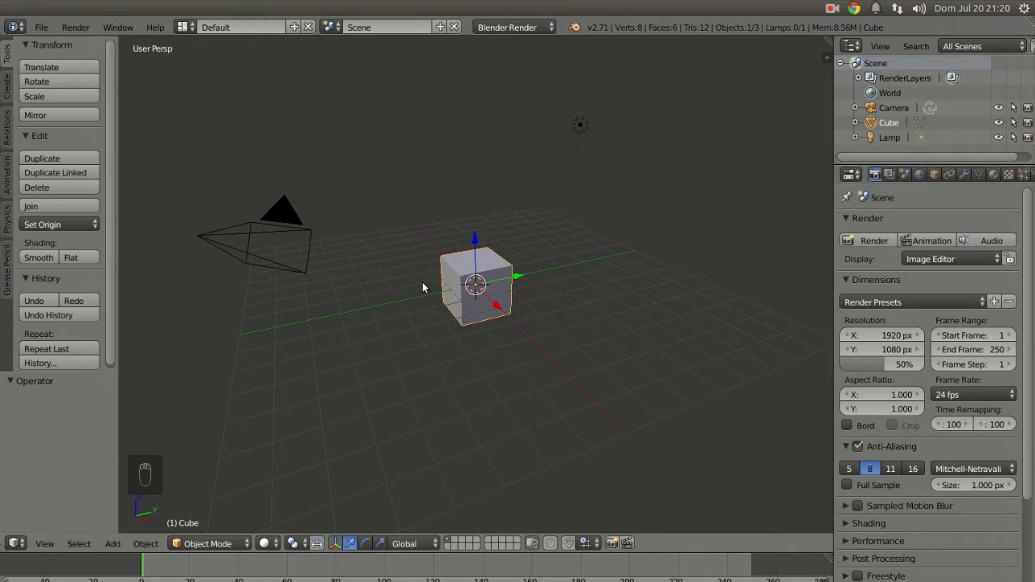
Delete the default cube from the scene
scroll(422, 288, up, 2)
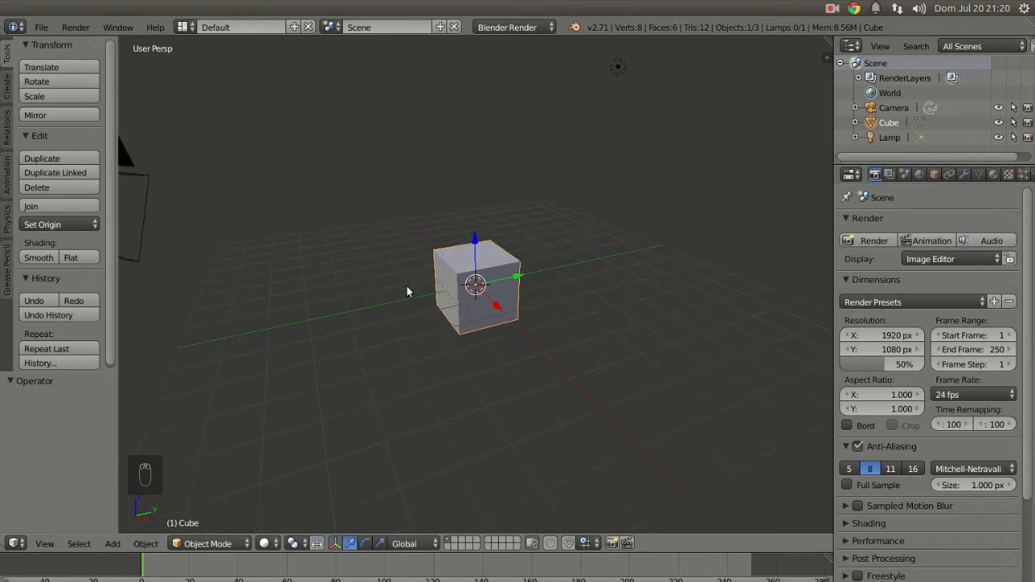
middle_drag(373, 306, 496, 321)
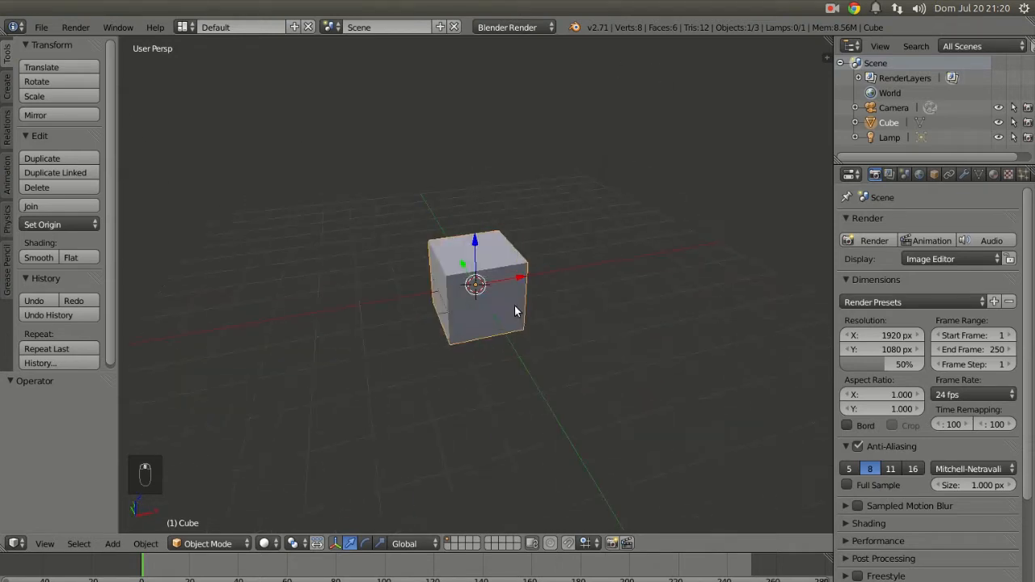
key(x)
click(473, 300)
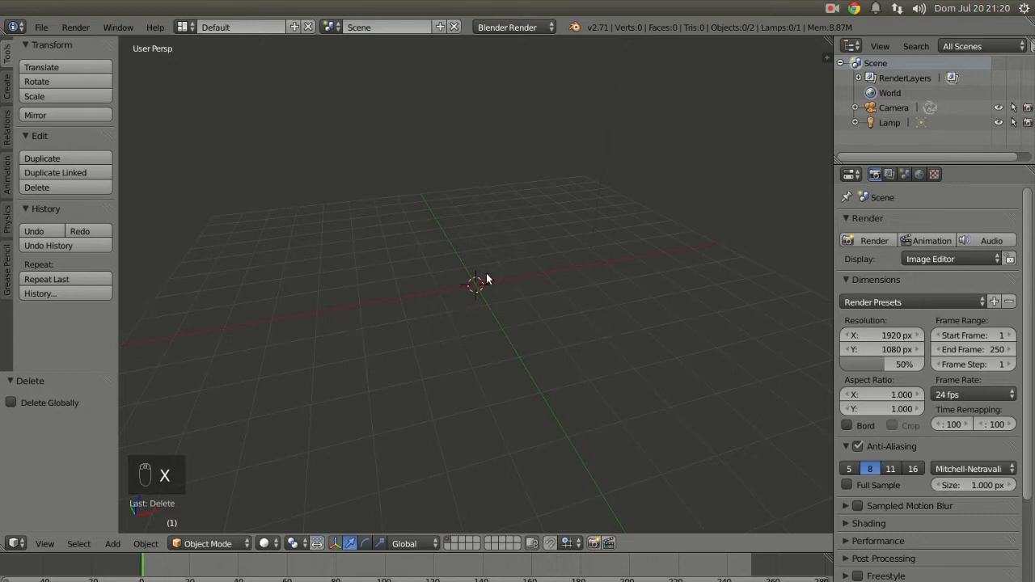
Add a mesh circle at the origin and set its vertex count to 52
key(shift+a)
mouse_move(473, 281)
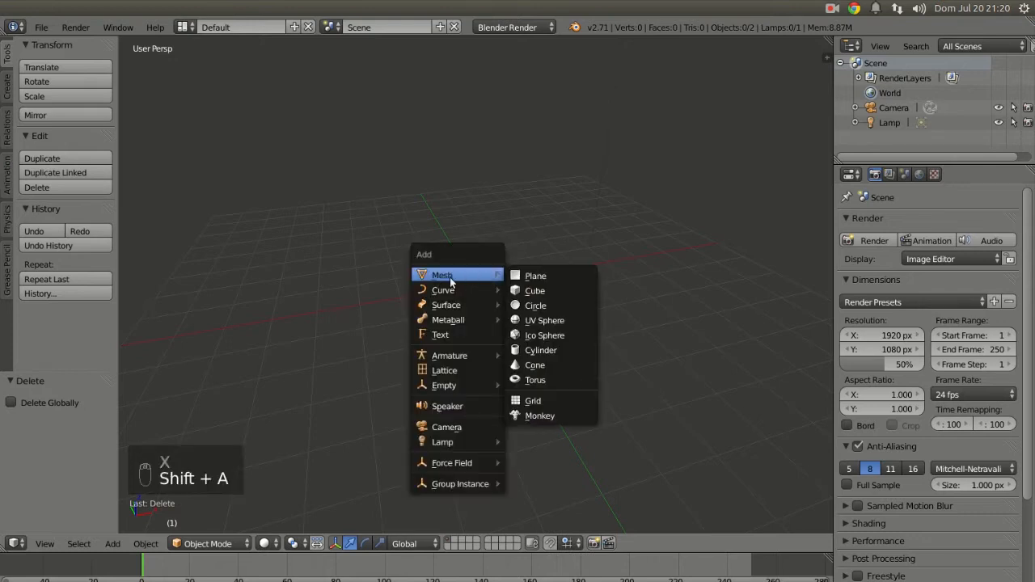
click(548, 305)
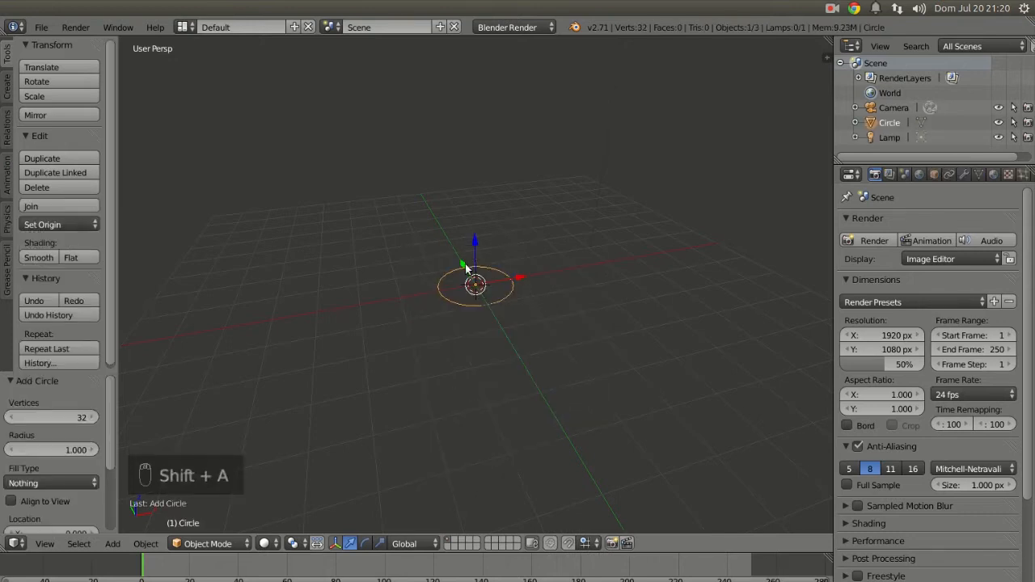
scroll(481, 267, up, 4)
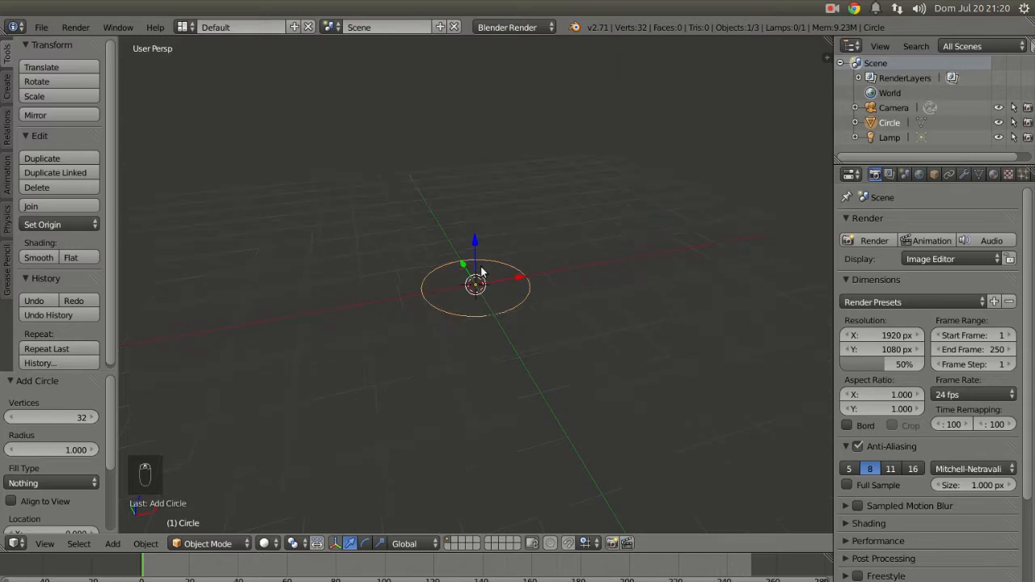
click(81, 417)
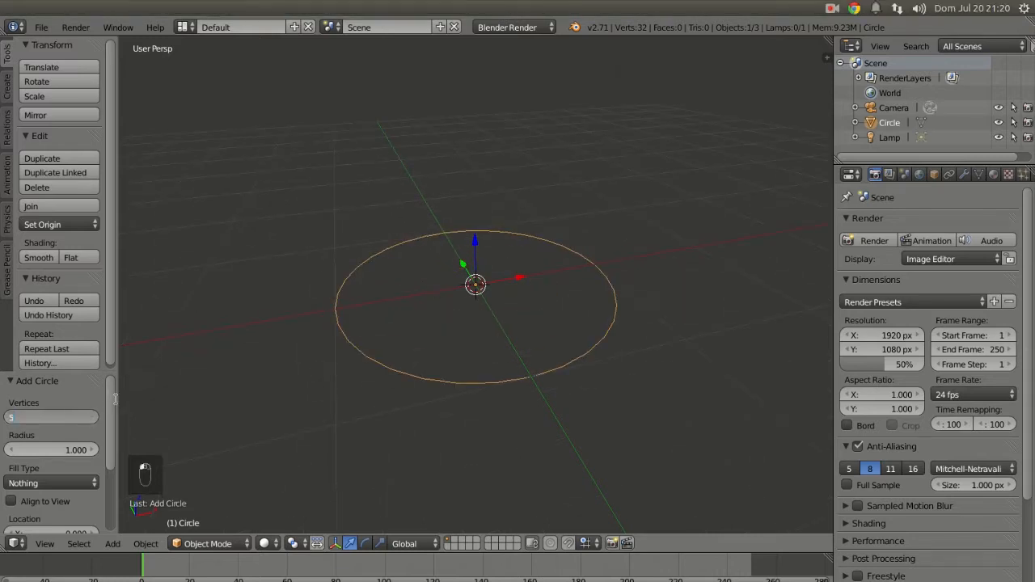
text(52)
key(Return)
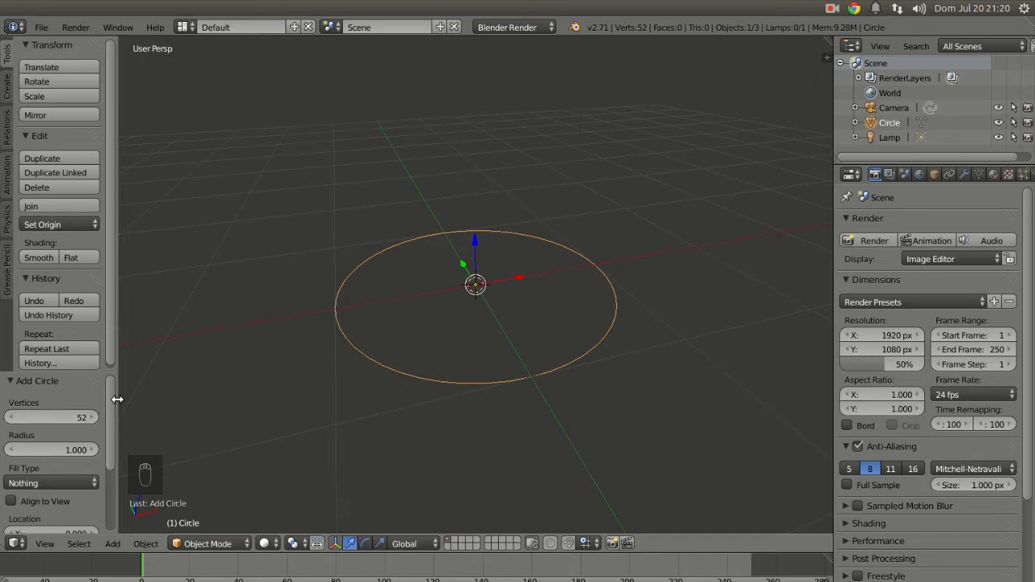
In Edit Mode, extrude the circle upward along Z into an open wall and lower its upper edge by about 0.12
middle_drag(469, 313, 468, 305)
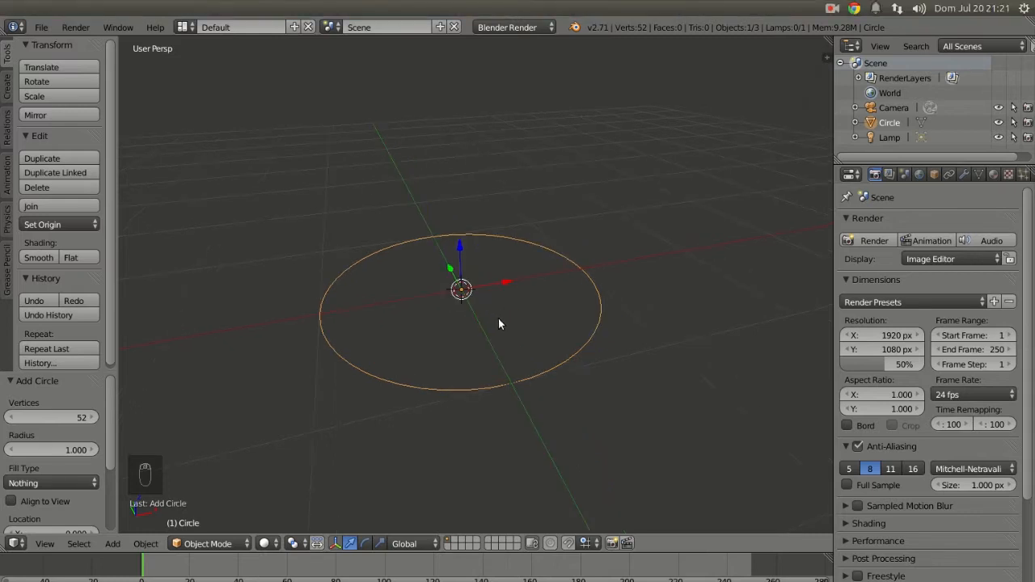
key(Tab)
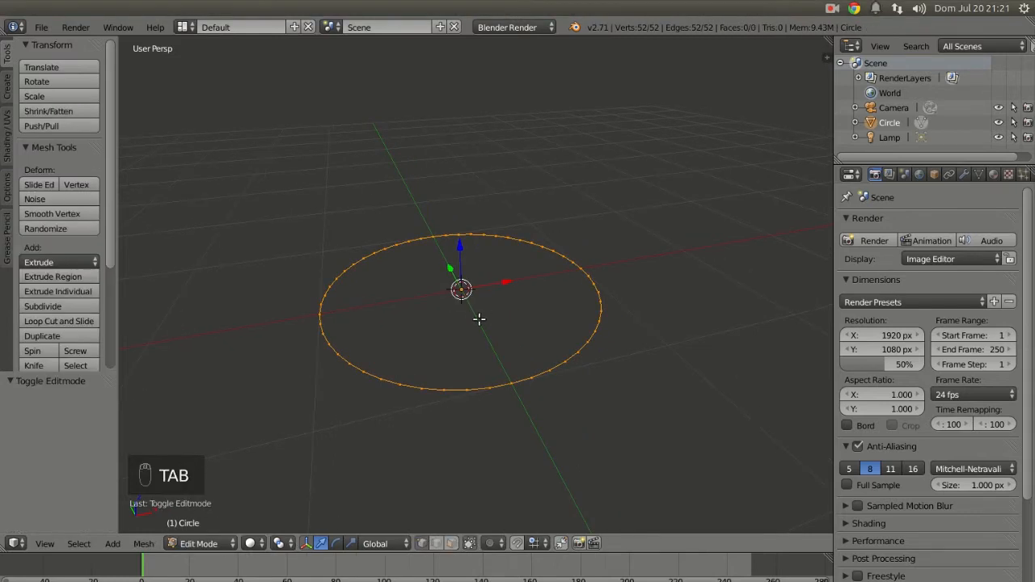
key(e)
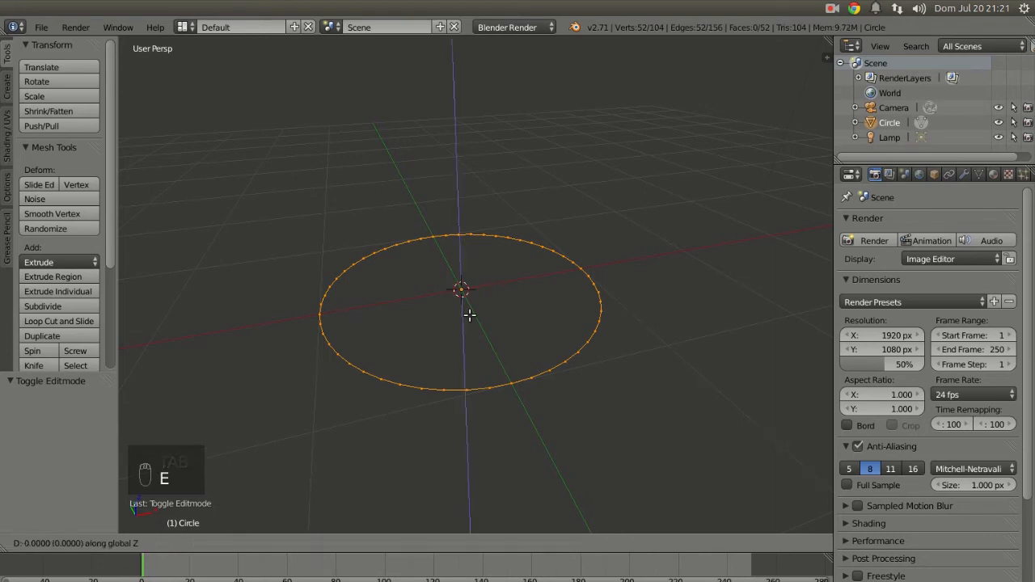
key(z)
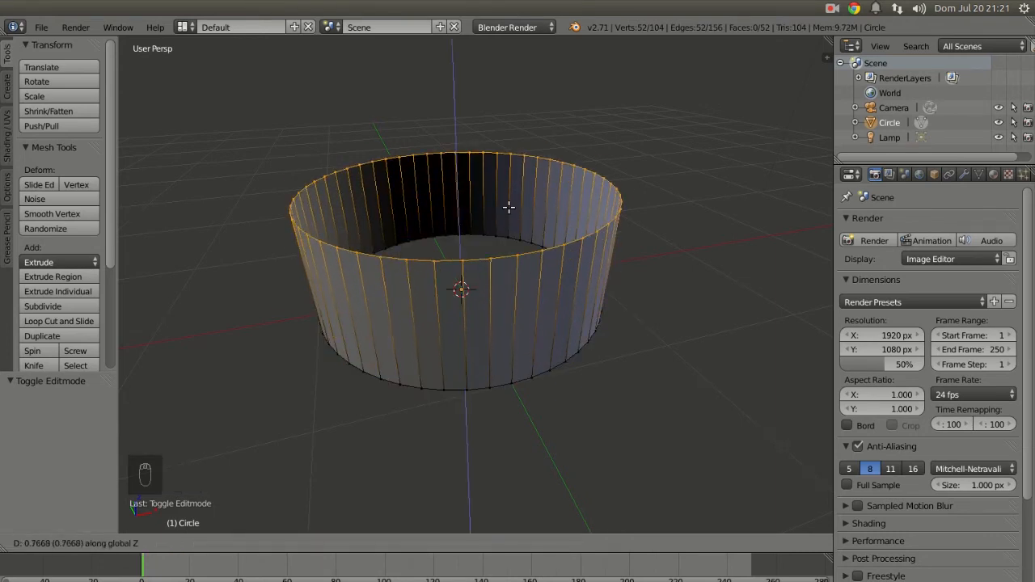
click(521, 177)
scroll(522, 251, down, 4)
middle_drag(510, 278, 566, 259)
drag(466, 160, 466, 168)
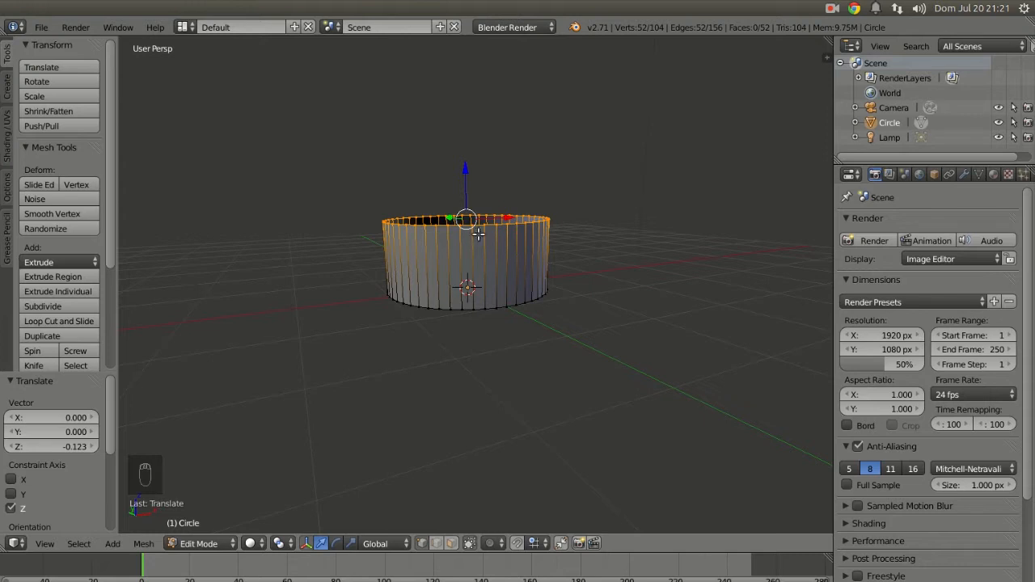
Switch the mesh selection mode to faces and select a single face on the front of the ring wall
key(ctrl+Tab)
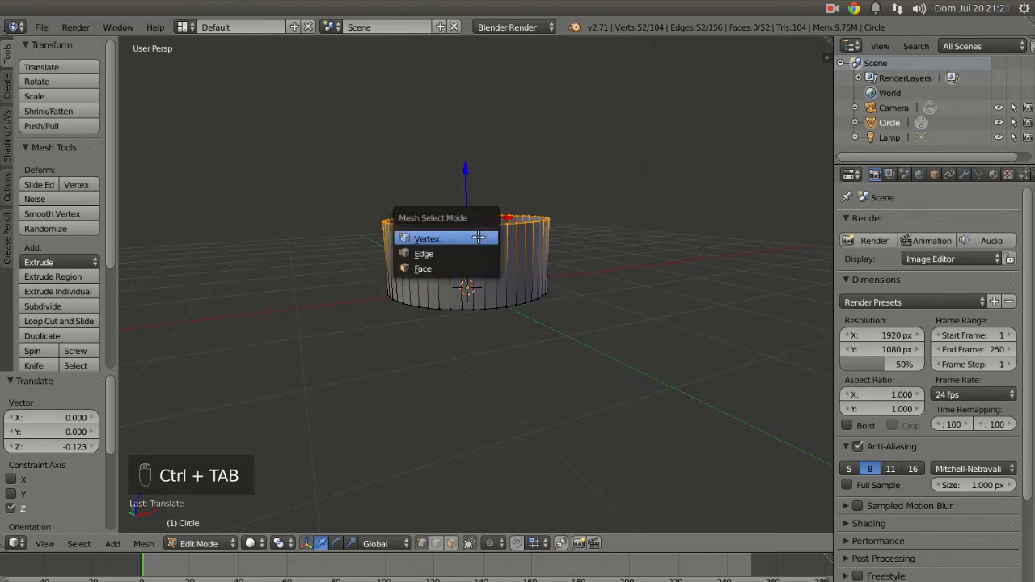
click(430, 268)
scroll(462, 267, up, 1)
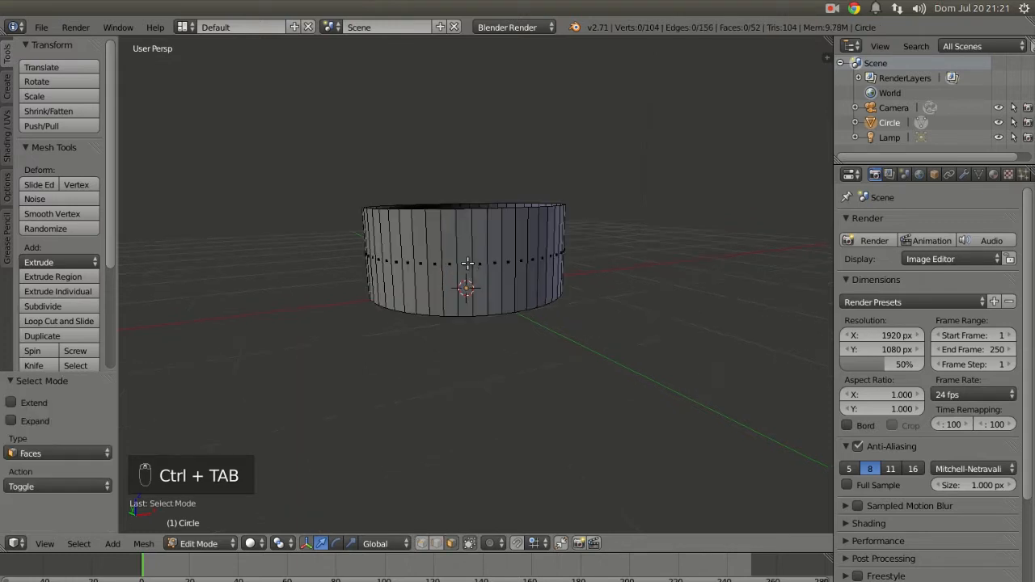
right_click(468, 266)
right_click(552, 266)
right_click(464, 265)
right_click(403, 267)
right_click(460, 266)
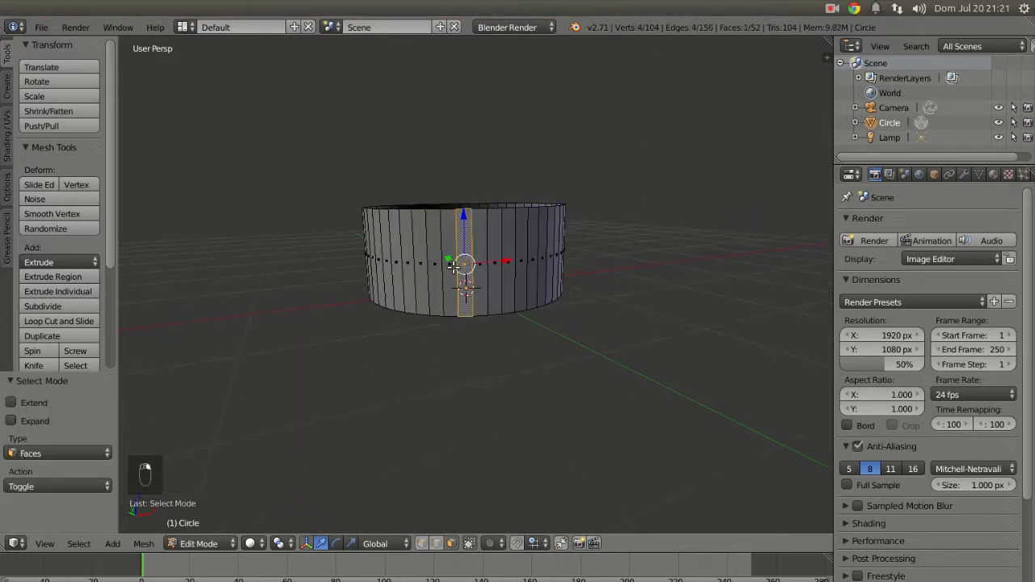
Select all faces of the ring wall and extrude them as individual faces inward with an offset of about 0.093
middle_drag(457, 267, 464, 292)
scroll(464, 292, up, 1)
scroll(464, 292, up, 1)
key(a)
key(a)
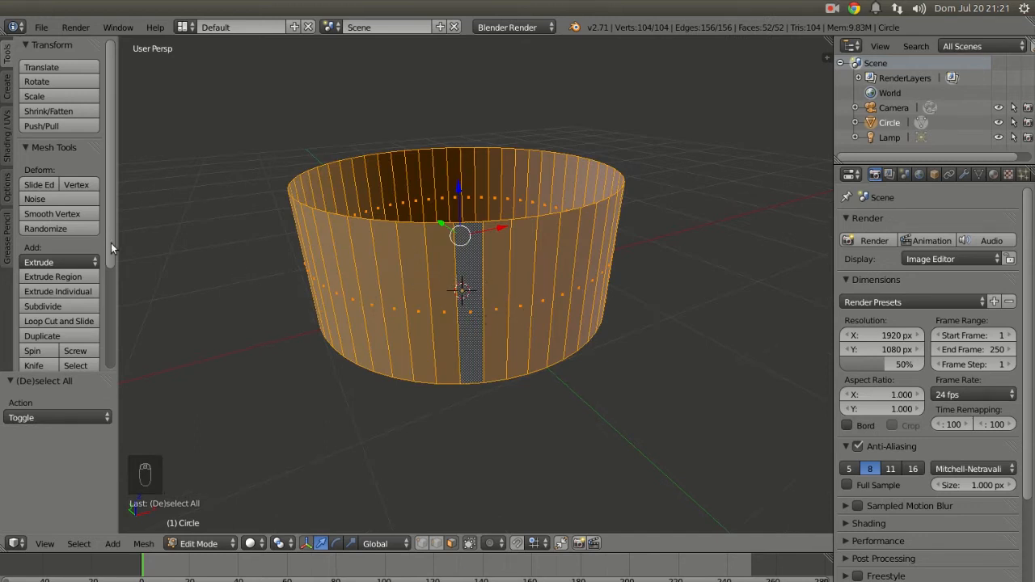
click(62, 290)
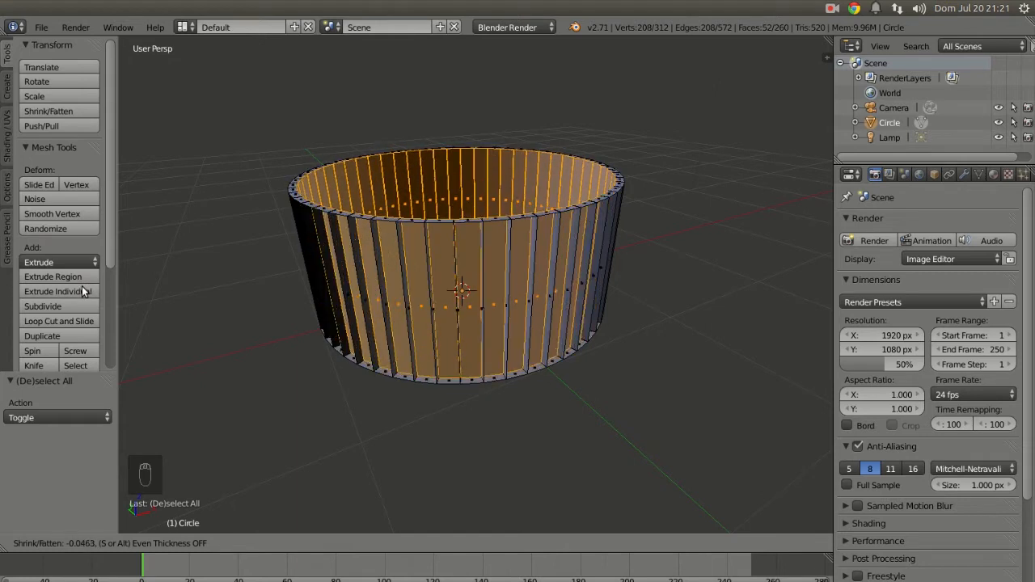
click(84, 283)
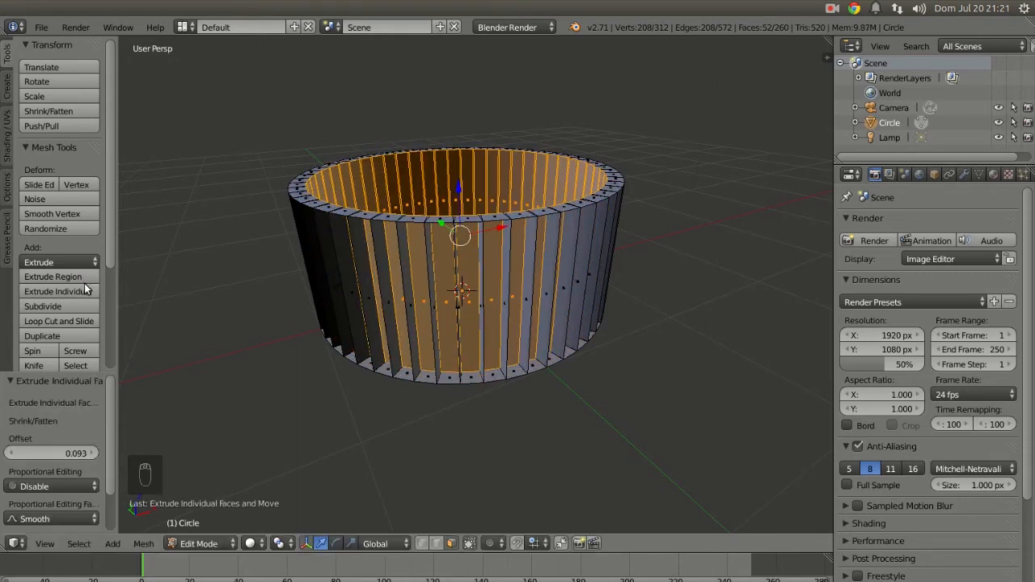
Scale the extruded inner faces along Z to about 0.939
middle_drag(477, 267, 516, 251)
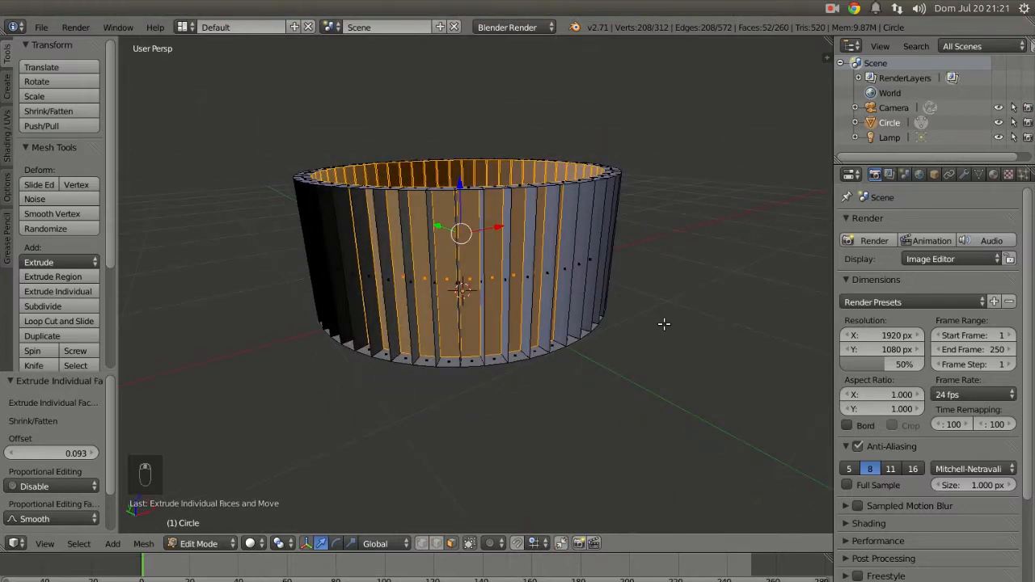
key(s)
key(z)
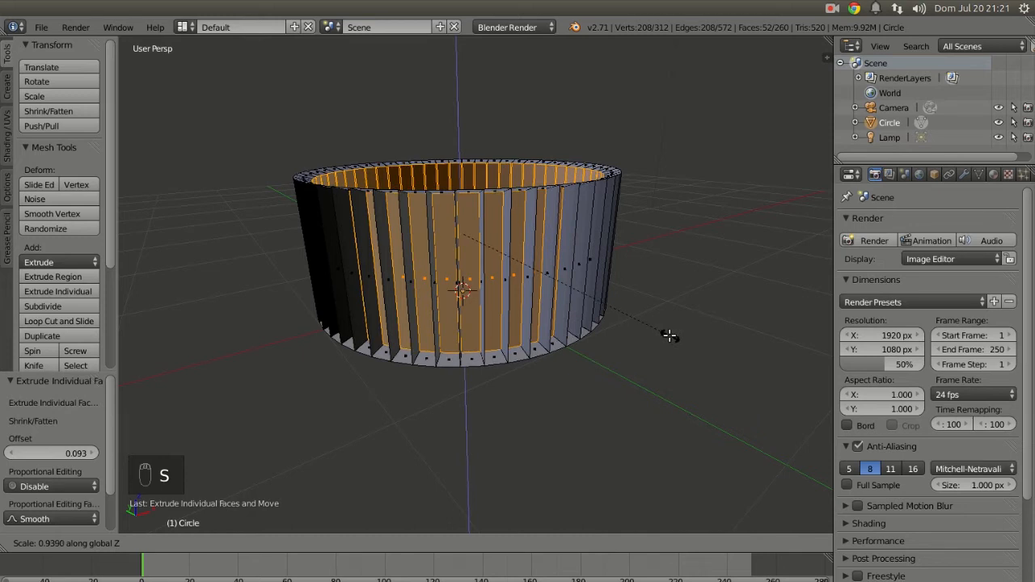
click(671, 335)
middle_drag(555, 239, 572, 288)
scroll(572, 288, up, 3)
scroll(670, 271, up, 3)
middle_drag(670, 271, 679, 244)
scroll(687, 218, down, 3)
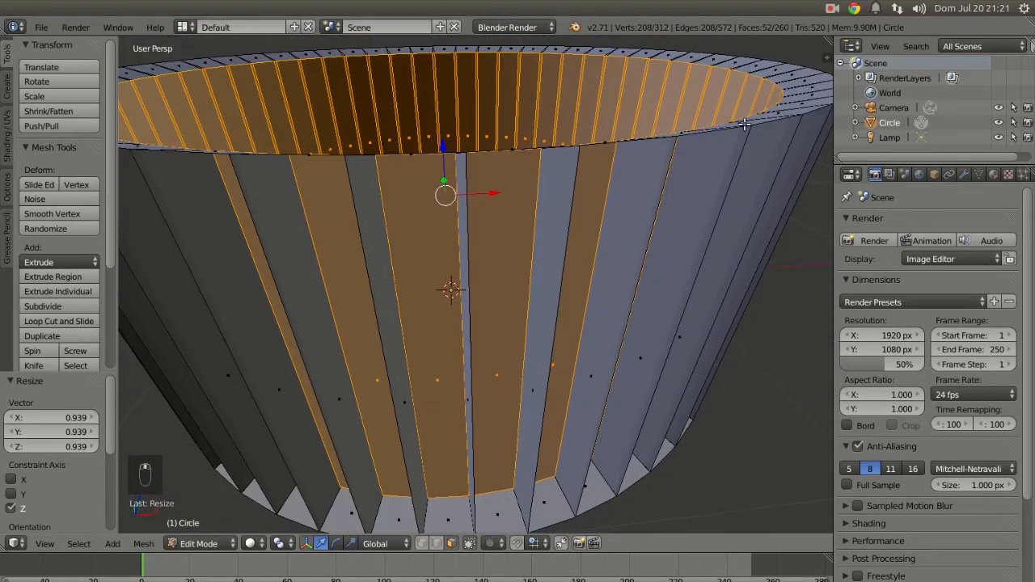
Select one face on the ring's upper rim and run Select Similar by Area
middle_drag(629, 176, 625, 173)
middle_drag(534, 203, 654, 175)
right_click(462, 359)
key(space)
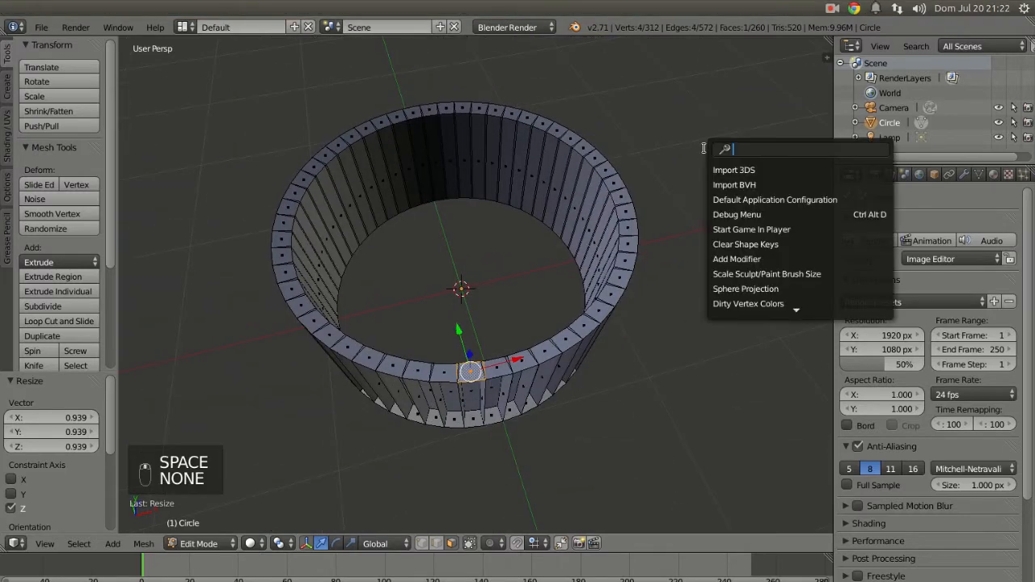
text(select simi)
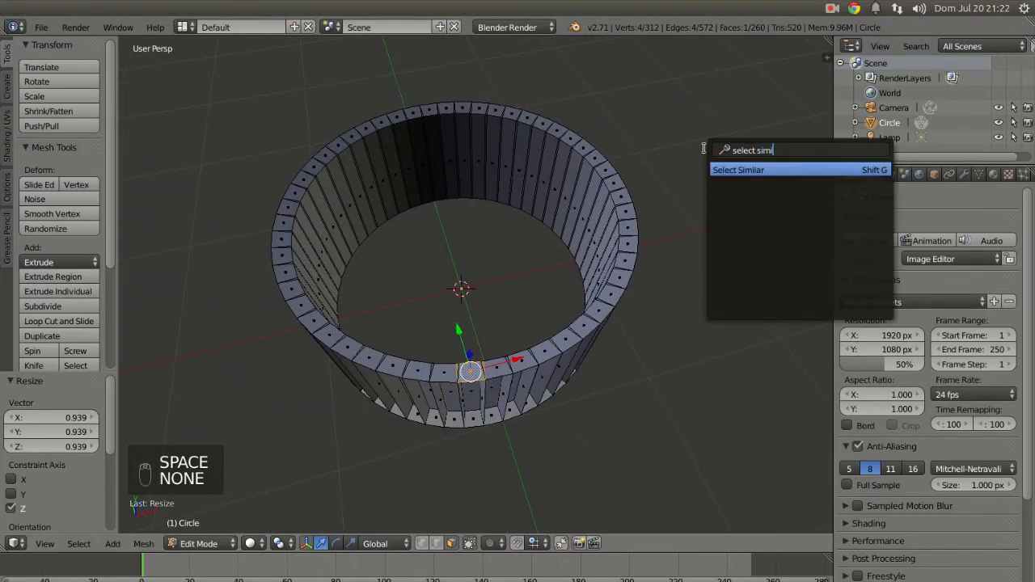
key(Return)
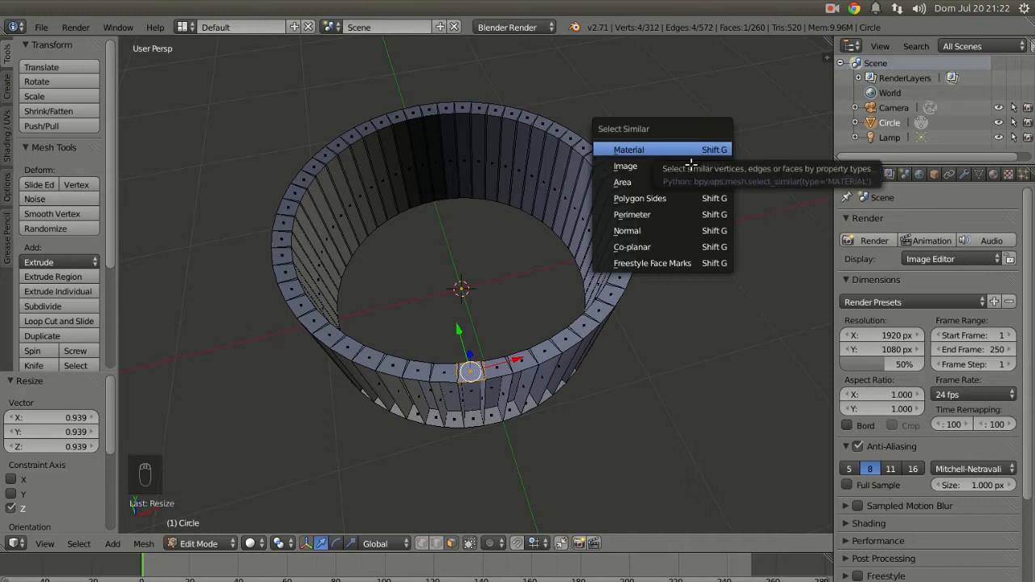
click(643, 180)
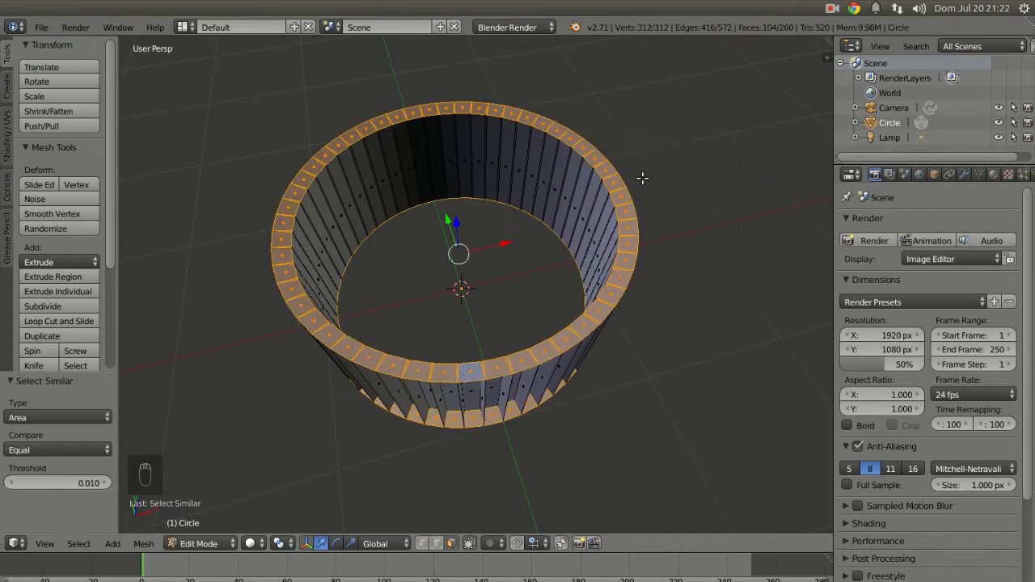
Starting from one upper rim face, select all faces of similar area on both rims and delete those faces
right_click(474, 372)
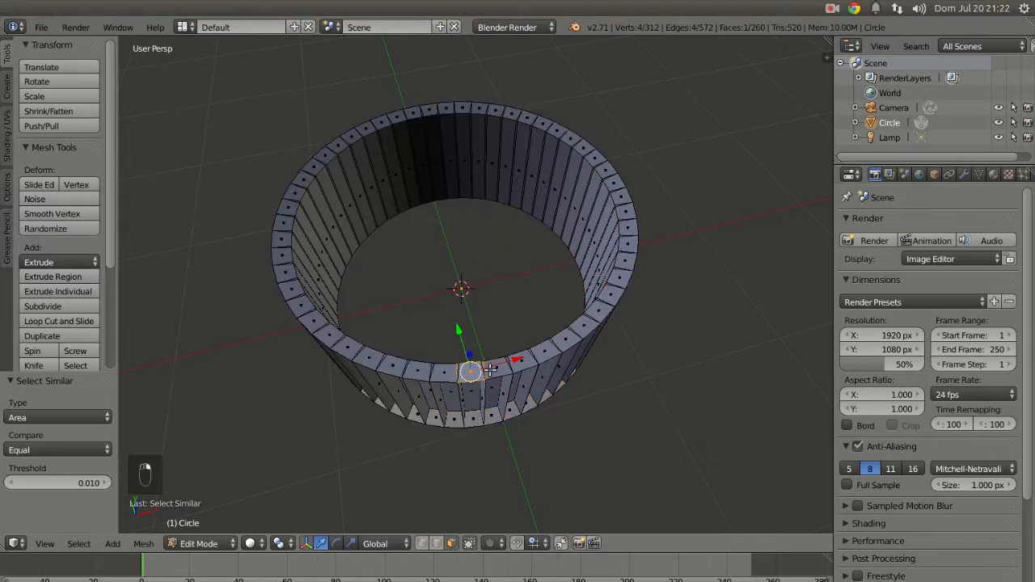
click(78, 547)
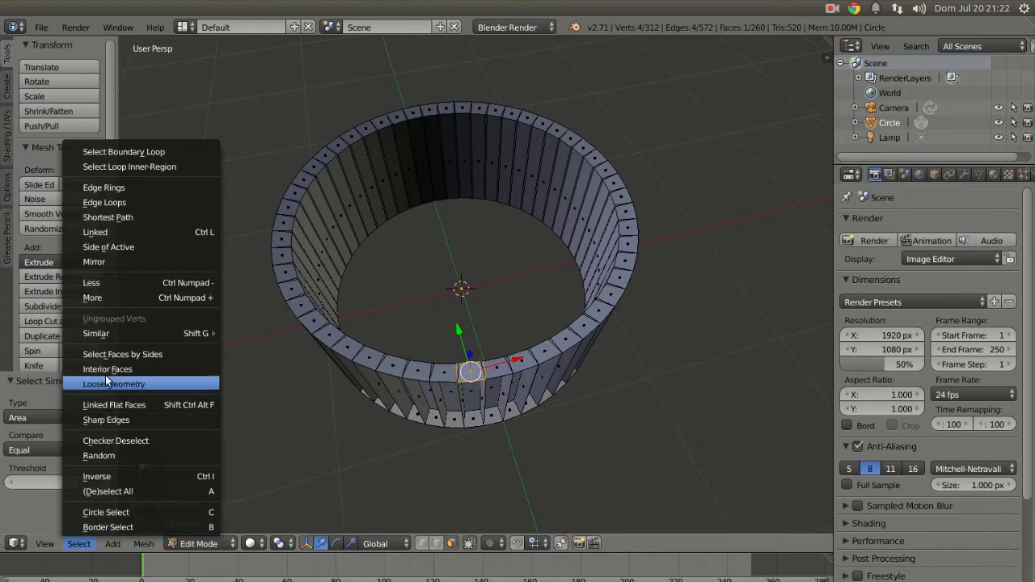
mouse_move(110, 335)
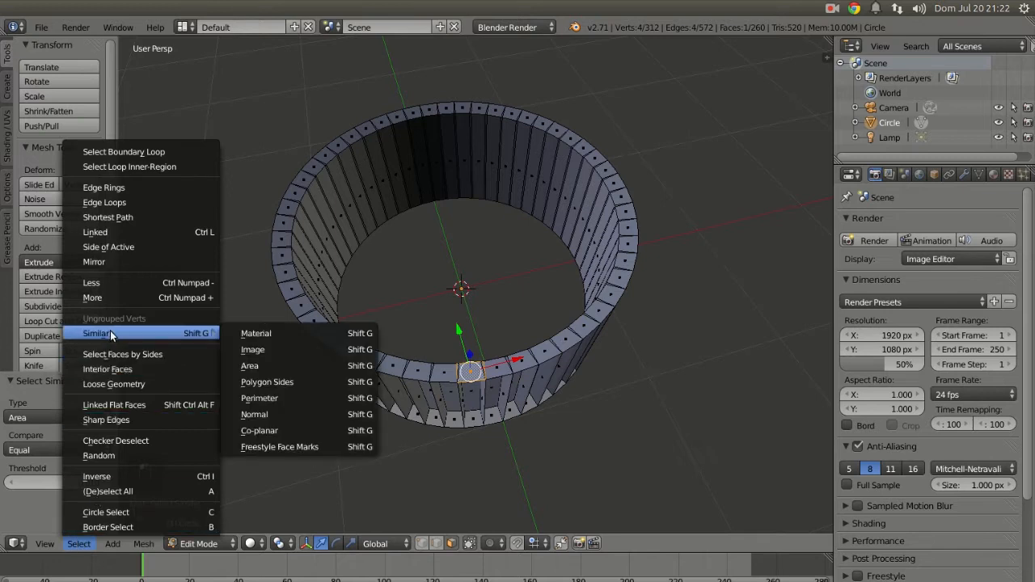
click(269, 368)
click(87, 543)
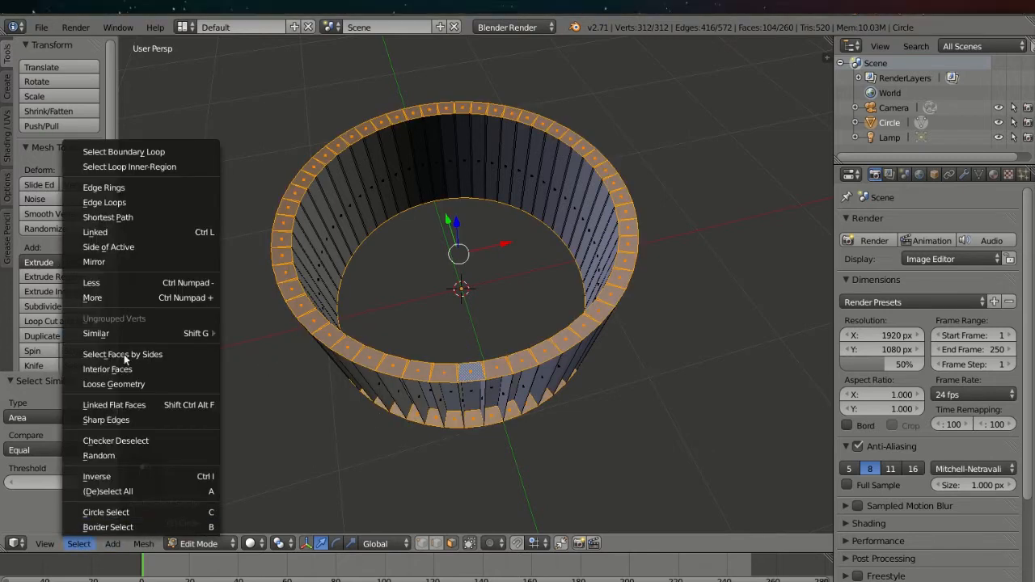
mouse_move(132, 331)
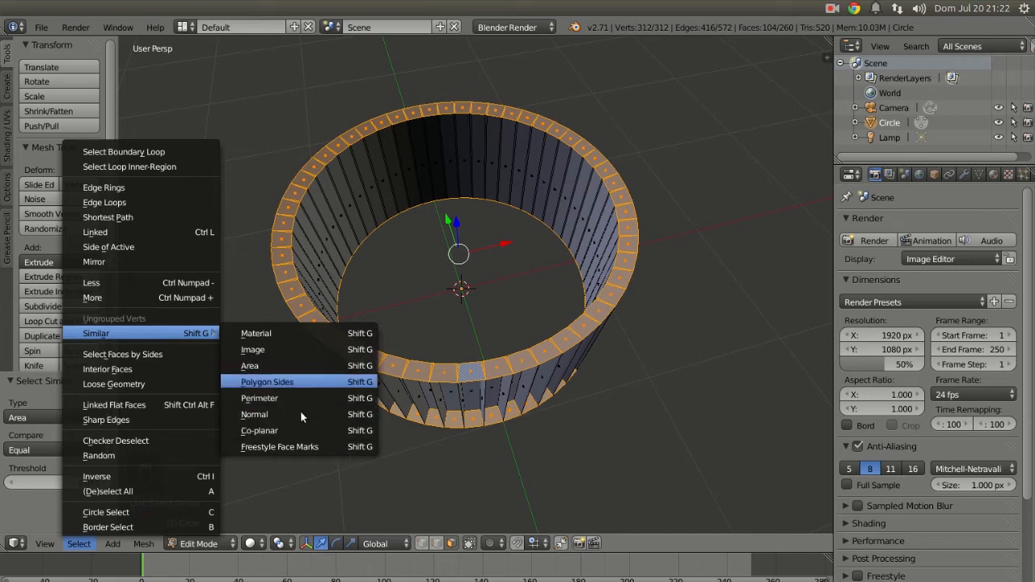
middle_drag(503, 381, 599, 255)
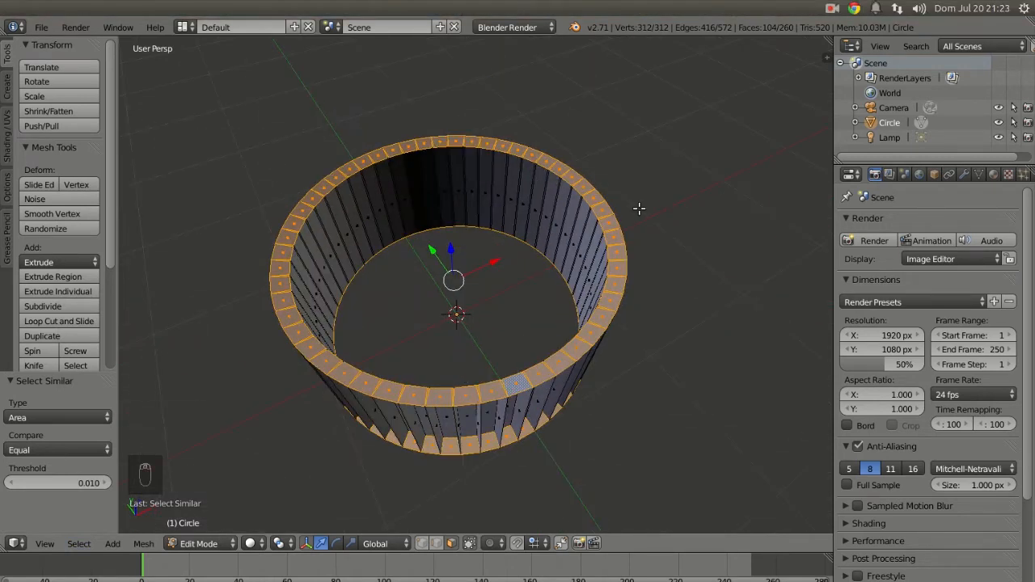
key(x)
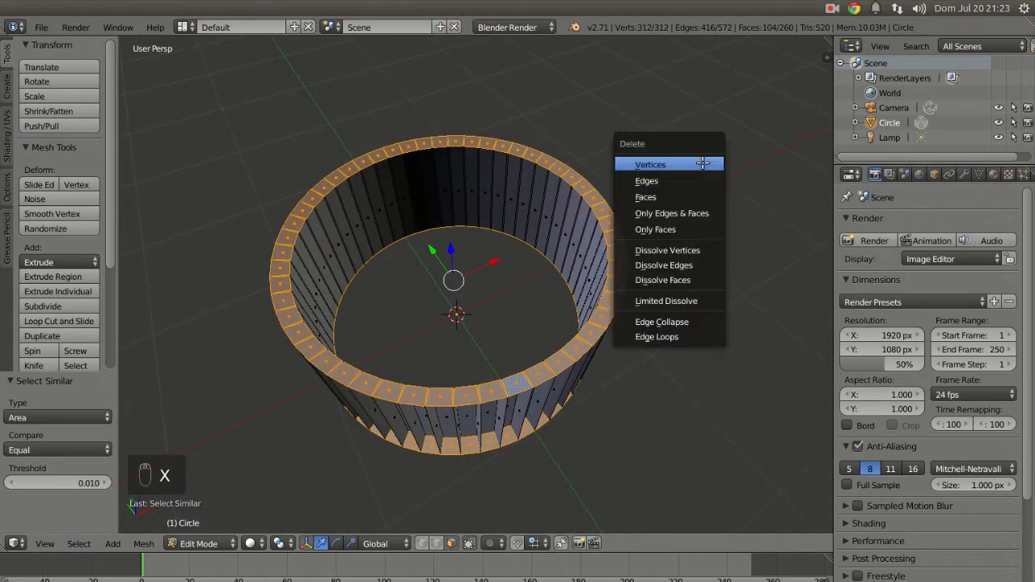
click(662, 197)
middle_drag(542, 277, 558, 297)
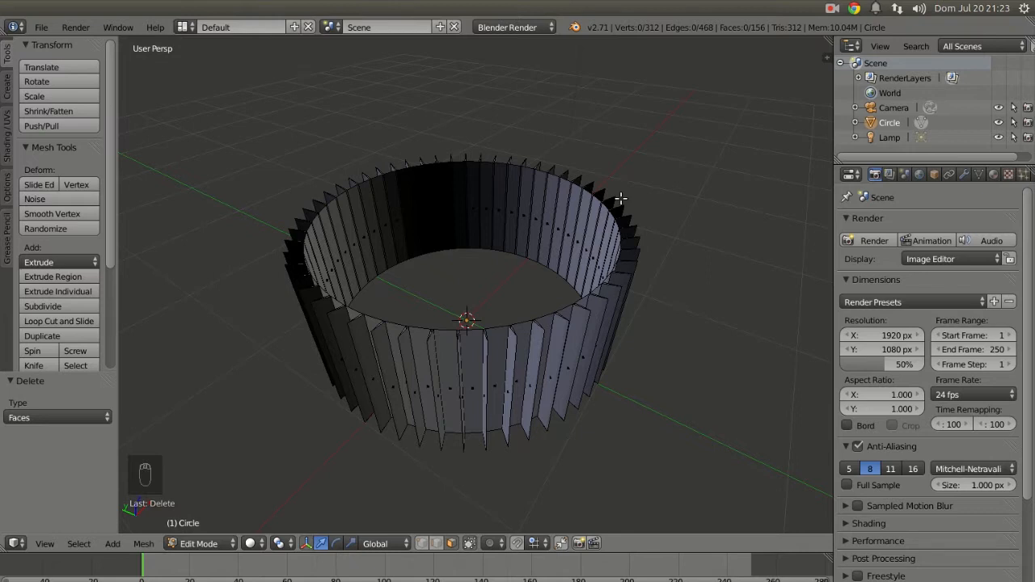
Switch to vertex selection, clear the selection and add three evenly spaced horizontal loop cuts around the ribbed wall
key(ctrl+Tab)
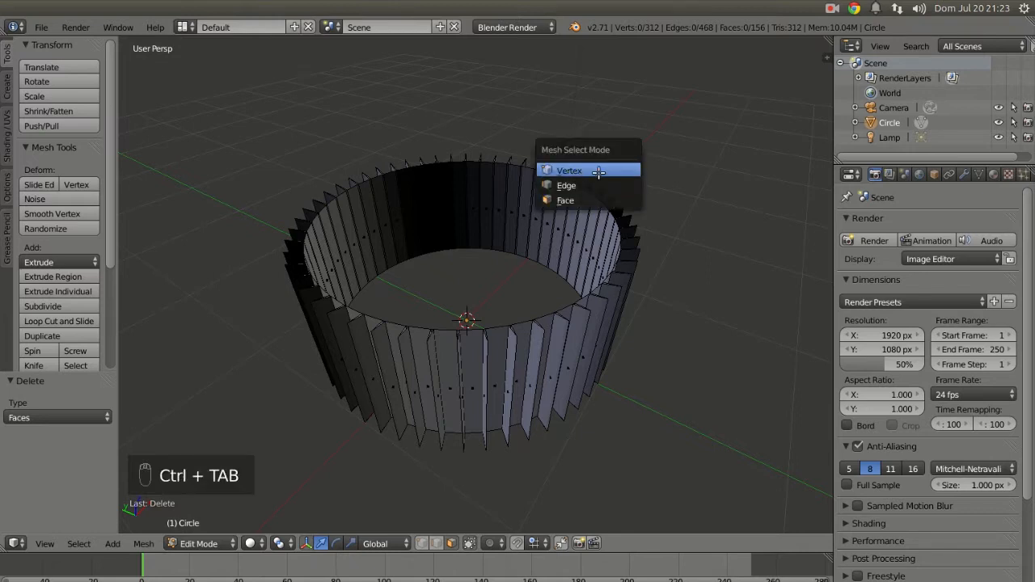
click(599, 171)
middle_drag(525, 425, 501, 334)
key(a)
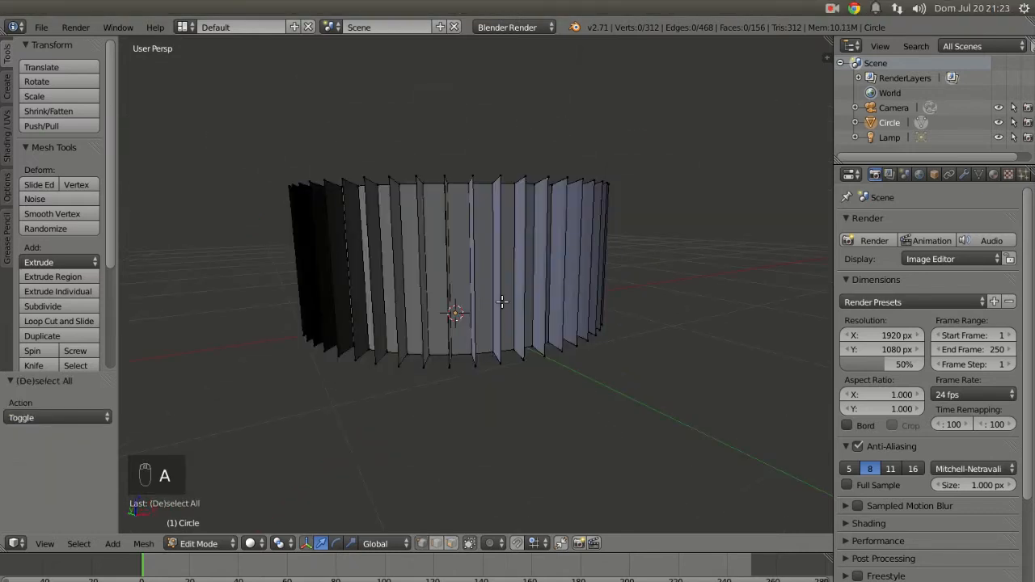
key(ctrl+r)
scroll(495, 272, up, 1)
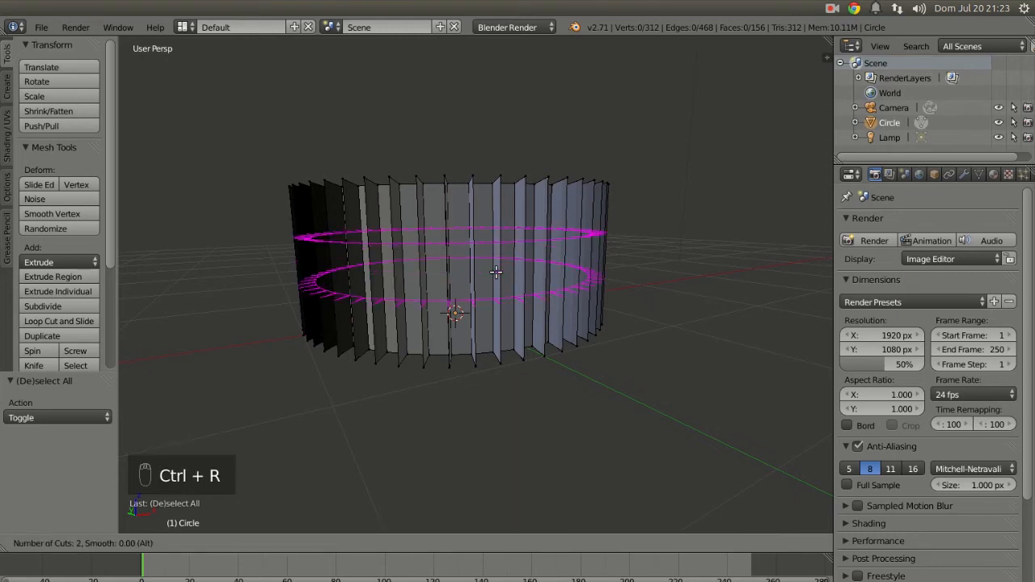
scroll(495, 273, up, 1)
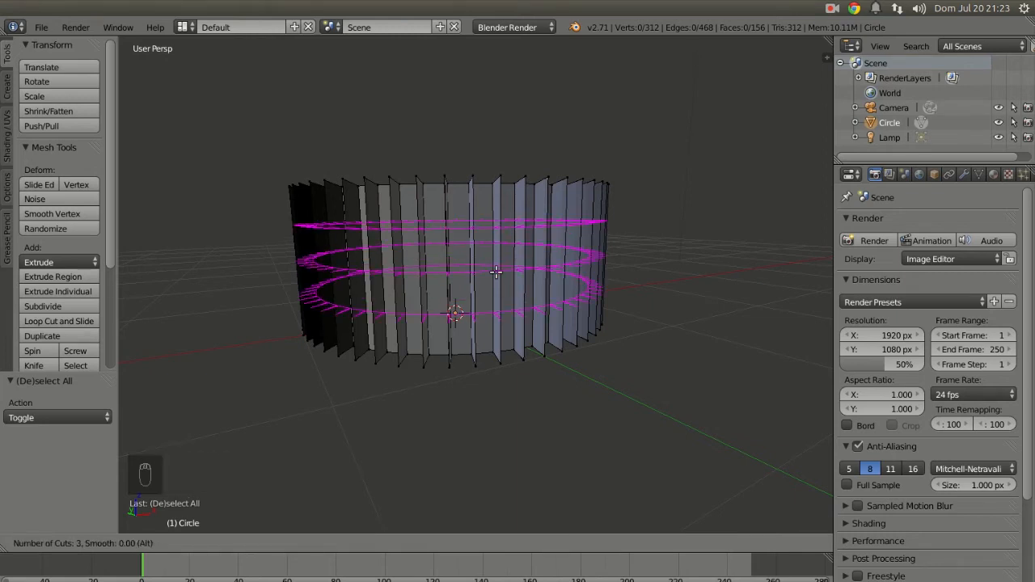
click(512, 261)
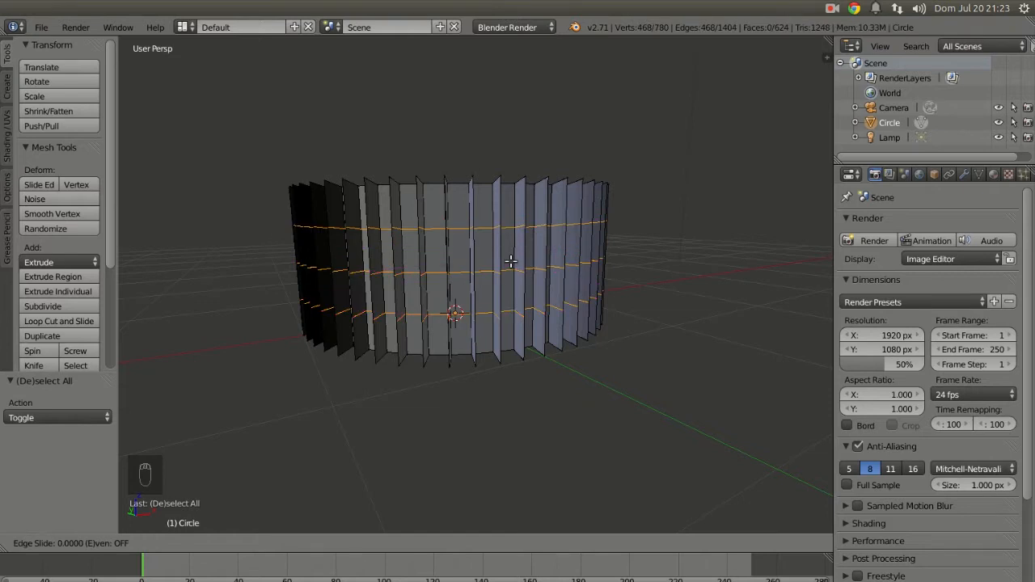
click(558, 259)
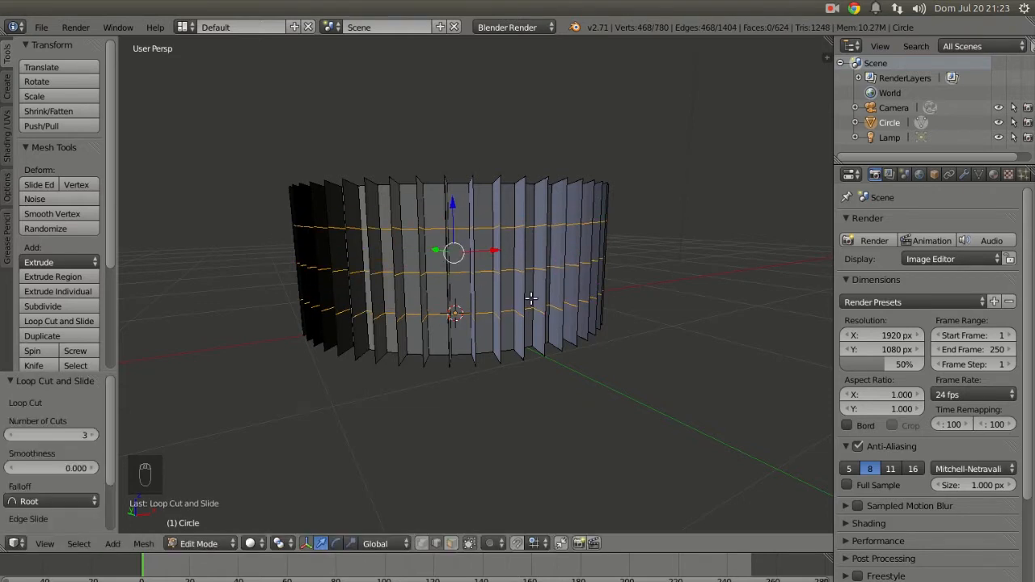
Select the bottom edge loop of the ribbed wall and smooth its vertices with 10 iterations
key(a)
alt+right_click(491, 353)
middle_drag(502, 359, 660, 287)
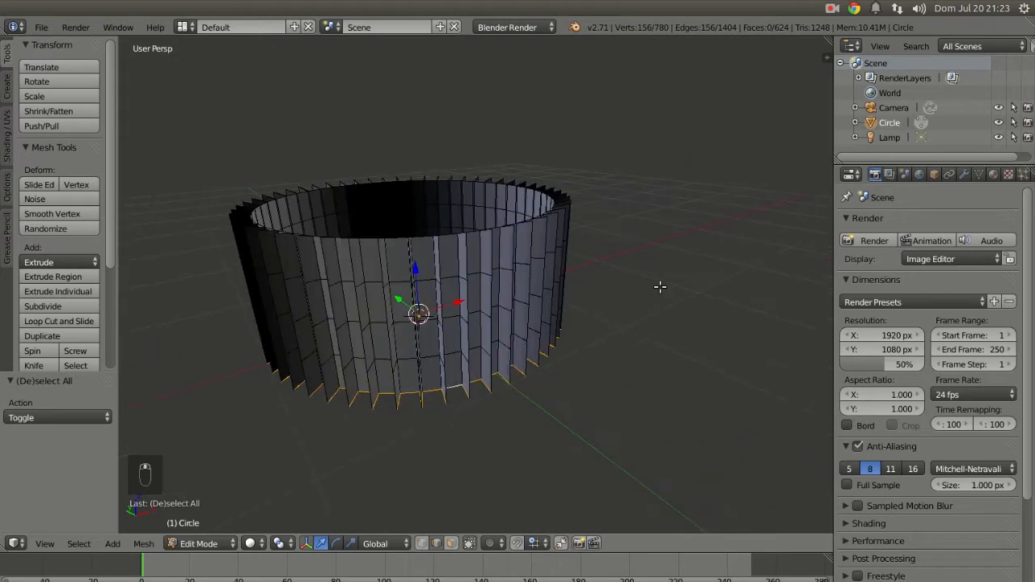
middle_drag(580, 347, 687, 166)
key(w)
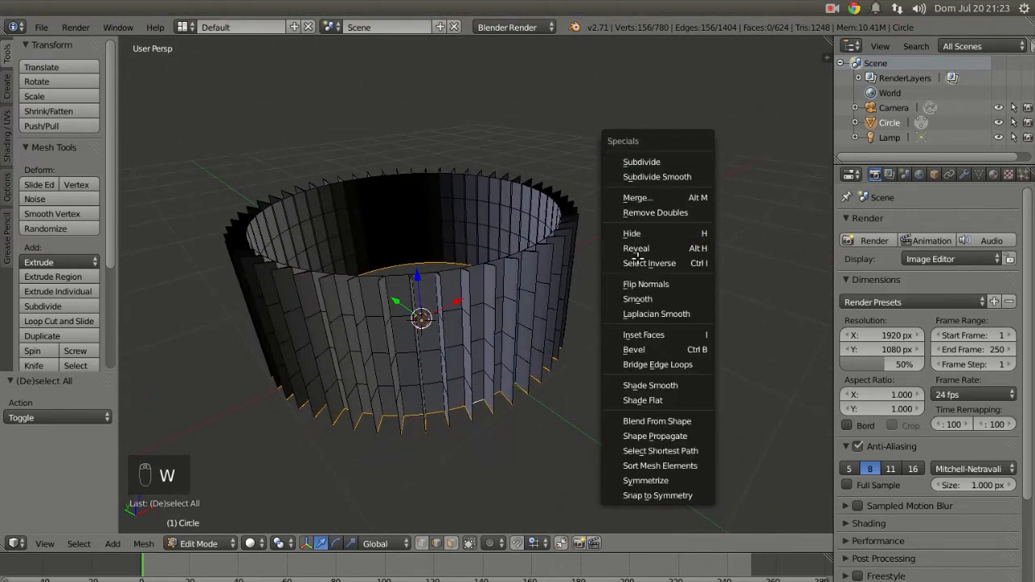
click(651, 300)
middle_drag(441, 391, 269, 340)
click(78, 418)
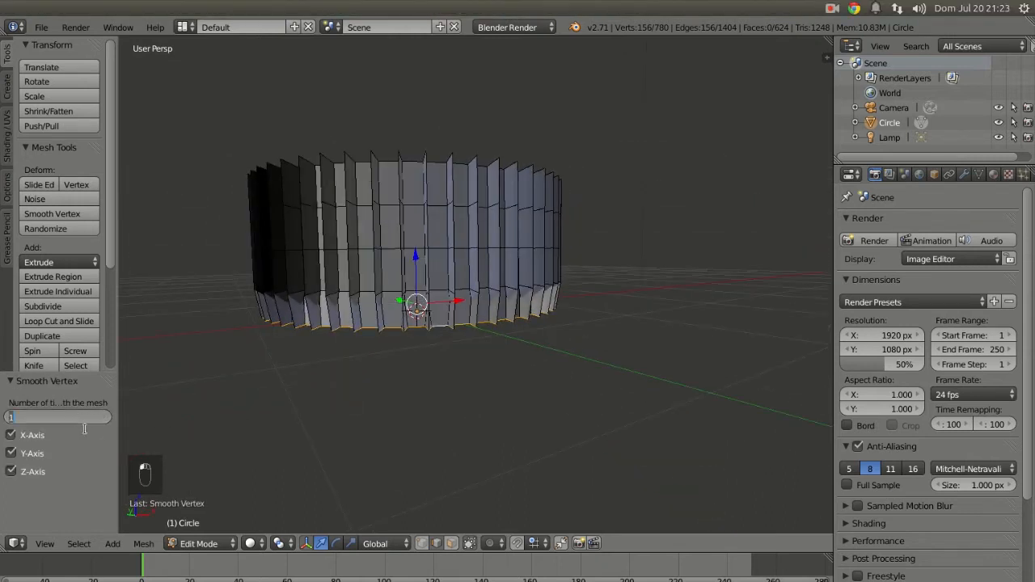
key(Return)
Move the smoothed bottom edge loop down along Z by about 0.186
middle_drag(342, 298, 393, 238)
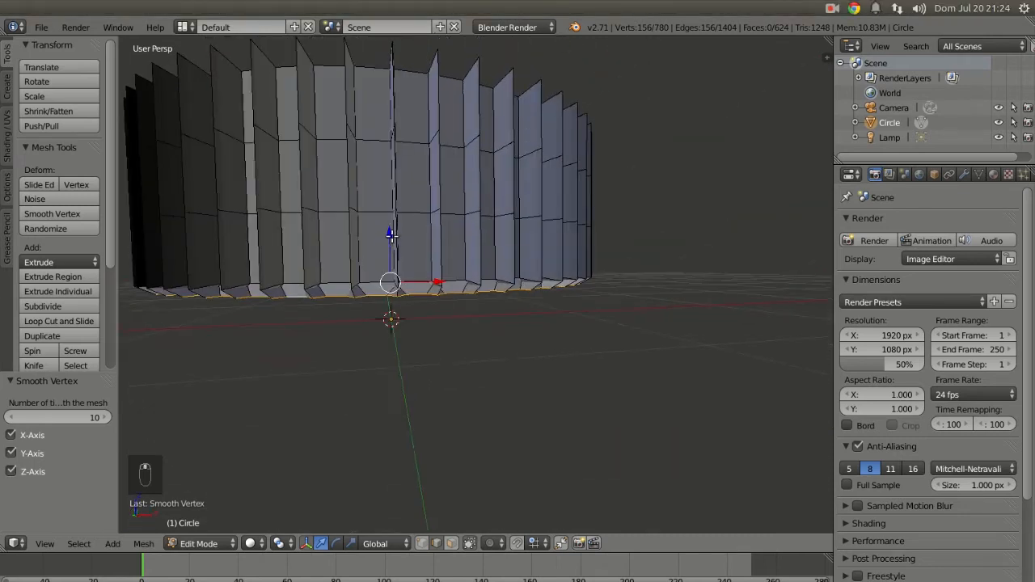
key(g)
key(z)
click(394, 264)
middle_drag(540, 358, 501, 391)
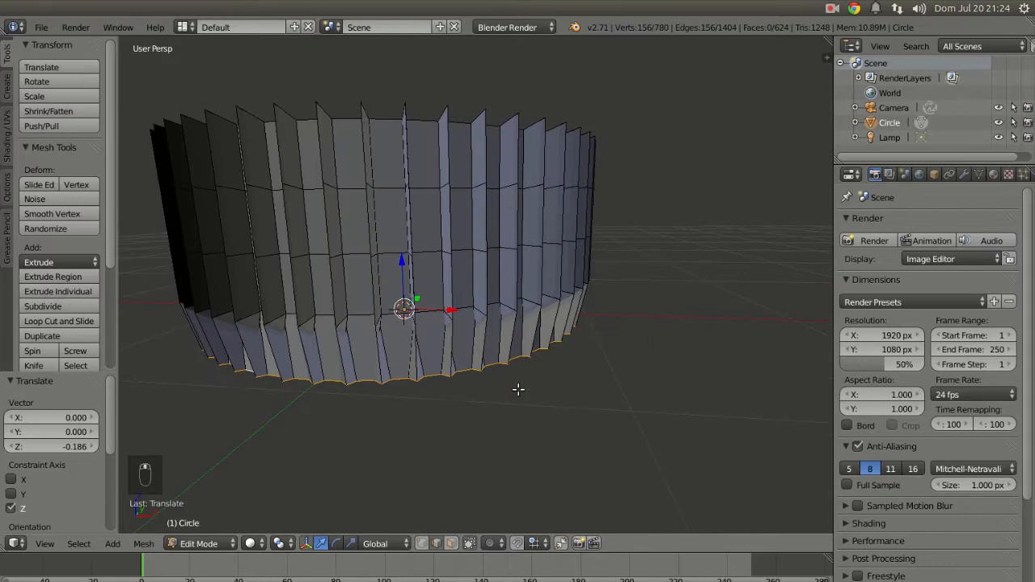
In the right orthographic view, scale the bottom edge loop to about 0.864
key(KP_3)
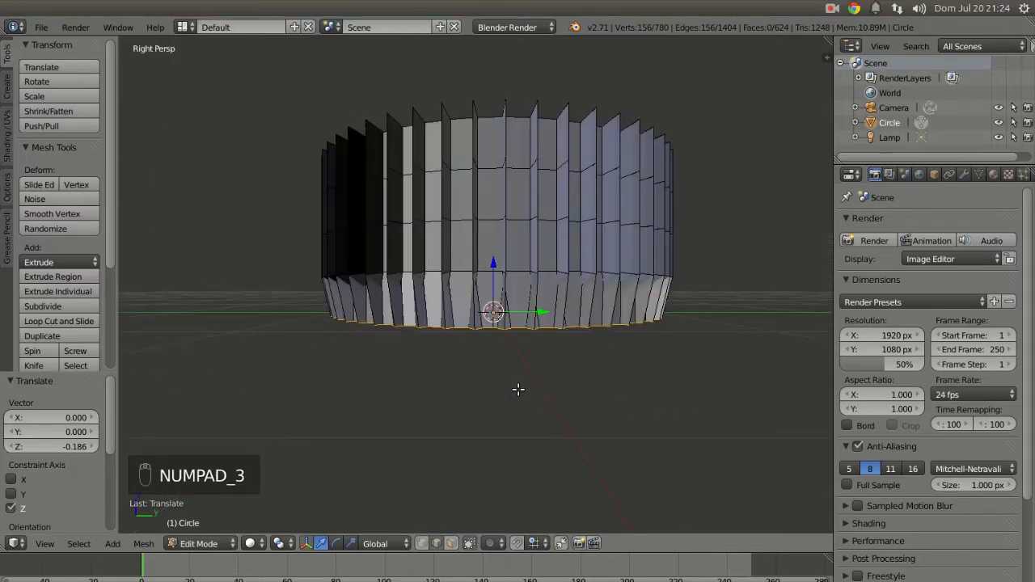
key(KP_5)
shift+middle_drag(512, 255, 451, 312)
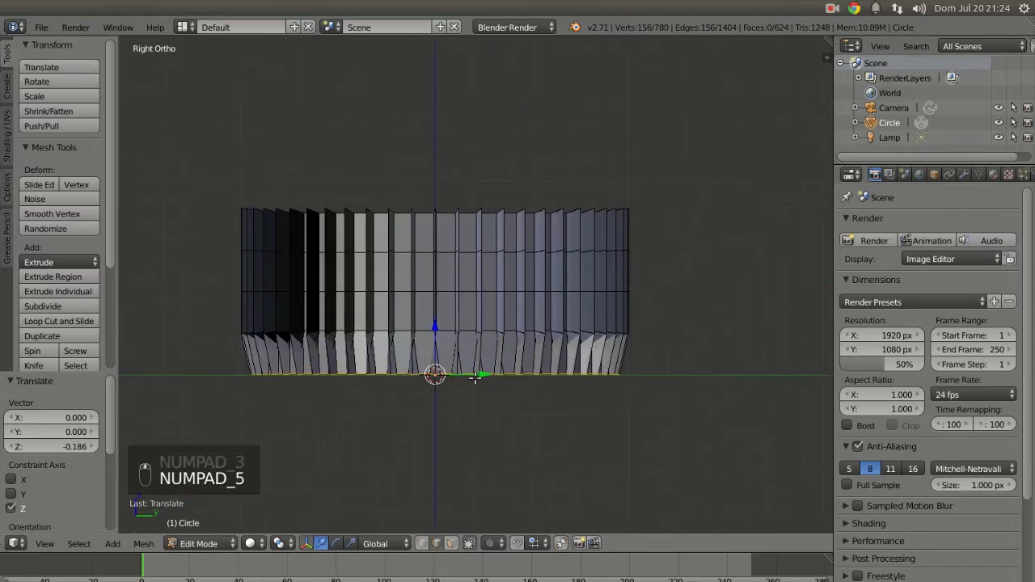
drag(433, 330, 432, 331)
key(ctrl+z)
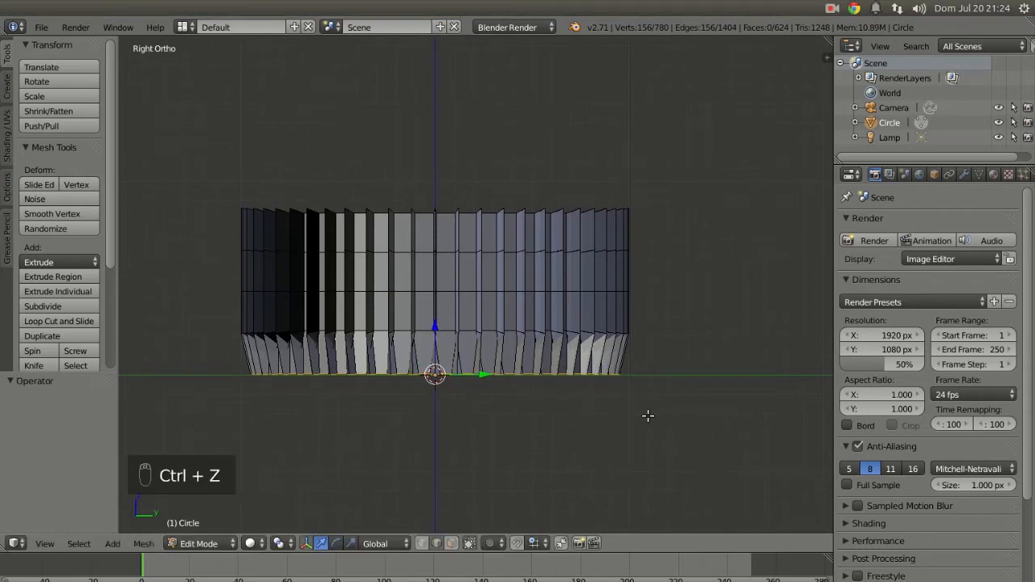
key(s)
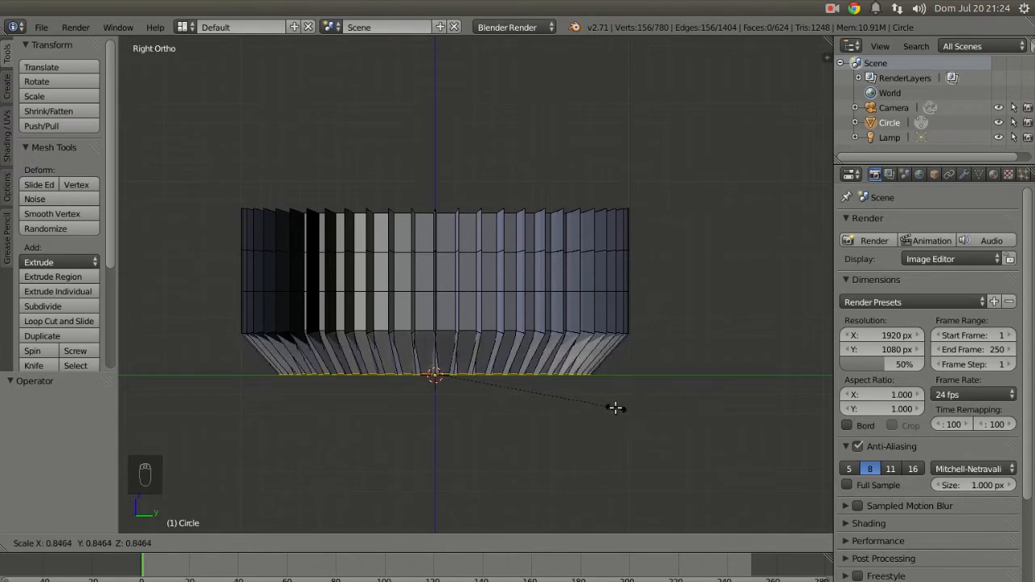
click(620, 408)
Scale the top rim edge loop to about 1.125 and the loop just below it to about 1.044
alt+right_click(472, 216)
key(s)
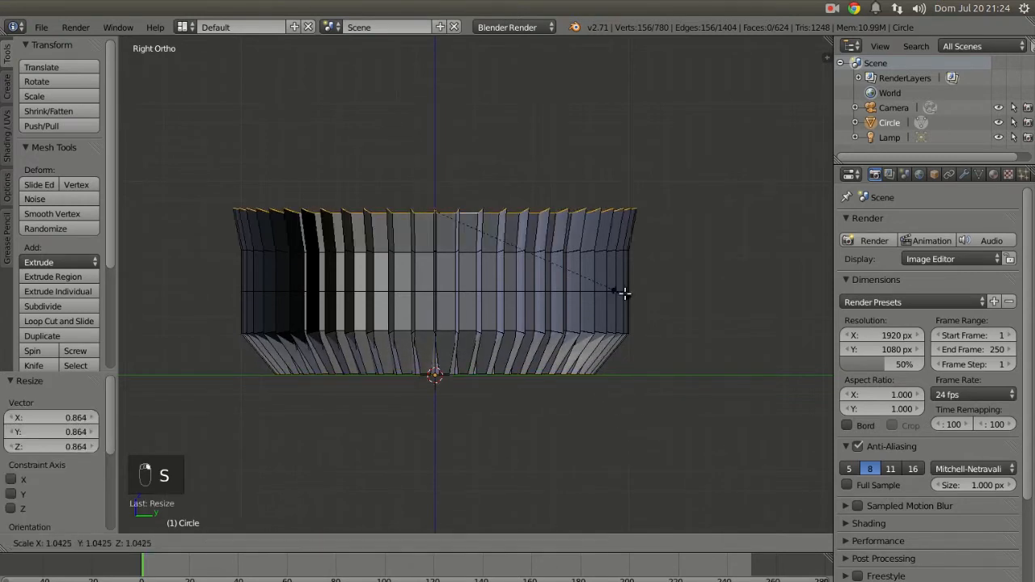
click(635, 292)
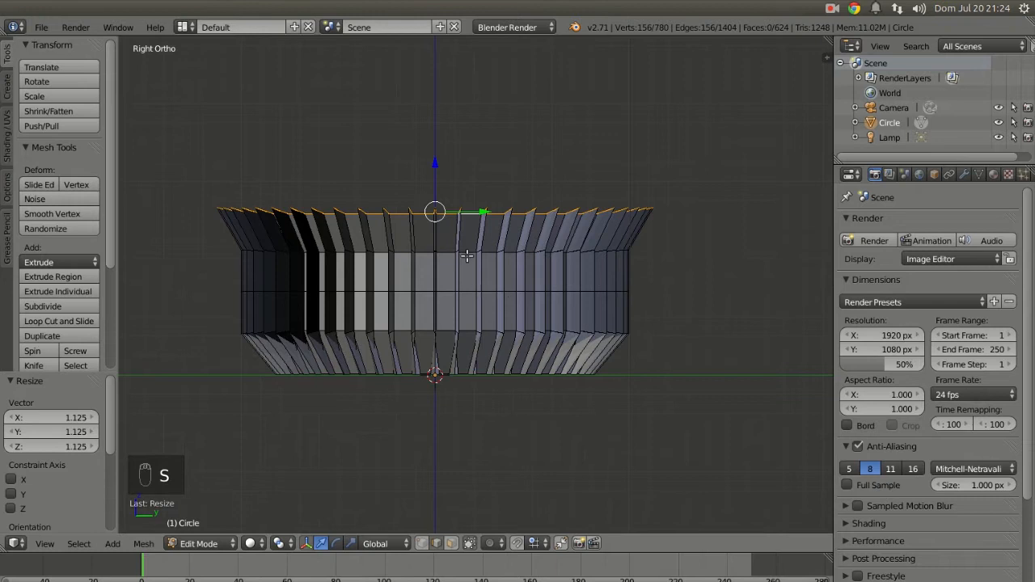
alt+right_click(467, 254)
key(s)
click(624, 300)
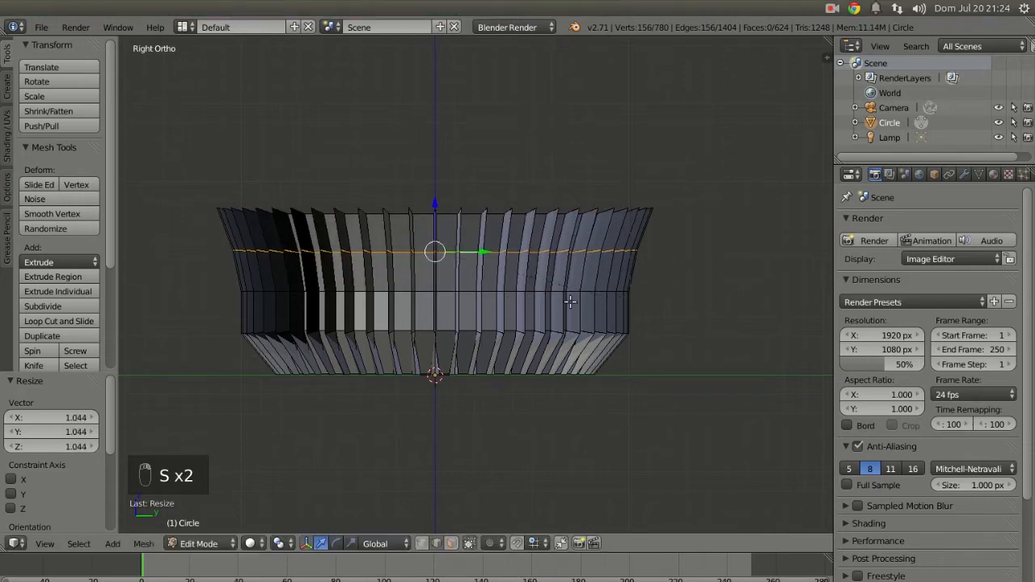
Scale the middle edge loop to about 1.028 and the loop just above the bottom to about 0.959
alt+right_click(626, 294)
key(s)
click(640, 343)
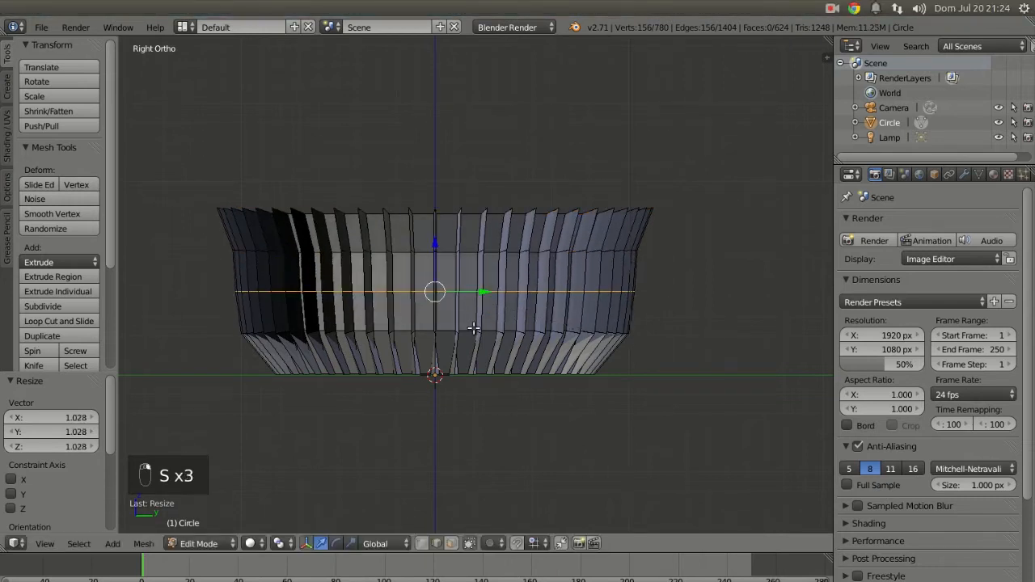
alt+right_click(641, 344)
key(s)
click(655, 369)
Scale the middle edge loop to about 0.949 and the loop just above the bottom to about 0.962 to even the taper
alt+right_click(461, 295)
key(s)
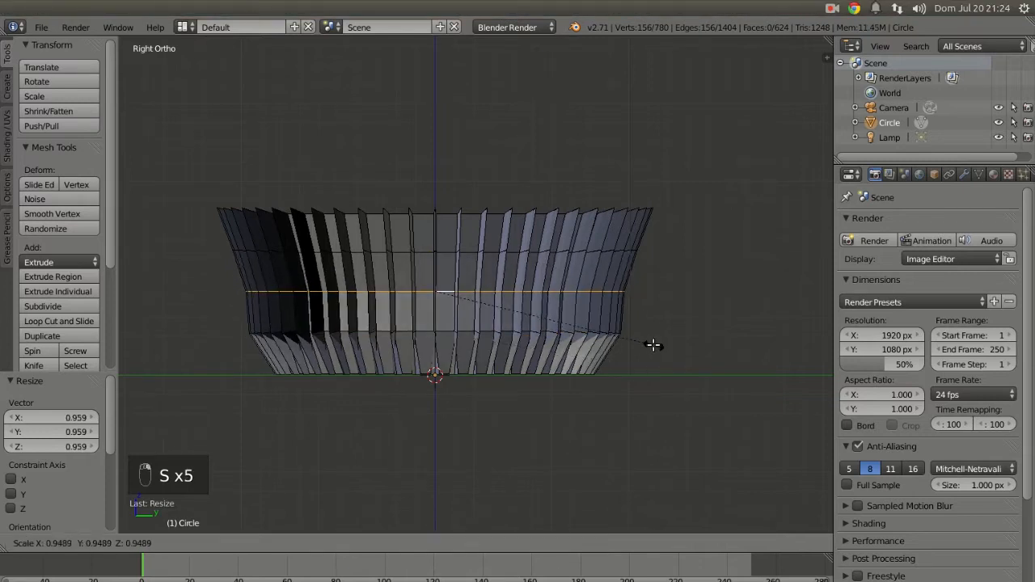
click(653, 345)
alt+right_click(442, 333)
key(s)
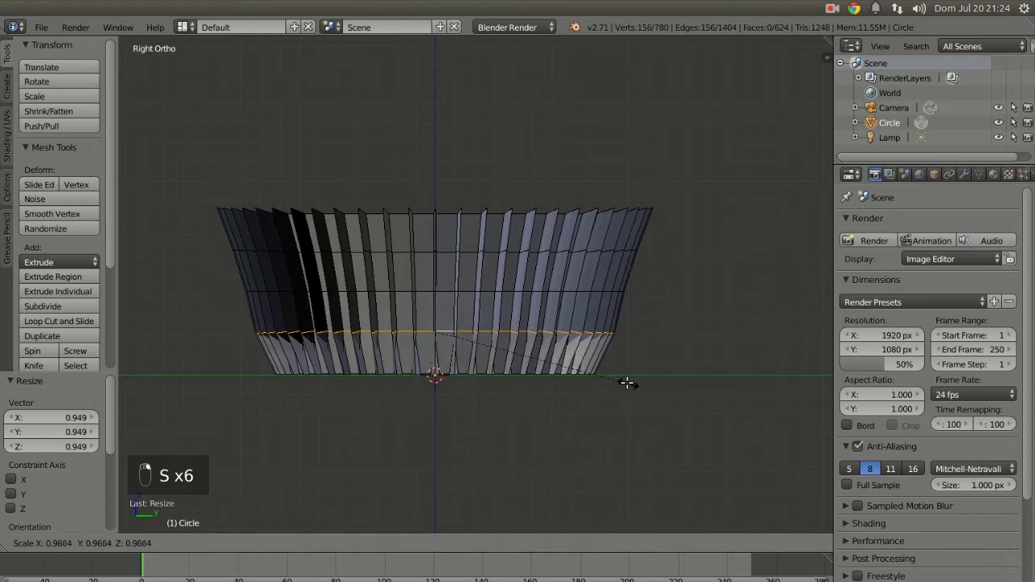
click(619, 372)
Select the bottom edge loop, extrude it in place and scale the new loop inward to about 0.726
middle_drag(620, 372, 443, 179)
middle_drag(521, 234, 485, 389)
middle_drag(528, 279, 484, 340)
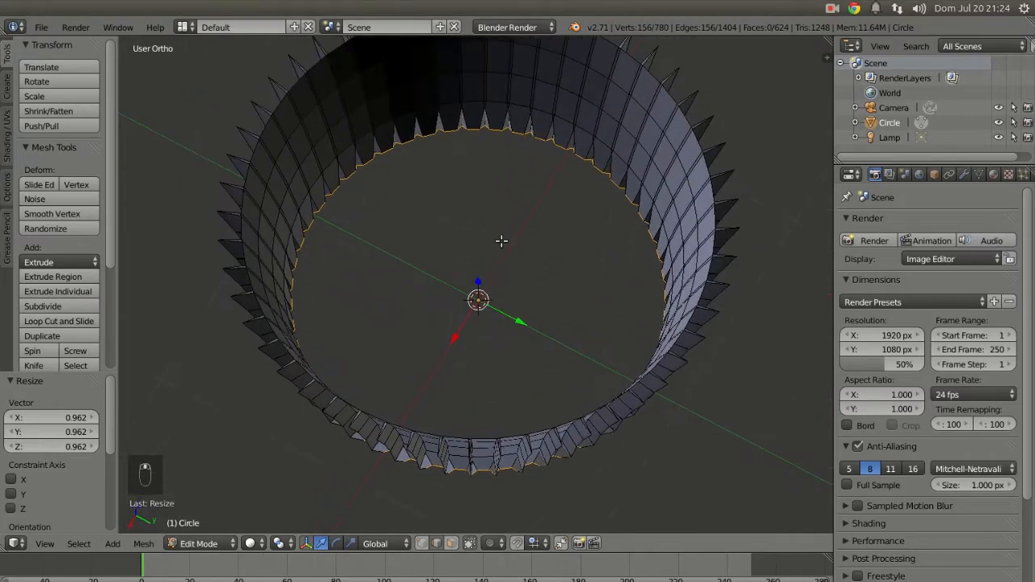
key(e)
right_click(584, 248)
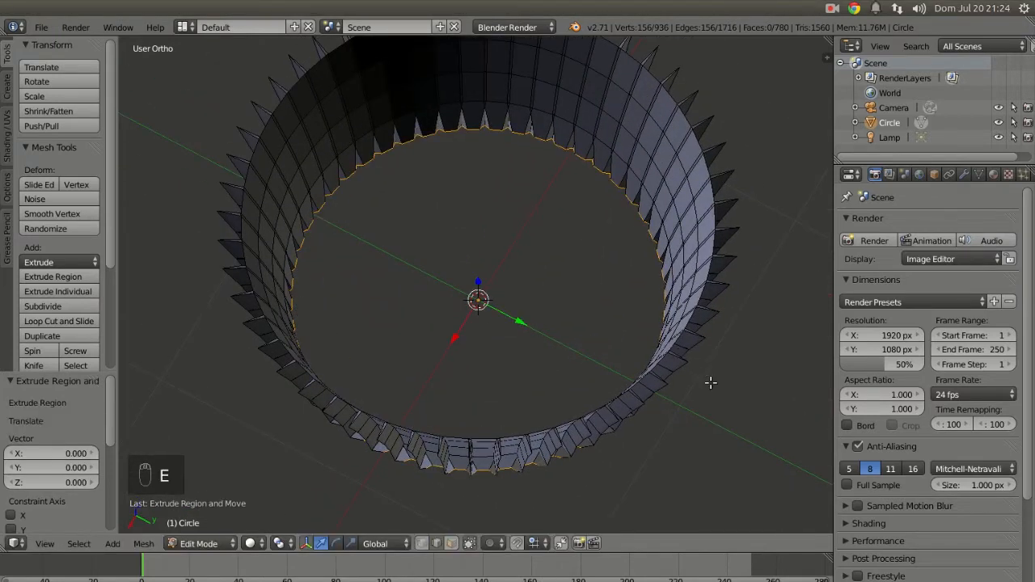
key(s)
click(653, 361)
middle_drag(652, 361, 561, 354)
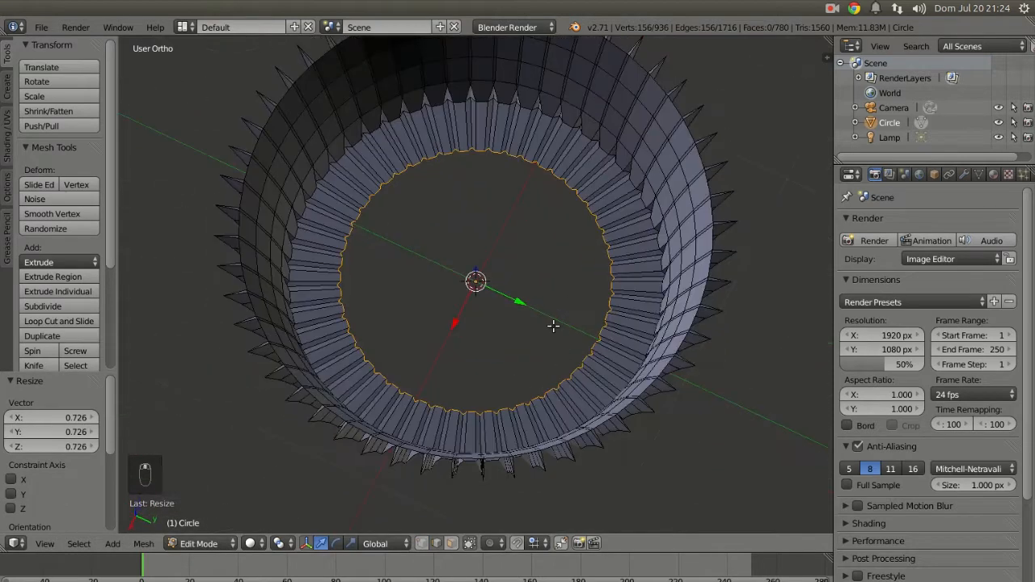
Extrude the inner floor loop in place again and scale it inward to about 0.540
key(e)
right_click(575, 254)
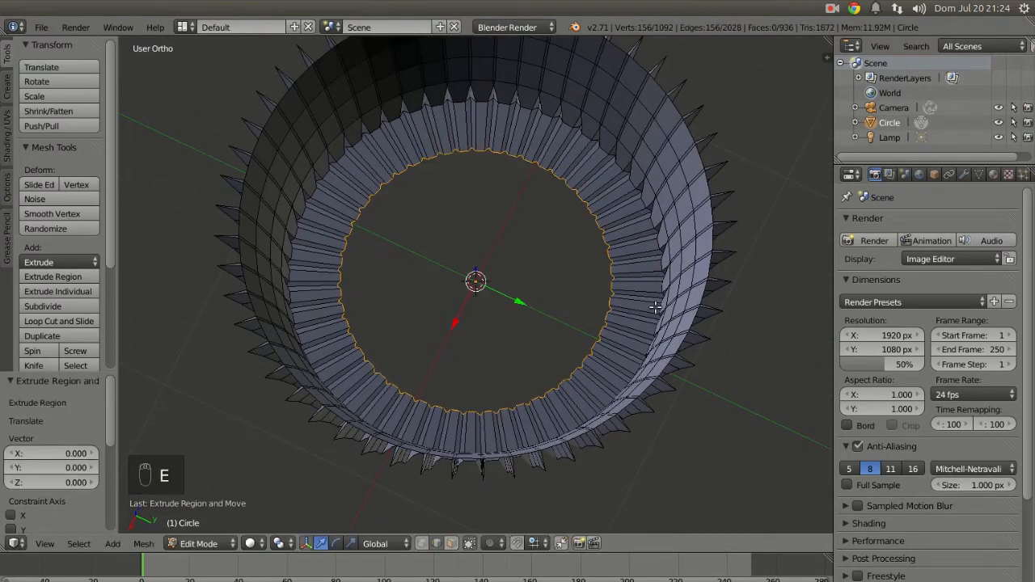
key(s)
click(604, 300)
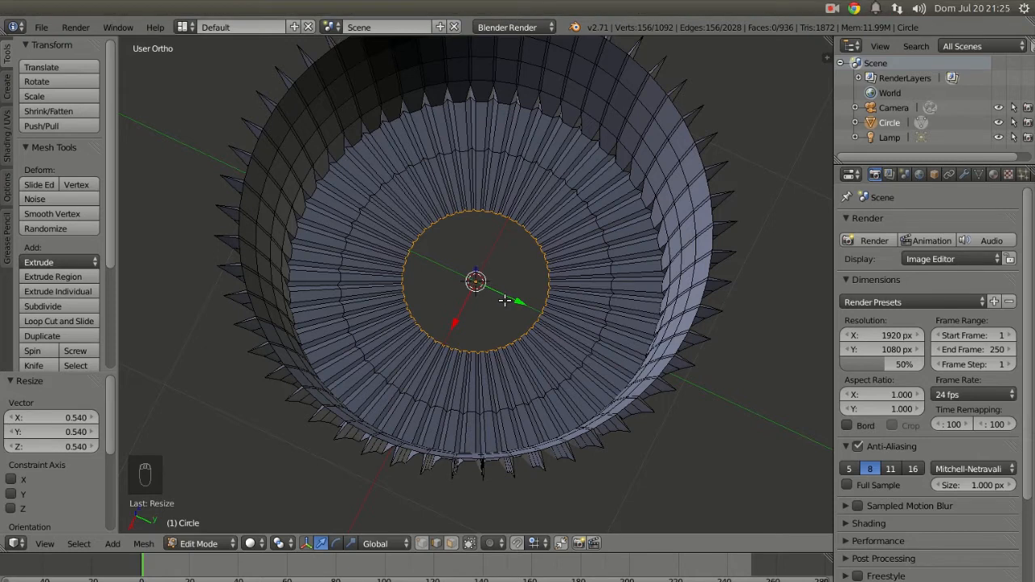
Close the floor by merging the vertices of the innermost loop at center
key(KP_8)
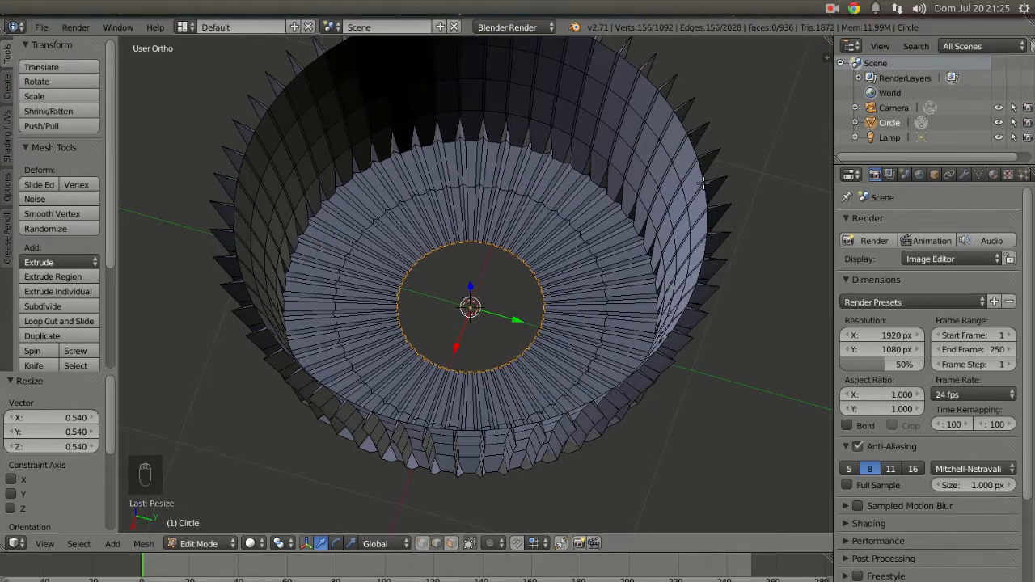
key(w)
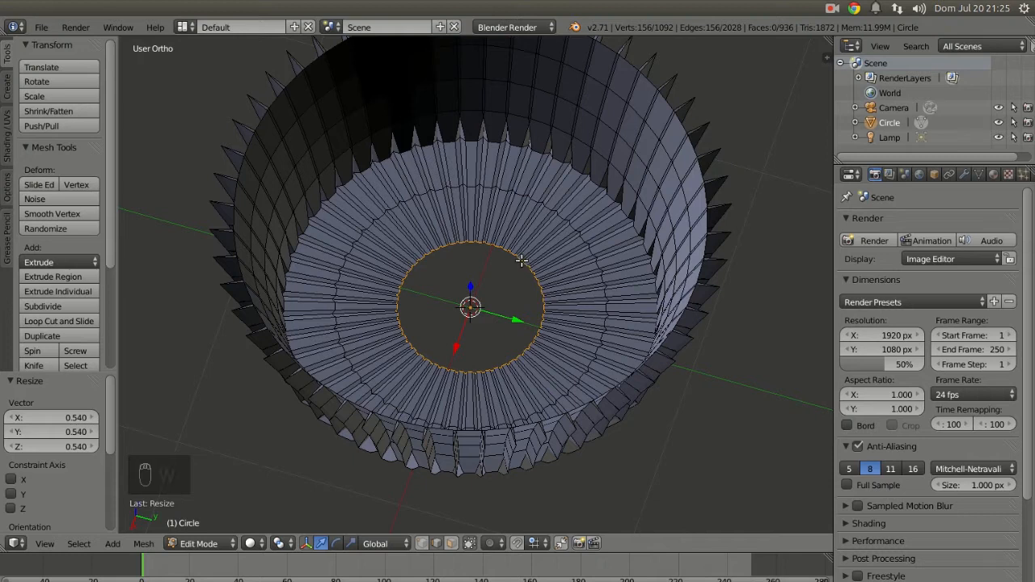
key(alt+m)
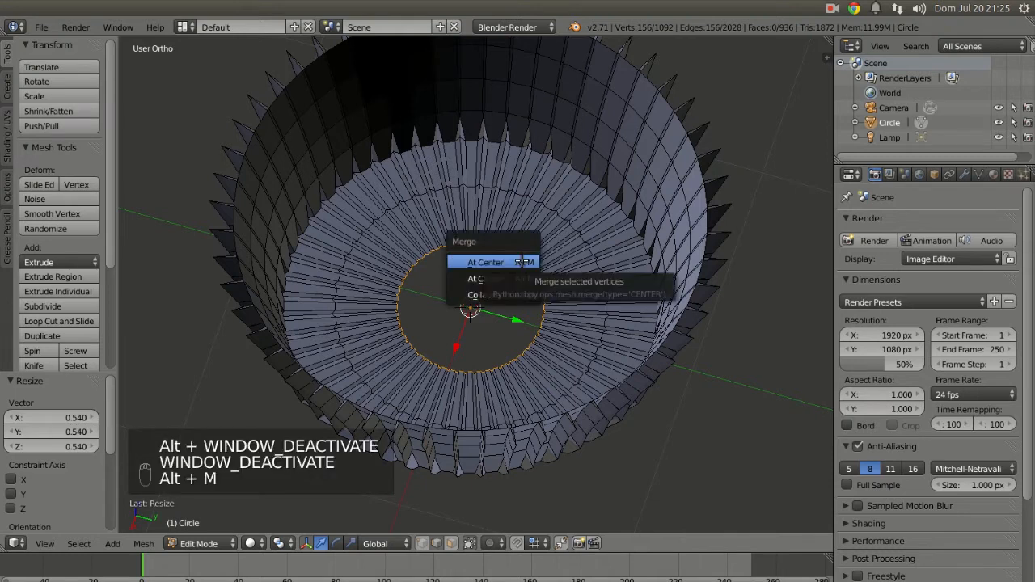
click(517, 262)
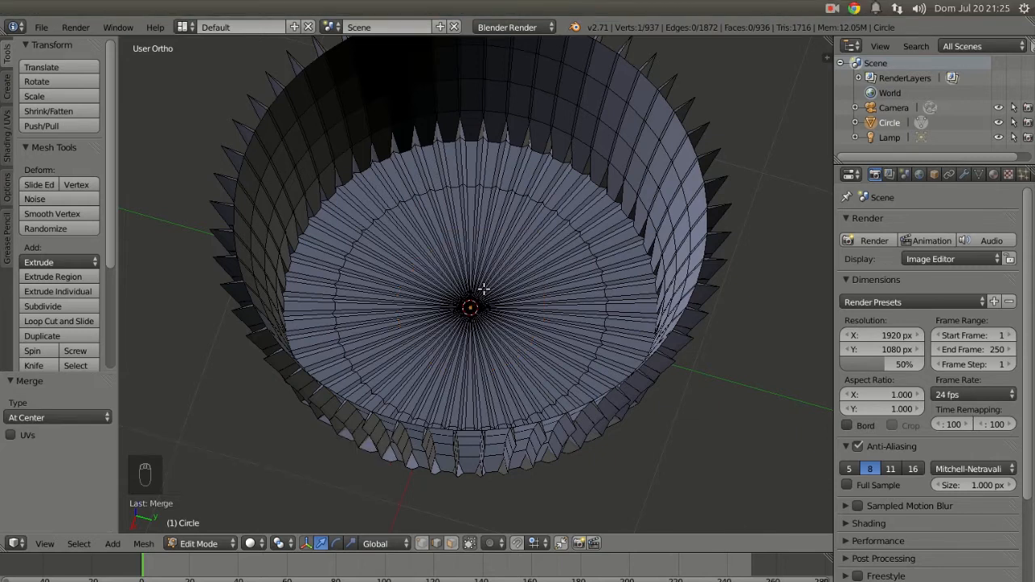
Return to Object Mode, apply smooth shading to the ribbed cup and inspect its rim and interior
key(Tab)
scroll(477, 270, down, 4)
middle_drag(478, 270, 498, 215)
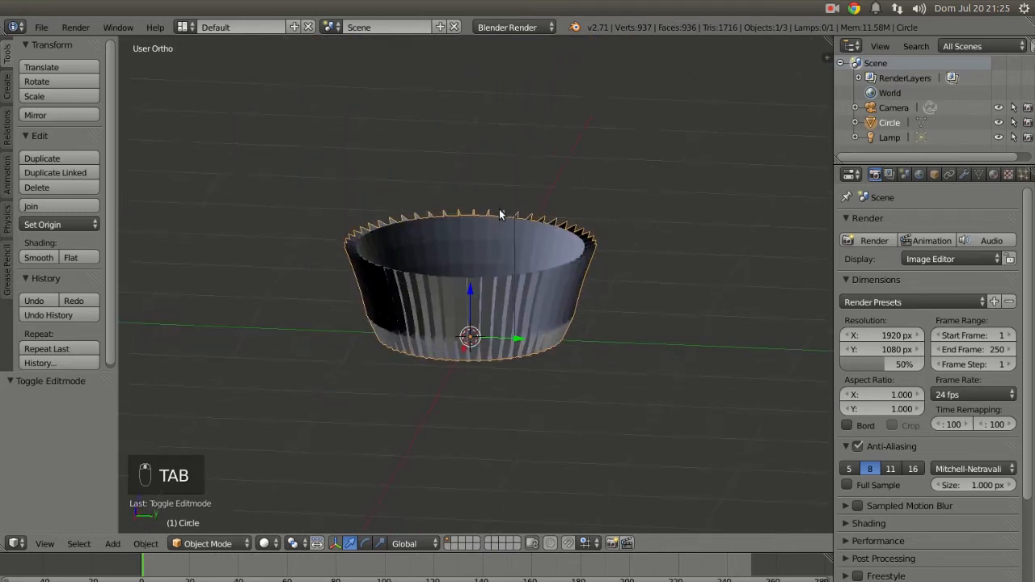
click(40, 257)
mouse_move(409, 303)
middle_down()
mouse_move(452, 314)
mouse_move(557, 304)
mouse_move(516, 305)
mouse_move(522, 330)
mouse_move(490, 434)
mouse_move(365, 324)
mouse_move(390, 242)
middle_up()
scroll(458, 320, up, 2)
scroll(295, 328, up, 5)
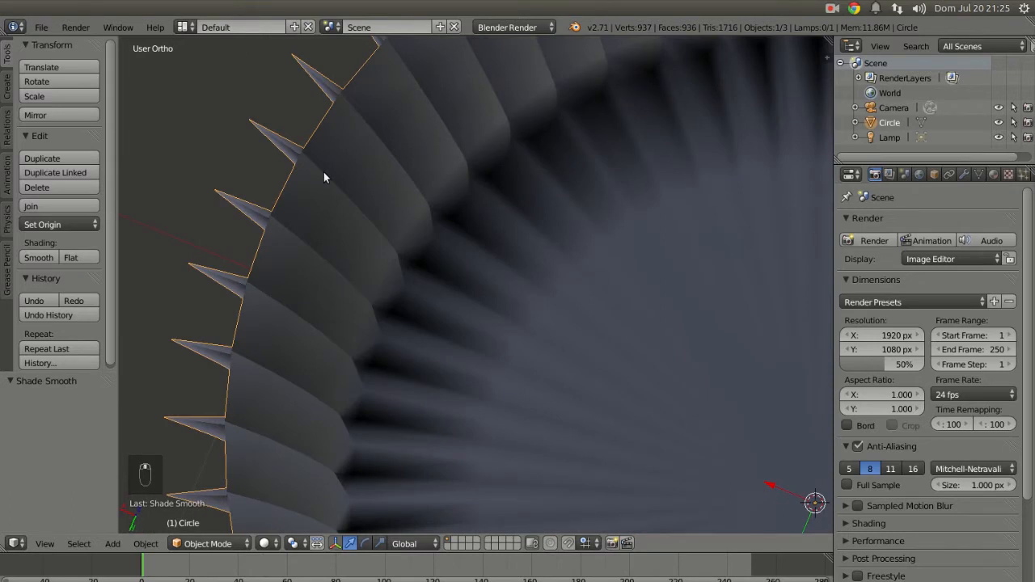
scroll(377, 290, down, 5)
middle_drag(430, 407, 571, 251)
shift+middle_drag(645, 245, 616, 263)
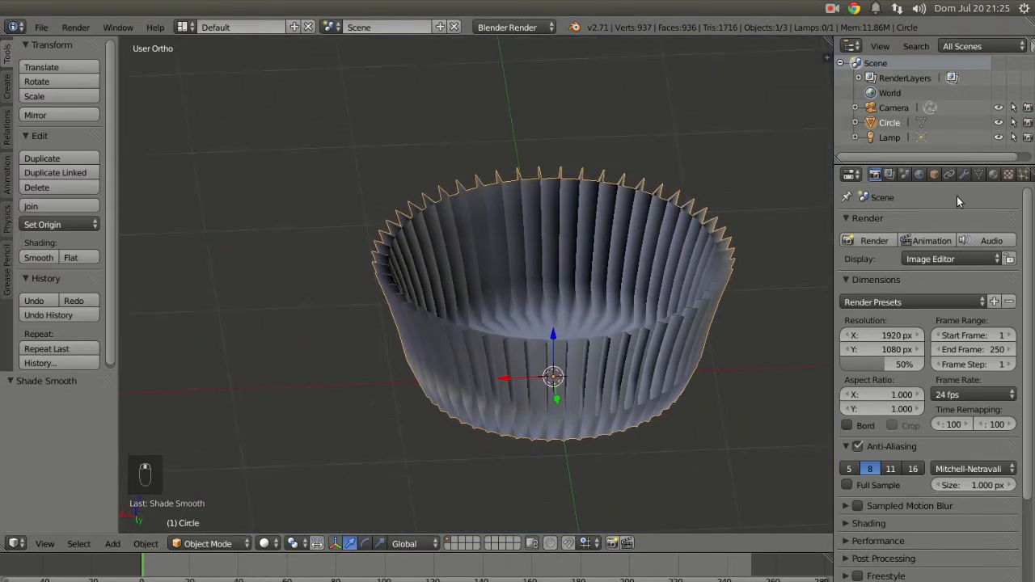
Add a Subdivision Surface modifier to the ribbed cup
click(964, 174)
click(896, 222)
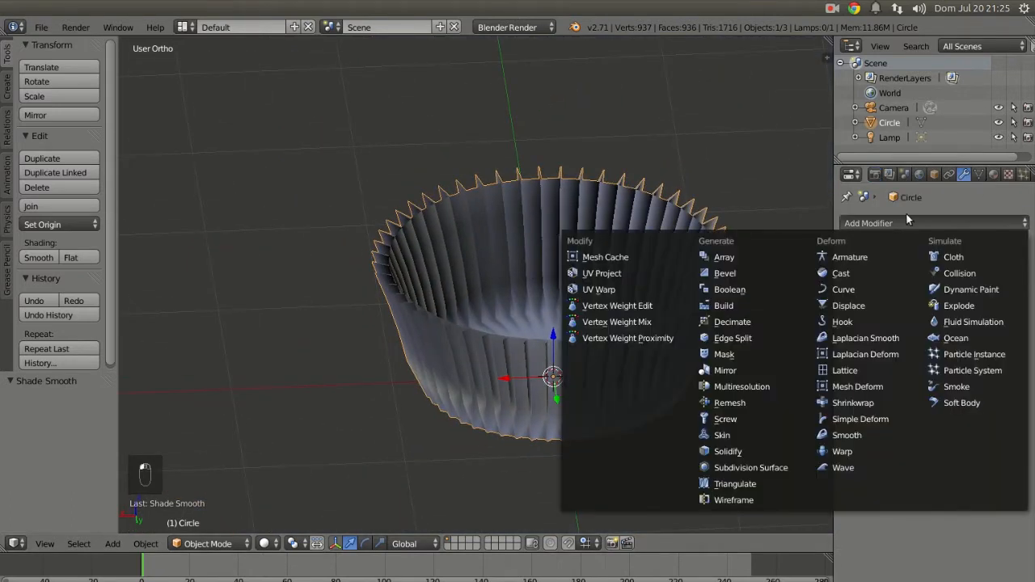
click(745, 469)
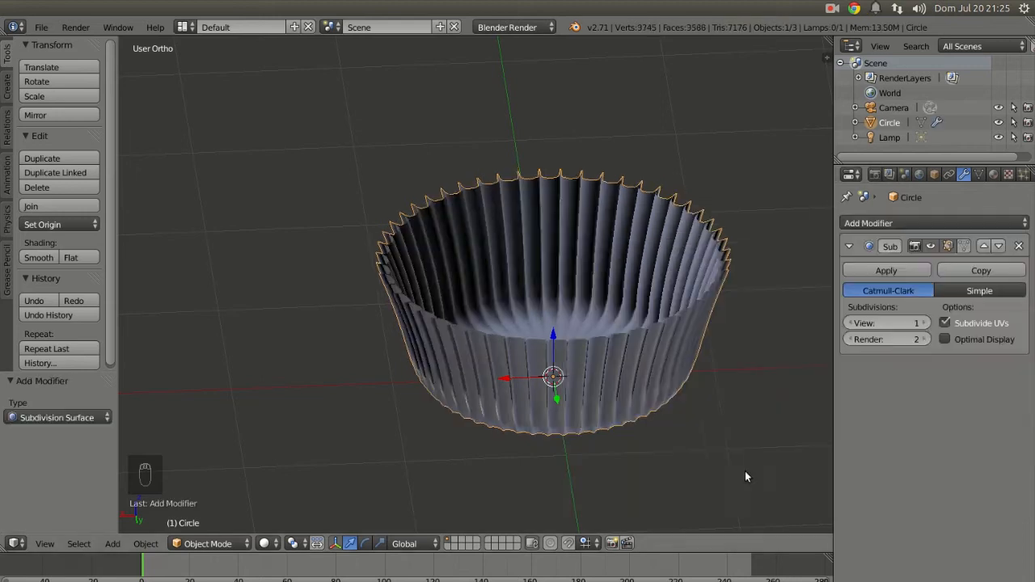
Set the Subdivision Surface modifier's viewport subdivisions to 2 on the ribbed cup
click(922, 322)
middle_drag(465, 287, 577, 309)
scroll(526, 306, up, 2)
Select the cup's entire mesh in Edit Mode, make its normals consistent, and inspect the corrected shading in Object Mode
key(Tab)
scroll(577, 310, down, 2)
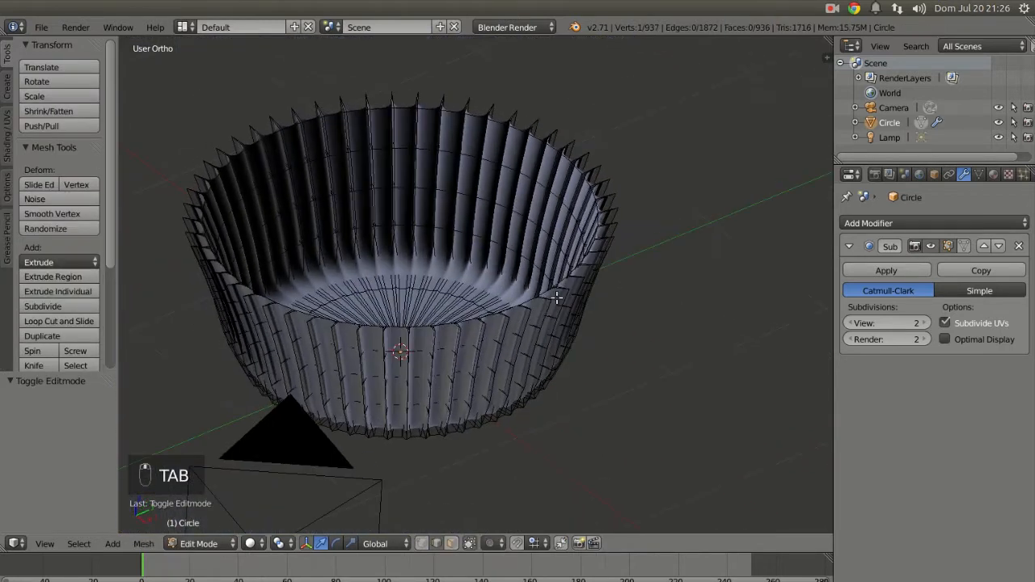
scroll(576, 310, up, 2)
key(a)
key(a)
key(a)
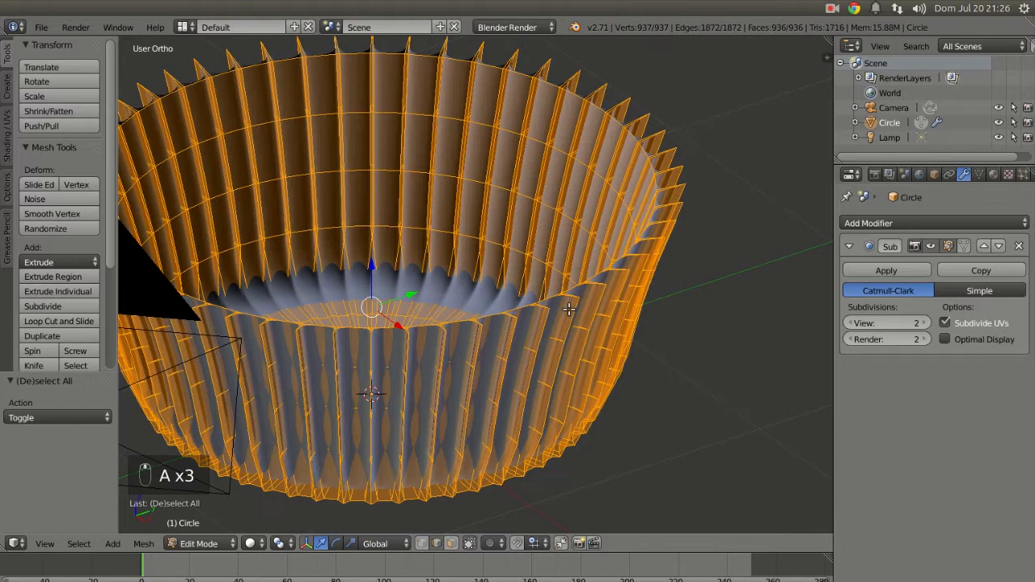
key(ctrl+n)
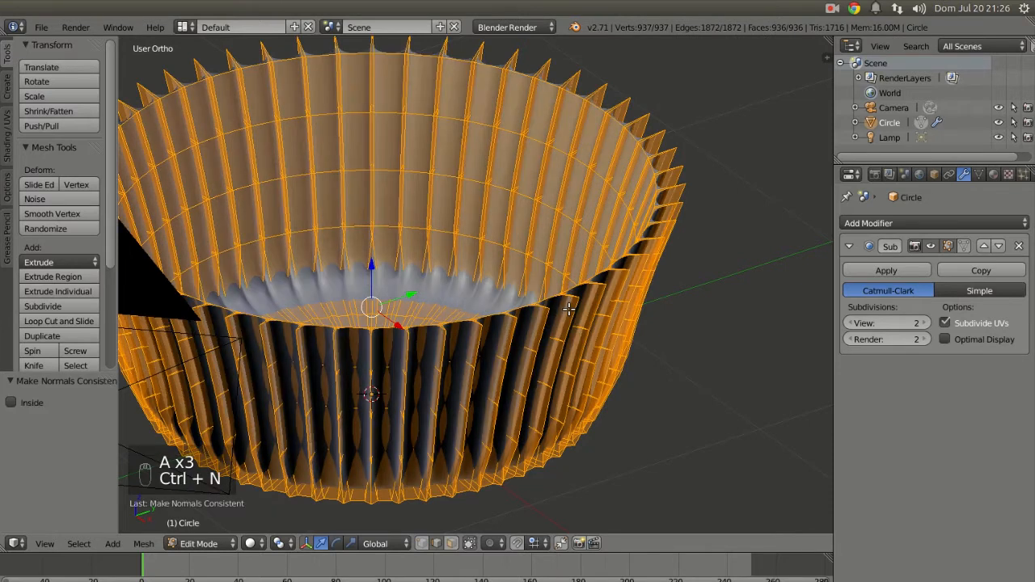
key(Tab)
scroll(568, 309, down, 5)
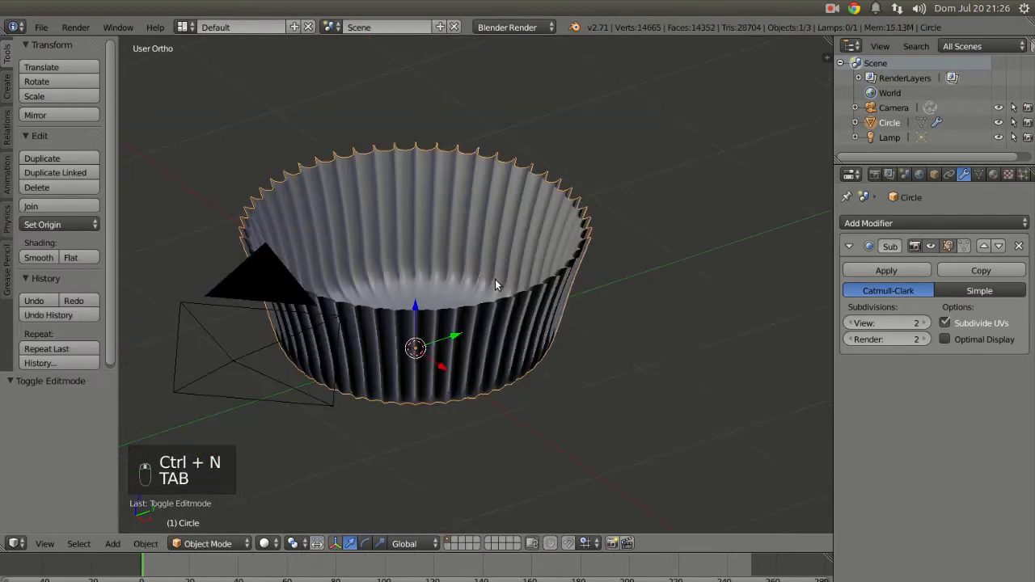
middle_drag(383, 300, 535, 287)
scroll(536, 287, up, 2)
shift+middle_drag(445, 289, 495, 332)
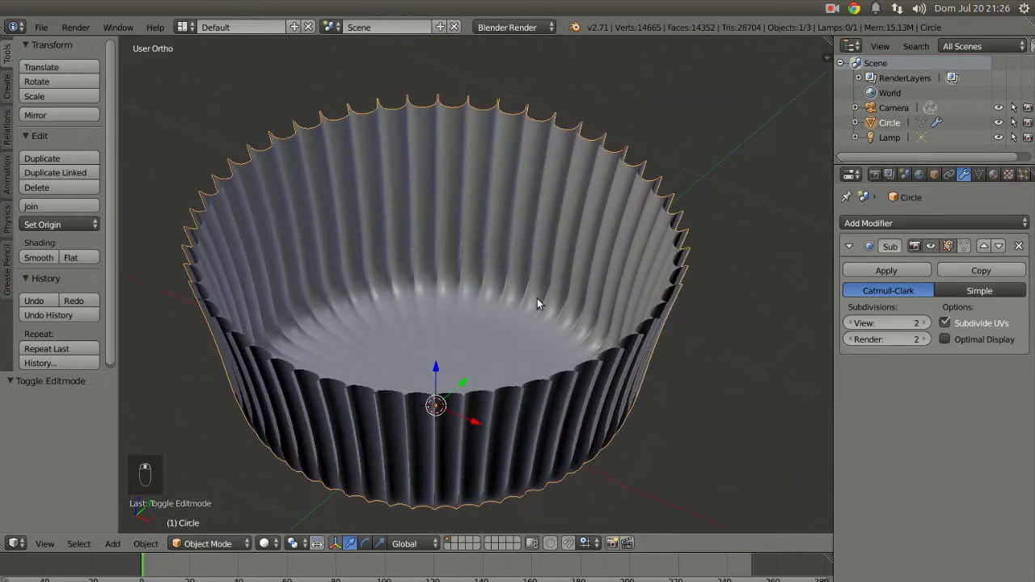
Add a Solidify modifier to the ribbed cup, check the rim's thickness up close and deselect everything
click(915, 224)
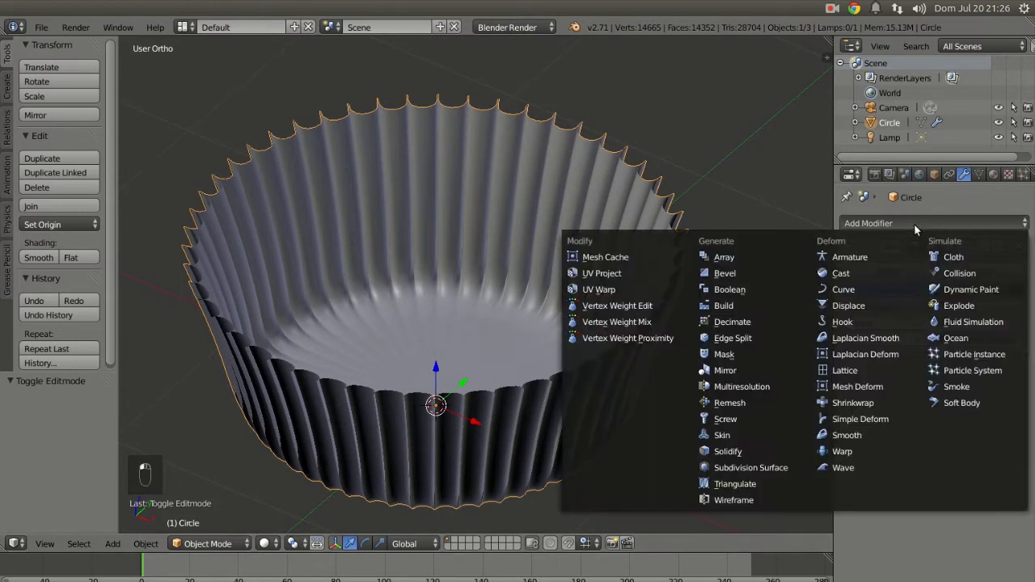
click(728, 451)
scroll(452, 385, up, 3)
shift+middle_drag(452, 385, 535, 354)
middle_drag(454, 379, 426, 198)
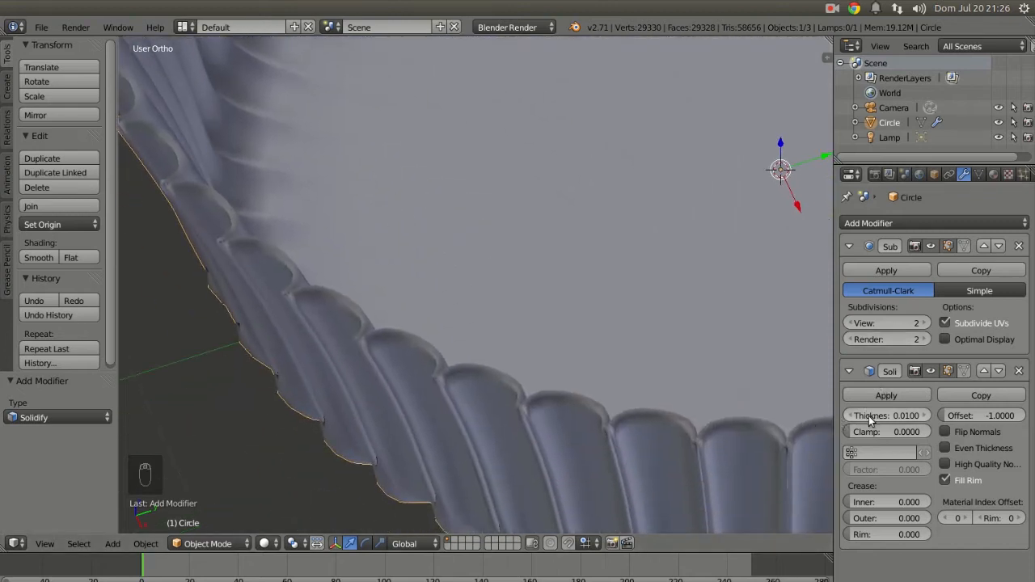
mouse_move(870, 420)
mouse_down()
mouse_move(905, 420)
mouse_move(846, 420)
mouse_move(870, 420)
mouse_up()
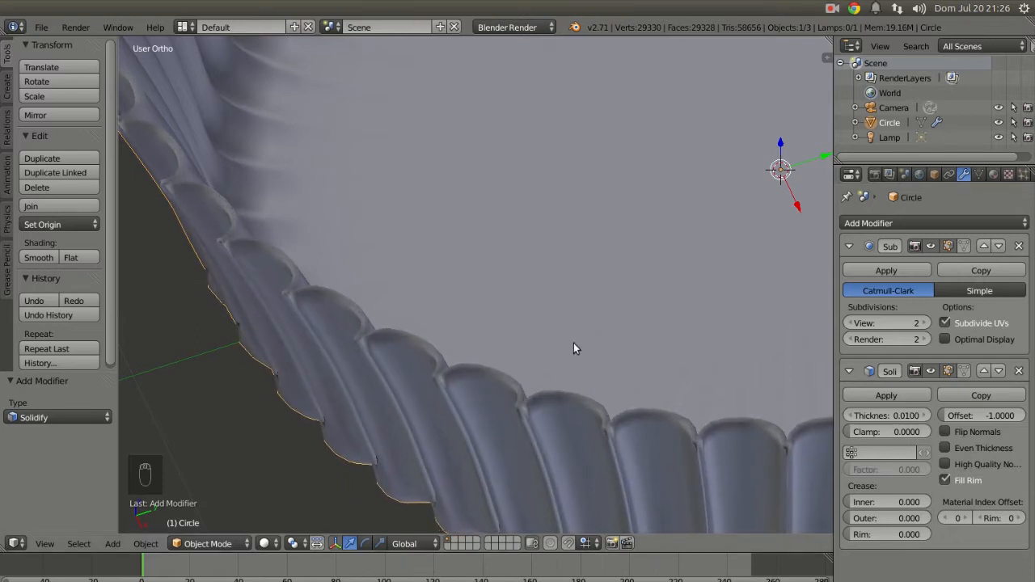
scroll(595, 346, down, 8)
shift+middle_drag(575, 338, 640, 284)
key(a)
scroll(532, 309, up, 6)
scroll(532, 309, down, 6)
scroll(639, 284, down, 4)
Scale the cup's horizontal edge loop just below the rim inward to about 0.957 from the right view
key(KP_3)
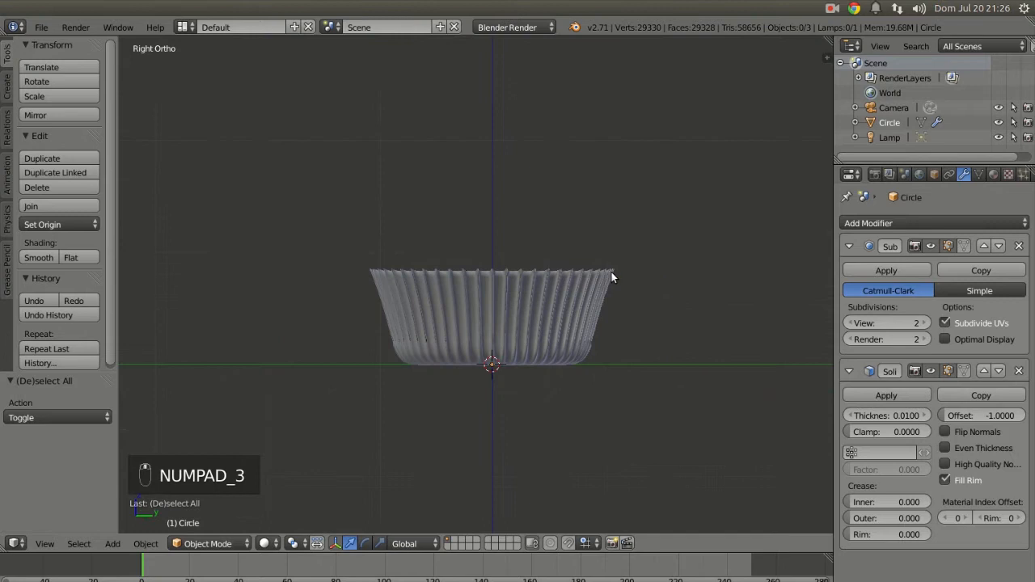
key(Tab)
alt+right_click(699, 341)
alt+right_click(560, 299)
key(s)
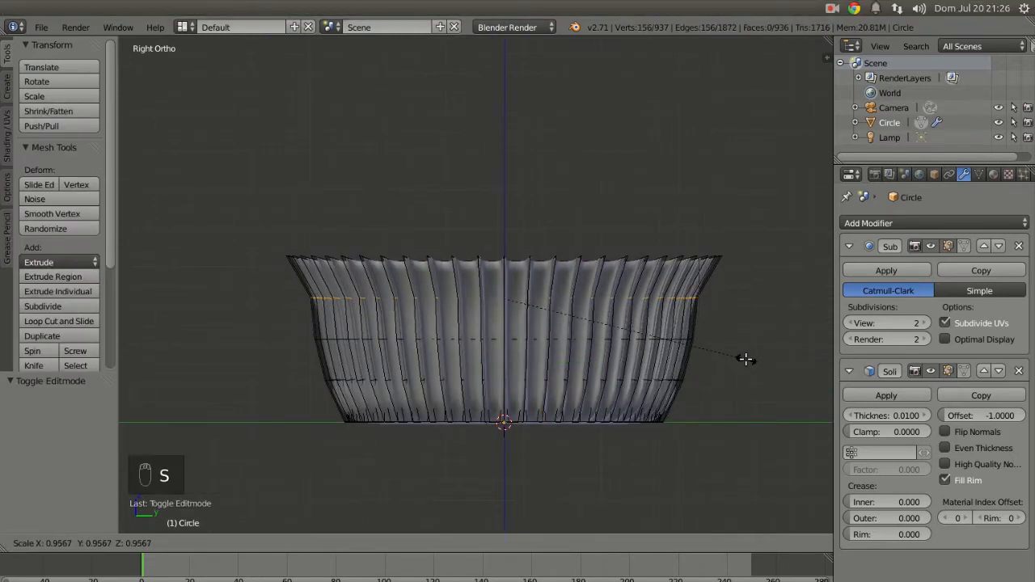
click(744, 359)
Scale the cup's middle edge loop slightly inward, return to Object Mode and inspect the reshaped cup
alt+right_click(613, 343)
alt+right_click(580, 337)
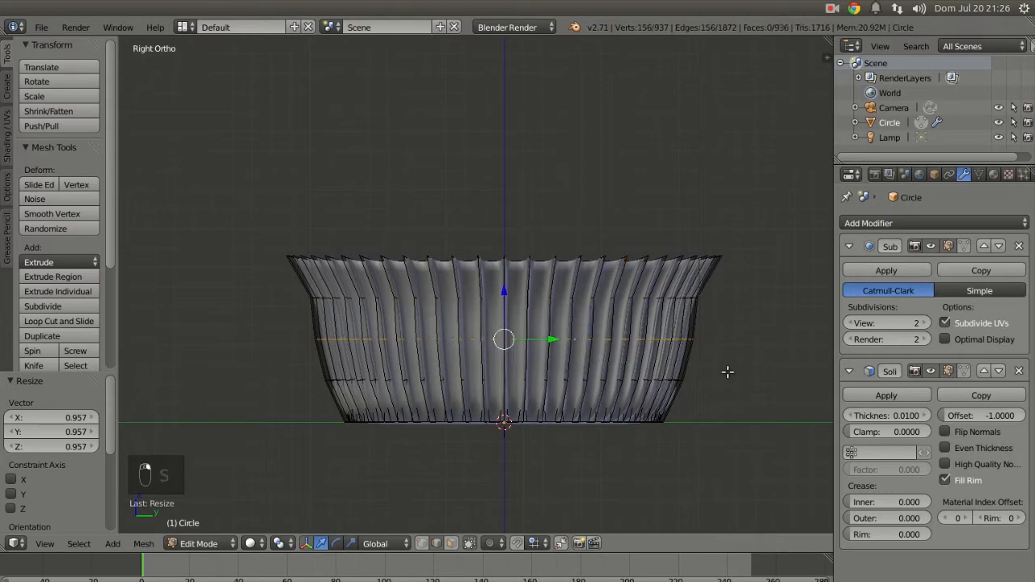
key(s)
click(722, 371)
key(Tab)
scroll(669, 331, down, 3)
middle_drag(669, 331, 504, 325)
scroll(504, 325, up, 4)
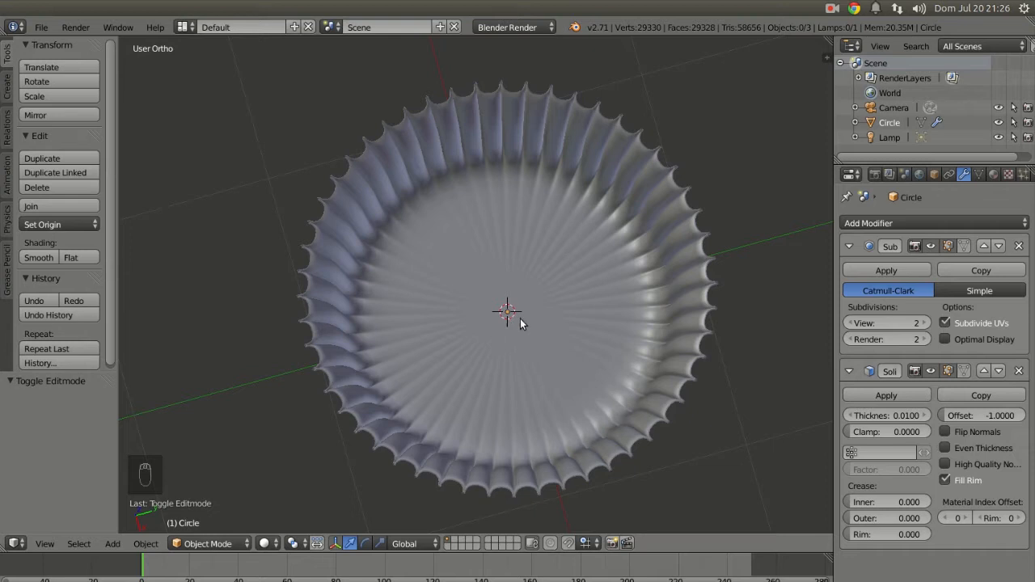
Add a mesh circle with 12 vertices at the centre of the cup
key(shift+a)
mouse_move(502, 279)
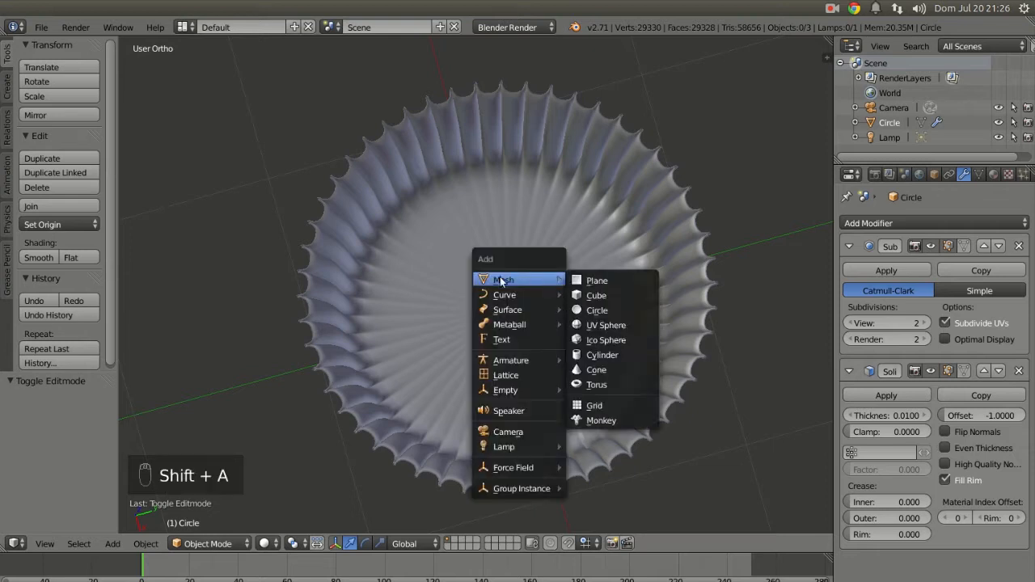
click(598, 311)
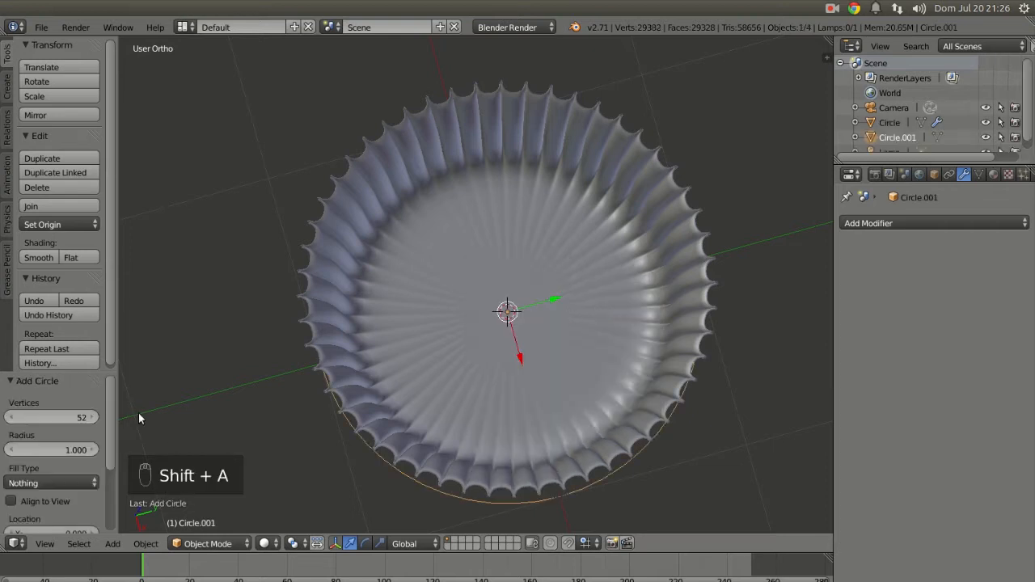
click(70, 418)
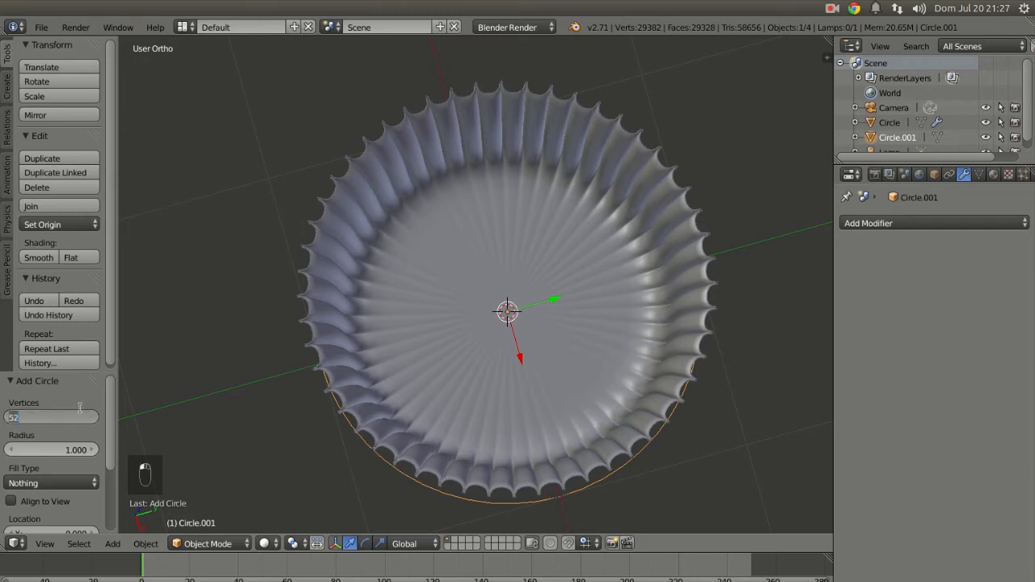
text(12)
key(Return)
Scale the new circle down to about 0.674 in Edit Mode so it fits inside the cup's base
middle_drag(327, 425, 461, 377)
key(Tab)
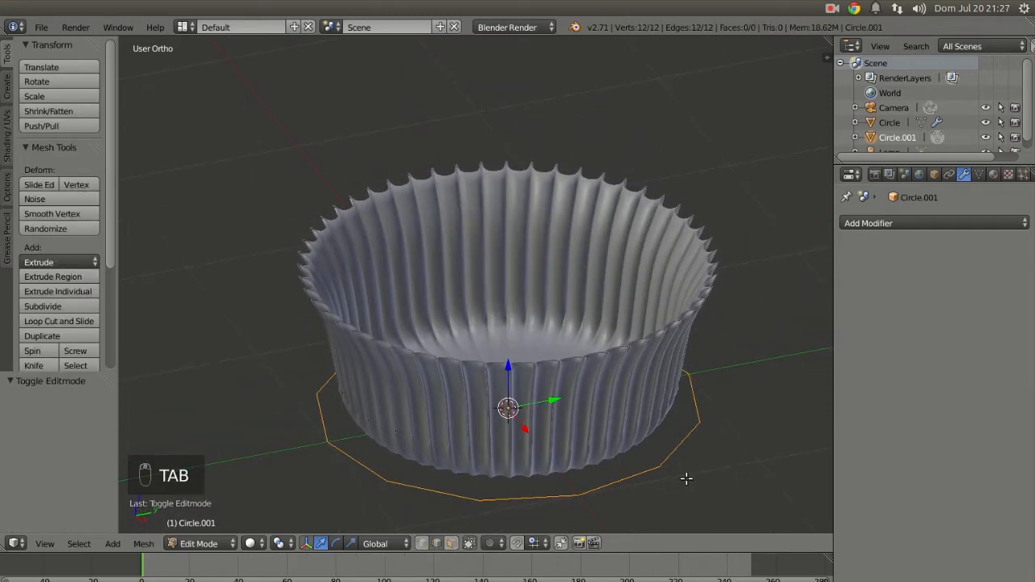
key(s)
click(625, 457)
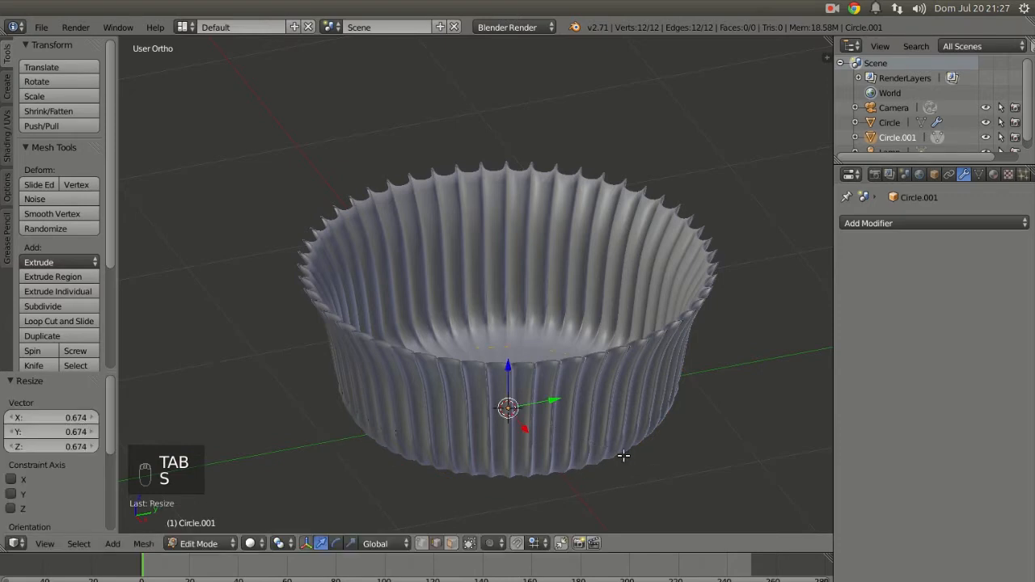
In a wireframe right view with vertex selection, extrude the circle upward inside the cup and scale the new loop outward
key(KP_3)
key(z)
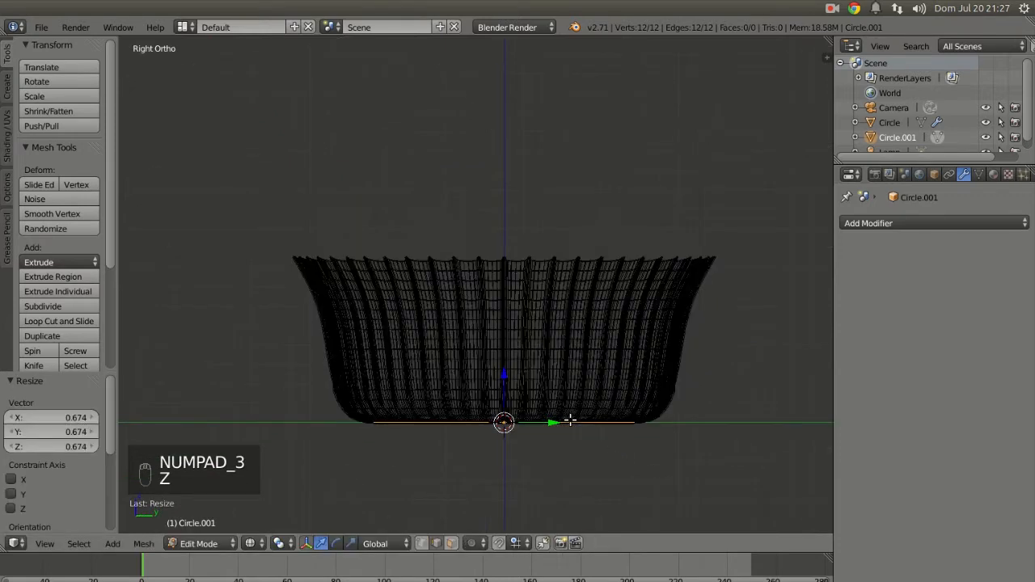
shift+middle_drag(544, 398, 530, 425)
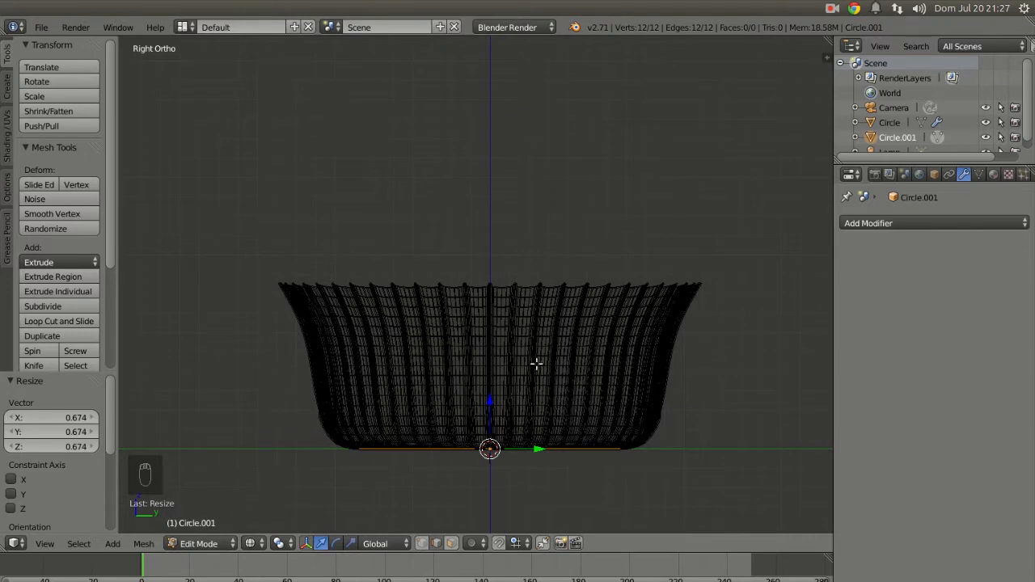
key(ctrl+Tab)
click(511, 357)
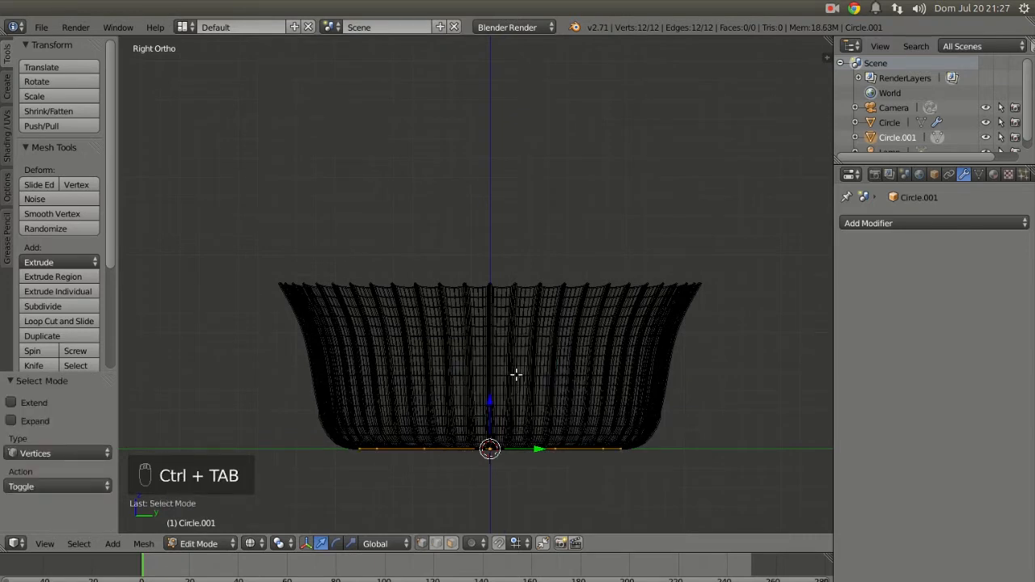
key(e)
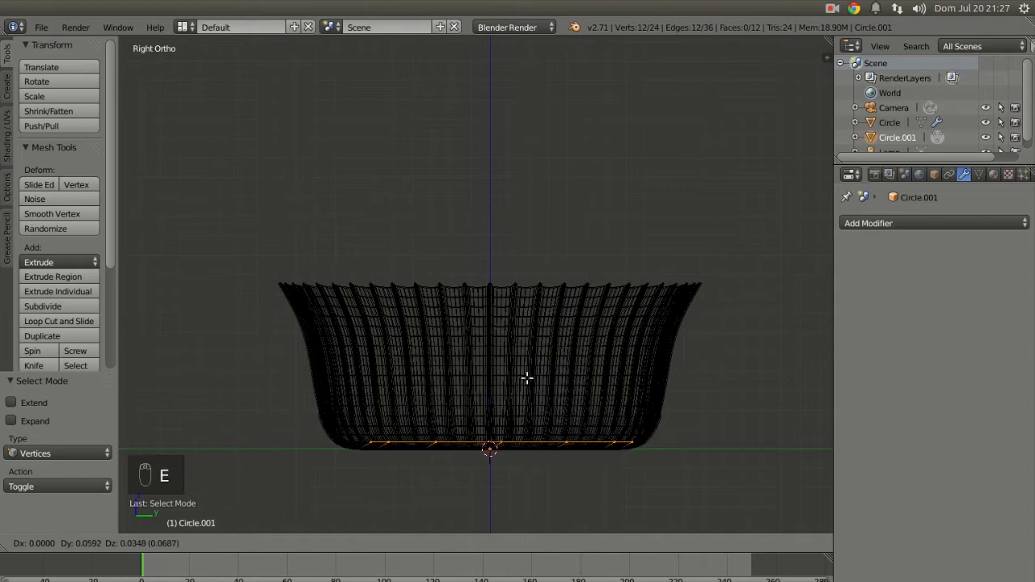
click(557, 305)
key(s)
click(674, 383)
Extrude the loop upward about 0.390 and scale it outward to about 1.197 to follow the cup's flare
key(e)
click(580, 300)
key(s)
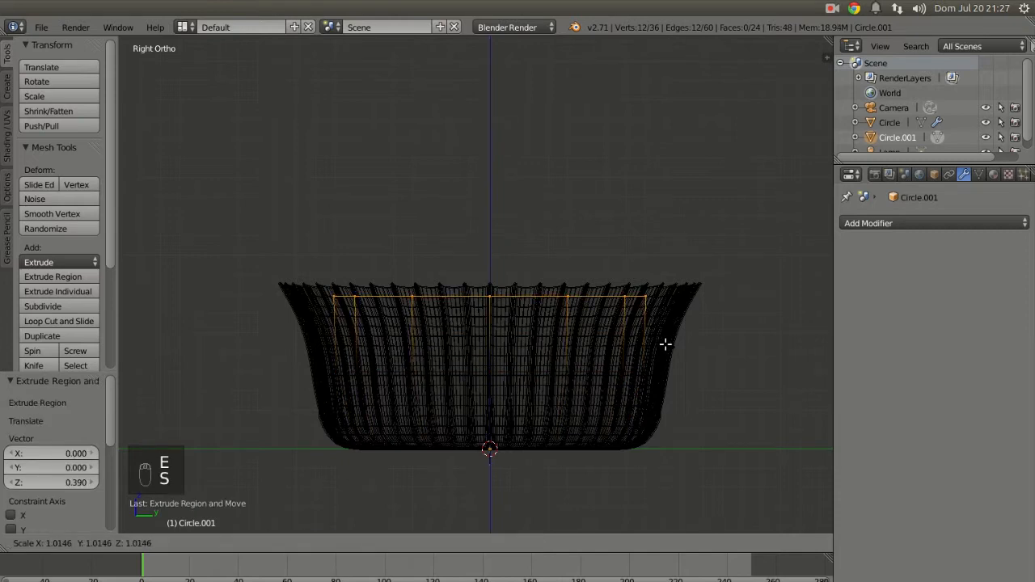
click(696, 347)
Extrude the upper loop above the cup's rim, adjust its width and lower it by about 0.066 along Z
key(e)
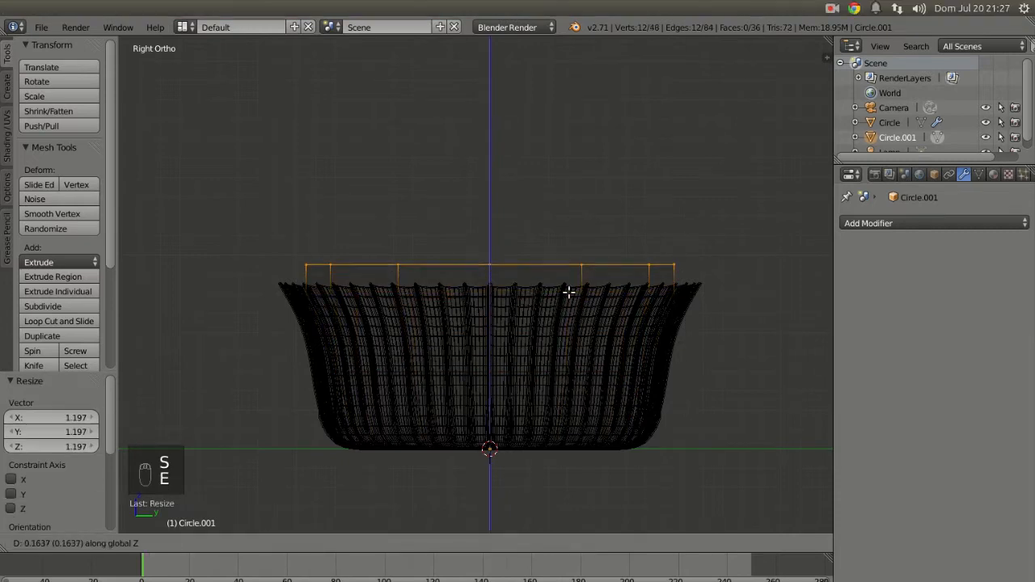
click(672, 330)
key(s)
click(680, 327)
drag(492, 222, 494, 224)
Return the viewport to solid shading and view the filling's open upper edge at an angle
mouse_move(532, 322)
middle_down()
mouse_move(571, 374)
mouse_move(545, 365)
middle_up()
key(z)
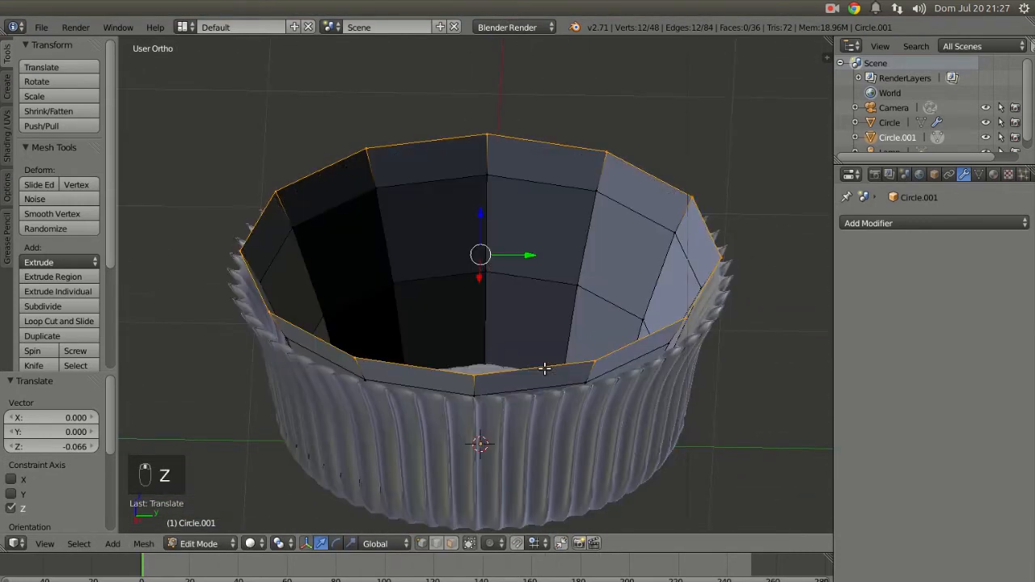
scroll(528, 384, down, 1)
click(254, 543)
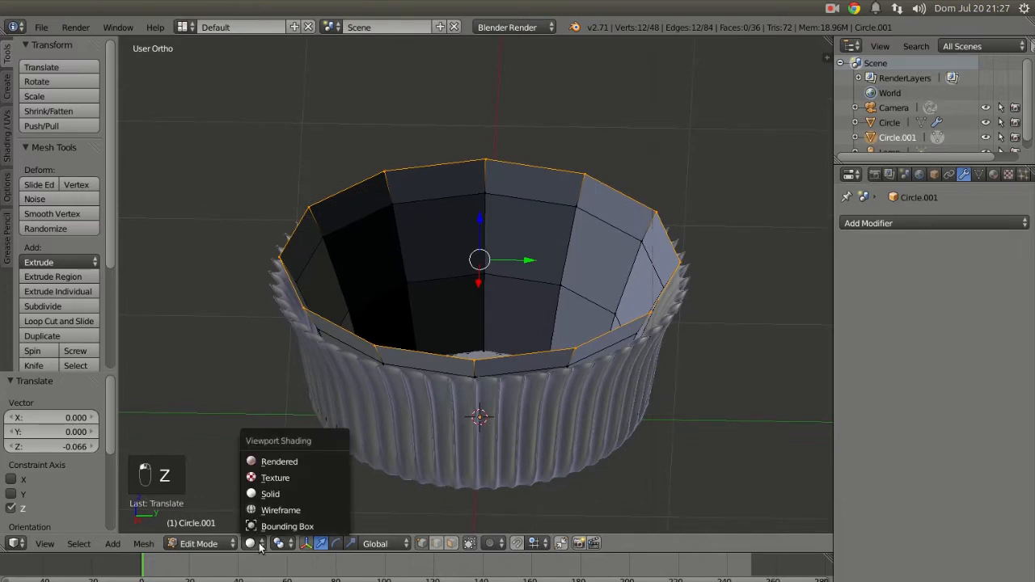
click(291, 497)
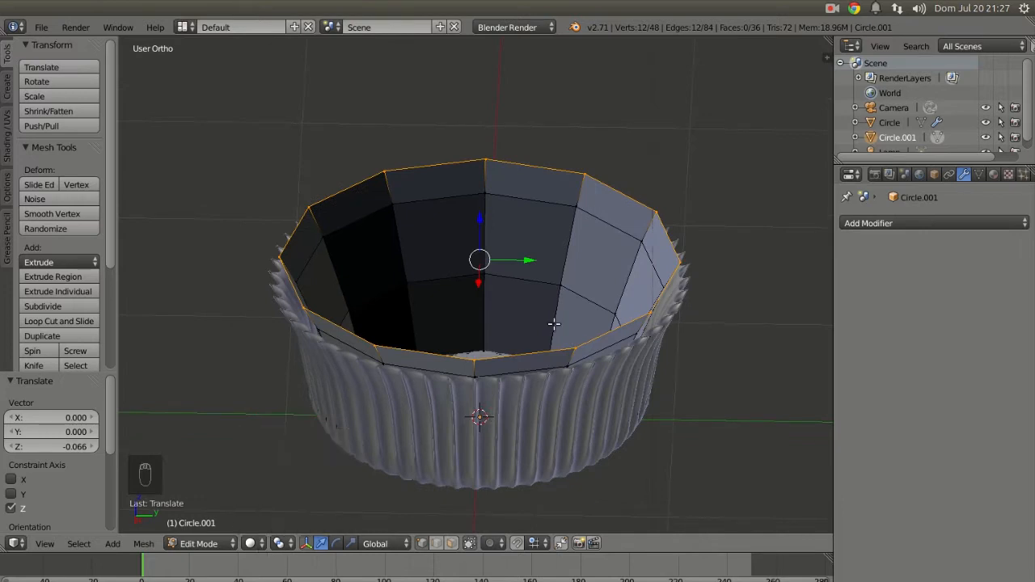
Extrude the filling's open upper loop upward, scale it inward and lower it by about 0.033 along Z
key(e)
key(e)
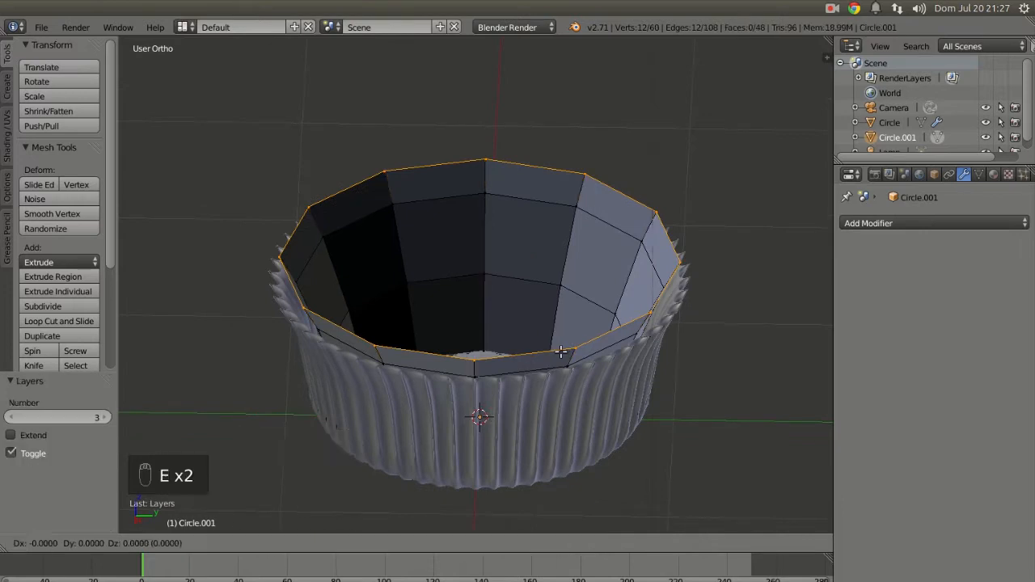
click(585, 323)
middle_drag(584, 323, 571, 293)
key(s)
click(676, 361)
drag(480, 187, 480, 196)
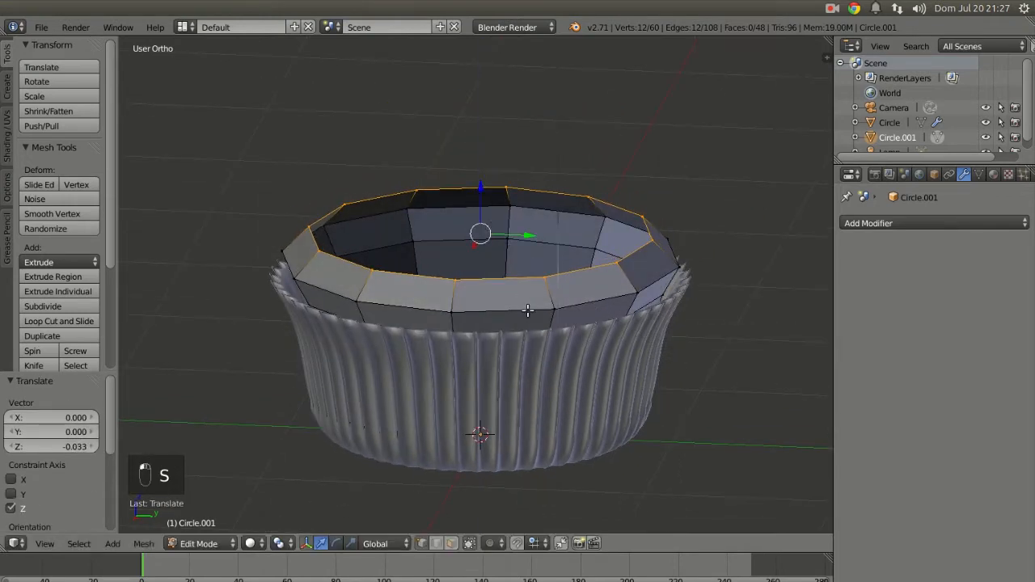
Extrude the upper loop in place, scale it inward to about 0.637 and raise it about 0.034 along Z
key(e)
right_click(604, 306)
key(s)
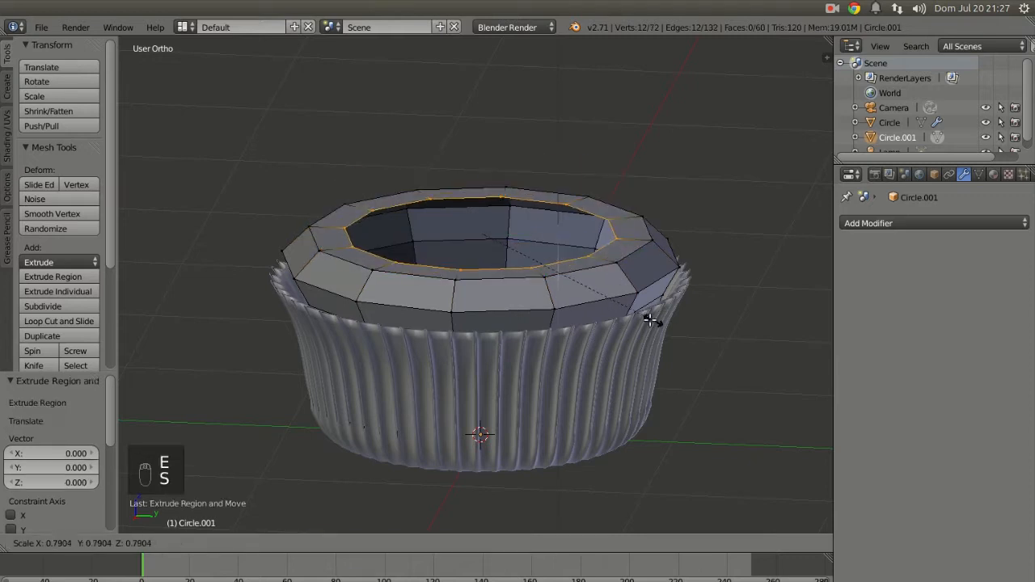
click(617, 311)
middle_drag(508, 267, 512, 278)
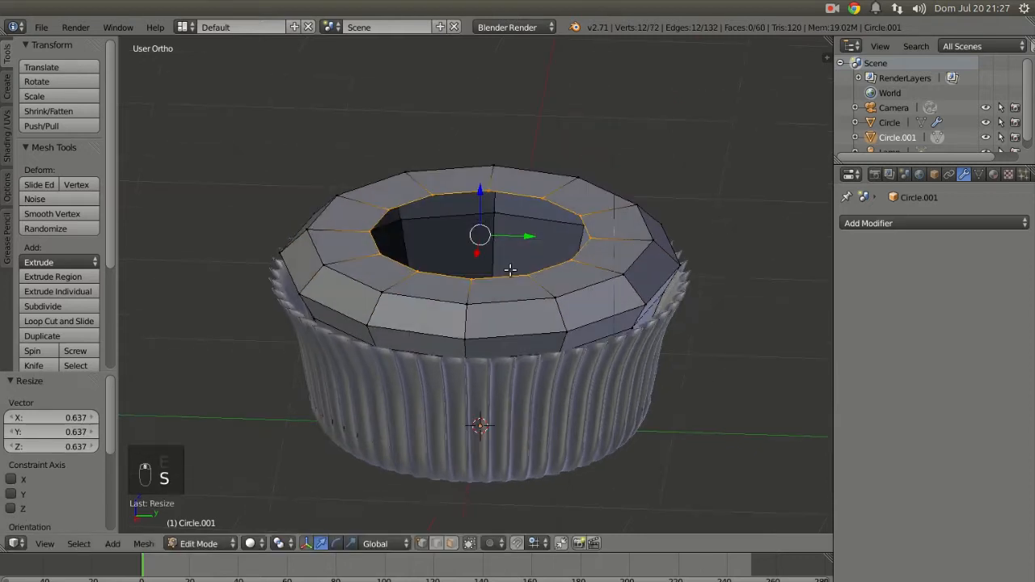
drag(479, 190, 478, 184)
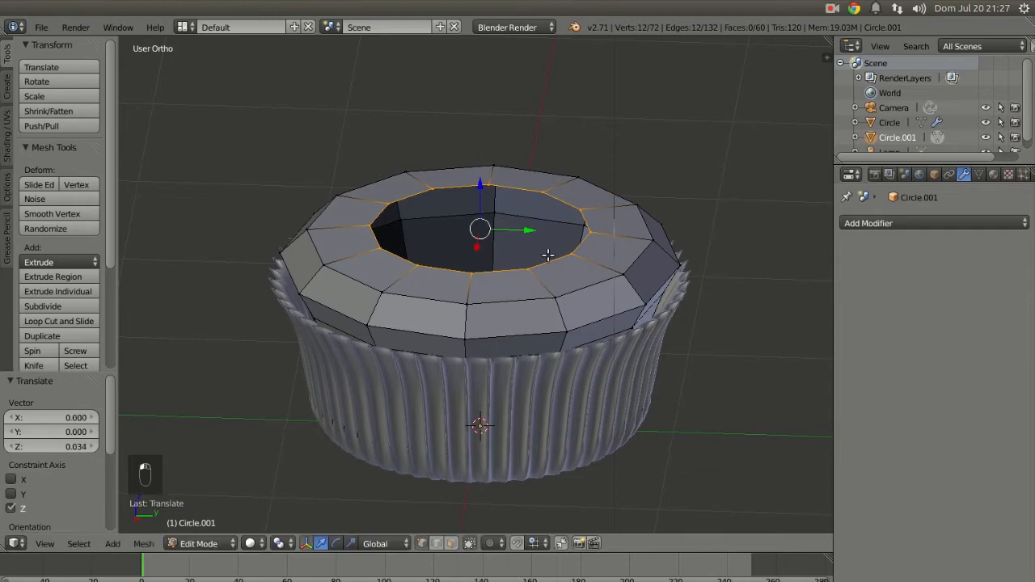
Extrude the innermost upper loop in place and merge its vertices at center to close the filling's top
key(e)
right_click(587, 210)
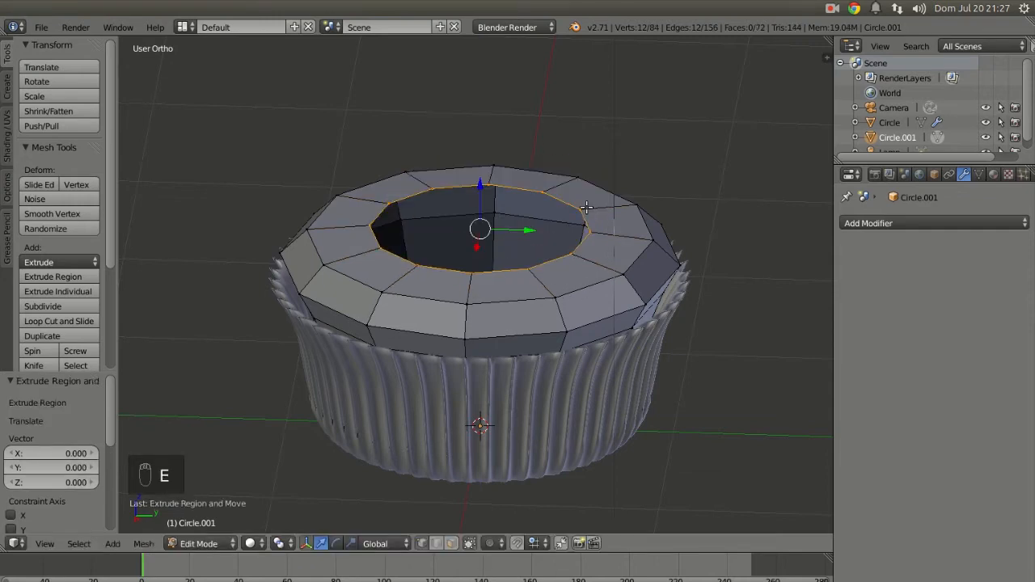
key(alt+m)
click(587, 209)
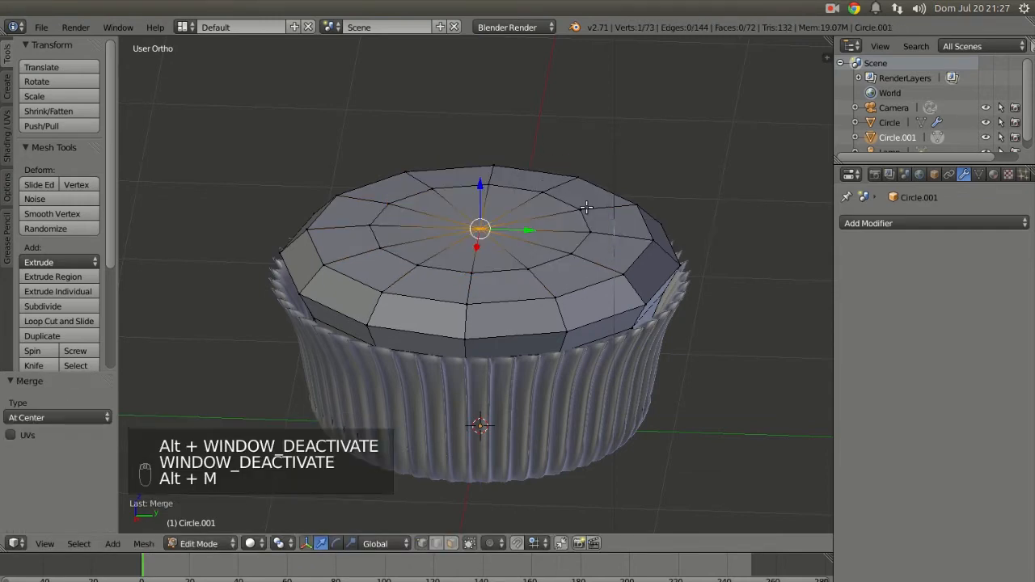
Inspect the closed filling from several angles and return to Object Mode
middle_drag(581, 207, 514, 274)
middle_drag(524, 334, 455, 302)
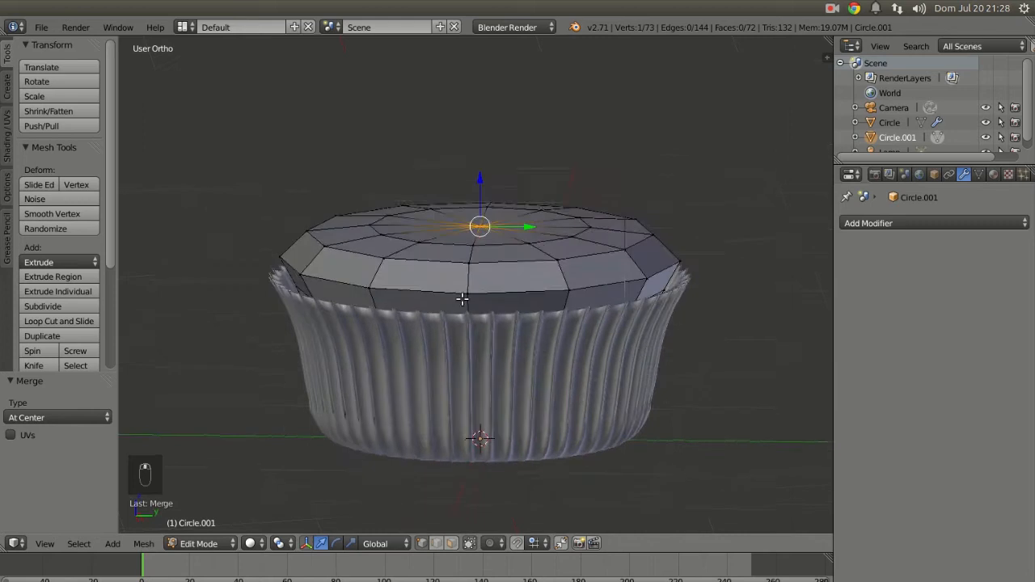
scroll(469, 315, down, 4)
key(Tab)
scroll(517, 323, up, 4)
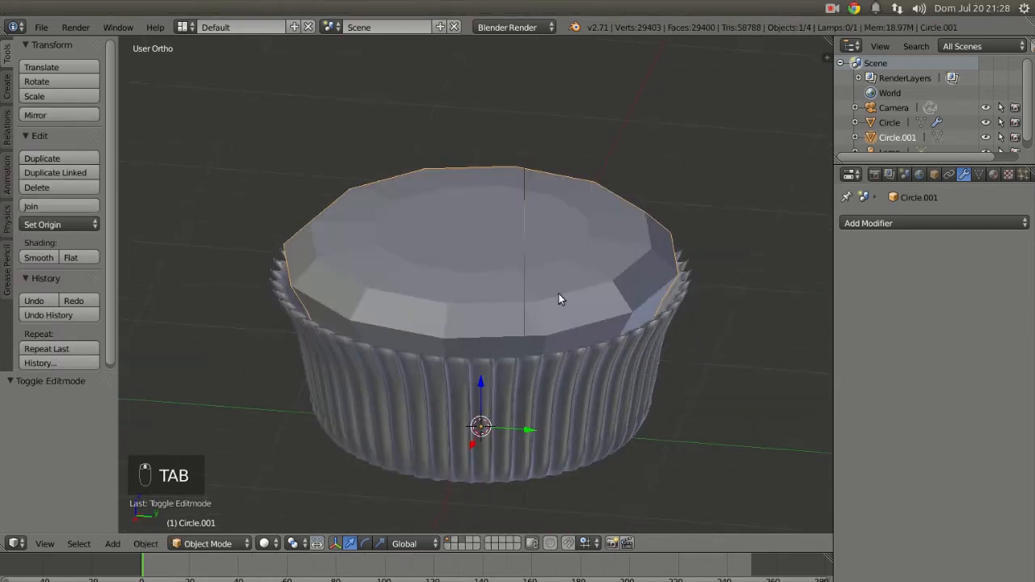
Add a Subdivision Surface modifier to the filling with 2 View subdivisions and apply smooth shading to the object
click(885, 227)
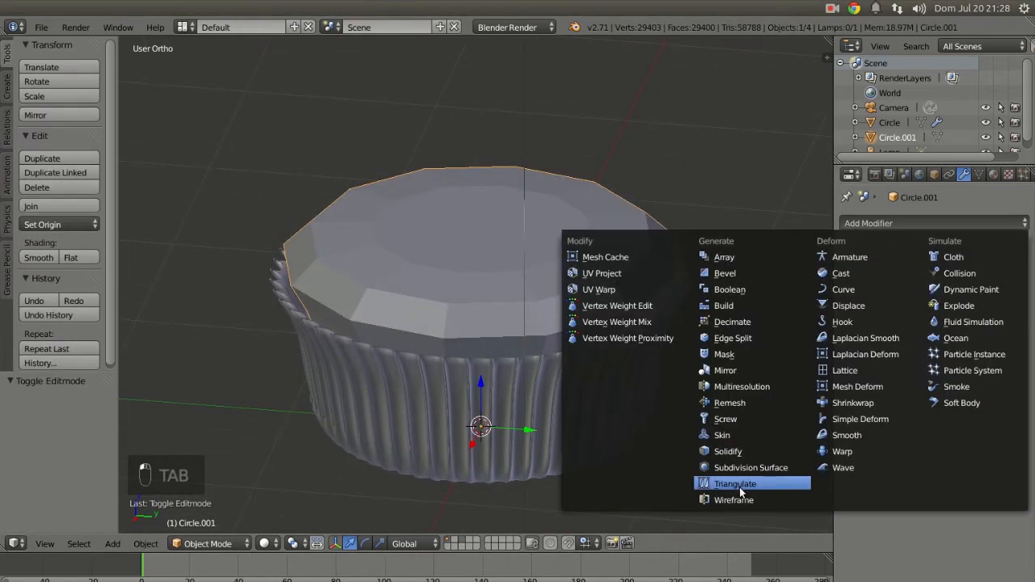
click(769, 466)
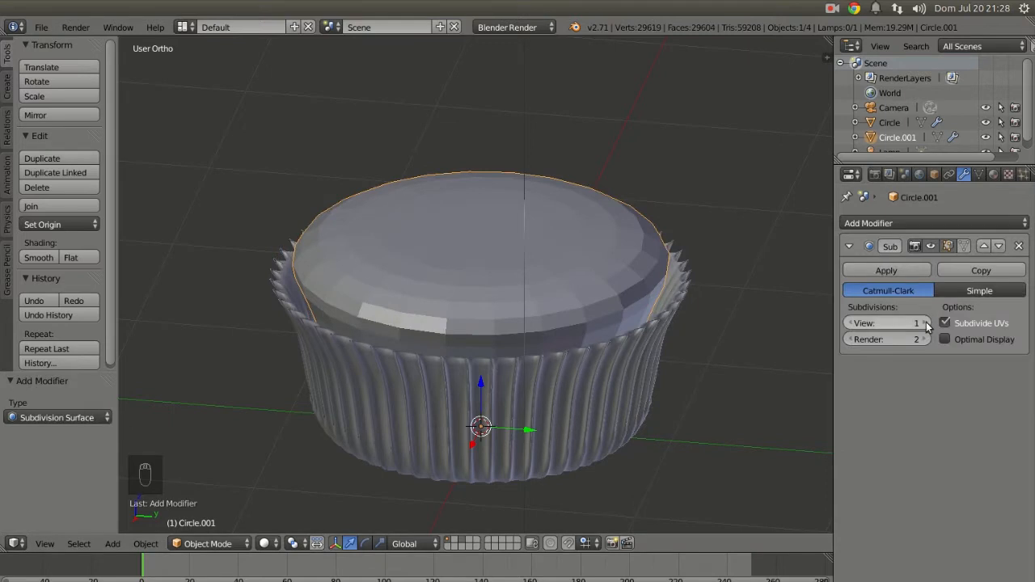
click(926, 324)
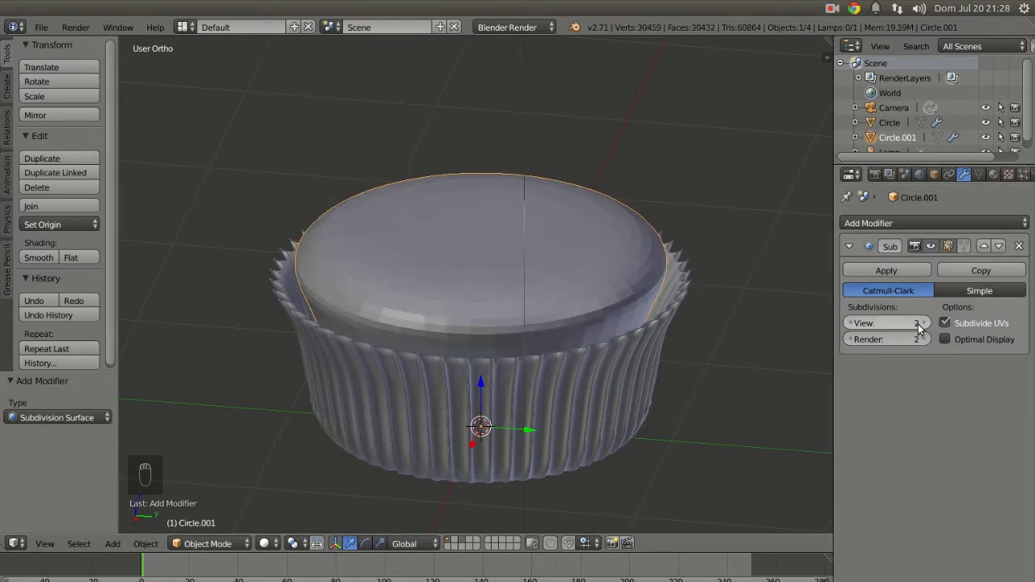
click(39, 257)
middle_drag(328, 288, 410, 288)
Raise the filling's top center vertex slightly along Z in Edit Mode and return to Object Mode
key(Tab)
drag(481, 184, 485, 172)
drag(486, 191, 480, 182)
right_click(482, 220)
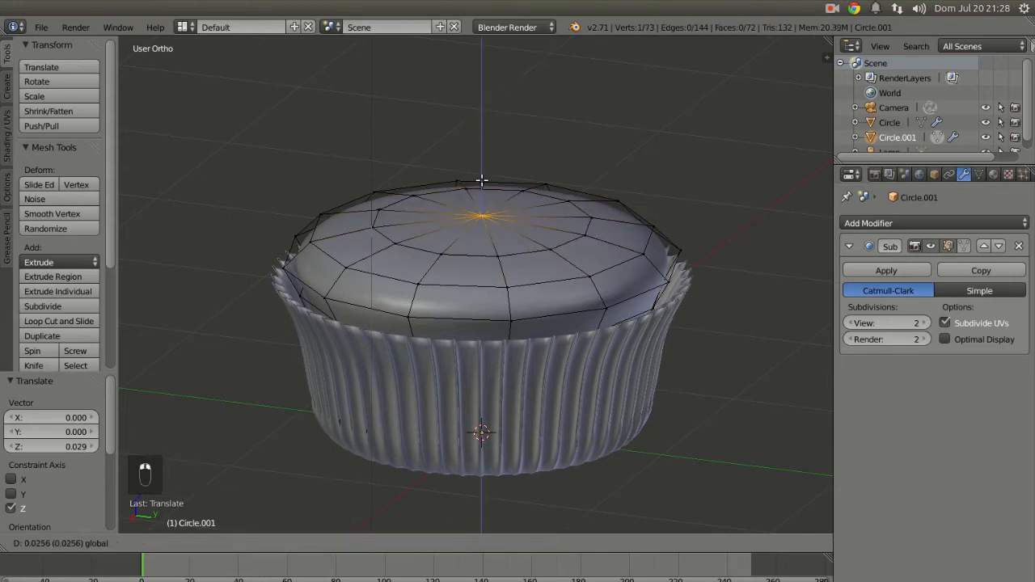
key(Tab)
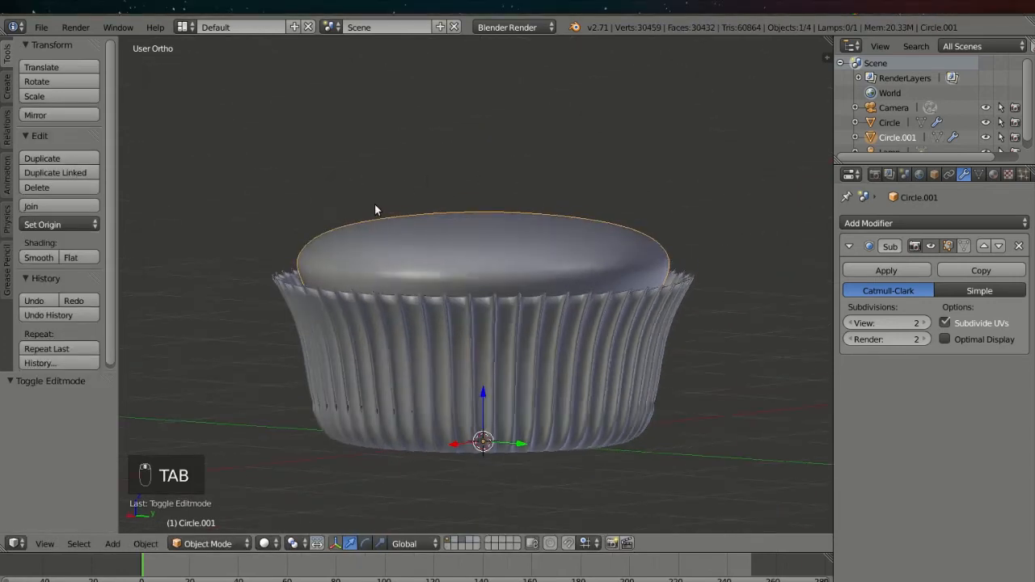
Check the filling's shape from several angles and add a Displace modifier to it
scroll(552, 194, down, 3)
middle_drag(553, 194, 484, 223)
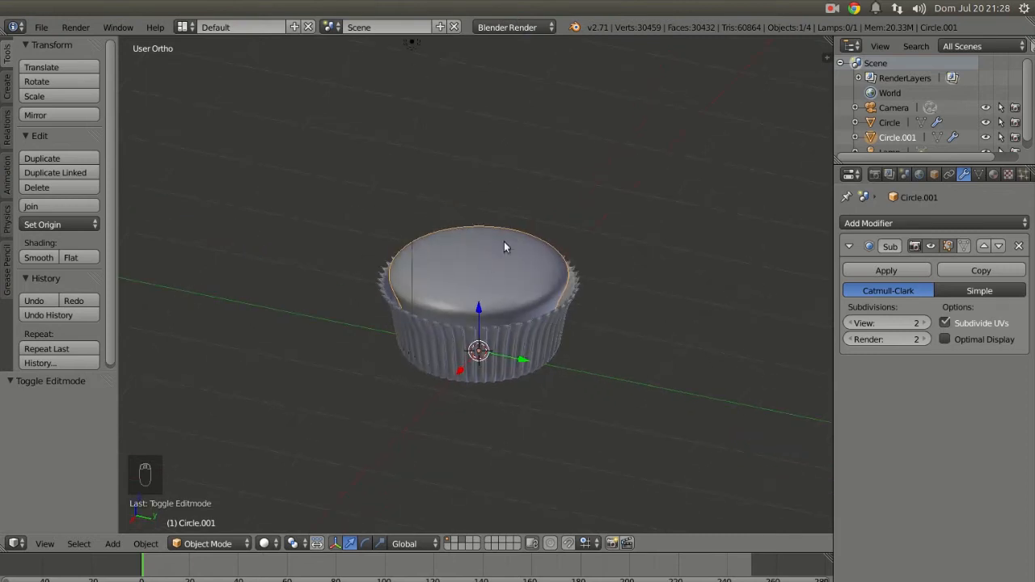
scroll(468, 283, up, 3)
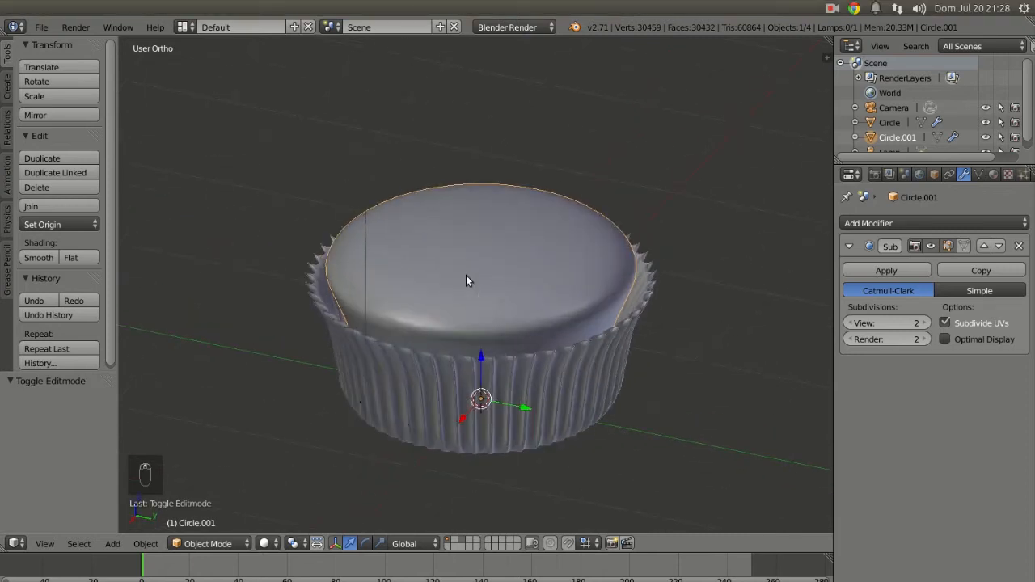
middle_drag(466, 281, 484, 263)
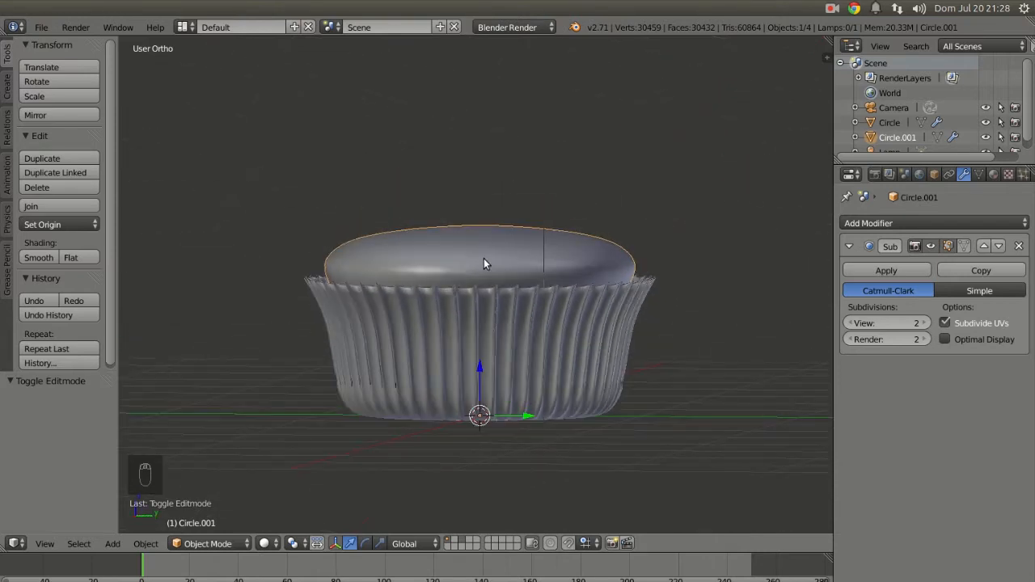
middle_drag(496, 246, 451, 319)
click(896, 223)
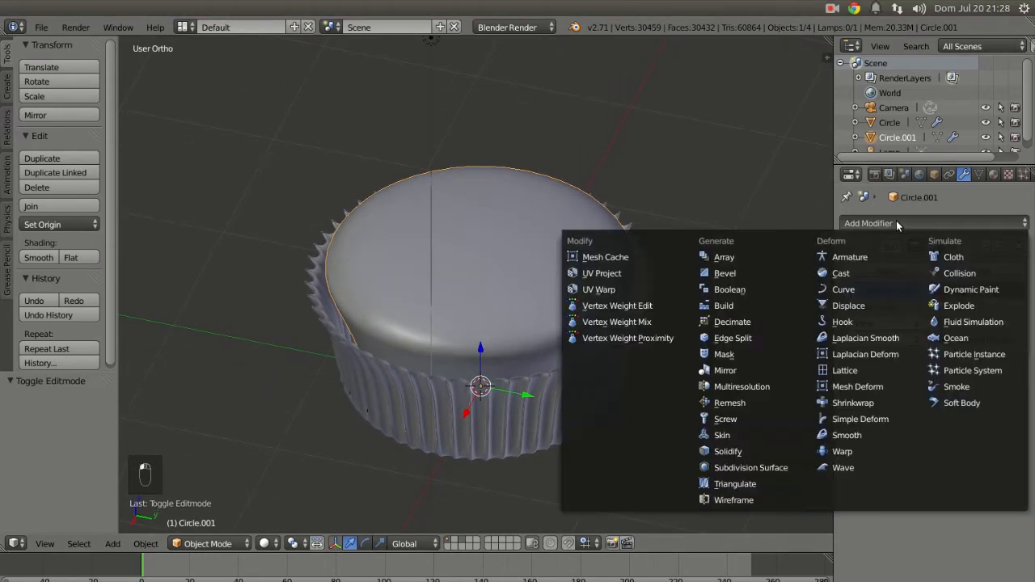
click(854, 306)
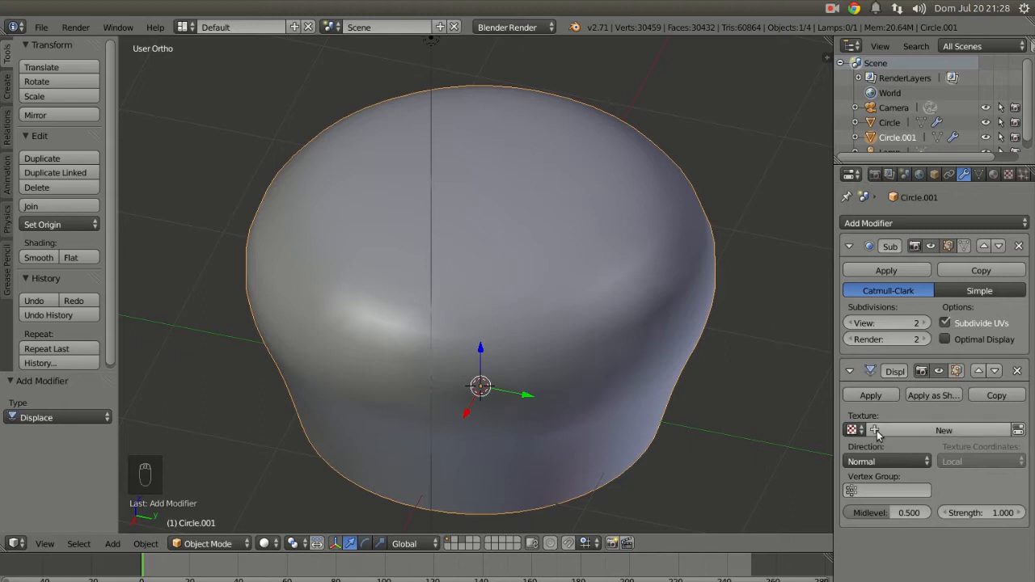
Create a new texture for the Displace modifier and name it bolinho
click(932, 431)
click(934, 432)
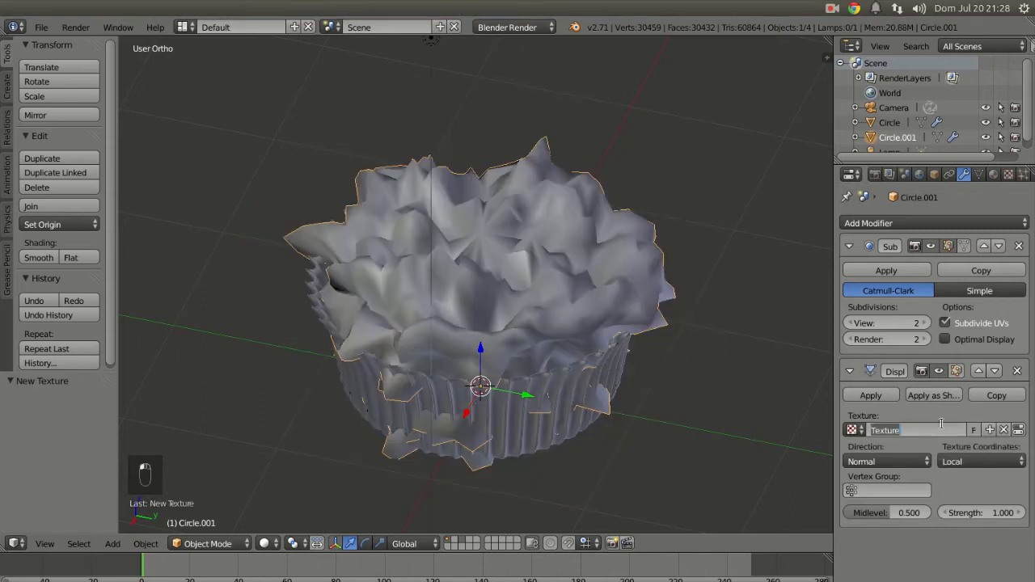
text(ball)
text(ing)
text(olinho)
key(Return)
Set the bolinho texture's type to Image or Movie and load bolo_DISP.png from the Tutorials/009 - Cupcake/Textures folder
click(1018, 431)
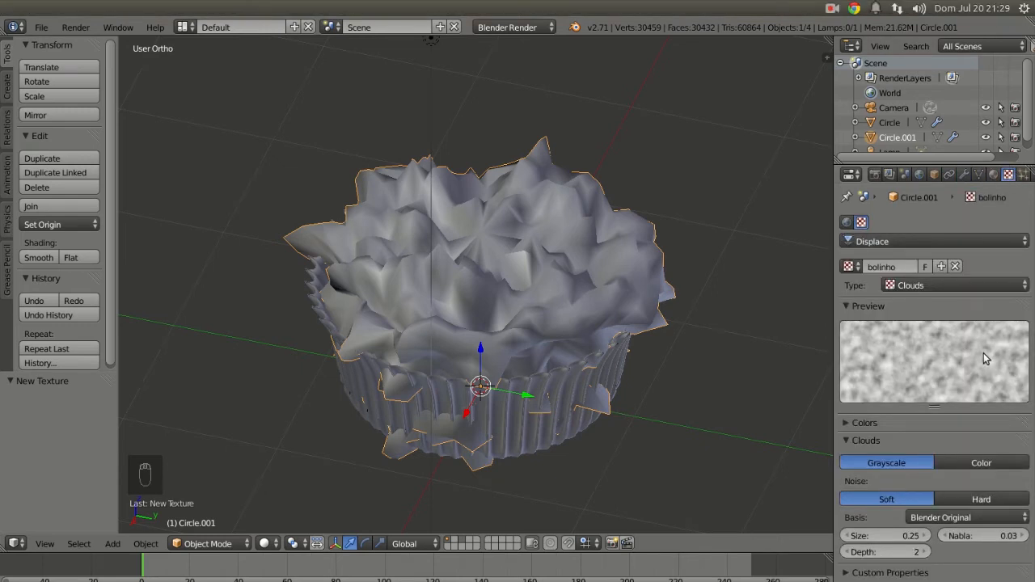
click(914, 285)
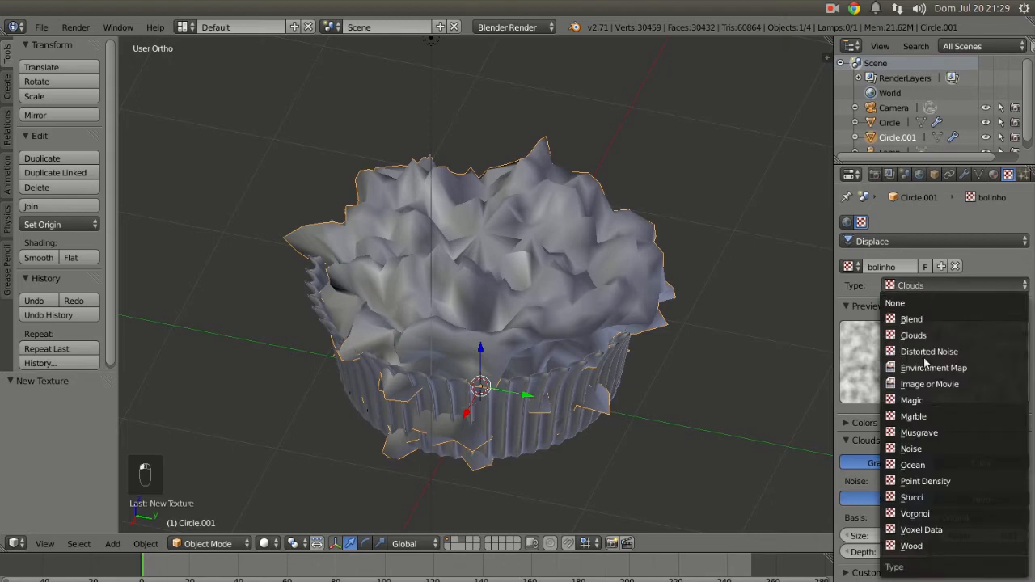
click(930, 384)
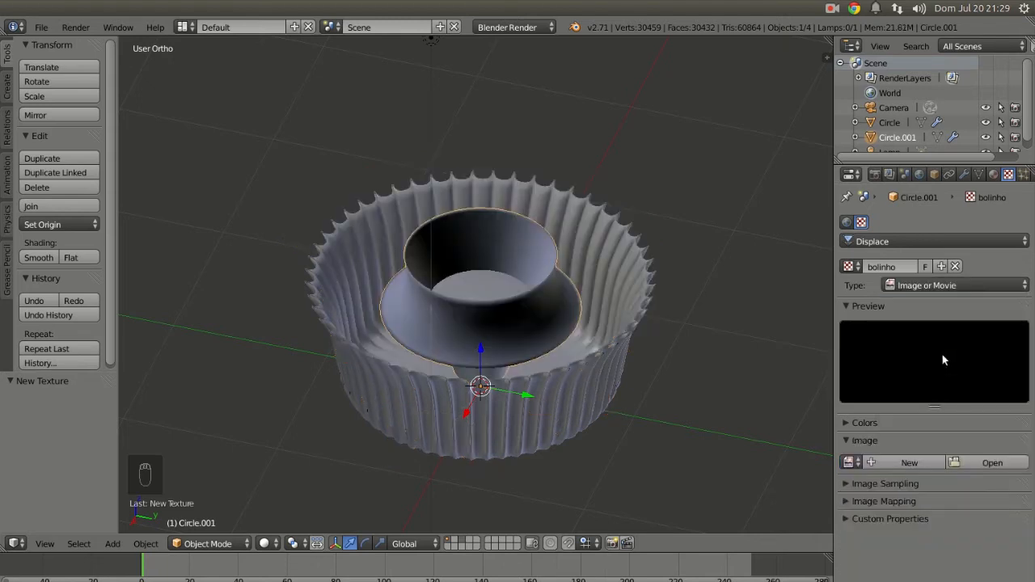
click(981, 464)
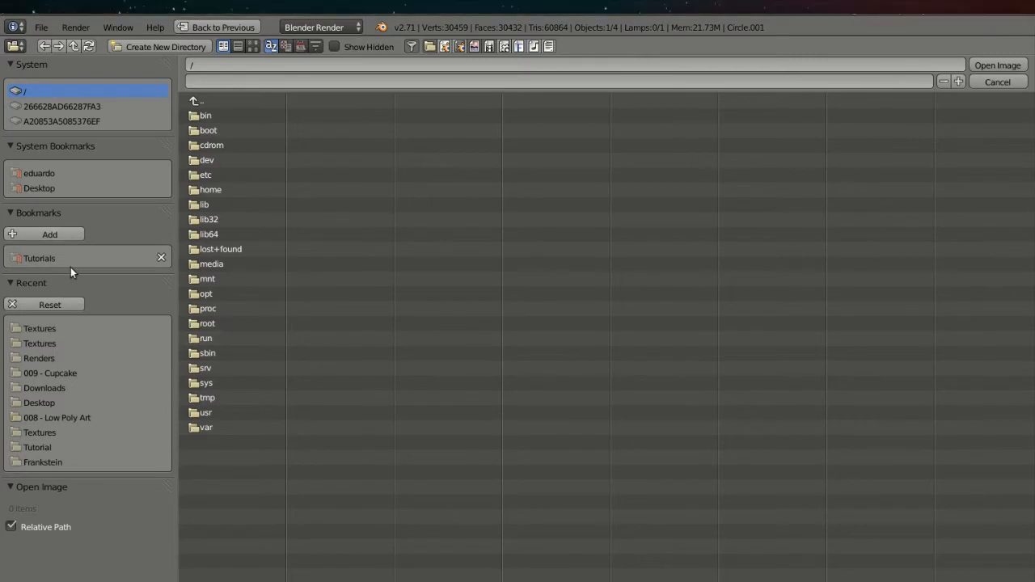
click(43, 260)
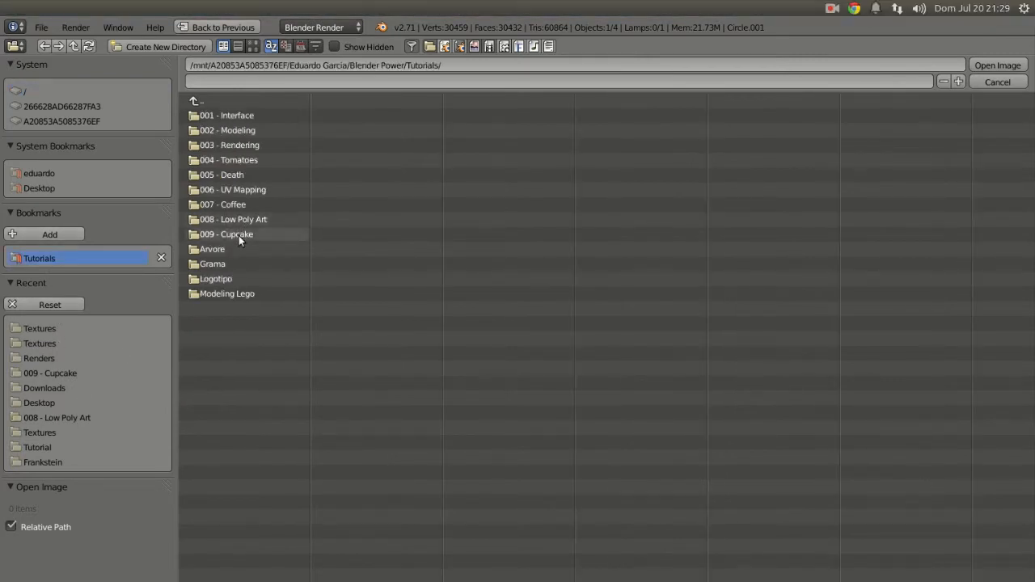
click(239, 235)
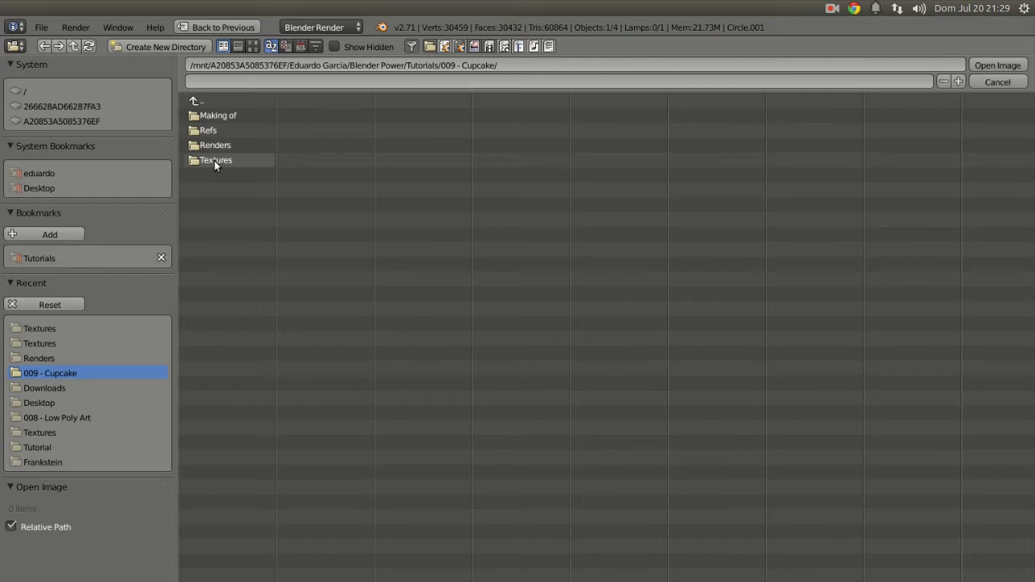
click(214, 160)
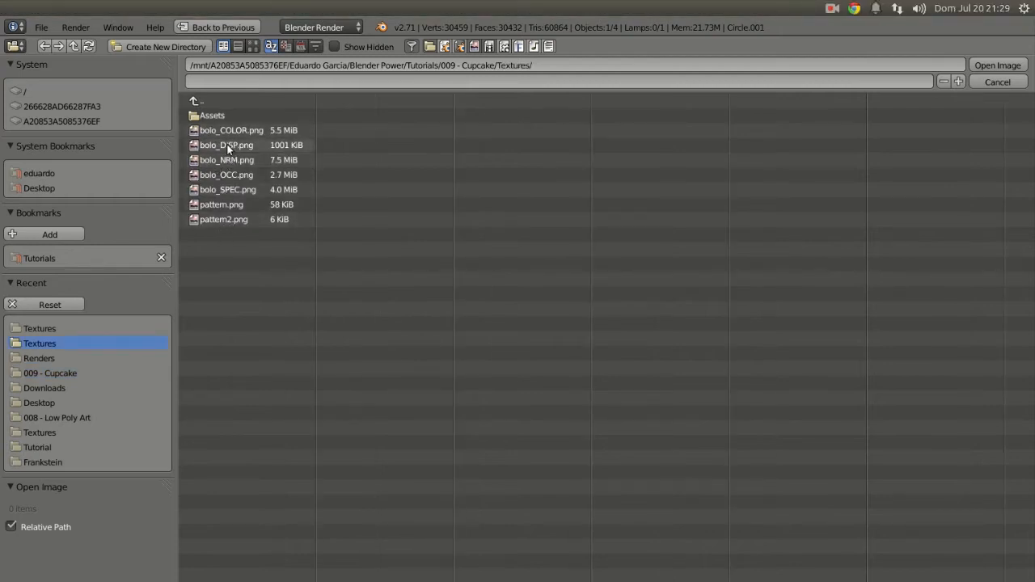
click(228, 145)
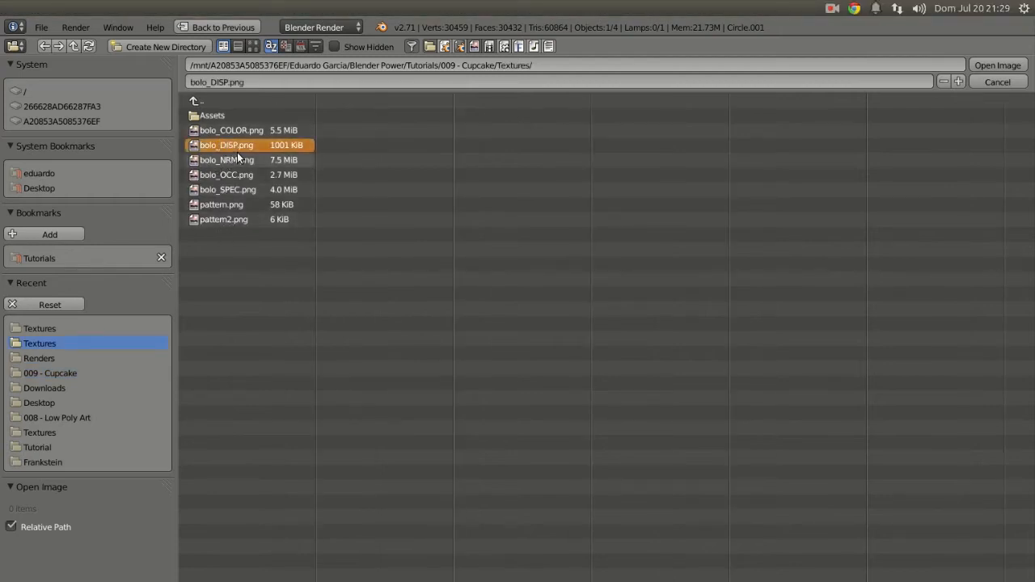
click(993, 64)
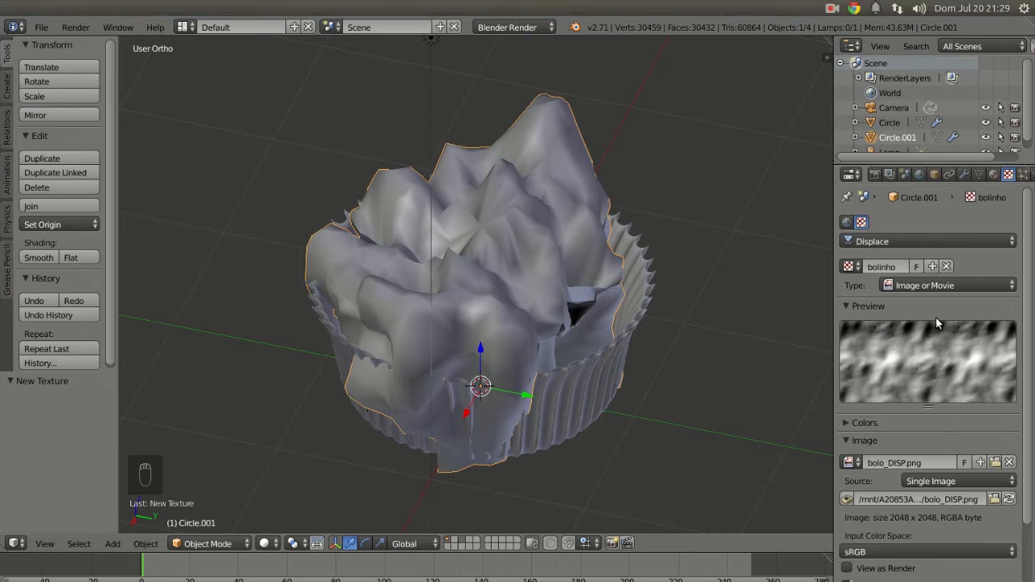
Set the filling's Subdivision Surface modifier to 4 View and 4 Render subdivisions
click(965, 175)
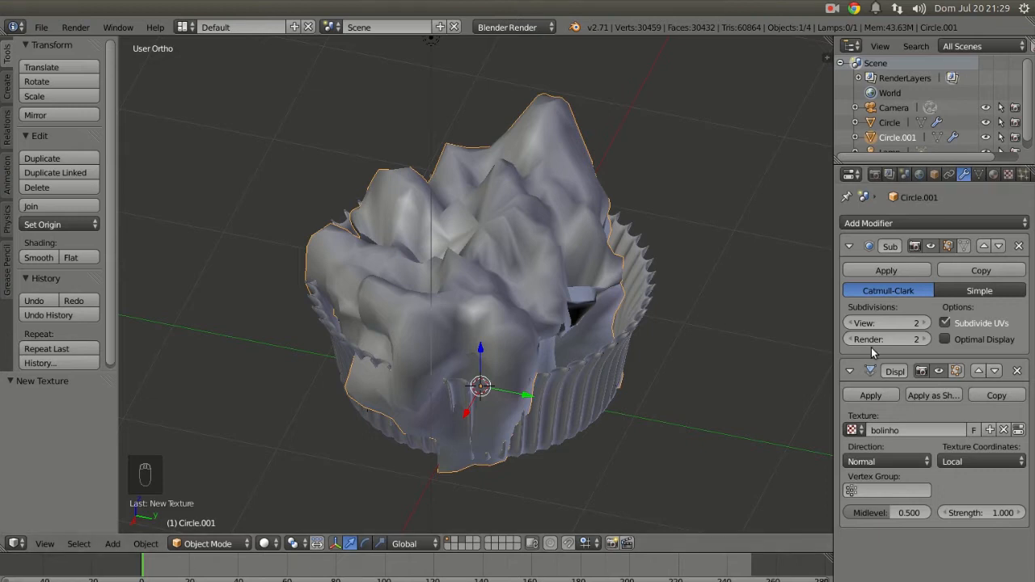
click(926, 325)
click(926, 325)
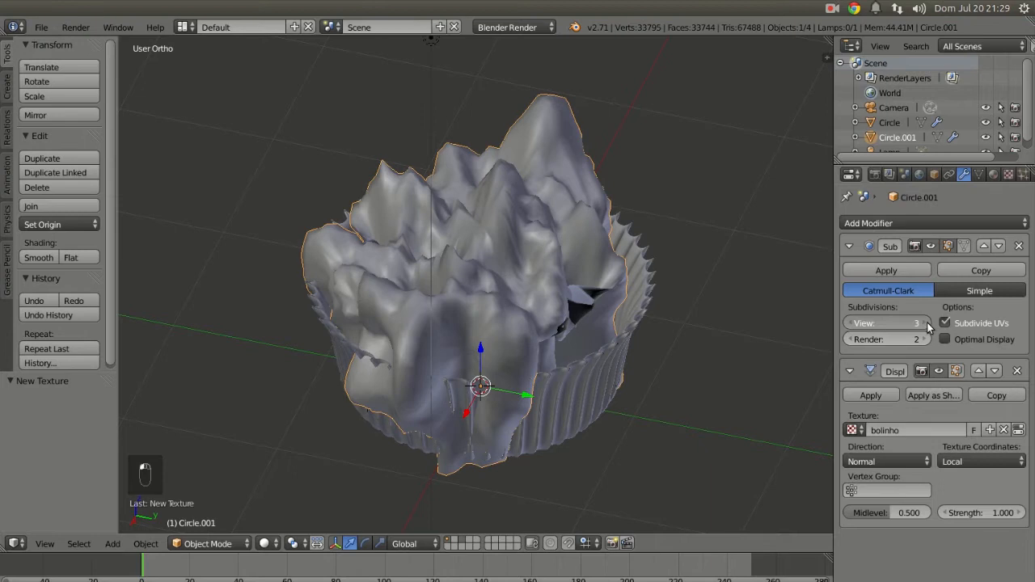
click(925, 339)
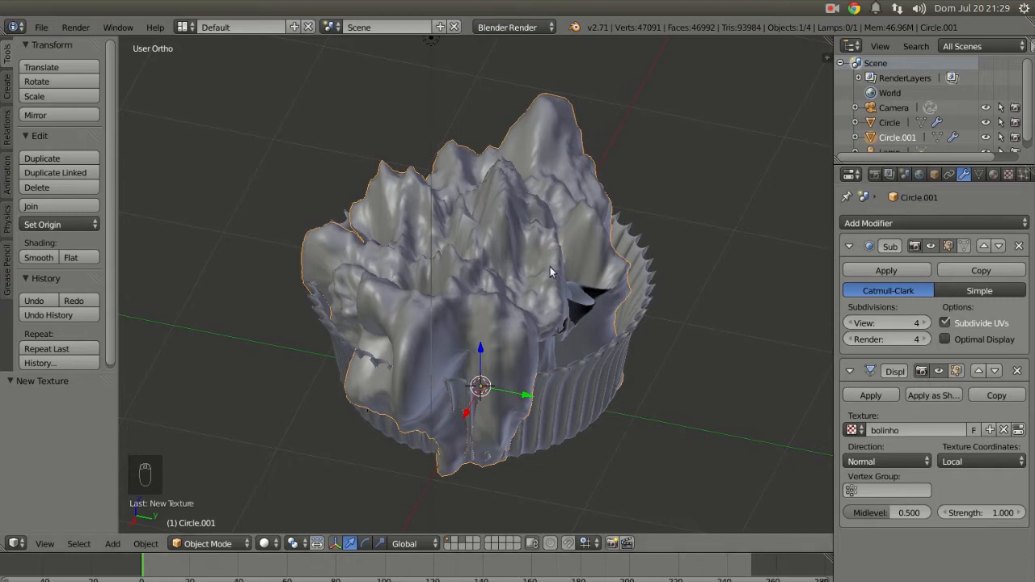
Lower the filling's View subdivisions to compare the displacement detail and restore them to 4
click(850, 322)
click(851, 323)
click(927, 325)
click(926, 322)
click(926, 323)
Split the 3D view into two areas, turn one into a UV/Image Editor and display bolo_DISP.png in it
middle_drag(535, 211, 560, 340)
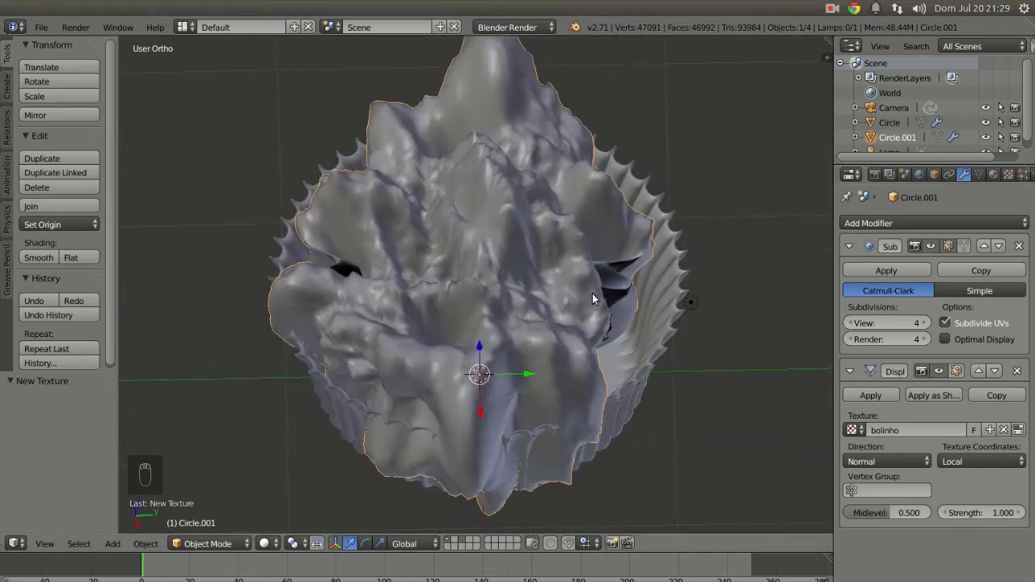
middle_drag(592, 293, 611, 280)
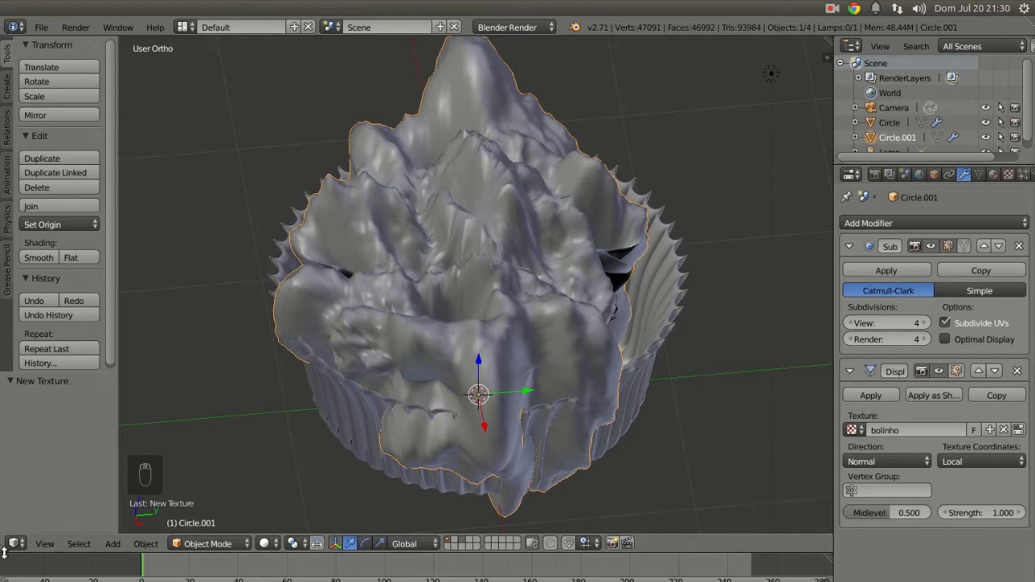
drag(3, 550, 383, 463)
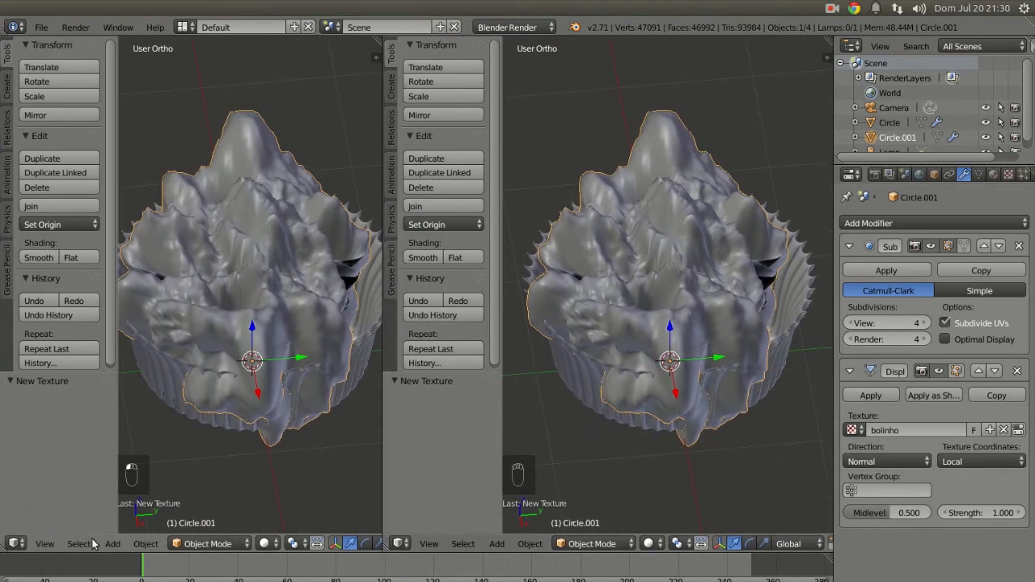
click(17, 543)
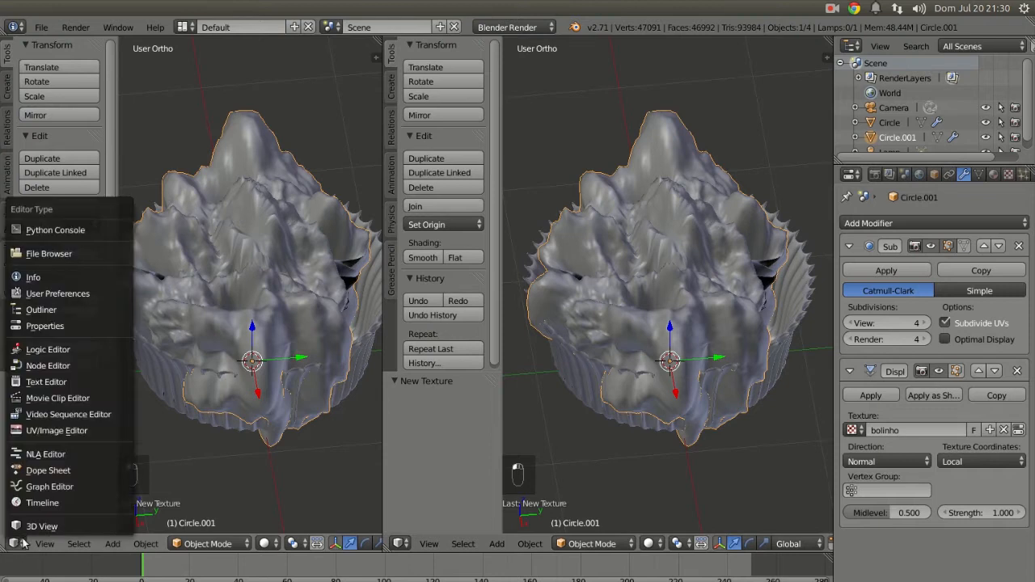
click(47, 432)
click(110, 538)
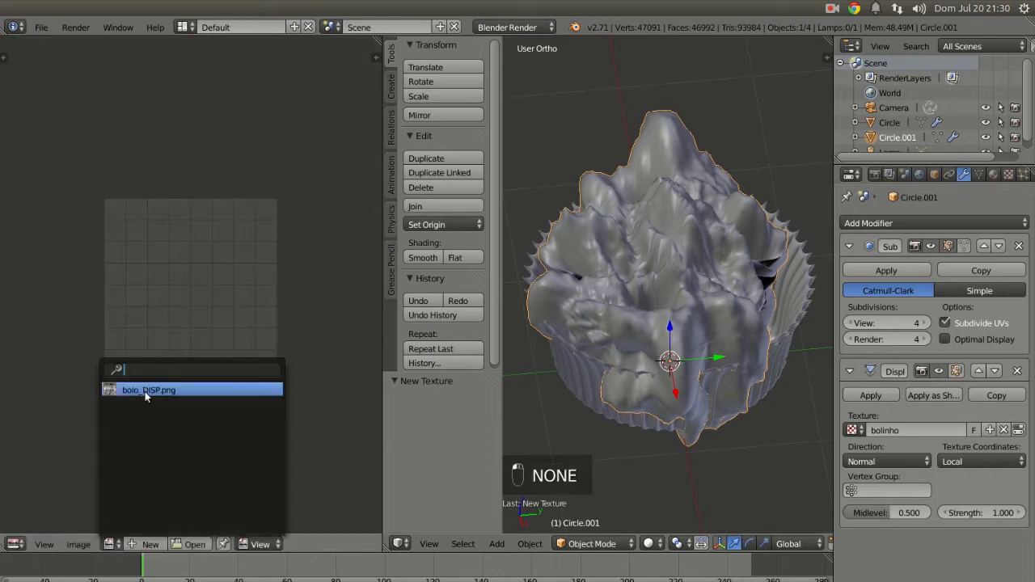
click(145, 389)
scroll(178, 274, up, 2)
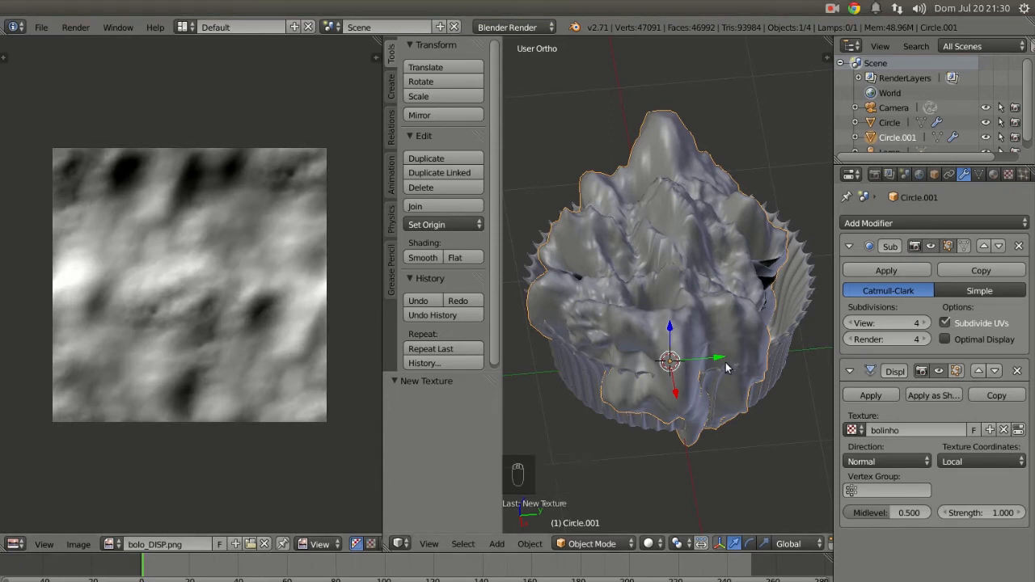
In Edit Mode with wireframe display, select one edge line from the filling's top center down its side and mark it as a seam
key(Tab)
middle_drag(684, 314, 665, 358)
scroll(678, 312, down, 5)
scroll(629, 329, up, 2)
middle_drag(629, 329, 630, 368)
scroll(618, 380, up, 12)
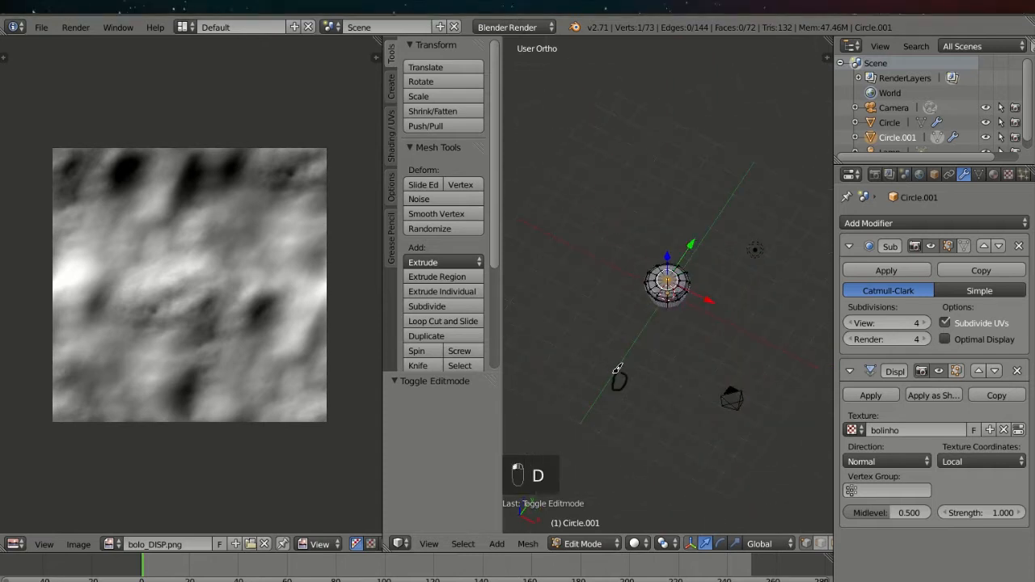
middle_drag(728, 263, 668, 316)
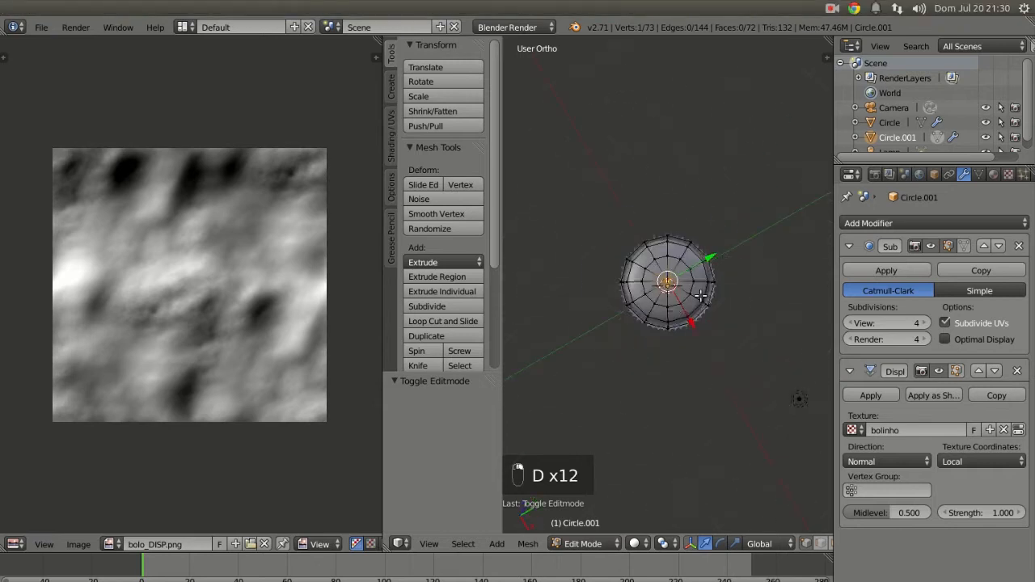
scroll(699, 299, up, 3)
shift+right_click(709, 255)
alt+shift+right_click(719, 253)
middle_drag(745, 247, 513, 405)
key(z)
middle_drag(557, 332, 672, 321)
key(ctrl+e)
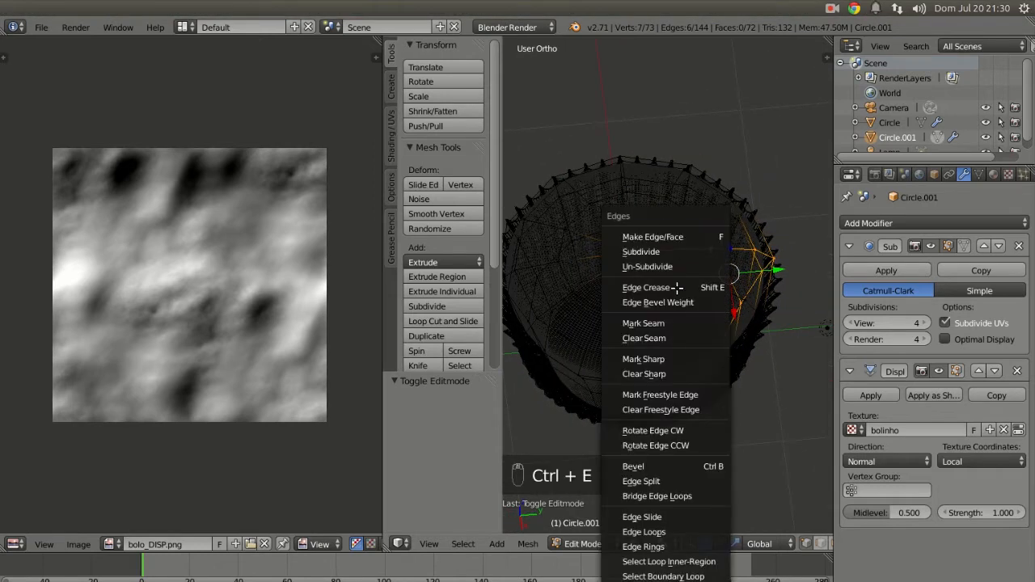
click(667, 327)
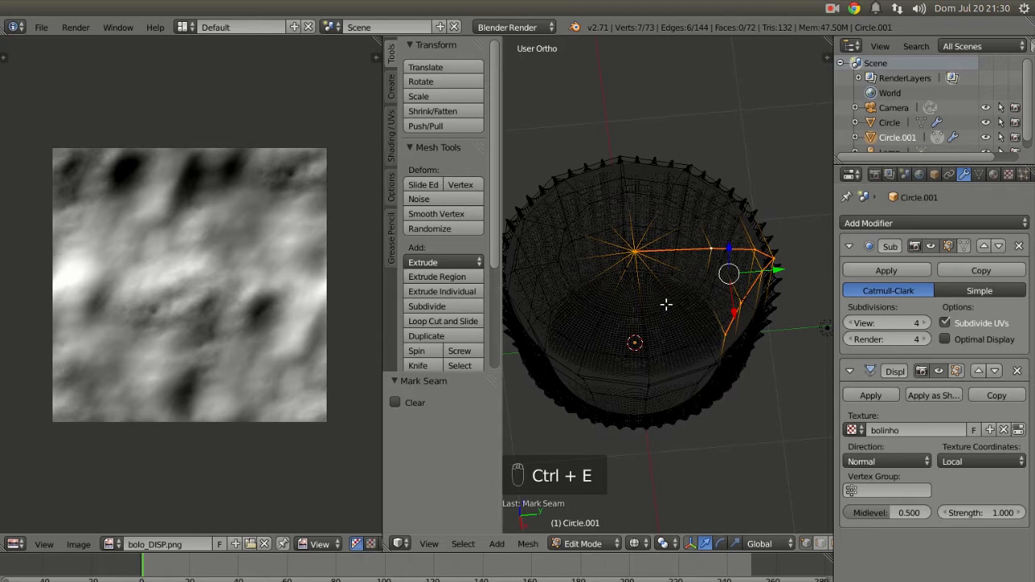
Select the filling's whole mesh and unwrap it onto the bolo_DISP.png image
key(a)
key(a)
middle_drag(652, 310, 668, 242)
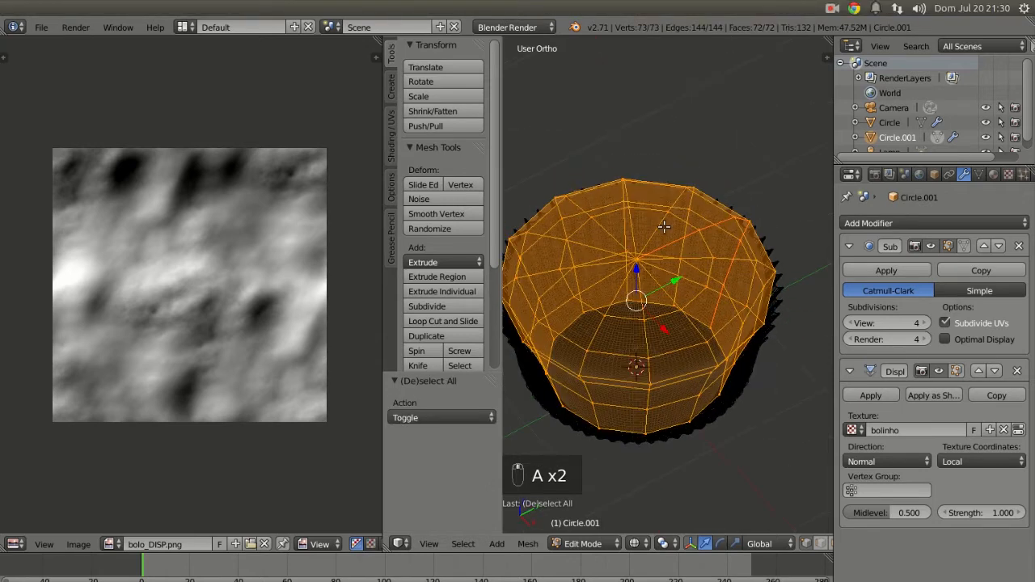
key(u)
click(597, 230)
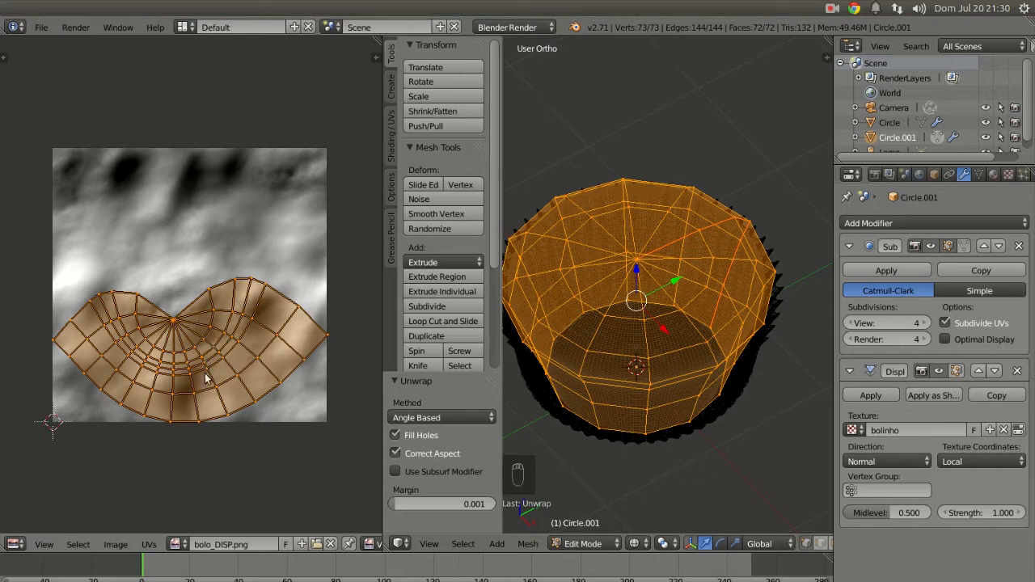
Return the filling to Object Mode with solid shading and lower its Displace strength to 0.140, reducing it further to 0.100
key(Tab)
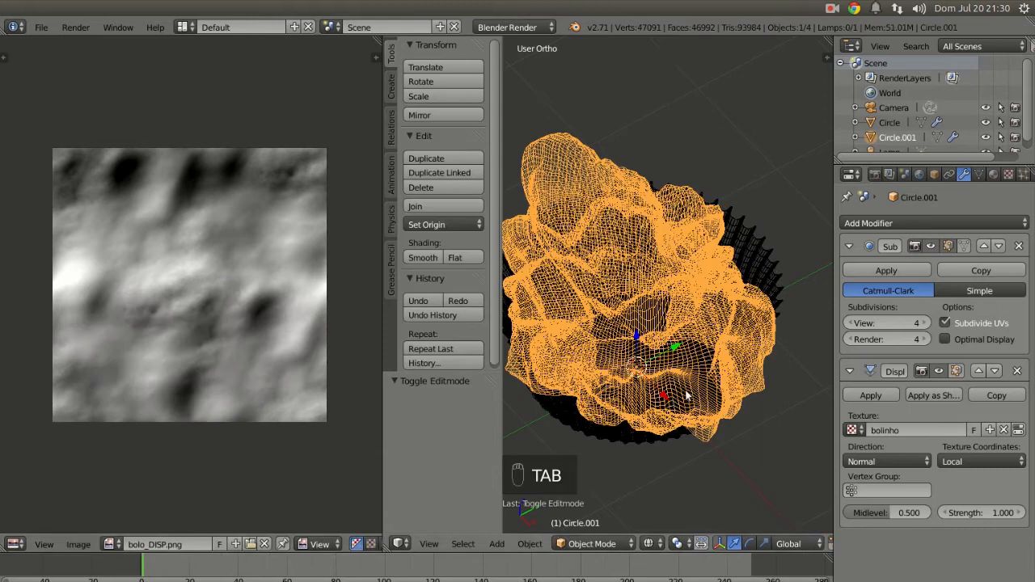
key(z)
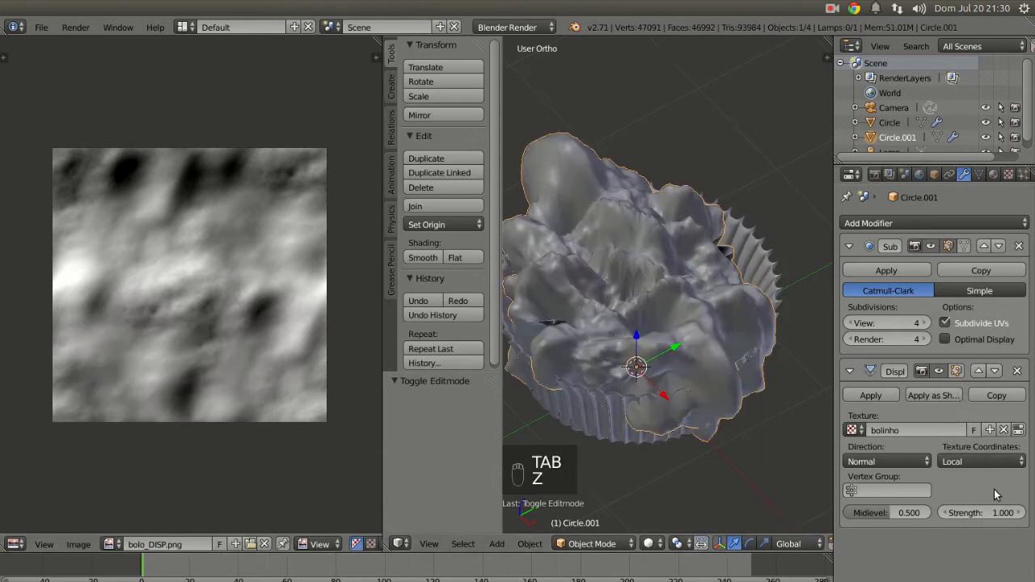
drag(981, 513, 927, 513)
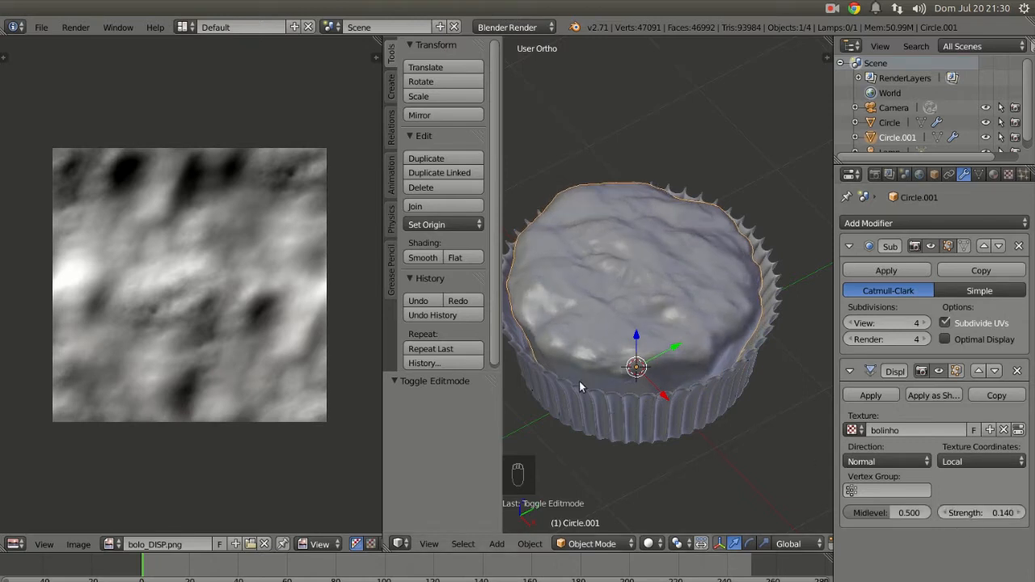
scroll(211, 330, up, 3)
scroll(209, 291, down, 3)
scroll(617, 345, up, 3)
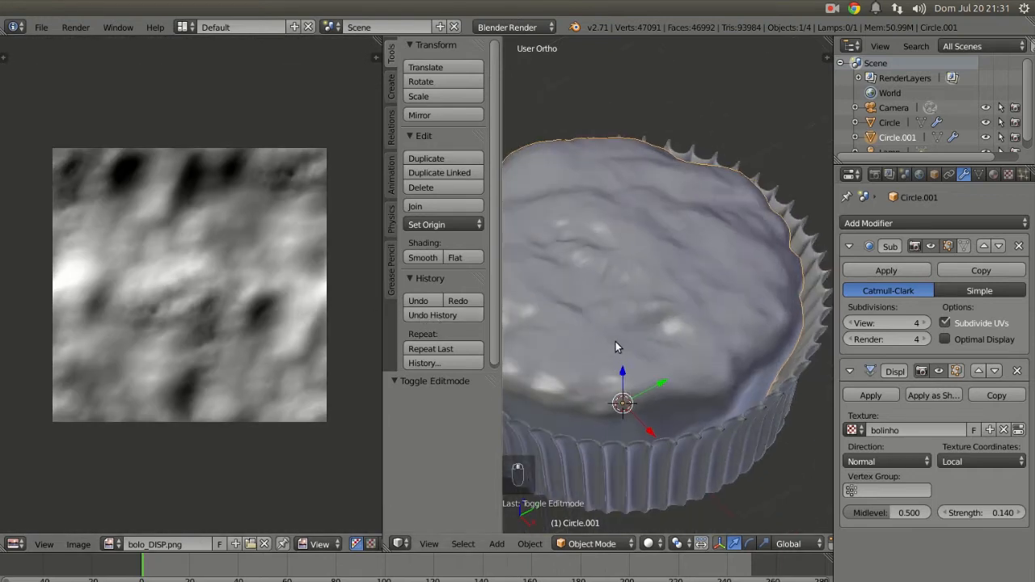
scroll(616, 341, down, 3)
middle_drag(616, 341, 691, 319)
drag(1000, 514, 970, 514)
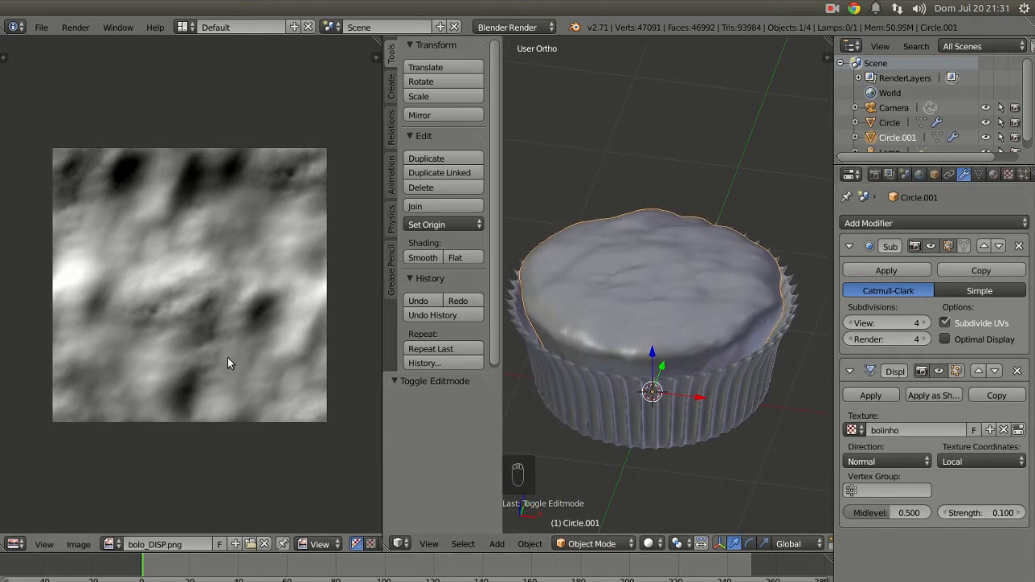
middle_drag(743, 367, 595, 353)
scroll(668, 357, up, 3)
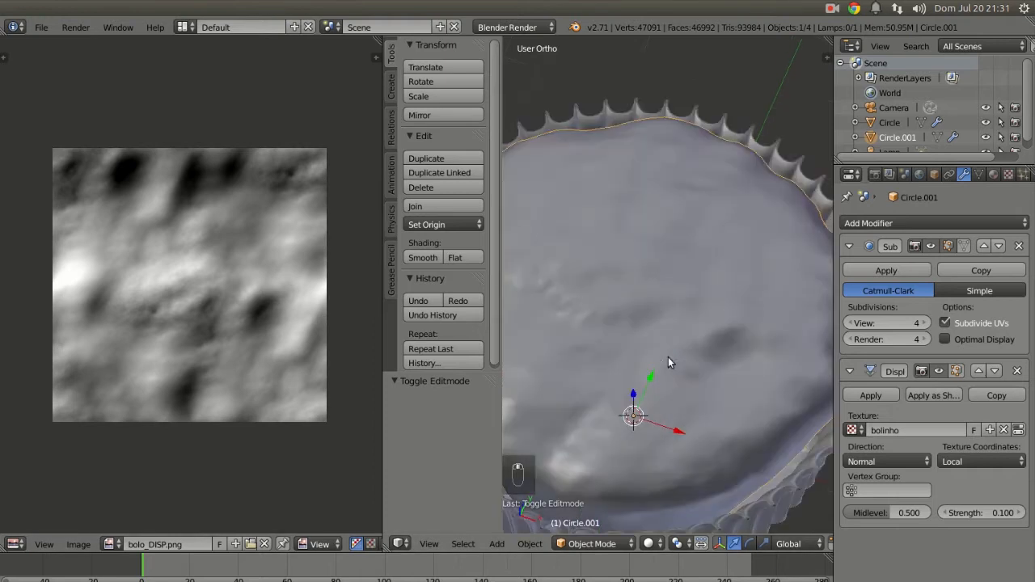
Switch the filling's Displace texture coordinates to UV and raise the strength to 0.290
click(969, 460)
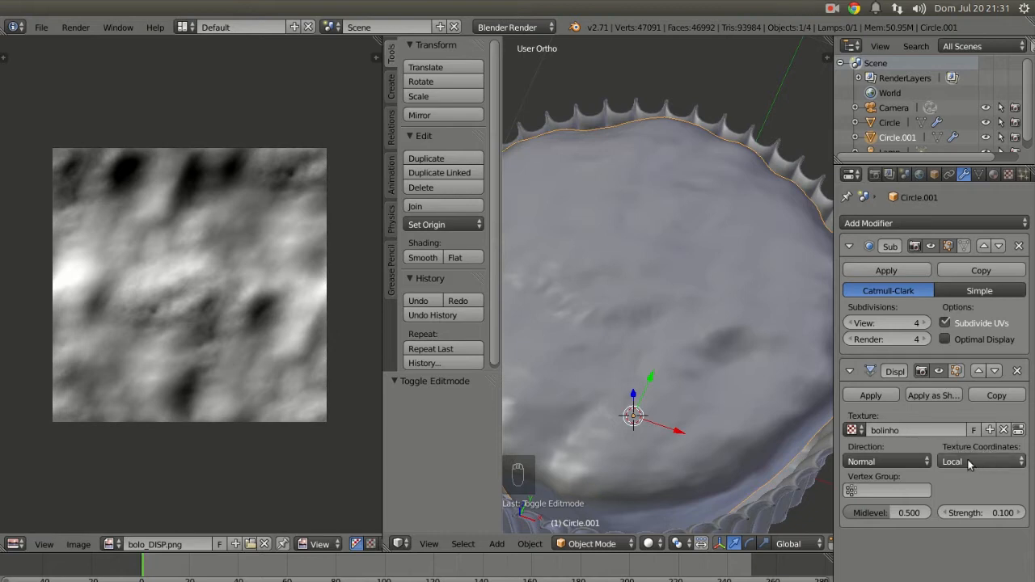
click(964, 461)
click(937, 396)
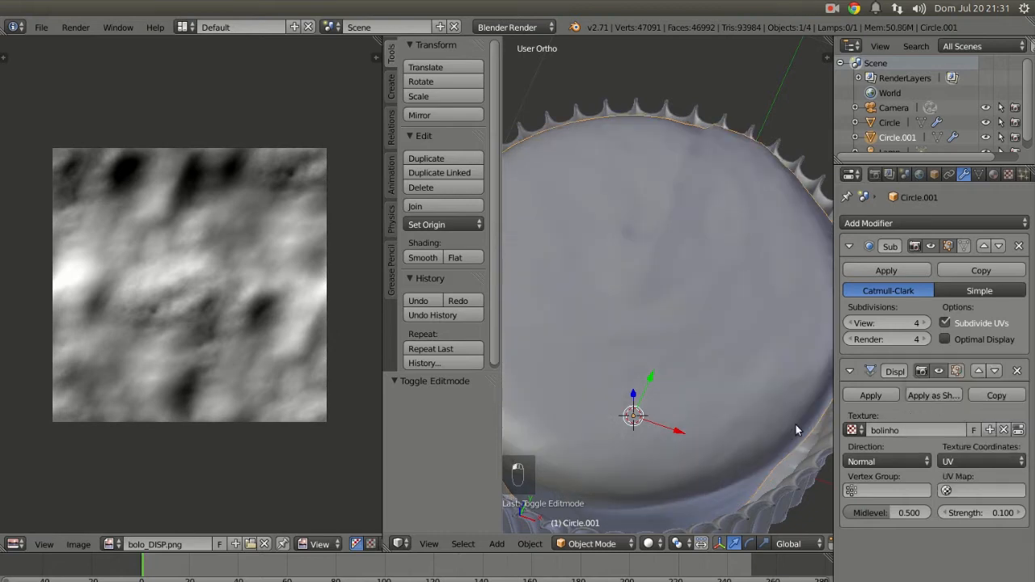
scroll(795, 425, down, 4)
mouse_move(981, 512)
mouse_down()
mouse_move(1017, 513)
mouse_move(997, 513)
mouse_up()
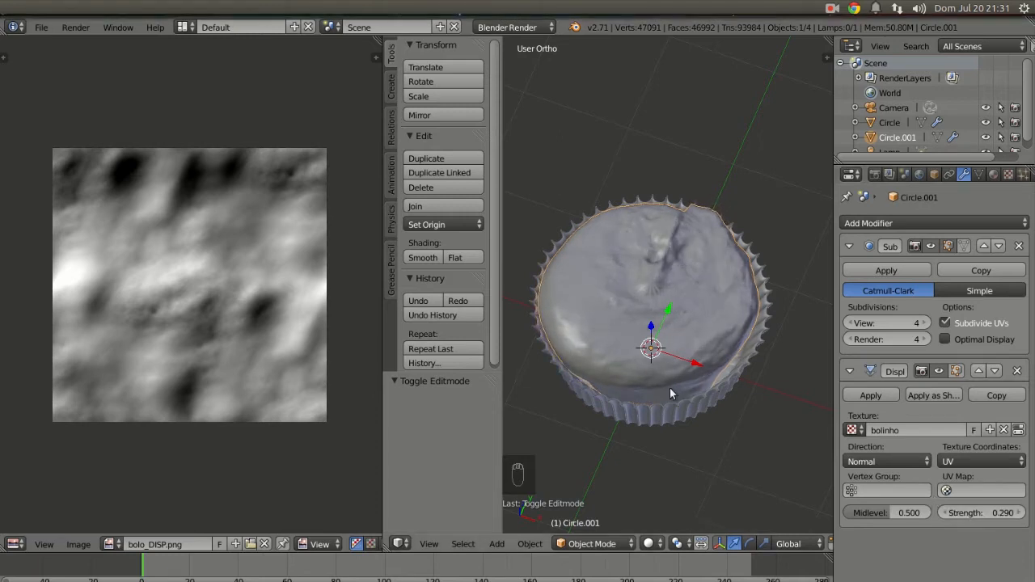
Check the cupcake through the camera, then select the camera in top view and centre it at X location 0
scroll(670, 387, down, 3)
key(KP_0)
scroll(691, 390, up, 2)
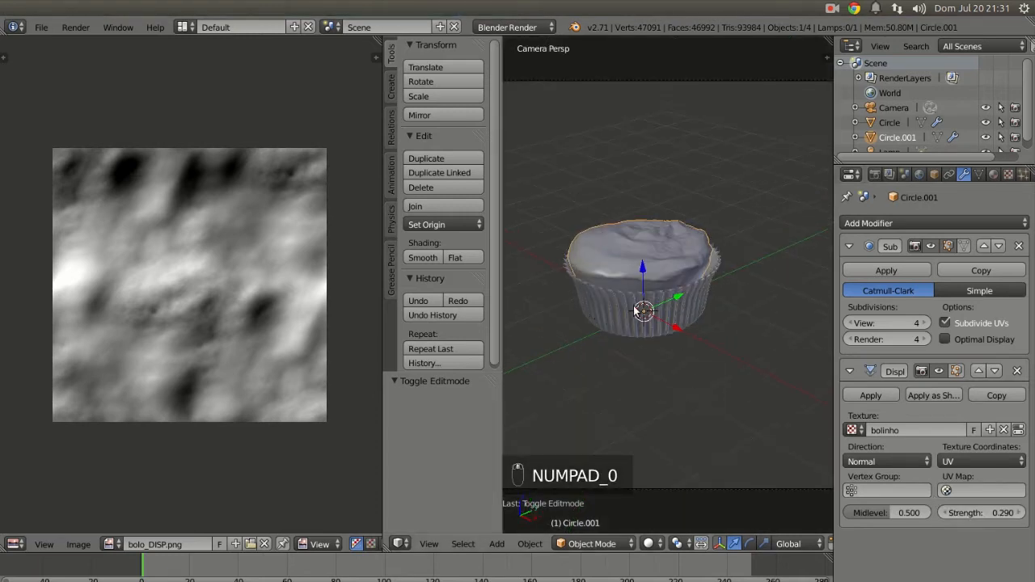
key(KP_7)
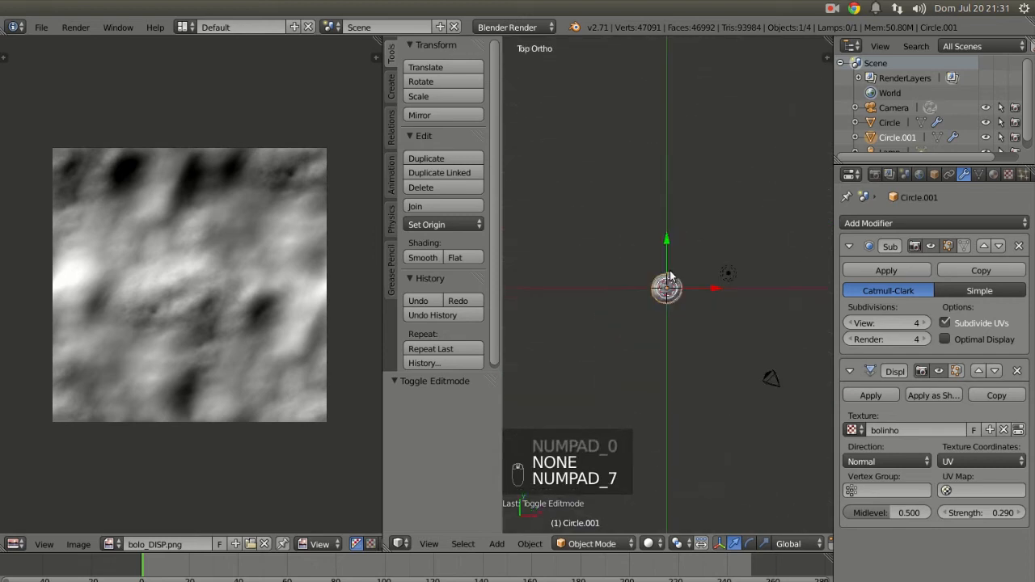
right_click(752, 335)
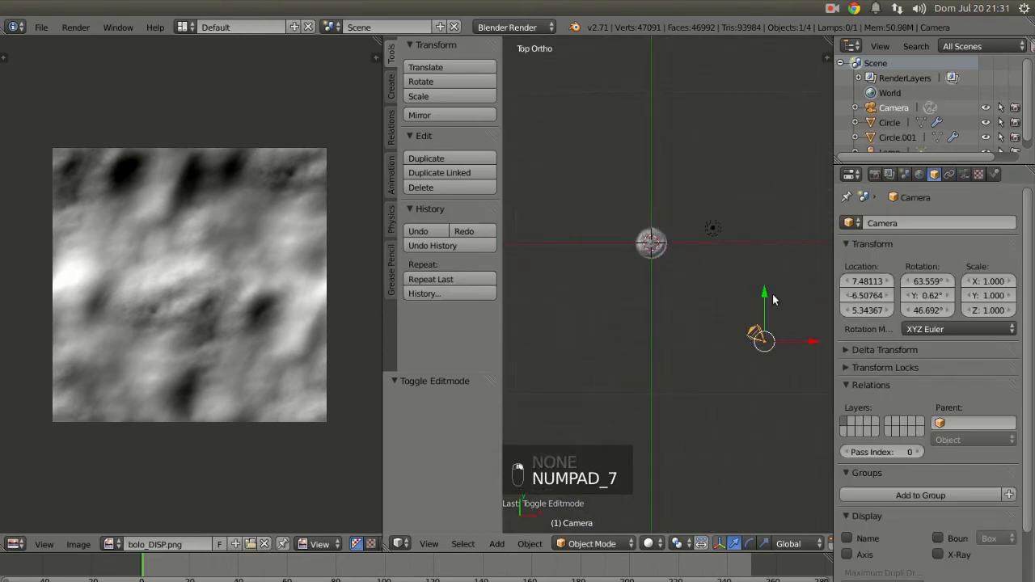
key(n)
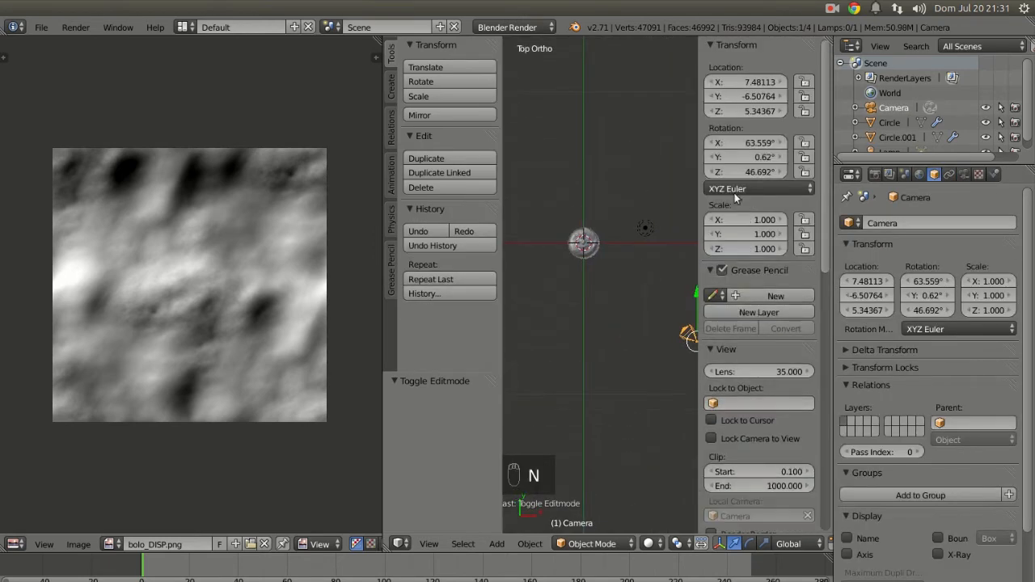
shift+middle_drag(623, 346, 578, 307)
drag(683, 302, 592, 304)
click(744, 82)
key(Return)
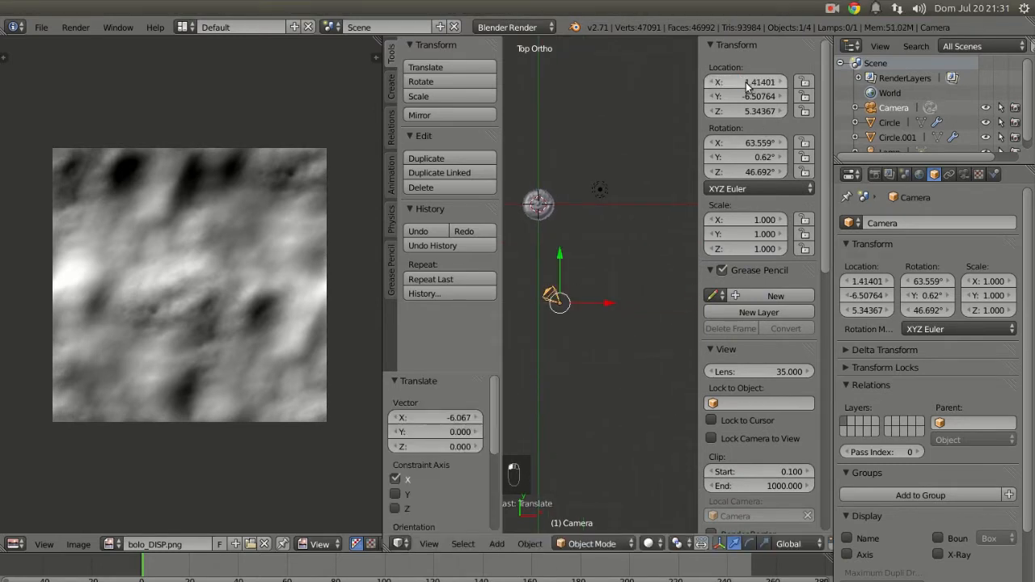
click(744, 82)
text(0)
key(Return)
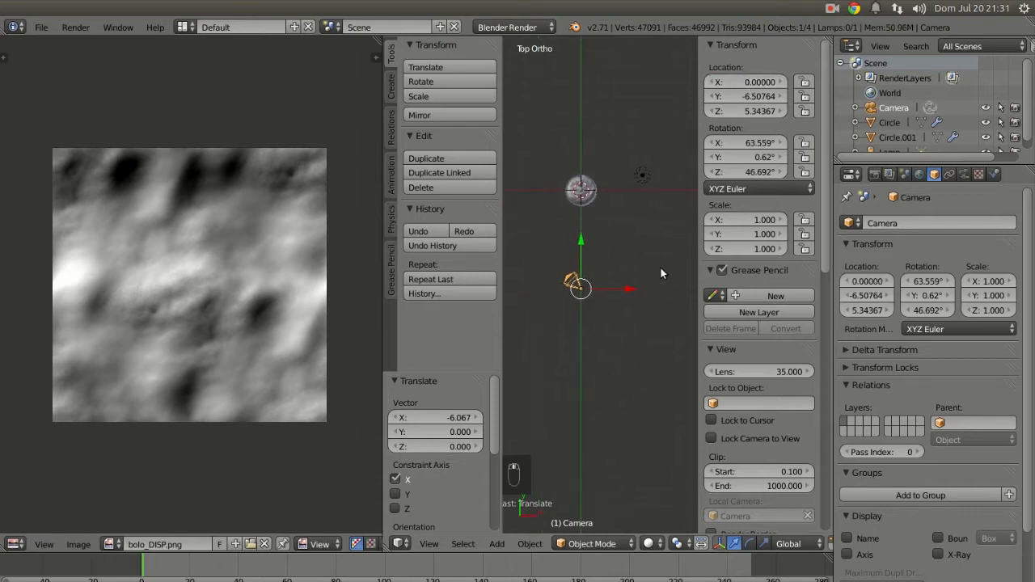
Set the camera's Z rotation to 0° and look through the camera
key(r)
right_click(676, 327)
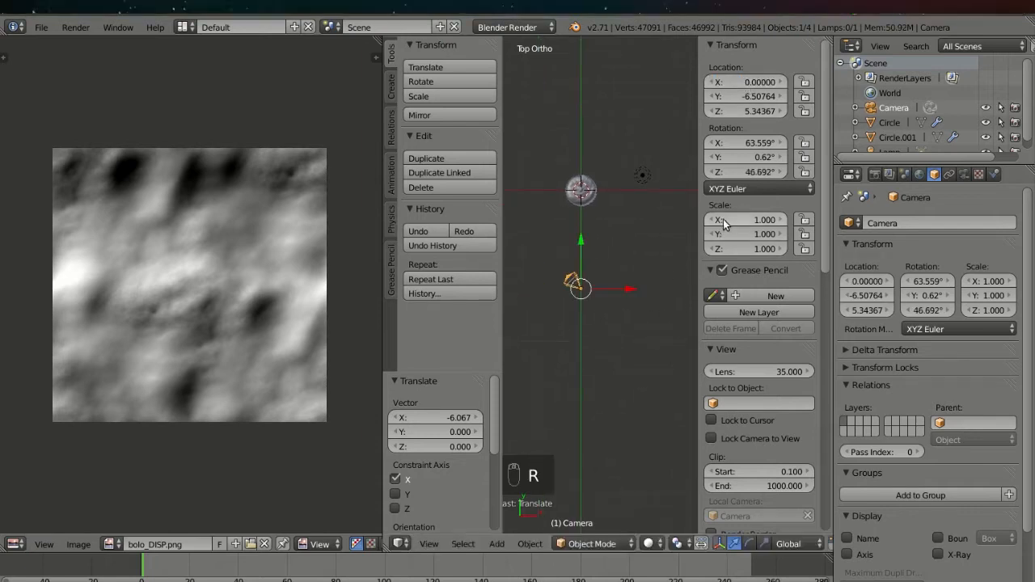
click(742, 171)
text(0)
key(Return)
key(KP_0)
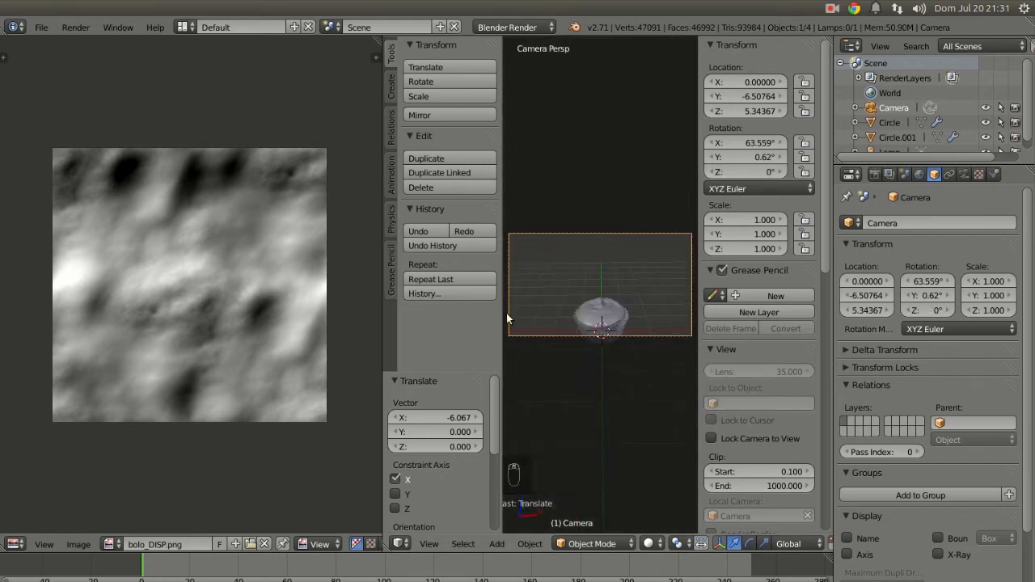
Widen the 3D viewport by collapsing its tool shelf and set the render resolution to 1500 by 1920 px
drag(502, 311, 351, 300)
scroll(525, 335, up, 2)
scroll(586, 325, down, 1)
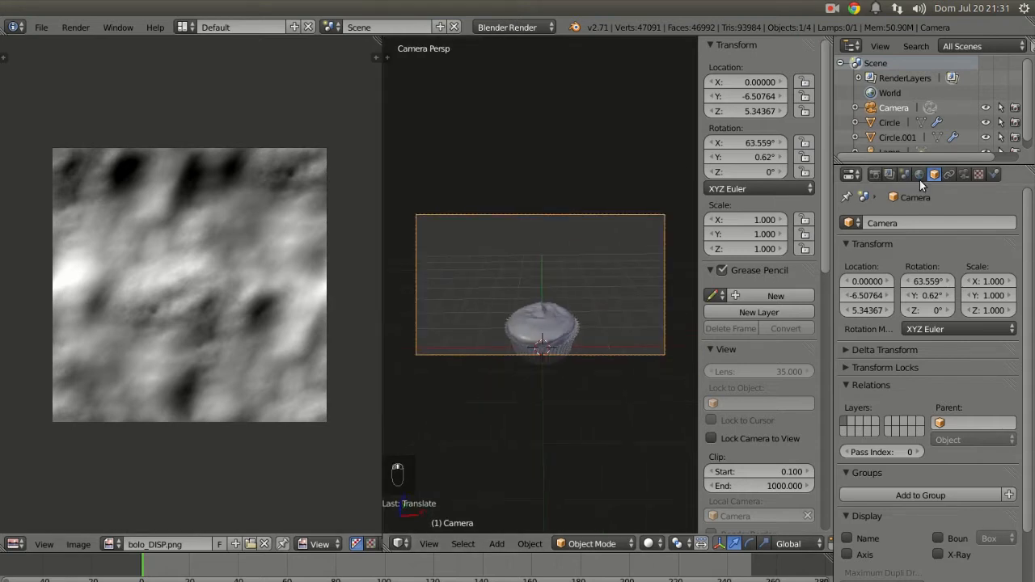
click(874, 174)
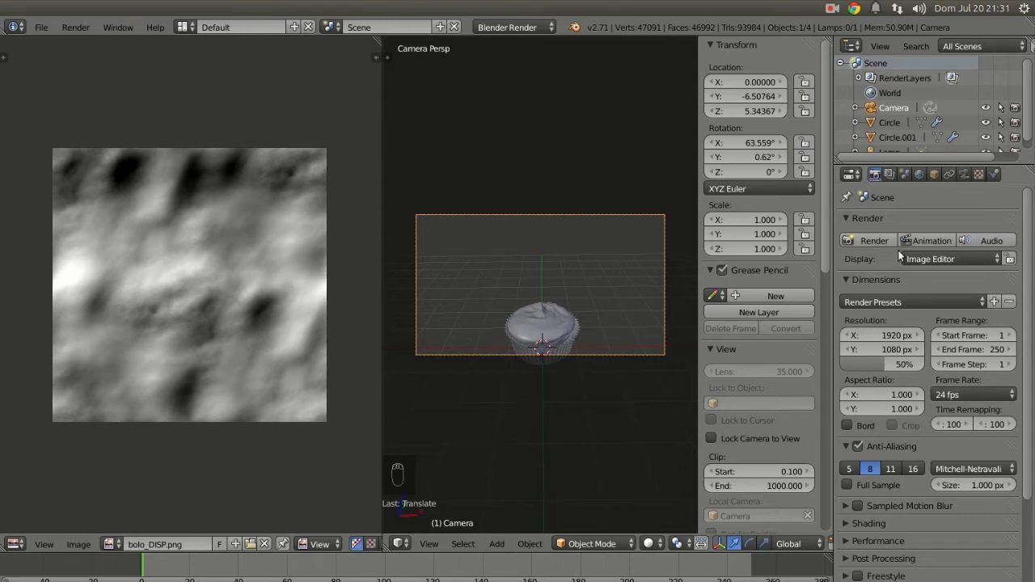
click(887, 338)
text(150)
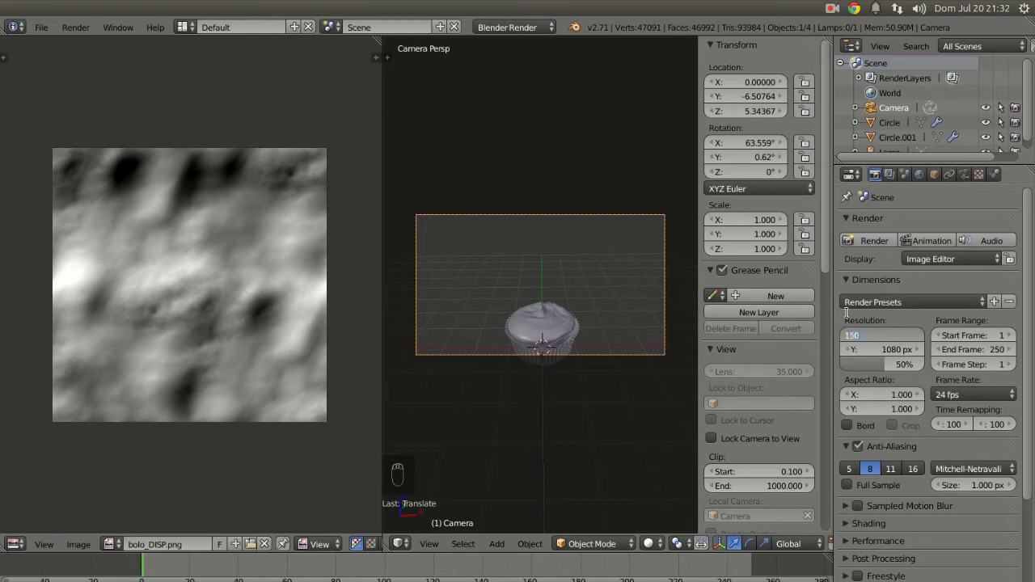
text(0)
key(Return)
click(897, 349)
text(1920)
key(Return)
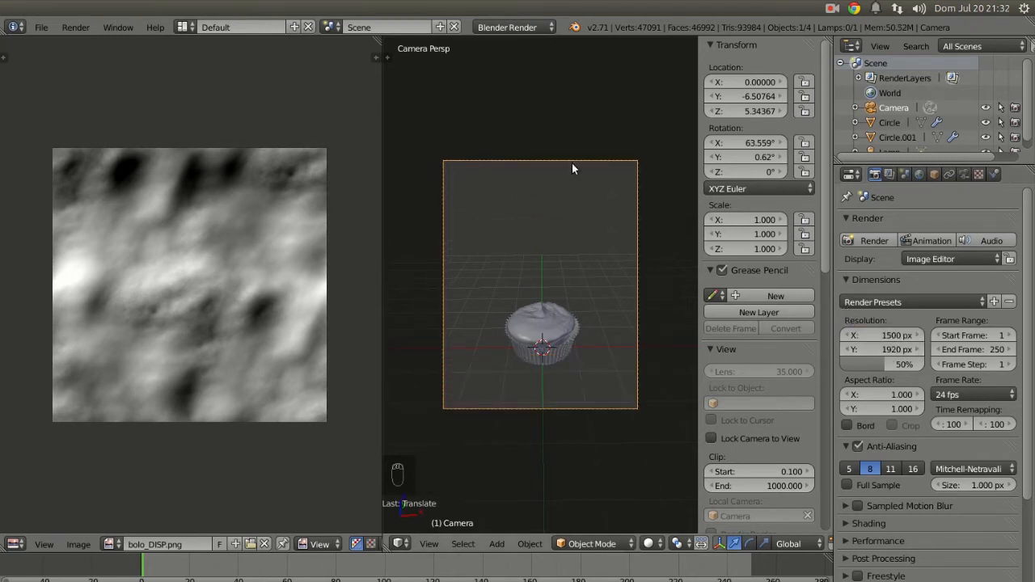
Examine the cupcake's framing through the camera and its displaced surface from above and at an angle
scroll(561, 322, up, 3)
shift+middle_drag(525, 333, 526, 282)
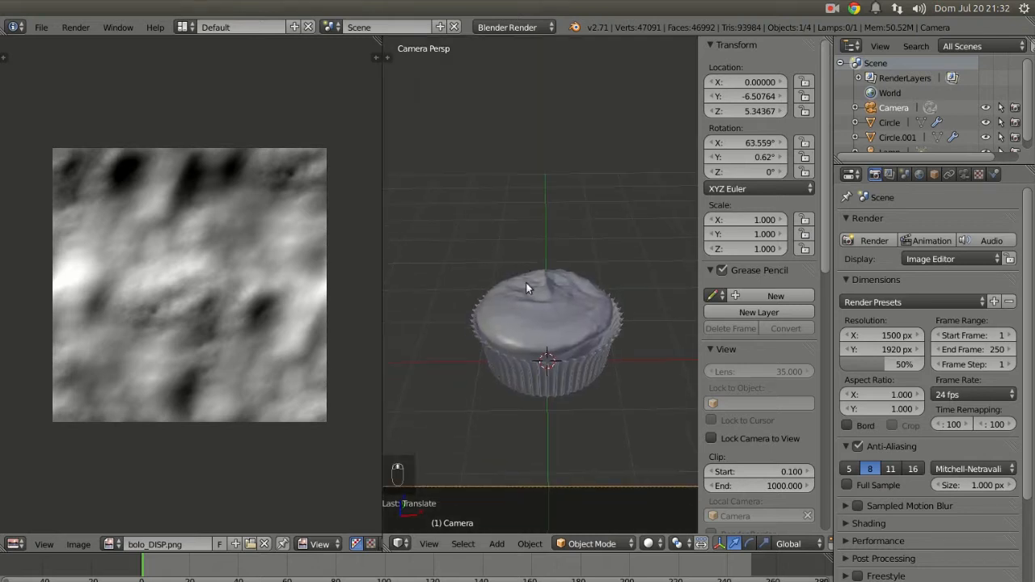
scroll(520, 279, down, 3)
scroll(532, 323, up, 4)
scroll(573, 307, down, 2)
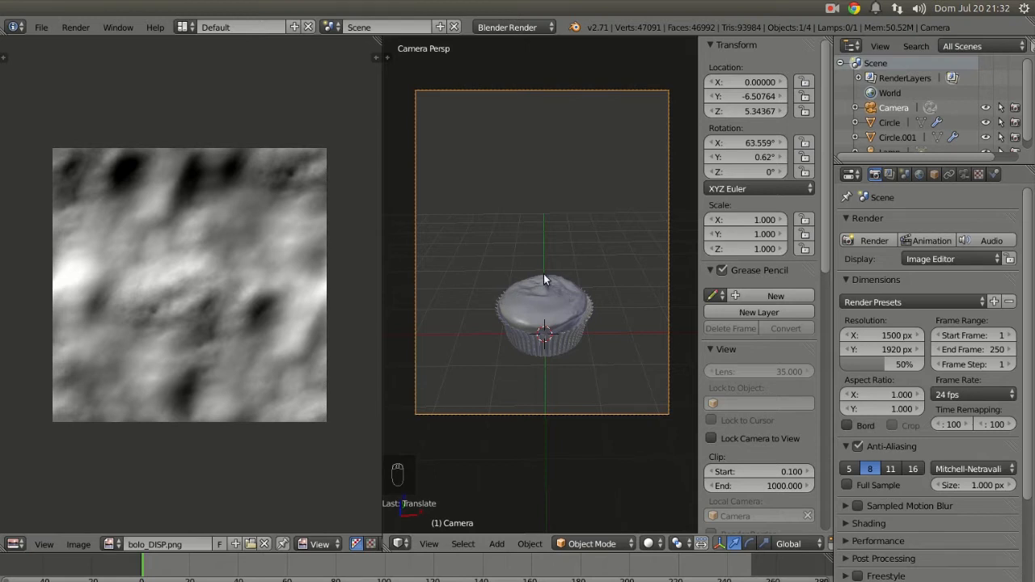
key(KP_7)
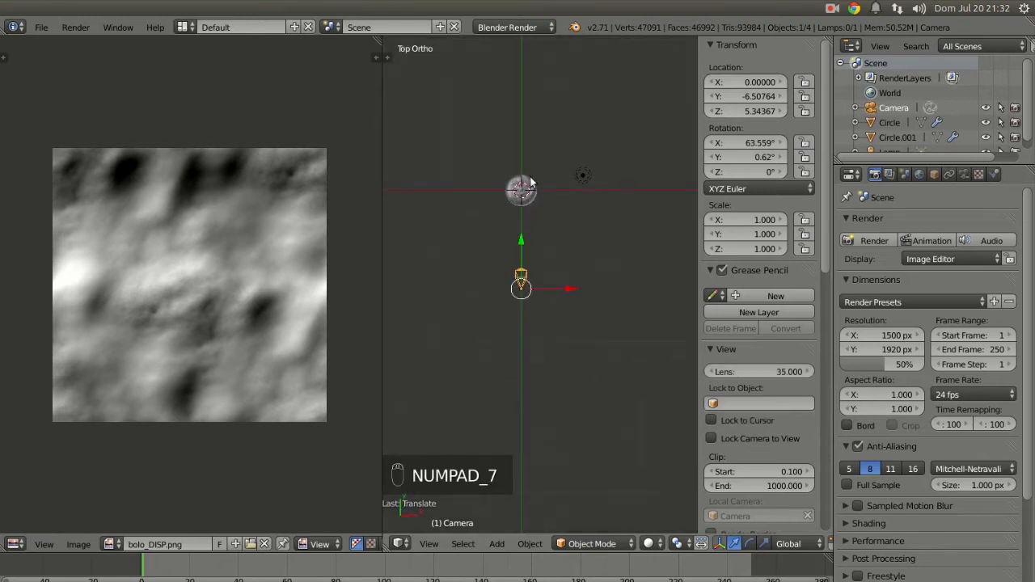
shift+middle_drag(530, 185, 564, 347)
scroll(564, 346, up, 3)
middle_drag(566, 296, 554, 334)
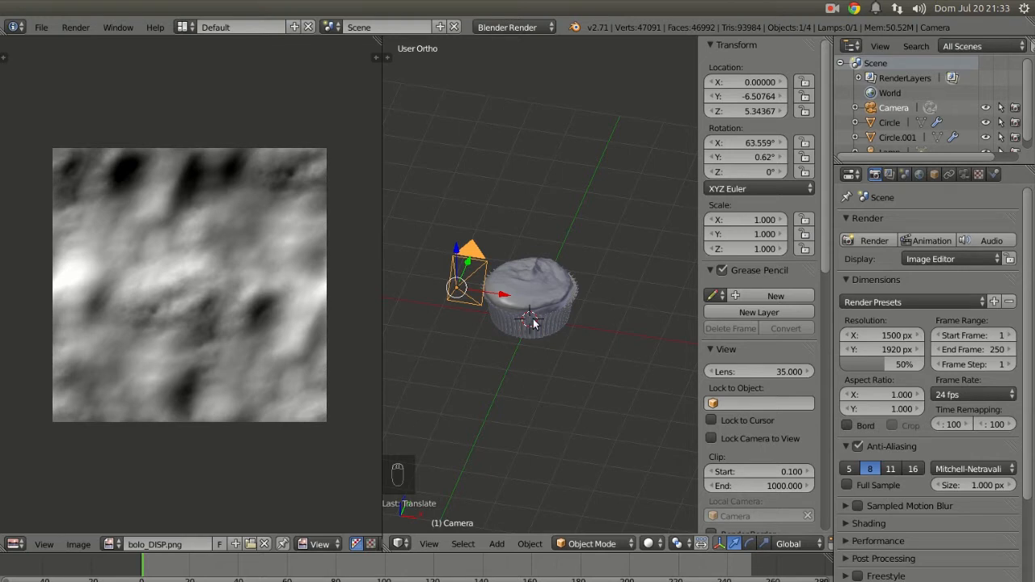
scroll(550, 313, up, 3)
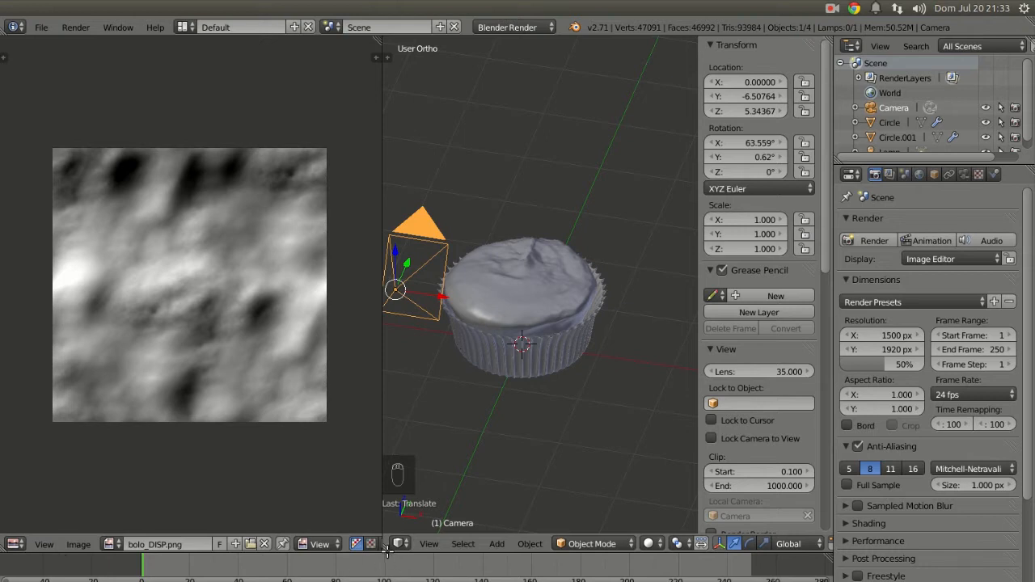
Merge the image editor area into the 3D view so that a single large viewport shows the cupcake
drag(386, 550, 209, 410)
middle_drag(310, 369, 370, 279)
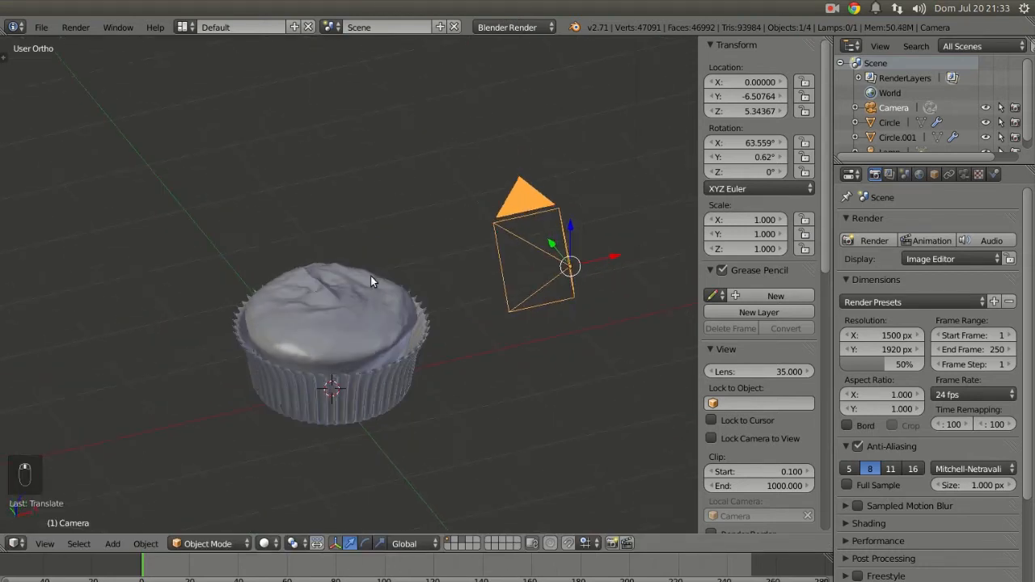
middle_drag(389, 329, 331, 317)
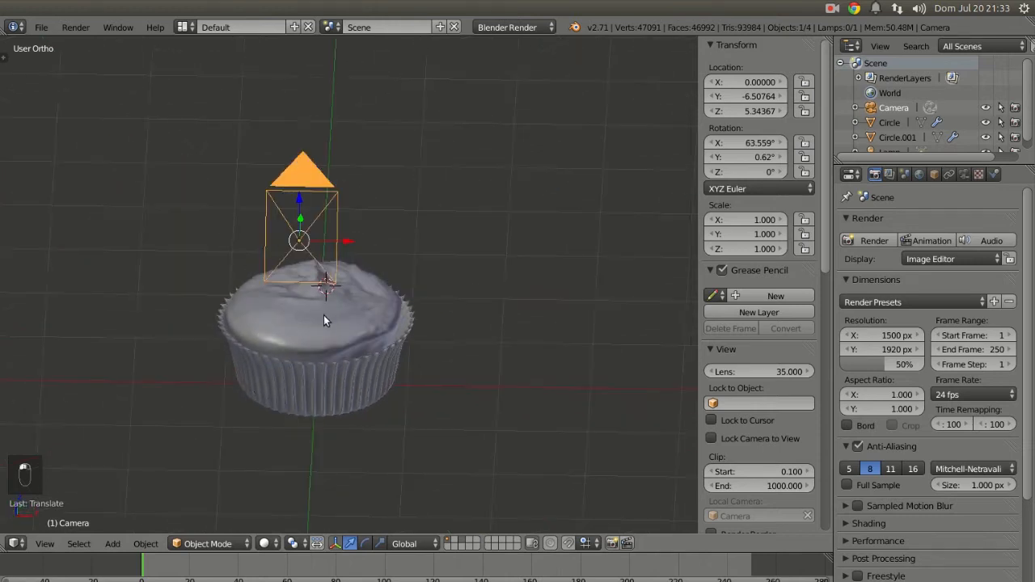
Add a Bezier curve at the 3D cursor on top of the filling and enter Edit Mode on it
key(shift+a)
mouse_move(324, 319)
mouse_move(279, 332)
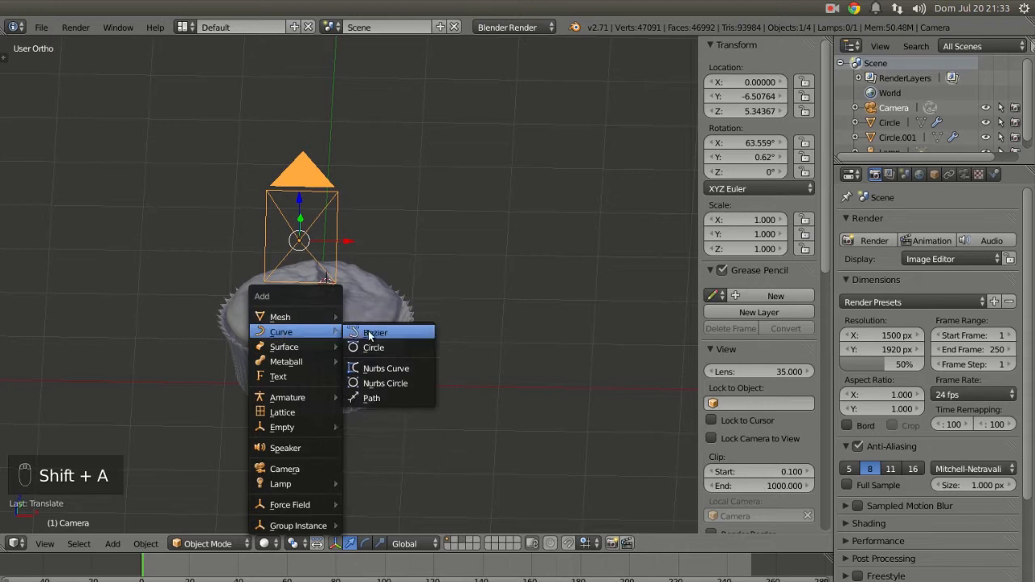
click(386, 335)
middle_drag(385, 335, 326, 354)
scroll(326, 354, up, 1)
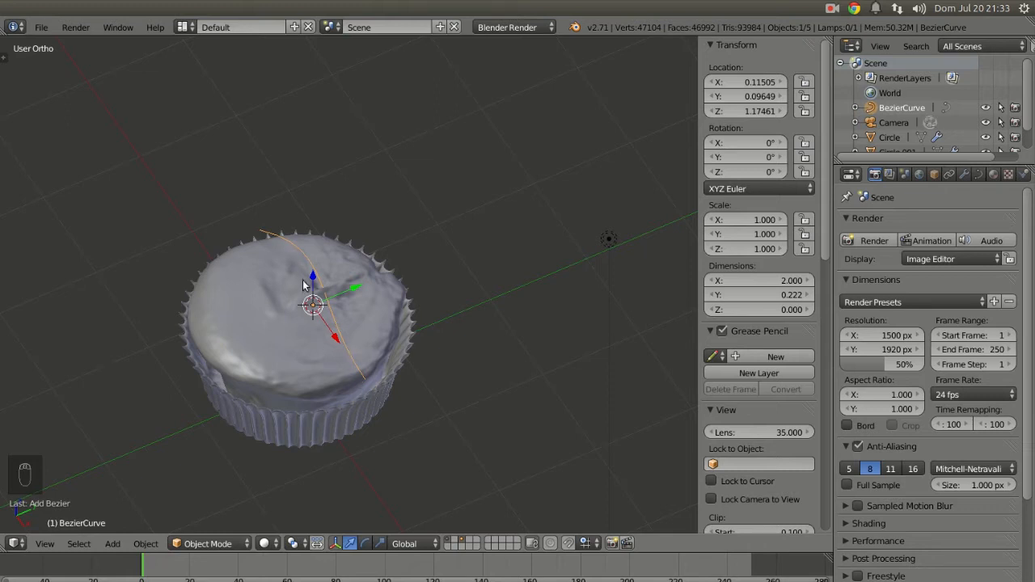
key(Tab)
right_click(368, 377)
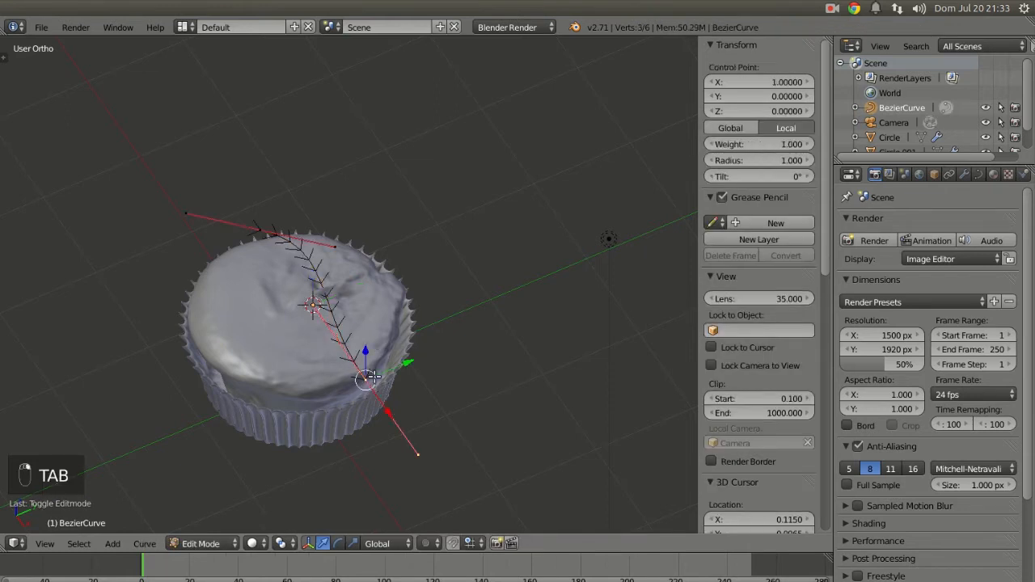
key(r)
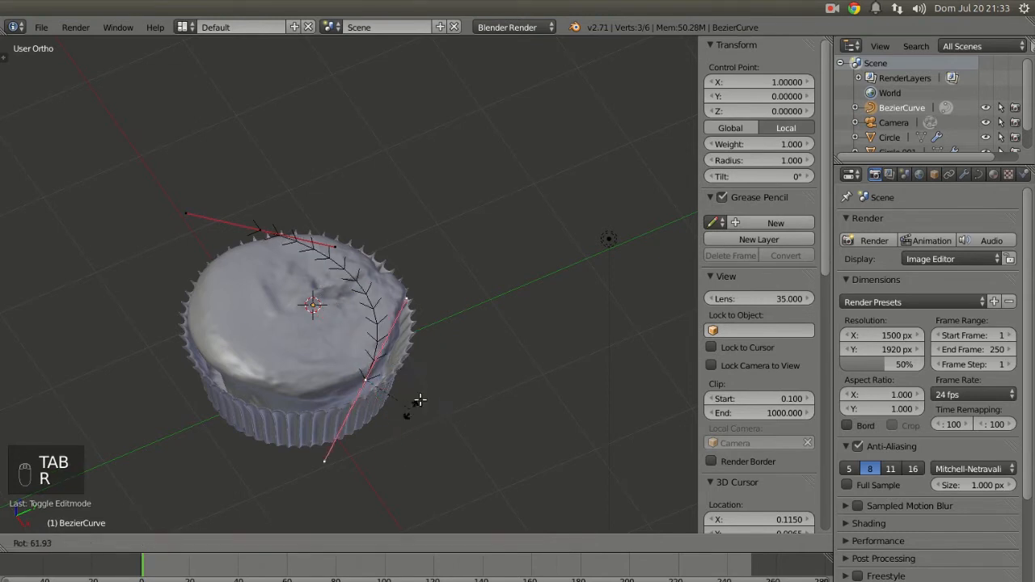
right_click(436, 401)
In top view, rotate the handles of the curve's right endpoint to near vertical and move the point inward over the cake
key(KP_7)
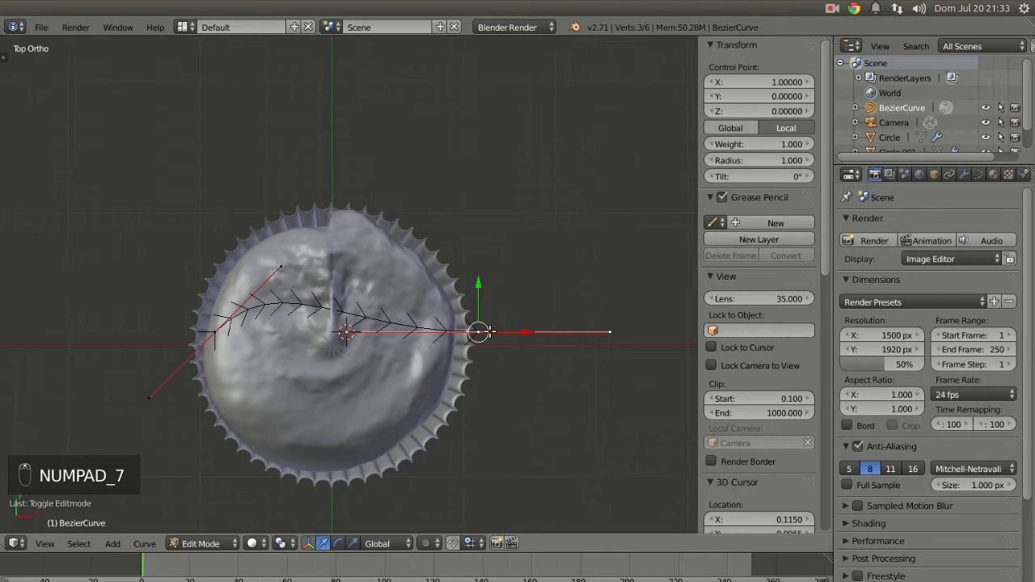
right_click(230, 325)
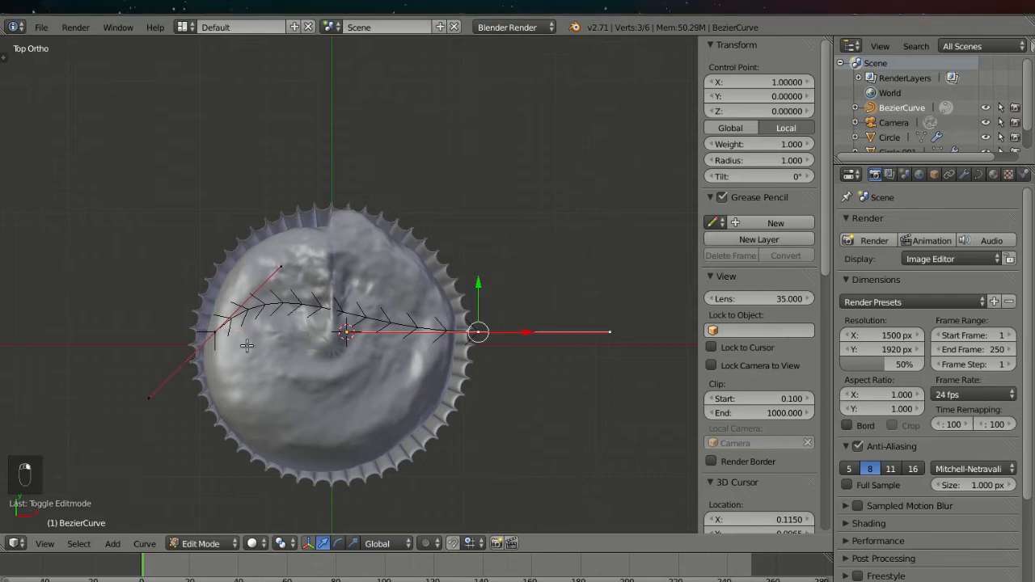
key(g)
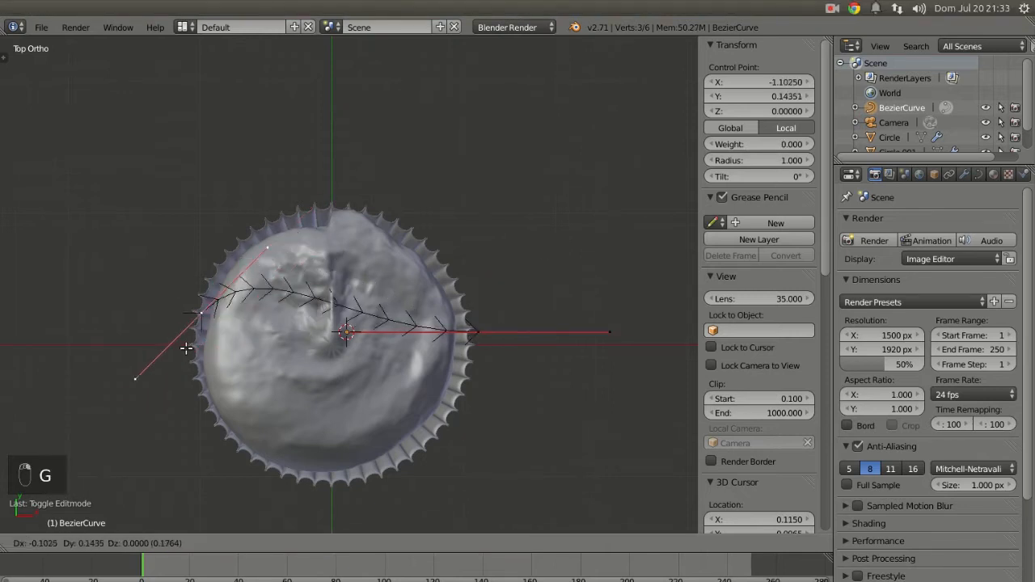
right_click(210, 318)
right_click(483, 324)
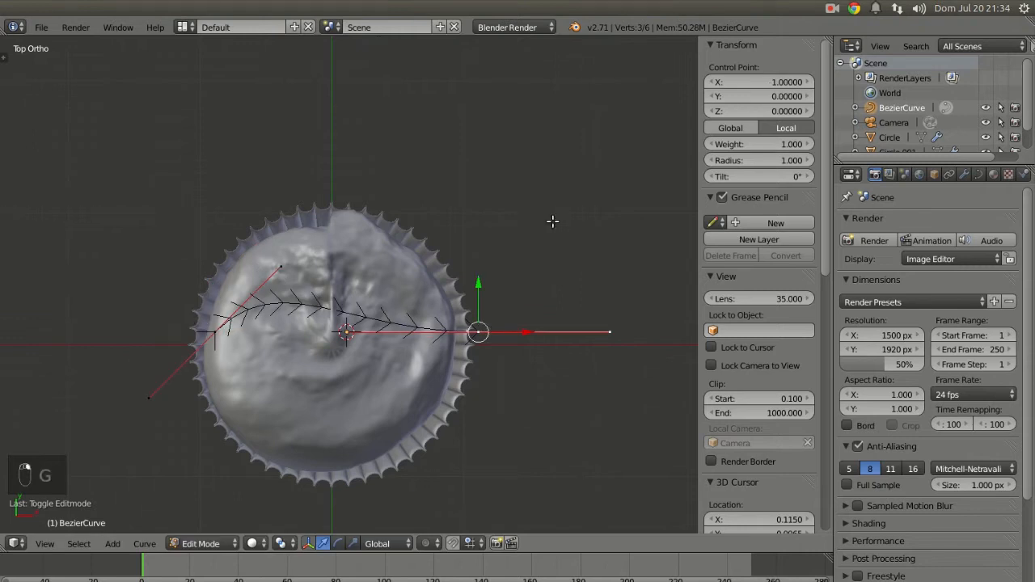
key(r)
click(605, 369)
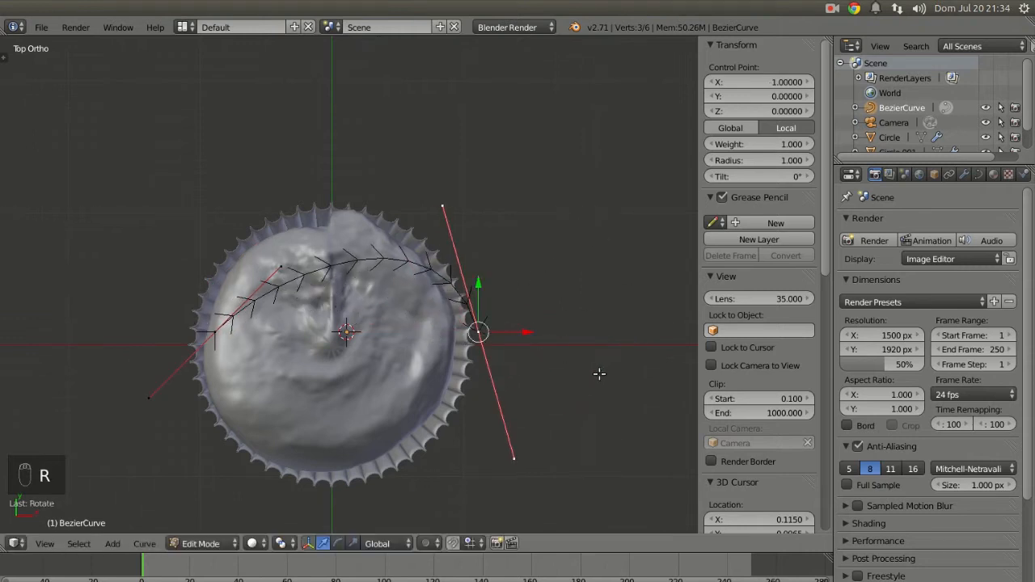
key(g)
click(393, 332)
Rotate the left endpoint's handles to near vertical and lengthen them so the curve arches wider around the cake's back
right_click(213, 330)
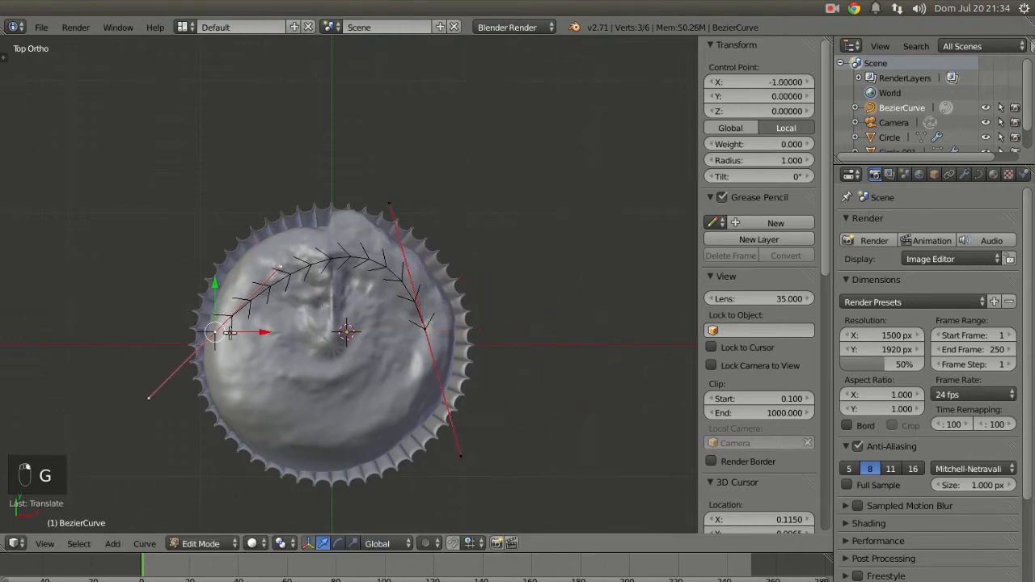
key(r)
click(307, 324)
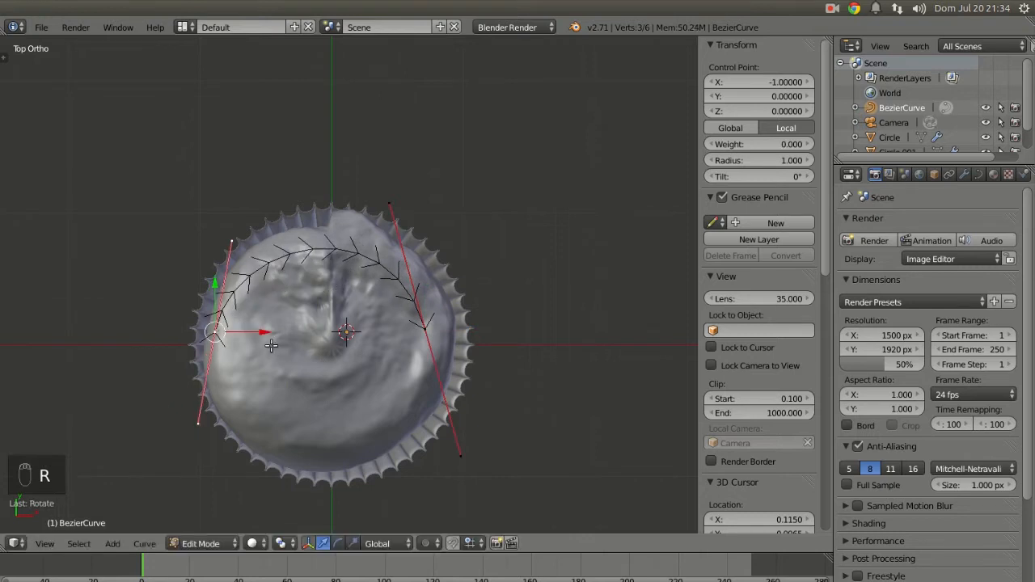
key(s)
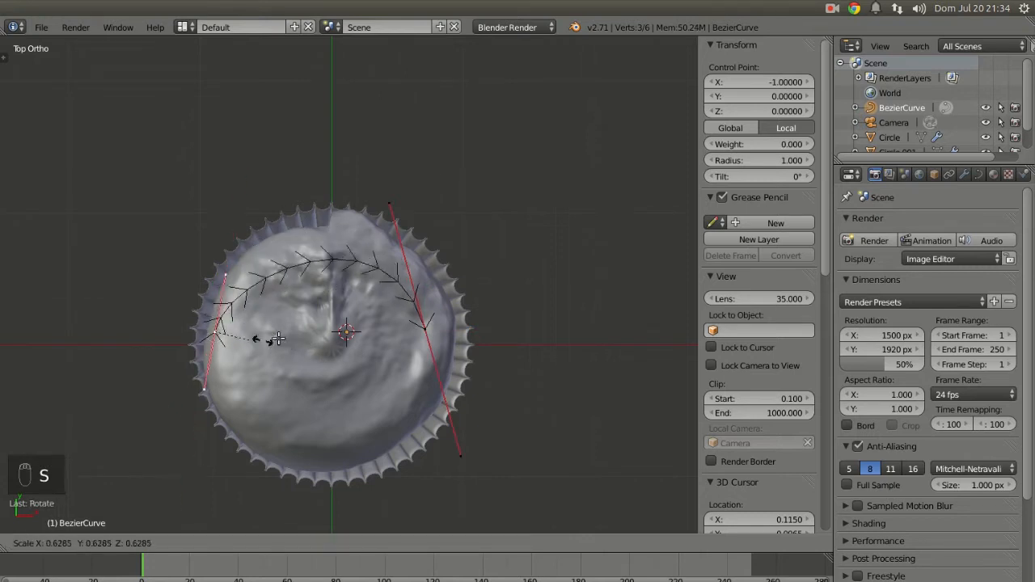
click(223, 328)
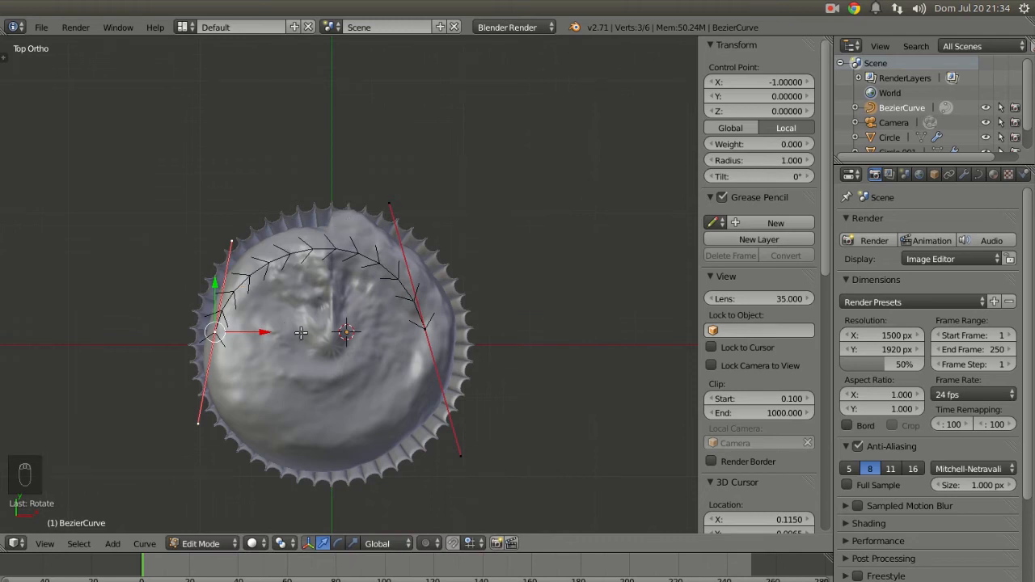
key(s)
click(290, 301)
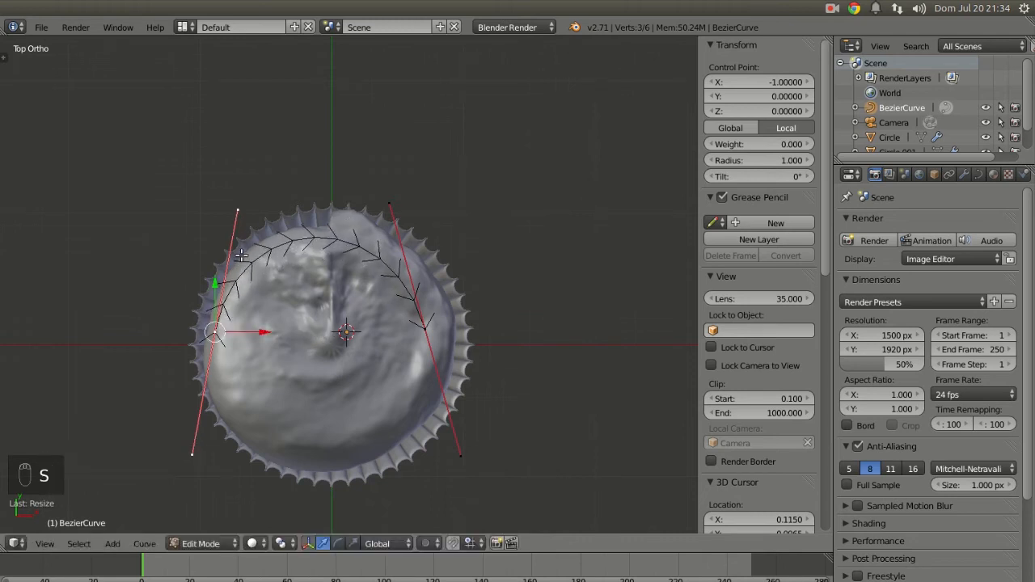
key(s)
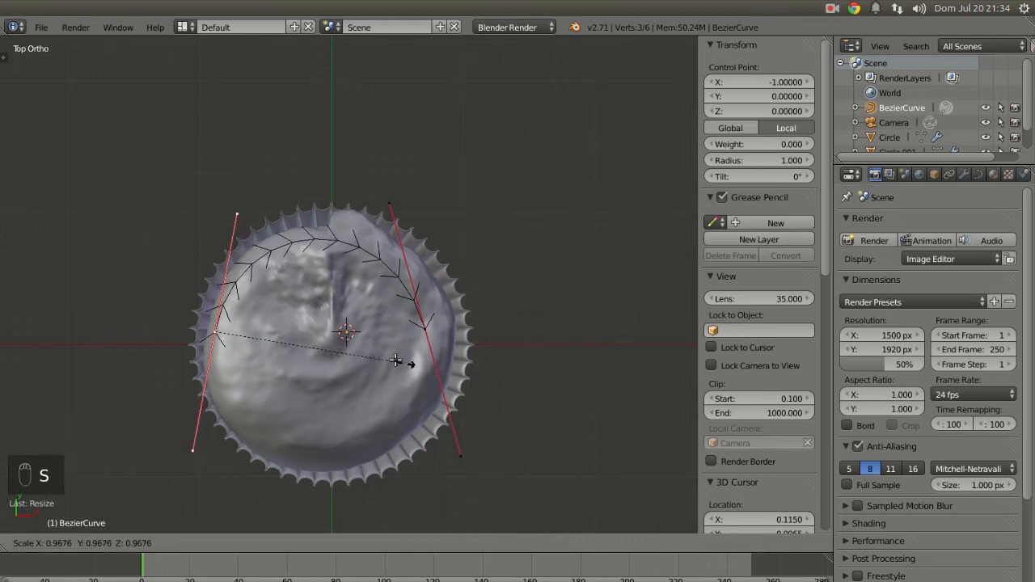
right_click(304, 330)
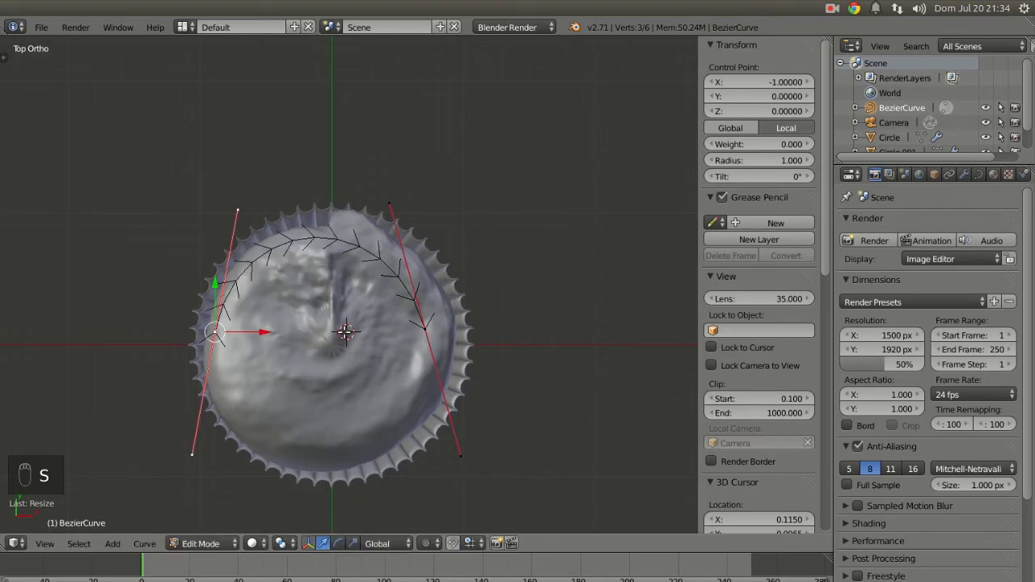
Extrude a new point from the right endpoint to about X -0.82, Y 0.01, rotating its handles to round the loop along the cake's front
right_click(424, 327)
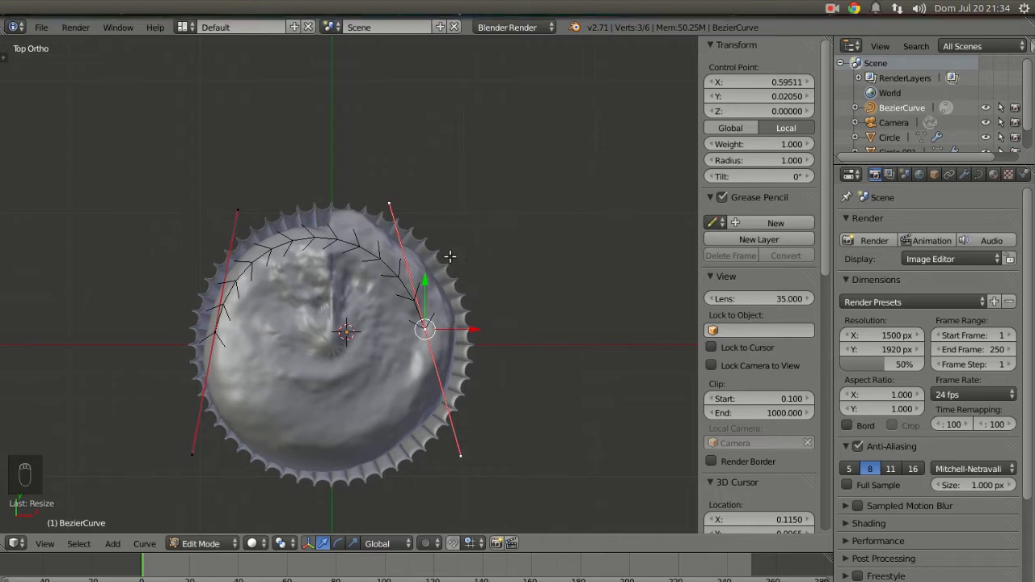
key(e)
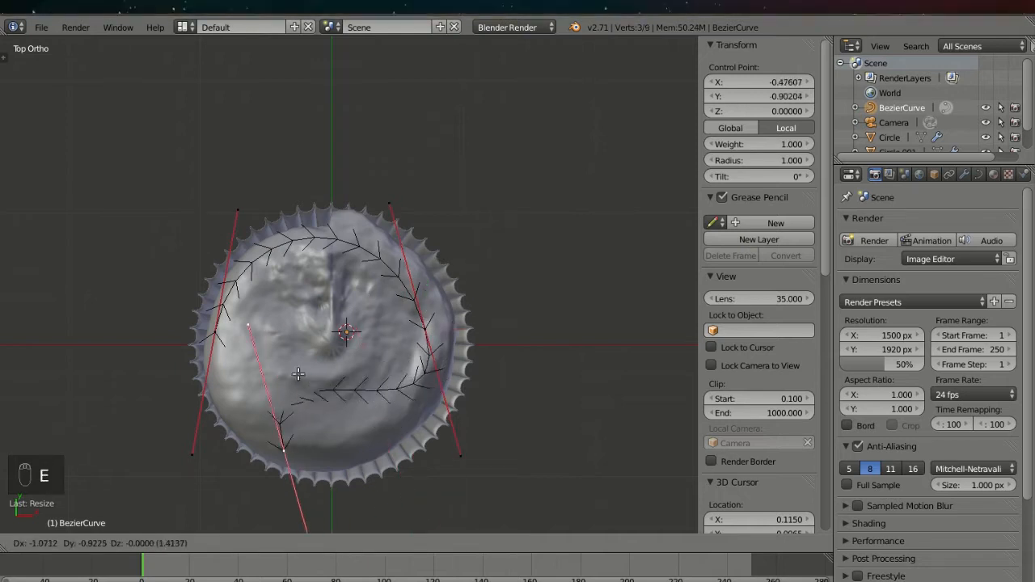
click(284, 445)
key(r)
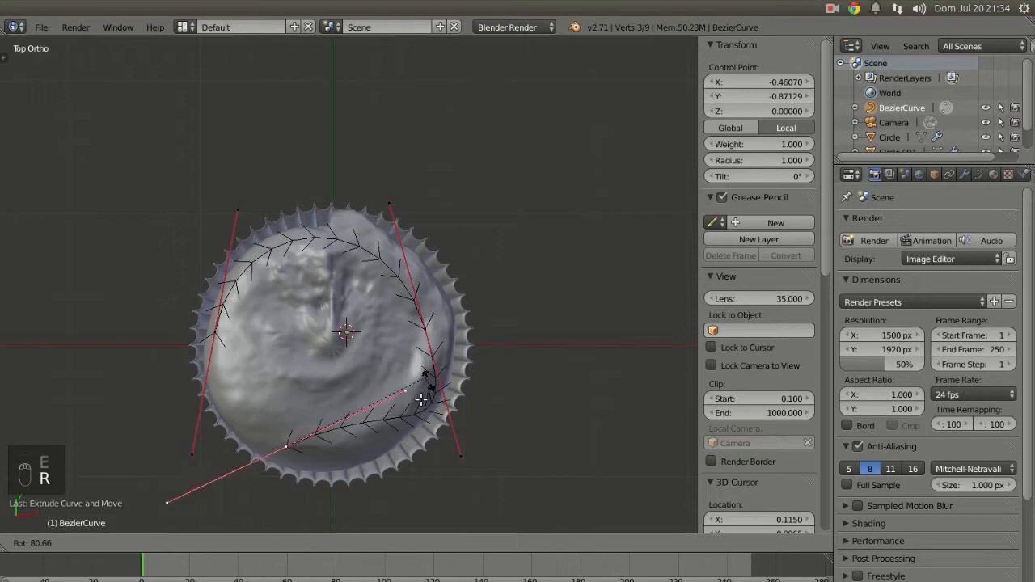
click(305, 477)
key(g)
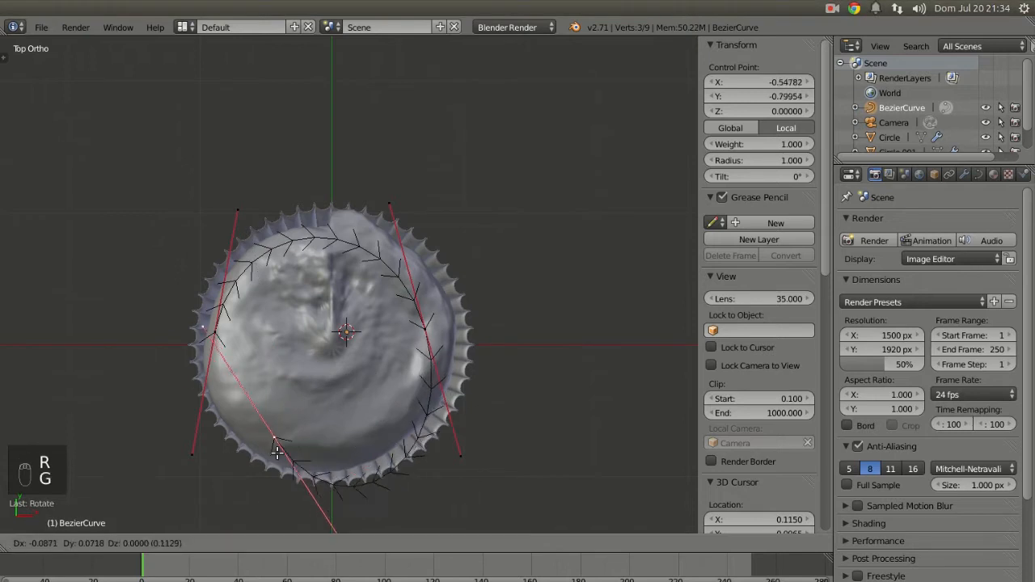
click(255, 401)
key(r)
click(347, 391)
key(g)
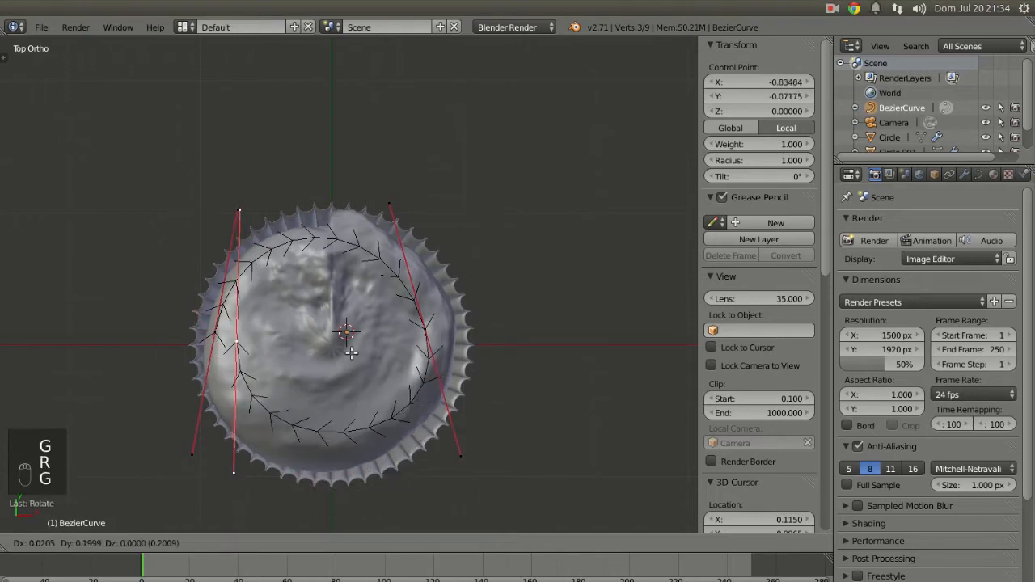
click(358, 428)
Select all of the curve's control points and set their handle type to Automatic
middle_drag(359, 428, 271, 315)
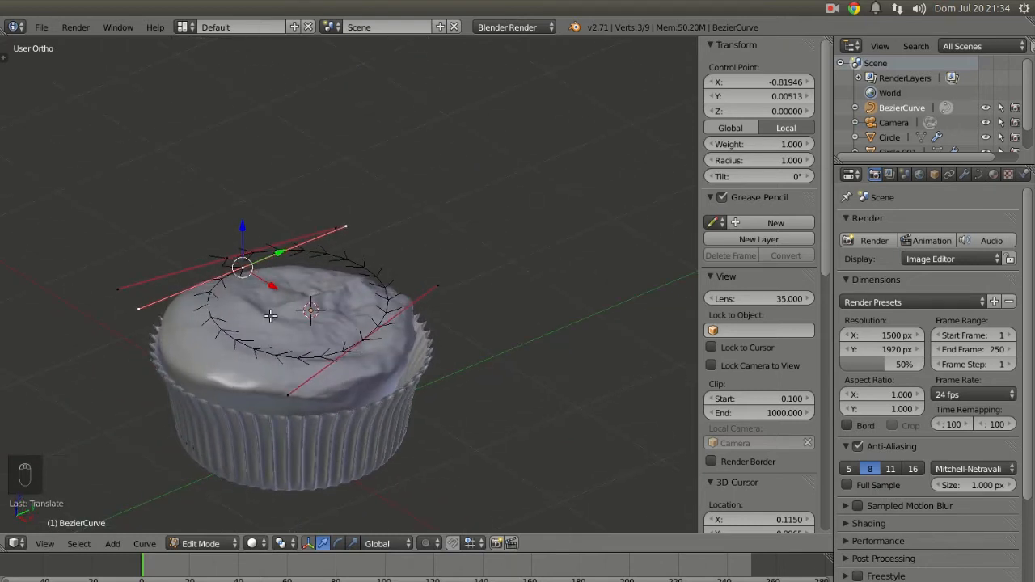
key(a)
key(a)
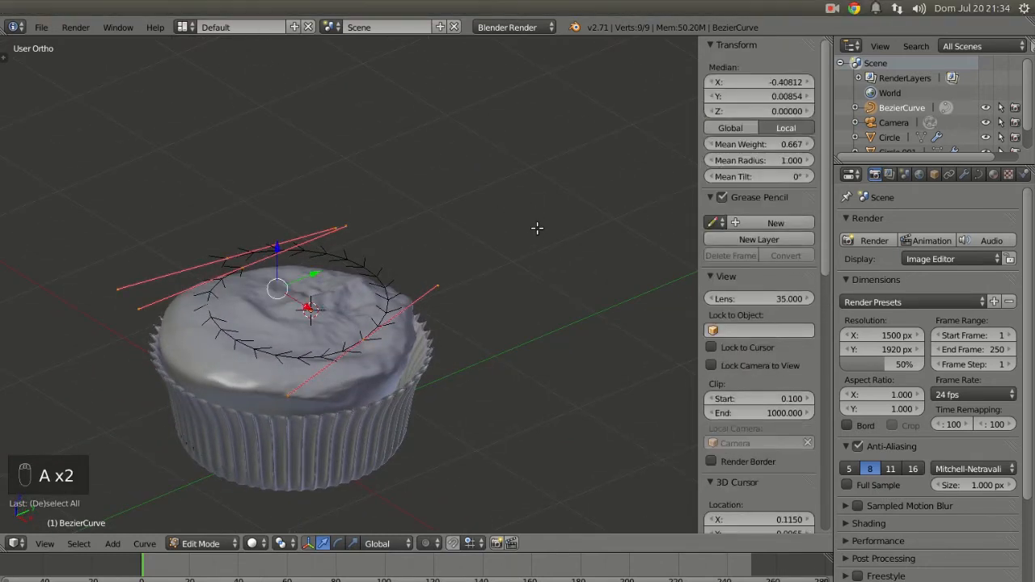
key(v)
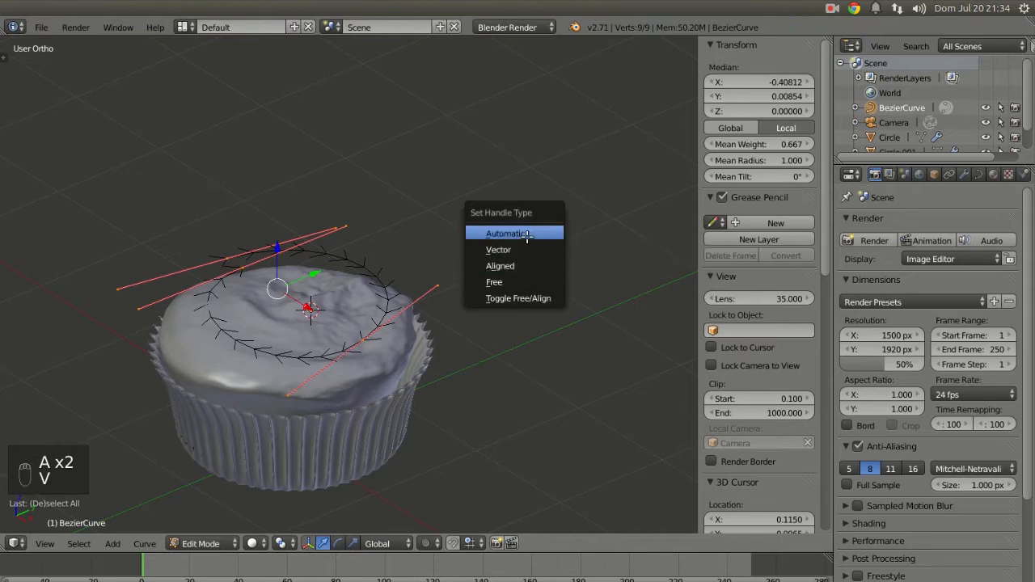
click(516, 231)
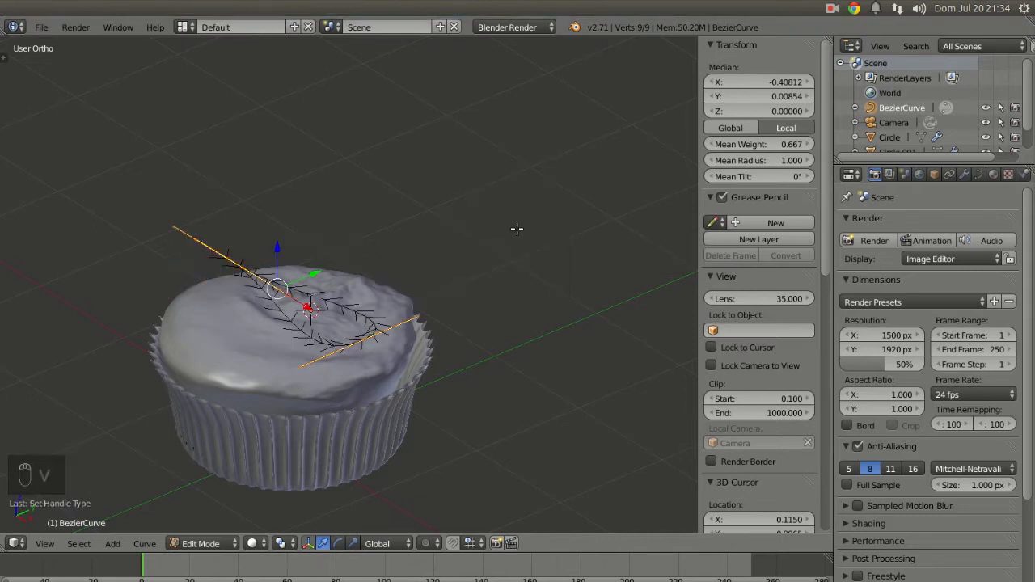
Move the extruded endpoint to about X -0.73, Y 0.37 and angle its handle so the back of the curve becomes round
middle_drag(462, 264, 276, 335)
right_click(238, 291)
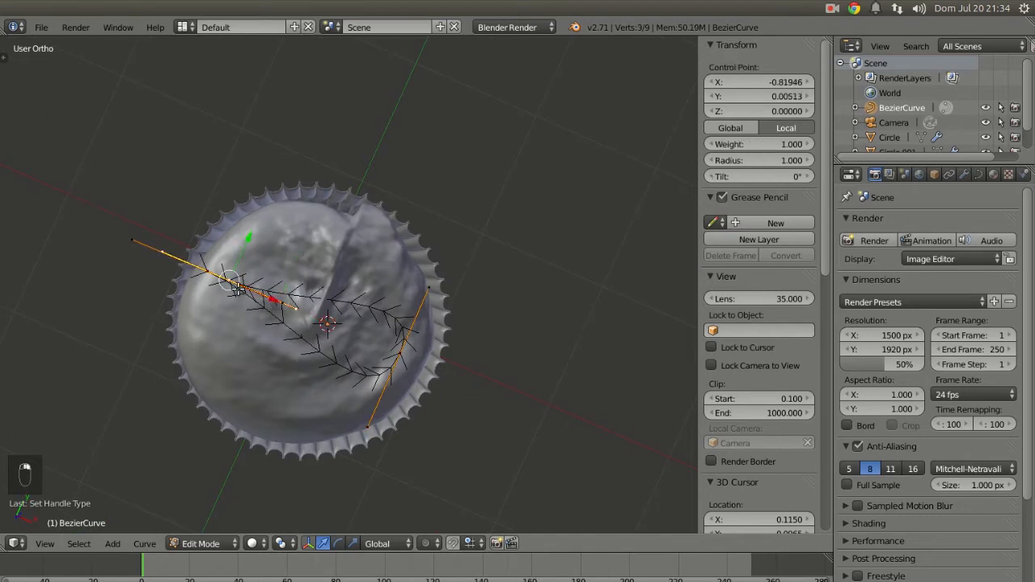
key(KP_7)
key(g)
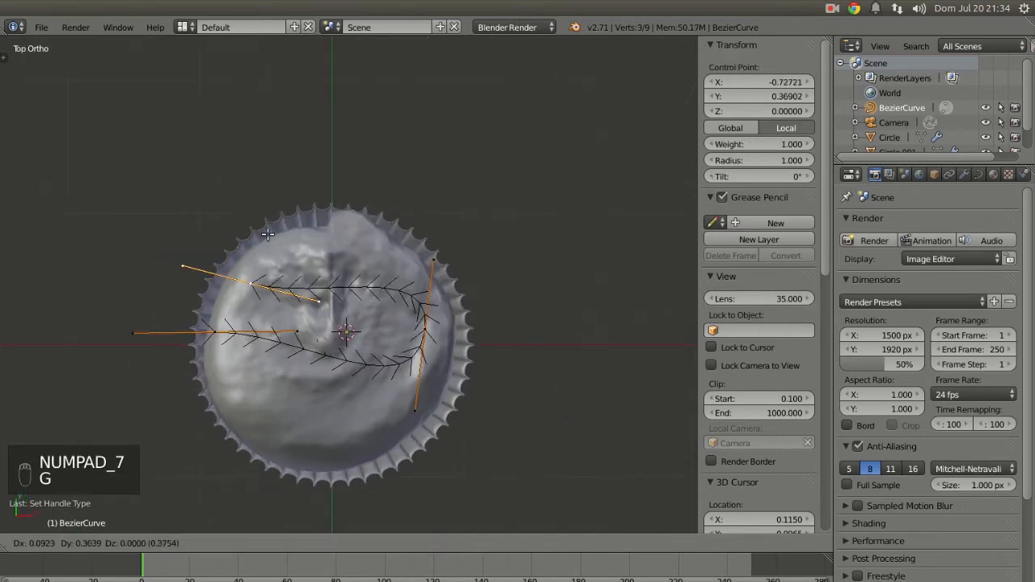
click(265, 236)
key(r)
key(g)
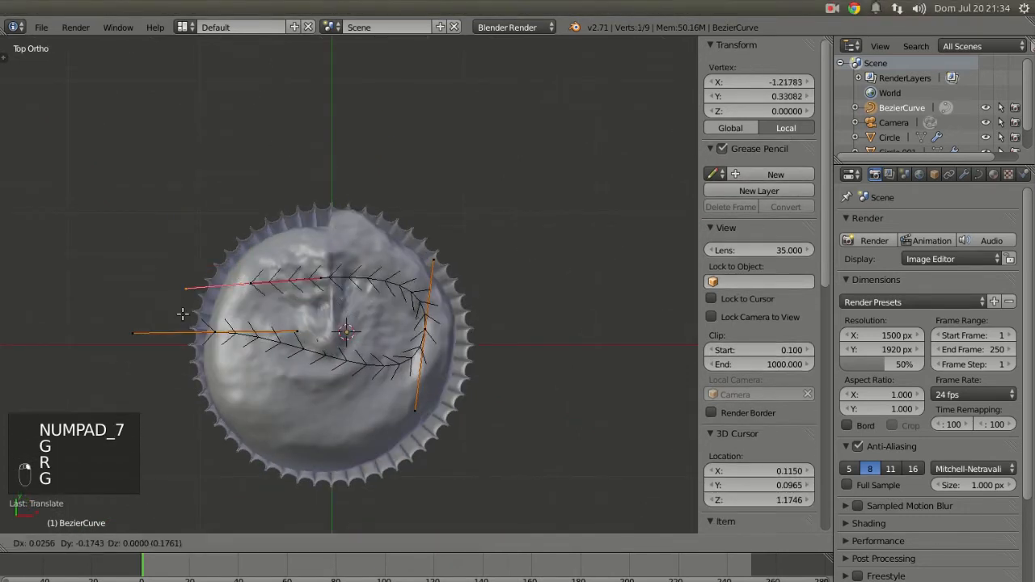
click(214, 334)
Move the other endpoint to about X -0.50, Y -0.67 and angle its handle so the curve follows the cake's round front
key(g)
key(g)
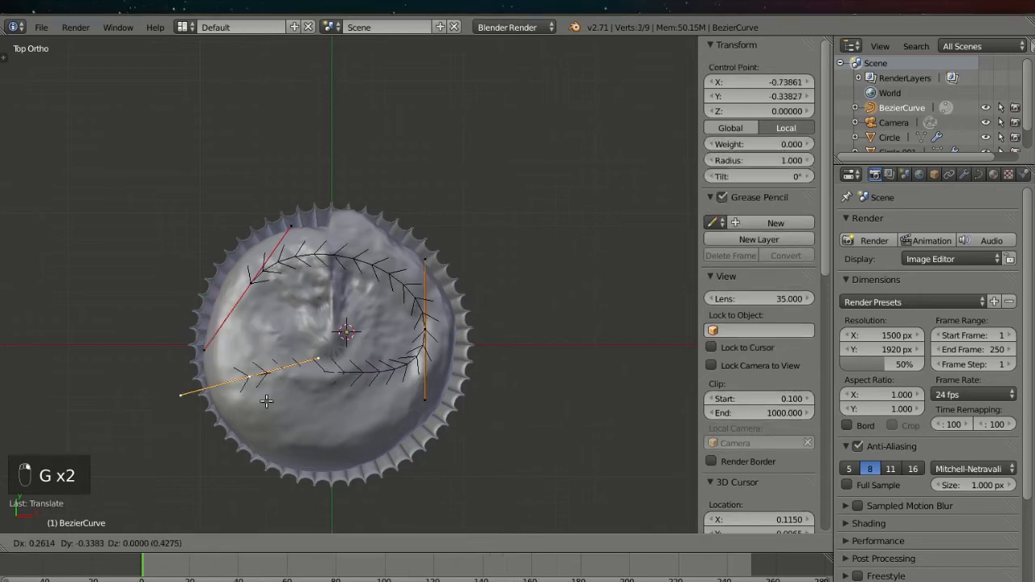
click(229, 467)
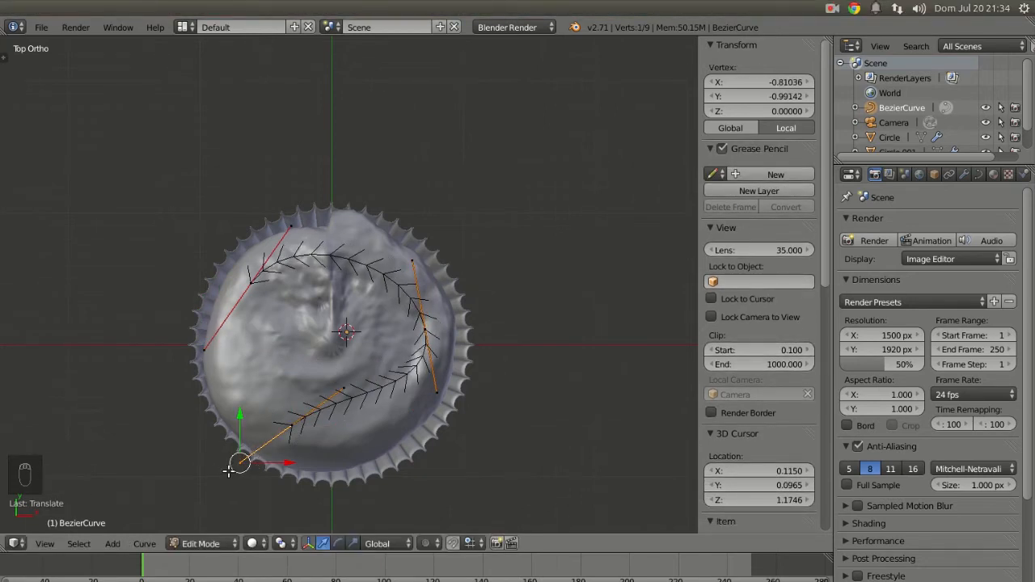
key(g)
click(212, 382)
click(292, 425)
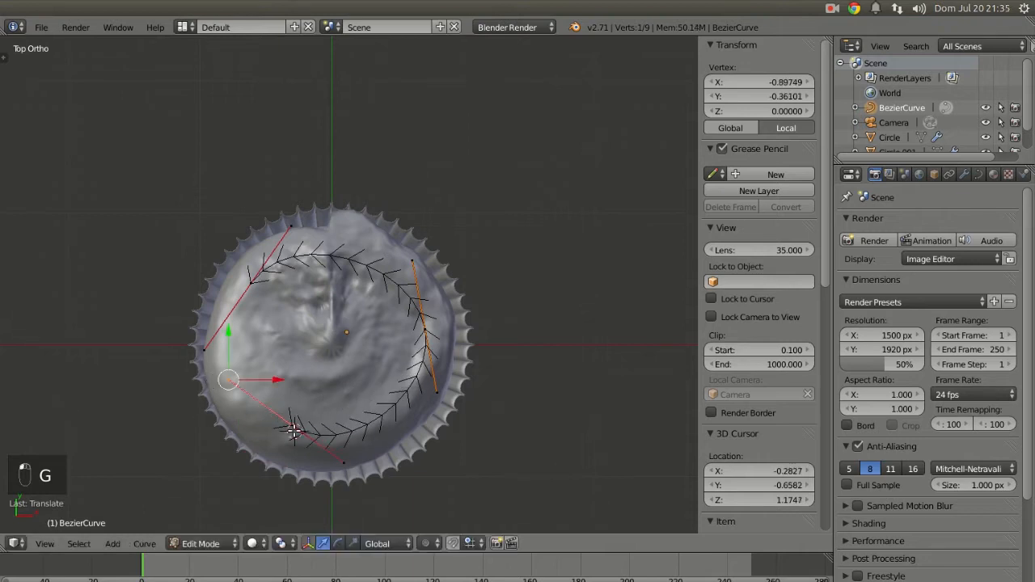
right_click(291, 424)
click(412, 289)
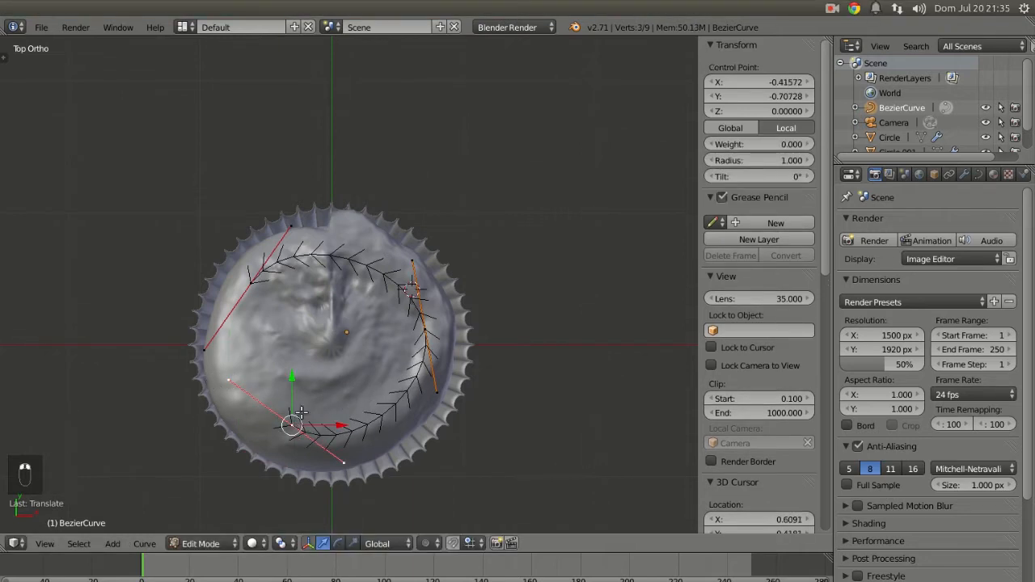
key(g)
click(282, 422)
Raise the front endpoint vertically to about Z 0.29 to lift that end of the curve
middle_drag(283, 422, 278, 287)
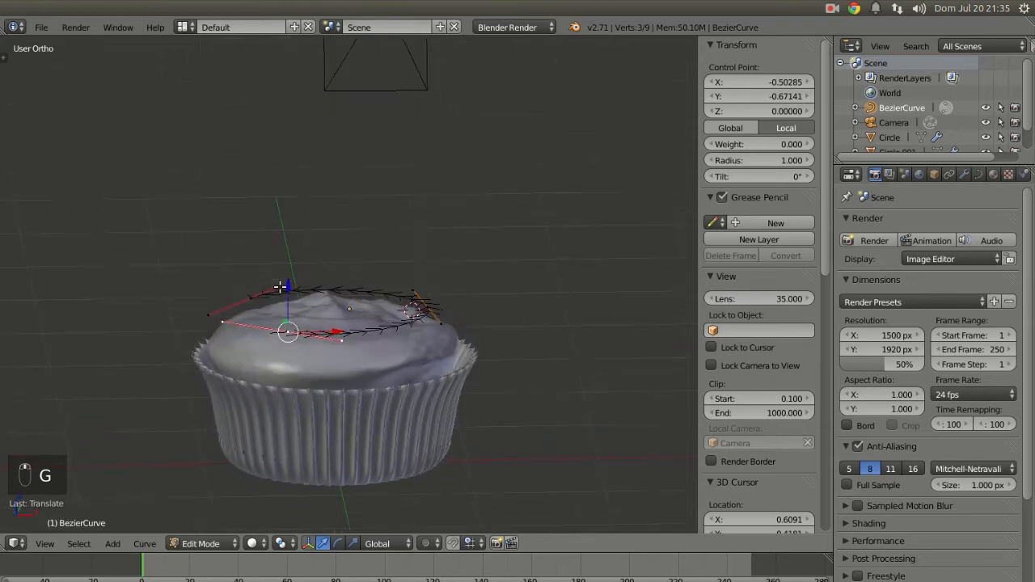
drag(287, 295, 290, 258)
middle_drag(241, 303, 292, 279)
right_click(293, 285)
key(g)
key(z)
click(296, 243)
middle_drag(296, 242, 279, 388)
right_click(279, 405)
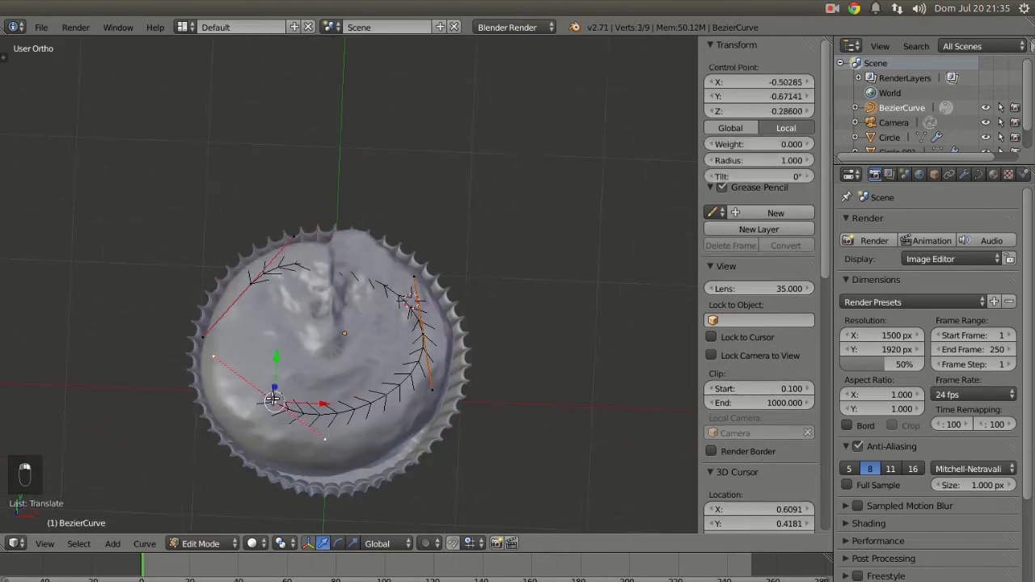
Add a control point from the raised endpoint at the back of the cake, turn its handles and place it near X -0.12, Y 0.37
key(KP_7)
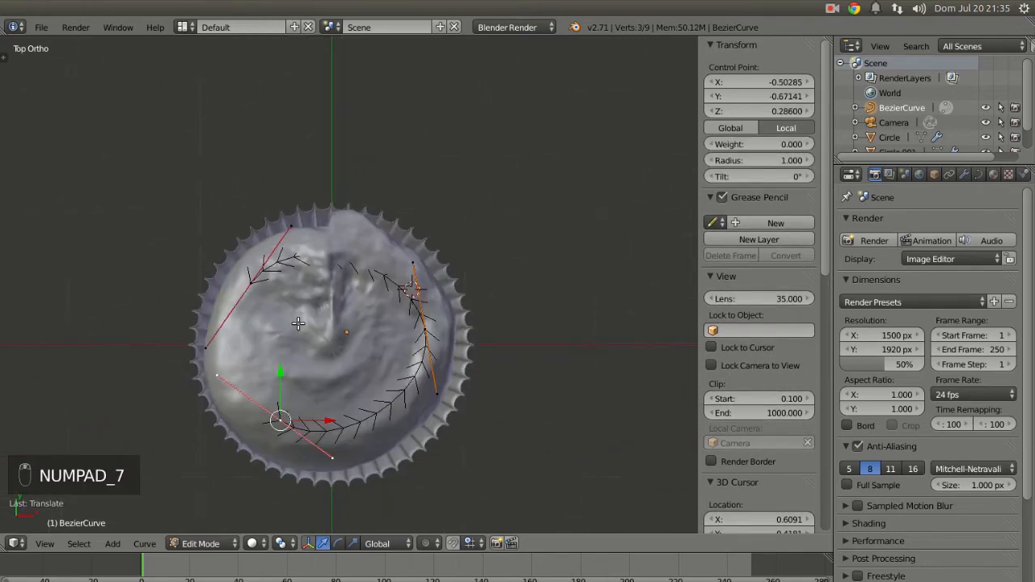
ctrl+click(327, 272)
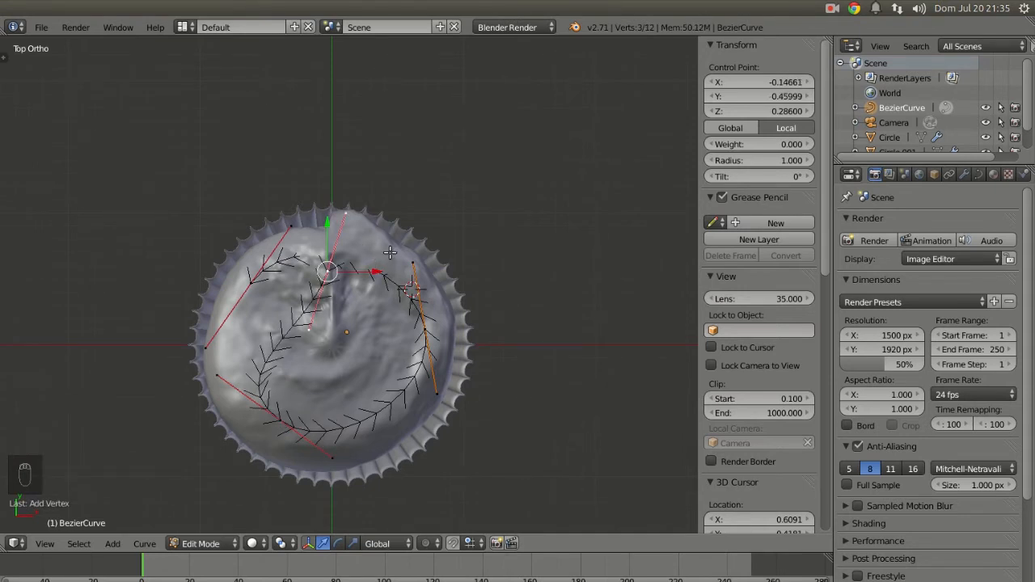
key(r)
click(337, 342)
key(g)
click(342, 301)
Raise the back control point to about Z 0.45 and rotate its handles to follow the rising spiral
middle_drag(342, 338, 333, 230)
drag(335, 227, 335, 207)
middle_drag(334, 207, 437, 261)
key(r)
click(437, 251)
middle_drag(374, 299, 344, 323)
Add another control point toward the cake's front, near X 0.14, Y -0.42, and rotate its handles to continue the spiral inward
key(KP_7)
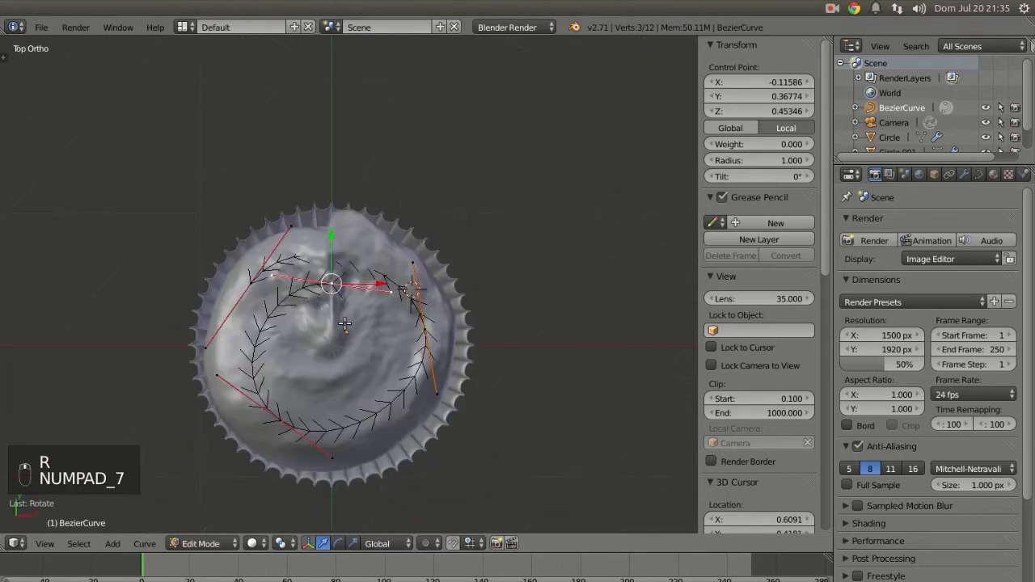
ctrl+click(381, 377)
key(r)
click(413, 391)
key(g)
click(397, 409)
key(r)
click(429, 388)
Raise the last control point to about Z 0.82 and rotate its handles to finish the upper end of the spiral
middle_drag(430, 388, 342, 272)
key(g)
click(347, 231)
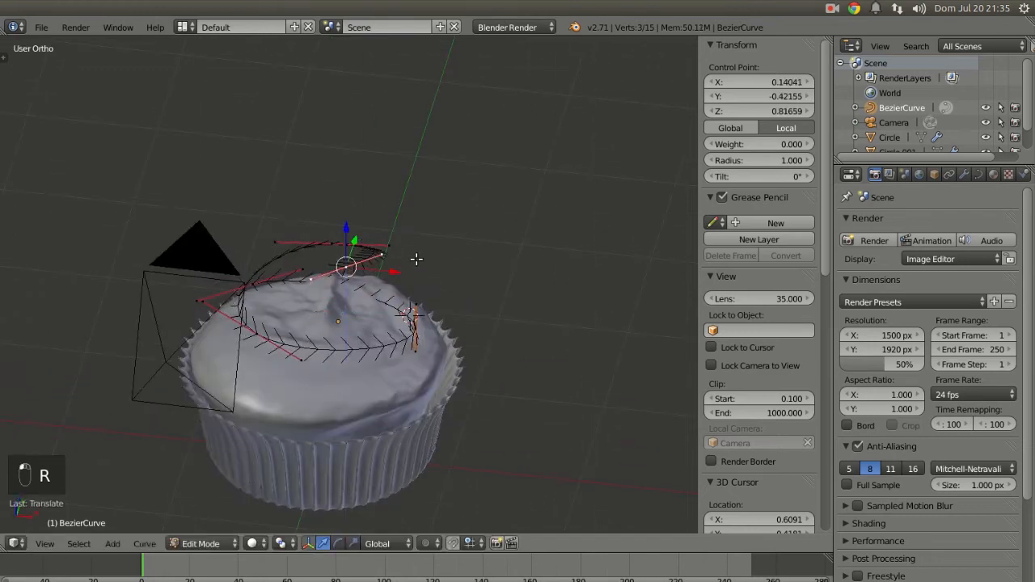
key(r)
click(427, 325)
Leave Edit Mode and inspect the spiral curve above the cupcake from several angles and through the camera
middle_drag(427, 325, 540, 301)
key(Tab)
scroll(326, 342, down, 4)
scroll(486, 311, up, 3)
middle_drag(434, 321, 254, 353)
key(KP_0)
scroll(342, 287, up, 3)
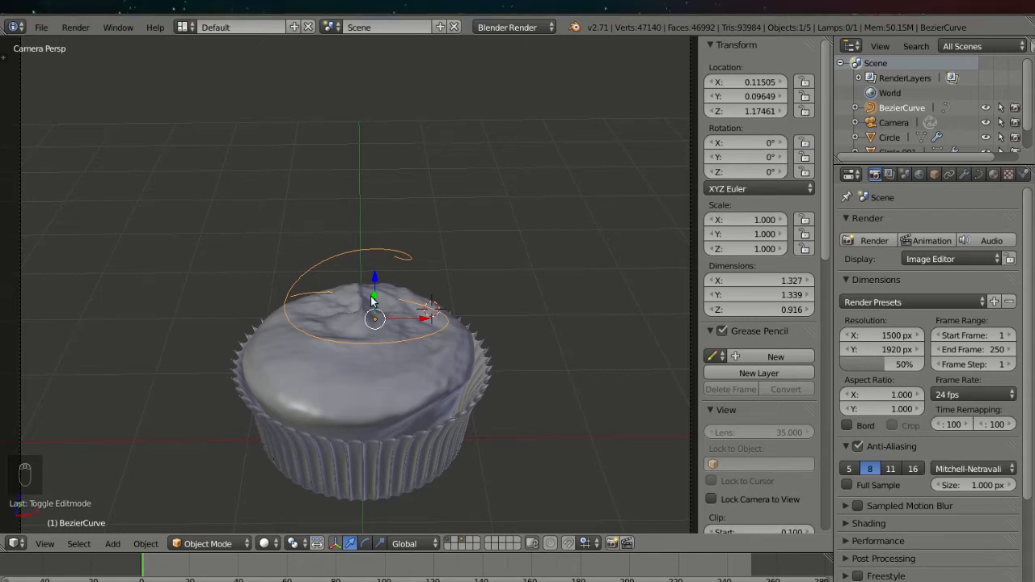
Add a Bezier circle beside the cupcake in top view and move it along X to about 3.41
key(KP_7)
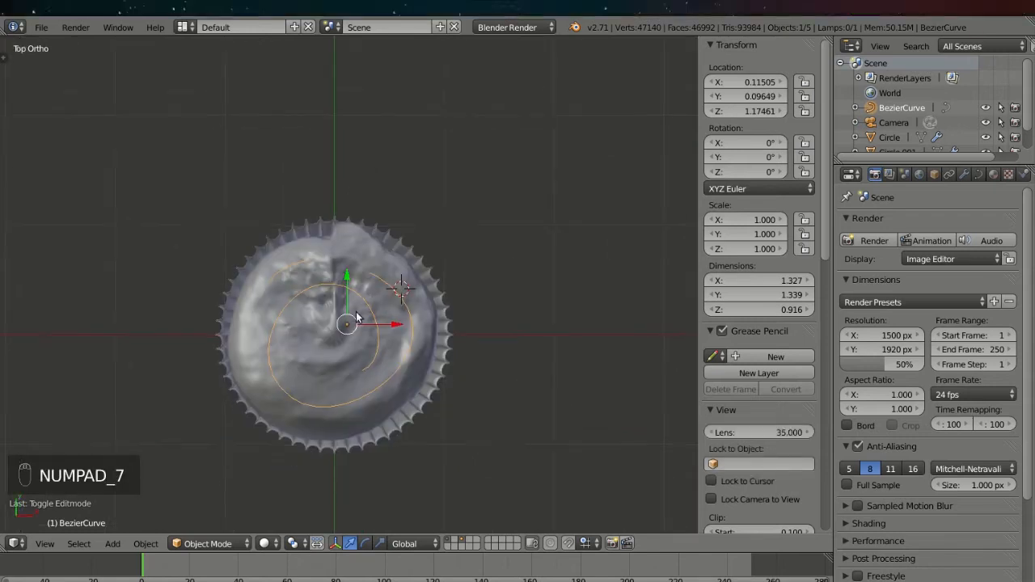
shift+middle_drag(465, 326, 307, 301)
click(429, 305)
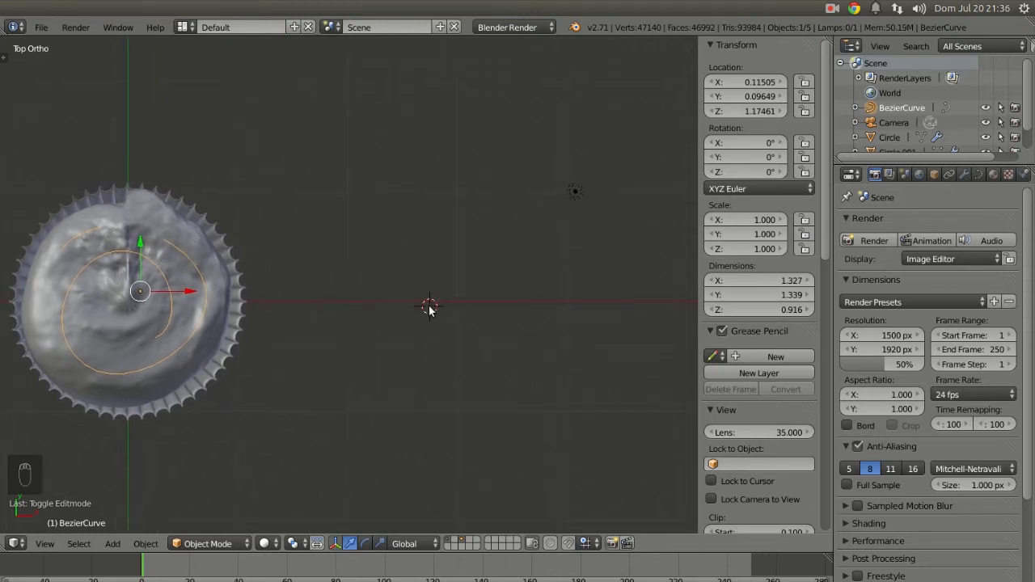
key(shift+a)
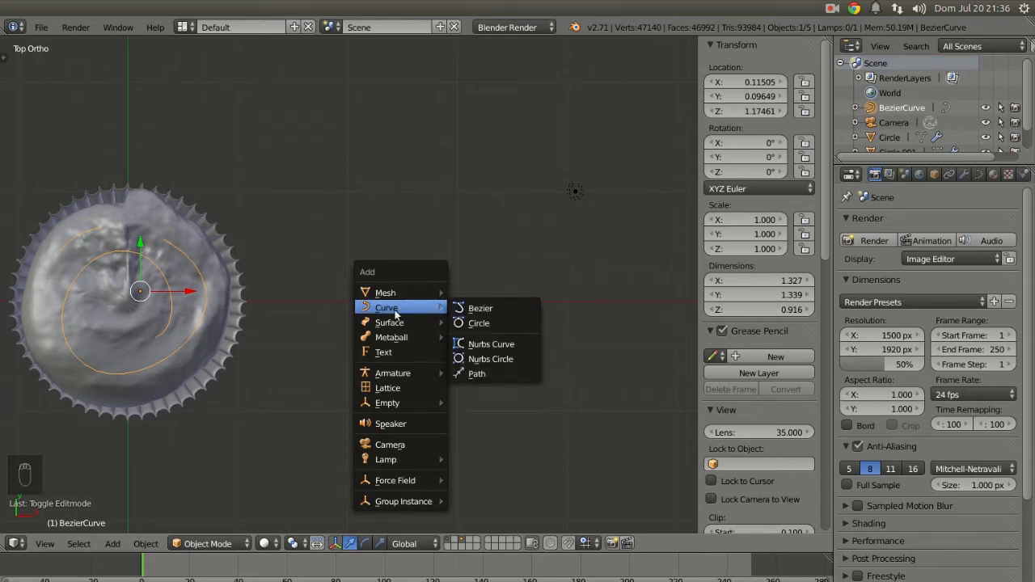
click(485, 323)
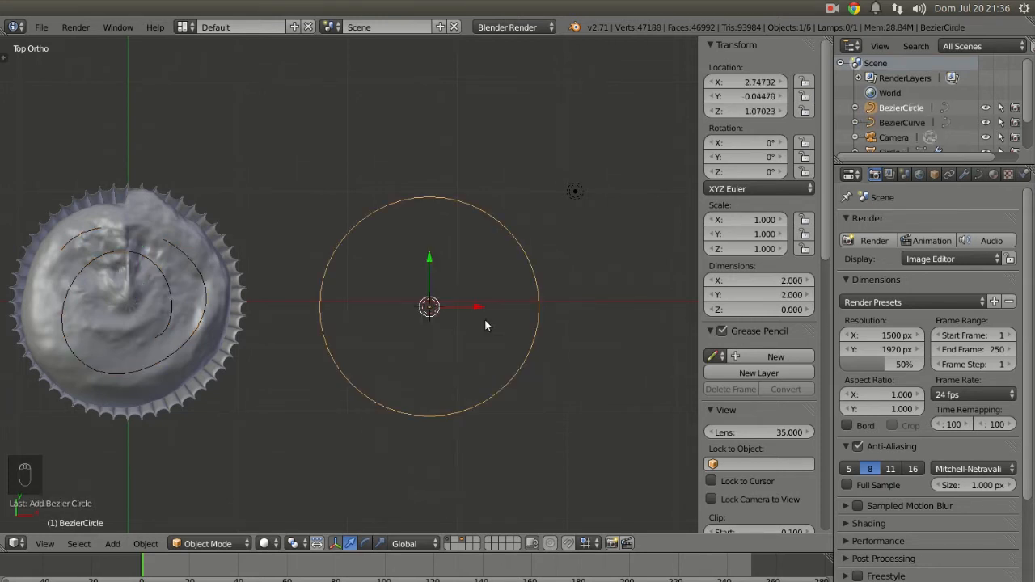
scroll(422, 330, up, 2)
shift+middle_drag(490, 324, 418, 319)
drag(443, 307, 549, 306)
shift+middle_drag(536, 332, 430, 336)
Enter Edit Mode on the Bezier circle, select all its control points and subdivide them with 2 cuts
key(Tab)
shift+middle_drag(414, 301, 440, 309)
key(a)
key(a)
key(a)
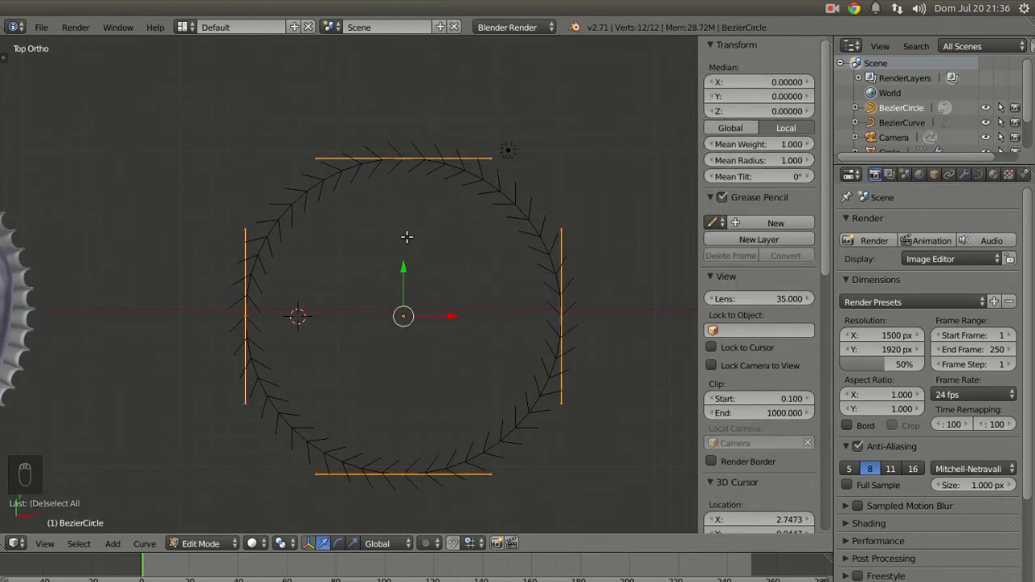
key(w)
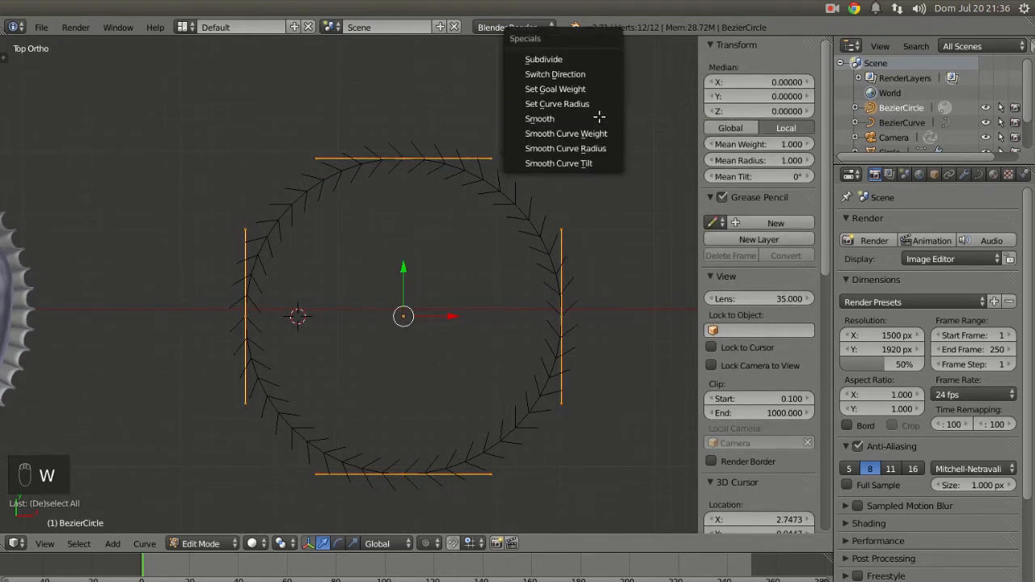
click(576, 58)
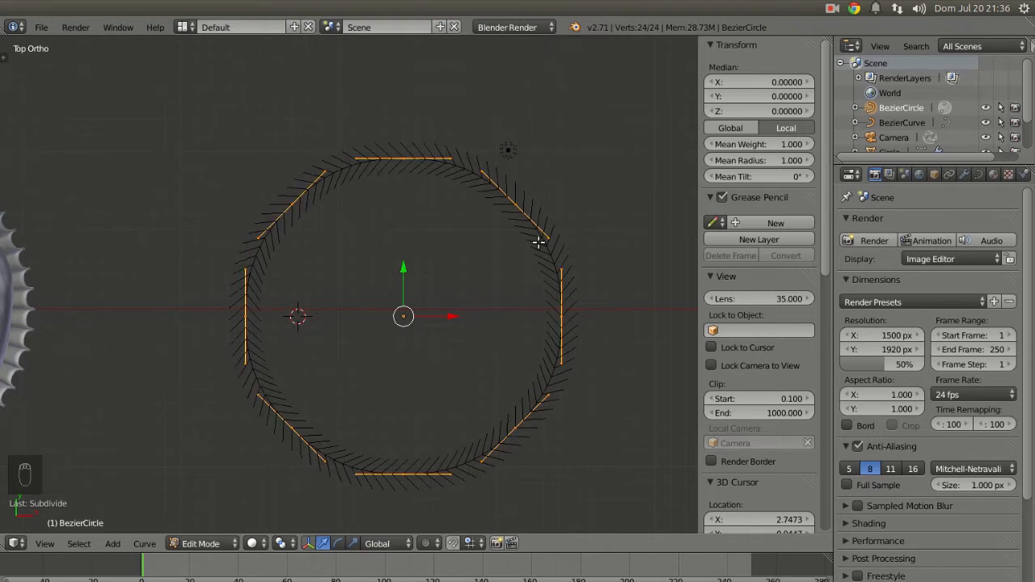
key(t)
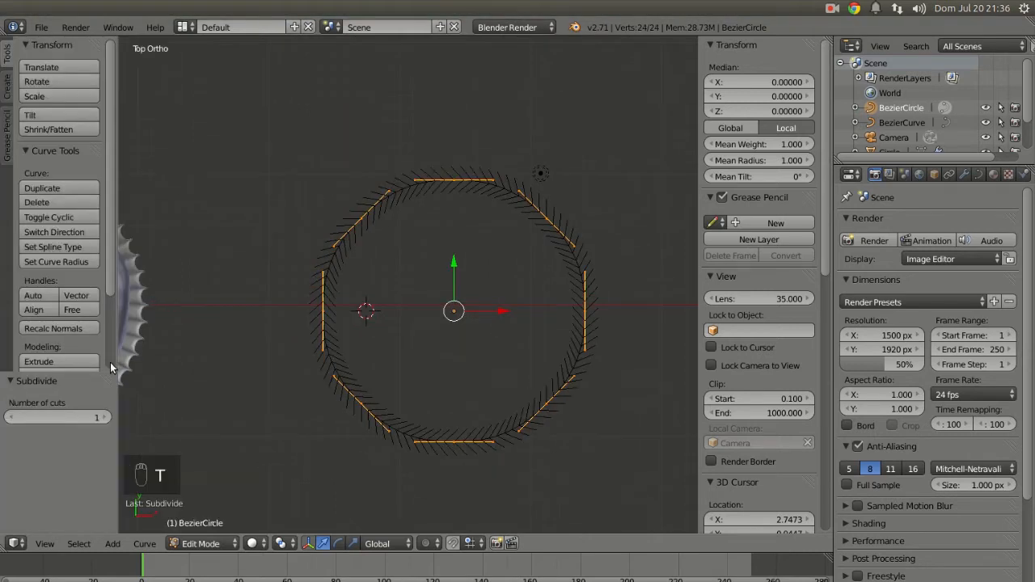
click(108, 417)
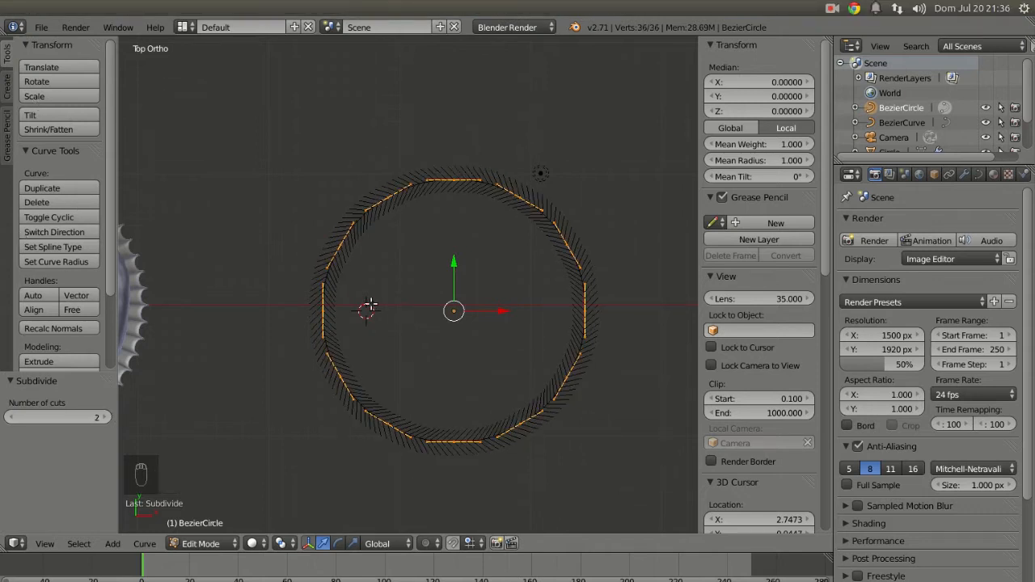
Select every other control point of the circle and scale the six inward by 0.477, then by 0.942, to form a six-armed shape
right_click(341, 245)
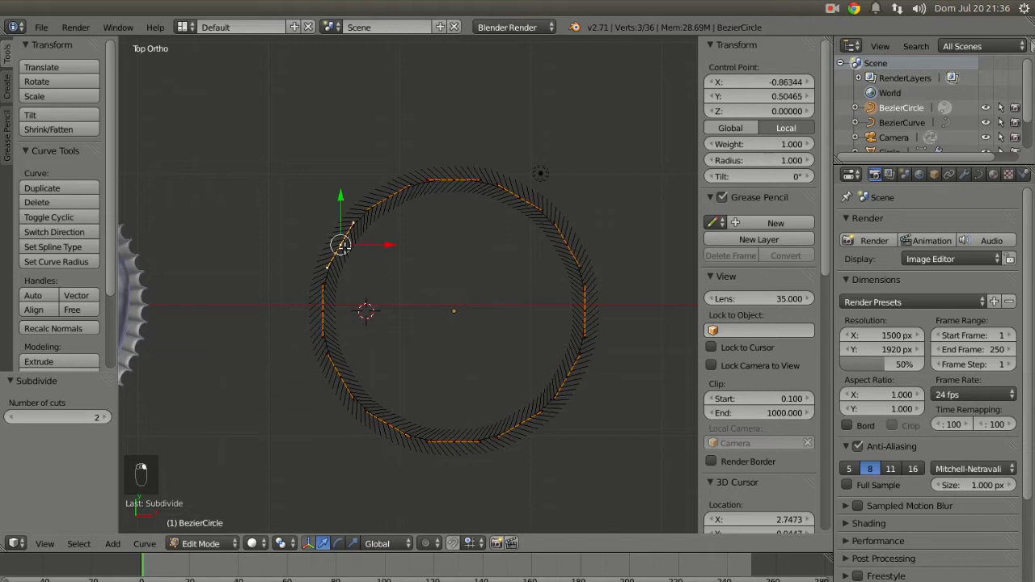
shift+right_click(455, 184)
shift+right_click(579, 261)
shift+right_click(579, 379)
shift+right_click(453, 439)
shift+right_click(346, 375)
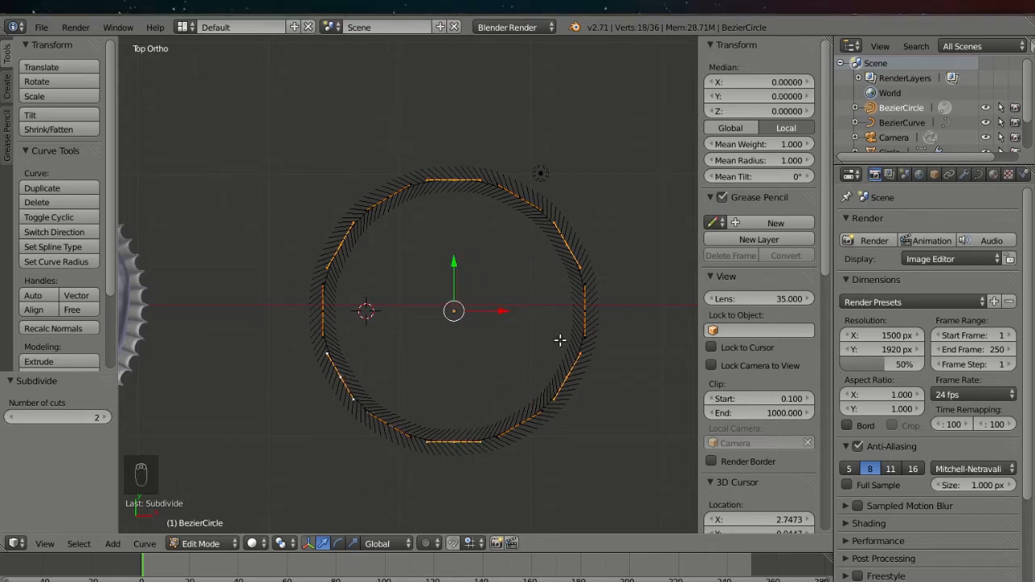
key(s)
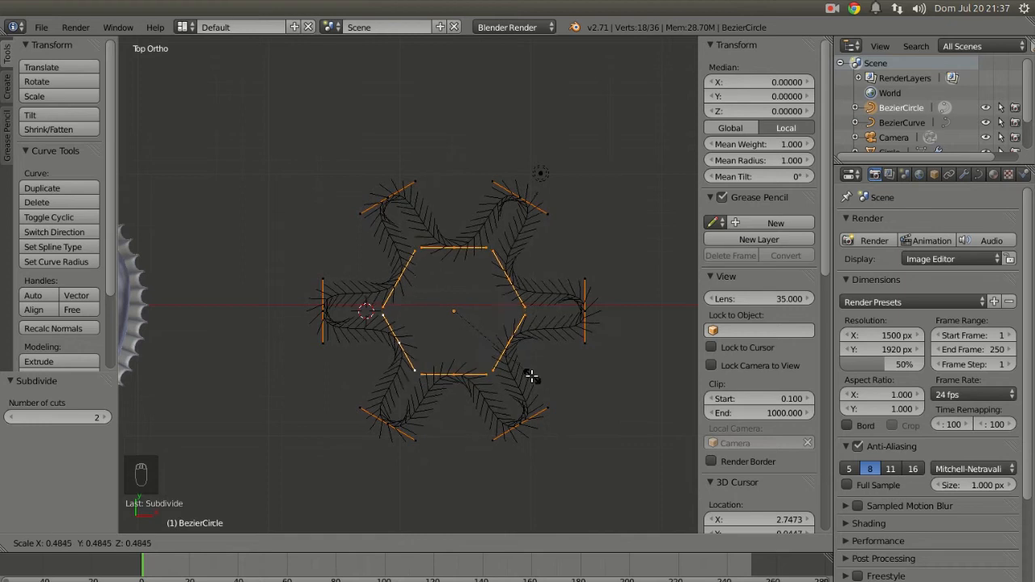
click(532, 372)
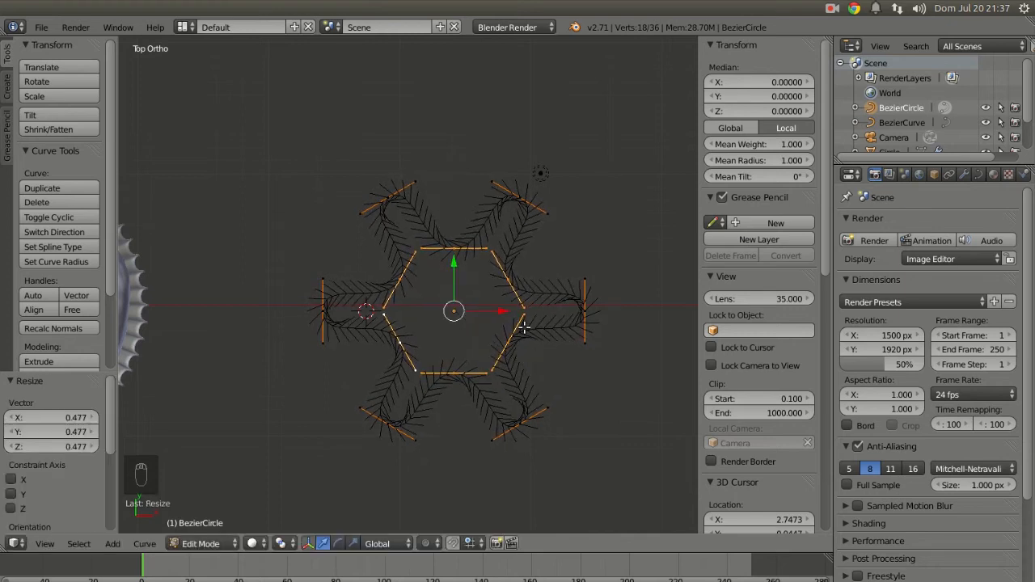
key(s)
click(573, 364)
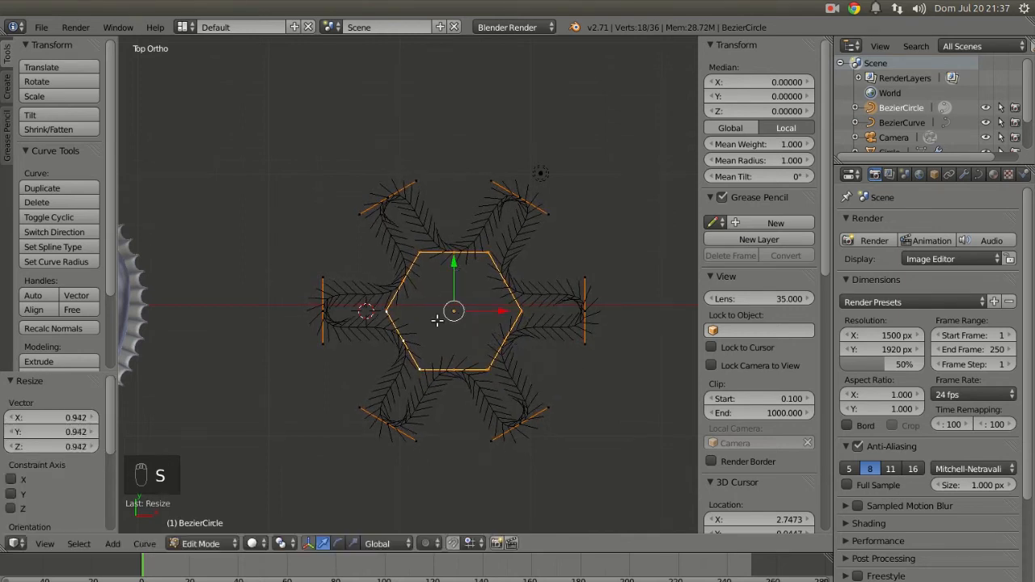
Select the six outer control points of the star and set the pivot point to Individual Origins
right_click(324, 310)
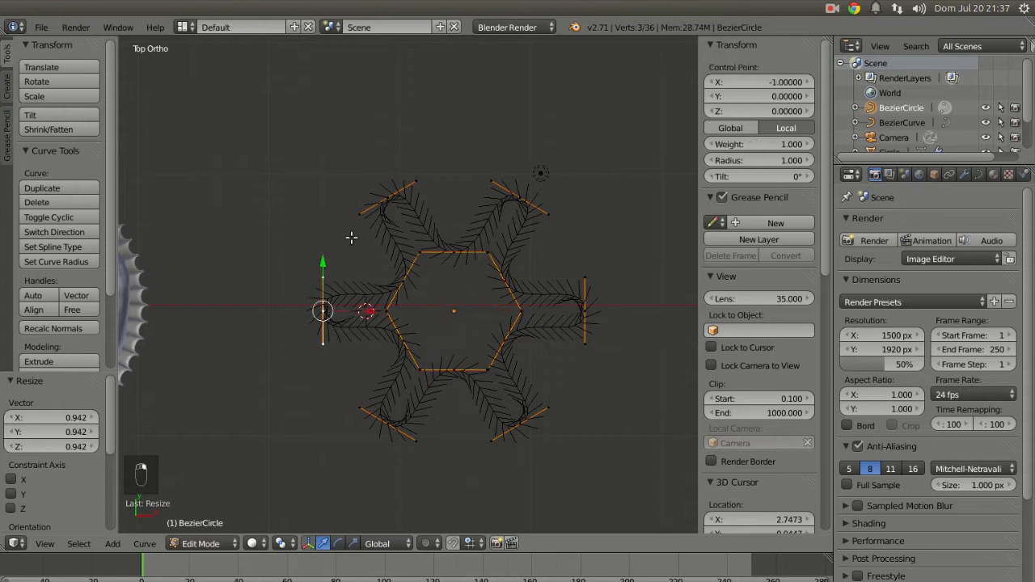
shift+right_click(389, 186)
shift+right_click(505, 180)
shift+right_click(595, 324)
shift+right_click(527, 424)
shift+right_click(393, 414)
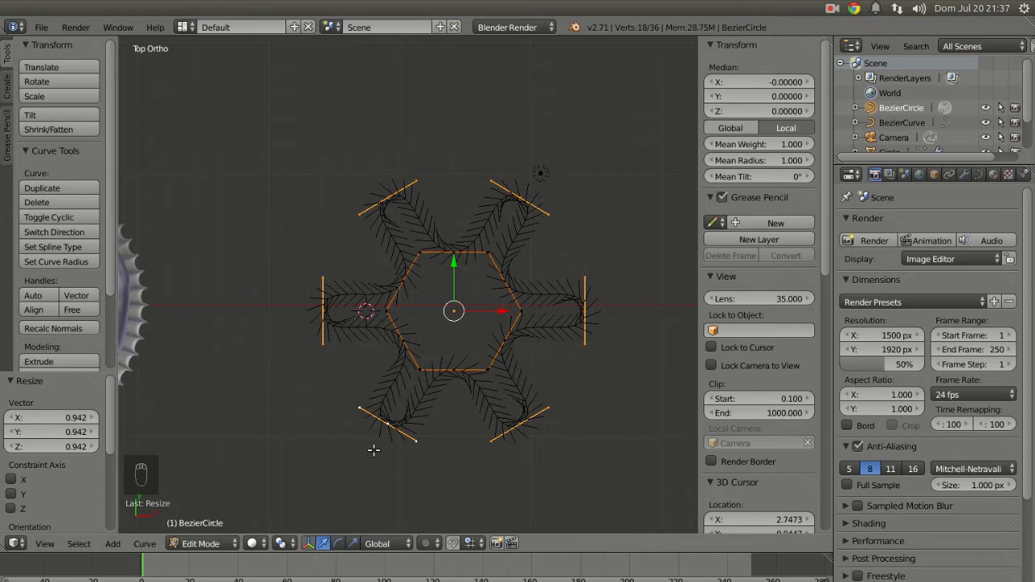
click(280, 543)
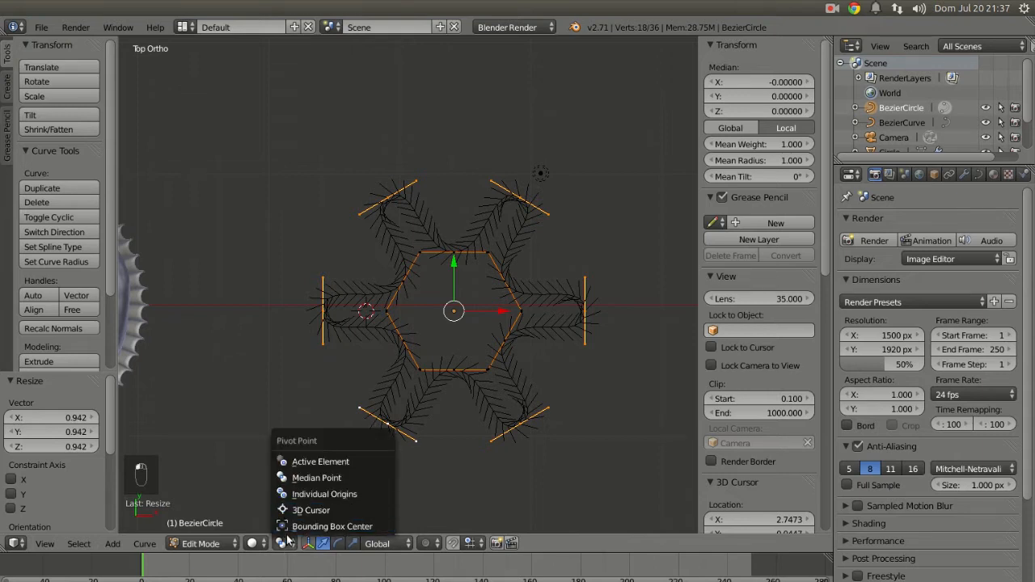
click(323, 496)
key(s)
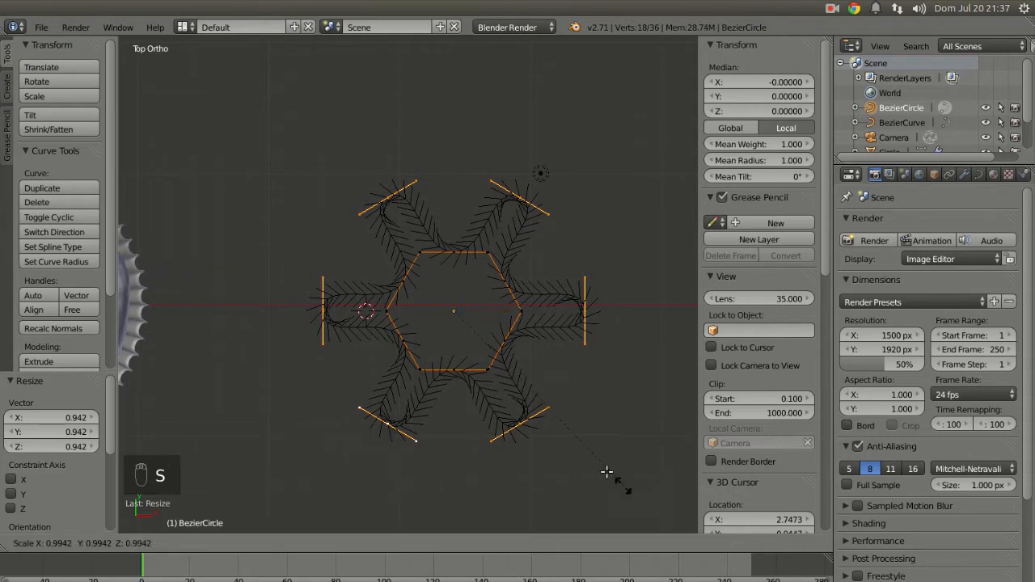
right_click(547, 409)
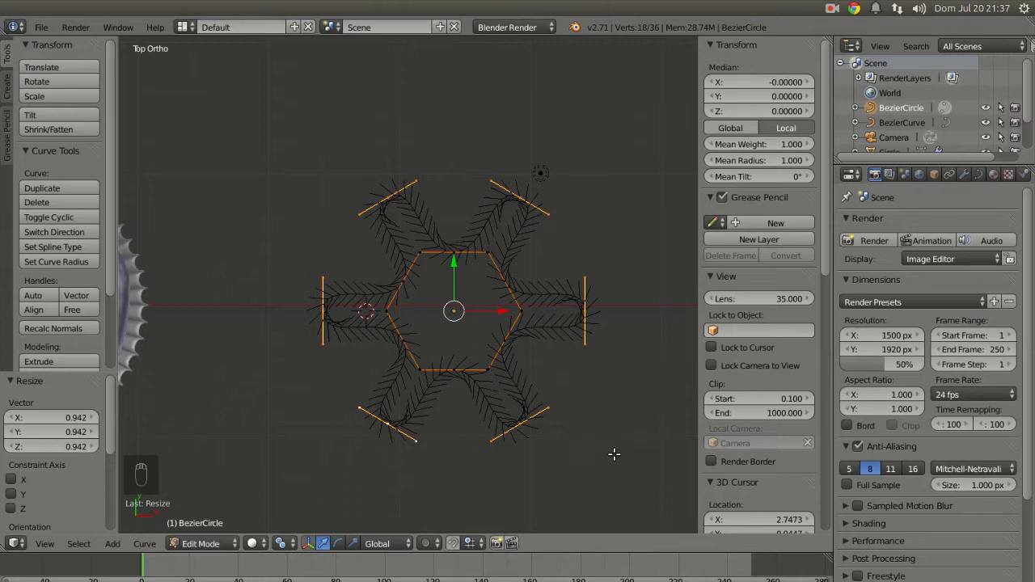
key(s)
right_click(573, 401)
Set the six outer points' handles to Free, scale them by about 0.71 and again by 0.561 into narrow tips, and leave Edit Mode
key(v)
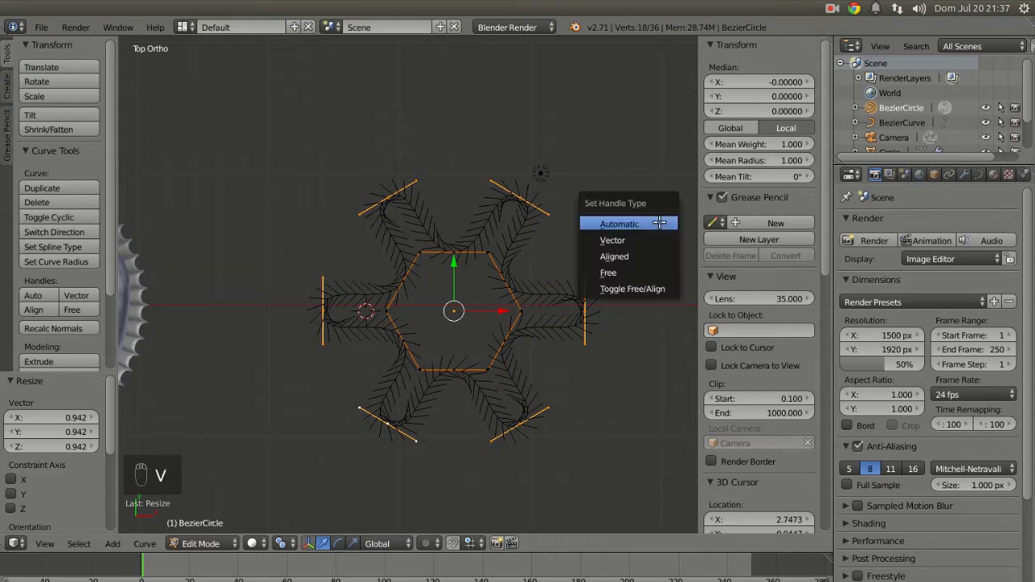
click(614, 273)
key(s)
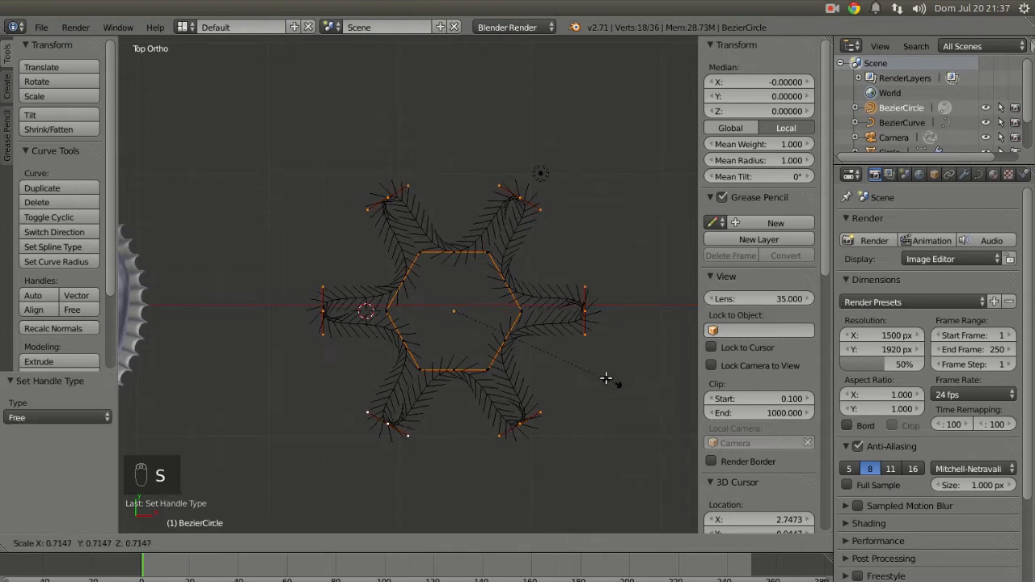
click(603, 377)
key(s)
click(559, 358)
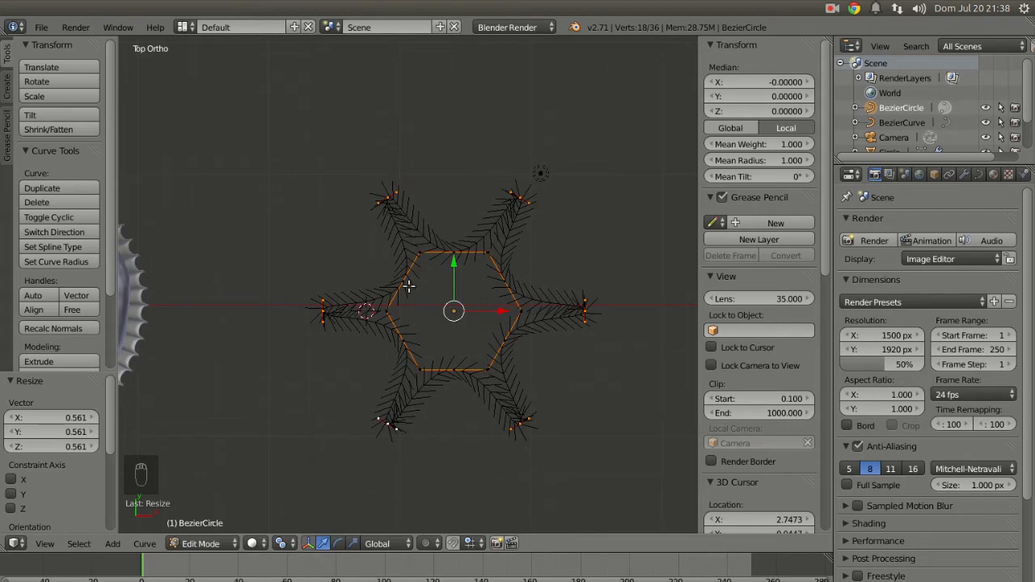
key(Tab)
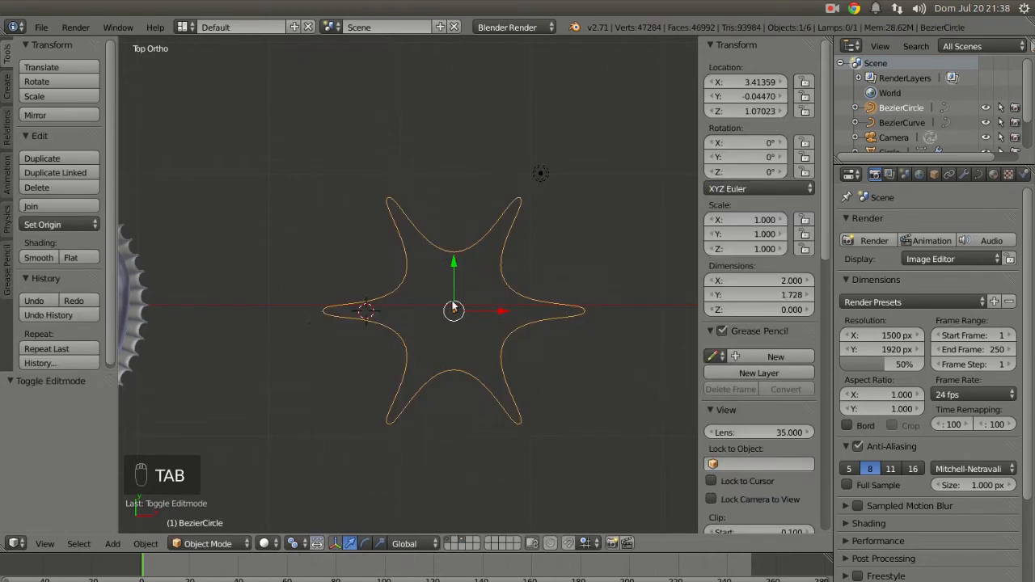
Rename the star-shaped curve object as glace_bevel
scroll(509, 334, down, 3)
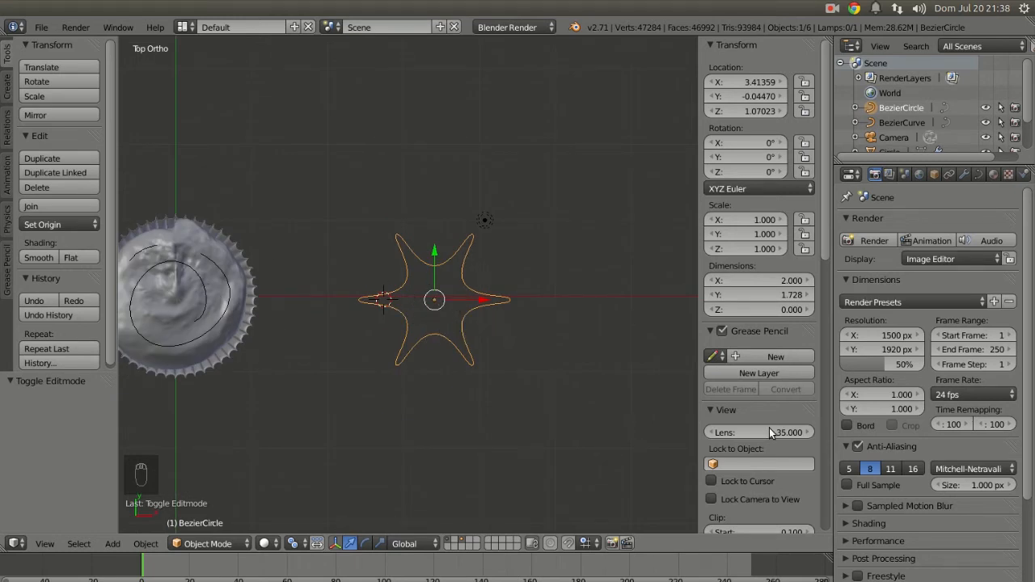
scroll(773, 421, down, 10)
scroll(745, 129, down, 2)
click(768, 319)
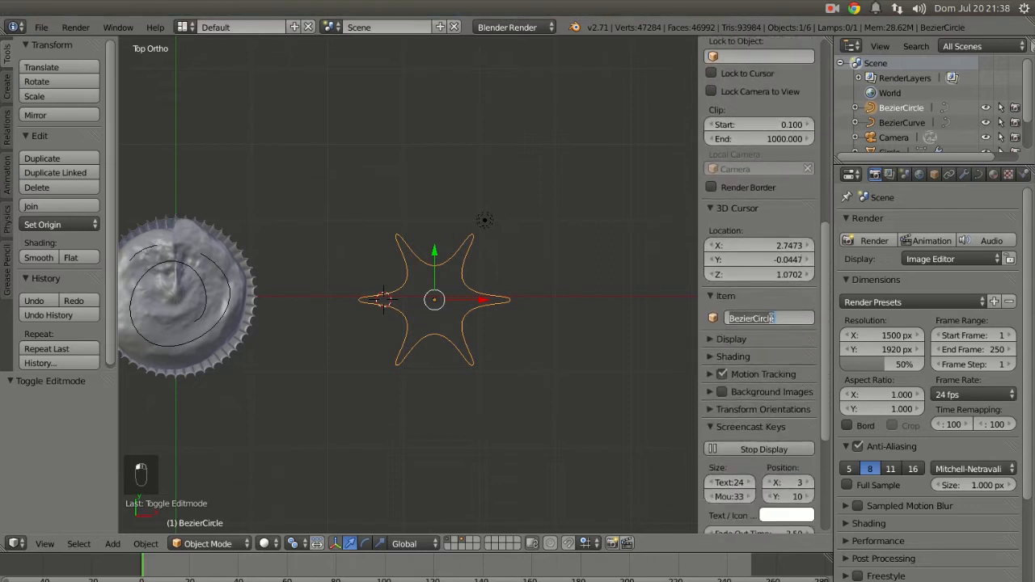
key(BackSpace)
text(glace_bevel)
key(Return)
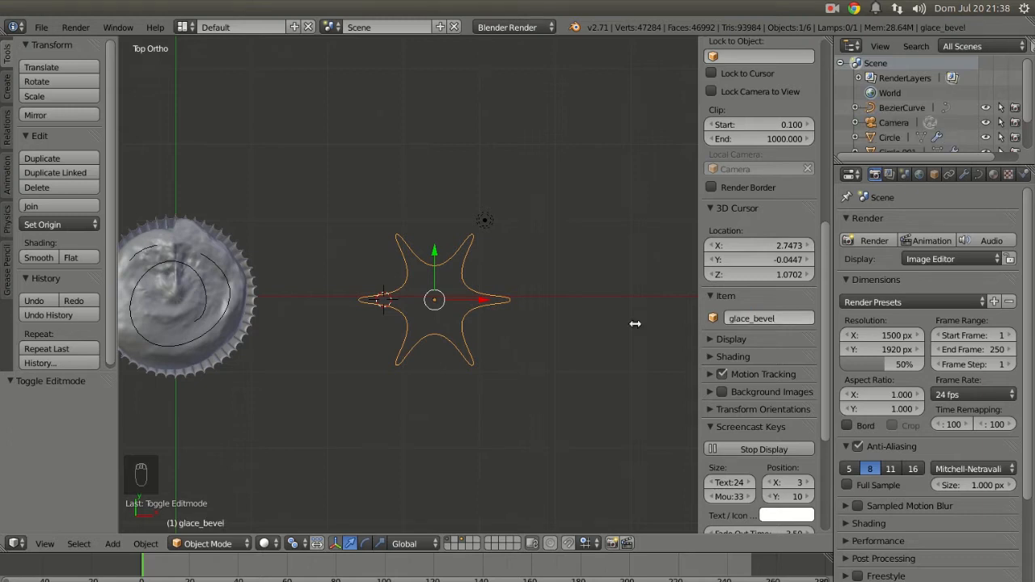
Select the spiral curve on the cupcake and rename it as glace
right_click(203, 297)
click(752, 318)
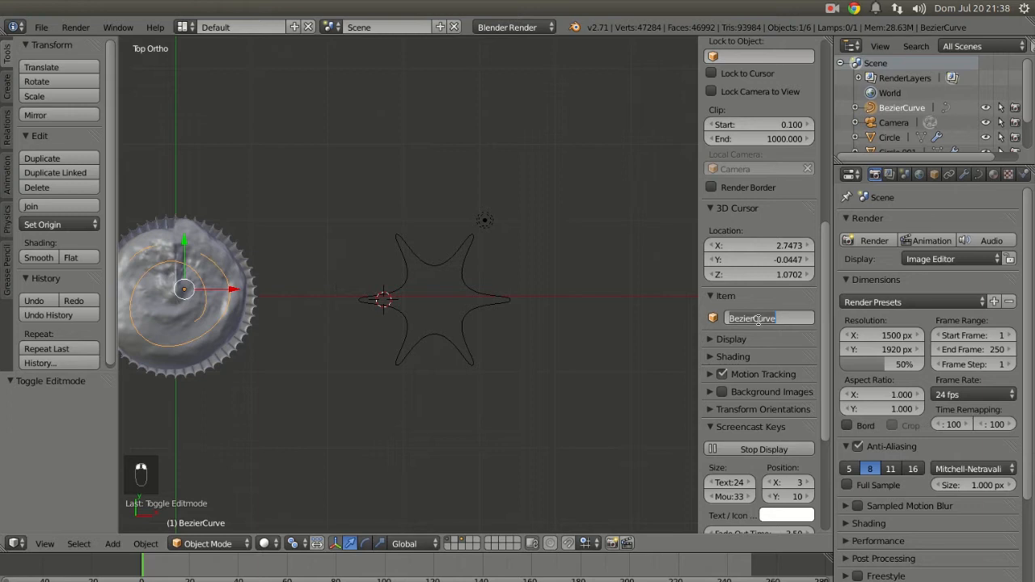
text(glace)
key(Return)
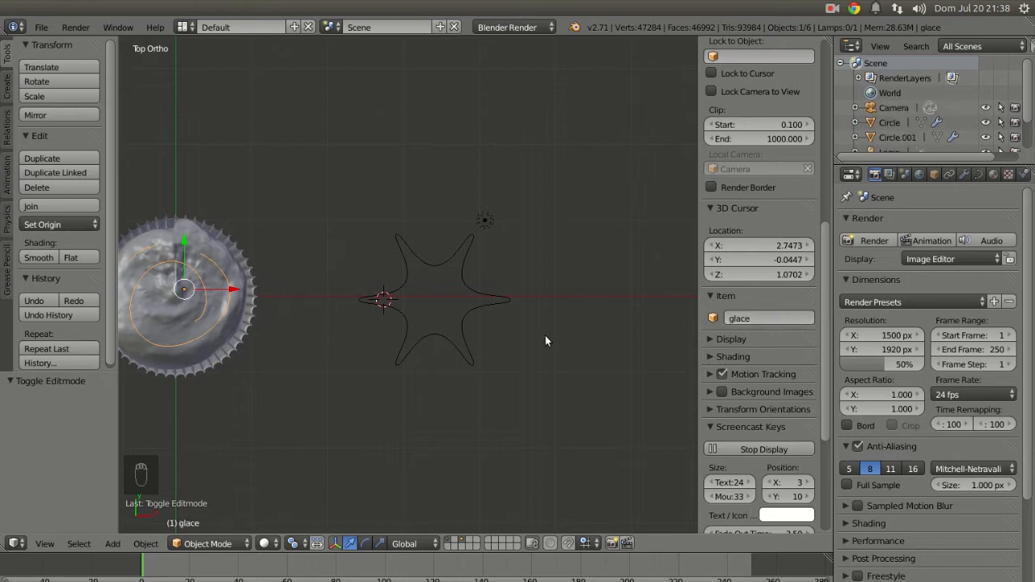
Assign glace_bevel as the bevel object of the glace spiral curve and inspect the resulting icing from several angles
middle_drag(425, 383, 475, 392)
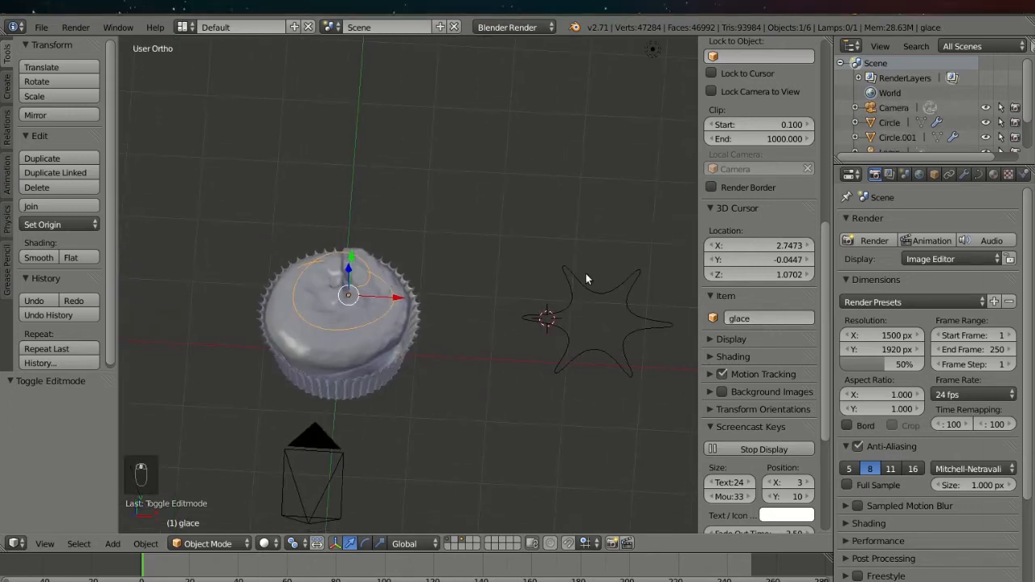
scroll(348, 319, up, 3)
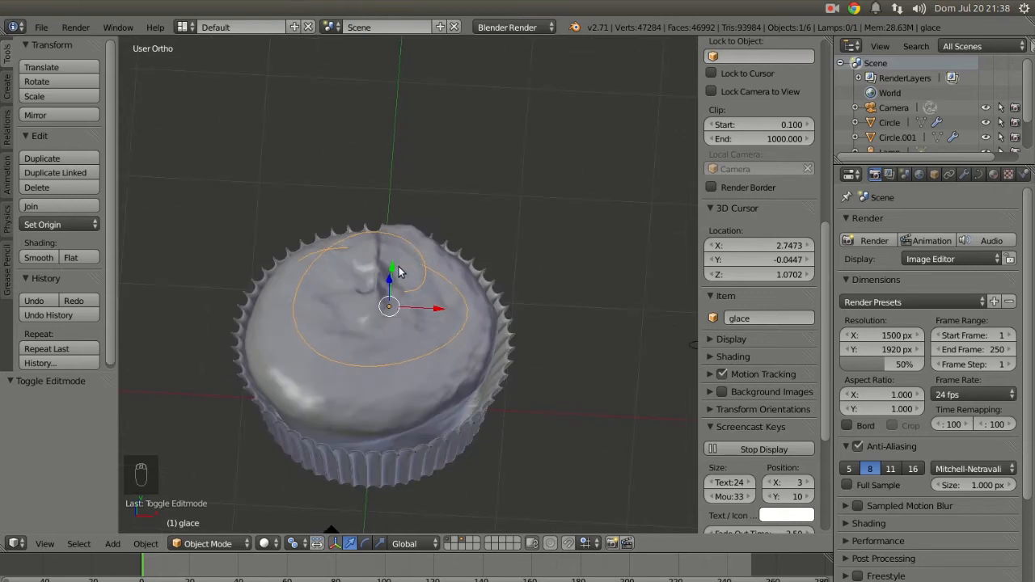
click(981, 175)
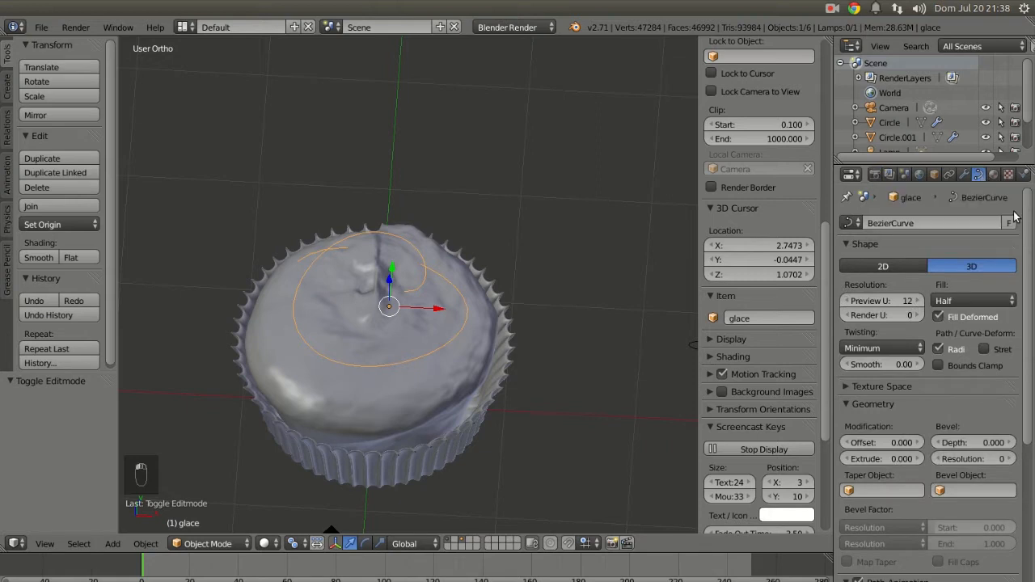
scroll(921, 313, down, 4)
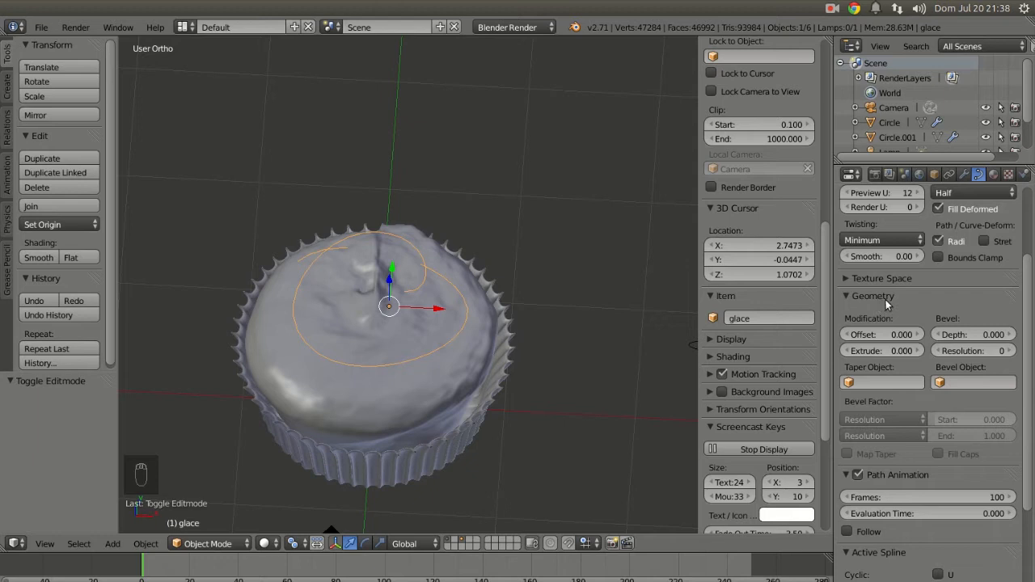
click(955, 383)
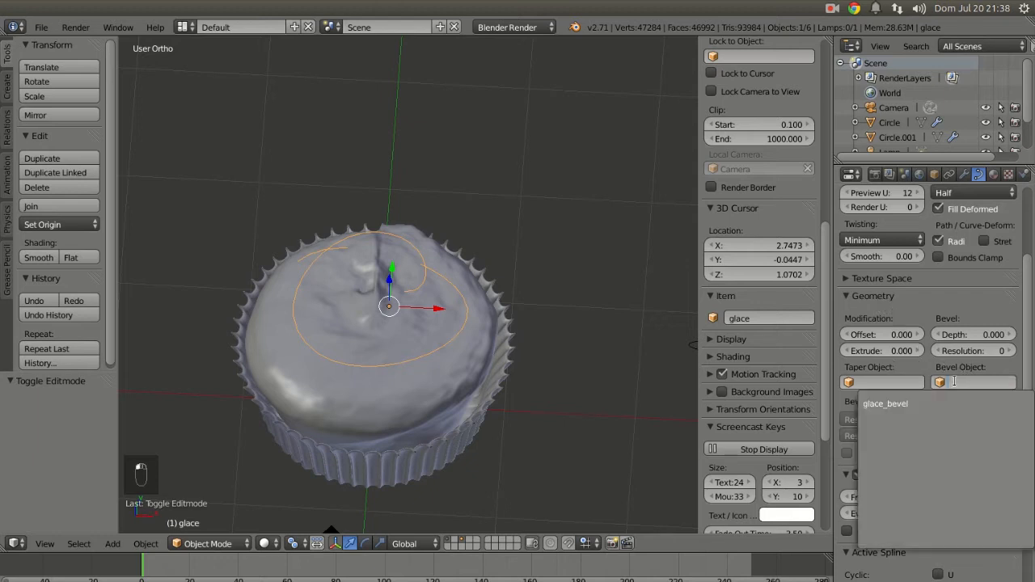
click(898, 405)
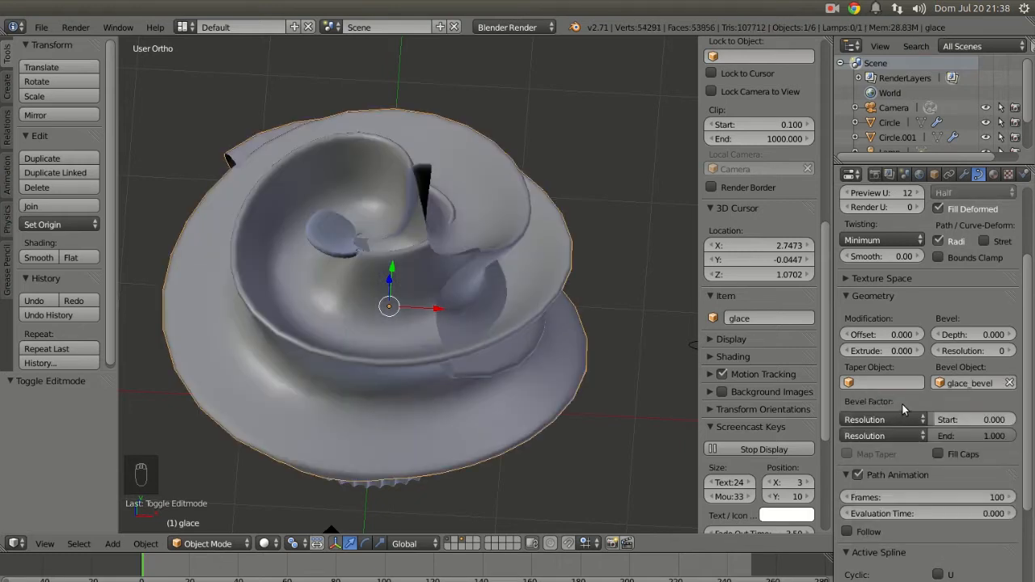
middle_drag(631, 303, 486, 361)
middle_drag(347, 274, 495, 305)
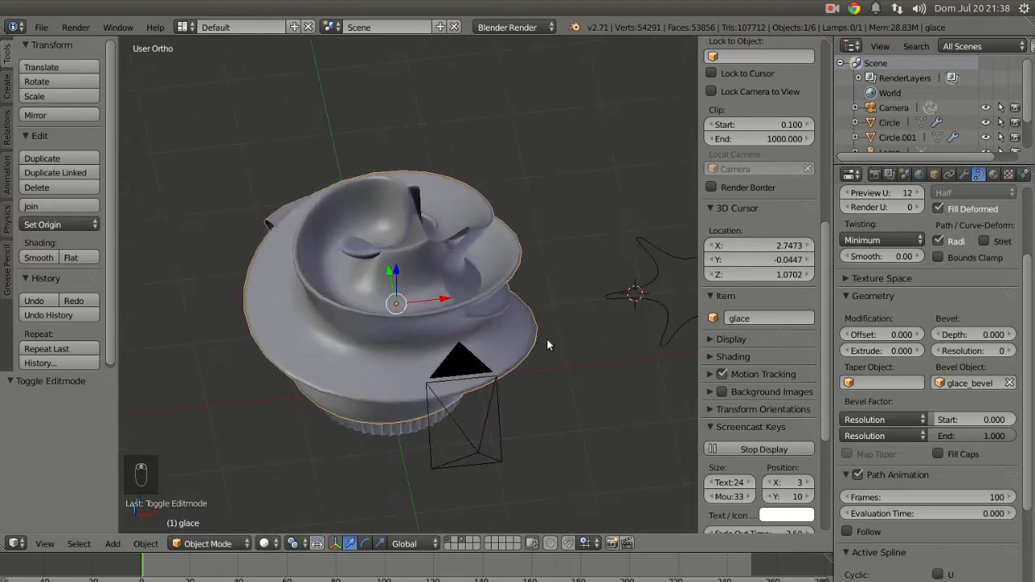
Select the glace_bevel star profile and scale it by 0.365 to make the icing ribbon thinner
middle_drag(488, 383, 440, 316)
scroll(472, 356, down, 3)
scroll(442, 315, up, 2)
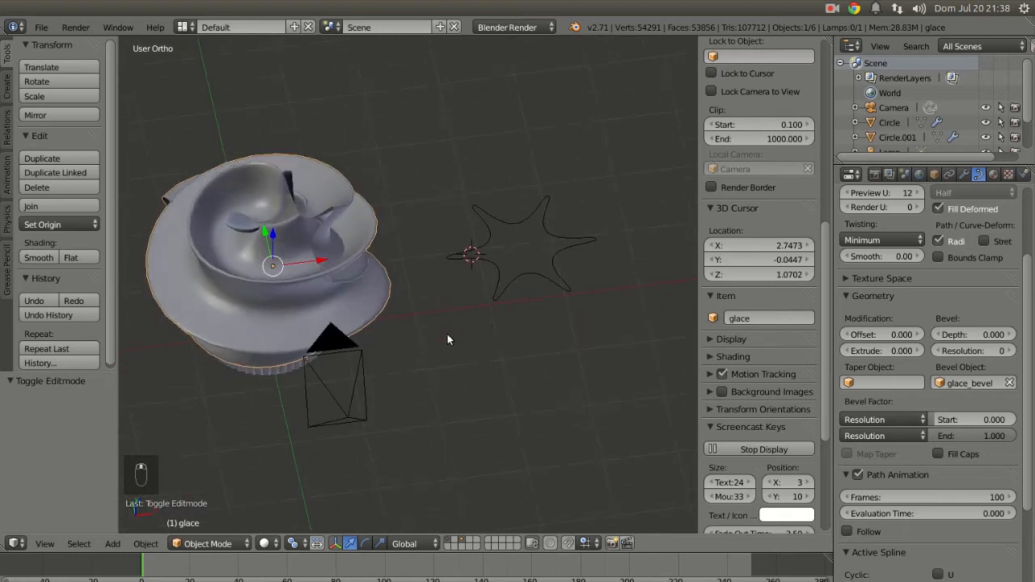
right_click(527, 282)
key(s)
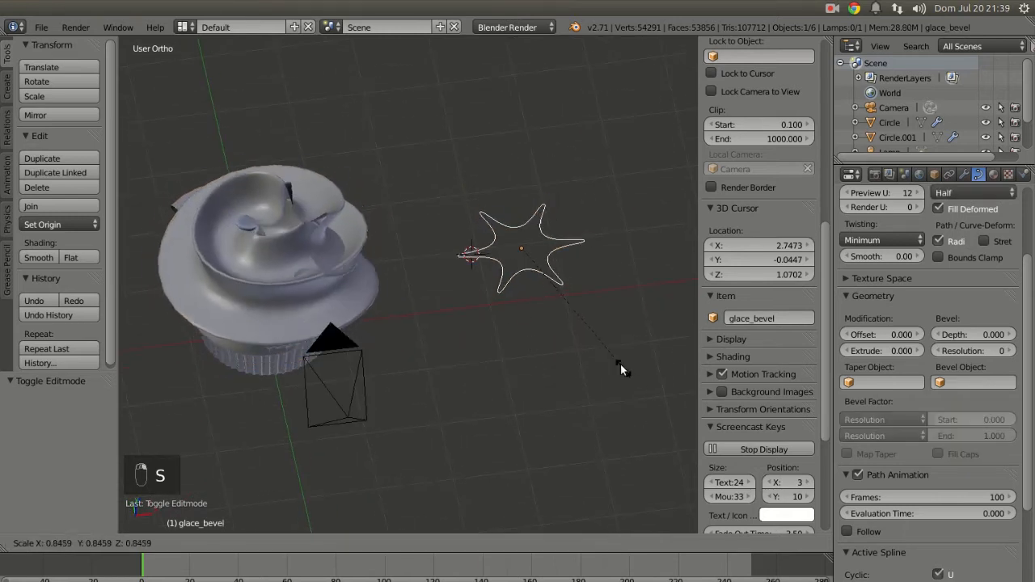
click(575, 289)
middle_drag(393, 294, 434, 308)
scroll(308, 344, down, 5)
shift+middle_drag(368, 350, 411, 352)
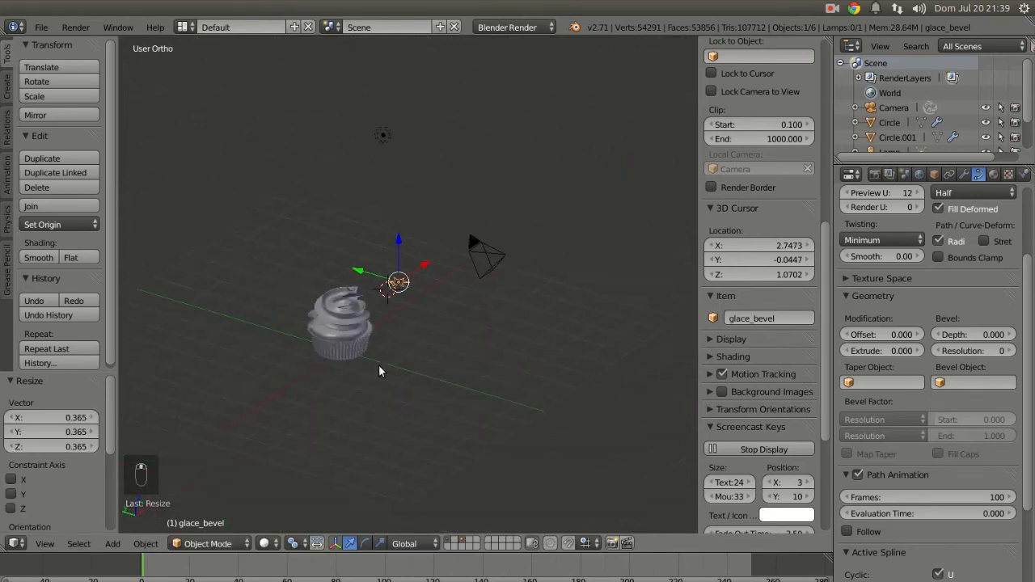
Split the 3D view into two side-by-side viewports, hide the tool shelf and properties region in both, and widen the first one
drag(6, 550, 383, 498)
key(t)
key(t)
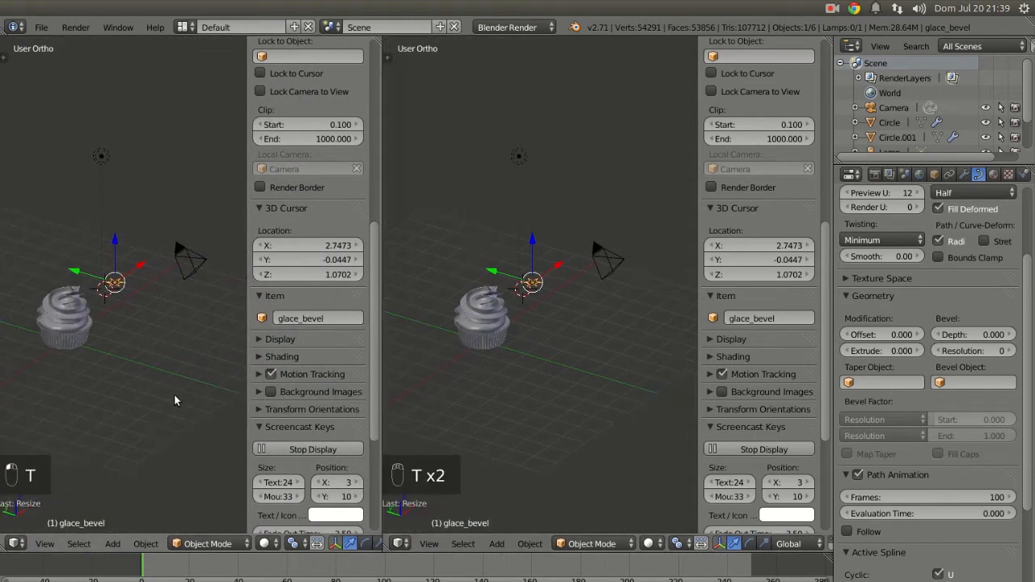
key(n)
key(n)
drag(381, 393, 443, 393)
mouse_move(219, 415)
middle_down()
mouse_move(263, 407)
mouse_move(230, 406)
middle_up()
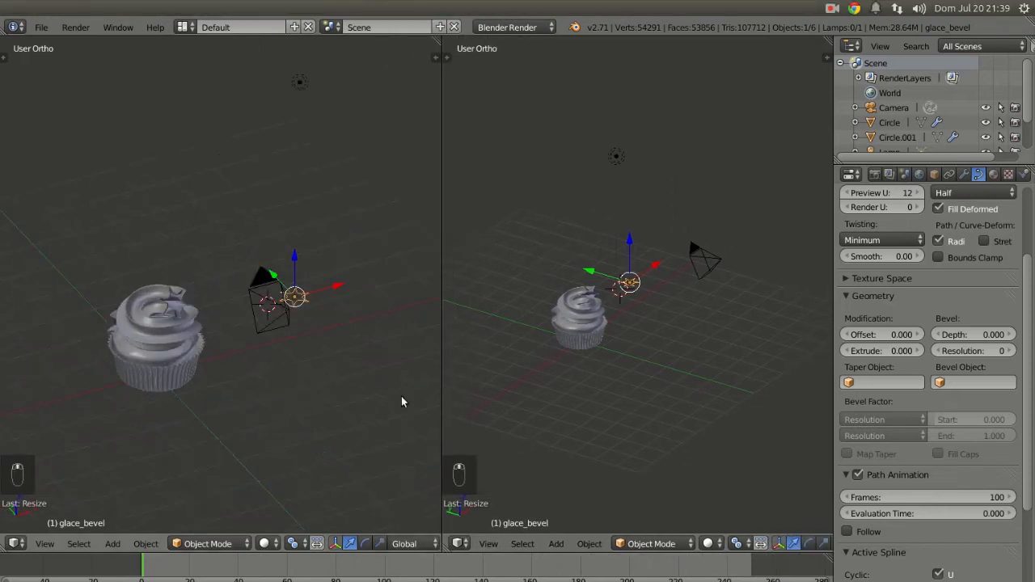
Show the camera view in the second viewport, narrow that viewport, and fit the cupcake in it
key(KP_0)
scroll(615, 279, up, 2)
drag(443, 281, 520, 281)
key(Home)
scroll(702, 302, up, 1)
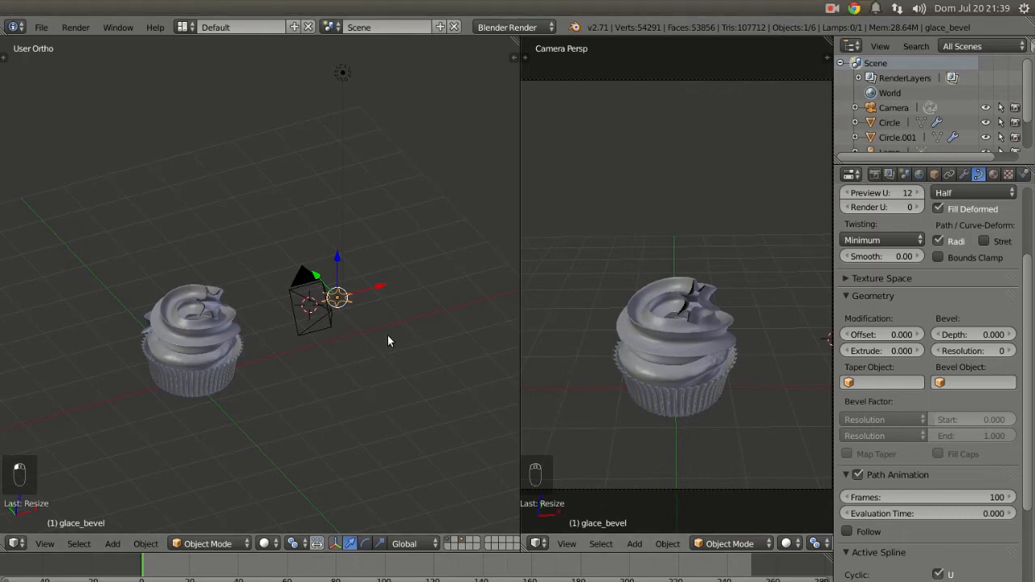
Scale the glace_bevel star profile down again by about 0.73
scroll(326, 359, up, 4)
middle_drag(395, 355, 367, 353)
shift+middle_drag(507, 373, 365, 338)
scroll(358, 391, up, 2)
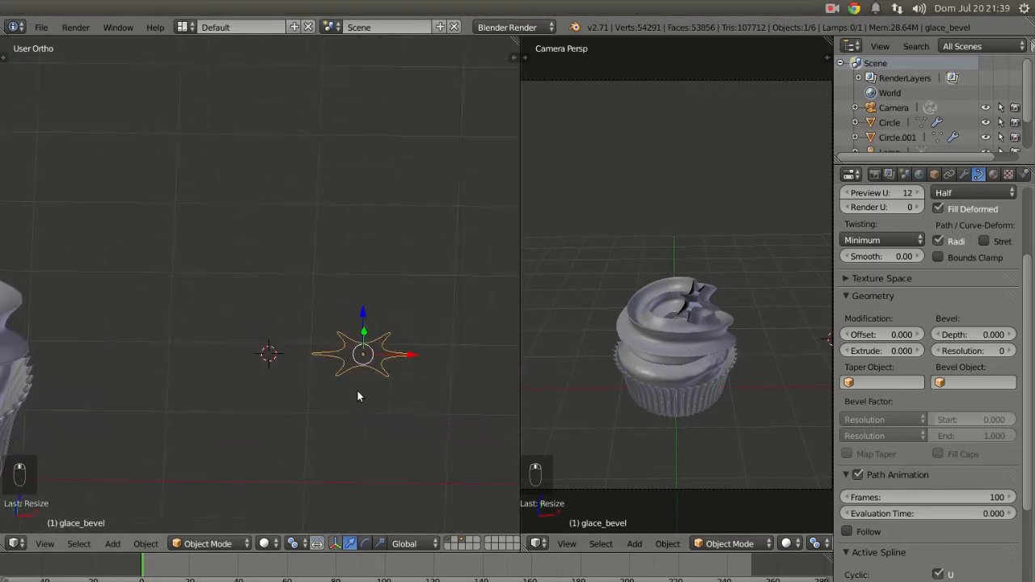
key(s)
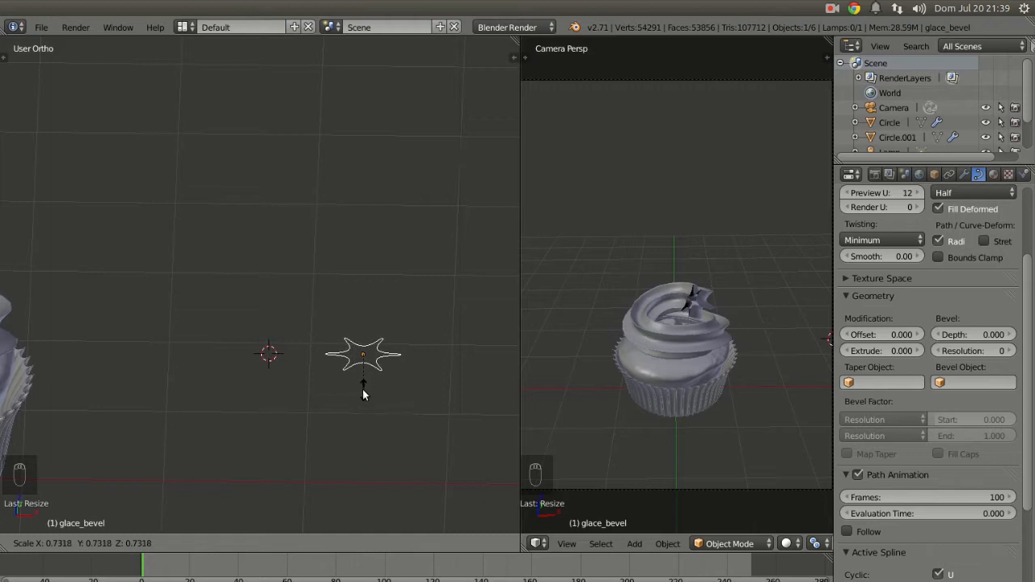
click(363, 395)
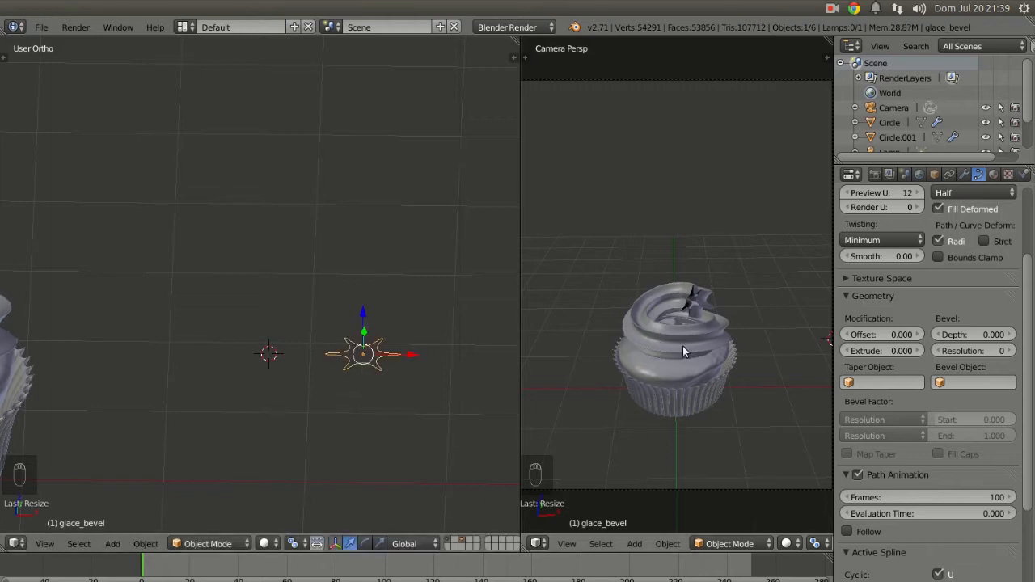
Enter Edit Mode on the glace spiral and move its front control point down and outward on the icing
shift+middle_drag(258, 375, 451, 357)
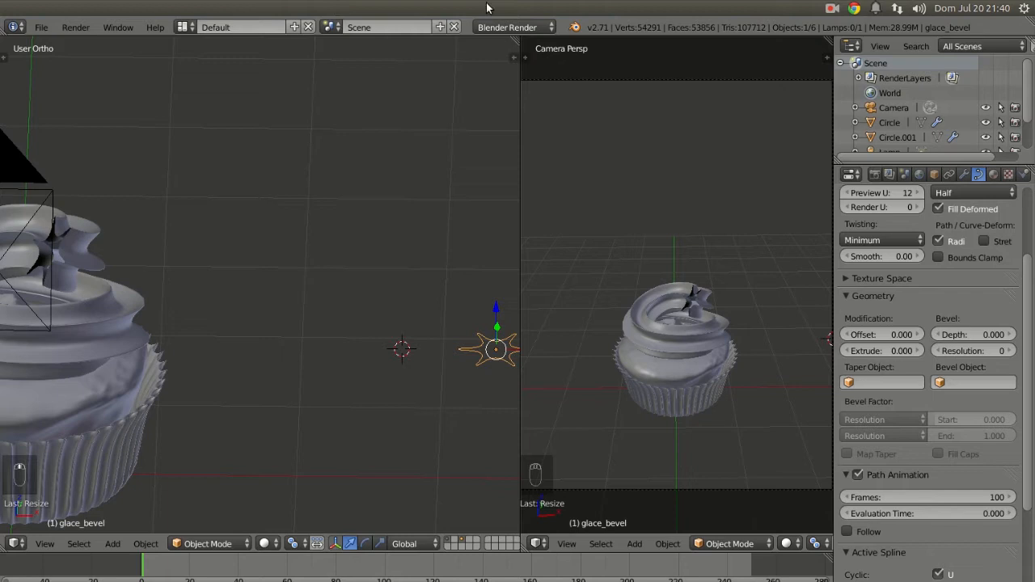
shift+middle_drag(287, 264, 490, 254)
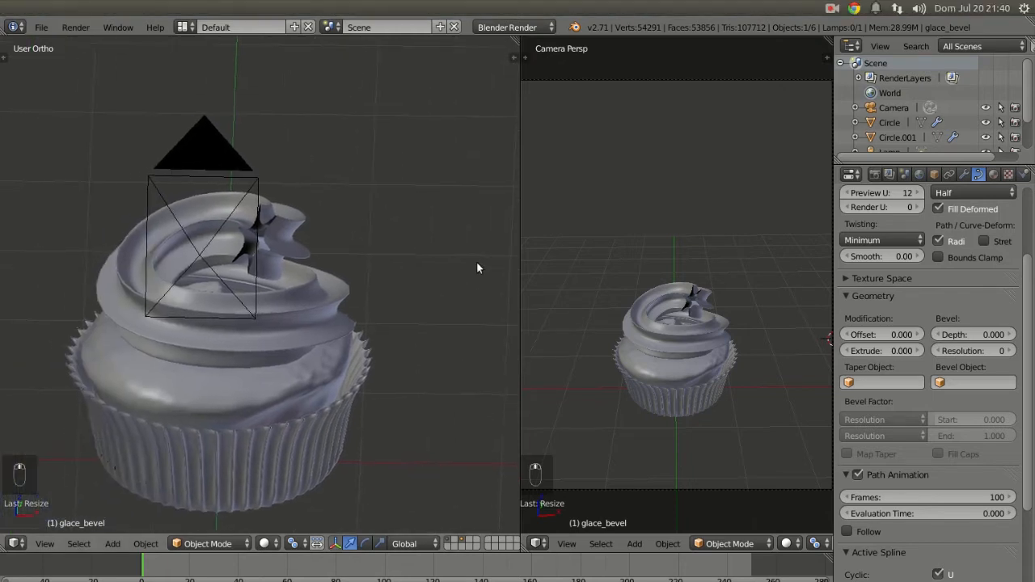
right_click(308, 316)
middle_drag(228, 250, 256, 305)
key(Tab)
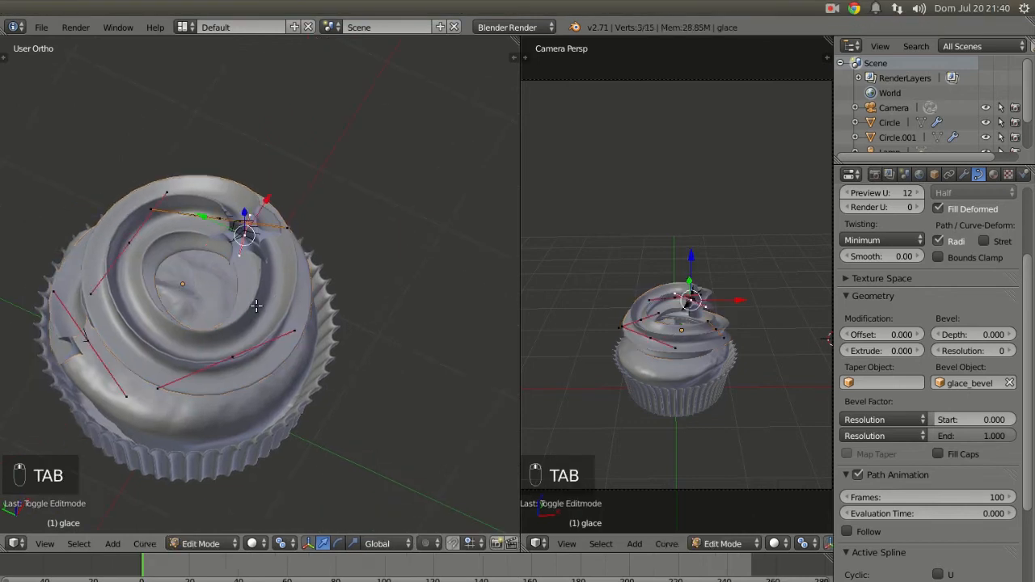
key(g)
click(257, 365)
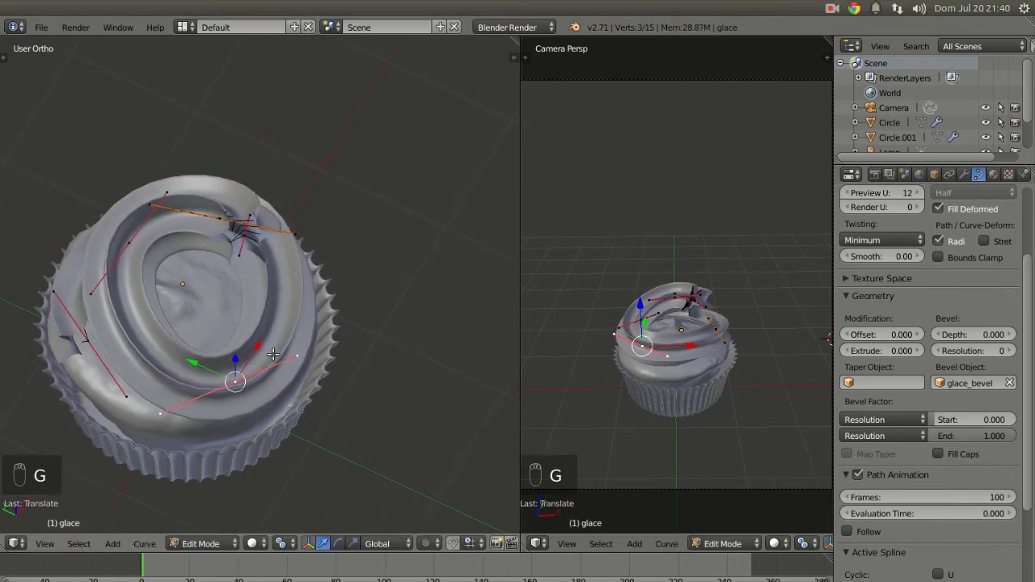
Pull one handle of the spiral's side control point outward by about 0.36 to round the coil
middle_drag(257, 365, 344, 449)
right_click(328, 325)
key(s)
right_click(338, 334)
key(g)
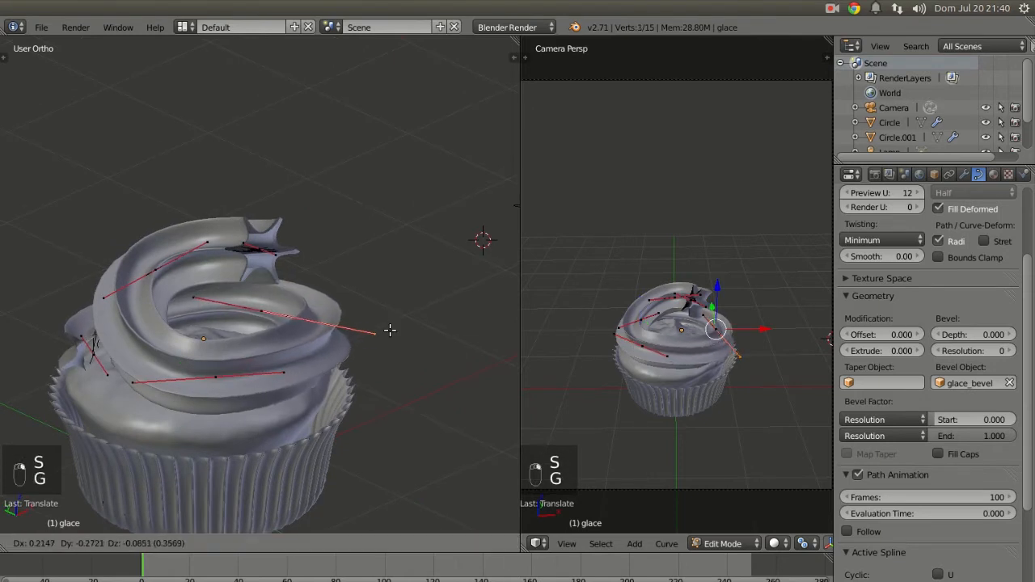
click(390, 330)
middle_drag(385, 324, 367, 290)
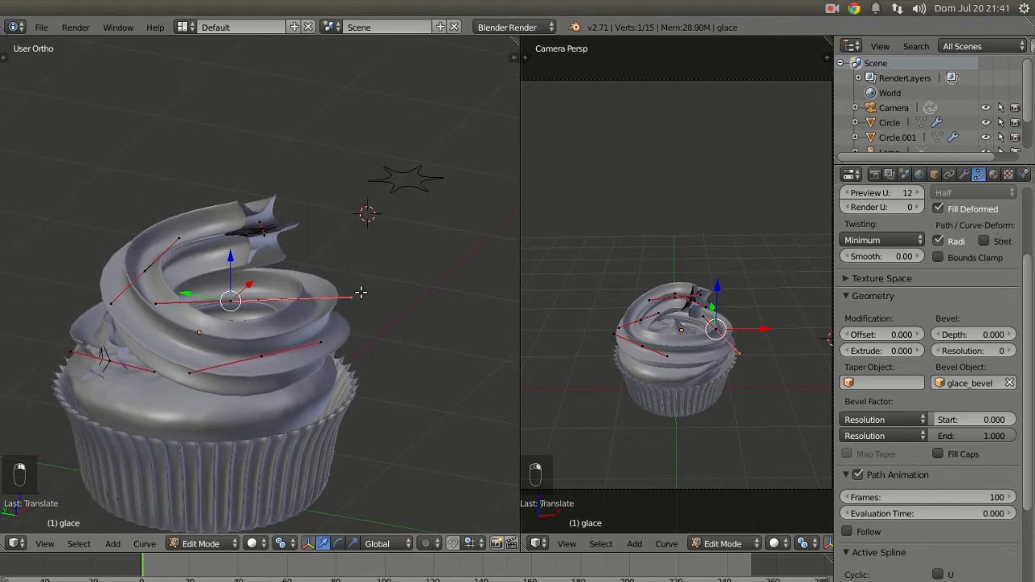
Reposition the handle at the start of the spiral's lowest coil and lower the control point on its upper coil
right_click(174, 364)
key(g)
click(164, 379)
middle_drag(163, 380, 289, 235)
right_click(204, 254)
key(g)
click(196, 272)
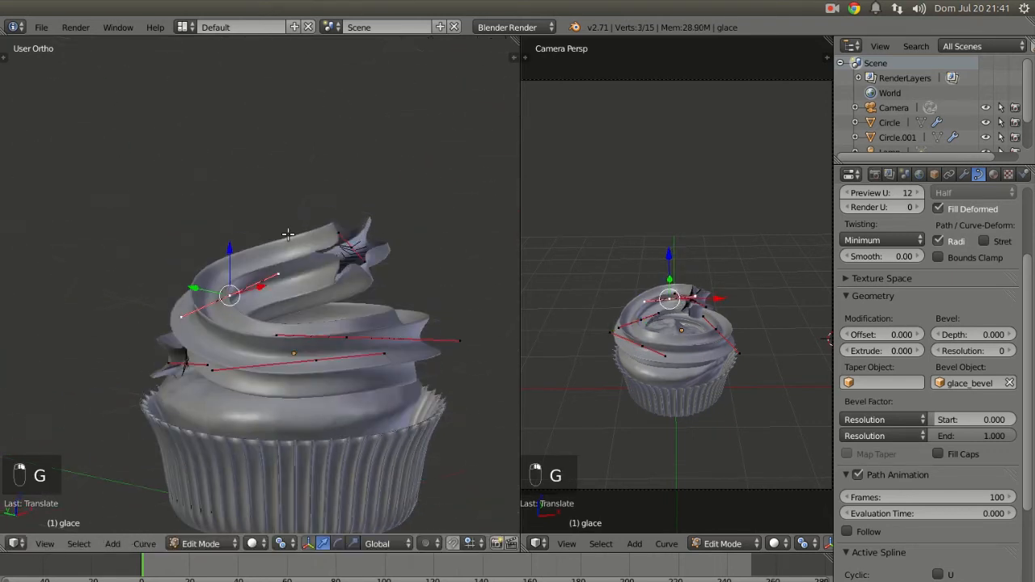
Lower the spiral's upper end point and, in top view, move it outward to widen the last coil
right_click(358, 243)
key(g)
click(367, 261)
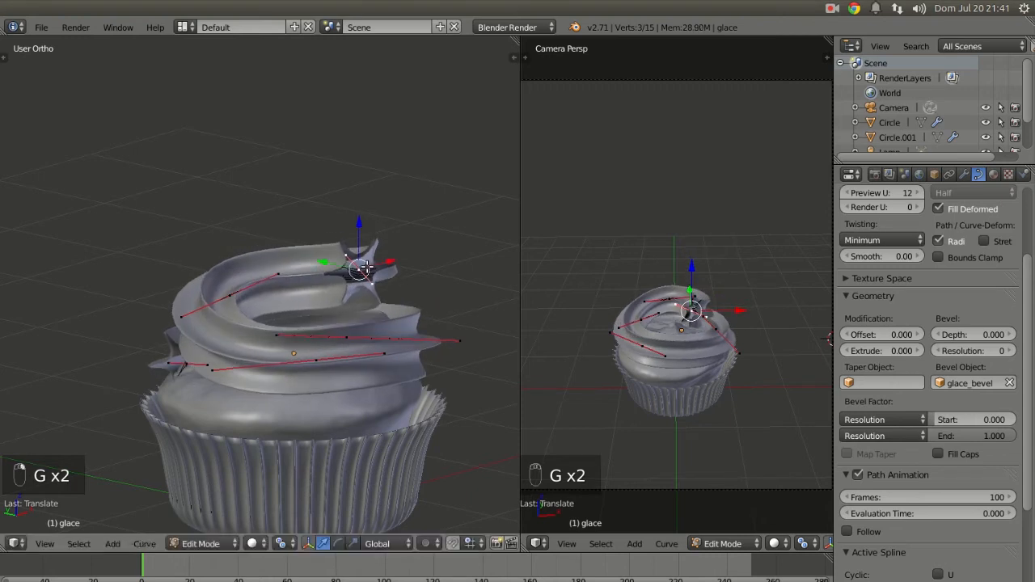
key(KP_7)
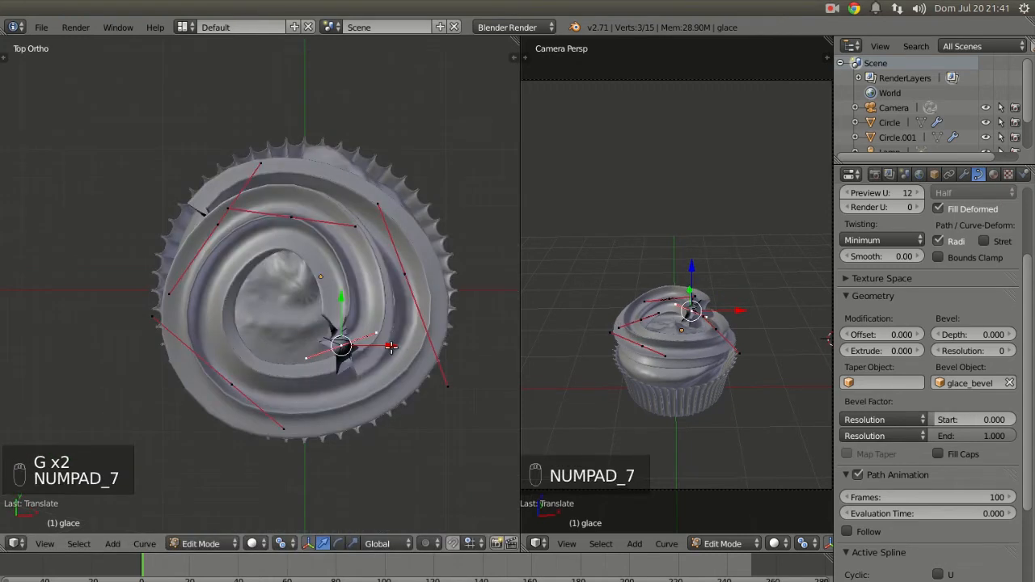
key(g)
click(414, 327)
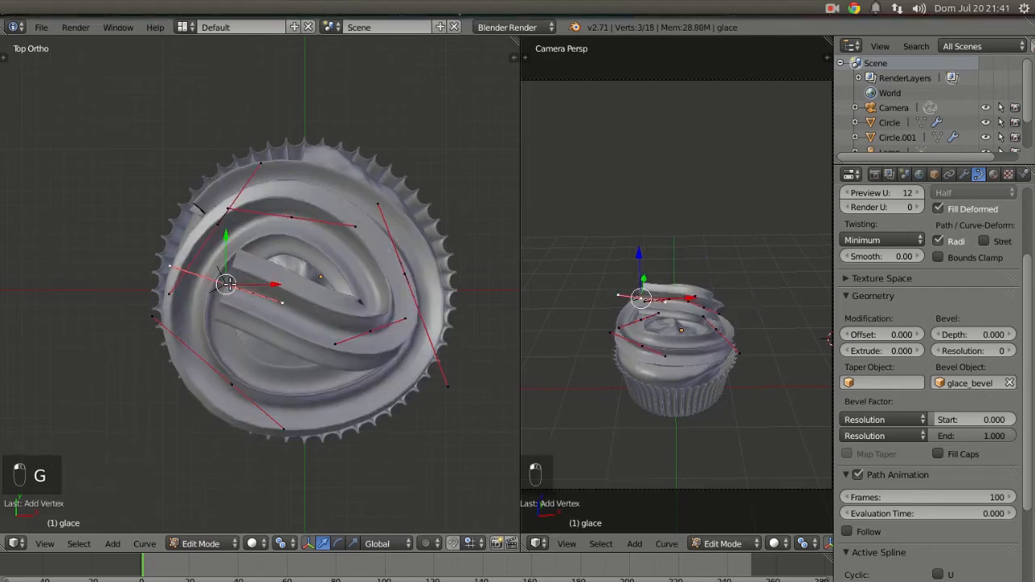
Extend the spiral with a new end point across the top coil and swing its handle to continue the curve
right_click(283, 302)
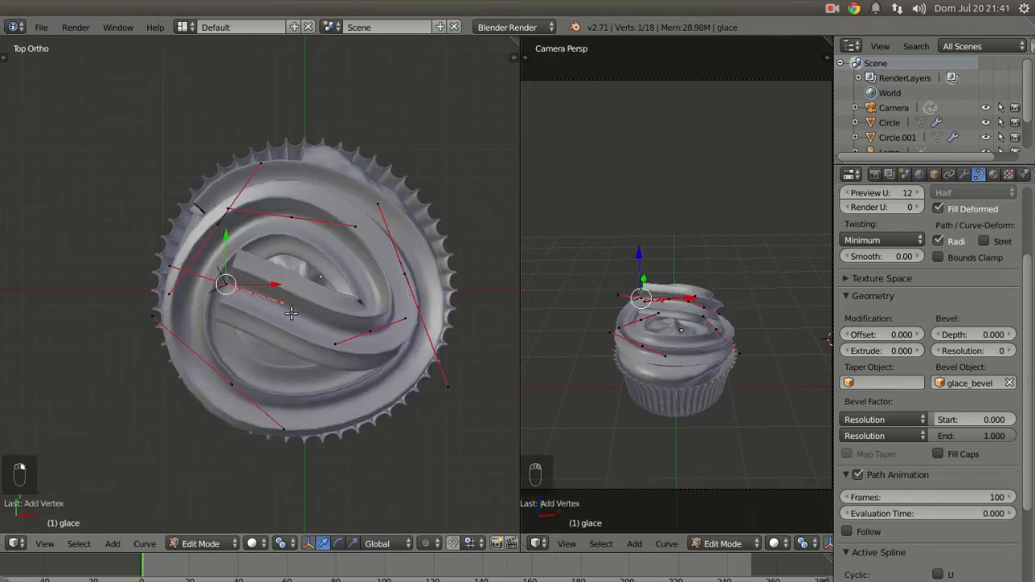
key(g)
click(253, 362)
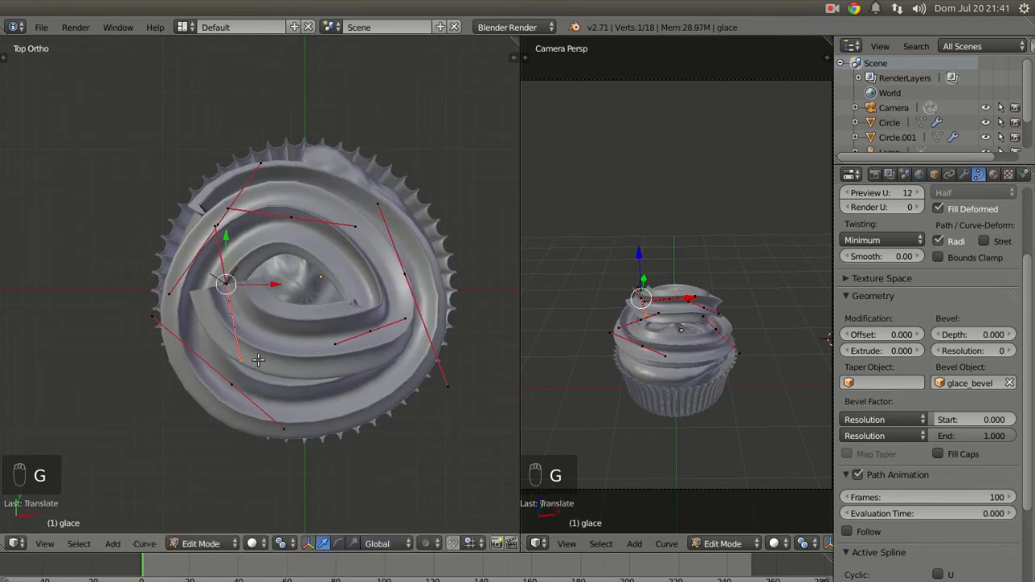
Rotate the control point just before the spiral's end and lower it onto the coil beneath
middle_drag(329, 337, 428, 332)
right_click(374, 310)
key(r)
click(429, 331)
key(g)
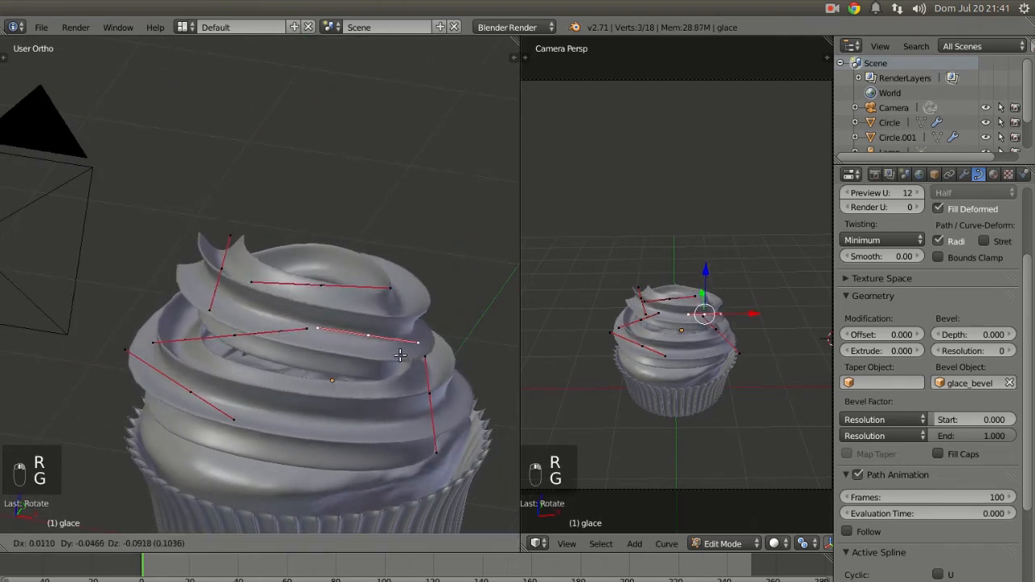
click(393, 363)
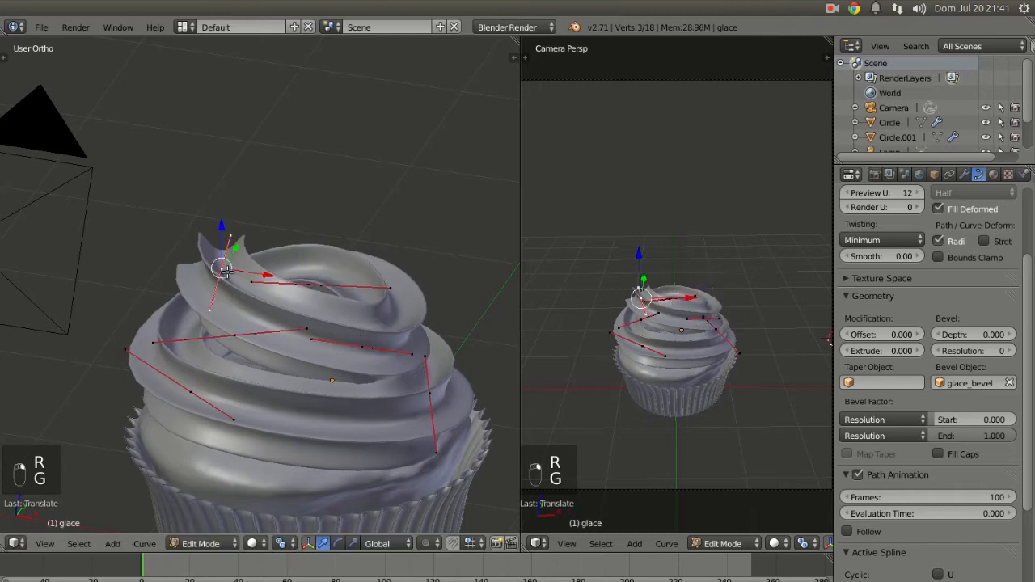
Lower the spiral's upper end point toward the coil below it
right_click(227, 272)
key(g)
click(217, 286)
middle_drag(216, 286, 222, 326)
key(g)
right_click(206, 340)
Adjust the spiral's uppermost control points from several angles to seat the top coil on the icing
right_click(191, 335)
key(g)
click(212, 327)
middle_drag(232, 346, 275, 316)
key(g)
click(270, 342)
middle_drag(386, 313, 262, 245)
key(g)
click(328, 348)
Add a tip point above the spiral's end and rotate its handles to point upward
right_click(203, 327)
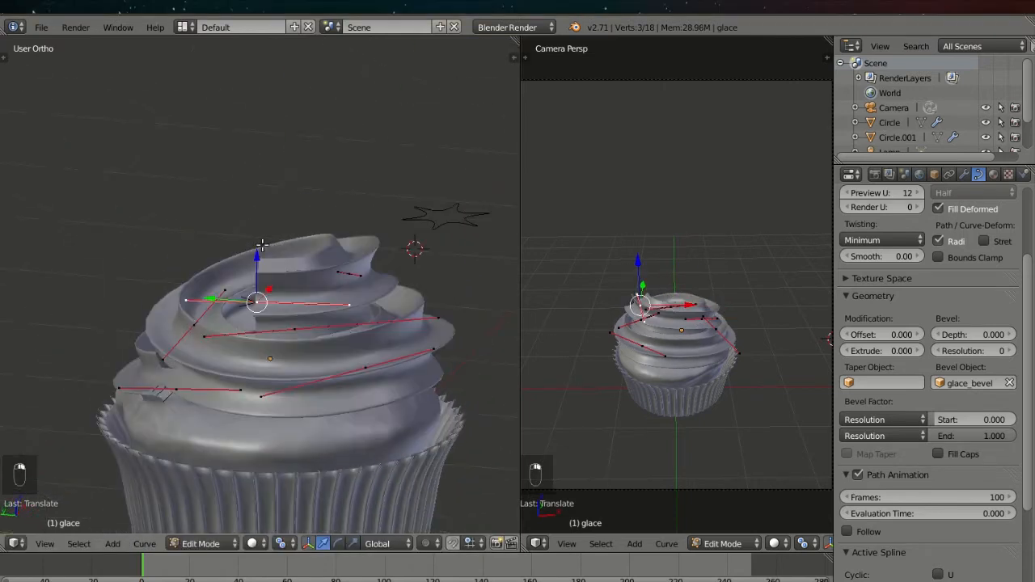
ctrl+click(194, 224)
key(r)
click(303, 296)
Move the handle of the control point below the tip to smooth the bend into the raised end
middle_drag(329, 322, 202, 295)
right_click(202, 295)
key(g)
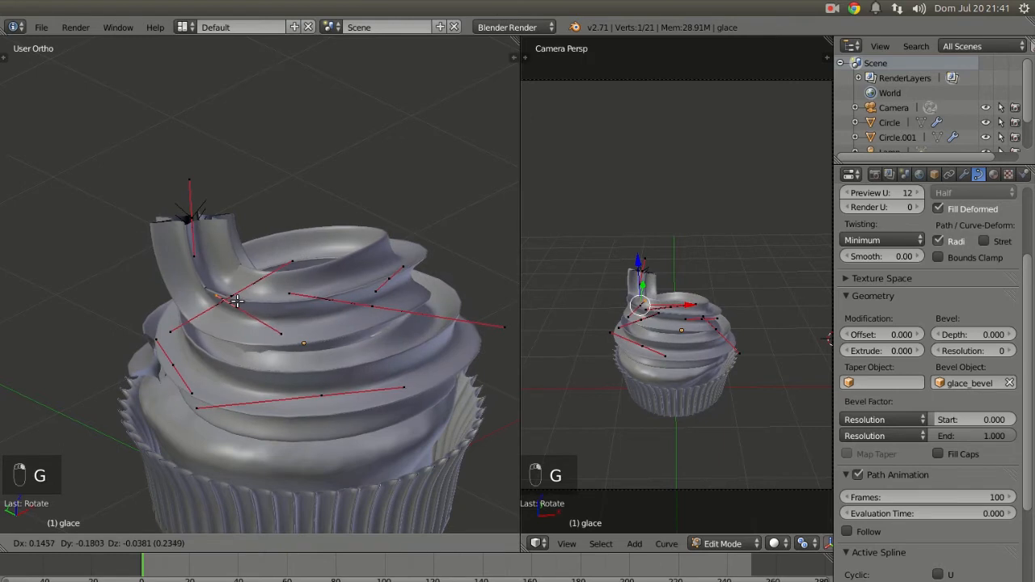
click(235, 304)
key(g)
click(302, 314)
Select the raised tip point and move it inward toward the centre of the icing, checking it in the camera view
right_click(209, 218)
middle_drag(364, 246, 348, 269)
scroll(671, 259, up, 4)
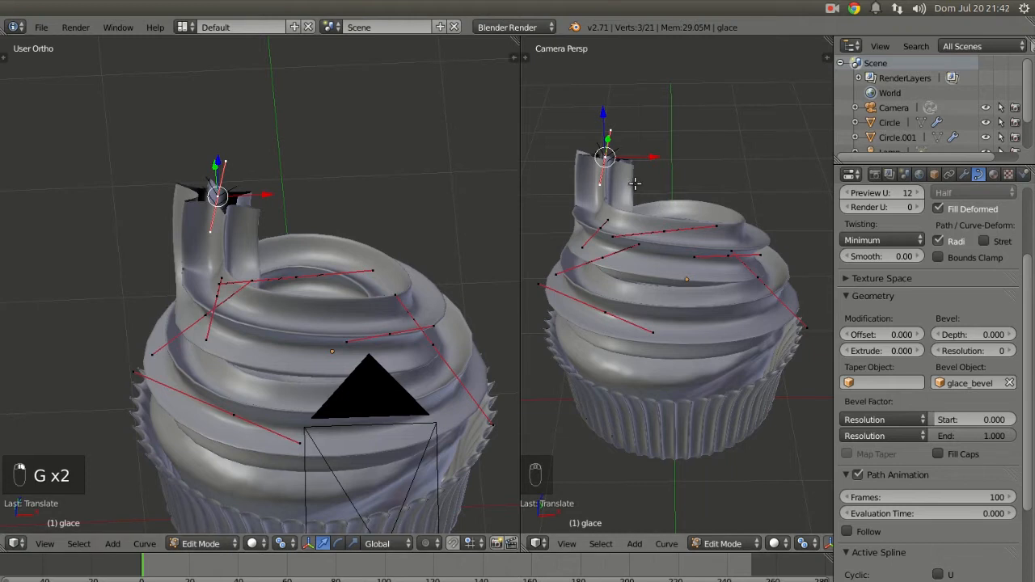
key(g)
click(681, 215)
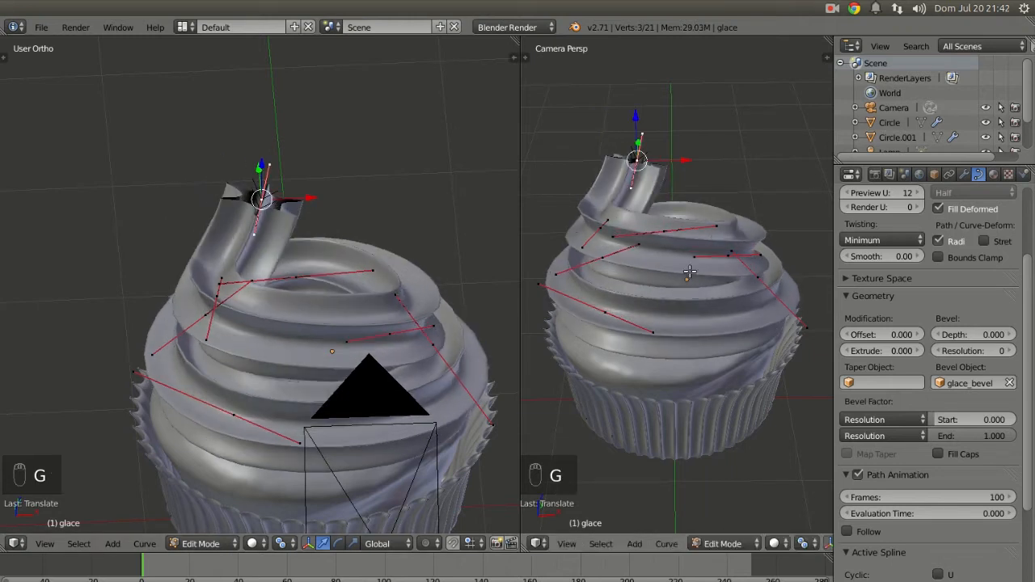
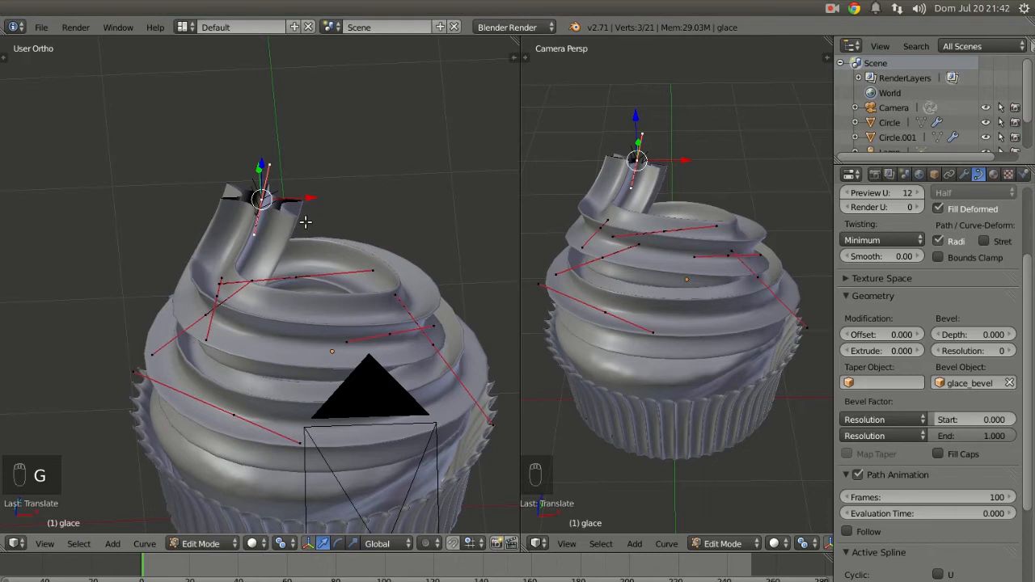
Shrink the curve radius at the tip point until the icing tapers to a sharp peak
key(alt+s)
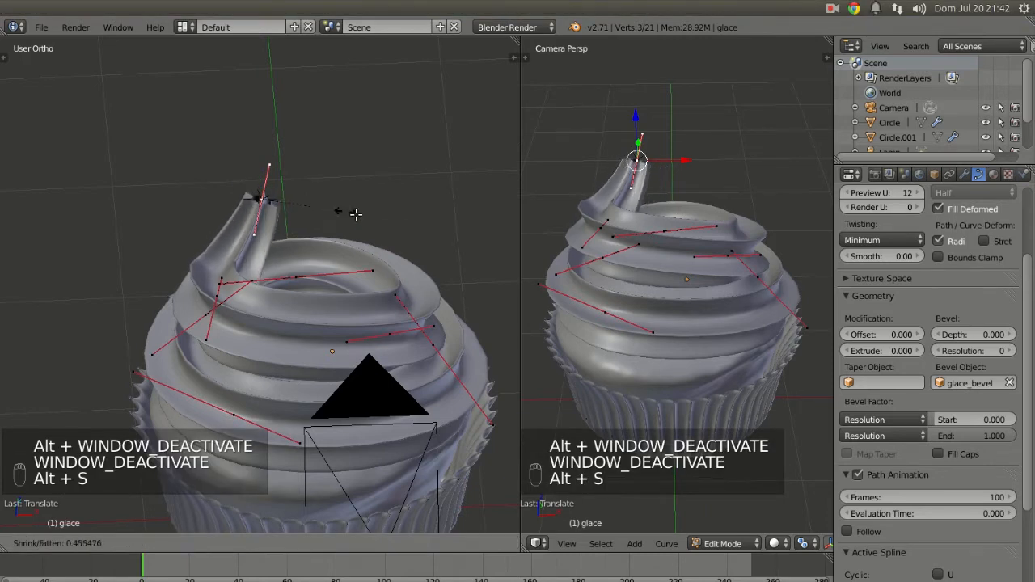
click(271, 202)
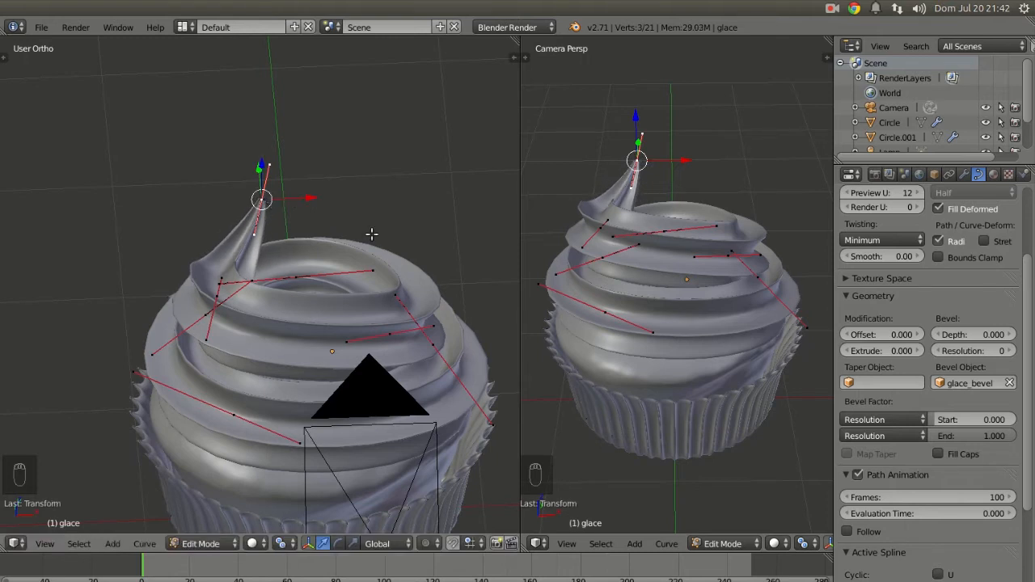
key(alt+s)
click(336, 216)
key(alt+s)
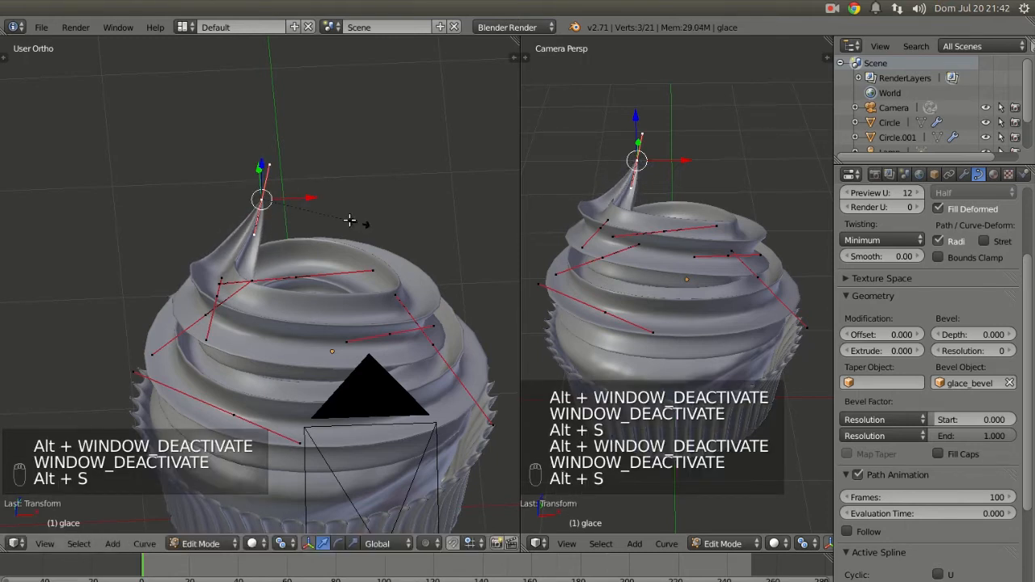
click(292, 204)
Reposition the control points beneath the peak to blend the tip into the top coil
middle_drag(296, 218, 305, 170)
right_click(245, 238)
middle_drag(267, 229, 279, 224)
scroll(279, 224, up, 3)
middle_drag(392, 236, 324, 226)
key(g)
click(284, 233)
right_click(236, 228)
key(g)
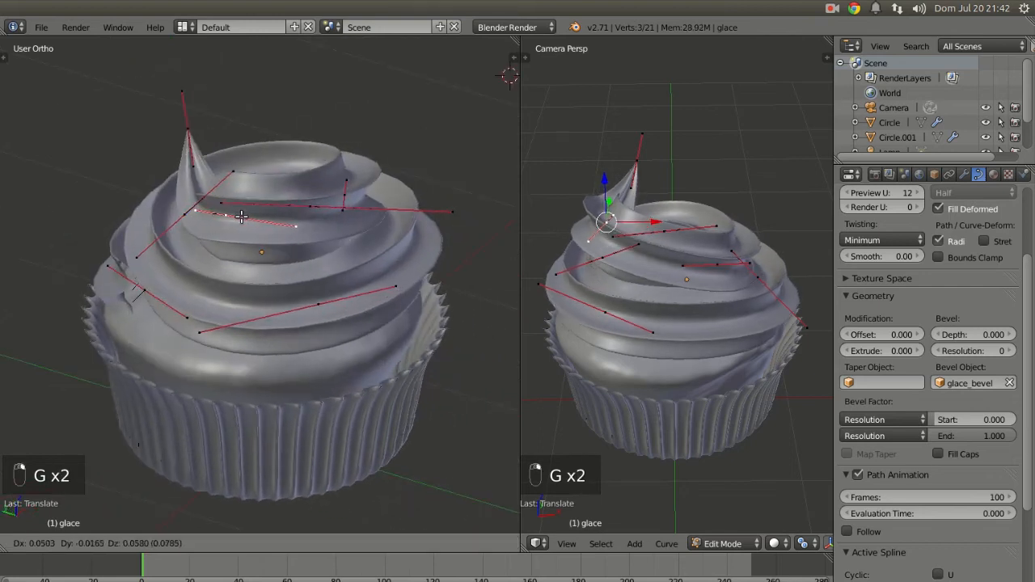
click(241, 216)
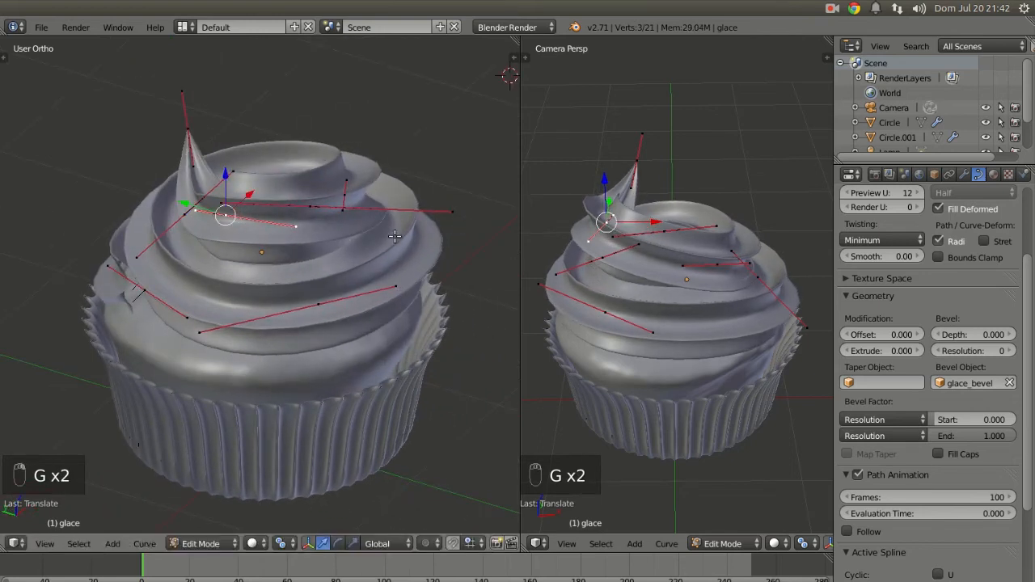
Taper the lower open end of the frosting curve to a thin tip by shrinking its end control point's radius
key(Tab)
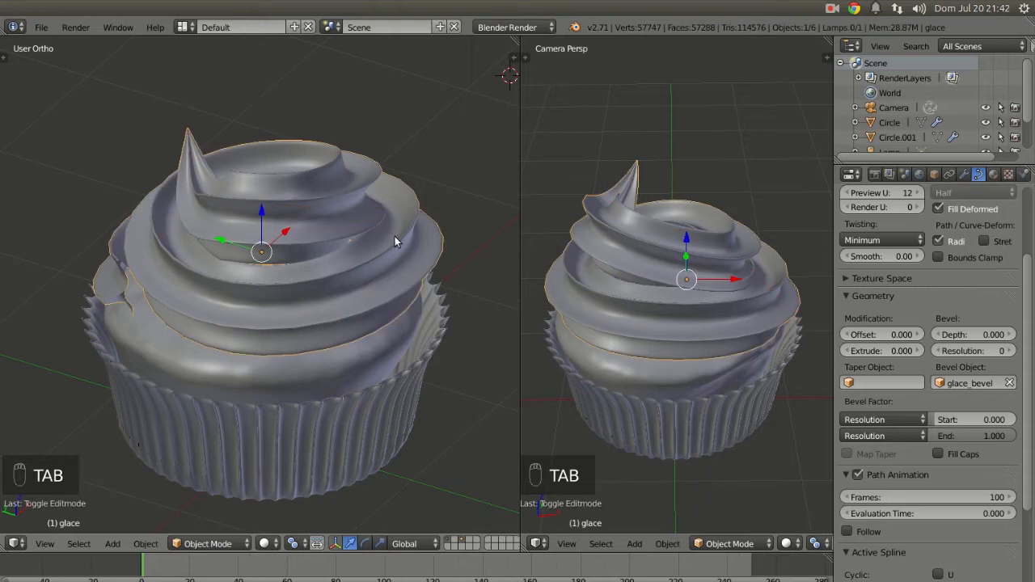
key(a)
key(a)
middle_drag(168, 274, 283, 299)
shift+middle_drag(218, 272, 237, 266)
right_click(186, 331)
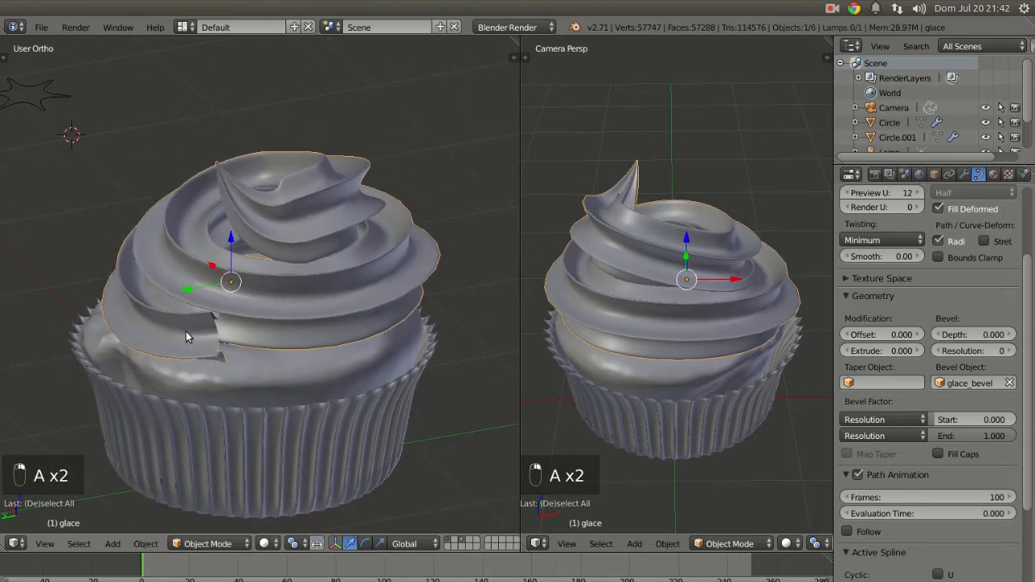
scroll(184, 337, up, 3)
key(Tab)
right_click(196, 372)
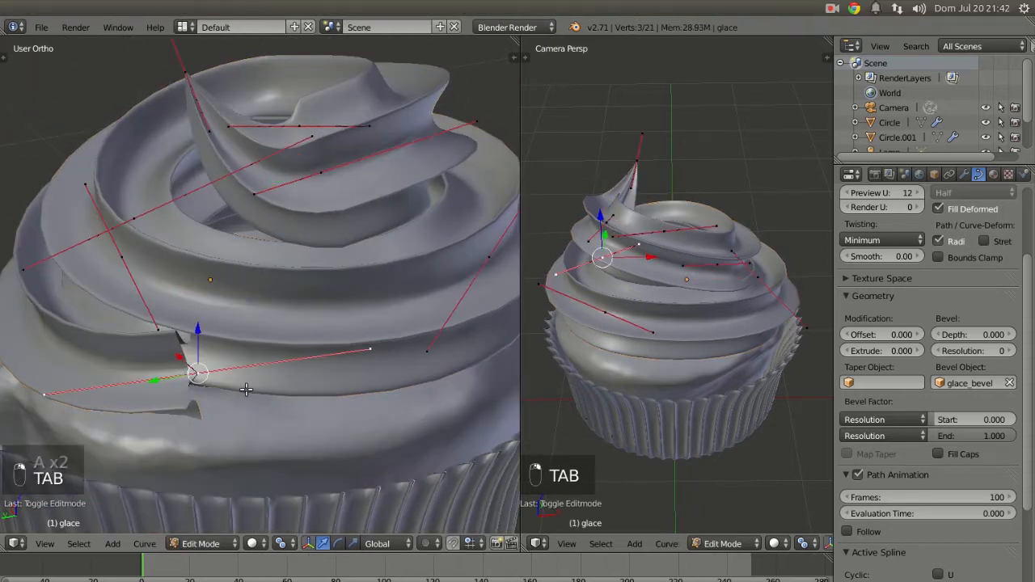
key(alt+s)
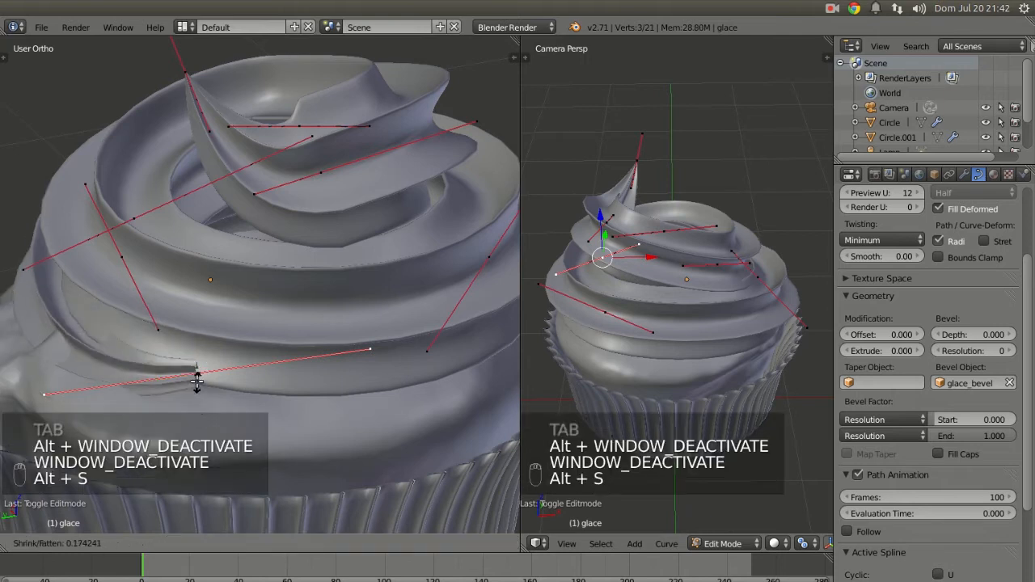
click(241, 411)
key(alt+s)
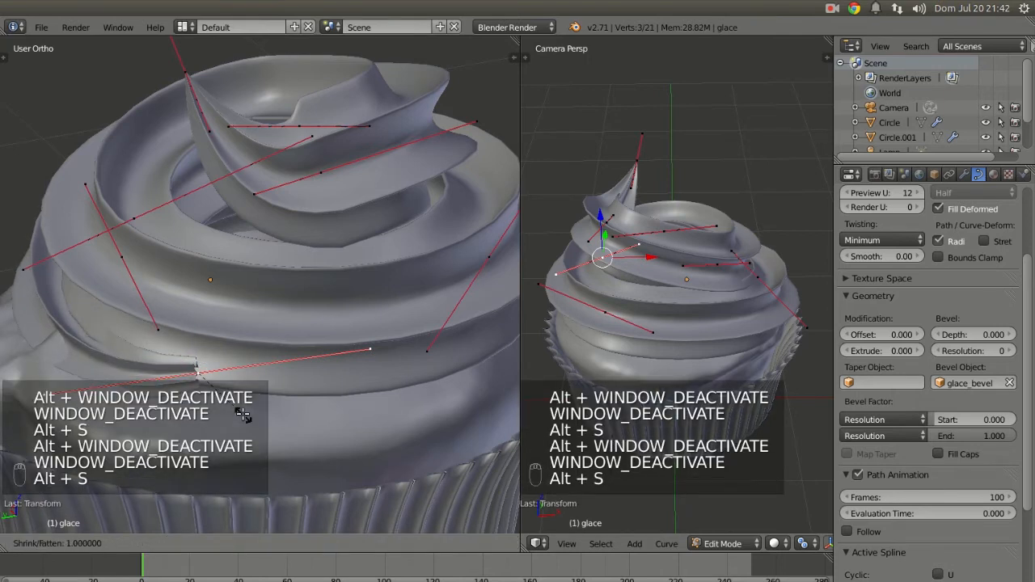
click(231, 387)
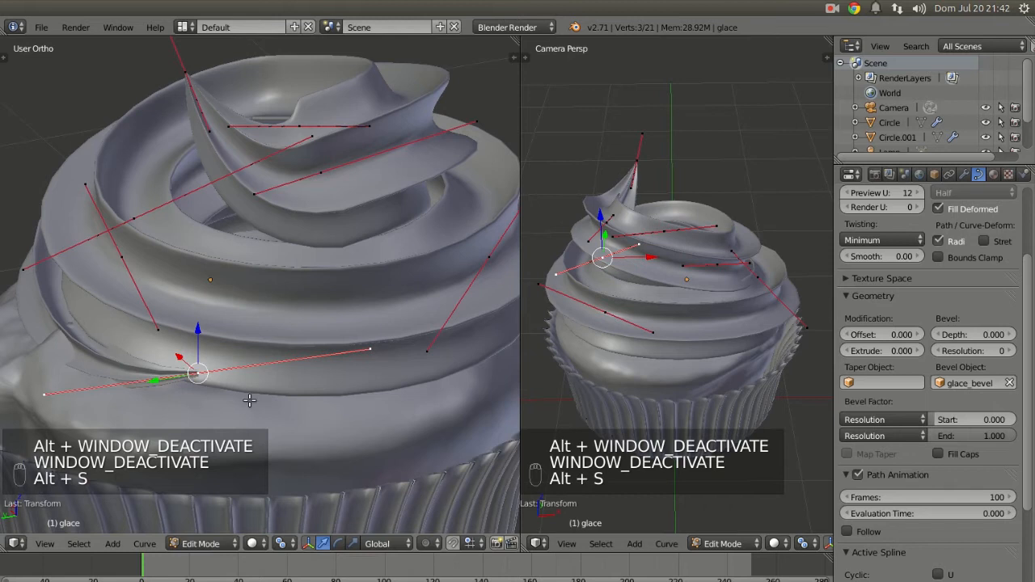
key(alt+s)
click(250, 386)
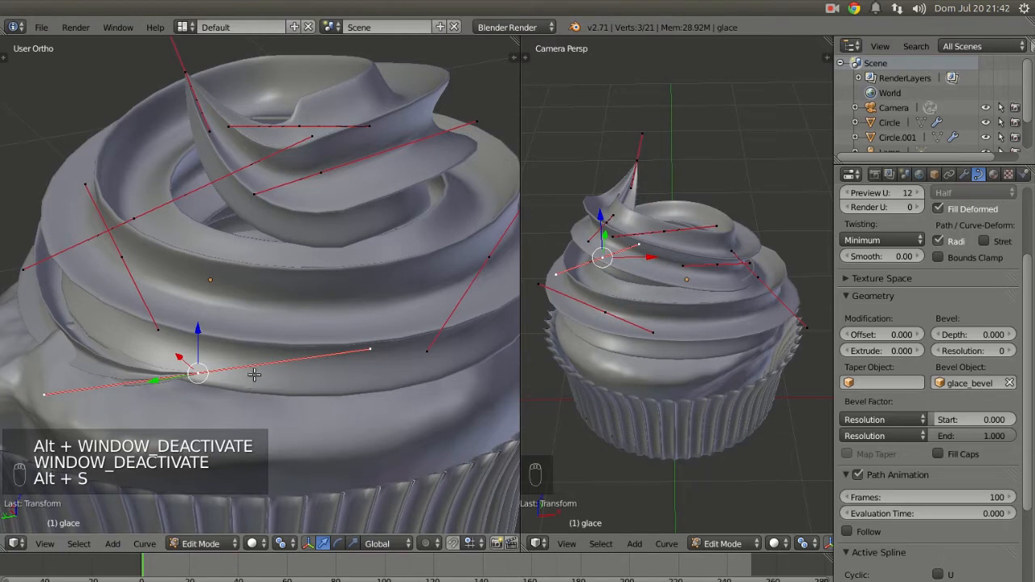
Return the frosting curve to Object Mode and deselect everything
key(Tab)
key(a)
key(a)
scroll(404, 342, down, 5)
middle_drag(415, 342, 366, 322)
scroll(396, 317, down, 4)
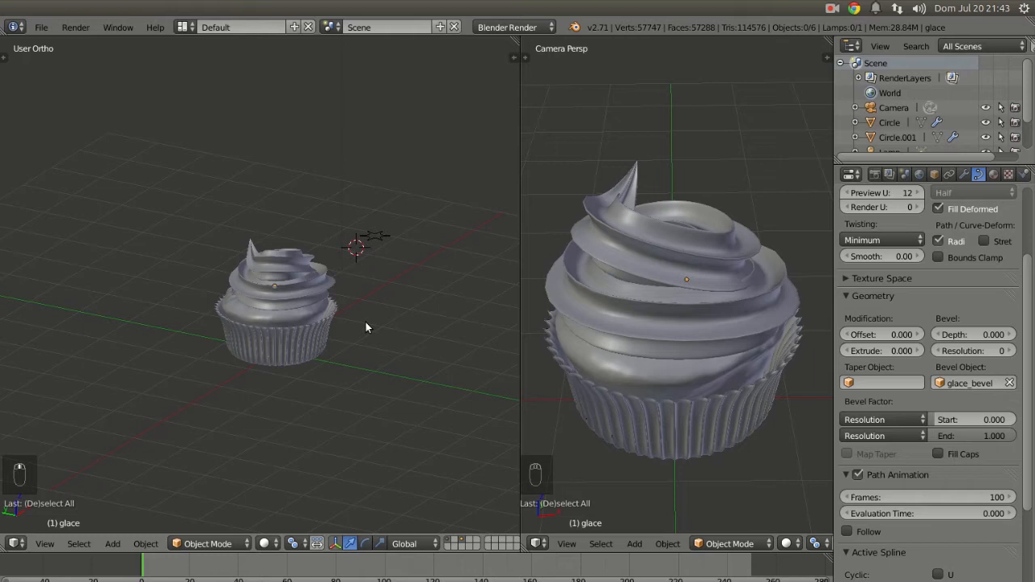
scroll(358, 251, up, 4)
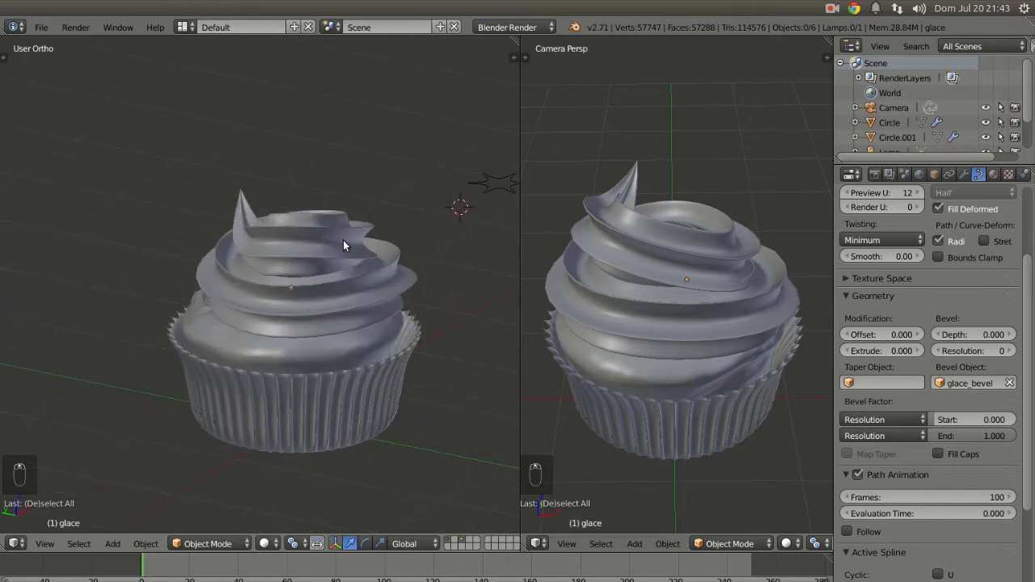
Place the 3D cursor just above the centre of the frosting swirl, aligning it in top and front views
key(KP_7)
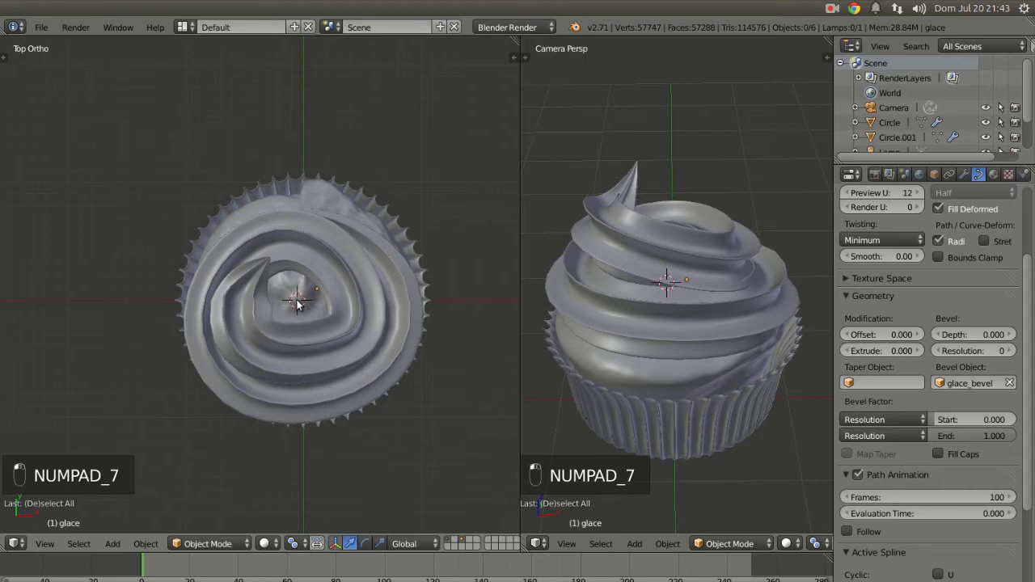
click(657, 224)
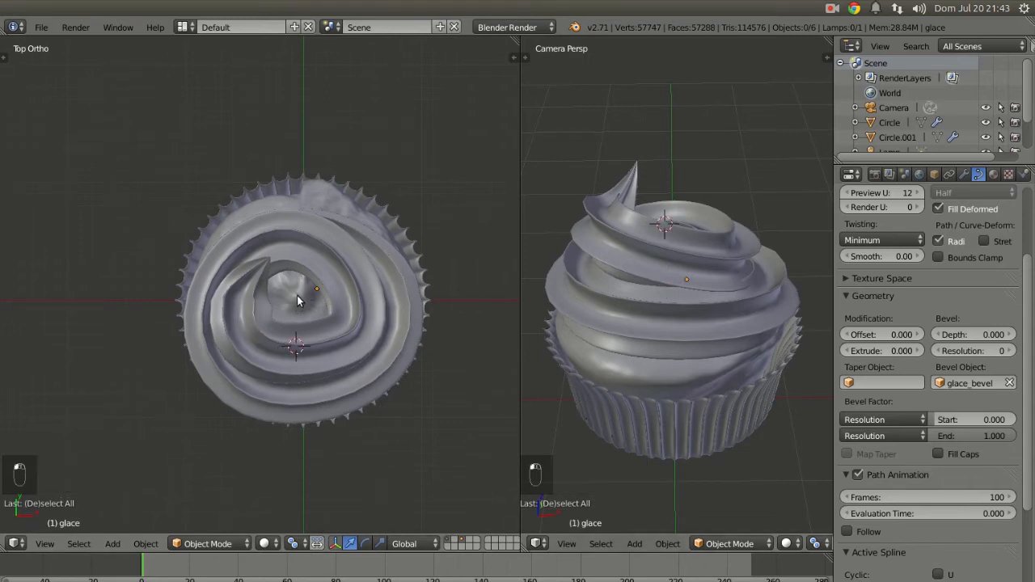
middle_drag(314, 368, 325, 237)
click(315, 217)
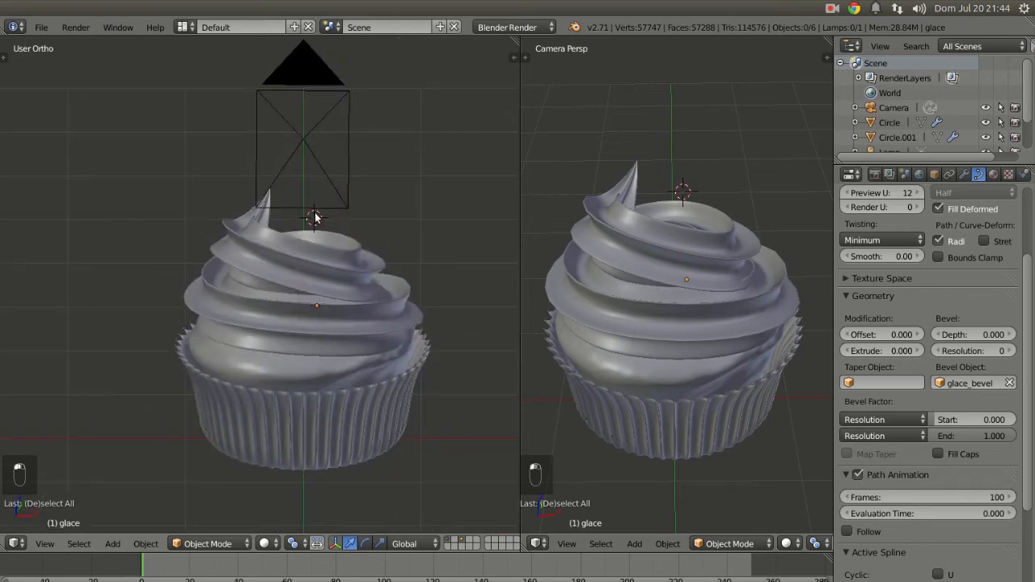
key(KP_1)
shift+middle_drag(310, 206, 300, 268)
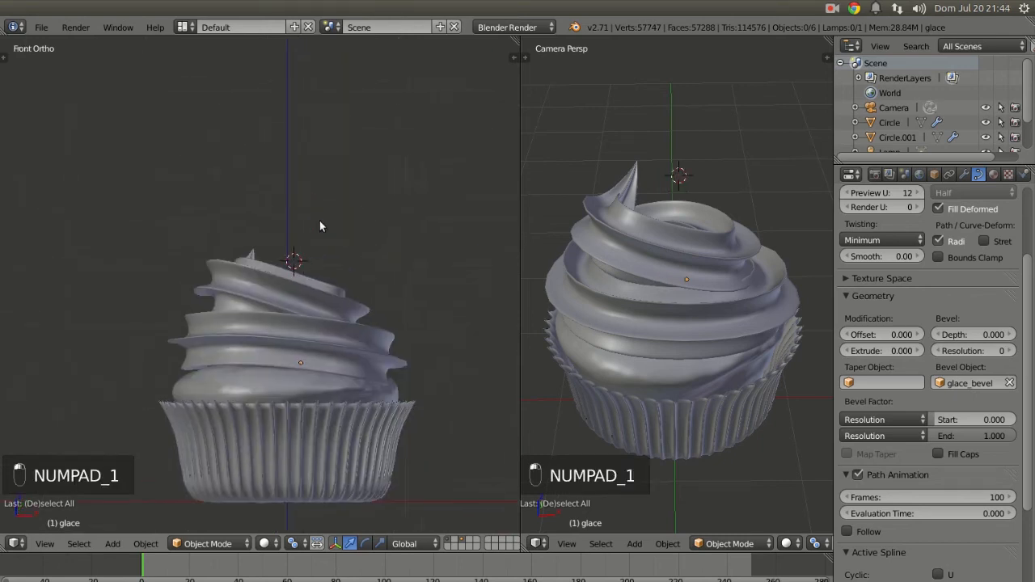
Add an ico sphere at the 3D cursor and scale its mesh down to a small cherry-sized ball
key(shift+a)
mouse_move(279, 207)
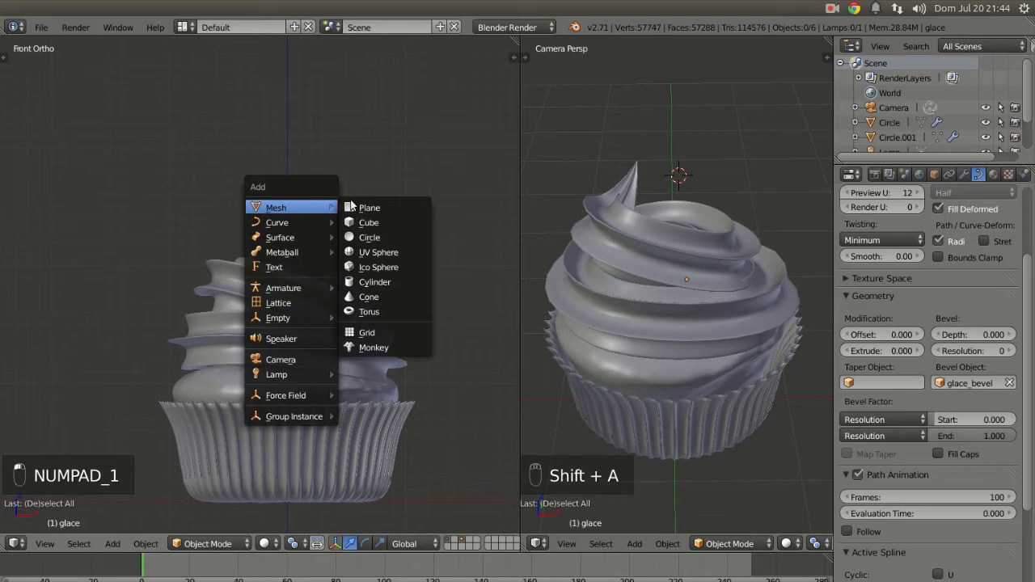
click(385, 266)
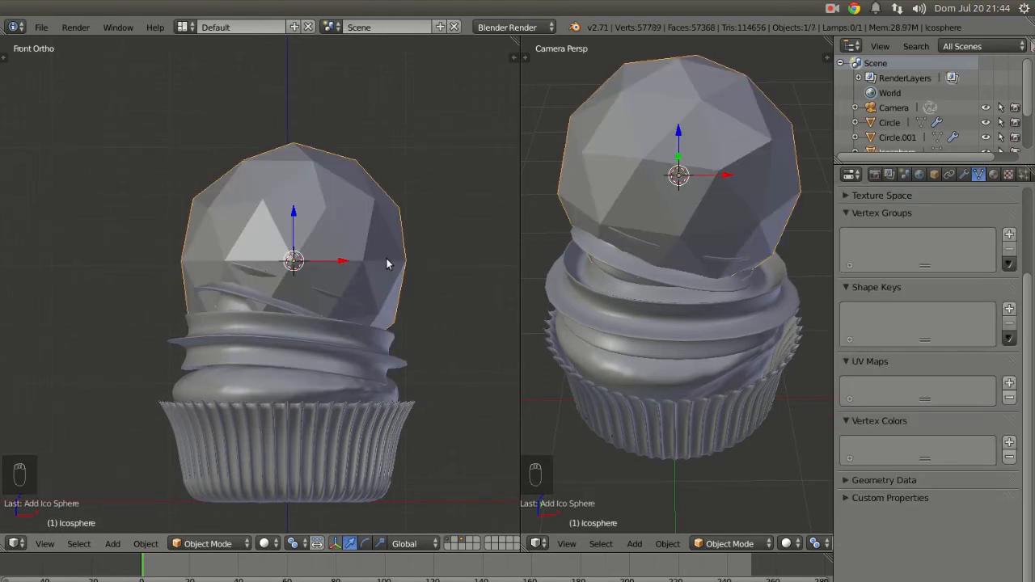
key(Tab)
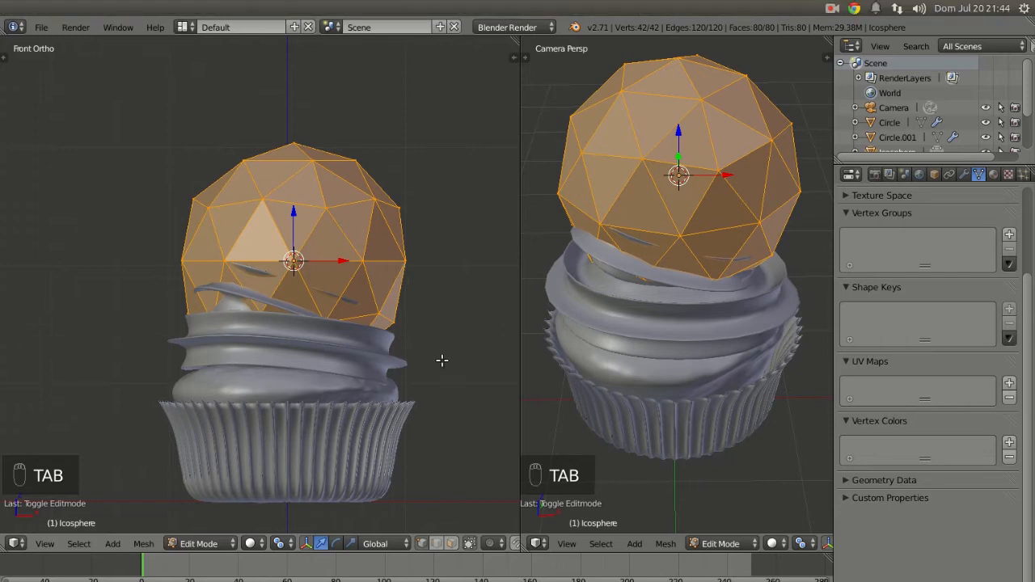
key(s)
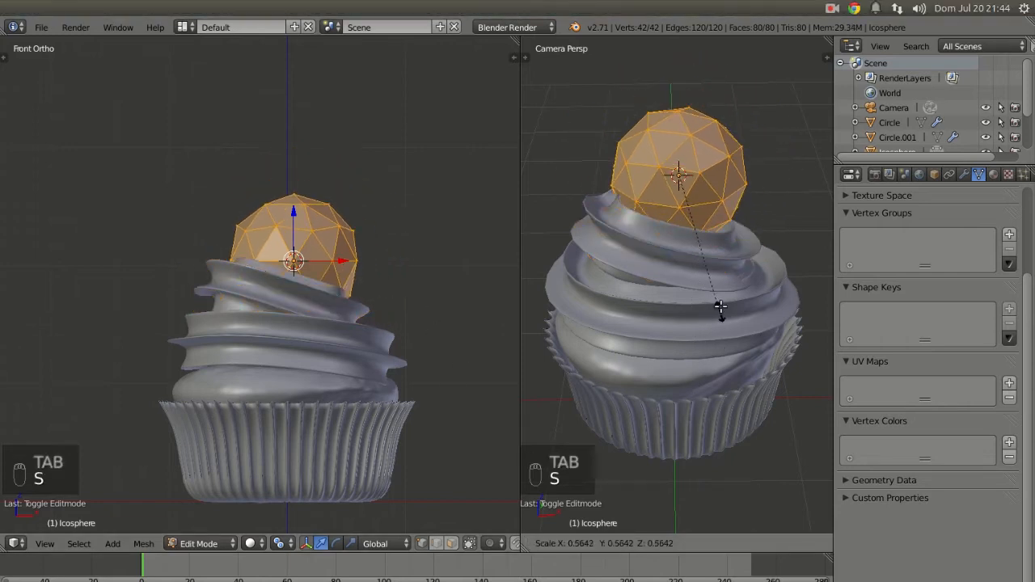
click(705, 226)
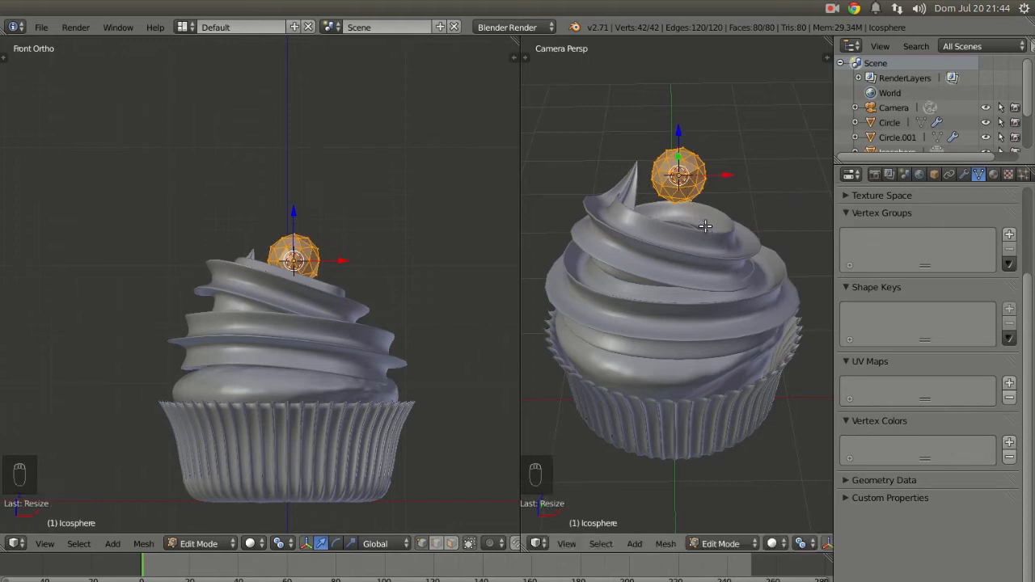
scroll(720, 275, down, 3)
scroll(711, 270, up, 4)
key(s)
click(750, 249)
scroll(381, 256, up, 4)
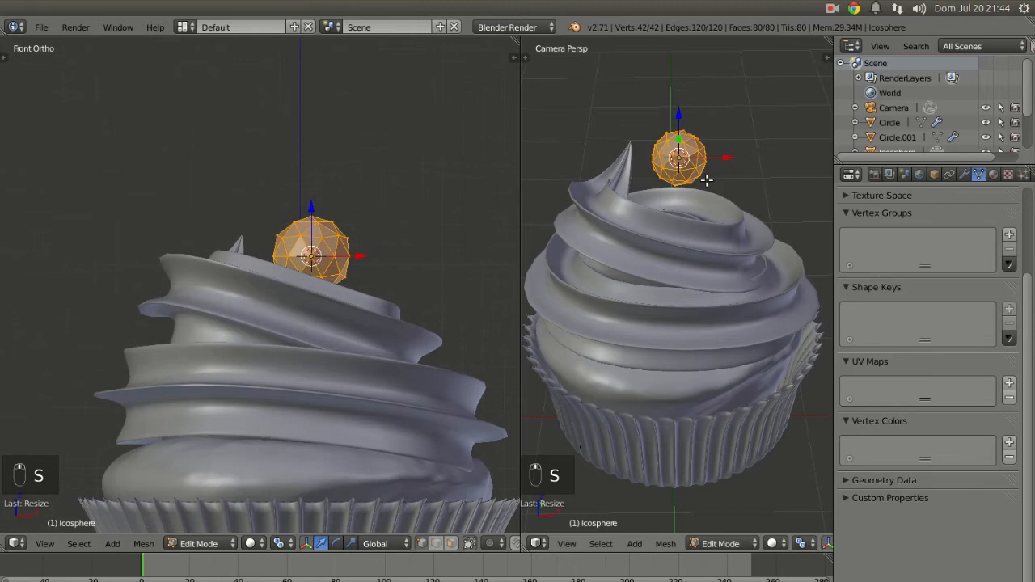
Lower the ico sphere into the top of the frosting and give it smooth shading
key(Tab)
drag(312, 208, 307, 273)
drag(352, 314, 342, 313)
key(t)
click(43, 256)
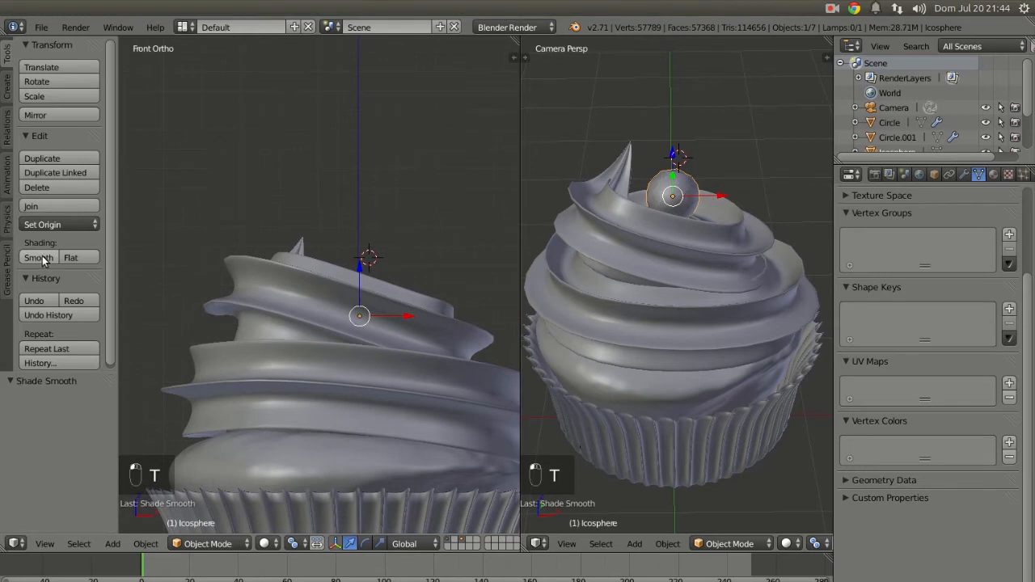
key(t)
Reposition the ball inside the hollow of the top swirl, beside the frosting peak
scroll(237, 327, down, 4)
middle_drag(237, 329, 256, 317)
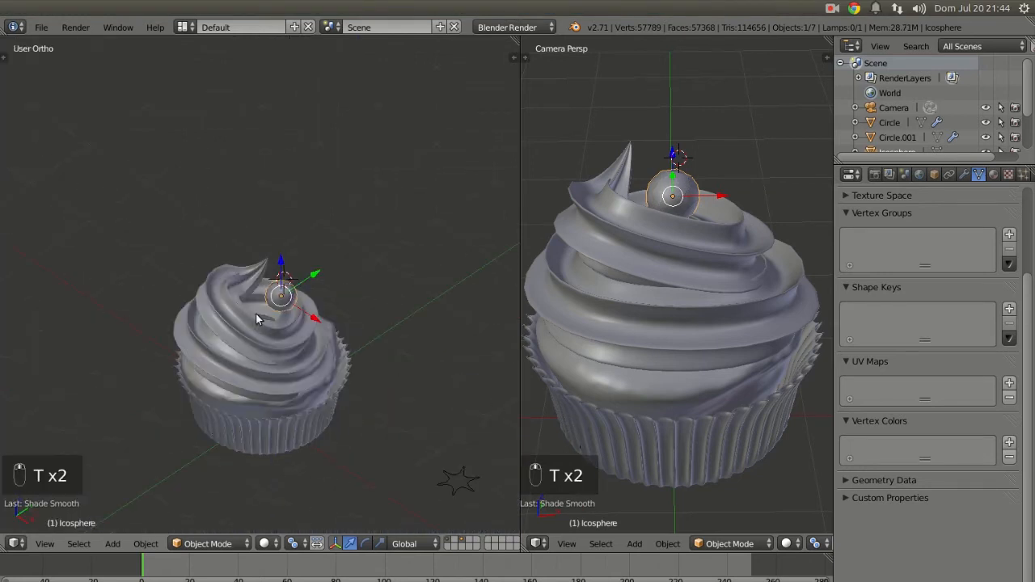
scroll(712, 279, down, 4)
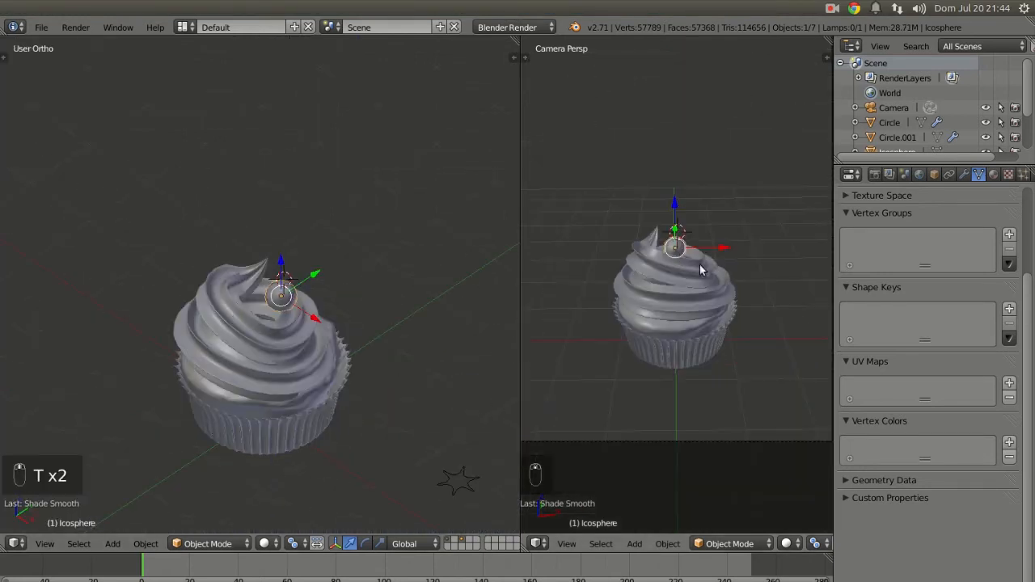
scroll(331, 283, up, 6)
middle_drag(354, 389, 160, 335)
click(154, 333)
drag(156, 343, 181, 344)
middle_drag(167, 358, 338, 344)
drag(339, 347, 303, 342)
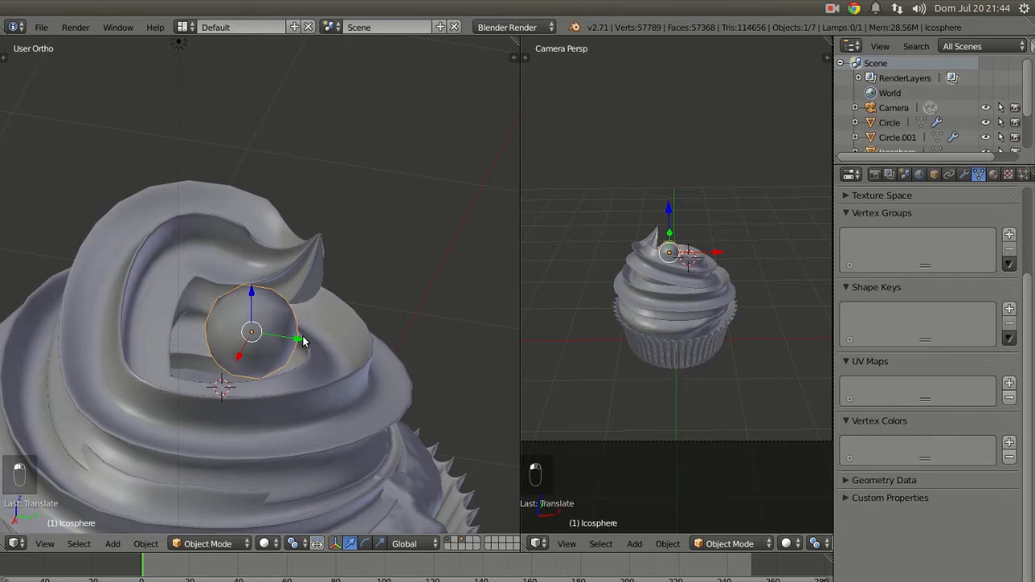
scroll(710, 218, up, 3)
drag(710, 218, 707, 220)
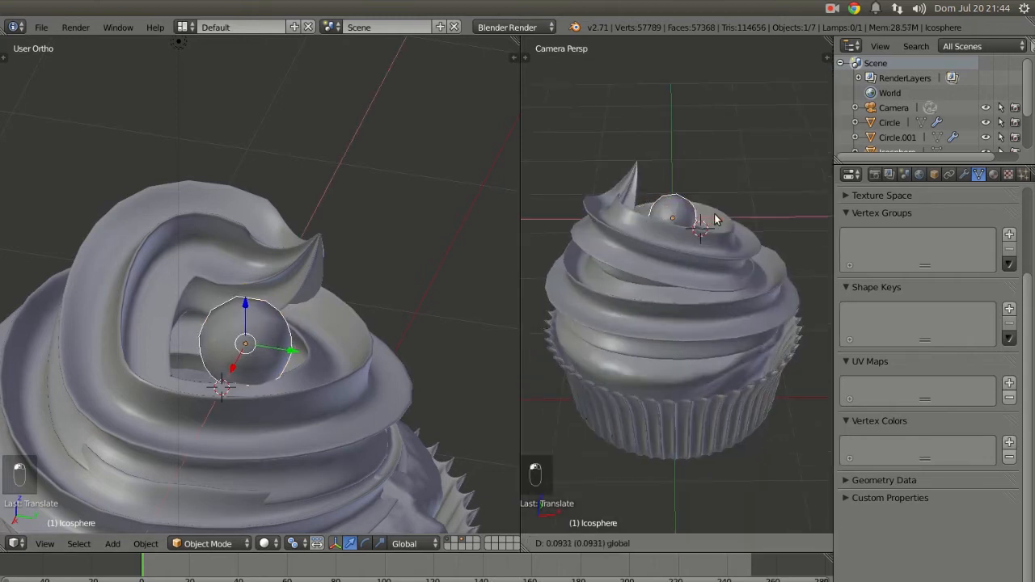
scroll(716, 275, down, 5)
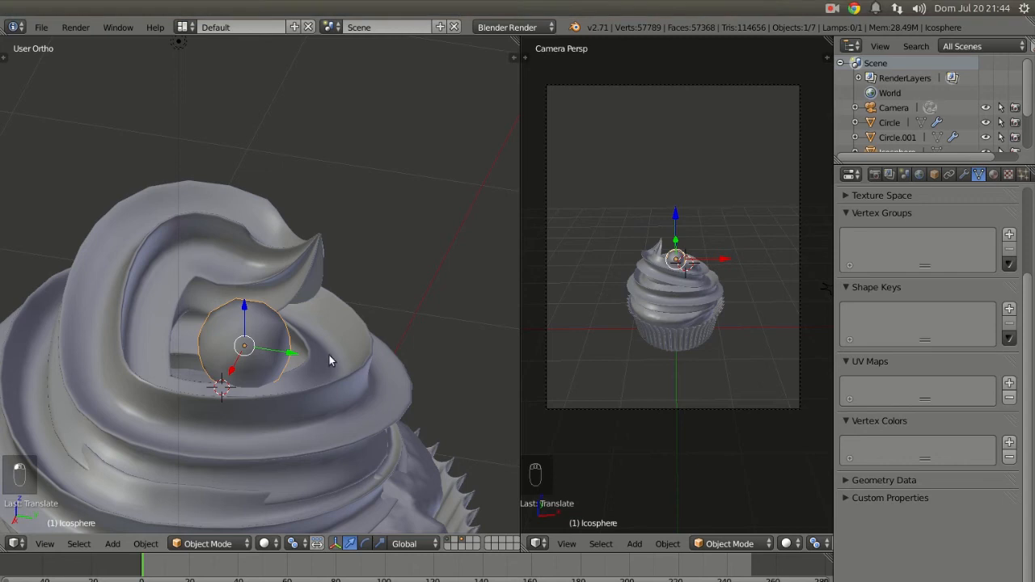
Add a Subdivision Surface modifier to the ball with 2 view subdivisions
middle_drag(325, 354, 364, 332)
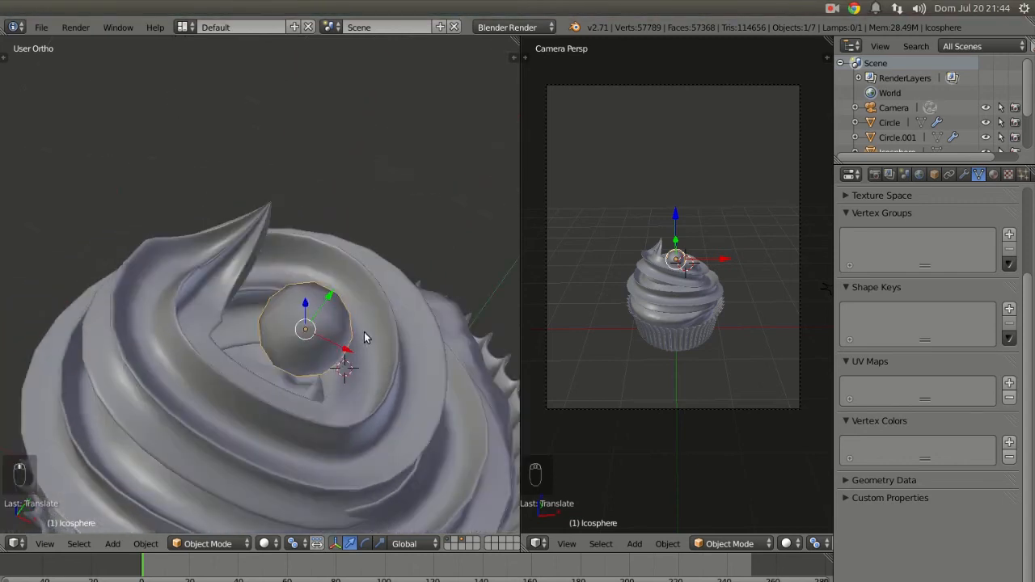
middle_drag(318, 358, 619, 293)
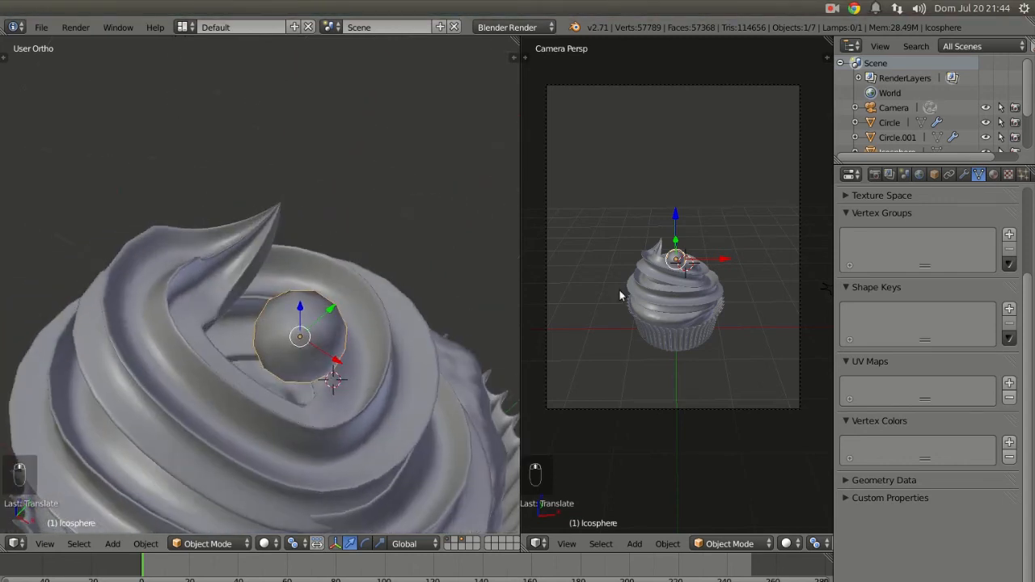
click(964, 174)
click(896, 224)
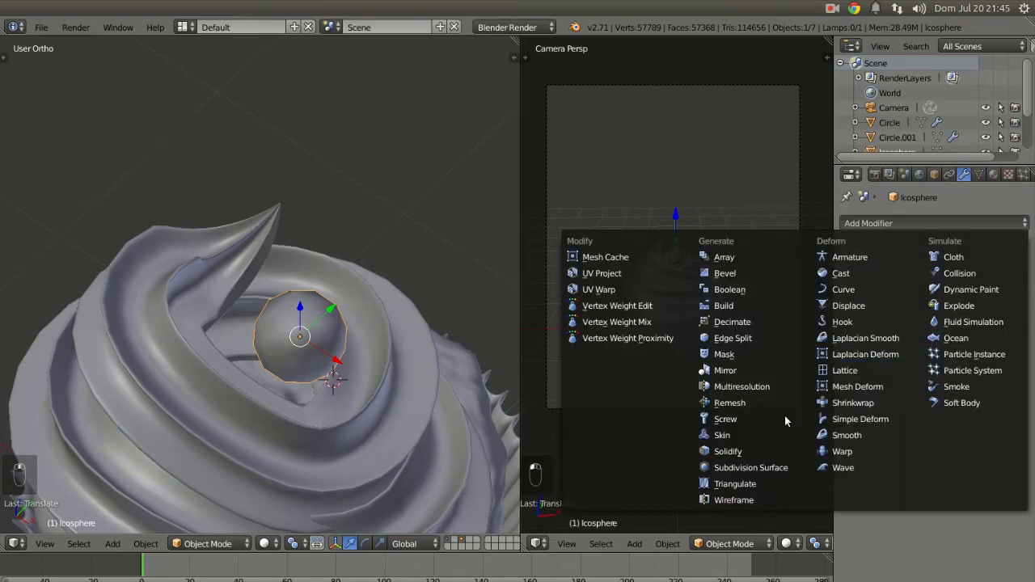
click(760, 467)
click(924, 323)
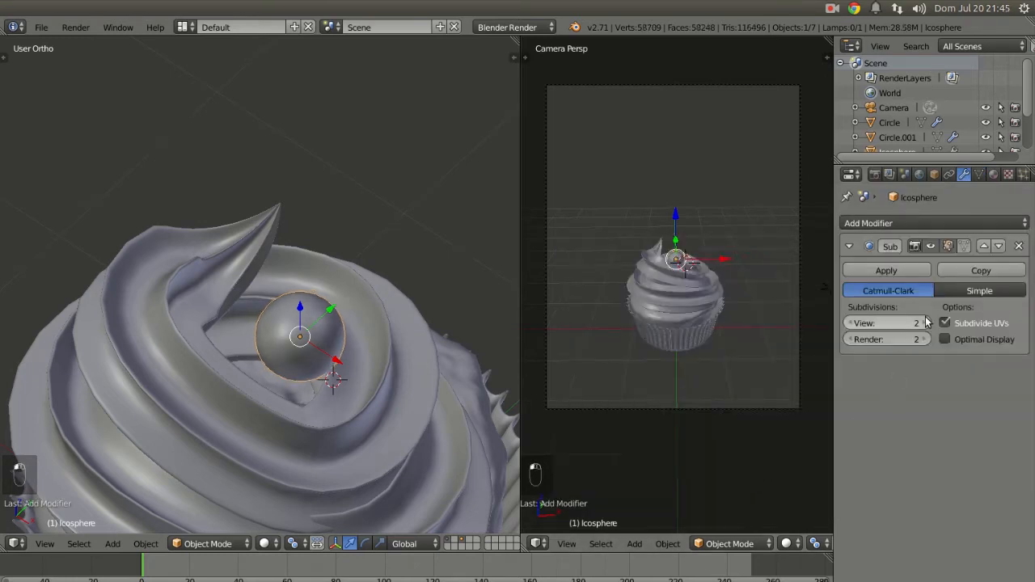
Edit the frosting curve and move the control point just below the peak to reshape the swirl near the ball
middle_drag(246, 356, 161, 331)
scroll(673, 298, up, 4)
key(a)
scroll(677, 276, up, 3)
right_click(611, 209)
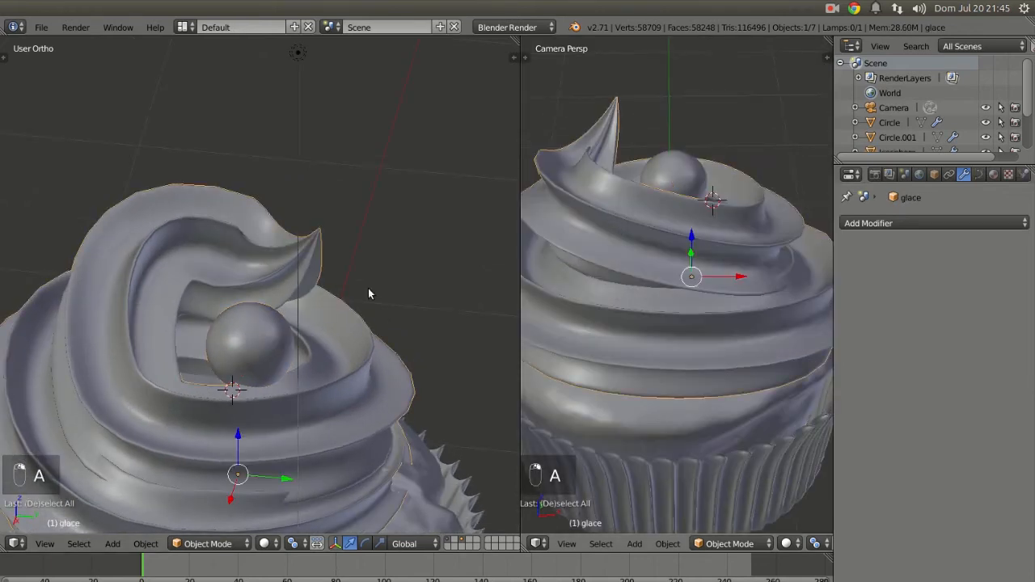
key(Tab)
right_click(233, 259)
middle_drag(232, 279, 245, 306)
key(g)
click(276, 310)
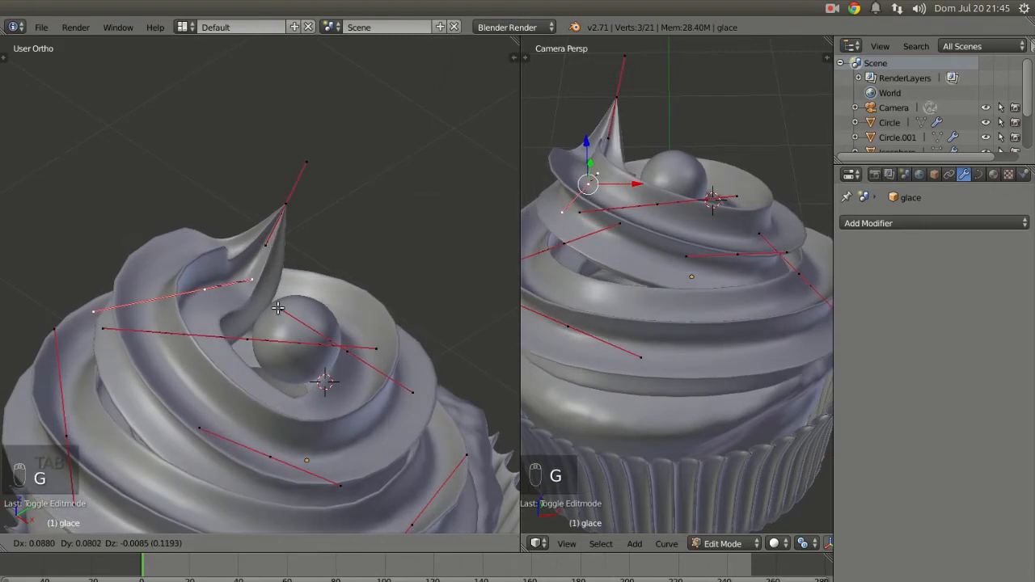
Shift the control point on the coil beneath the peak slightly to refine the swirl around the ball
right_click(256, 345)
middle_drag(250, 351, 209, 358)
key(g)
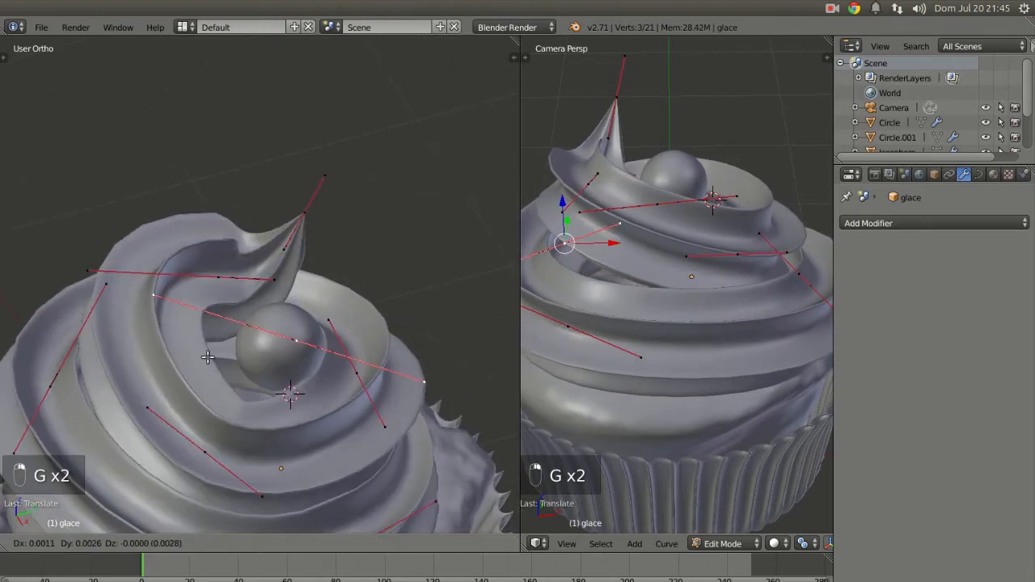
click(208, 358)
key(g)
click(206, 359)
Adjust the position of the control point on the front of the upper coil, below the ball
right_click(207, 451)
key(g)
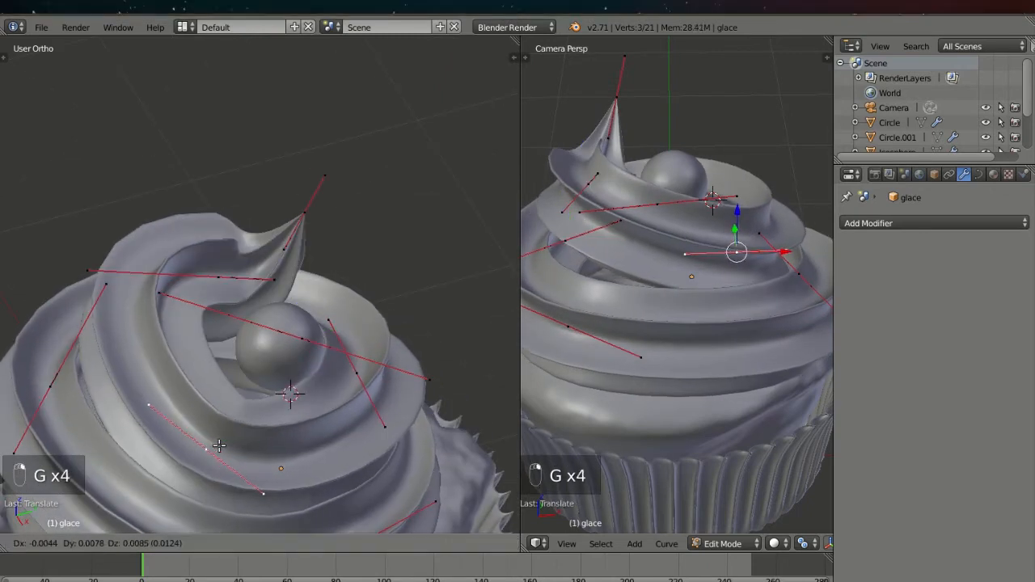
click(198, 465)
middle_drag(198, 465, 241, 413)
key(g)
click(180, 425)
key(g)
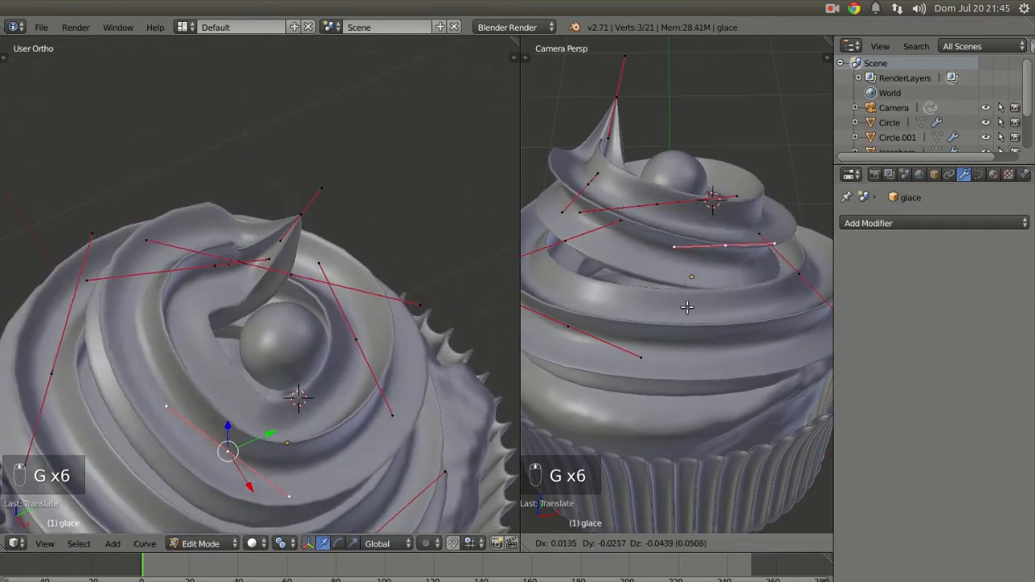
click(695, 312)
Shift the frosting curve's control point just below the peak slightly downward
right_click(597, 173)
key(g)
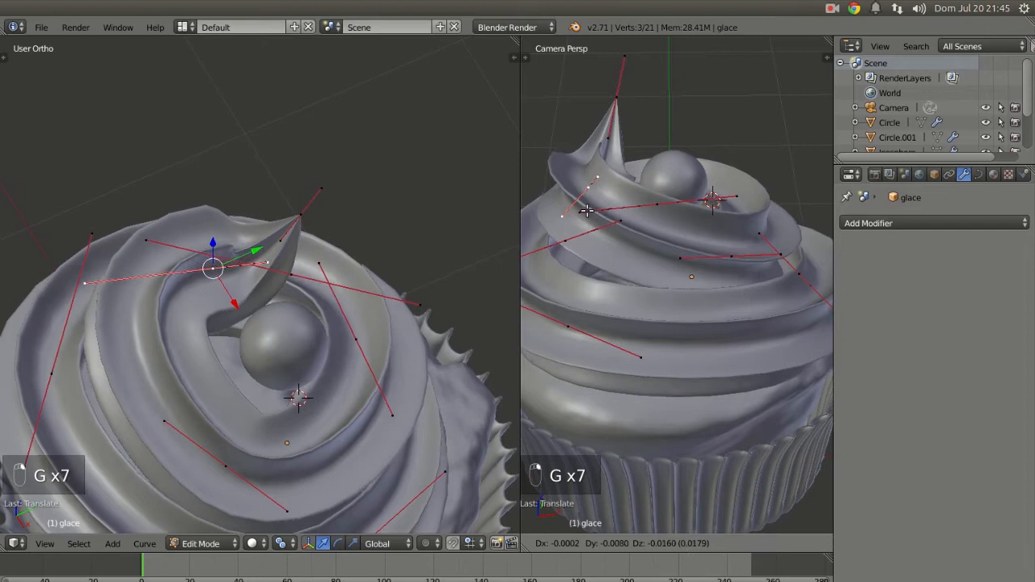
click(657, 218)
Move the control point on the top coil in front of the ball so the swirl wraps closer around it
right_click(657, 211)
key(g)
click(659, 218)
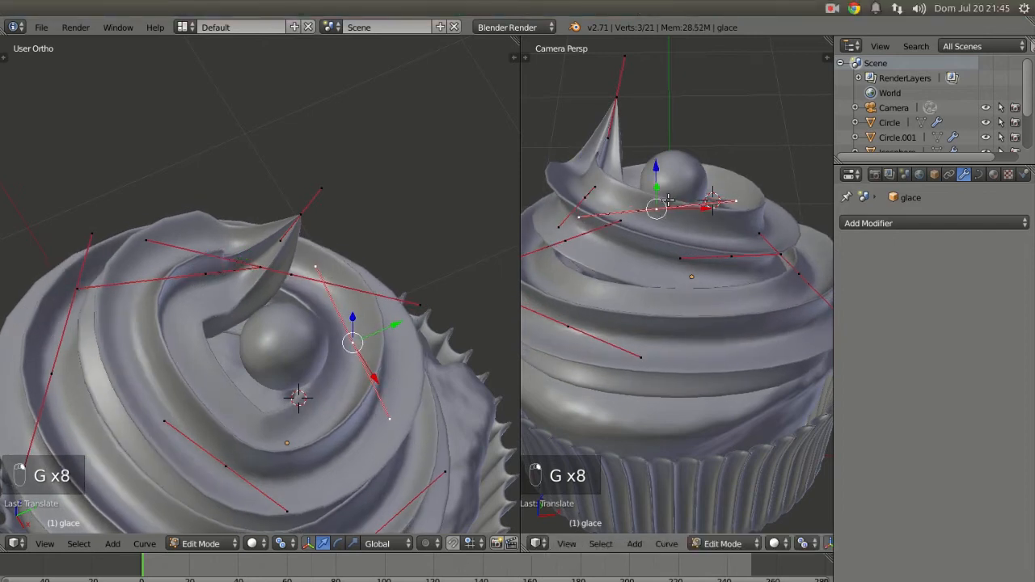
middle_drag(380, 356, 409, 339)
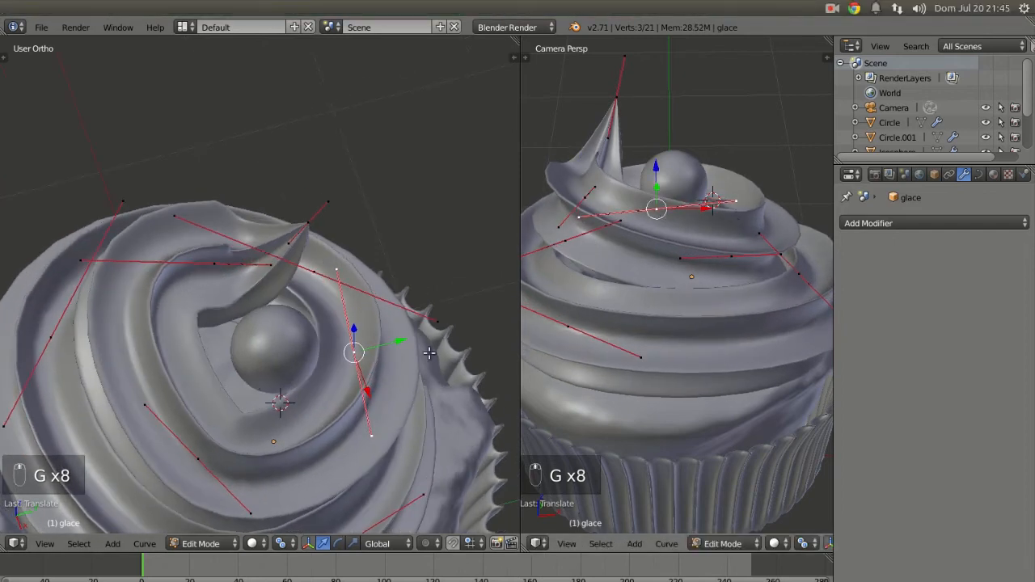
key(g)
click(284, 400)
Rotate the direction of the front upper coil's control point by moving one of its handles, rounding out the swirl
right_click(202, 461)
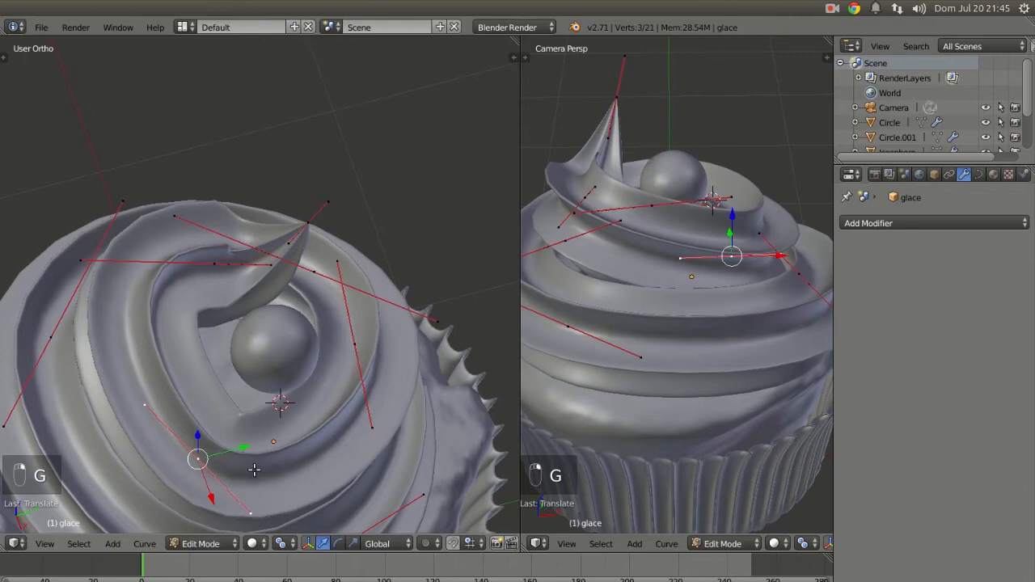
key(g)
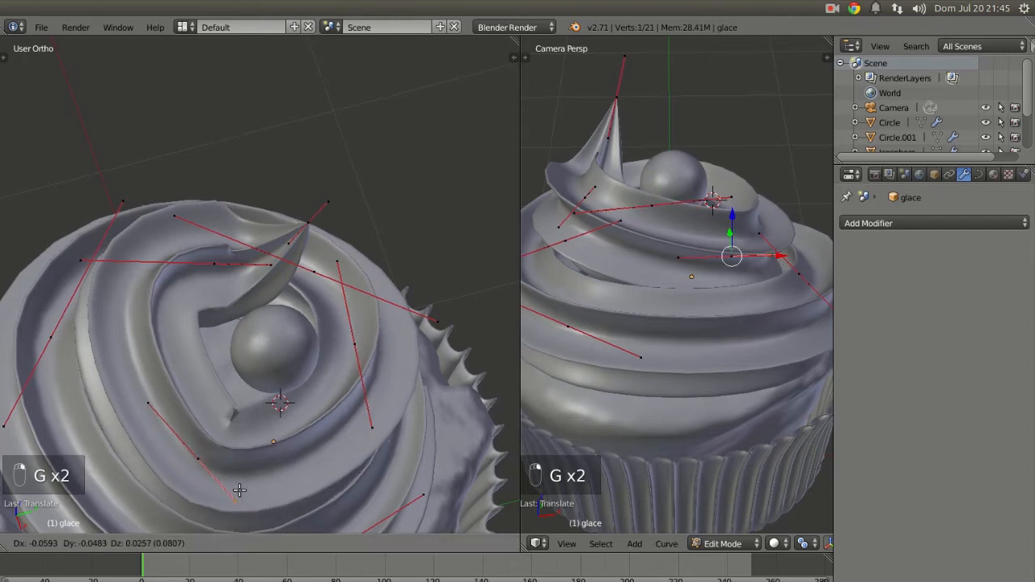
click(260, 482)
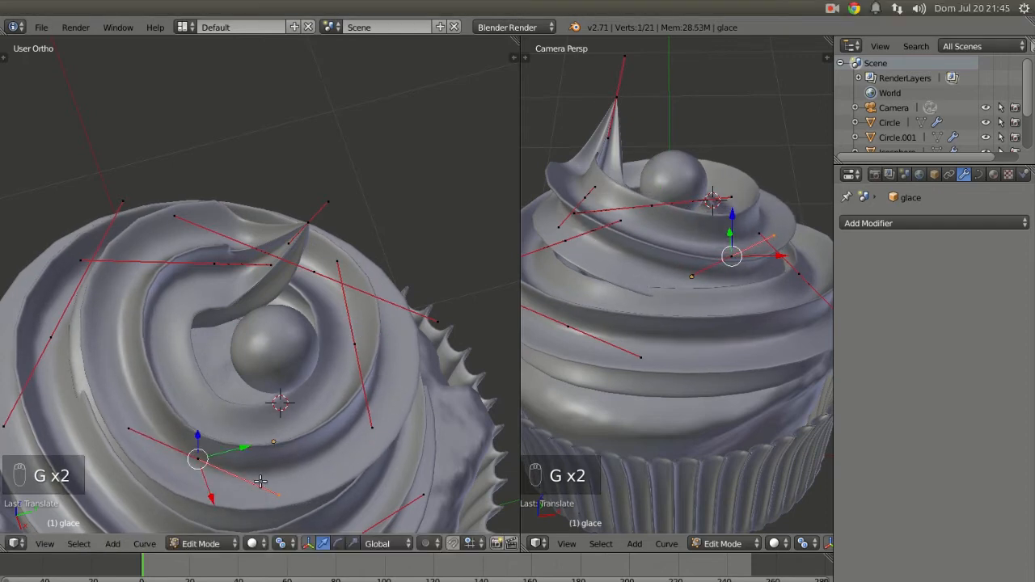
Reposition the whole control point on the front upper coil slightly inward, refining its placement from the top view
key(g)
click(209, 459)
drag(734, 226, 731, 214)
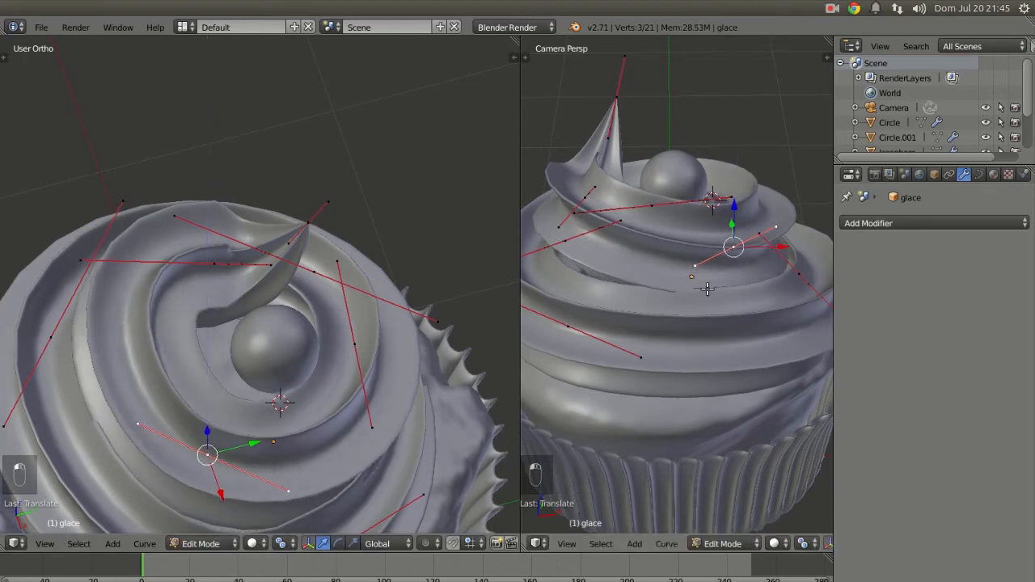
middle_drag(270, 460, 206, 436)
key(KP_7)
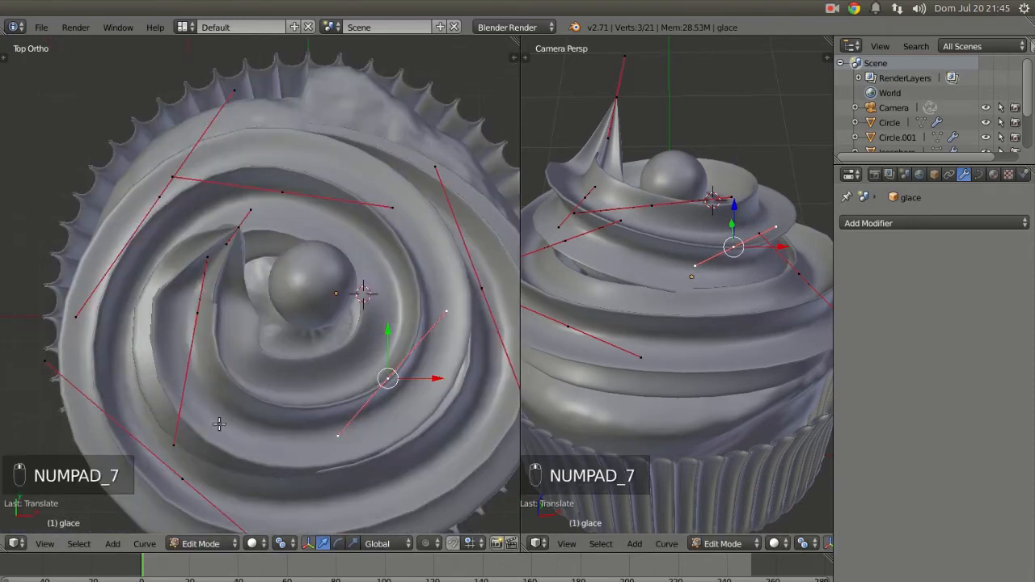
key(g)
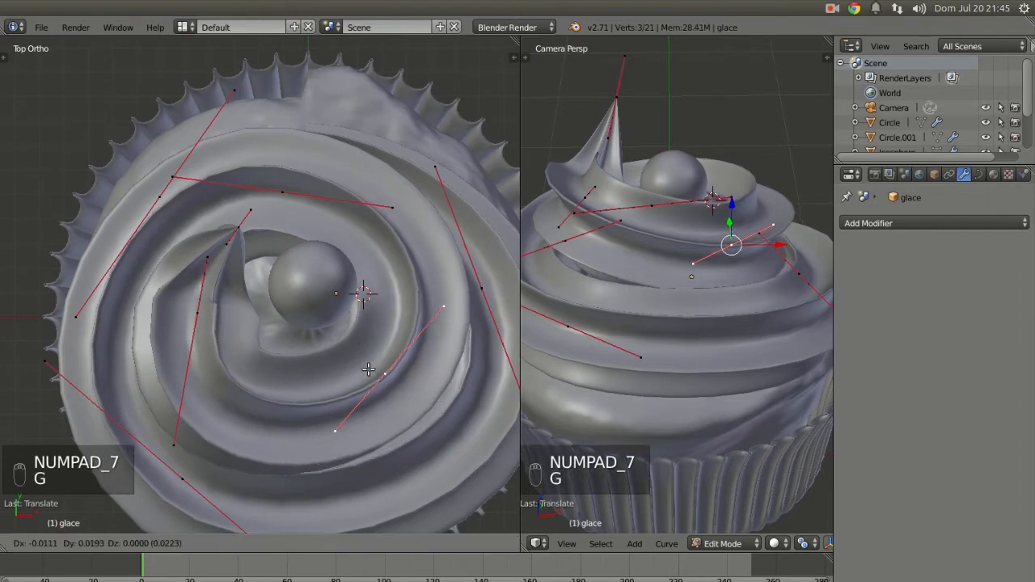
click(374, 366)
Nudge the control point at the base of the peak slightly and finish editing the frosting curve
right_click(579, 202)
right_click(581, 201)
middle_drag(223, 335, 216, 327)
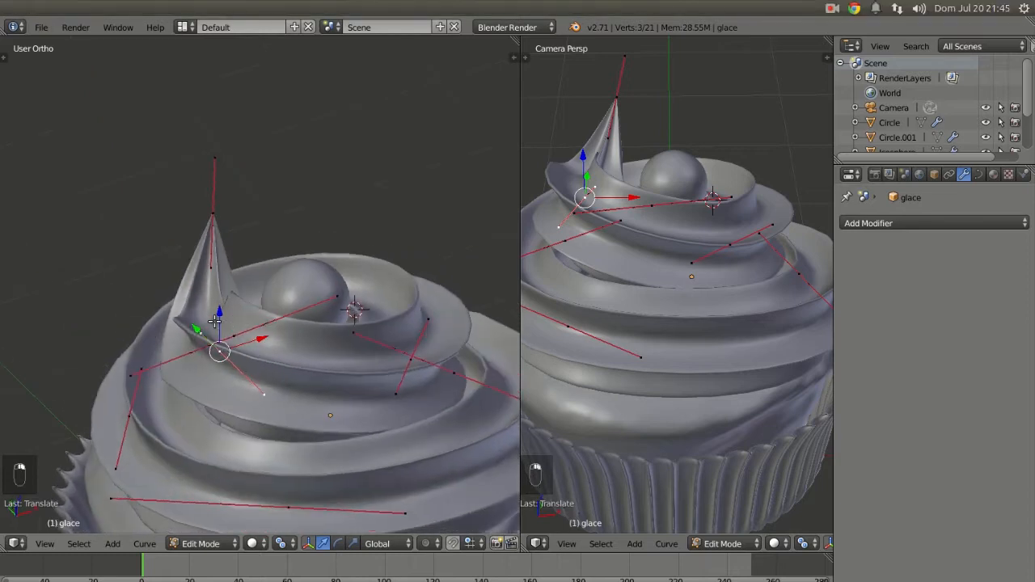
key(g)
click(216, 327)
scroll(731, 323, down, 3)
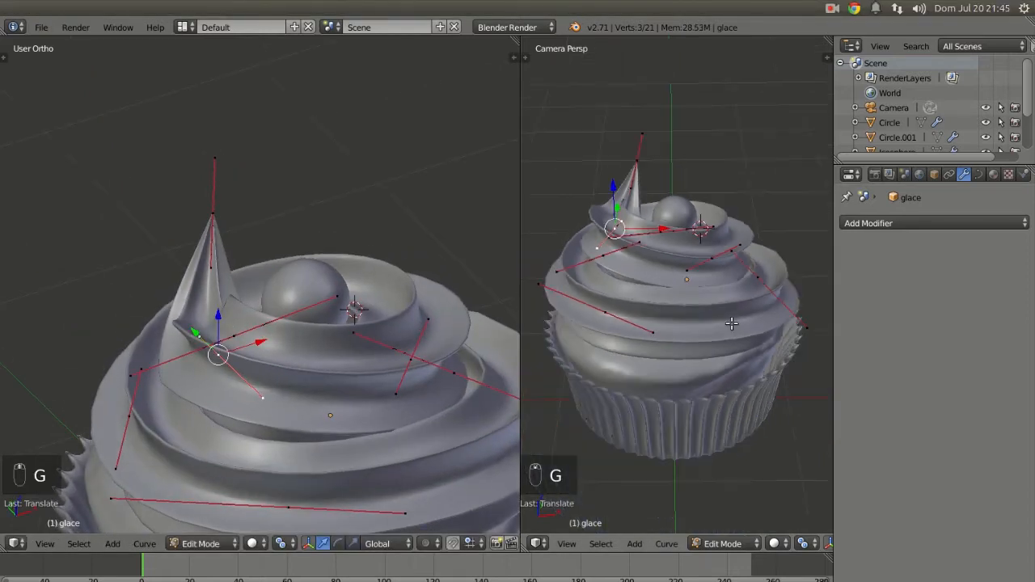
key(Tab)
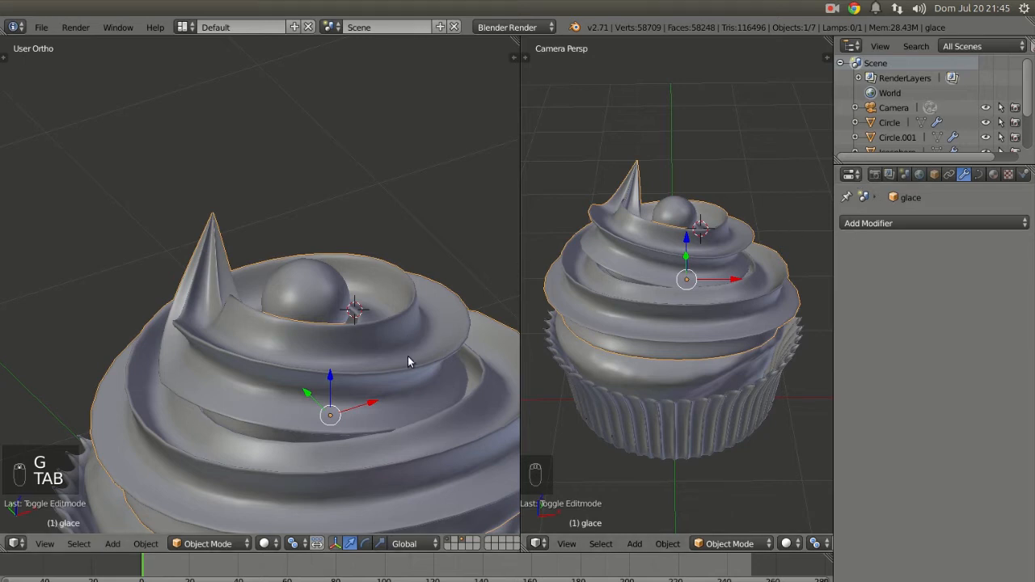
Set the frosting curve's preview U resolution to 30 to smooth its faceted edges
middle_drag(407, 361, 396, 369)
scroll(396, 369, up, 10)
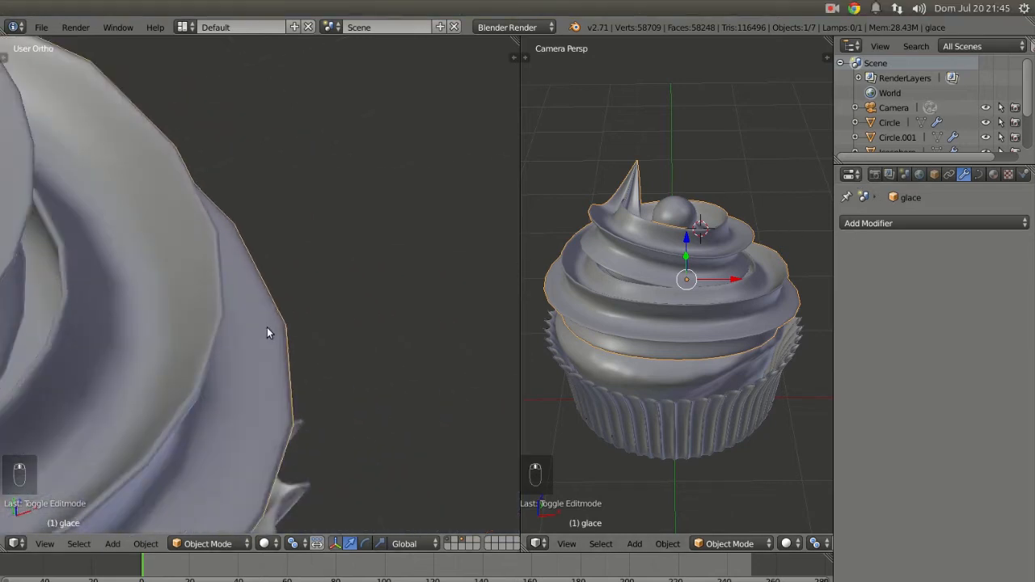
middle_drag(335, 321, 349, 325)
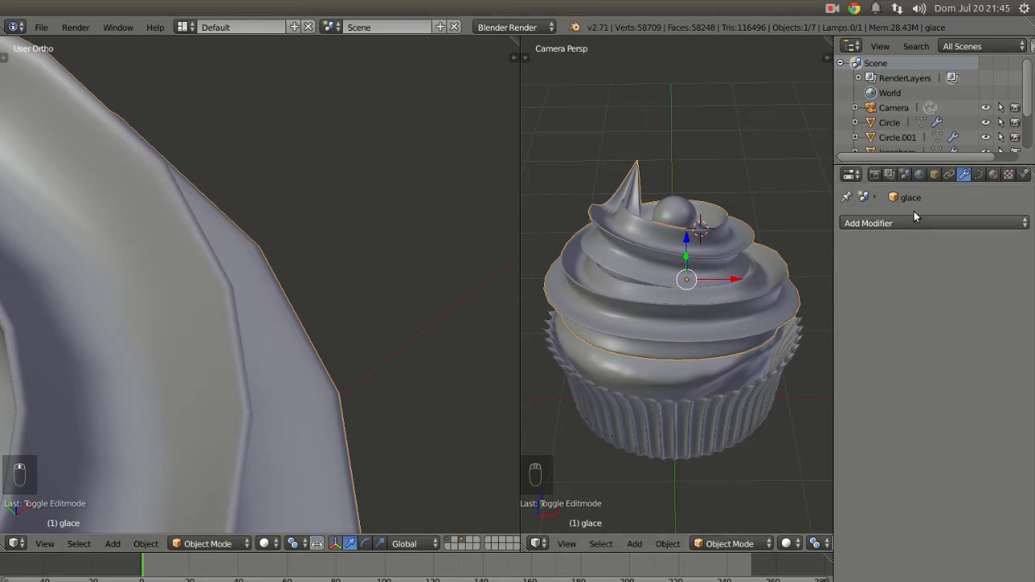
click(977, 175)
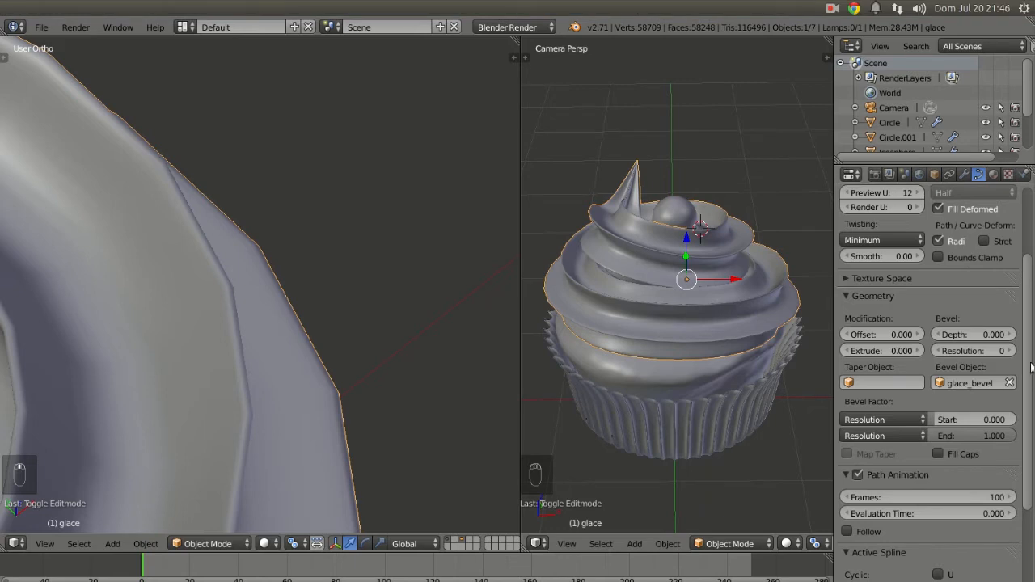
scroll(1032, 368, up, 3)
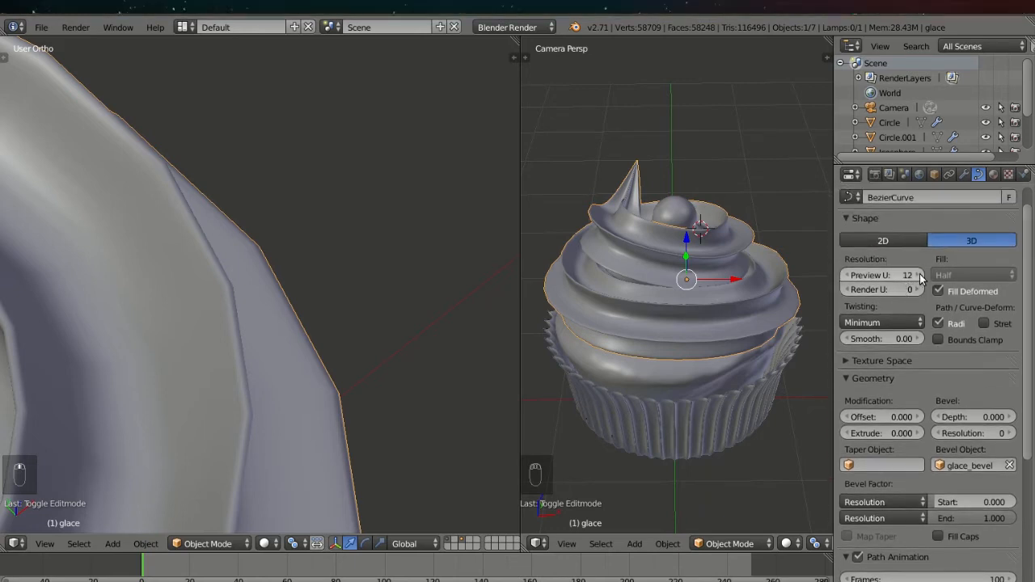
click(917, 277)
click(918, 277)
click(918, 278)
click(919, 278)
click(919, 278)
click(920, 277)
click(920, 277)
click(920, 277)
click(919, 277)
click(919, 278)
click(920, 278)
click(919, 277)
click(920, 277)
click(919, 277)
click(920, 277)
click(919, 278)
click(920, 277)
click(920, 278)
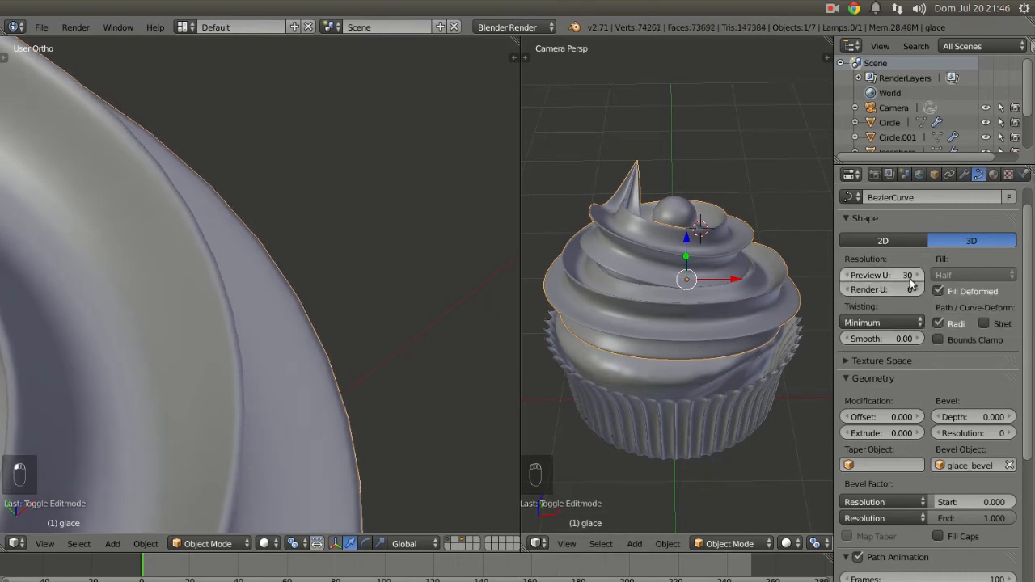
Set the frosting curve's render U resolution to 30 and deselect all objects
click(890, 292)
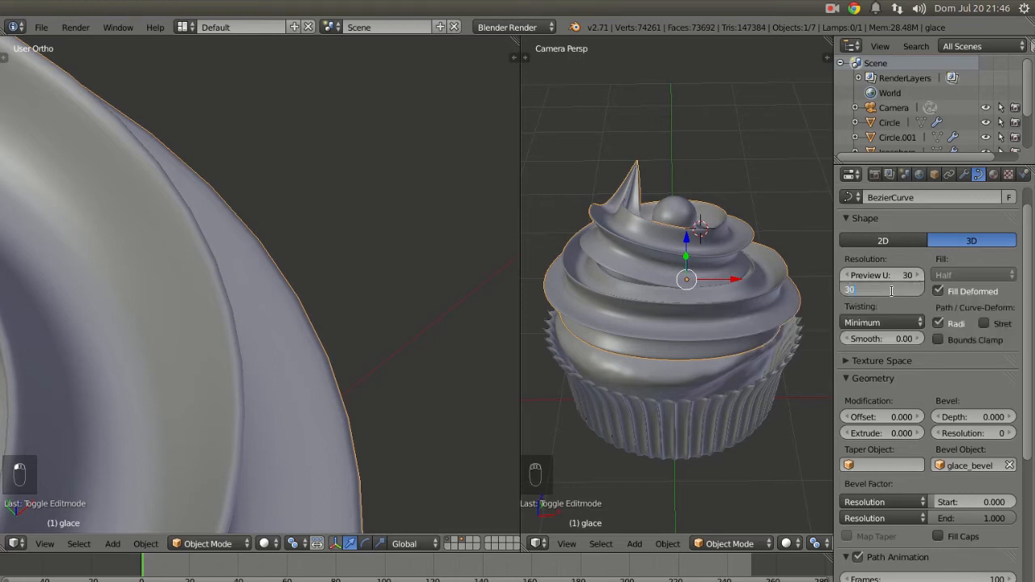
key(Return)
scroll(312, 328, down, 5)
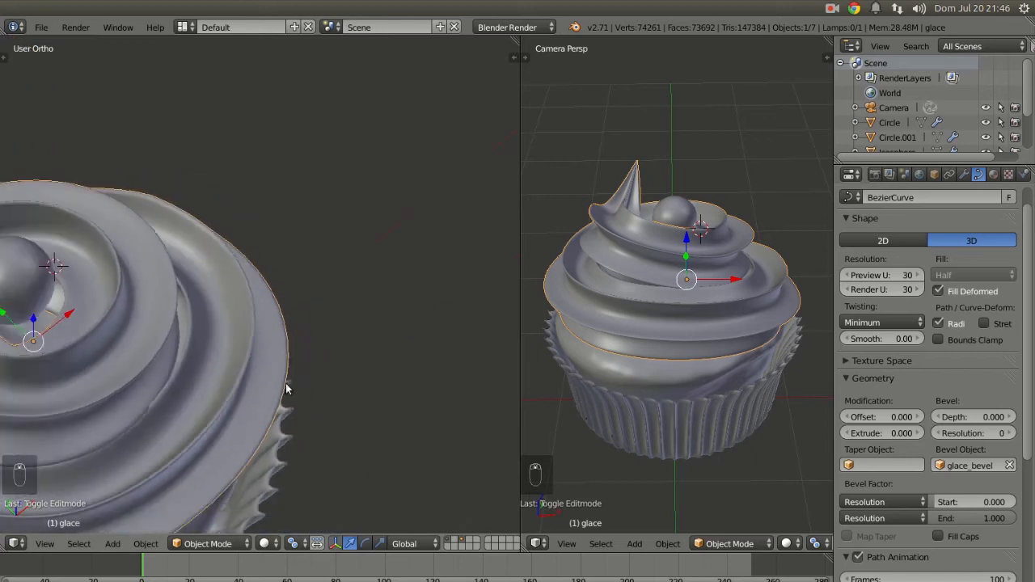
key(a)
scroll(323, 346, down, 3)
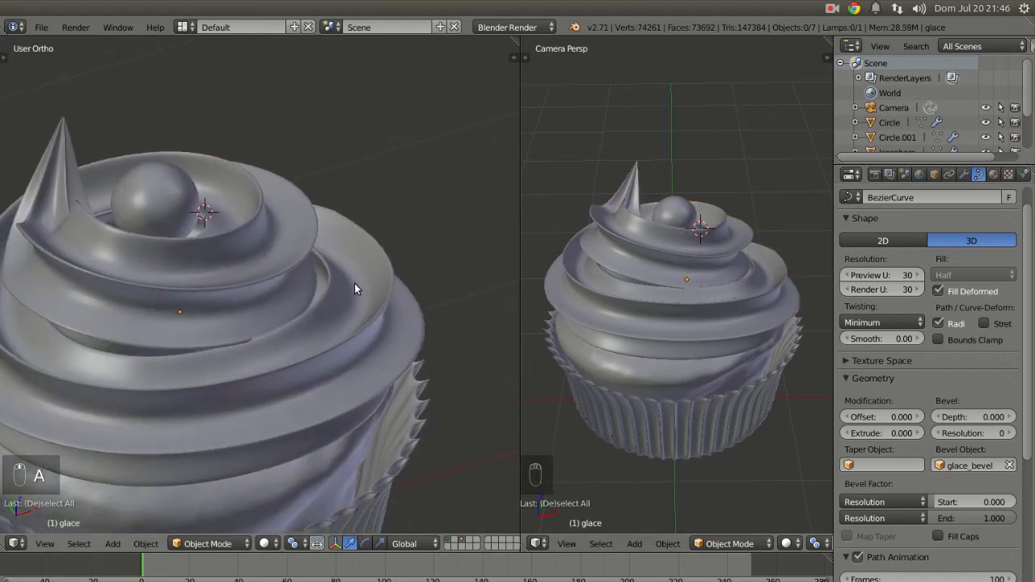
scroll(353, 289, down, 4)
middle_drag(354, 289, 296, 319)
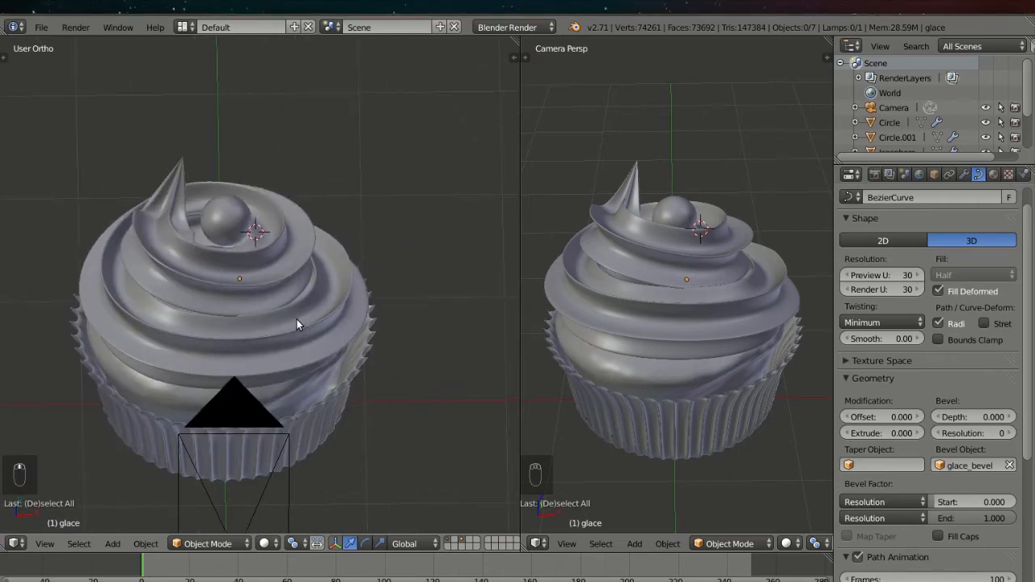
Save the project as tutorial-01.blend in the 009 - Cupcake folder
key(ctrl+s)
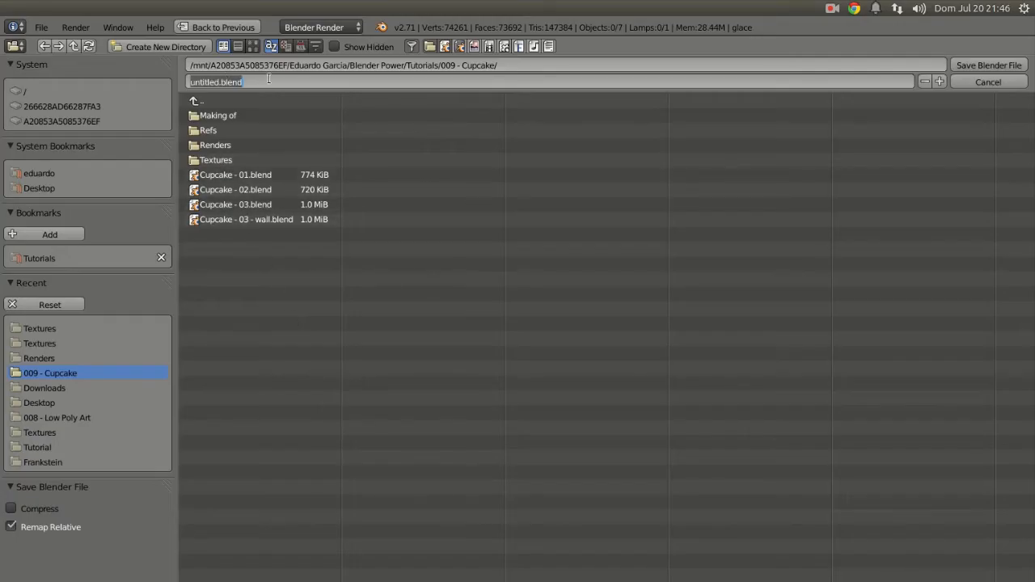
text(tutorial)
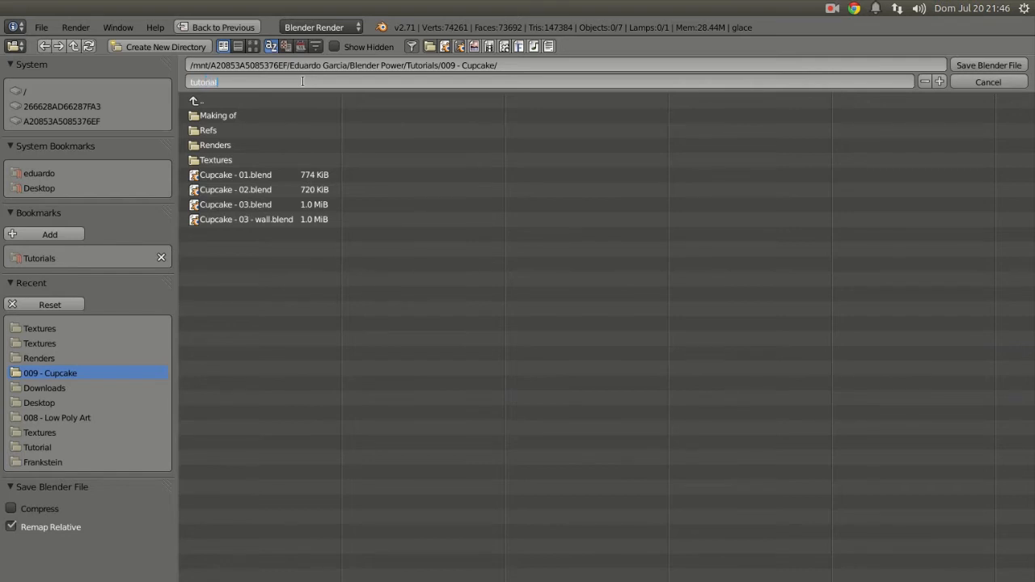
text(-01)
key(Return)
click(991, 65)
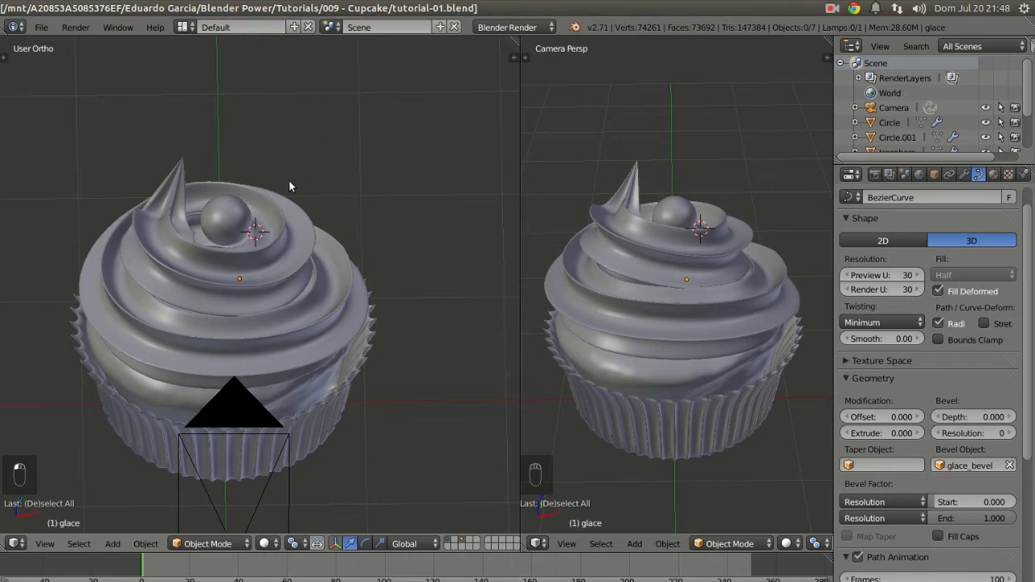
Search the add-ons in the user preferences for "extra" and enable Add Mesh: Extra Objects
click(40, 26)
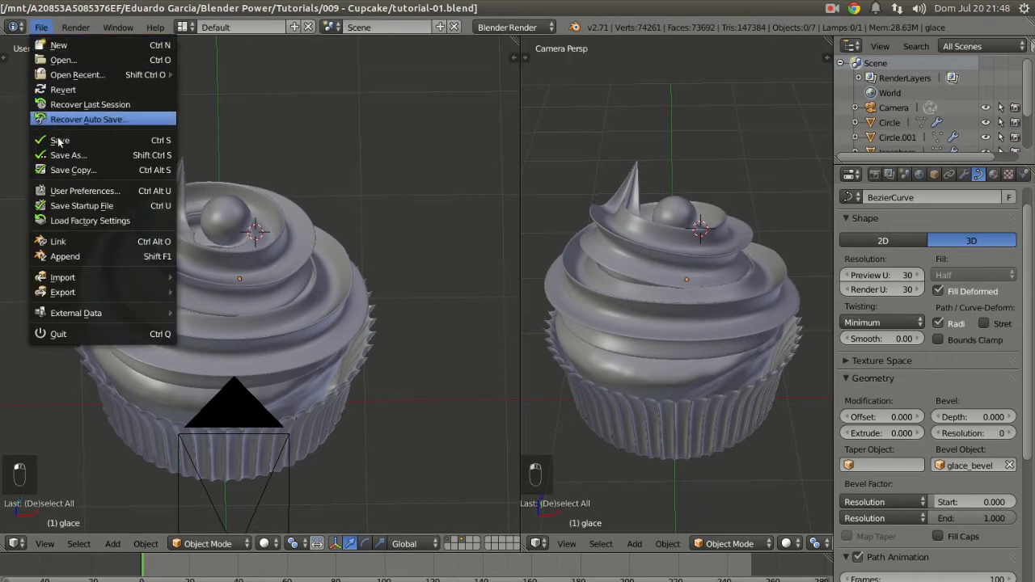
click(81, 191)
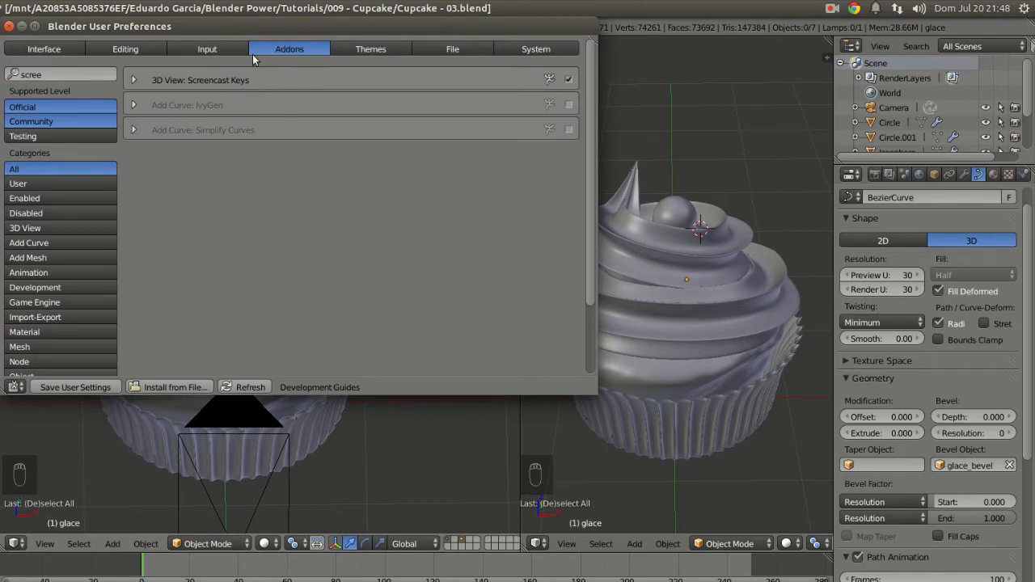
click(45, 50)
click(212, 49)
click(289, 48)
click(60, 73)
key(BackSpace)
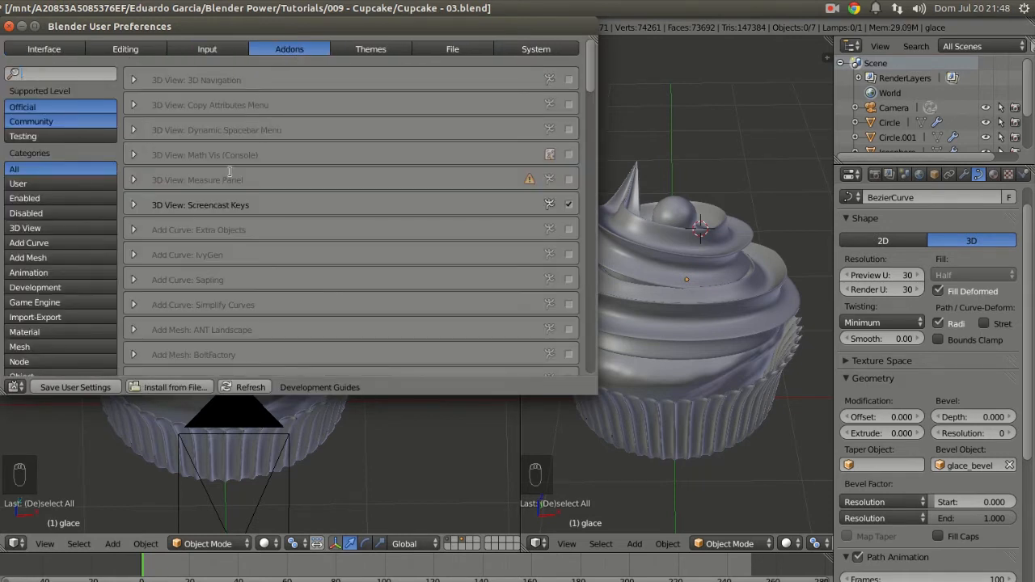
text(extra)
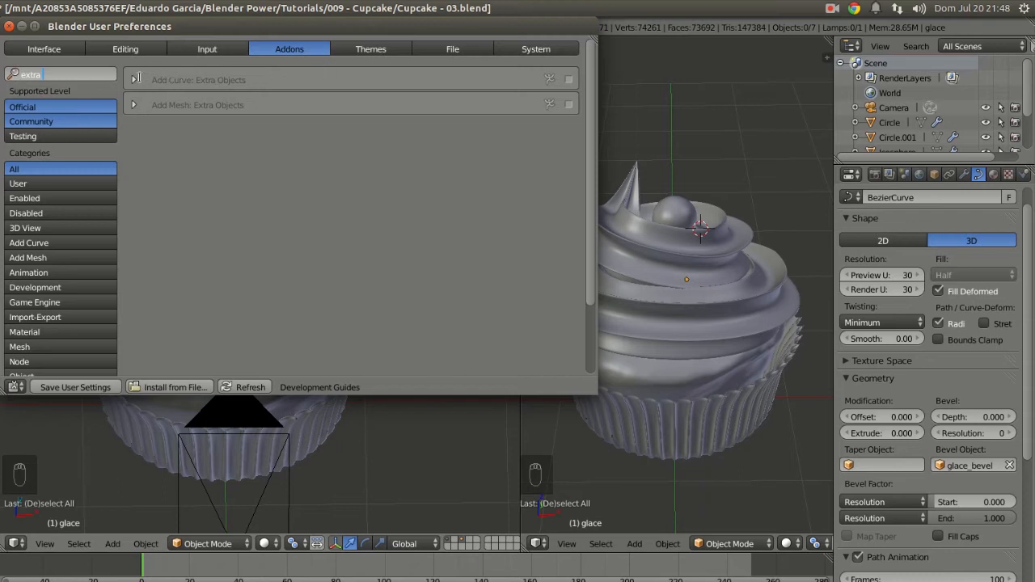
click(134, 106)
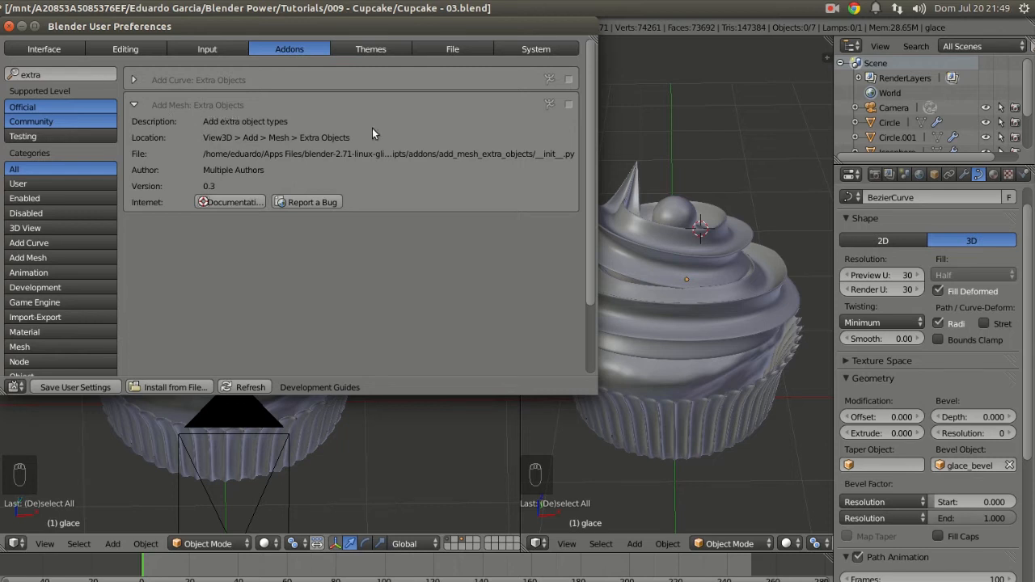
click(569, 105)
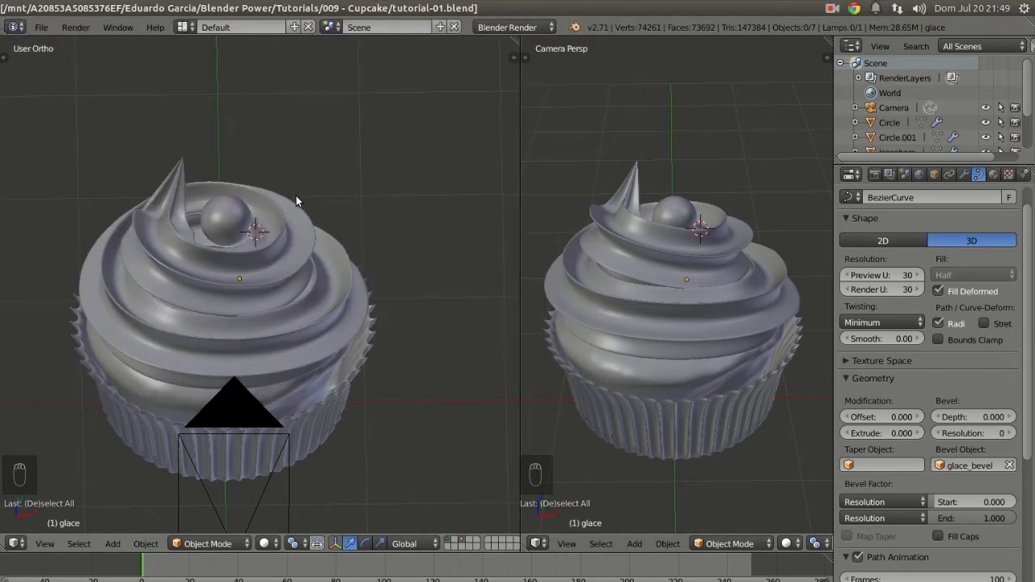
Place the 3D cursor in the empty space beside the cupcake
scroll(296, 196, down, 4)
shift+middle_drag(361, 287, 247, 267)
click(321, 281)
shift+middle_drag(321, 280, 348, 294)
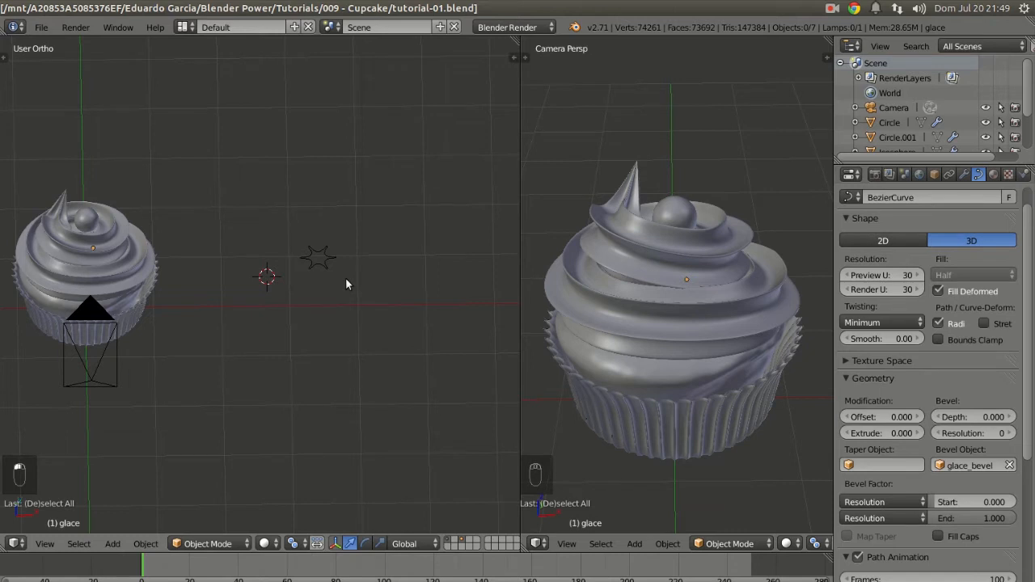
Add a Star mesh from the Extra Objects basic objects at the 3D cursor
key(shift+a)
mouse_move(355, 281)
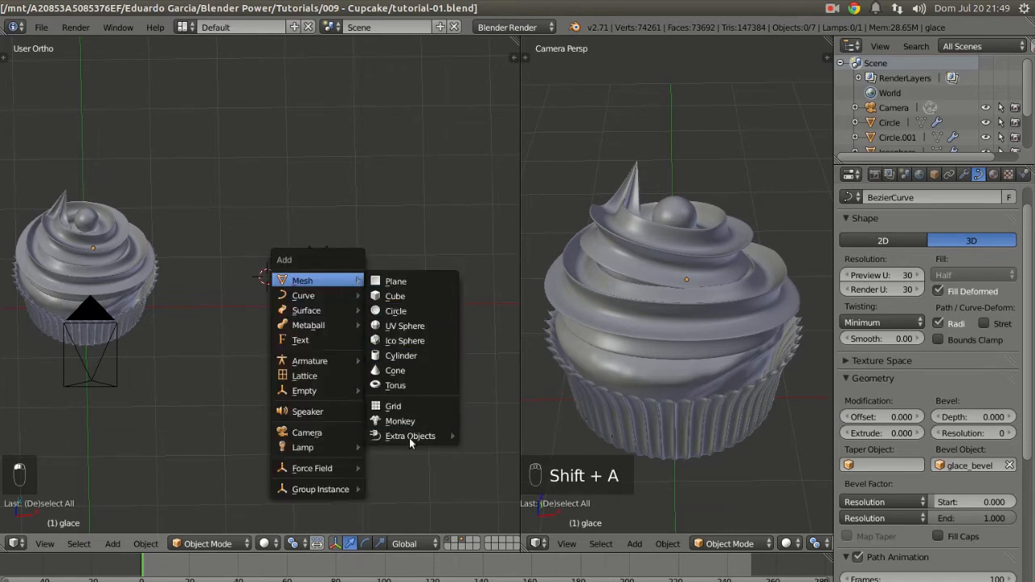
mouse_move(410, 437)
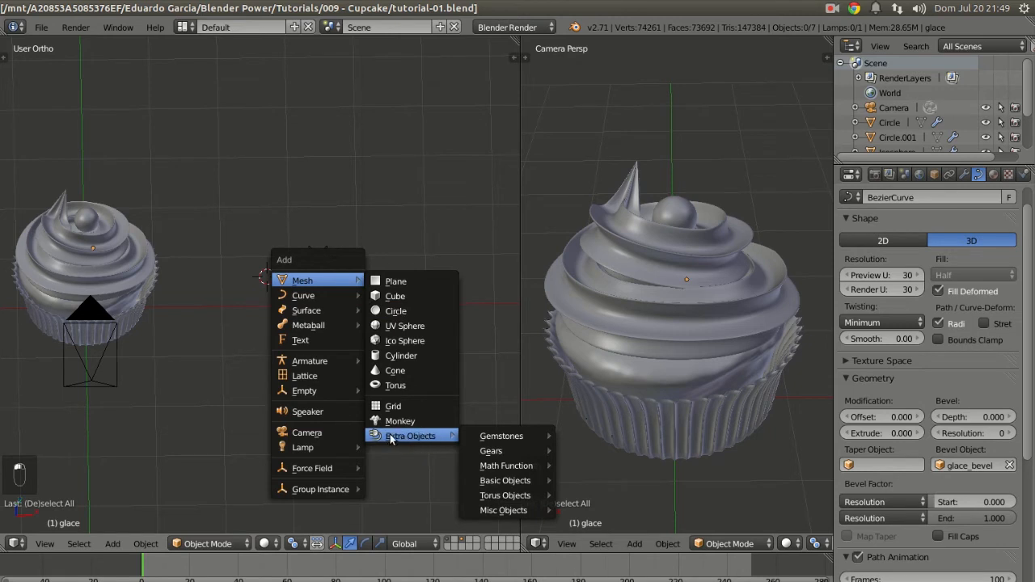
mouse_move(482, 439)
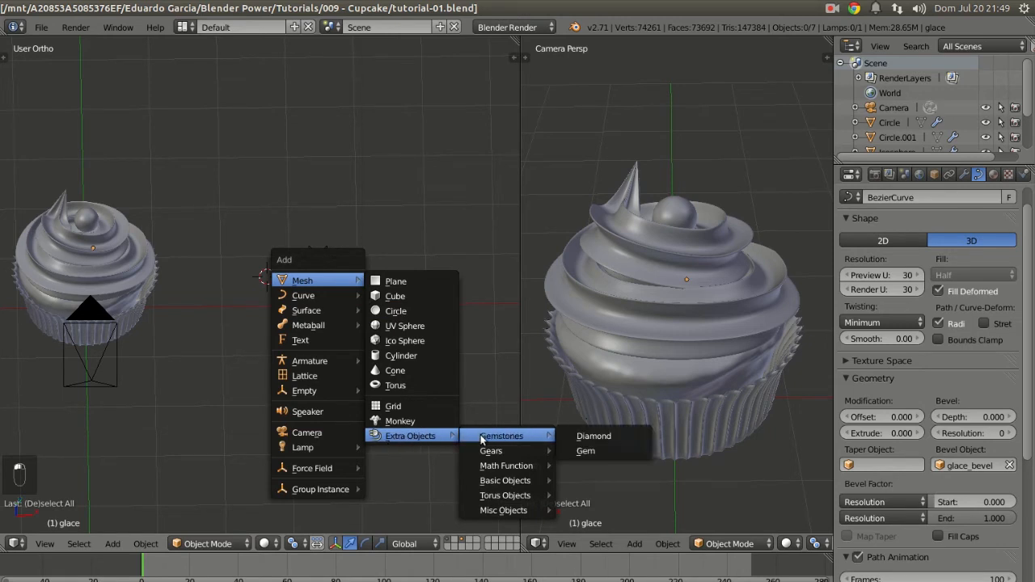
mouse_move(509, 483)
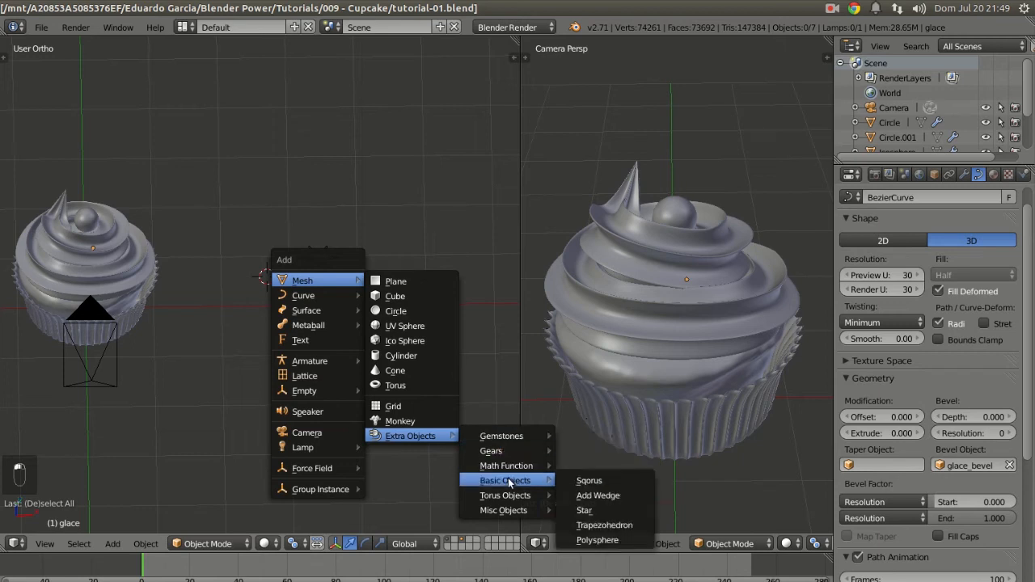
click(596, 512)
scroll(280, 259, up, 1)
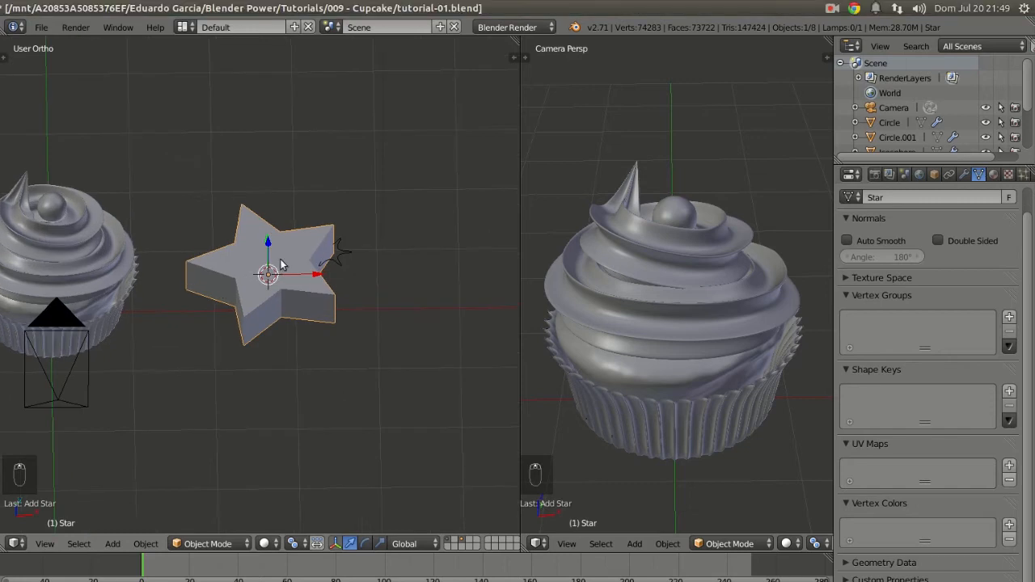
Move the star along the X axis, farther from the cupcake, and examine its mesh in Edit Mode
shift+middle_drag(280, 259, 328, 267)
drag(367, 283, 425, 284)
shift+middle_drag(413, 310, 328, 309)
scroll(350, 309, up, 3)
scroll(380, 320, up, 2)
key(Tab)
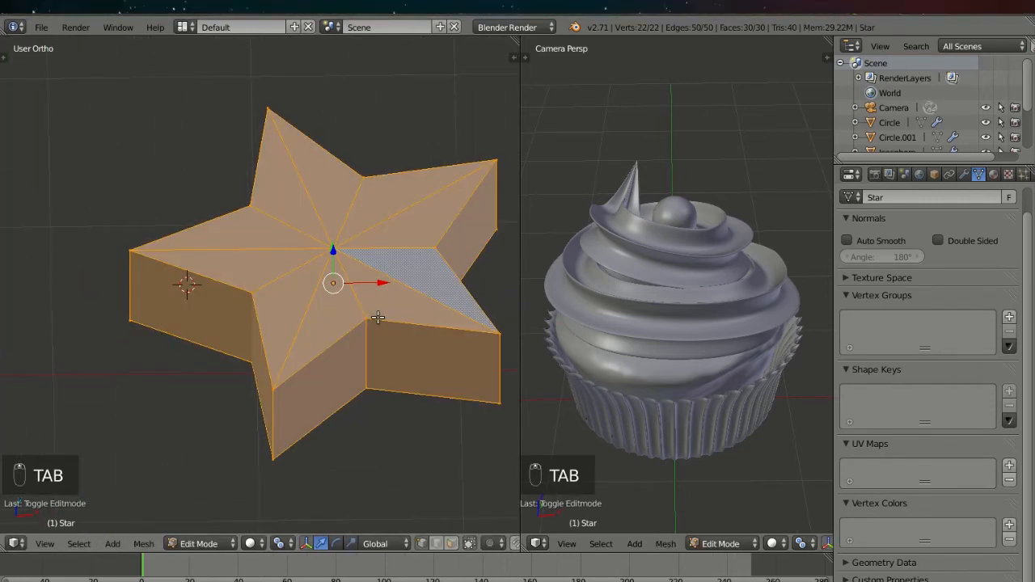
shift+middle_drag(378, 318, 348, 299)
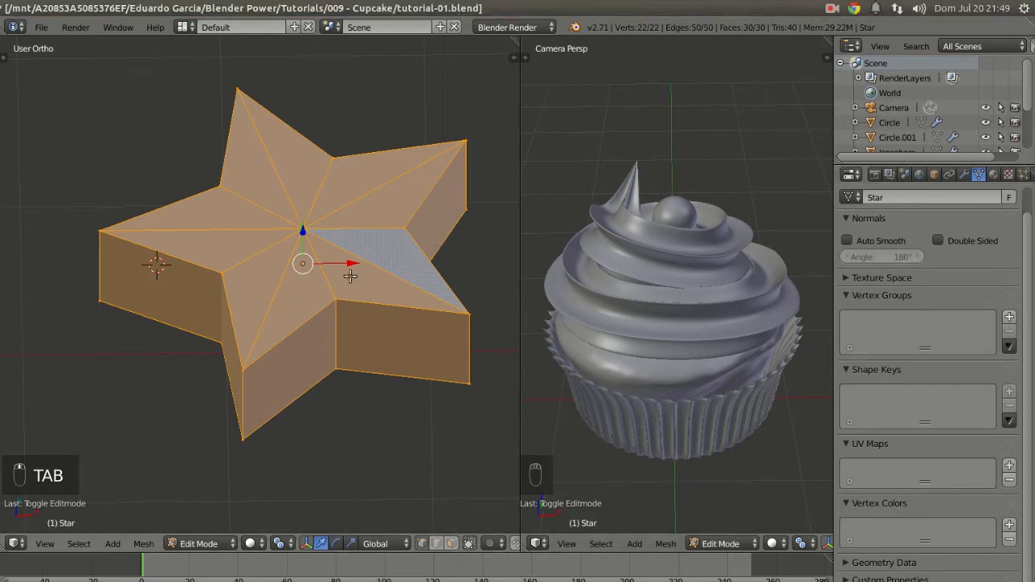
key(Tab)
Add a Subdivision Surface modifier with 2 view subdivisions to the star and shade it smooth
click(964, 174)
click(890, 222)
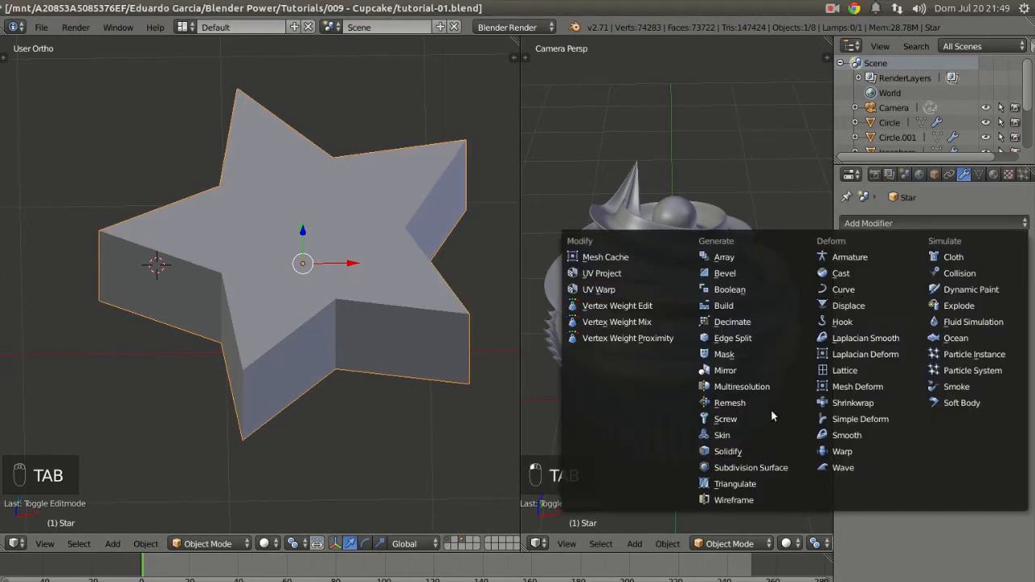
click(771, 467)
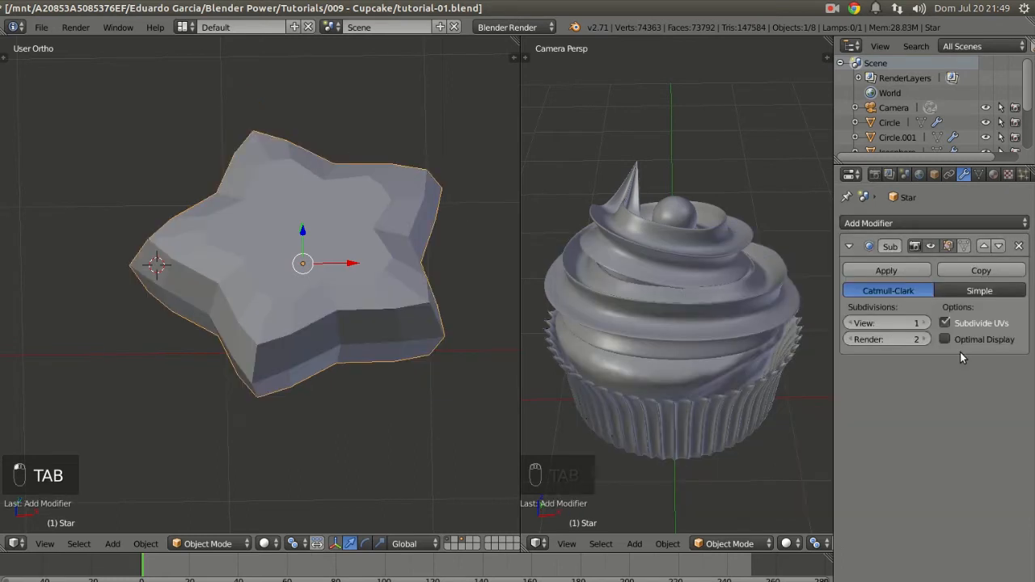
click(926, 324)
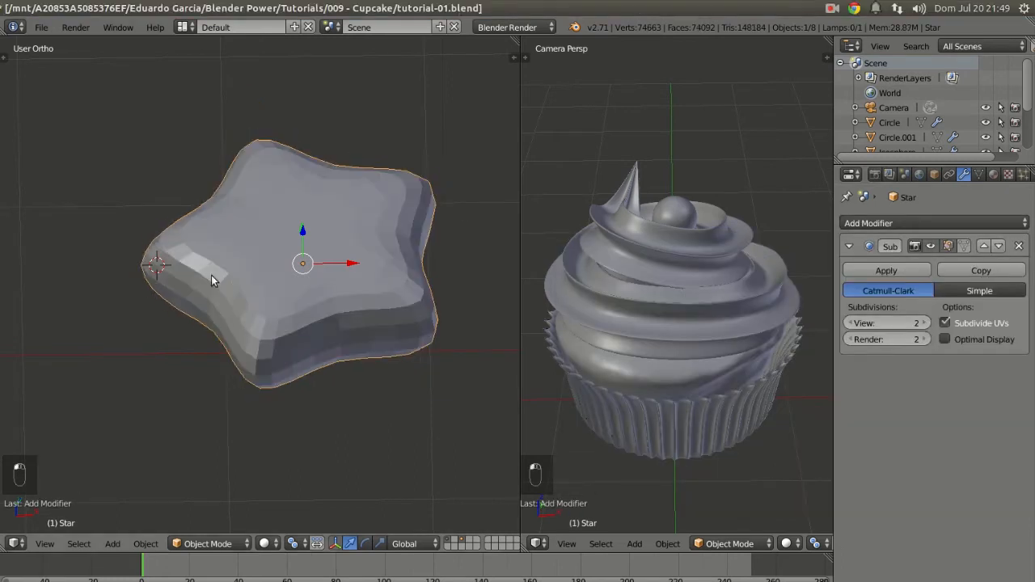
key(t)
click(45, 258)
key(t)
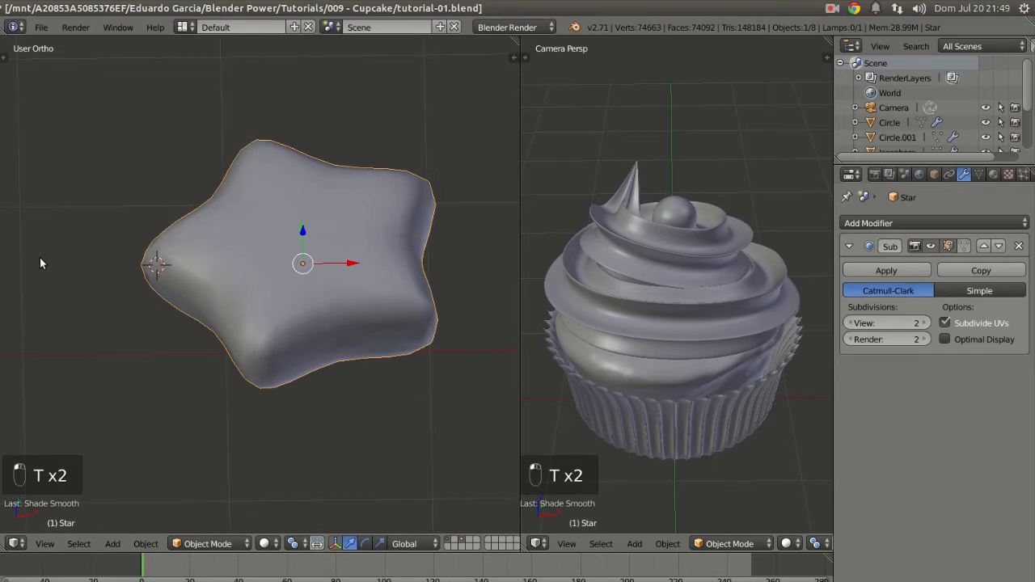
Add three loop cuts around the star's front notch, two hugging its inner corner and one near the adjoining tips
key(Tab)
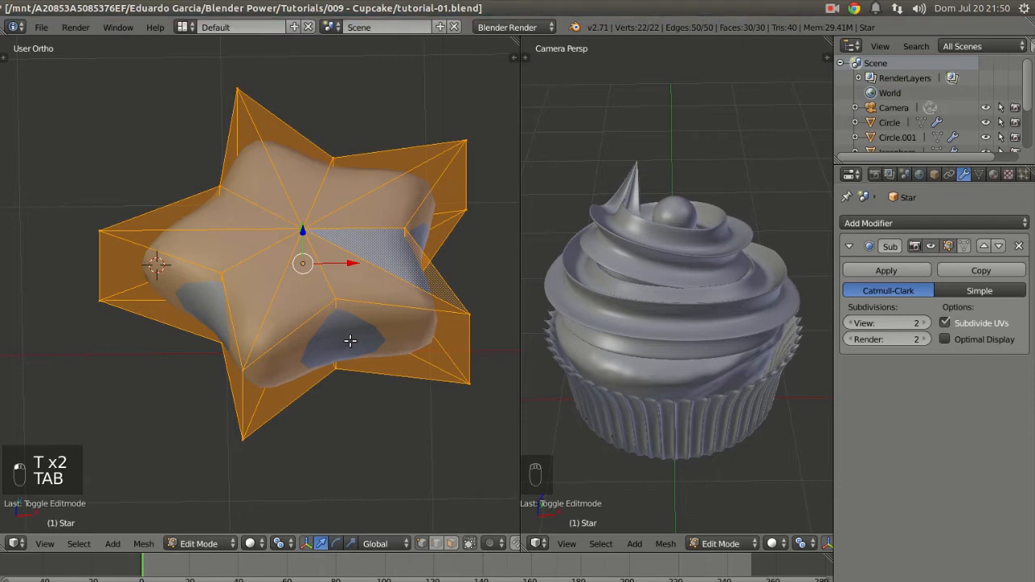
key(ctrl+r)
click(300, 343)
click(341, 324)
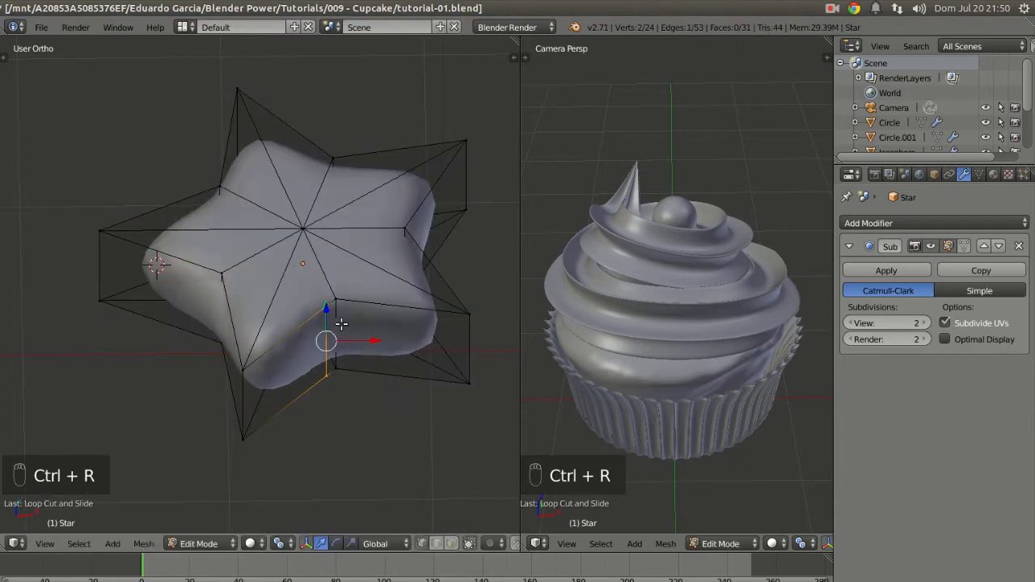
key(ctrl+r)
click(402, 323)
click(337, 329)
key(ctrl+r)
click(282, 346)
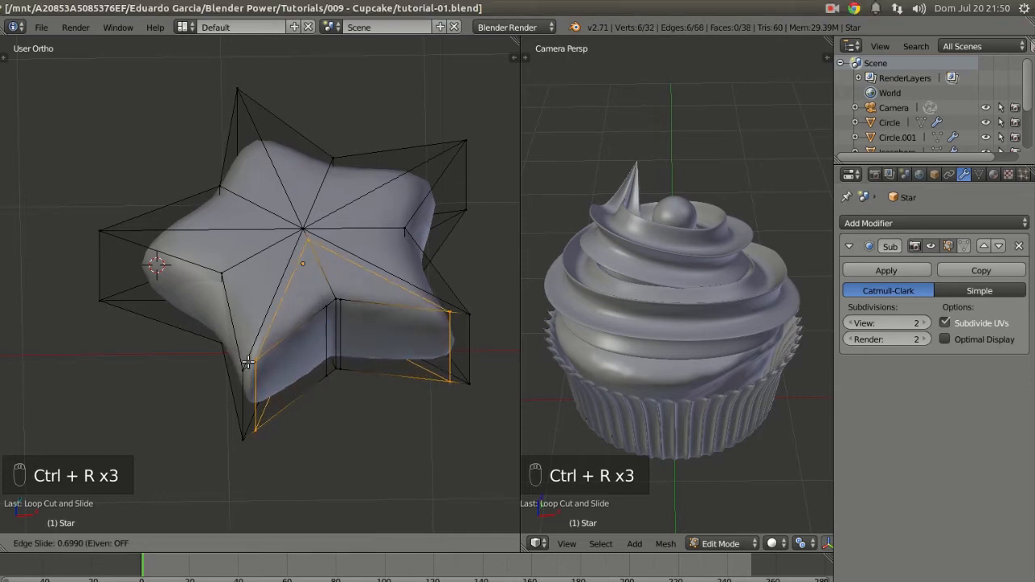
click(247, 363)
Sharpen the second notch of the star with loop cuts on both sides of its inner corner and near its tips
middle_drag(295, 372, 264, 343)
key(ctrl+r)
click(278, 315)
click(226, 279)
key(ctrl+r)
click(192, 332)
click(244, 310)
key(ctrl+r)
click(170, 328)
click(160, 327)
Add the same three edge-tightening loop cuts to the star's third notch, beside the inner corner and near the tips
middle_drag(162, 332, 216, 340)
key(ctrl+r)
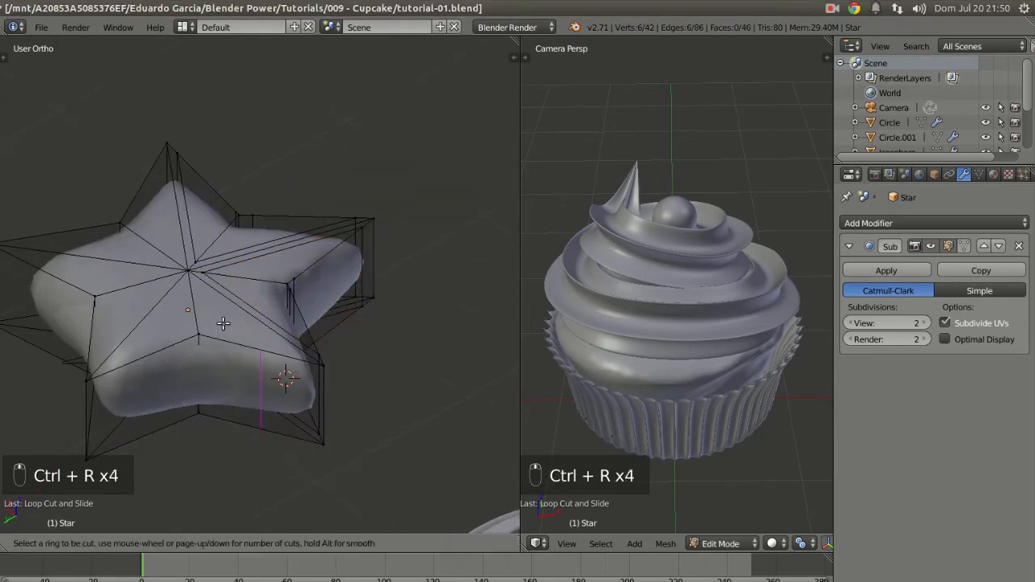
click(216, 340)
click(159, 300)
key(ctrl+r)
click(142, 356)
click(194, 368)
key(ctrl+r)
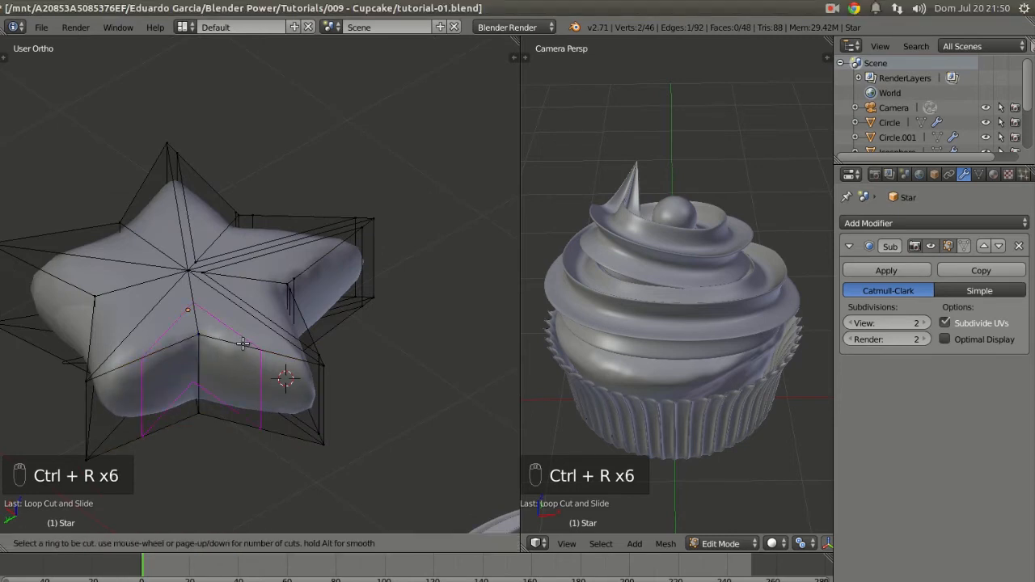
click(283, 364)
click(288, 354)
Tighten the star's fourth notch with a loop cut on each side of the inner corner and one by the tips
middle_drag(288, 354, 299, 359)
key(ctrl+r)
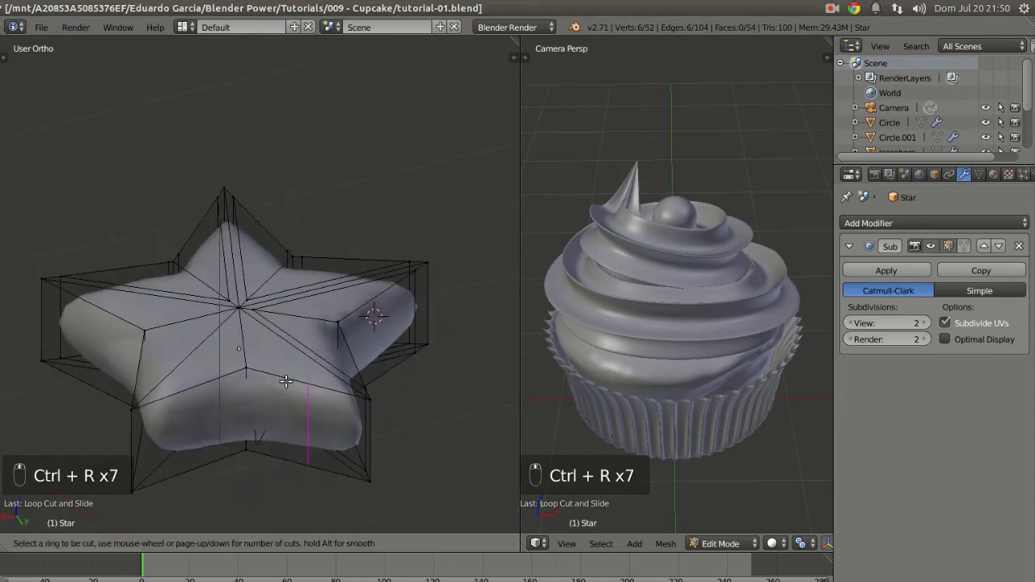
click(252, 356)
click(251, 356)
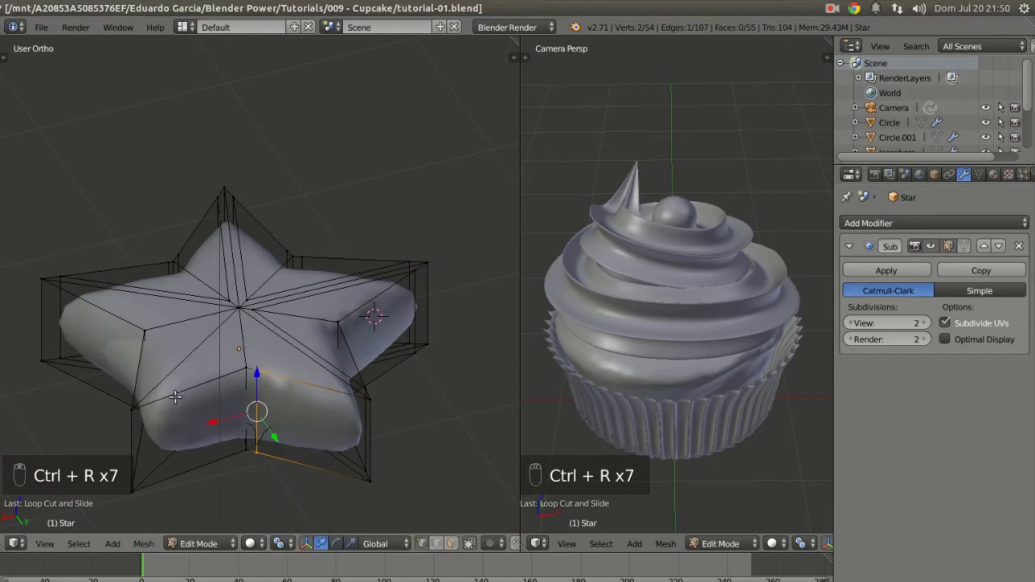
key(ctrl+r)
click(201, 390)
click(203, 390)
key(ctrl+r)
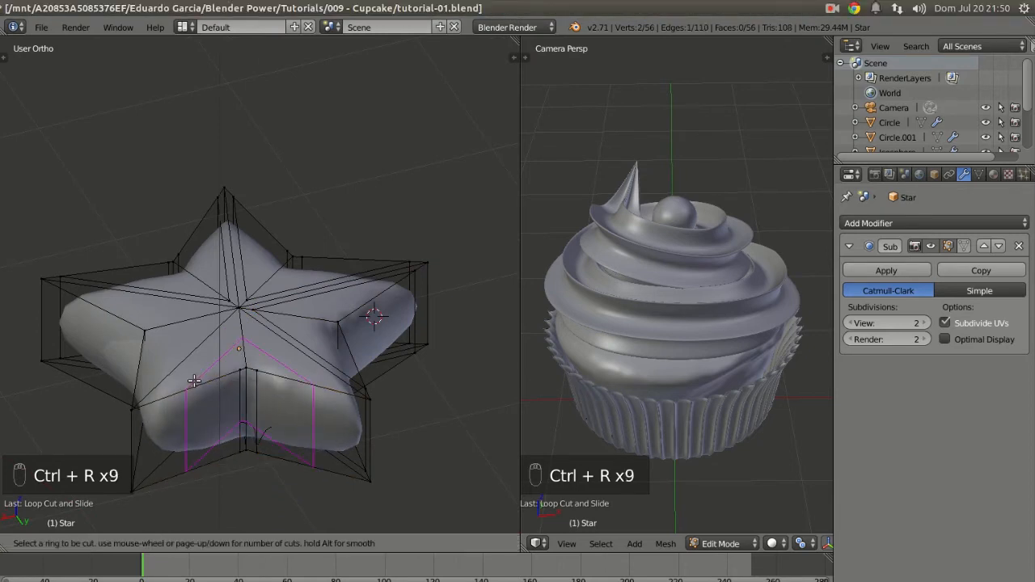
click(194, 380)
click(159, 380)
Add three loop cuts around the star's fifth and last uncut notch and return to Object Mode
middle_drag(159, 380, 288, 398)
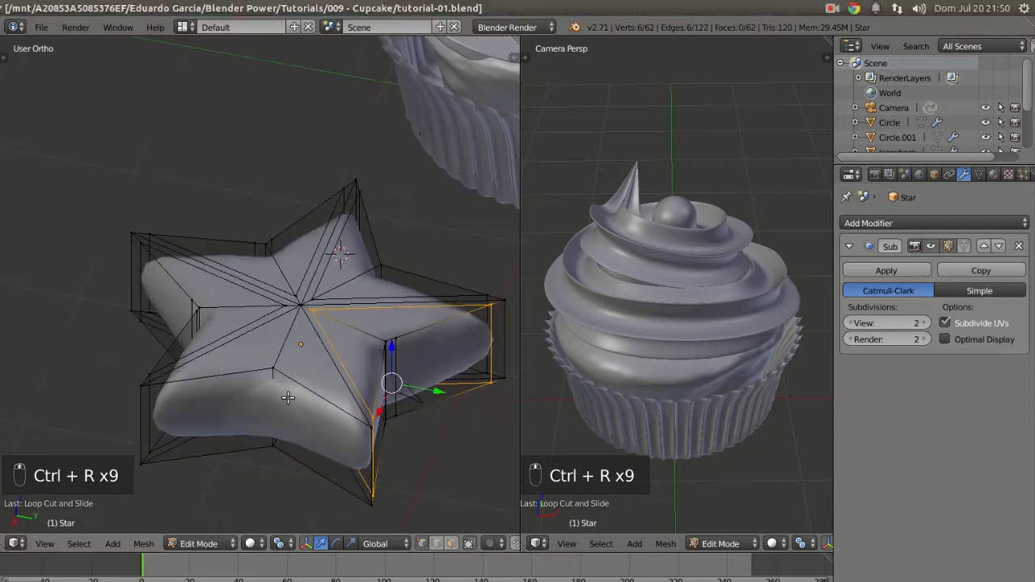
key(ctrl+r)
click(257, 390)
click(261, 396)
key(ctrl+r)
click(316, 395)
click(275, 409)
key(ctrl+r)
click(190, 378)
click(174, 381)
key(Tab)
middle_drag(224, 344, 364, 353)
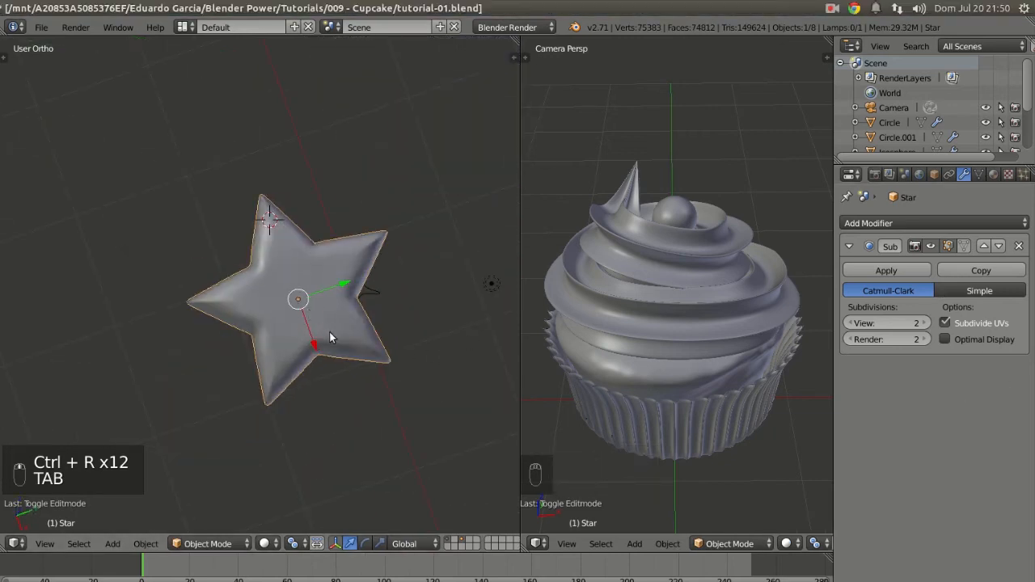
scroll(319, 330, down, 5)
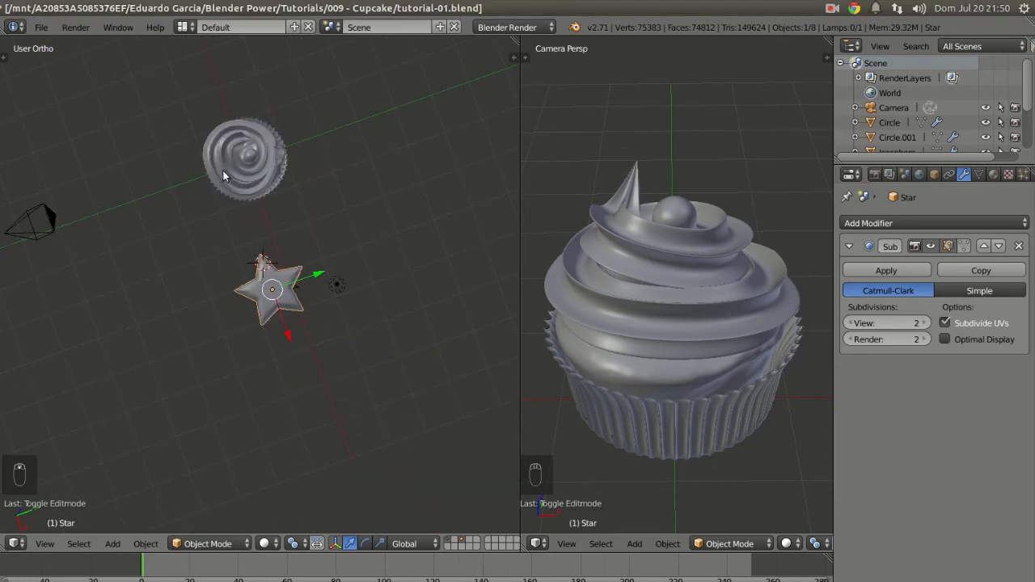
shift+middle_drag(338, 296, 346, 314)
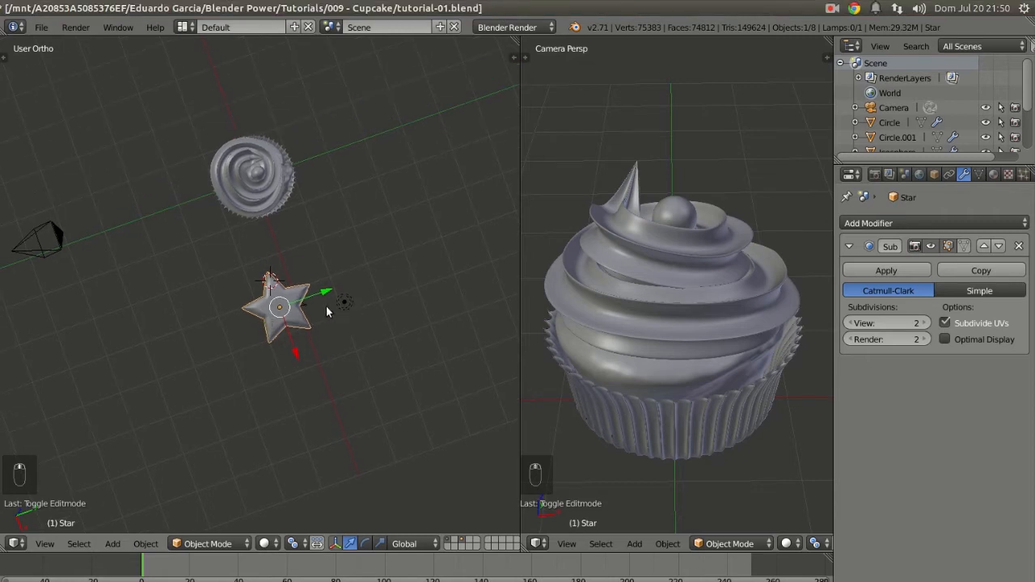
Switch the render engine to Cycles Render and give the star a new material named estrela
click(993, 174)
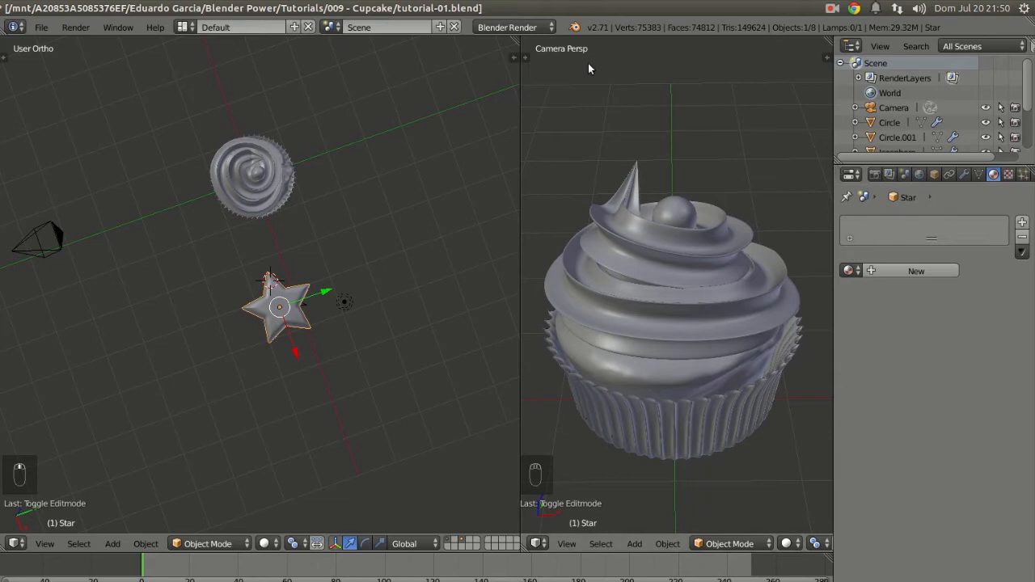
click(517, 28)
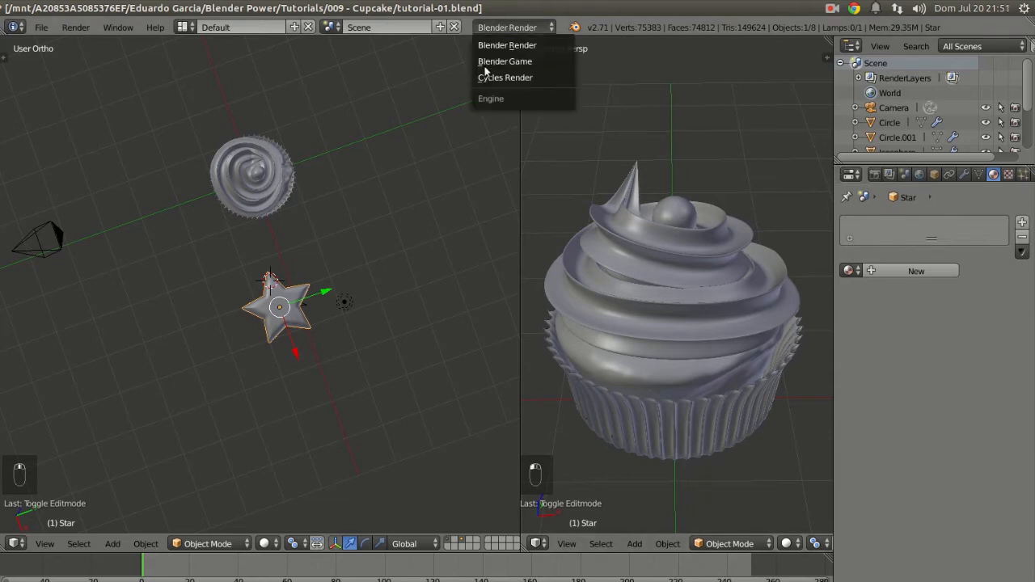
click(490, 81)
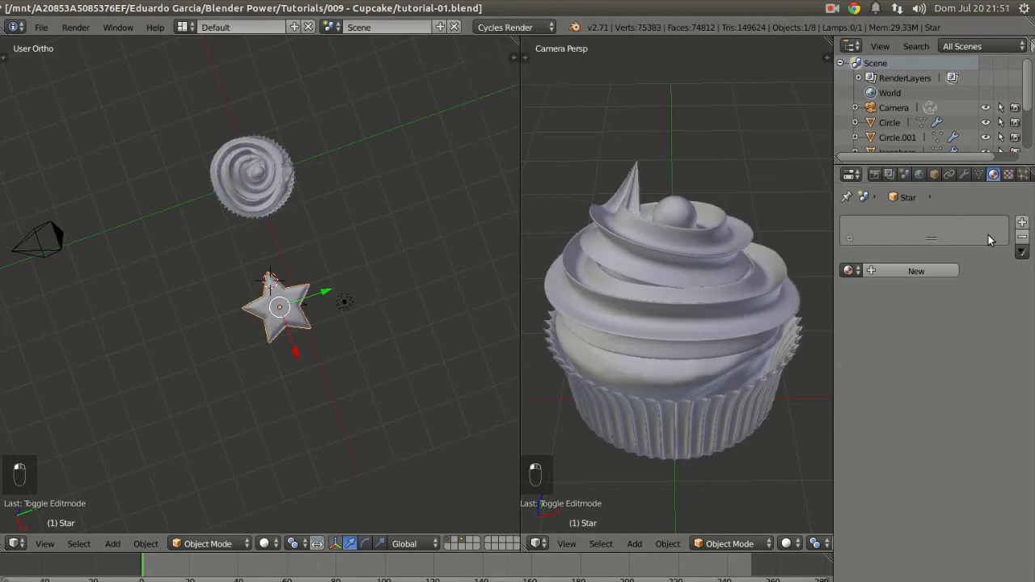
click(912, 271)
text(estrel)
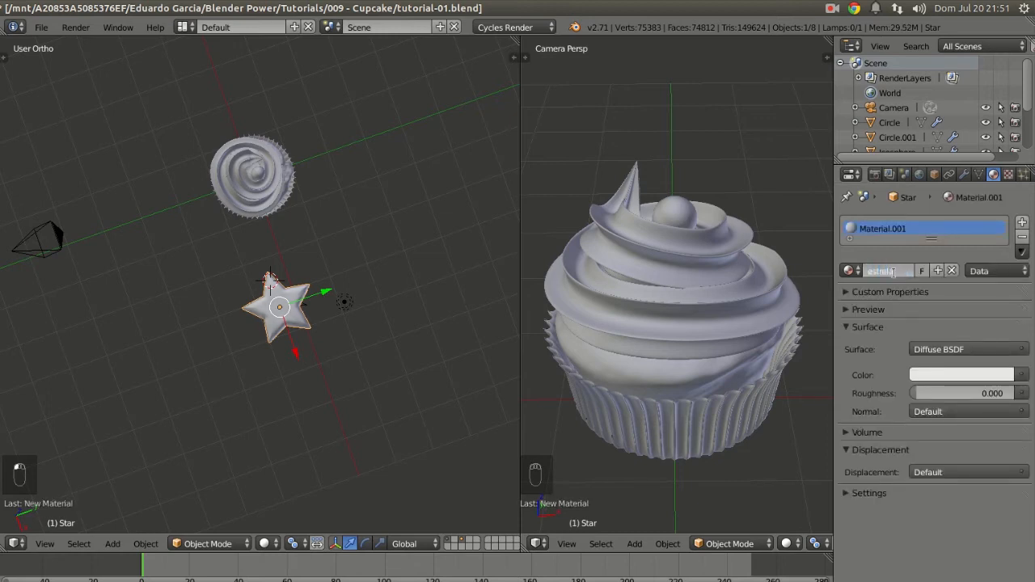
key(Return)
Scale the star down to decoration size and move it along the X axis to the cupcake's side
scroll(236, 298, up, 4)
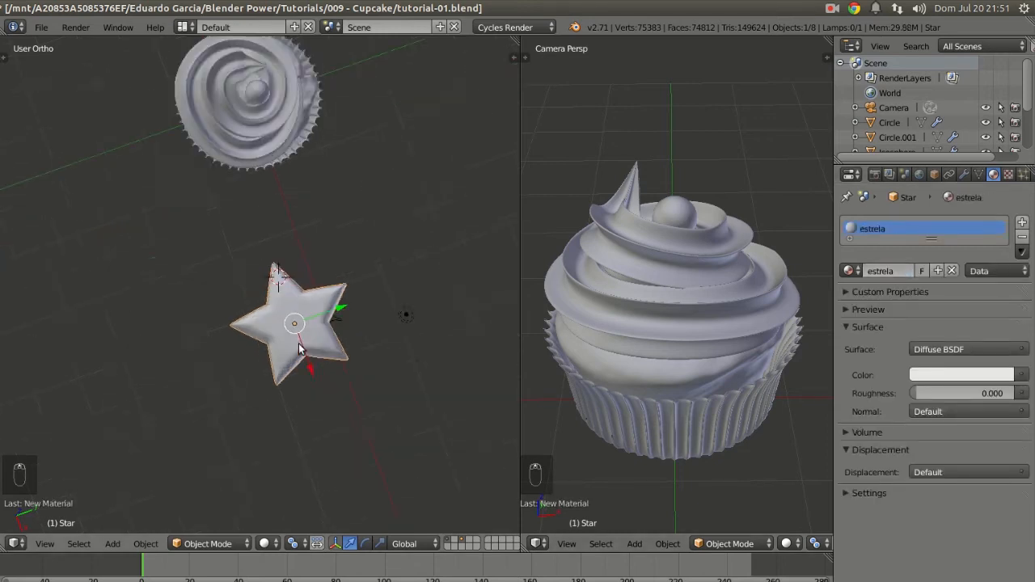
middle_drag(299, 330, 451, 307)
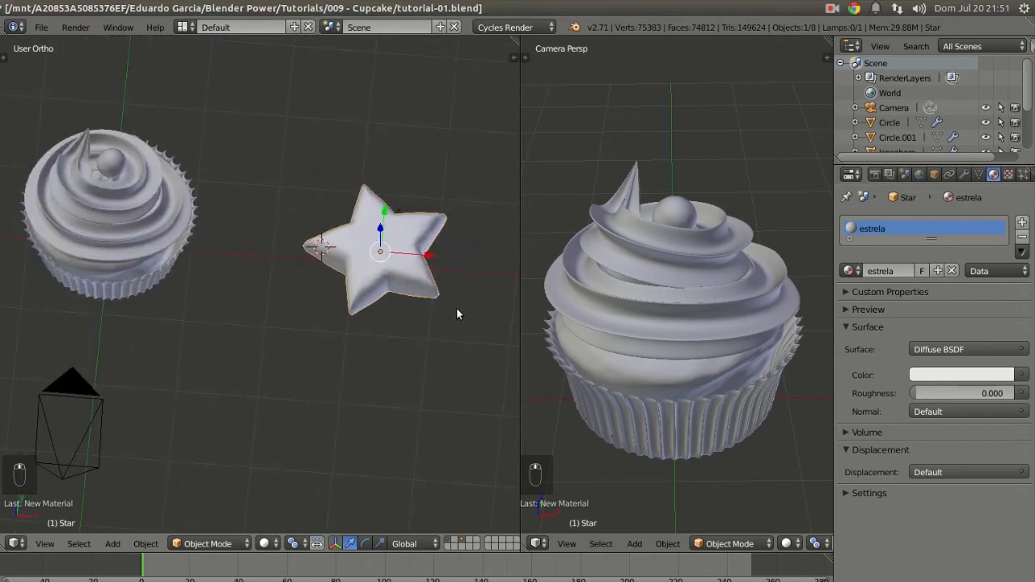
key(s)
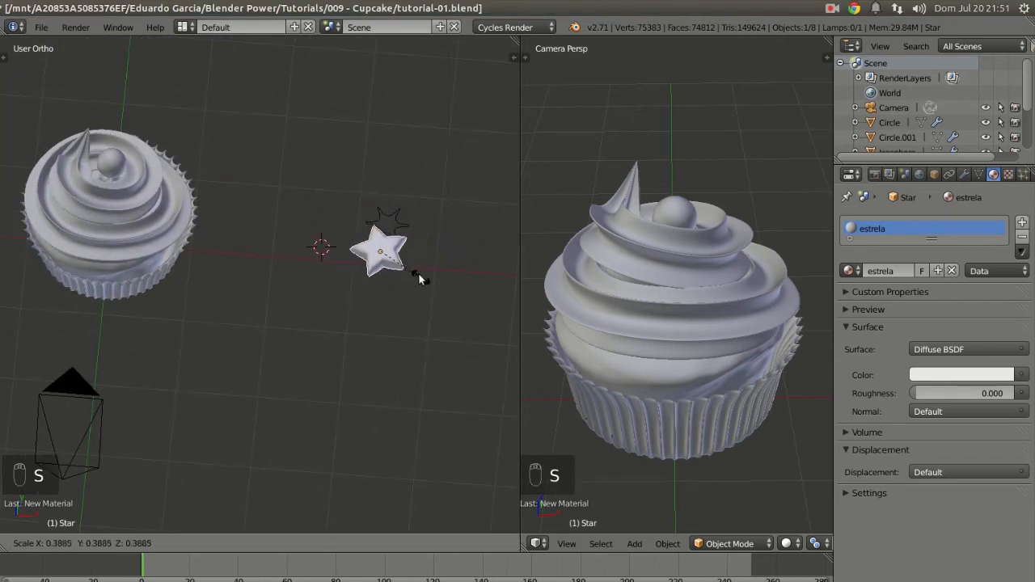
click(407, 251)
drag(418, 254, 239, 233)
Move the star from the cupcake's side to the front edge of the lower frosting layer
shift+middle_drag(693, 289, 562, 289)
shift+middle_drag(318, 272, 410, 295)
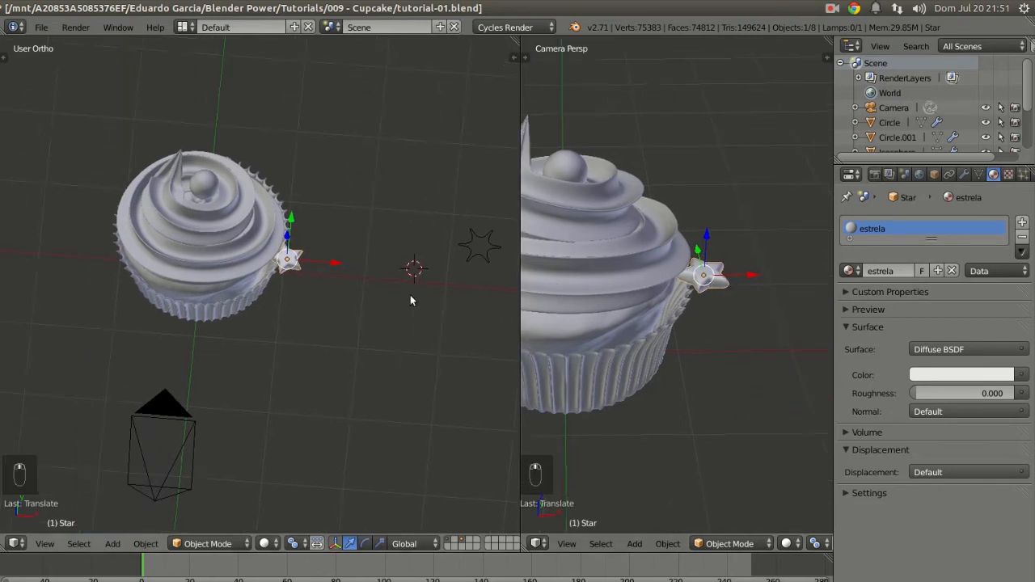
key(KP_7)
scroll(345, 274, up, 3)
shift+middle_drag(296, 237, 332, 254)
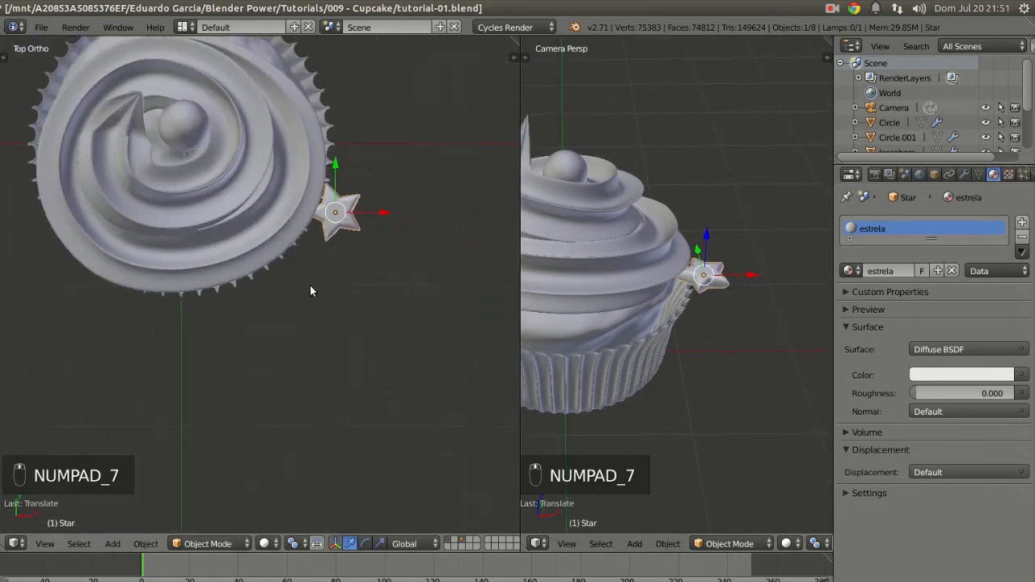
key(g)
click(270, 341)
key(g)
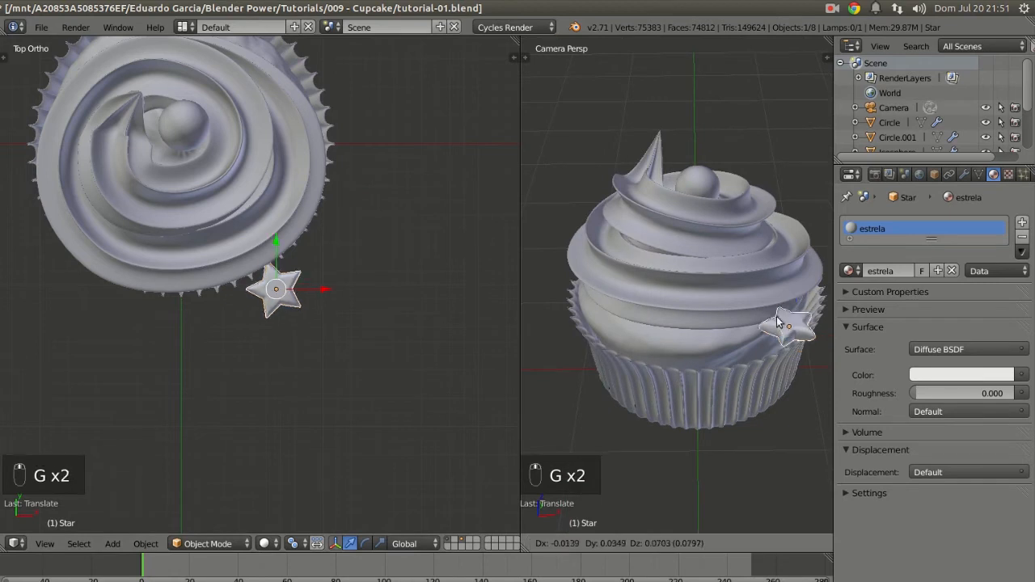
click(748, 297)
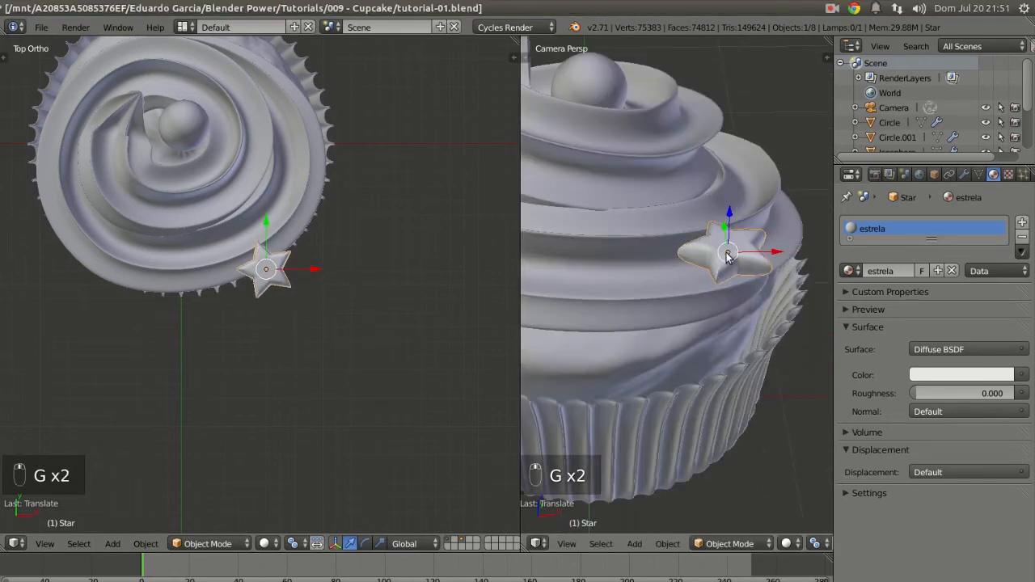
key(g)
click(728, 257)
Scale the star down to about 0.45 of its size and nudge it back over the lower frosting layer
key(s)
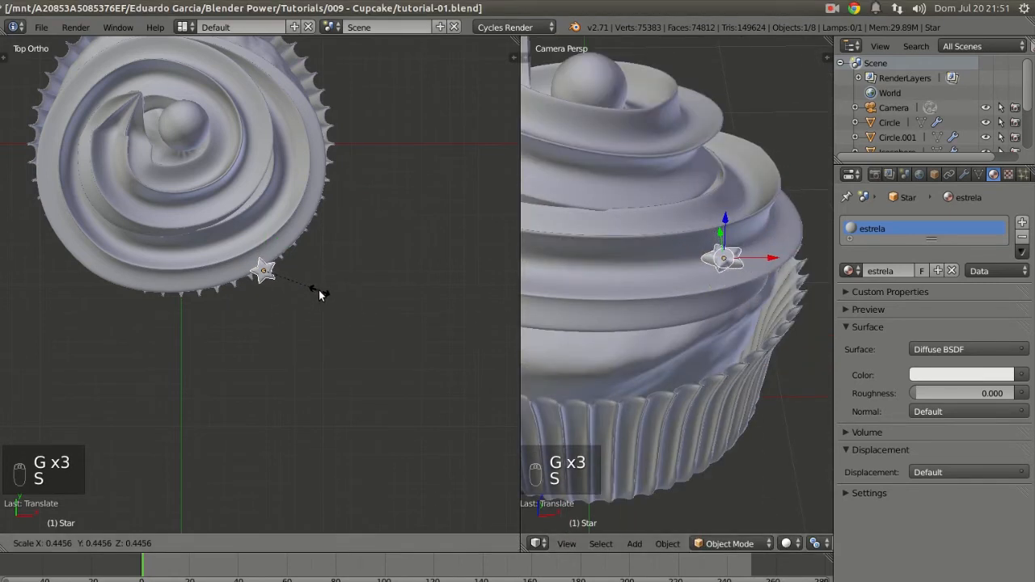
click(319, 295)
key(g)
click(711, 307)
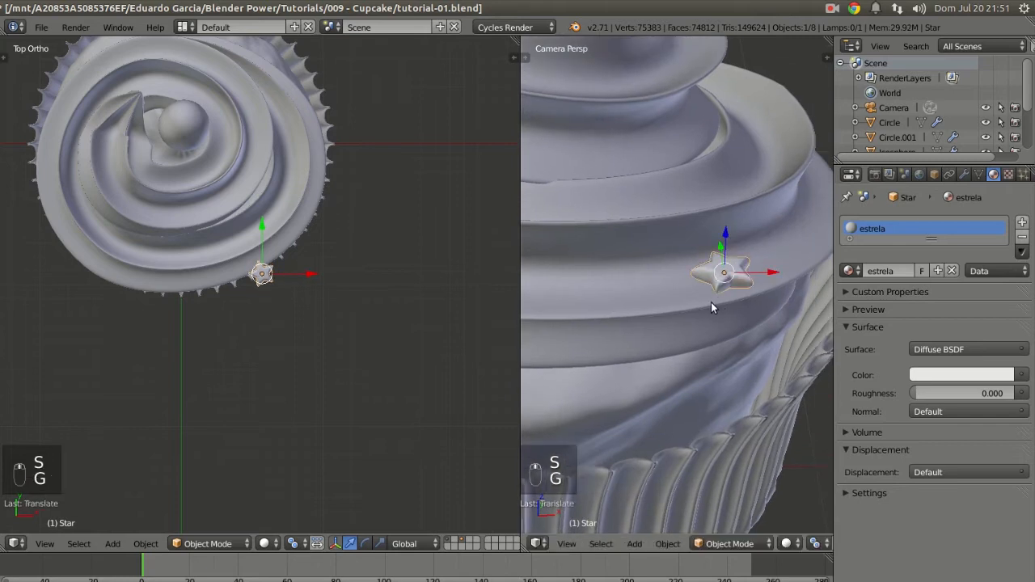
Move the star in several close-up views until it touches the surface of the lower frosting layer
middle_drag(307, 266, 341, 245)
scroll(341, 245, up, 2)
scroll(326, 292, up, 3)
key(g)
click(242, 295)
middle_drag(227, 306, 195, 292)
key(g)
click(232, 359)
middle_drag(345, 357, 256, 353)
scroll(226, 321, down, 2)
key(g)
click(275, 350)
scroll(390, 367, up, 3)
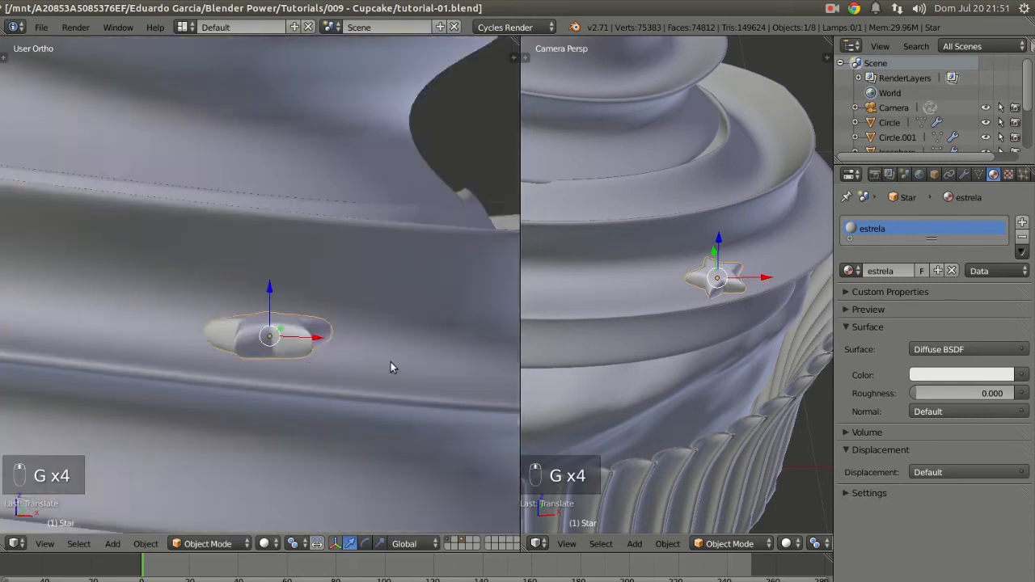
Shift and rotate the star so it lies against the slope of the lower frosting layer, facing outward
middle_drag(390, 362, 390, 368)
key(g)
click(320, 377)
middle_drag(249, 372, 365, 372)
shift+middle_drag(273, 388, 359, 391)
key(g)
click(317, 397)
key(r)
click(364, 387)
key(g)
click(353, 390)
middle_drag(352, 390, 279, 386)
key(r)
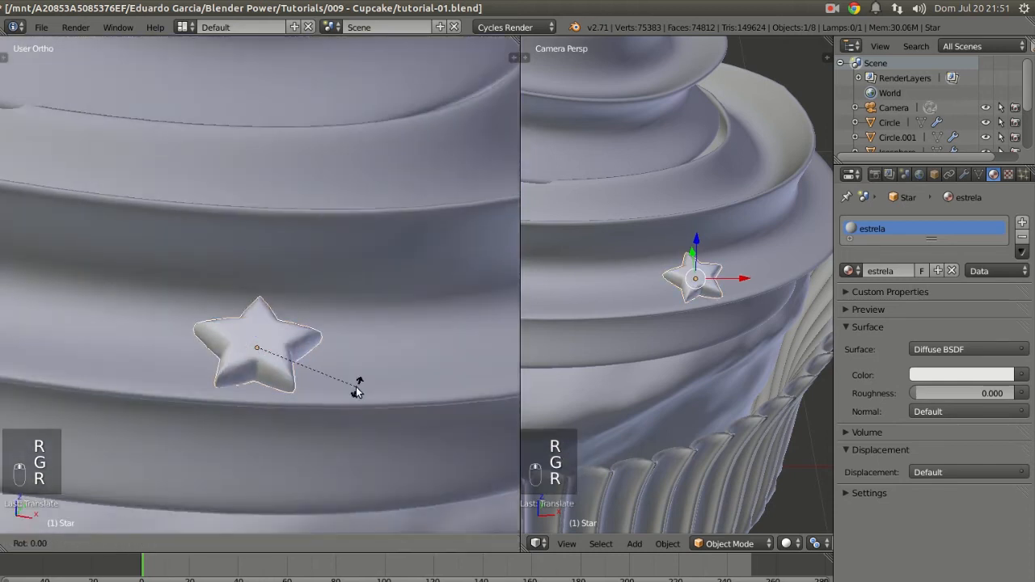
click(353, 387)
Make a linked duplicate of the star and place it at the left side of the same frosting layer
scroll(774, 351, down, 4)
key(a)
scroll(705, 277, down, 2)
scroll(691, 287, up, 2)
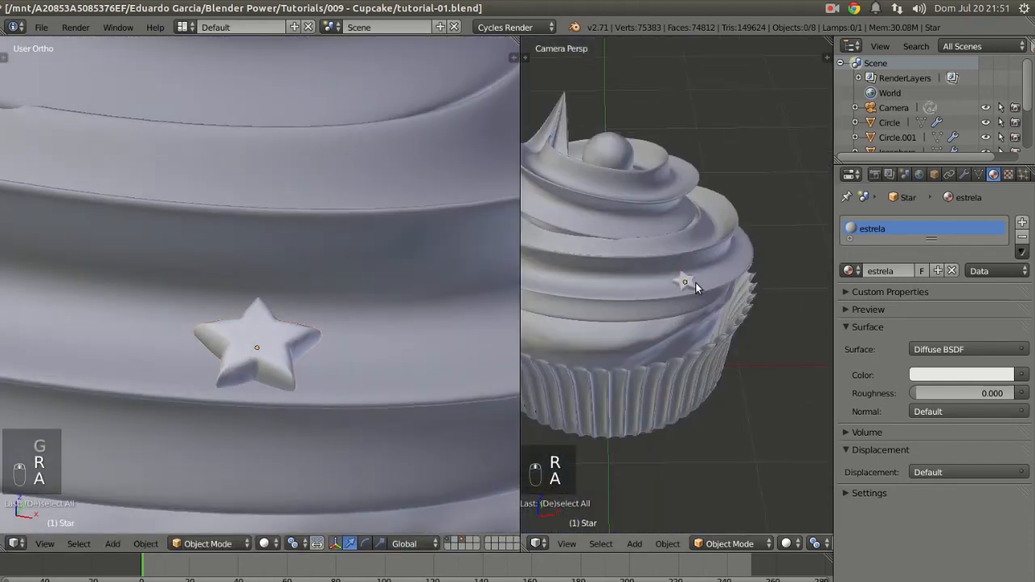
right_click(685, 281)
scroll(288, 338, down, 6)
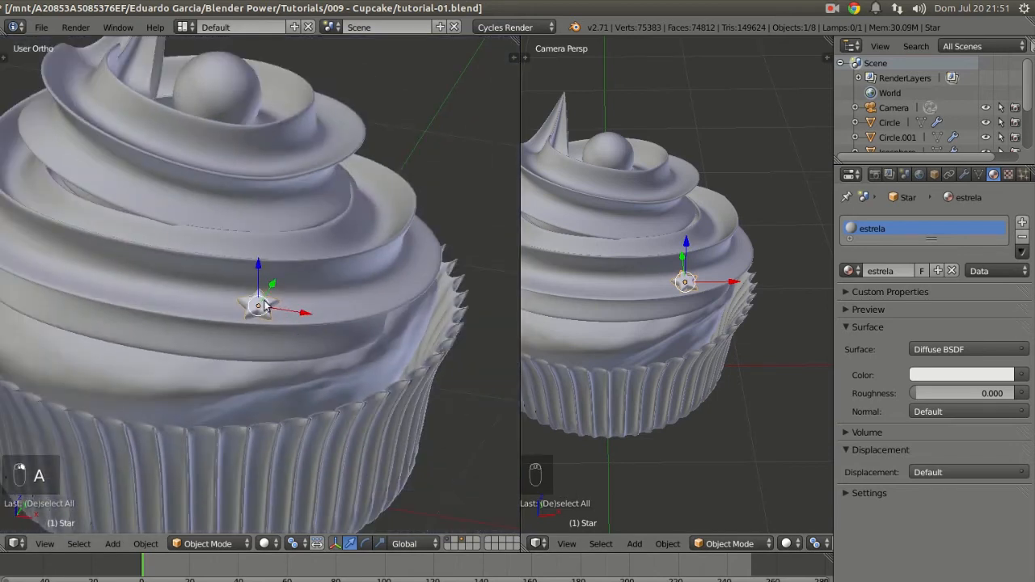
key(alt+d)
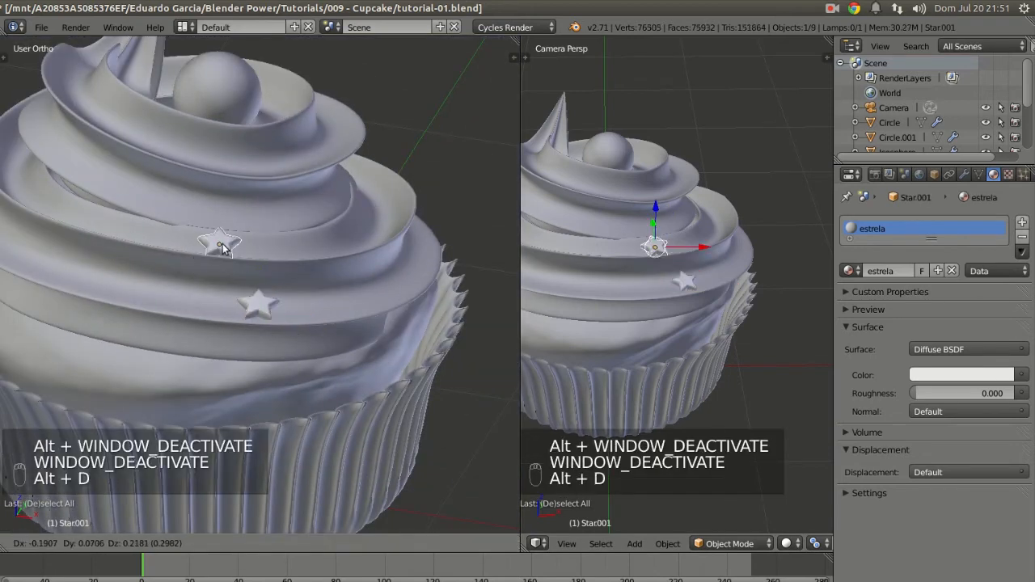
click(45, 263)
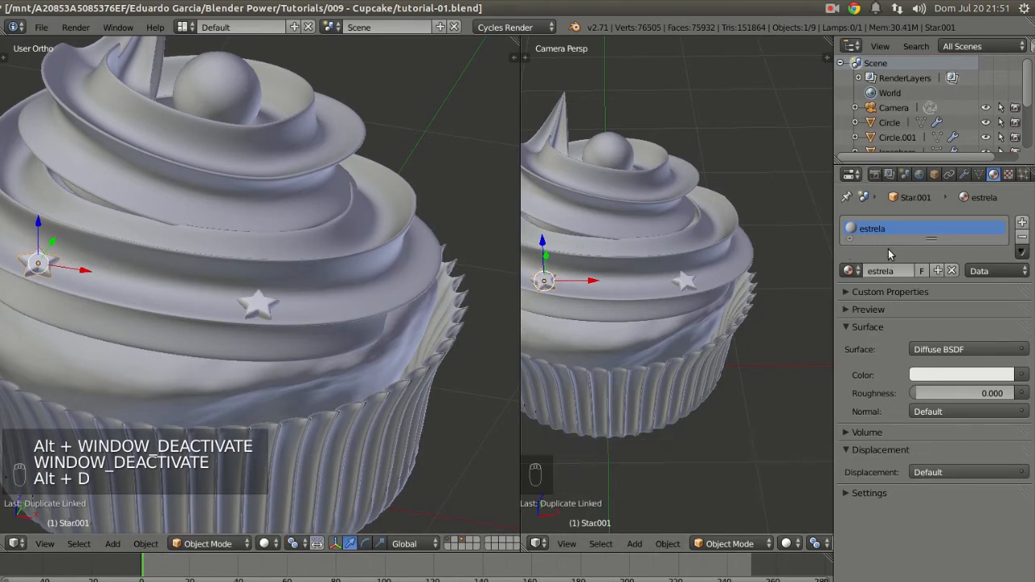
key(x)
click(218, 298)
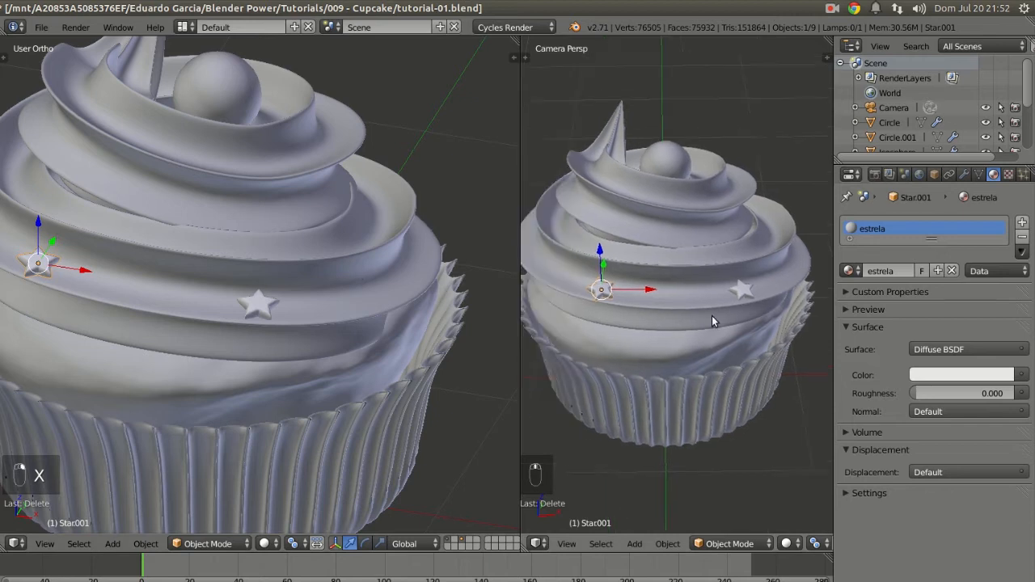
Move and rotate the duplicated star to bring it against the frosting layer's left rim
shift+middle_drag(47, 262, 196, 297)
scroll(194, 297, up, 4)
shift+middle_drag(111, 313, 254, 421)
key(g)
click(261, 397)
key(g)
click(287, 415)
key(r)
click(335, 410)
key(g)
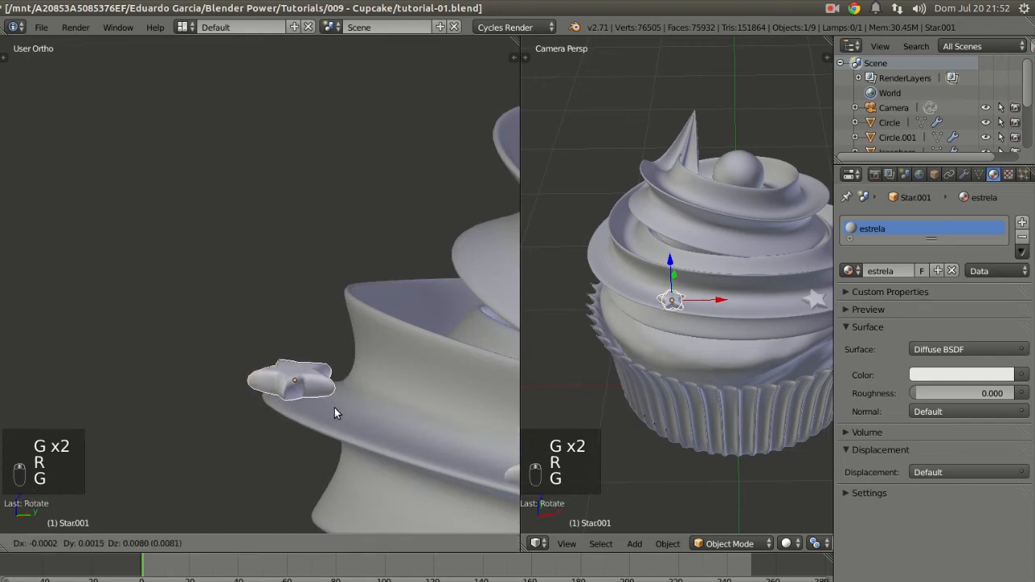
click(334, 408)
Rotate the duplicated star from the front and nudge it so it follows the frosting's surface
middle_drag(244, 401, 386, 398)
key(r)
click(370, 375)
key(g)
click(370, 376)
scroll(386, 397, up, 2)
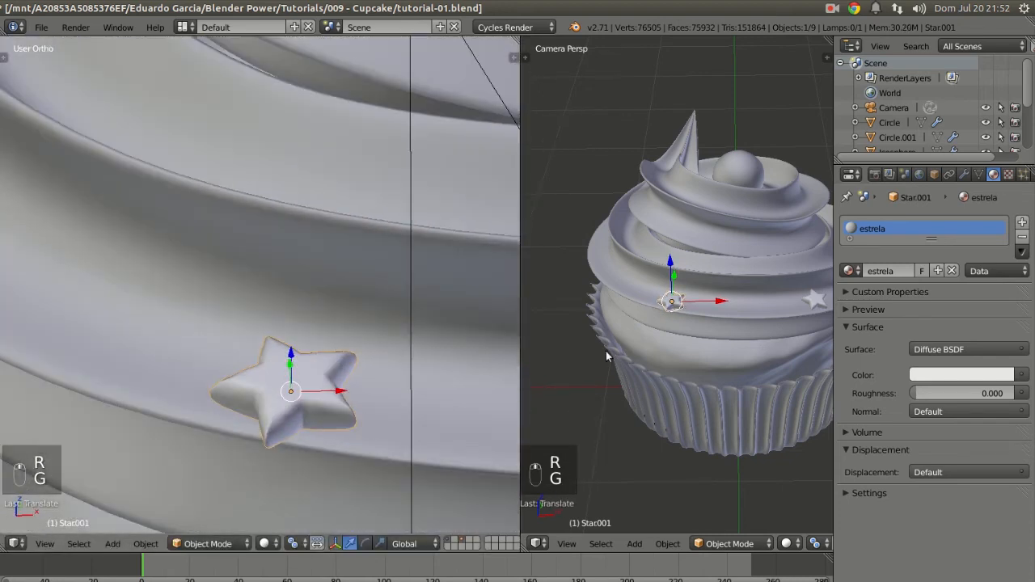
scroll(771, 310, down, 2)
scroll(776, 301, up, 5)
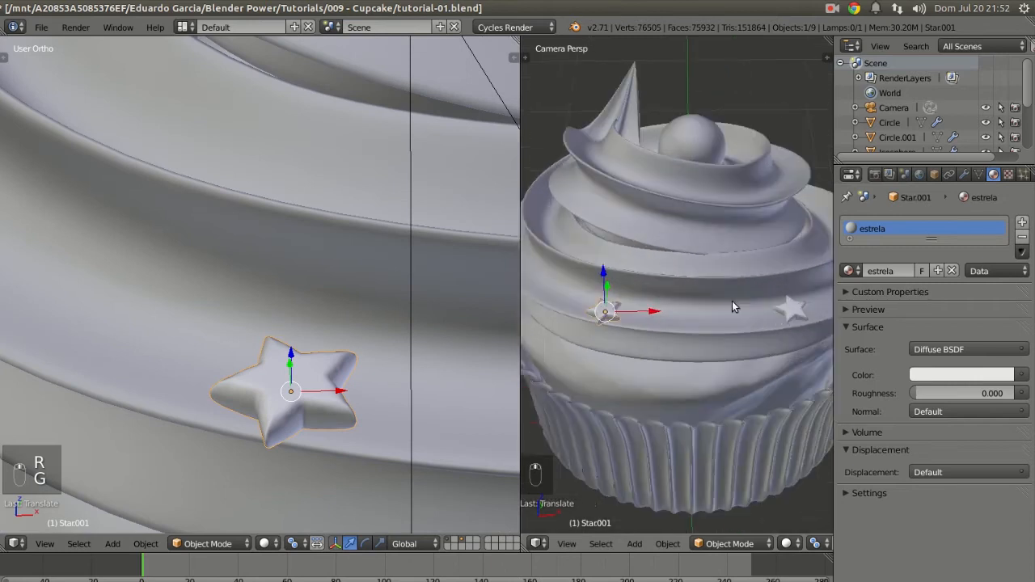
Scale the original star down slightly in two passes and delete its duplicate on the left of the frosting
right_click(769, 312)
key(s)
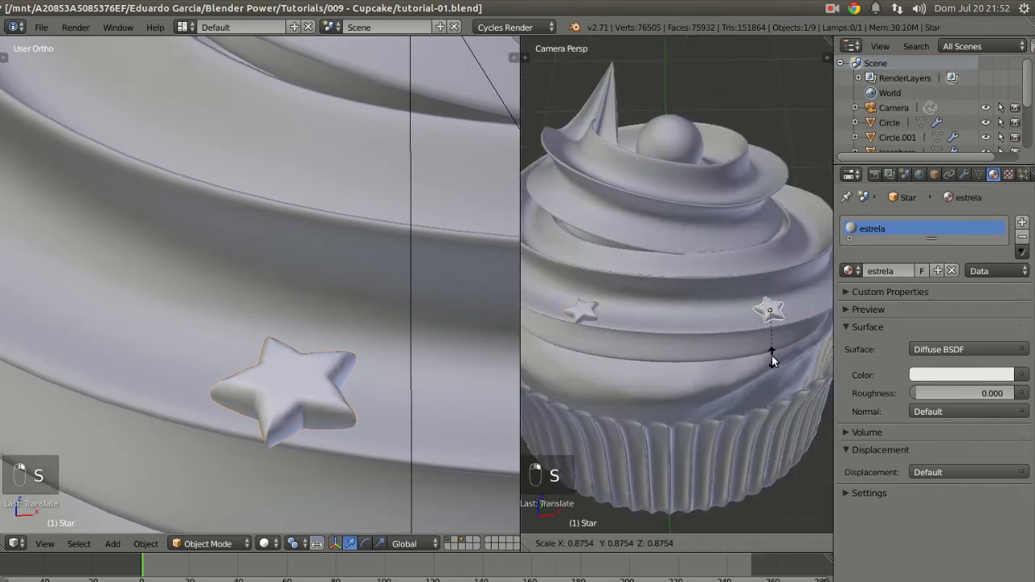
click(774, 356)
right_click(582, 312)
key(x)
click(583, 312)
right_click(770, 316)
key(s)
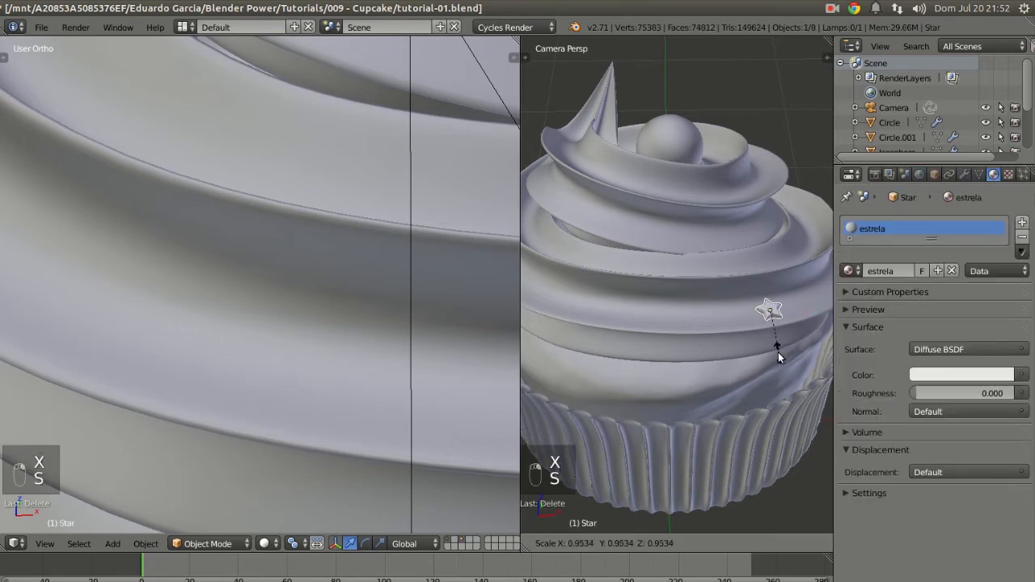
click(777, 352)
Make a linked duplicate of the resized star, place it on the layer's left side and turn it with trackball rotation
scroll(761, 357, down, 2)
key(alt+d)
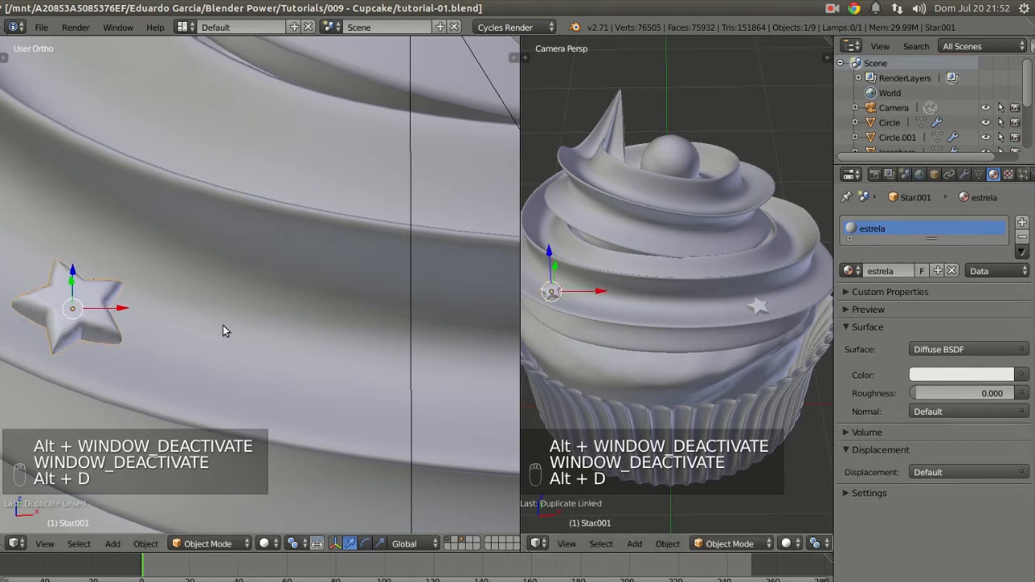
click(315, 337)
key(r)
key(r)
click(223, 359)
Trackball-rotate and nudge the left-hand star until it sits flat on the lower frosting layer
middle_drag(224, 361, 340, 310)
shift+middle_drag(262, 361, 349, 357)
key(r)
key(r)
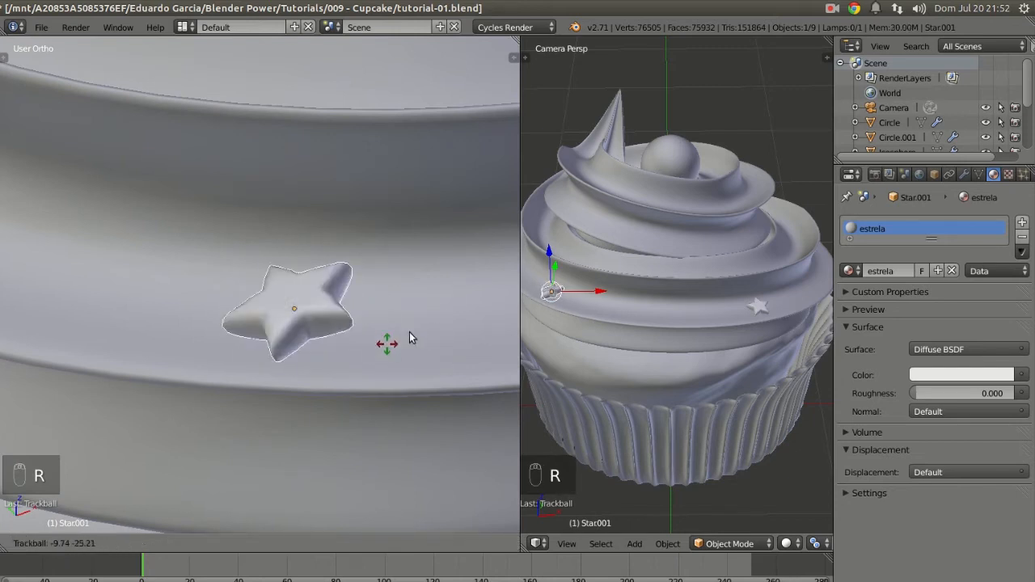
click(427, 350)
key(g)
click(377, 352)
middle_drag(377, 352, 341, 320)
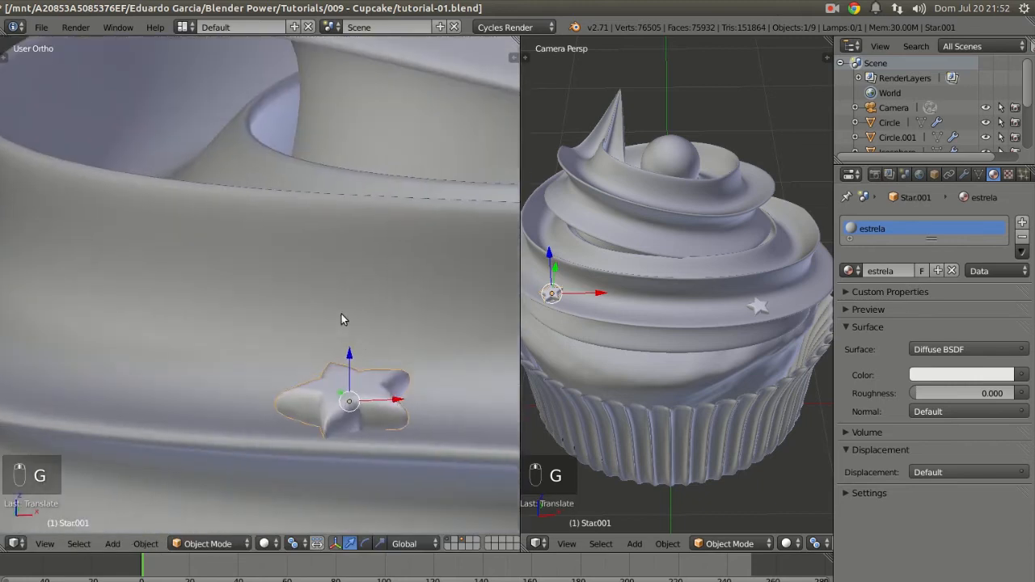
key(r)
key(r)
click(393, 380)
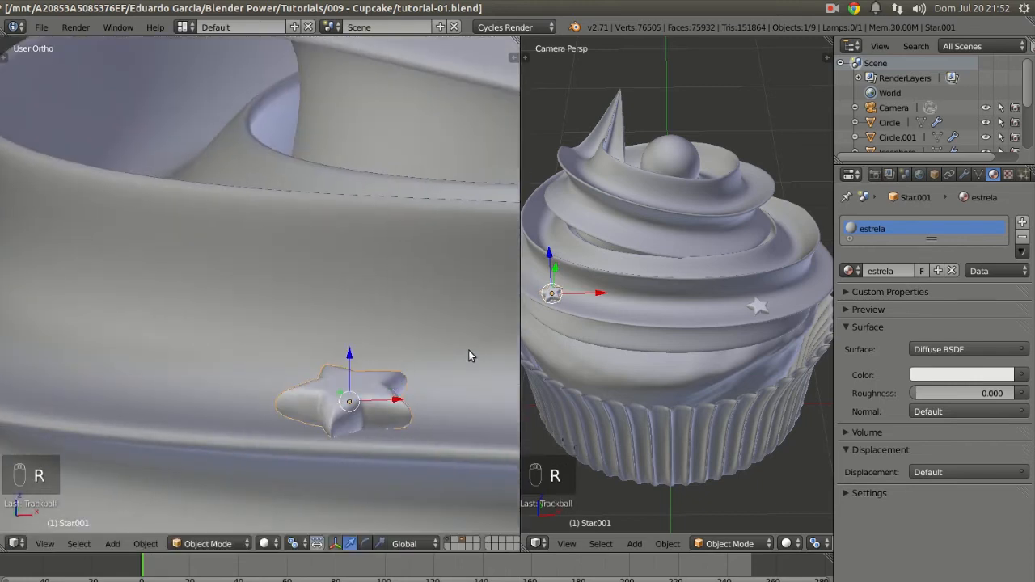
middle_drag(424, 335, 299, 346)
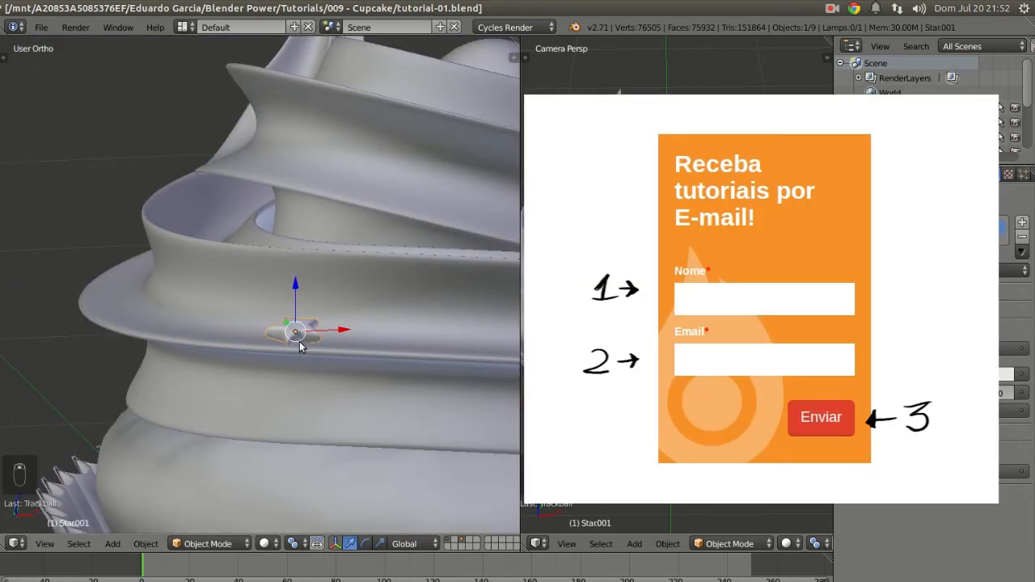
Make a linked duplicate of the left-hand star and move it up to the next frosting layer
key(alt+d)
click(332, 315)
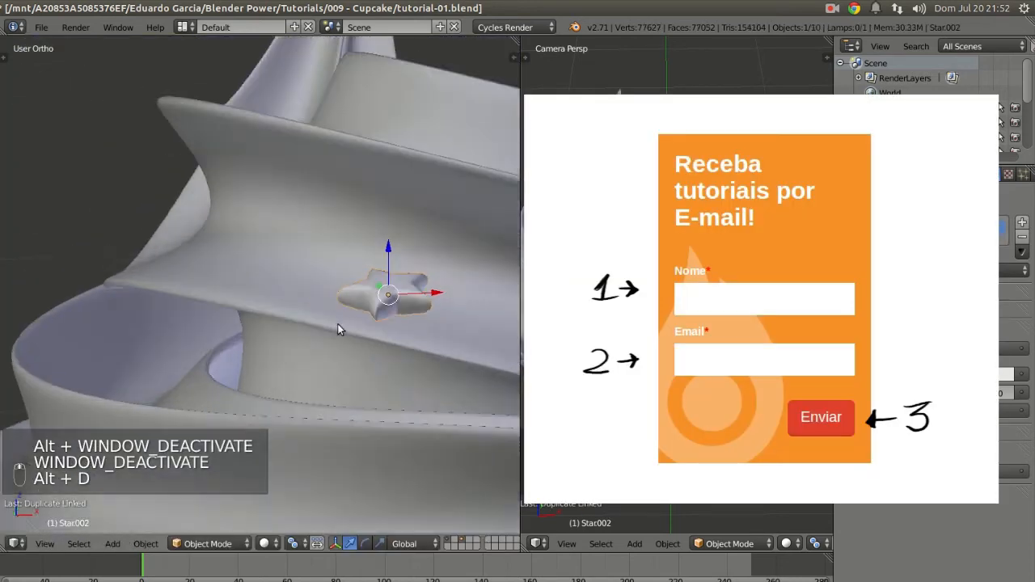
key(g)
click(467, 369)
middle_drag(467, 369, 315, 322)
Trackball-rotate and move the new star so it rests on the middle frosting layer
key(g)
click(316, 322)
key(g)
click(298, 308)
key(r)
key(r)
click(292, 302)
key(g)
click(295, 297)
middle_drag(363, 279, 223, 302)
Make a linked duplicate of the middle-layer star and move it farther right along the frosting
scroll(284, 289, up, 1)
scroll(284, 288, down, 3)
key(alt+d)
click(446, 269)
scroll(391, 267, up, 3)
middle_drag(391, 268, 145, 389)
key(g)
click(124, 460)
middle_drag(124, 461, 118, 325)
Move and trackball-rotate the right-hand duplicate so it lies on the frosting's curved surface
key(g)
click(222, 408)
middle_drag(222, 408, 319, 315)
key(g)
click(301, 381)
key(g)
click(160, 451)
key(r)
key(r)
click(304, 463)
key(g)
middle_drag(304, 462, 304, 338)
Make a linked duplicate of the first middle-layer star and place it on the upper frosting layer near the spike
scroll(212, 272, down, 6)
key(a)
right_click(213, 271)
scroll(242, 283, up, 3)
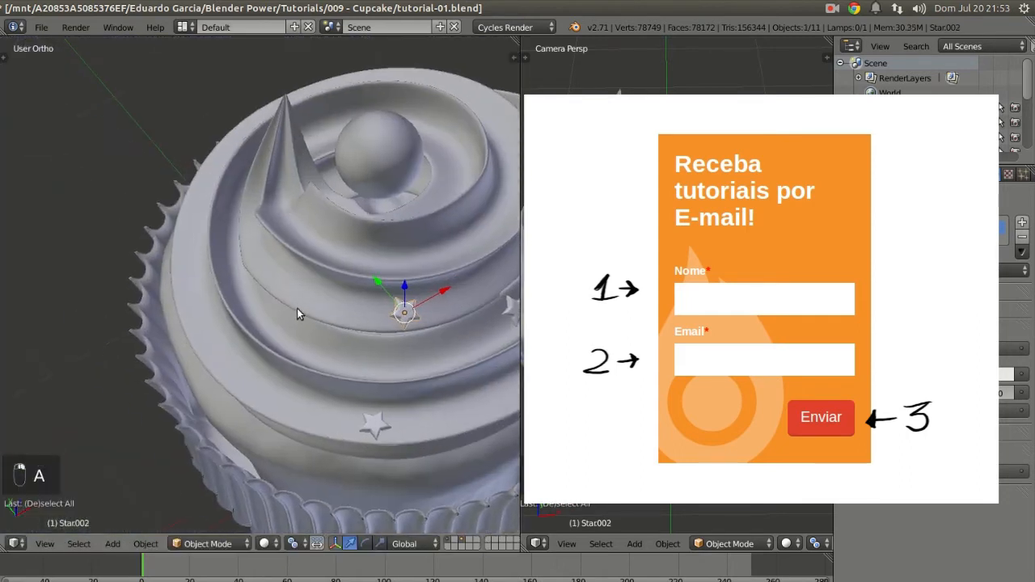
key(alt+d)
click(307, 306)
Rotate the star near the spike and shift it to rest on the upper frosting layer
key(r)
click(346, 251)
key(g)
click(351, 284)
middle_drag(351, 284, 404, 289)
key(g)
click(434, 294)
Make a linked duplicate of the upper-layer star and place it on the other side of the ball
key(a)
right_click(386, 219)
scroll(259, 259, down, 6)
key(alt+d)
click(355, 235)
scroll(312, 243, up, 4)
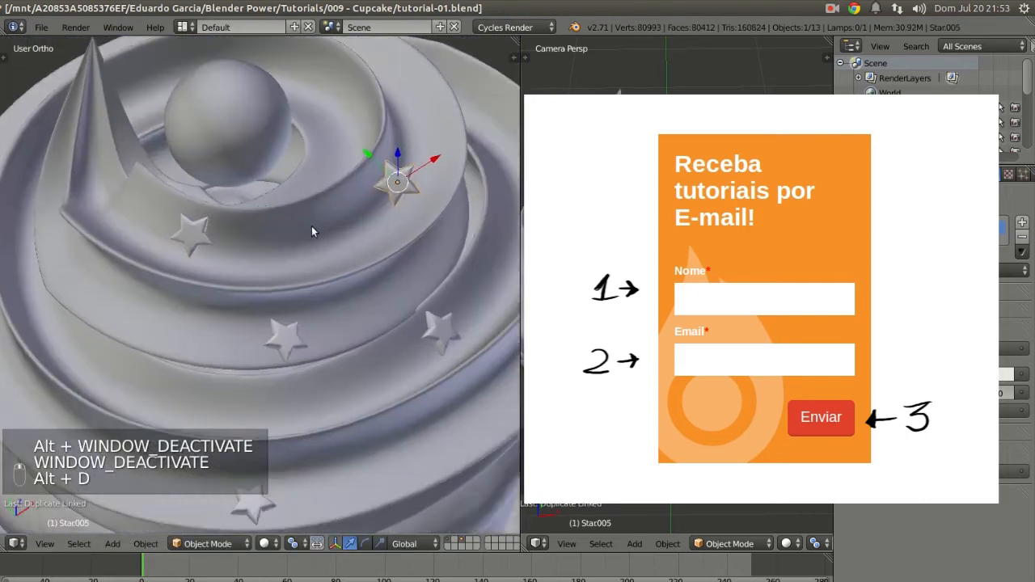
Move and trackball-rotate the newest upper-layer star so it rests beside the other star near the spike, then deselect it
key(g)
click(110, 293)
scroll(210, 251, up, 5)
scroll(313, 212, down, 5)
scroll(340, 312, up, 6)
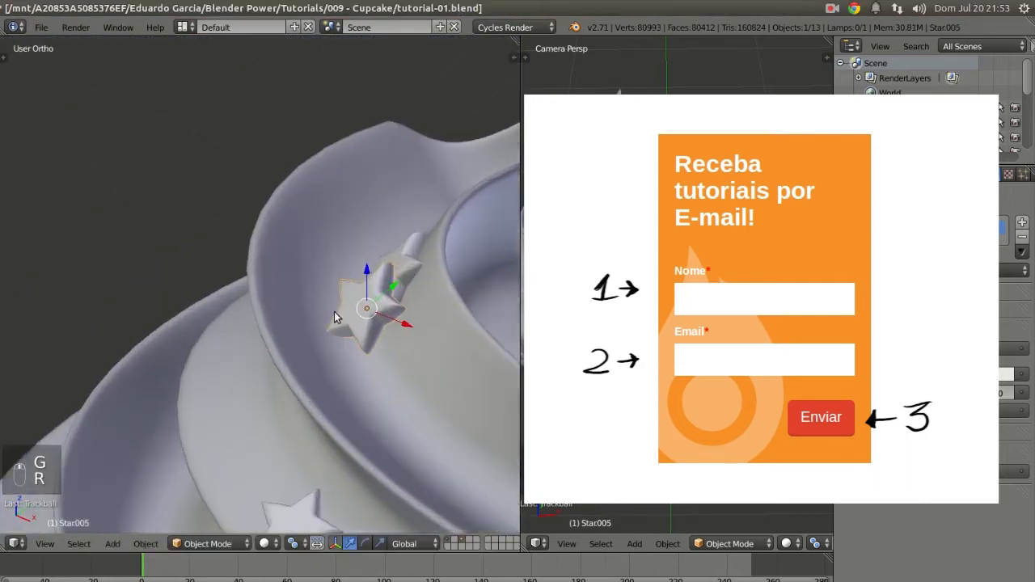
middle_drag(407, 237, 256, 216)
scroll(321, 277, down, 4)
key(a)
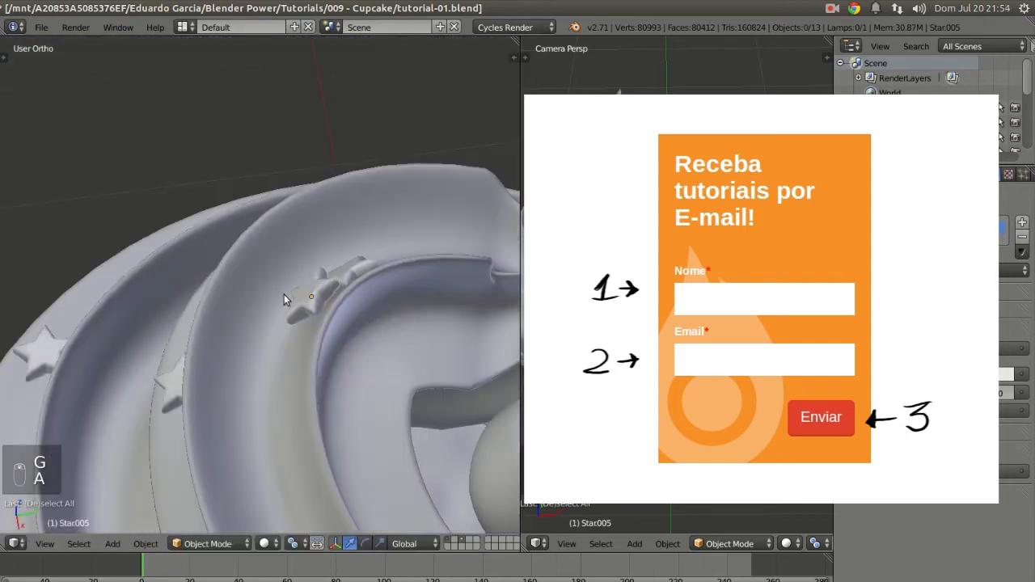
Make a linked duplicate of a star and place it farther around the middle frosting layer
middle_drag(284, 294, 346, 368)
scroll(266, 330, up, 3)
key(alt+d)
key(g)
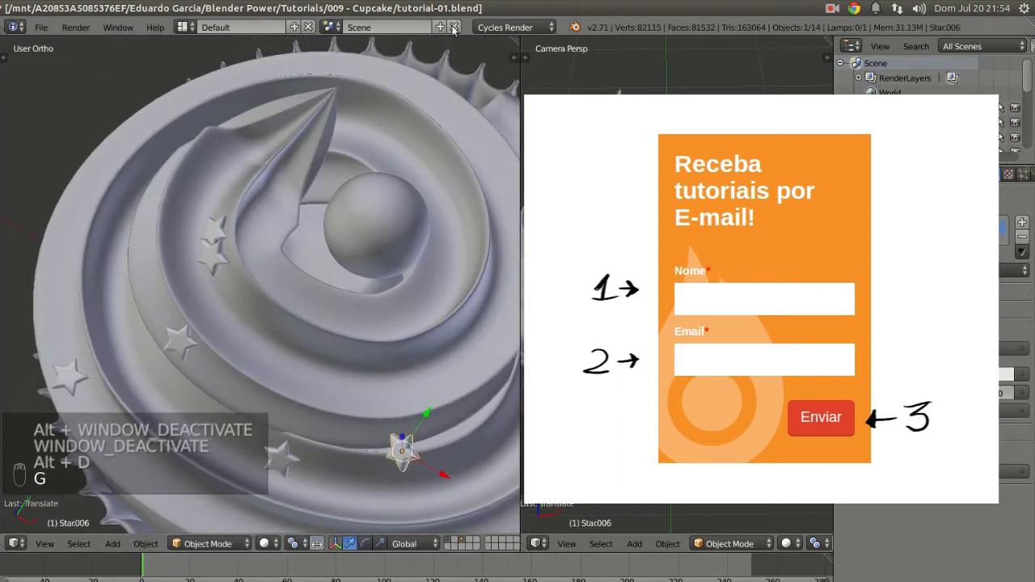
click(421, 433)
Move and trackball-rotate the new middle-layer star so it sits against the frosting's curved surface
middle_drag(421, 433, 317, 142)
scroll(385, 205, up, 5)
scroll(385, 206, down, 5)
key(g)
key(r)
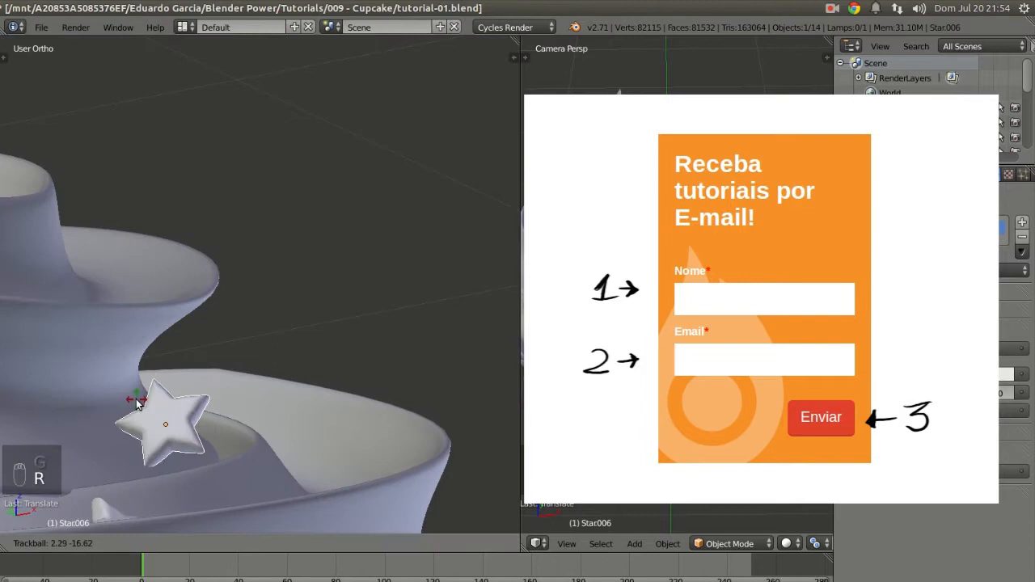
key(g)
click(174, 301)
key(a)
Make a linked duplicate of a star on the bottom frosting layer and place it along the same layer
scroll(174, 302, down, 3)
right_click(303, 393)
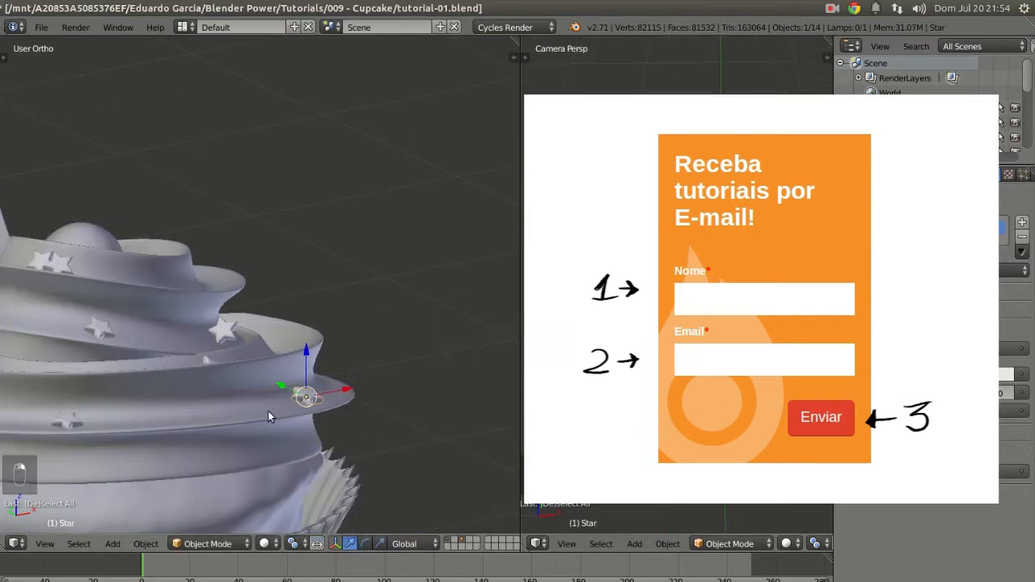
scroll(256, 416, down, 3)
middle_drag(388, 360, 323, 393)
scroll(323, 394, up, 2)
key(alt+d)
click(208, 321)
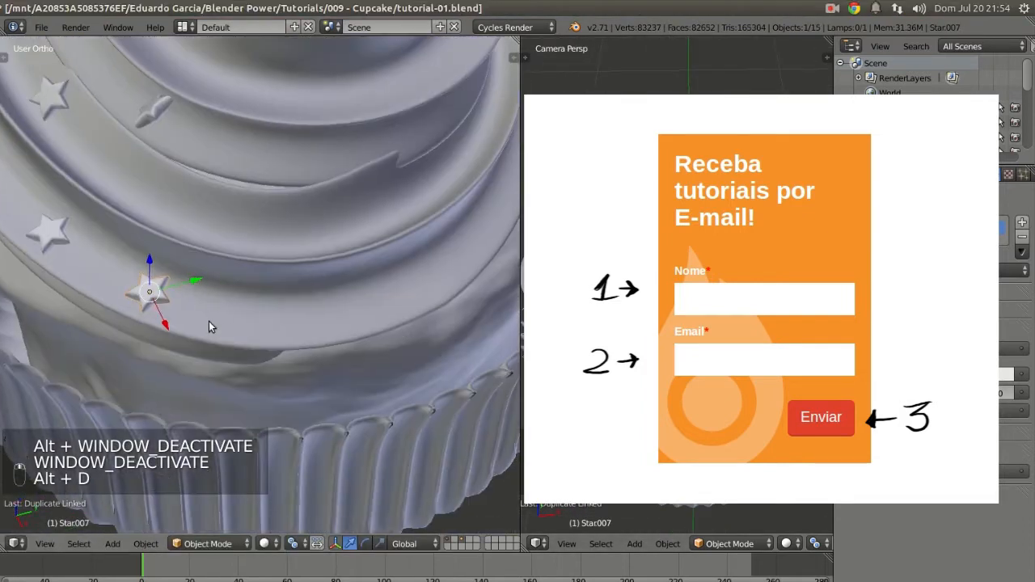
Move and rotate the new bottom-layer star roughly into line with the frosting's edge
scroll(208, 321, up, 3)
key(g)
key(g)
key(r)
key(r)
key(g)
key(r)
click(379, 492)
scroll(376, 490, down, 4)
middle_drag(376, 485, 292, 432)
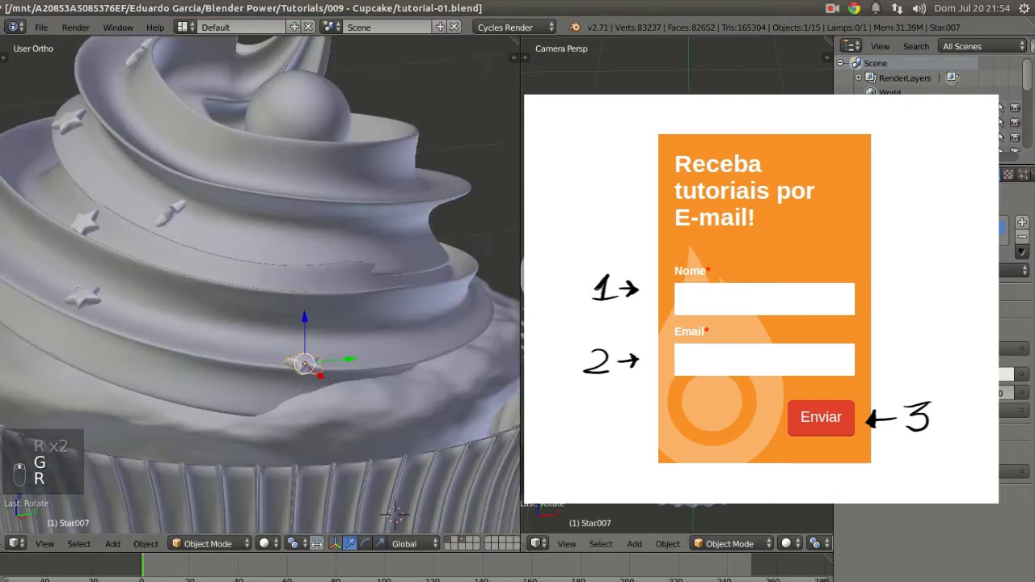
Fine-tune the bottom-layer star's position and trackball rotation until it lies flat on the frosting
scroll(320, 380, up, 6)
key(g)
key(r)
key(r)
mouse_move(320, 381)
middle_down()
mouse_move(274, 356)
mouse_move(298, 323)
mouse_move(310, 372)
middle_up()
click(274, 355)
key(r)
key(r)
key(r)
click(391, 404)
key(g)
click(391, 407)
key(a)
Make another linked duplicate of a placed star and drop it farther around the frosting
middle_drag(390, 406, 324, 407)
scroll(324, 407, down, 3)
scroll(288, 308, down, 3)
middle_drag(294, 303, 211, 322)
right_click(346, 321)
key(alt+d)
click(26, 238)
Move and trackball-rotate the duplicated star to match the frosting's slope
scroll(297, 317, up, 8)
middle_drag(297, 317, 290, 421)
key(g)
key(r)
key(r)
click(277, 357)
middle_drag(276, 361, 283, 320)
key(g)
click(351, 359)
key(a)
Make a linked duplicate of a star and place it near the outer rim of the middle frosting layer
scroll(351, 355, down, 5)
right_click(252, 314)
middle_drag(361, 318, 304, 366)
scroll(119, 366, down, 3)
key(alt+d)
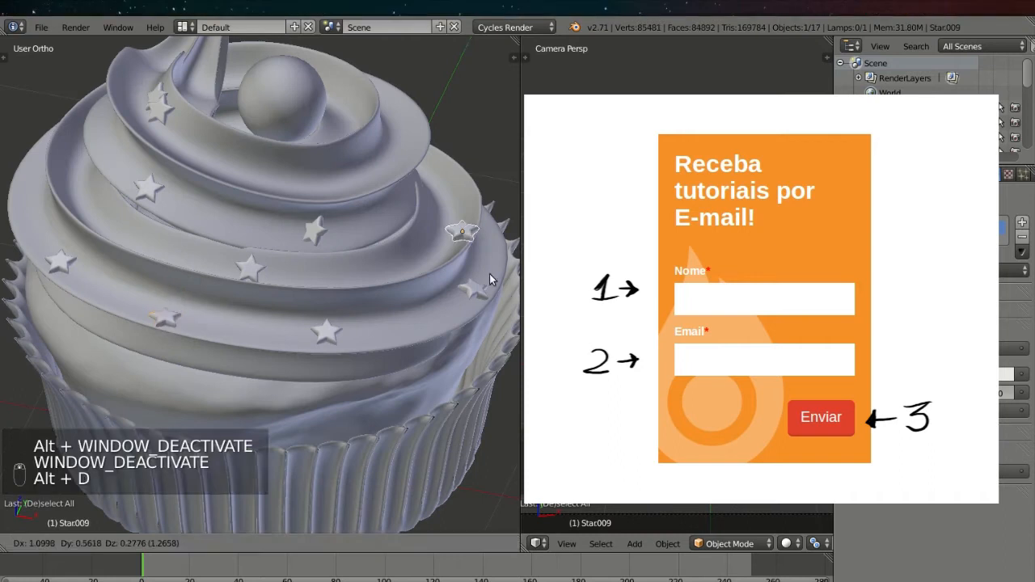
click(489, 276)
Move the rim star toward the frosting and trackball-rotate it to start following the rim's slope
shift+middle_drag(488, 277, 277, 308)
scroll(277, 308, up, 10)
key(g)
click(279, 288)
key(r)
key(r)
click(339, 339)
middle_drag(339, 348, 344, 298)
key(r)
click(372, 353)
Bring the rim star against the inner wall of the frosting layer and rotate it from several views
shift+middle_drag(372, 354, 308, 502)
key(g)
click(292, 141)
key(r)
click(356, 404)
middle_drag(356, 404, 377, 350)
key(r)
key(r)
click(384, 340)
middle_drag(372, 307, 353, 197)
key(r)
click(299, 338)
key(g)
click(264, 328)
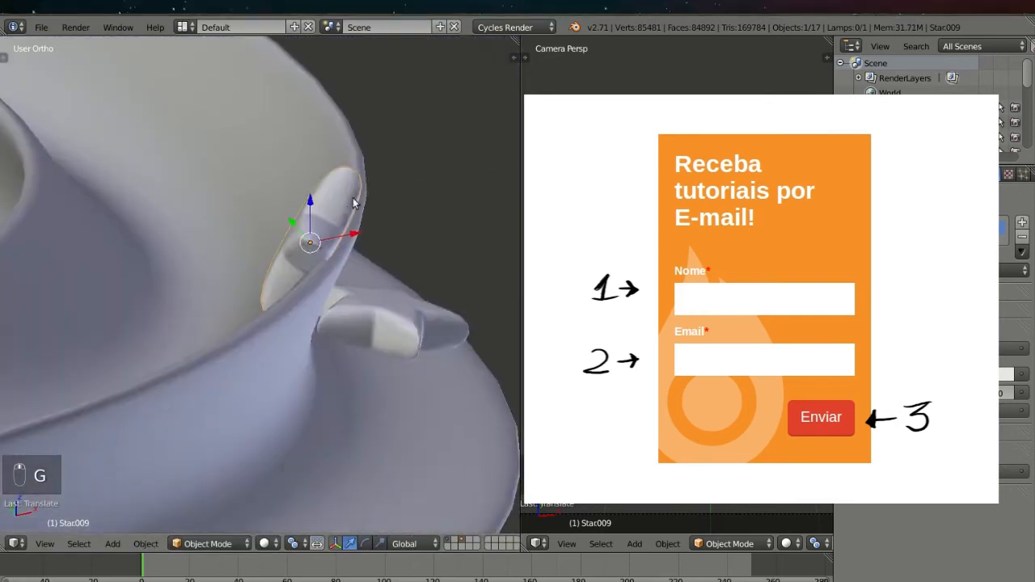
Make final small moves and trackball rotations on the rim star so it leans against the frosting wall
key(g)
click(342, 203)
key(r)
key(r)
click(470, 337)
key(r)
click(458, 332)
key(a)
scroll(405, 324, down, 10)
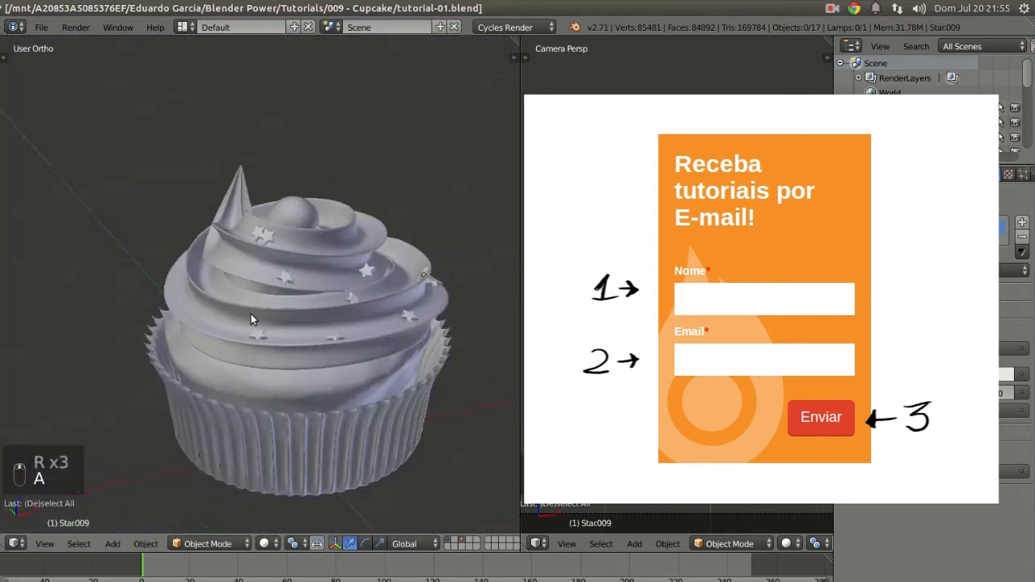
Make a linked duplicate of a lower star and place it inside the middle frosting layer below the spike
scroll(251, 313, up, 5)
right_click(258, 429)
shift+middle_drag(128, 368, 267, 427)
key(alt+d)
click(163, 239)
scroll(194, 315, up, 4)
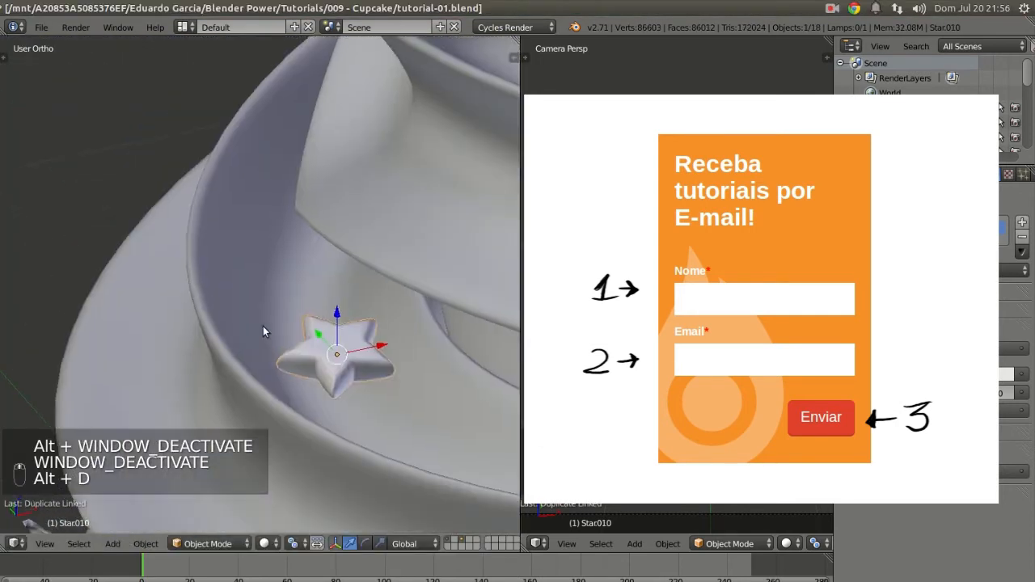
Trackball-rotate the star below the spike and move it closer to the frosting surface
key(r)
key(r)
click(261, 357)
key(g)
click(267, 347)
middle_drag(267, 347, 356, 301)
scroll(356, 301, up, 4)
key(g)
click(269, 363)
Settle the star below the spike onto the frosting with a last move and trackball rotation, then save the file
middle_drag(269, 363, 279, 437)
key(g)
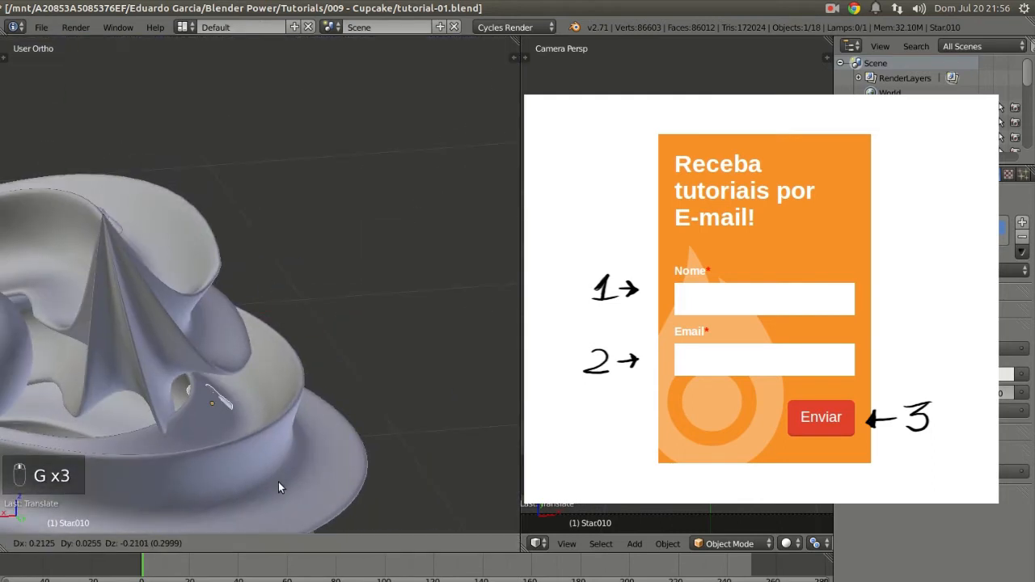
click(280, 479)
middle_drag(280, 479, 199, 402)
key(r)
key(r)
click(207, 375)
scroll(242, 266, down, 4)
middle_drag(242, 266, 305, 263)
key(a)
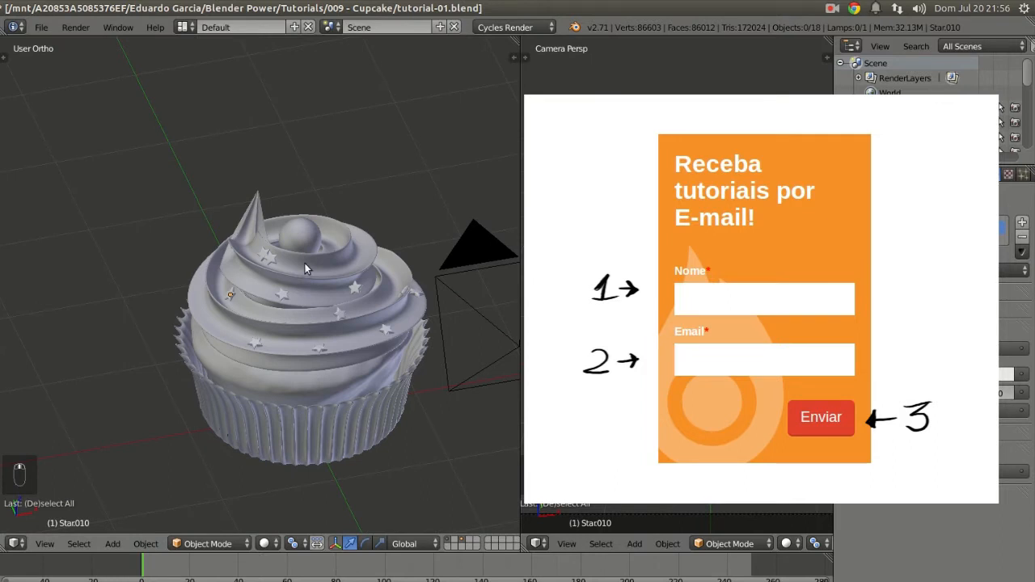
key(ctrl+s)
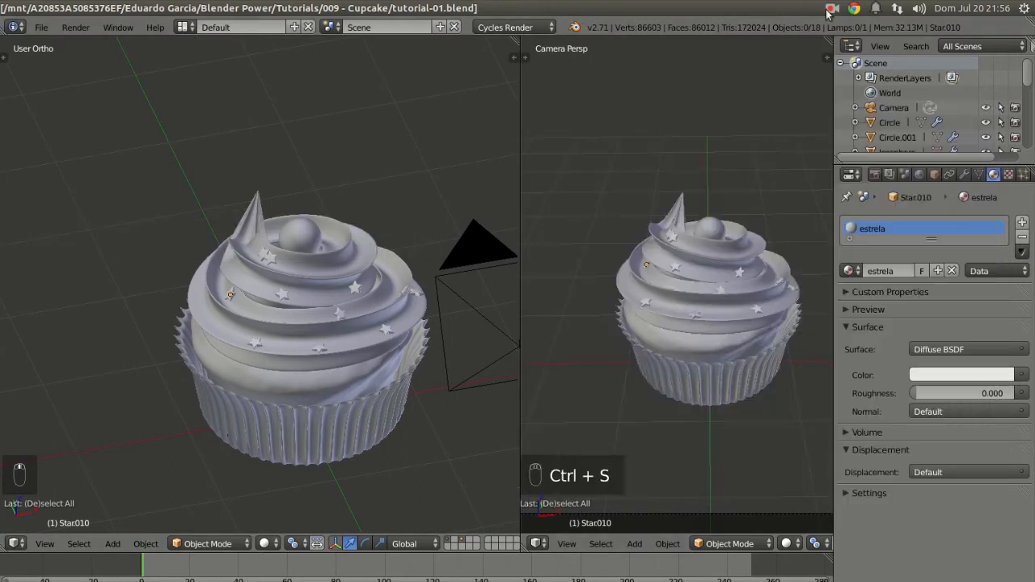
Examine the star-decorated cupcake from several angles and distances
scroll(380, 321, down, 2)
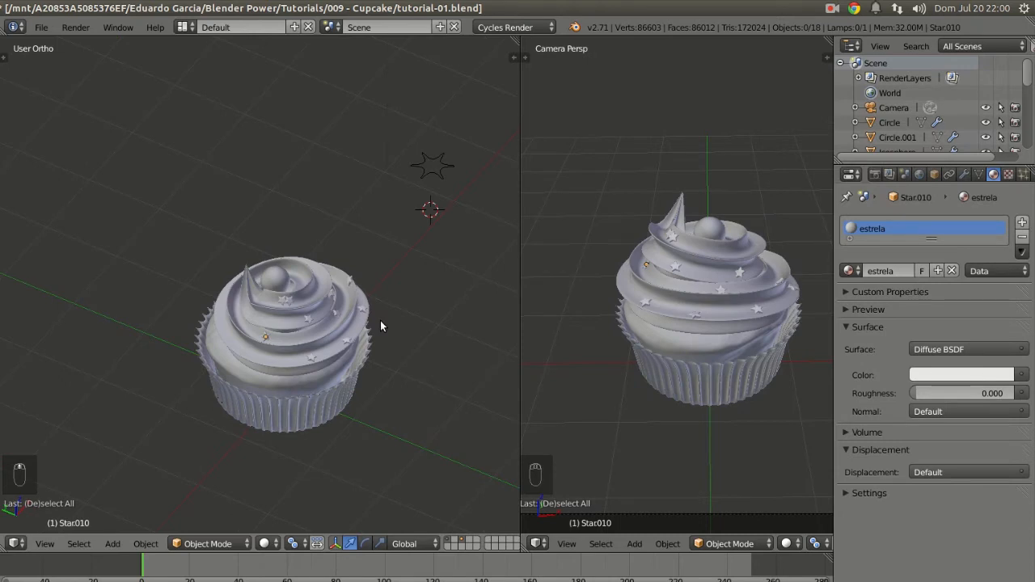
scroll(380, 320, up, 5)
middle_drag(384, 317, 391, 279)
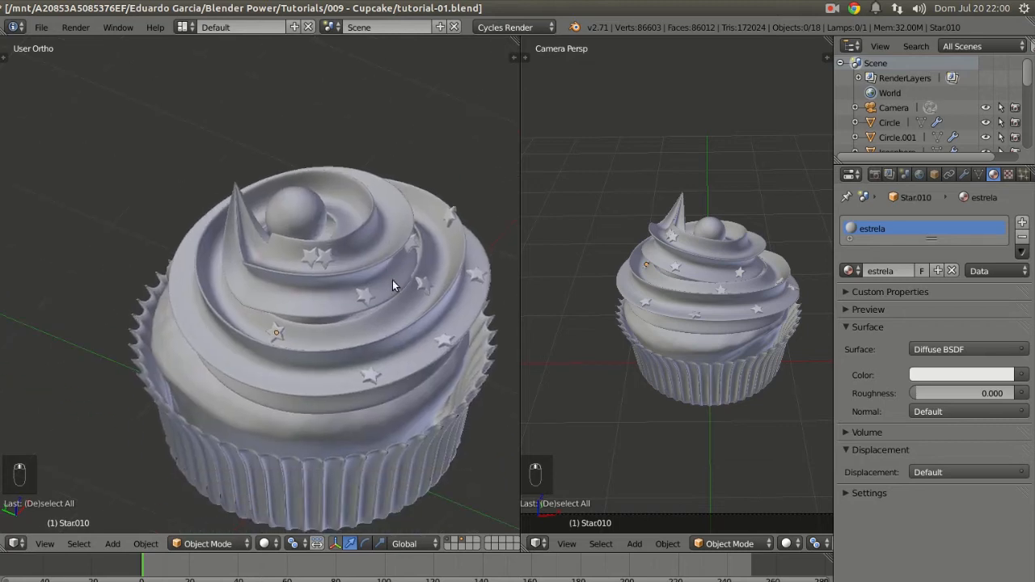
scroll(391, 279, down, 1)
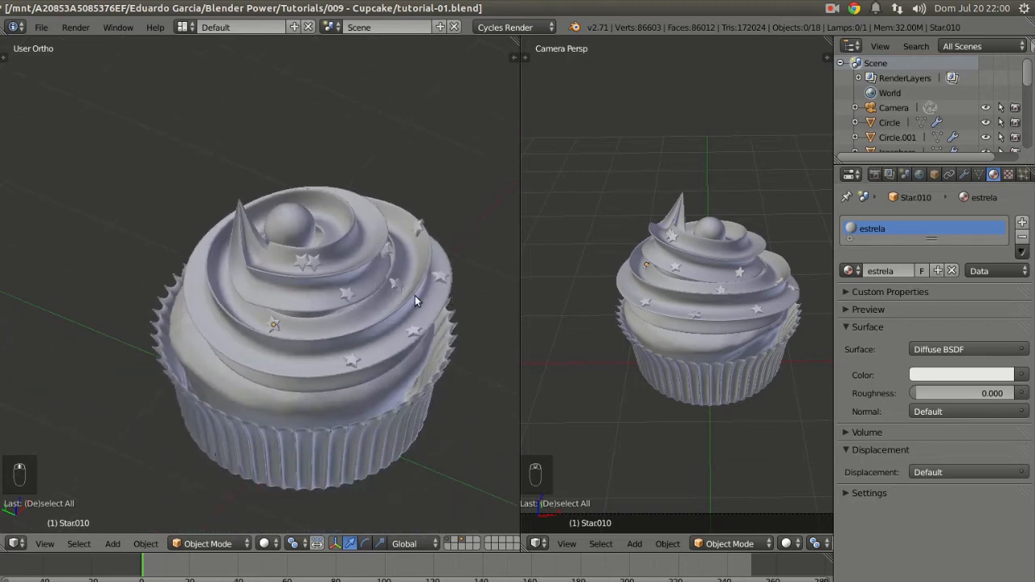
scroll(338, 304, down, 3)
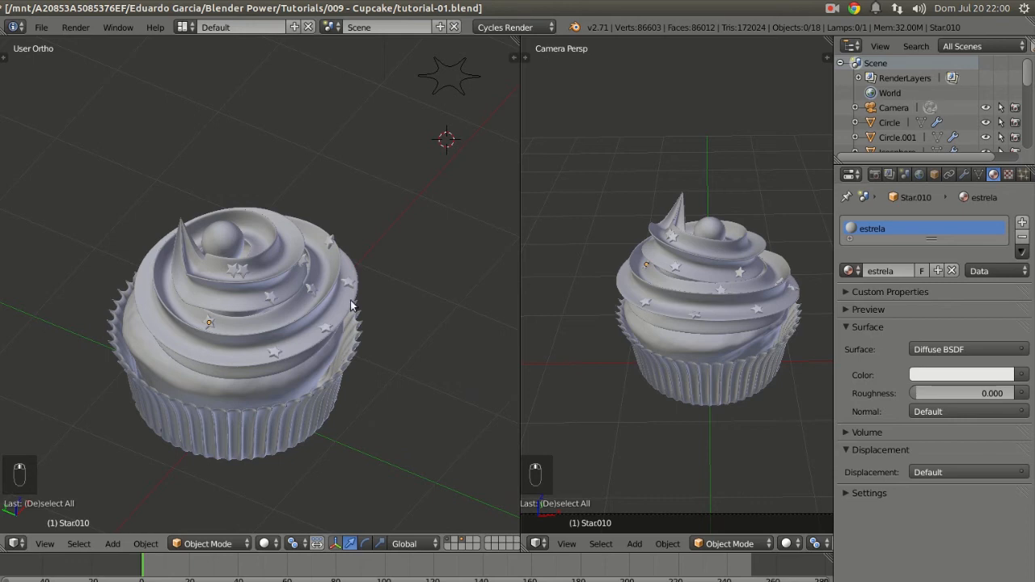
middle_drag(352, 306, 315, 330)
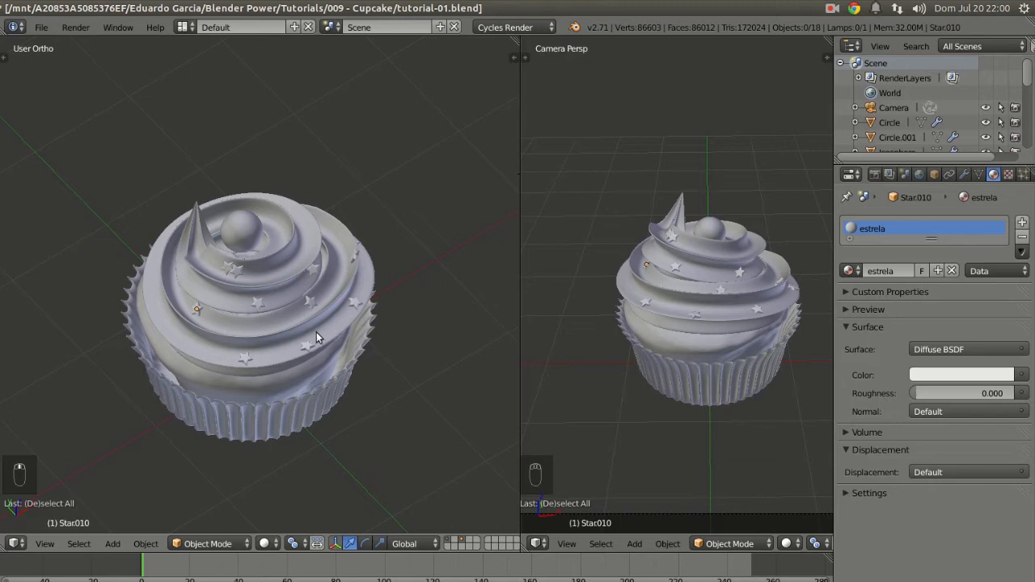
scroll(316, 333, down, 3)
scroll(317, 336, up, 1)
scroll(319, 339, down, 1)
middle_drag(319, 339, 295, 338)
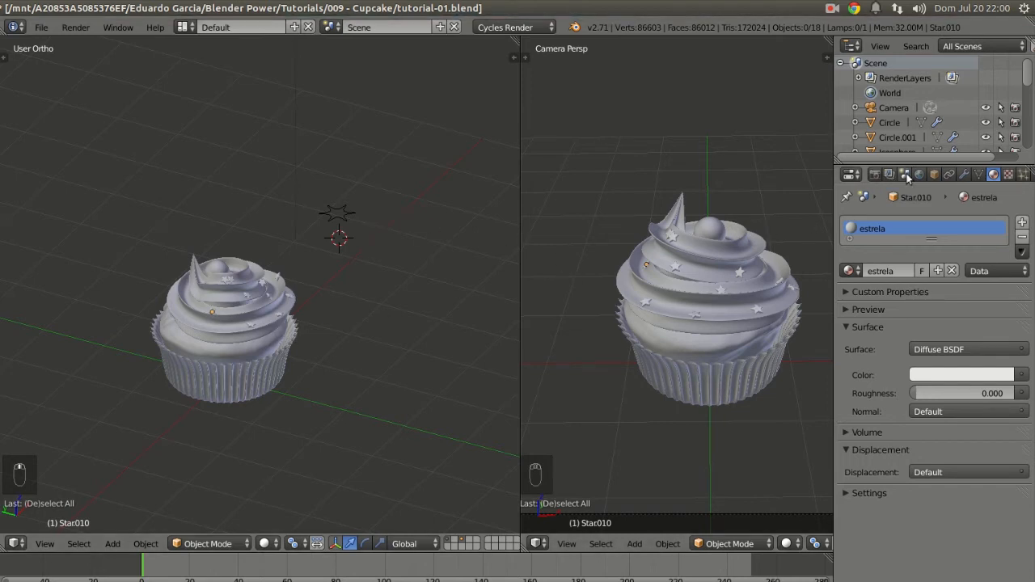
Switch the scene units to Metric and display the dimensions of the cupcake wrapper
click(906, 176)
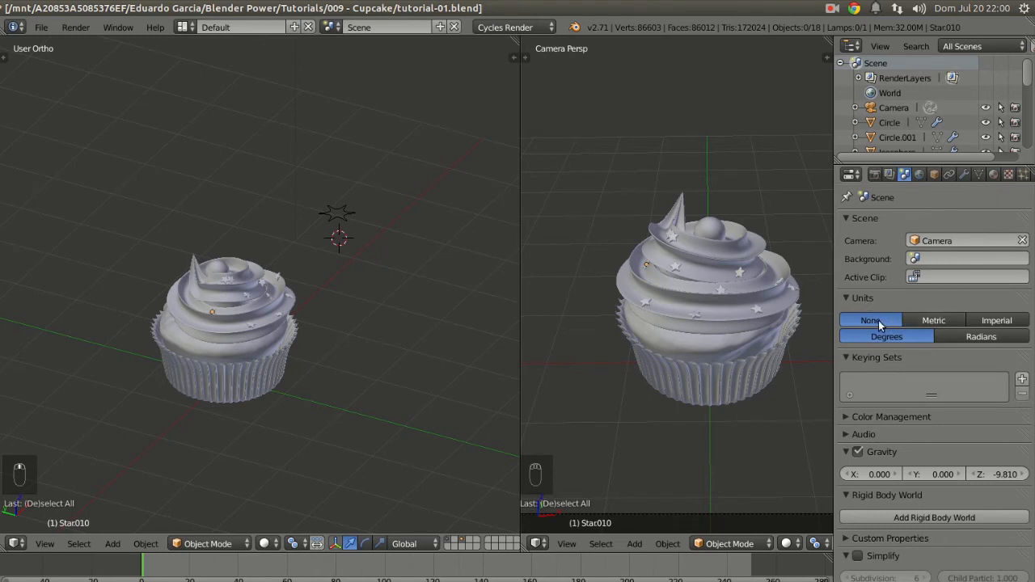
click(931, 321)
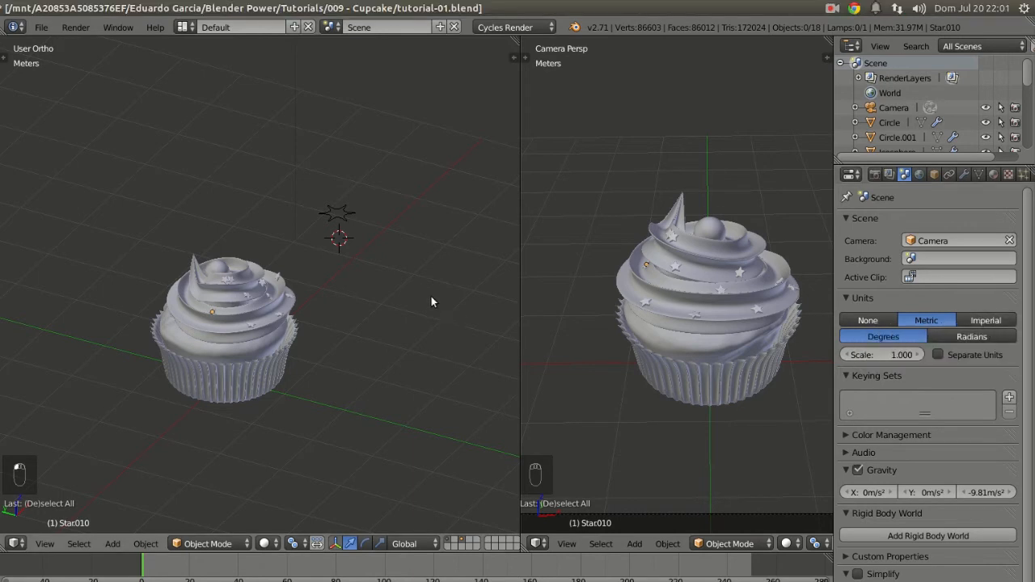
key(t)
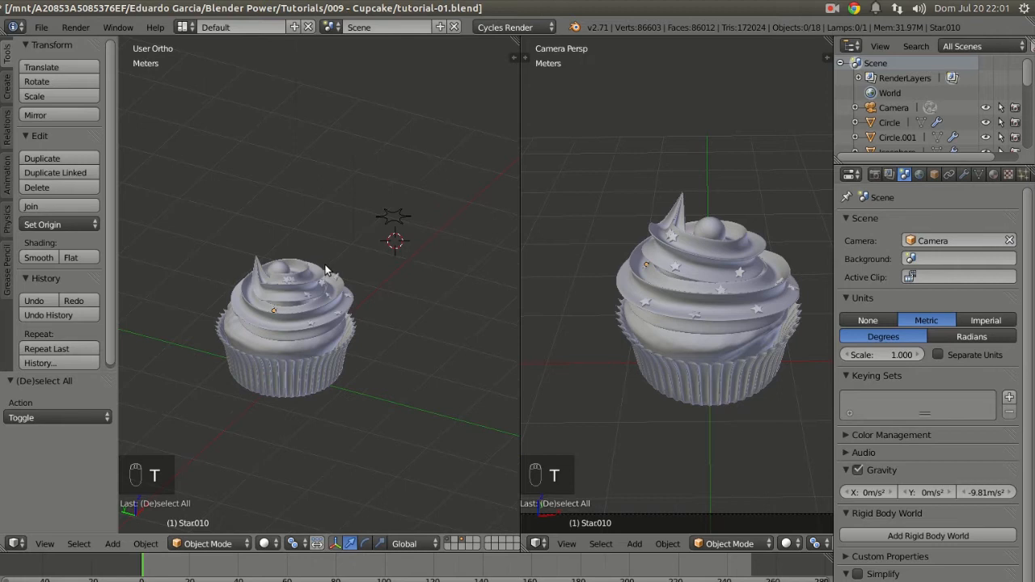
key(t)
key(n)
right_click(178, 366)
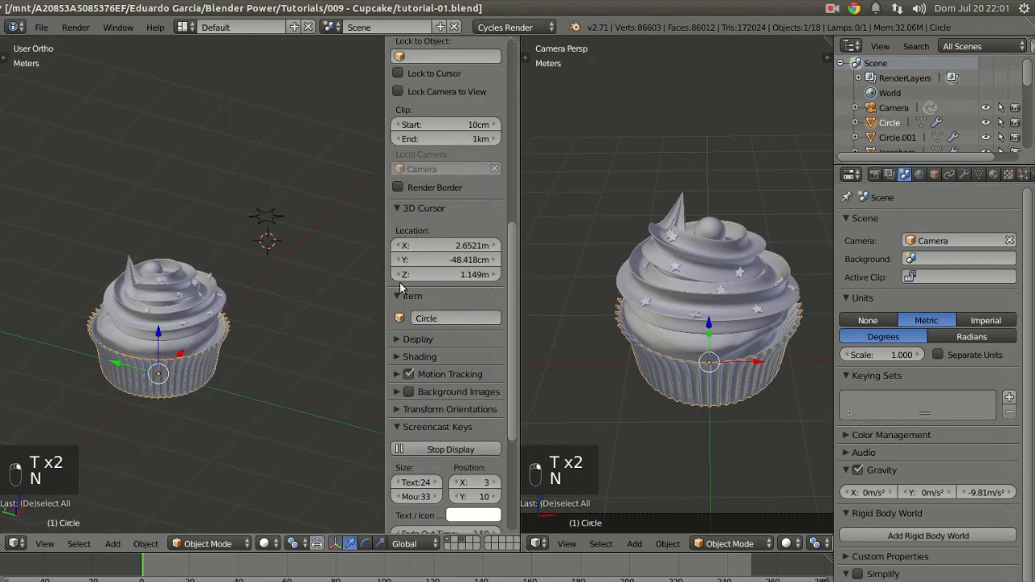
drag(514, 207, 529, 93)
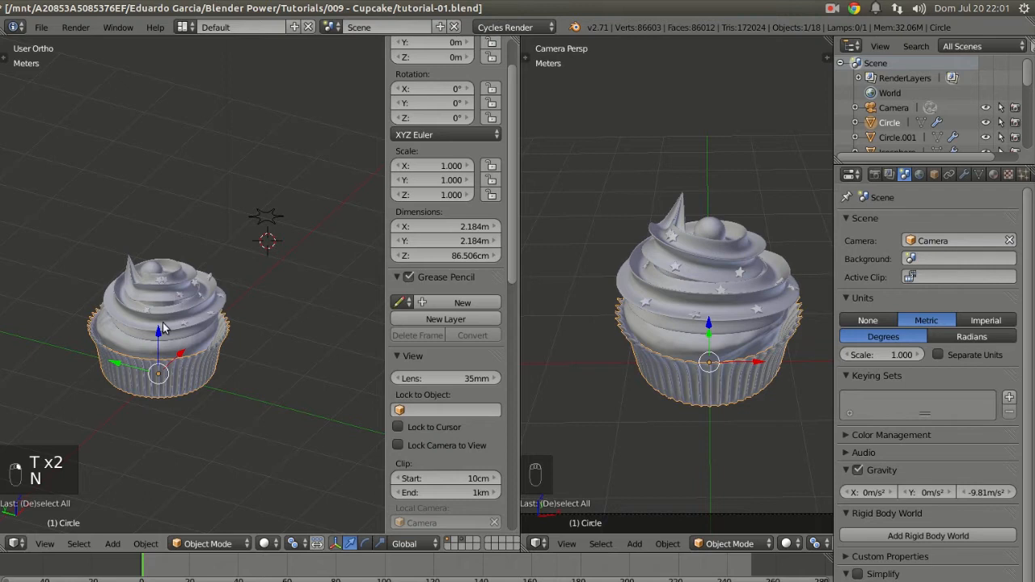
Switch the working view to wireframe and box-select all the cupcake's parts, leaving out the lamp and camera
key(b)
drag(97, 245, 218, 413)
key(z)
key(b)
drag(113, 236, 233, 381)
key(b)
drag(95, 239, 227, 393)
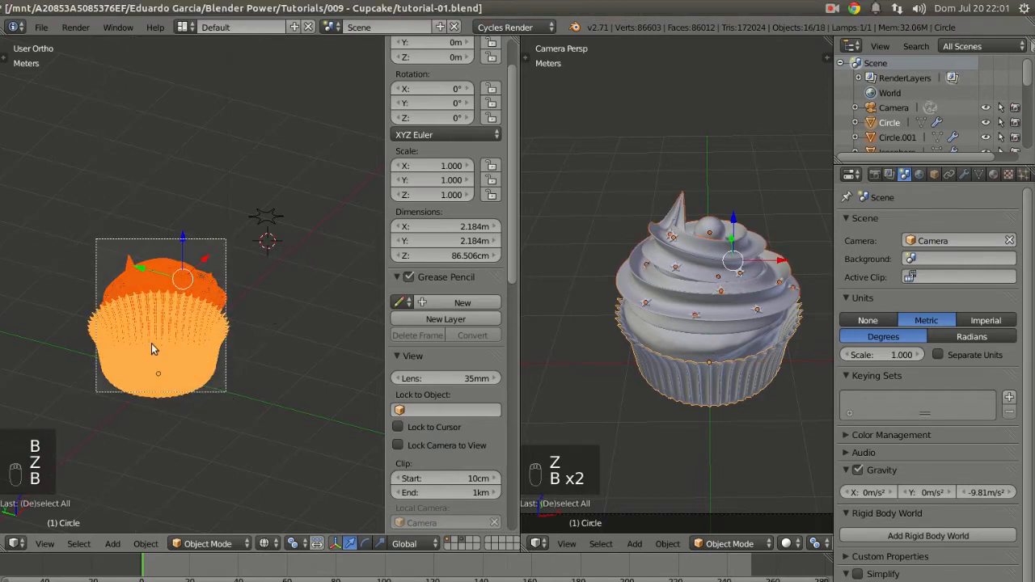
Repeat the box selection over the whole cupcake so that the wrapper, frosting and all small decorations are included
key(b)
drag(90, 239, 230, 381)
middle_drag(236, 361, 219, 347)
scroll(244, 340, up, 3)
key(b)
drag(27, 165, 214, 347)
scroll(258, 355, down, 2)
middle_drag(258, 355, 150, 294)
Set the pivot point to Median Point and scale the selected parts down together to about 0.406
key(s)
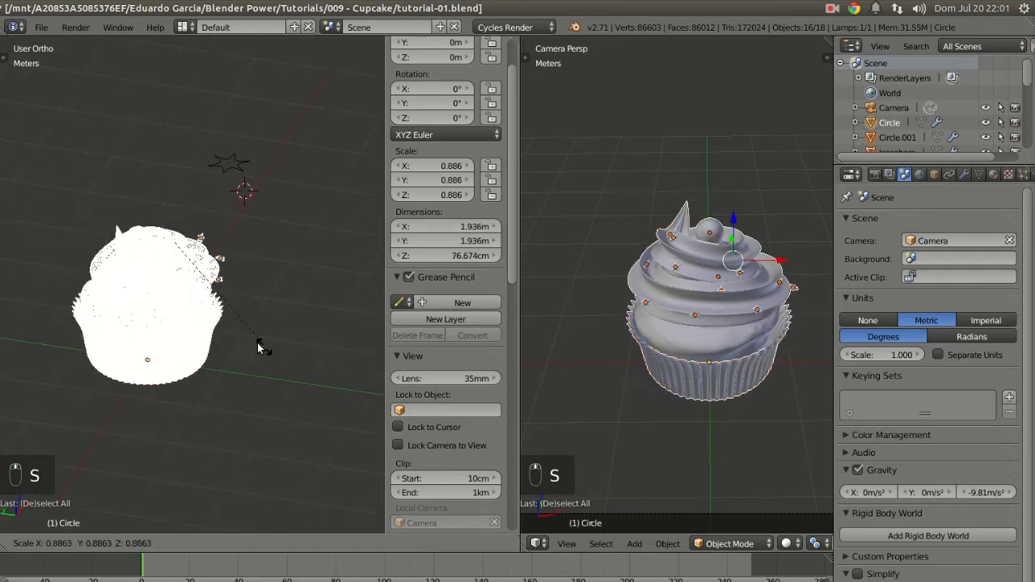
right_click(273, 347)
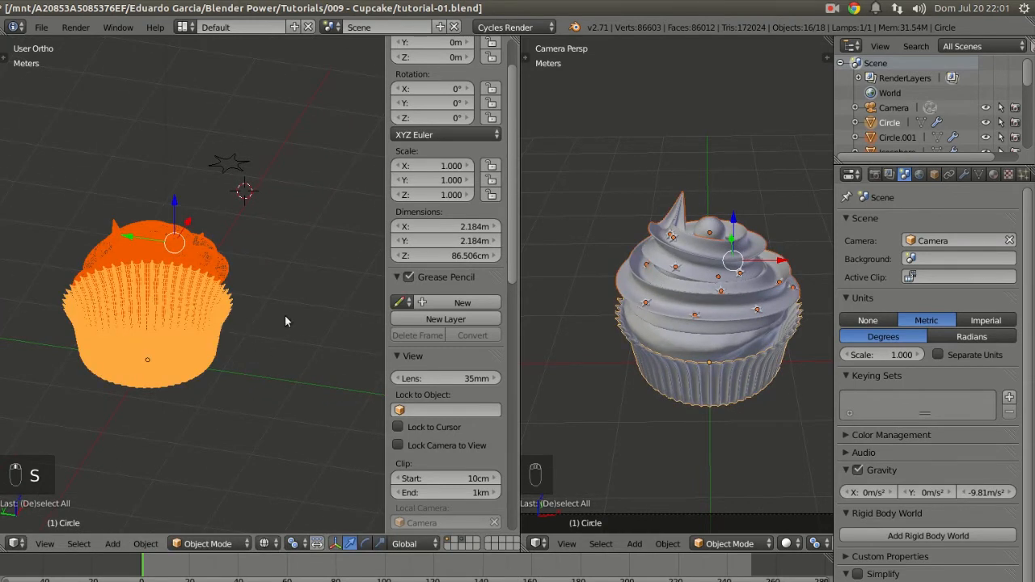
click(293, 543)
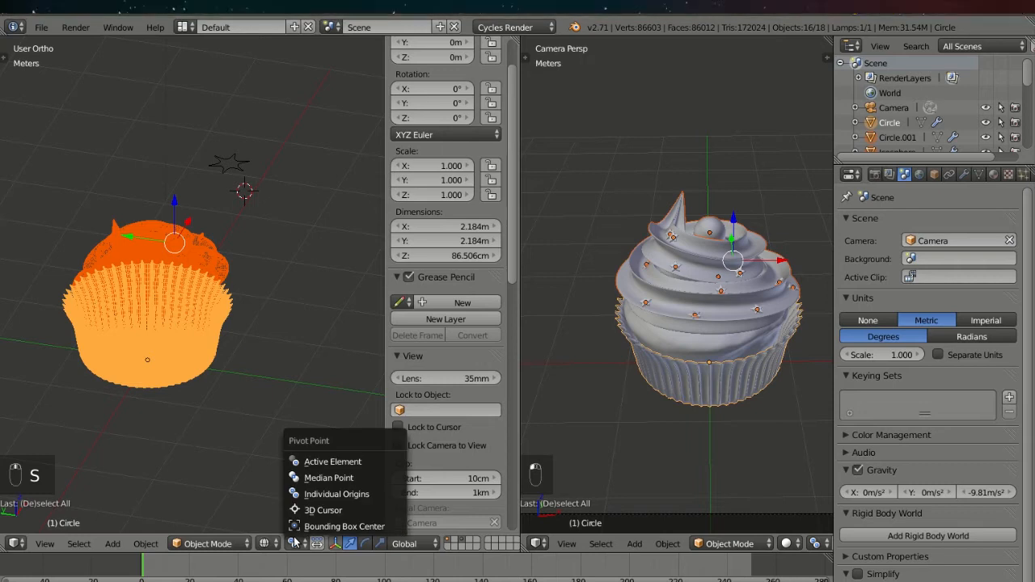
click(336, 491)
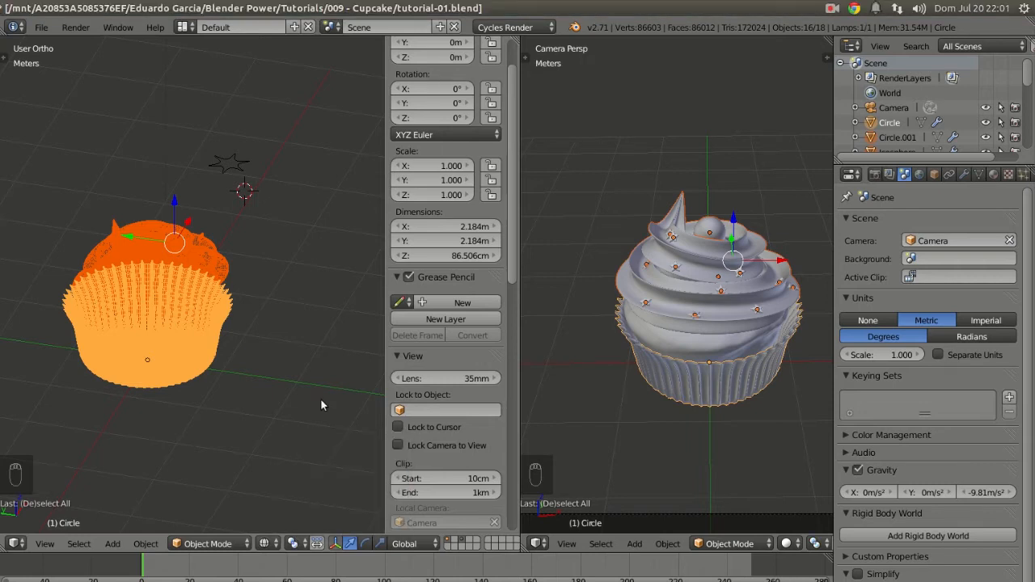
key(s)
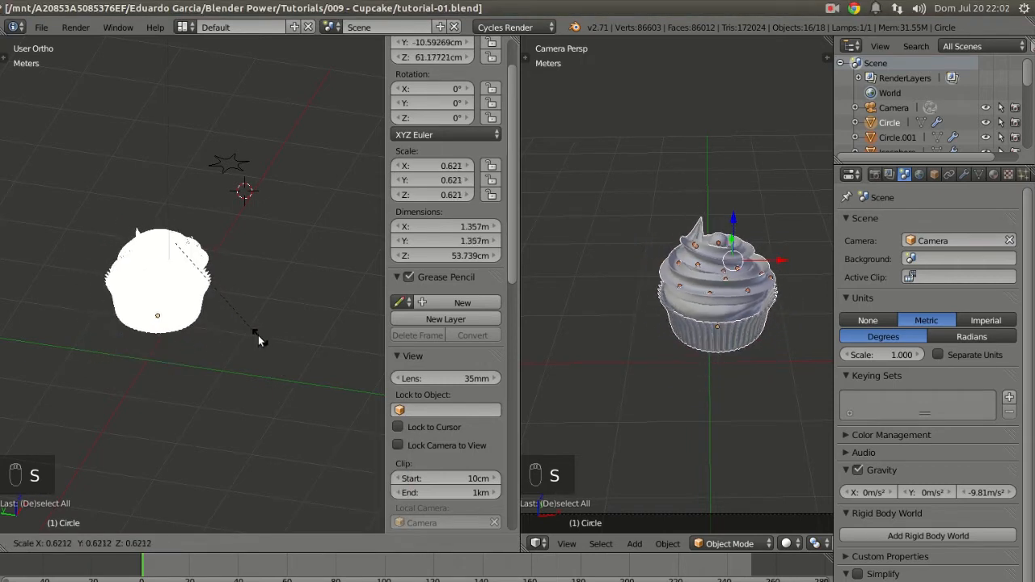
click(228, 308)
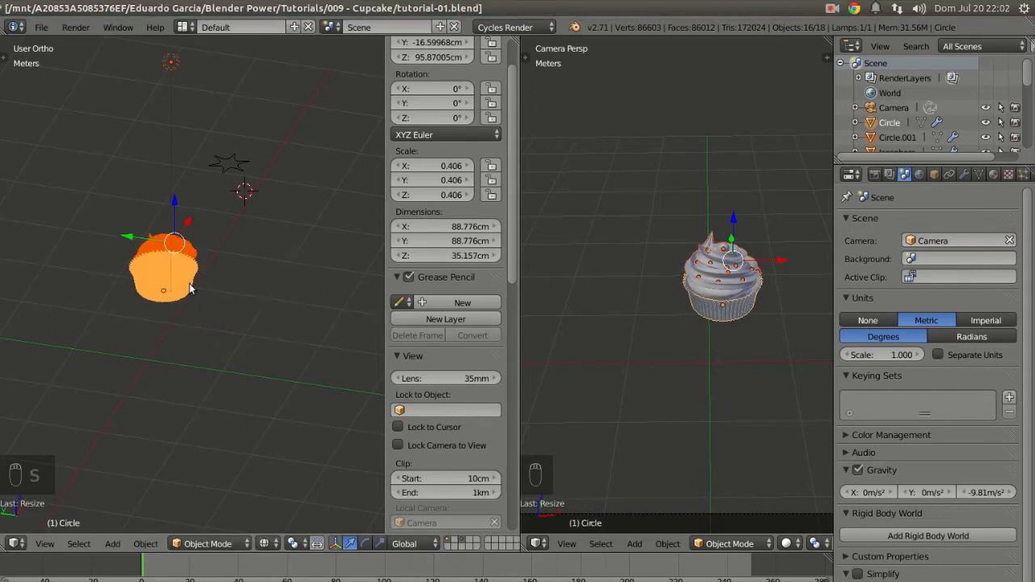
Remove the lamp from the selection and make the cupcake wrapper the active object again
scroll(172, 293, up, 5)
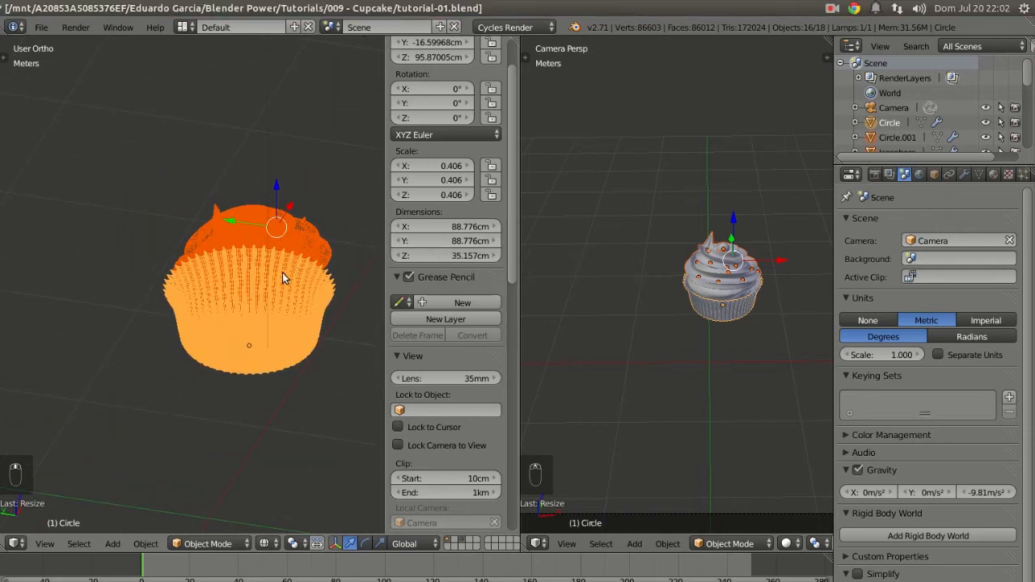
scroll(261, 249, down, 3)
scroll(243, 243, down, 2)
right_click(214, 147)
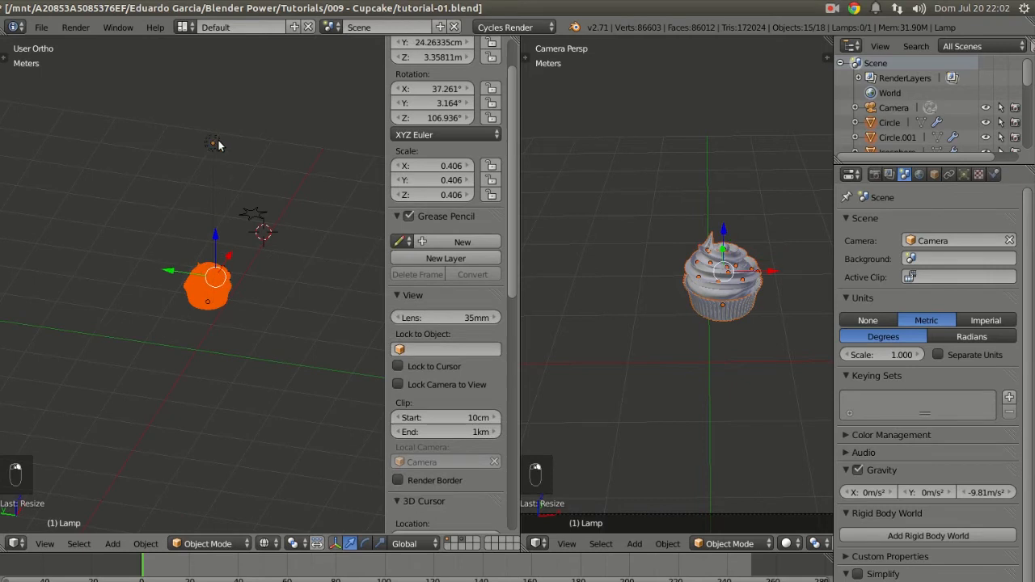
scroll(213, 311, up, 5)
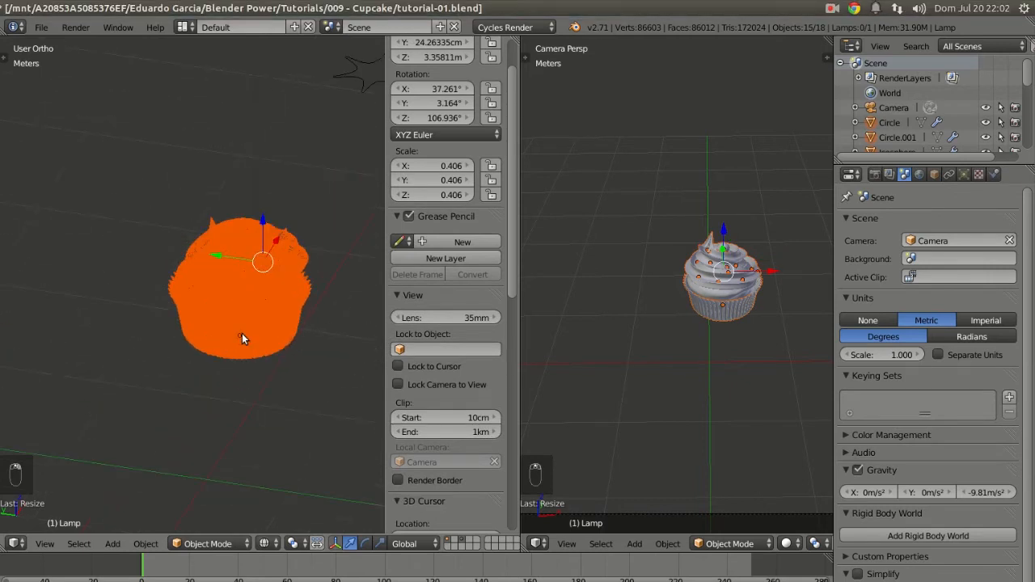
right_click(247, 344)
right_click(242, 348)
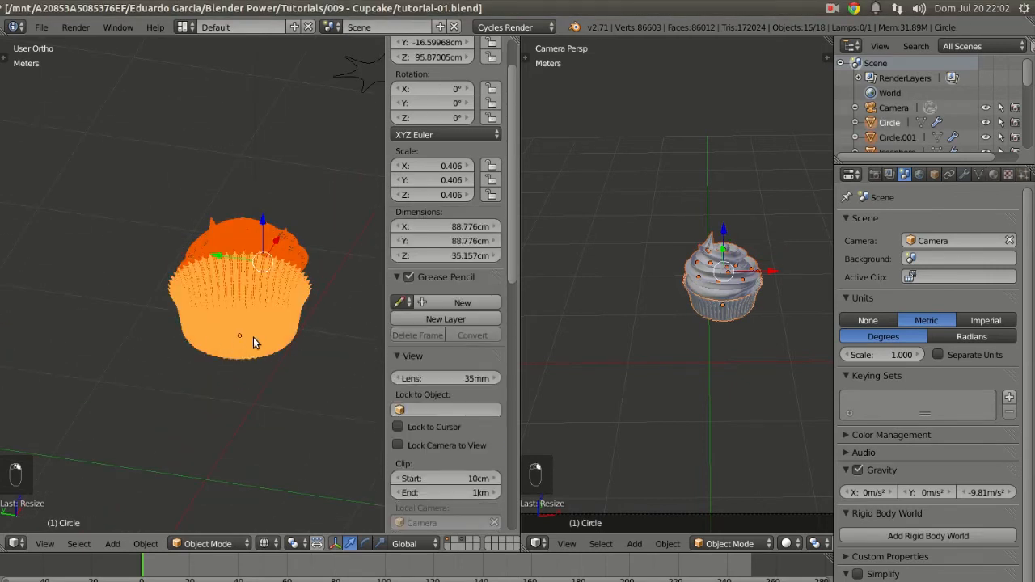
Scale the cupcake down in several passes until the wrapper is about 10.6 cm wide
ctrl+scroll(197, 331, down, 3)
key(s)
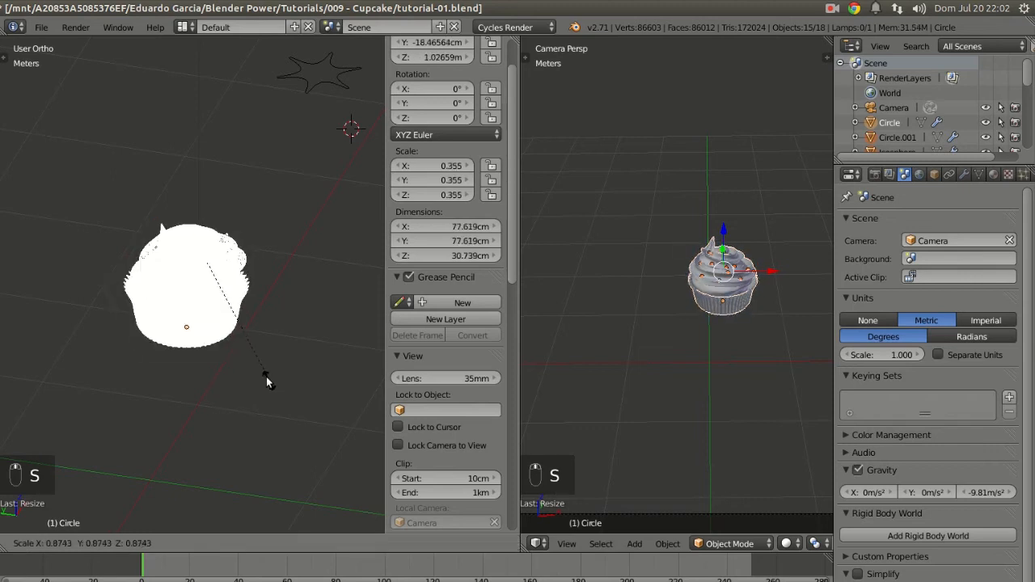
click(242, 342)
key(s)
click(215, 291)
scroll(206, 284, up, 2)
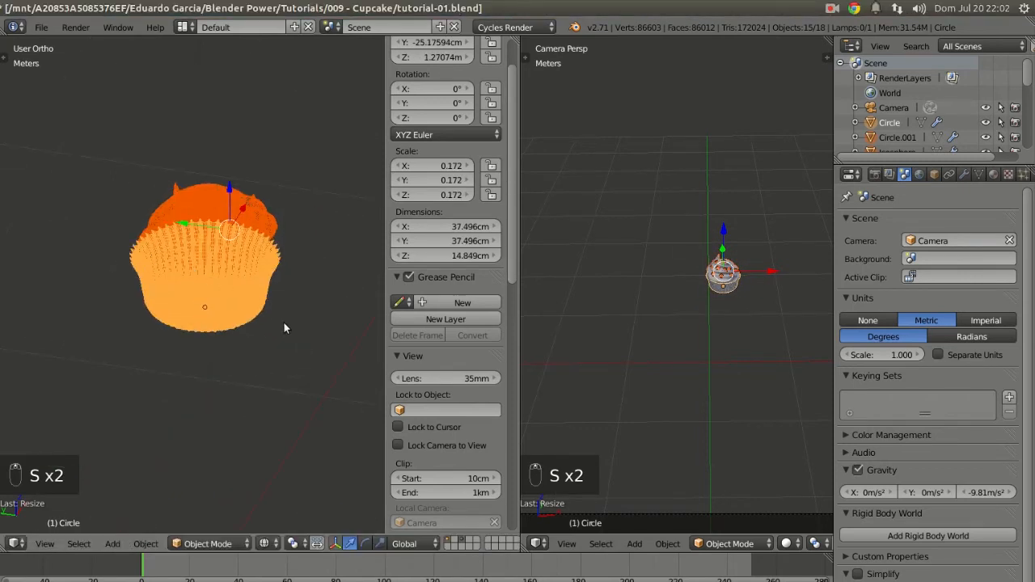
key(s)
click(255, 280)
key(s)
key(s)
click(299, 349)
key(s)
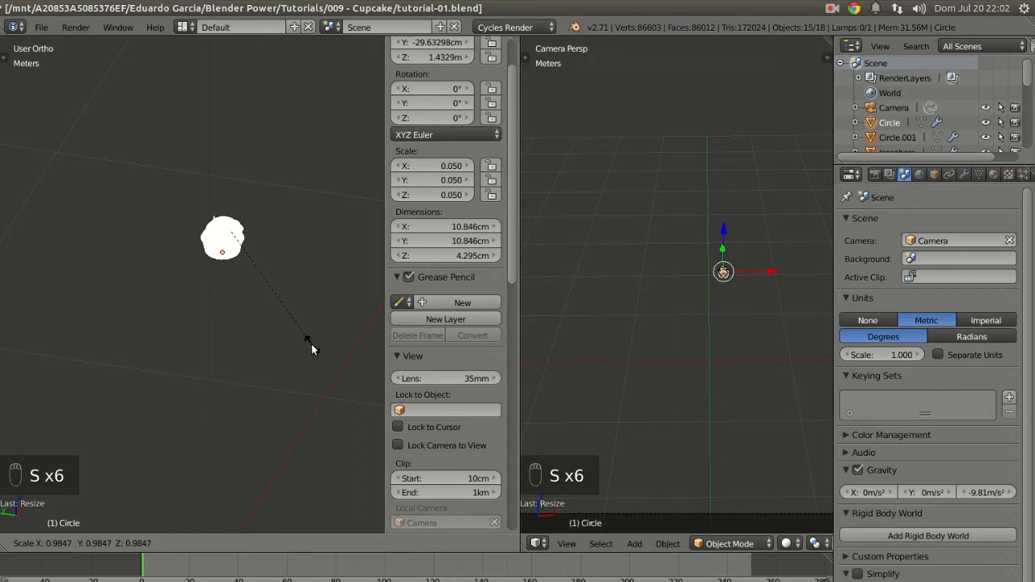
click(312, 344)
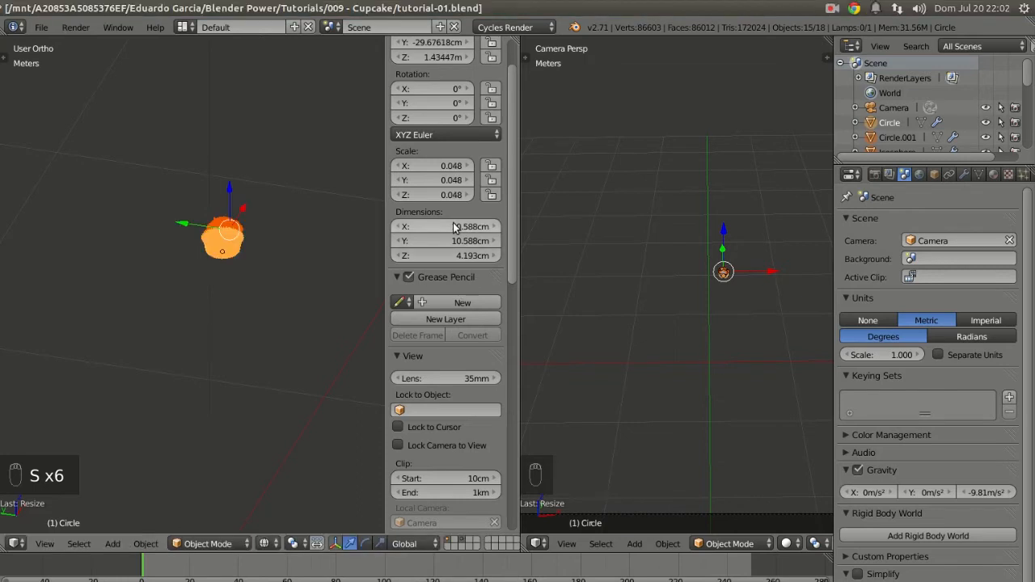
In the right side view, move the cupcake down close to the scene's origin
middle_drag(306, 336, 171, 284)
key(KP_3)
key(KP_3)
scroll(259, 296, up, 2)
key(g)
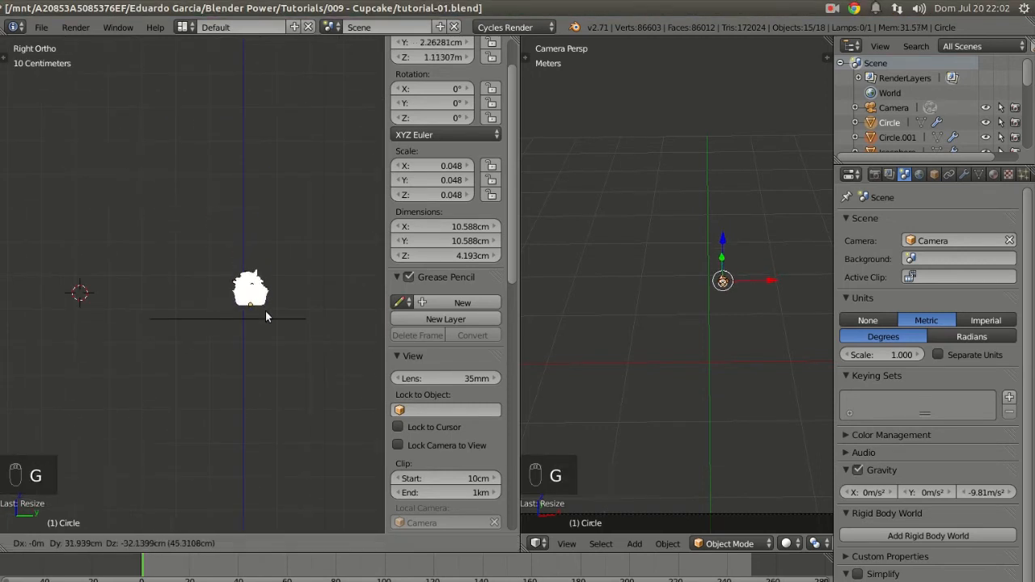
click(251, 329)
scroll(252, 330, down, 7)
shift+middle_drag(252, 330, 276, 232)
key(g)
click(250, 360)
Move the cupcake so its wrapper base sits on the ground line, centred on the vertical axis
scroll(250, 360, up, 6)
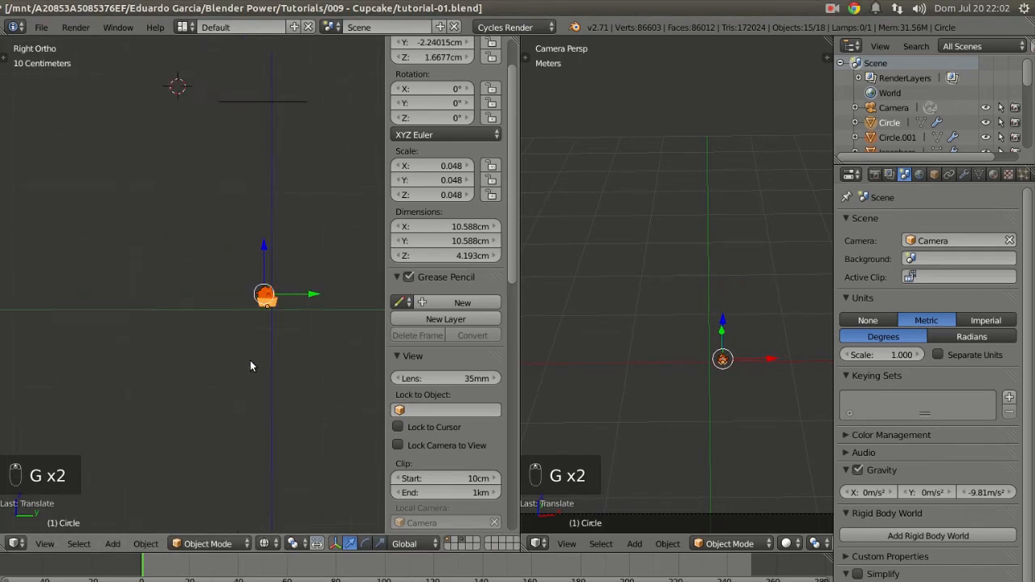
scroll(165, 313, up, 10)
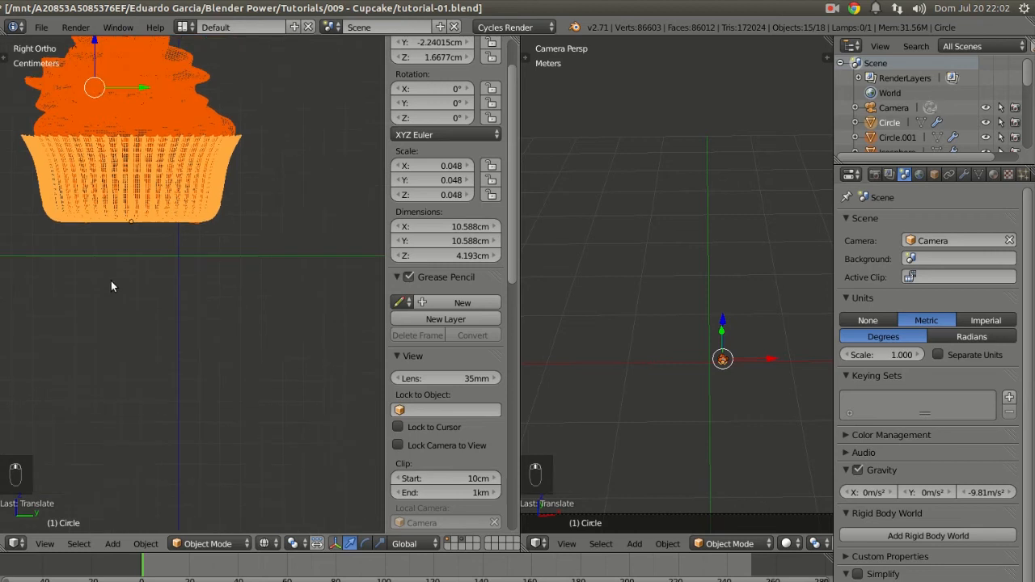
key(g)
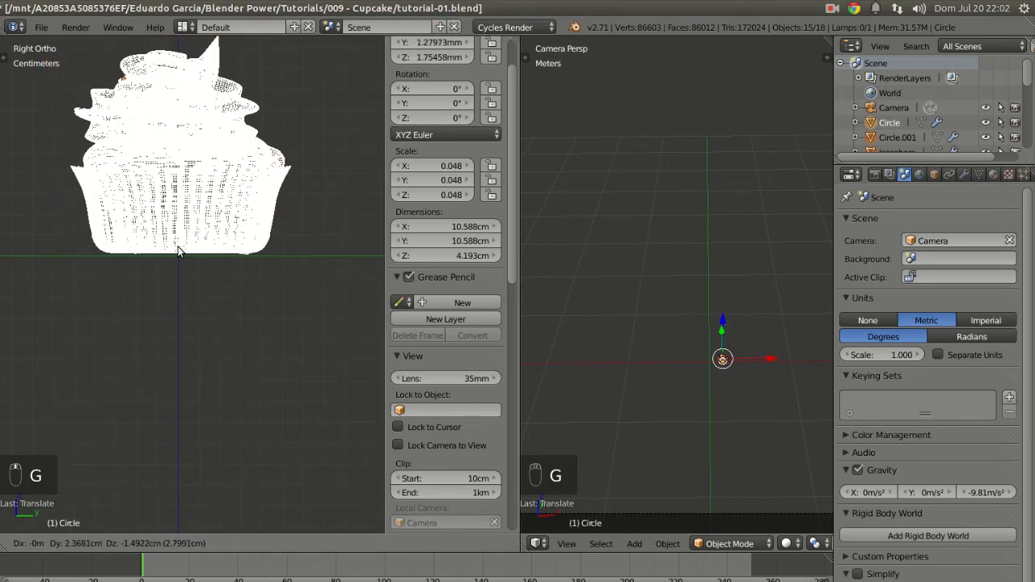
click(180, 251)
scroll(446, 136, up, 3)
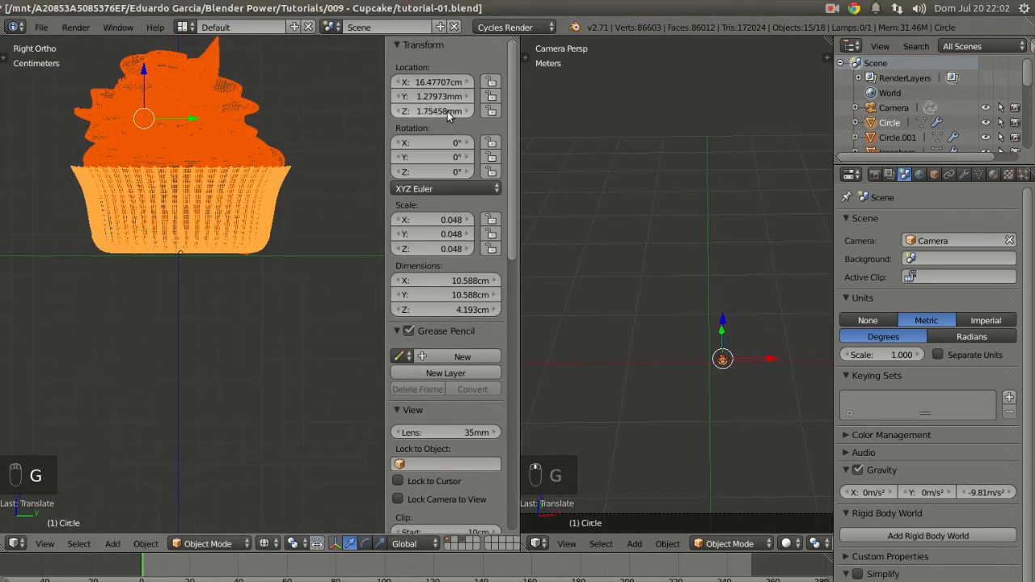
key(g)
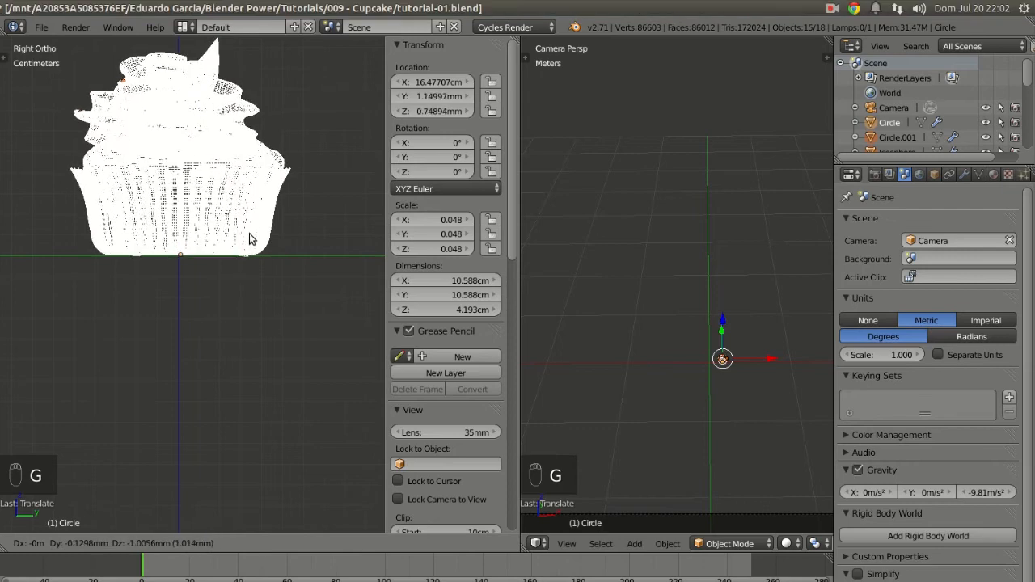
click(251, 234)
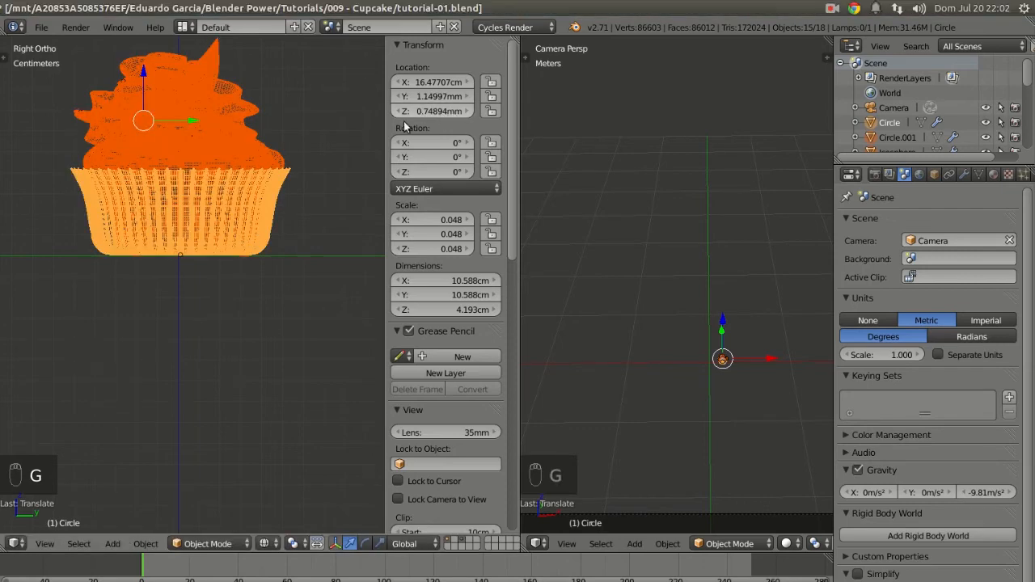
Fine-tune the cupcake's position to about 0.15 mm in Y and 0.31 mm in Z
scroll(236, 240, up, 3)
scroll(235, 237, up, 4)
key(g)
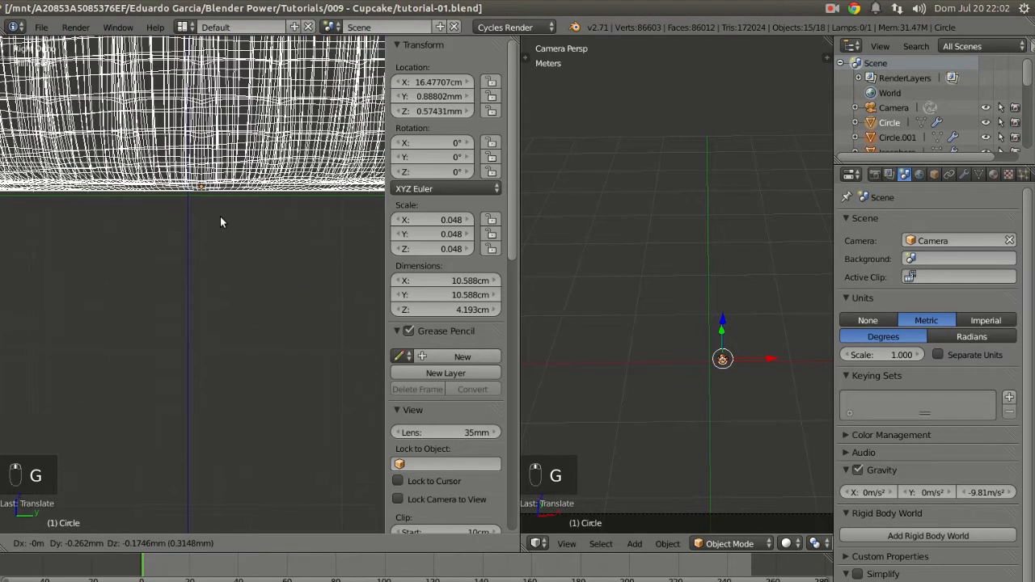
click(212, 215)
key(g)
click(206, 224)
scroll(205, 224, down, 13)
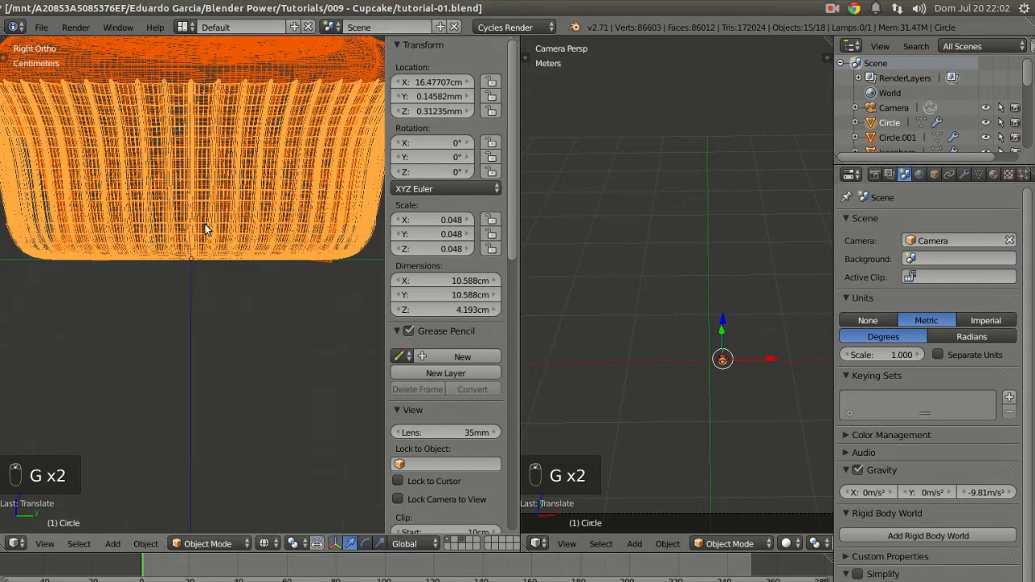
Move the cupcake along the X axis onto the origin, to about 0.31 mm in X
scroll(209, 235, down, 2)
scroll(708, 402, up, 3)
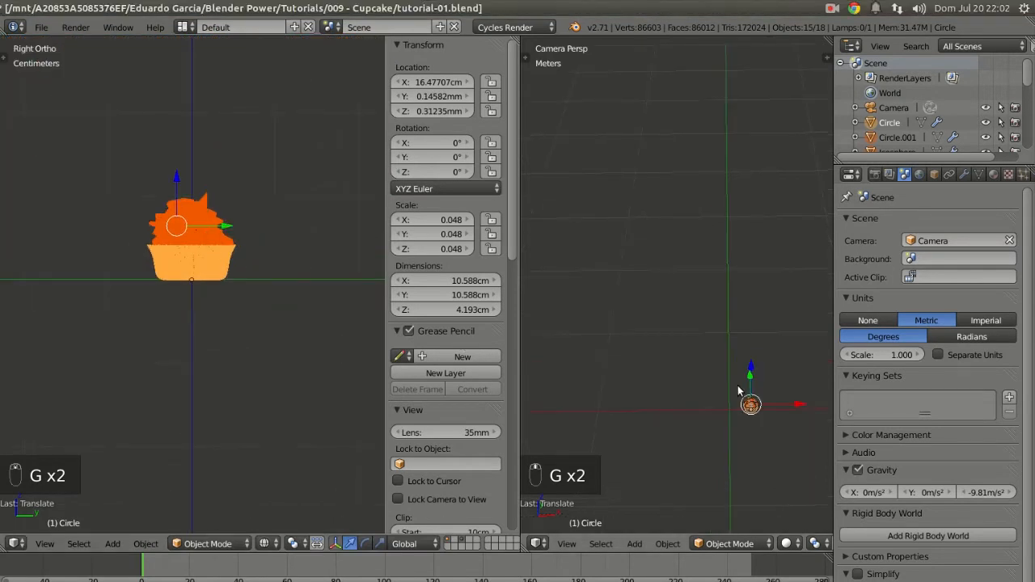
scroll(728, 364, up, 3)
shift+middle_drag(712, 377, 592, 190)
scroll(732, 293, up, 7)
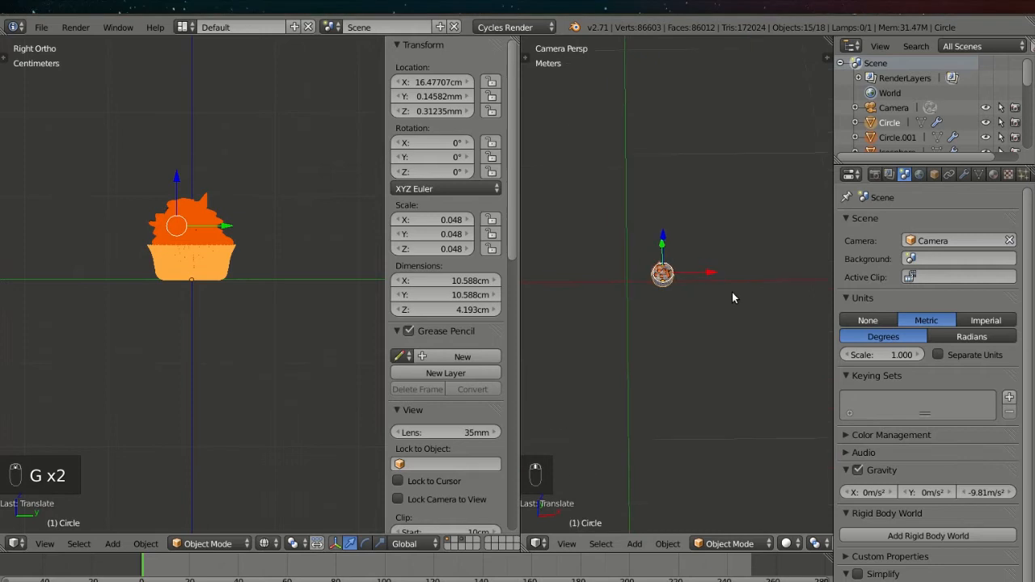
shift+middle_drag(671, 291, 771, 300)
scroll(772, 297, up, 1)
key(g)
key(x)
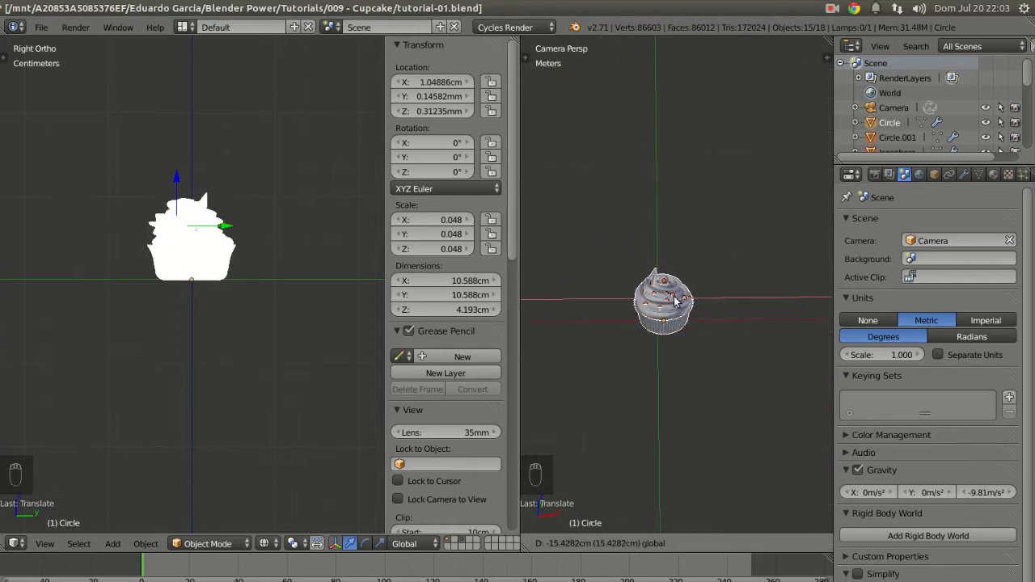
click(634, 299)
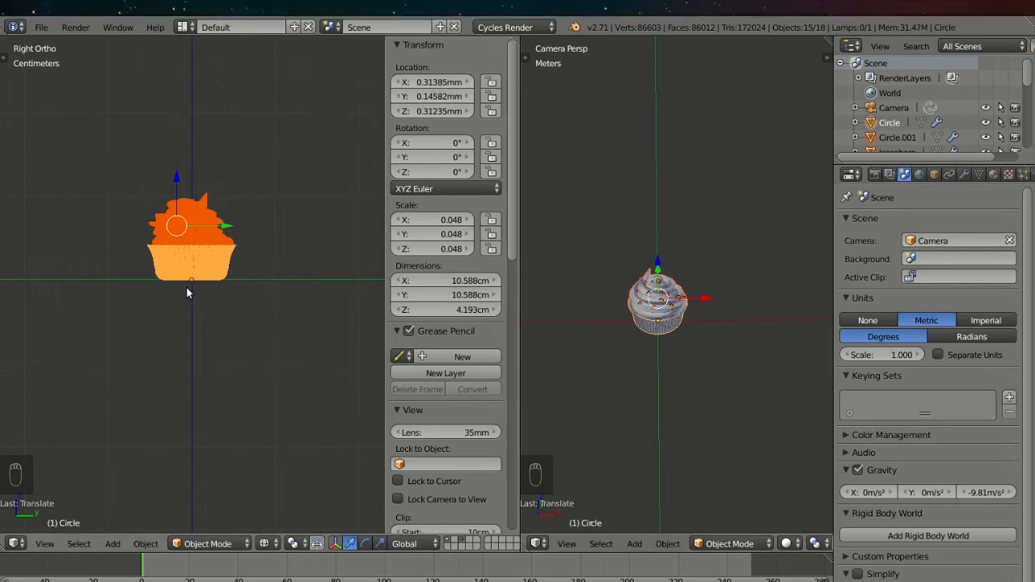
Deselect everything, select the camera and move it along the Y axis to about -94.8 cm
scroll(186, 293, down, 6)
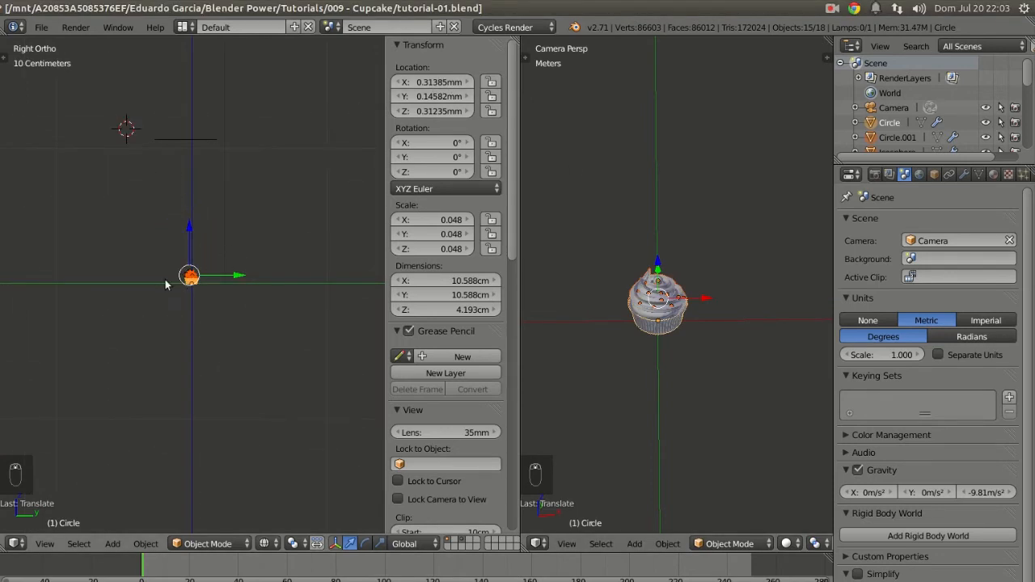
middle_drag(165, 284, 209, 275)
key(a)
scroll(208, 275, up, 7)
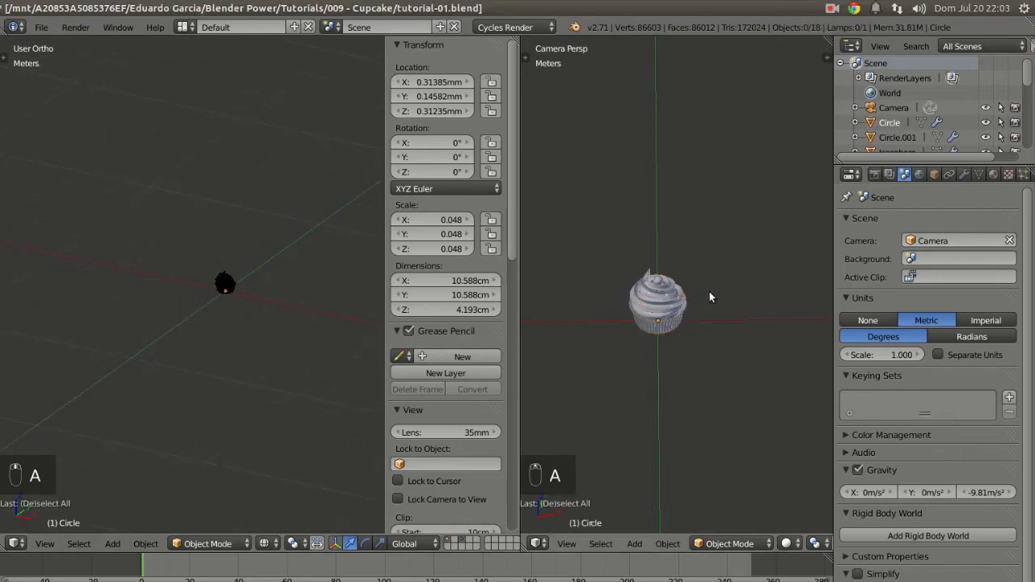
scroll(185, 289, down, 7)
scroll(614, 356, down, 8)
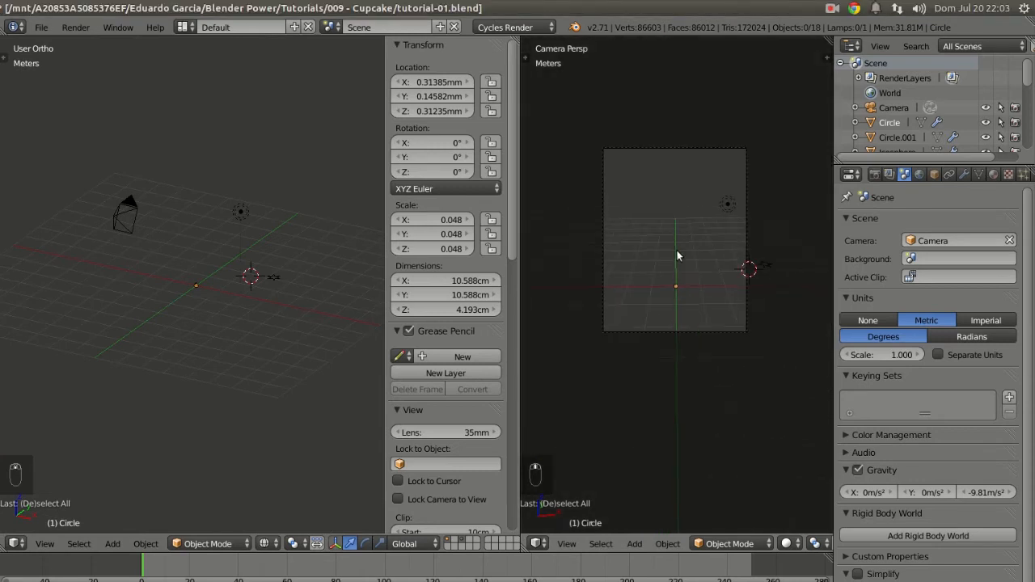
right_click(708, 149)
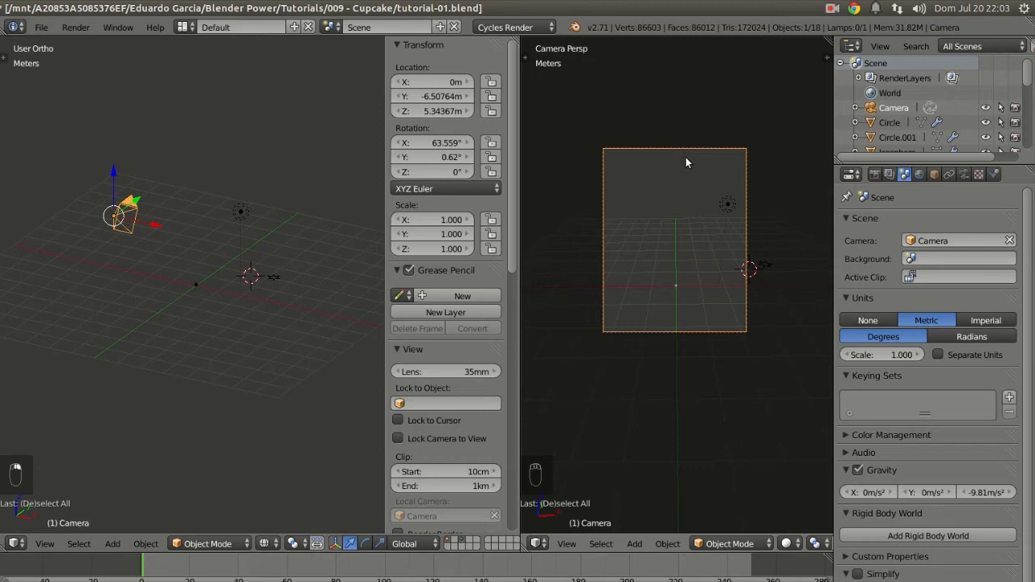
key(g)
key(y)
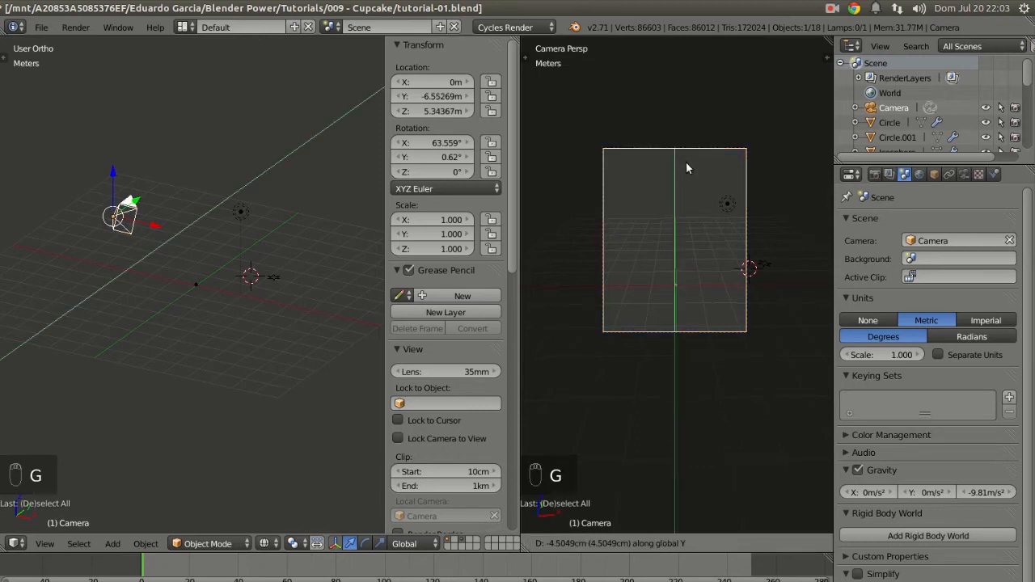
click(713, 121)
Lower the camera along the Z axis to about 53.6 cm
key(g)
key(z)
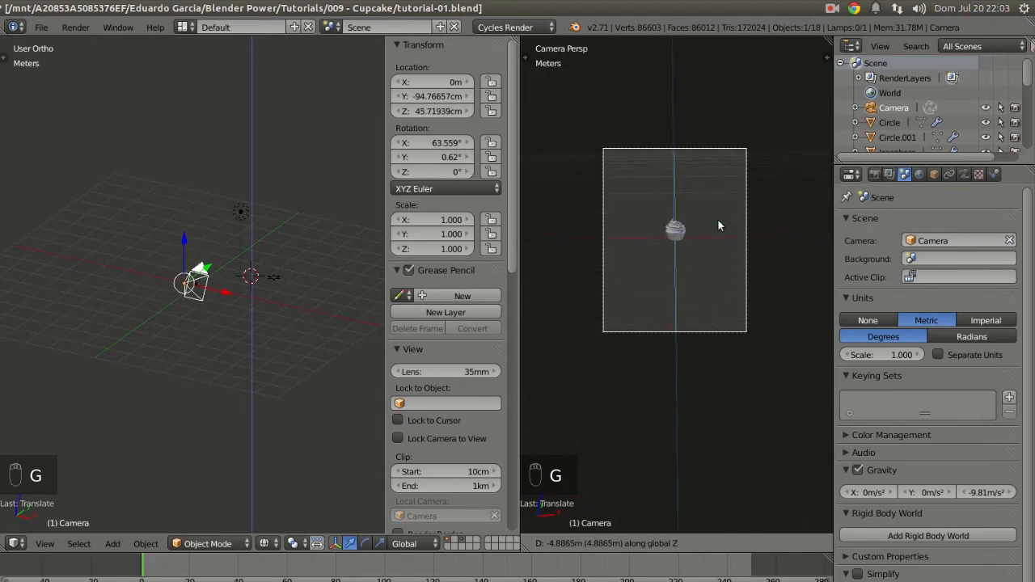
click(721, 210)
Move the camera closer to the cupcake along Y, to about -48.7 cm
scroll(717, 226, up, 3)
scroll(716, 227, down, 1)
shift+middle_drag(717, 232, 704, 289)
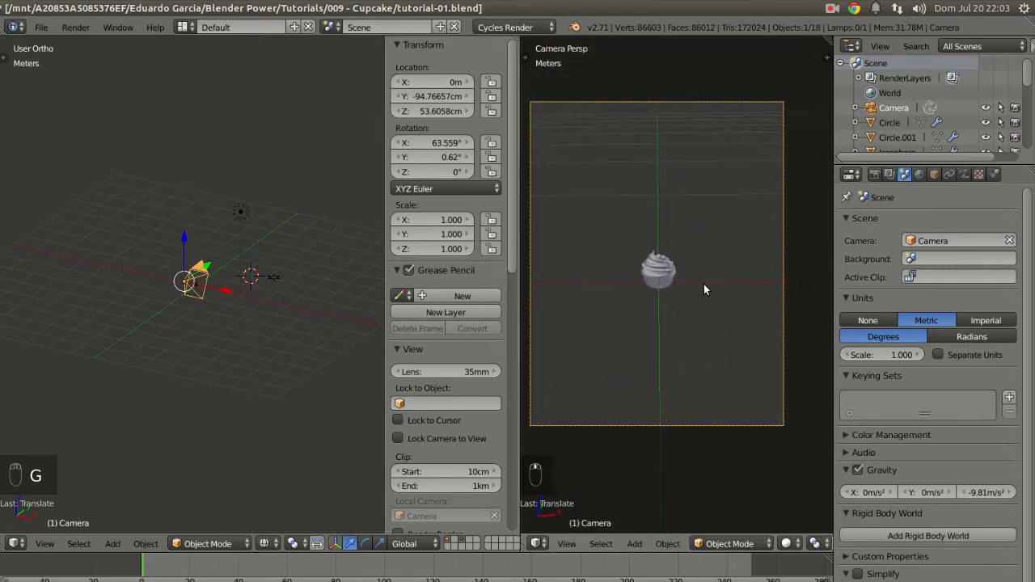
key(g)
click(714, 270)
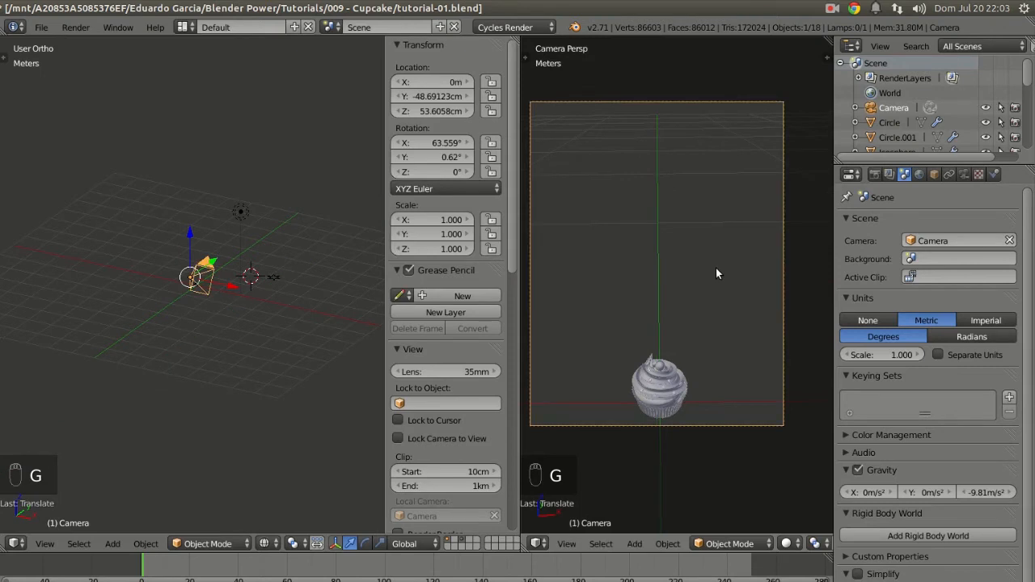
Lower the camera along the Z axis to about 32.4 cm and move it closer along Y to about -40.4 cm
key(g)
key(z)
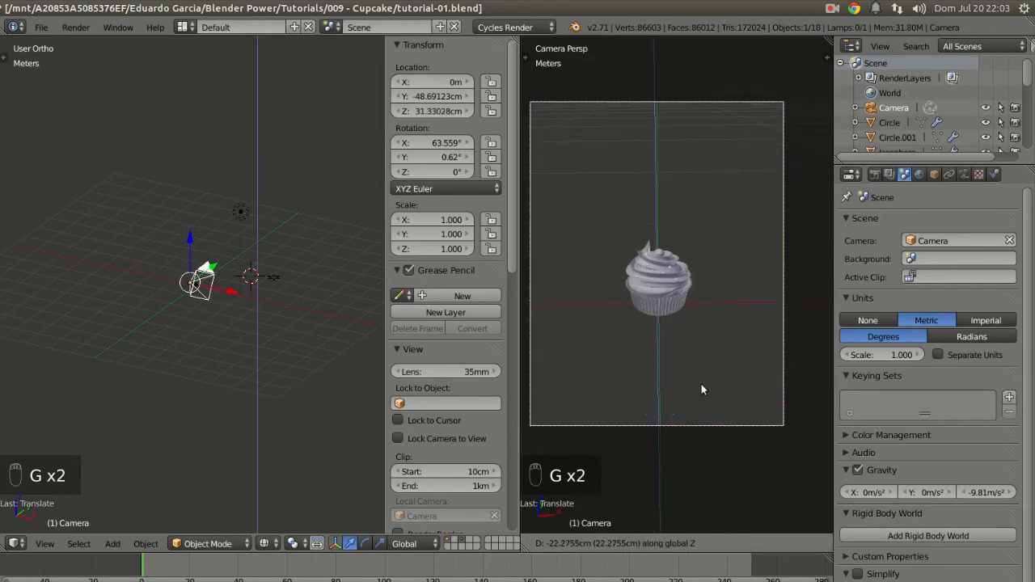
click(701, 368)
key(g)
key(y)
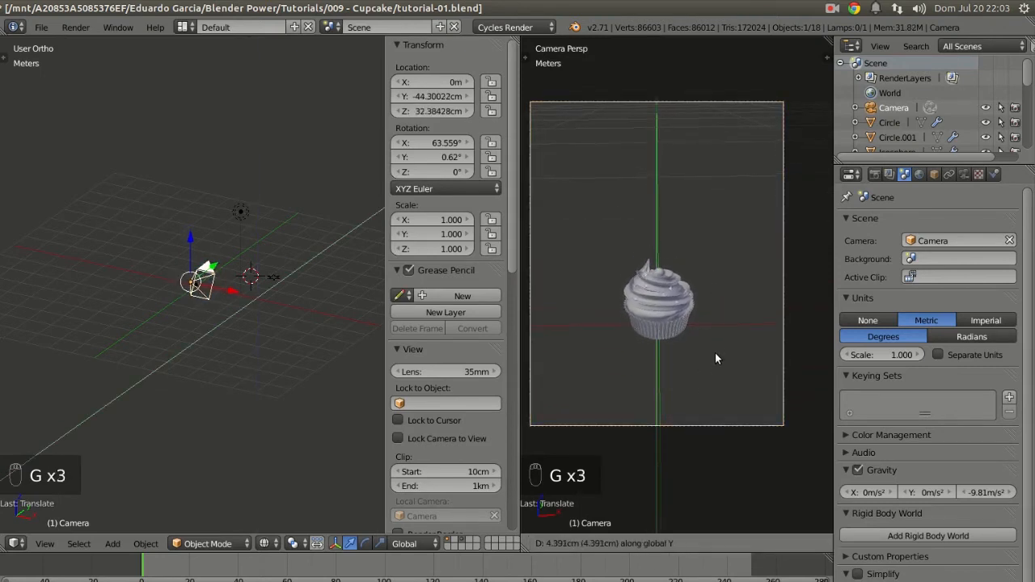
click(725, 347)
Lower the camera again along the Z axis to about 27.1 cm so the cupcake sits near the frame's centre
key(g)
key(z)
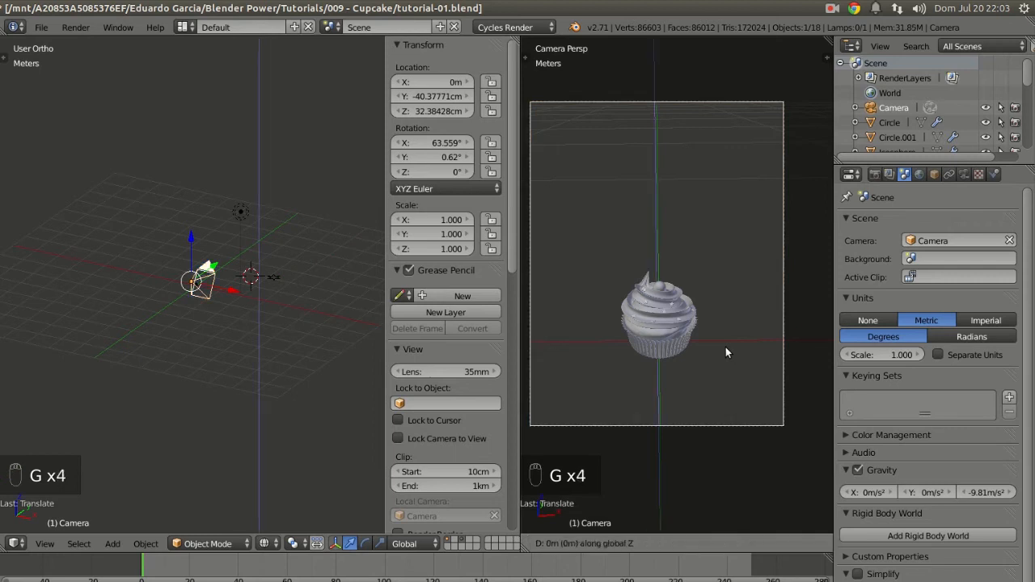
click(718, 374)
shift+middle_drag(709, 329, 729, 340)
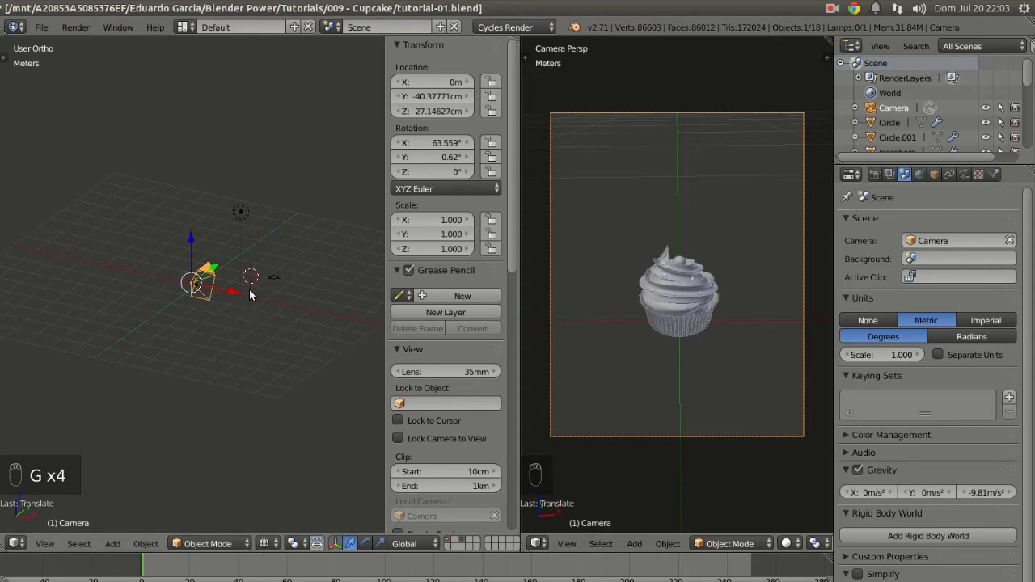
Scale the camera object down uniformly to about 0.211
key(s)
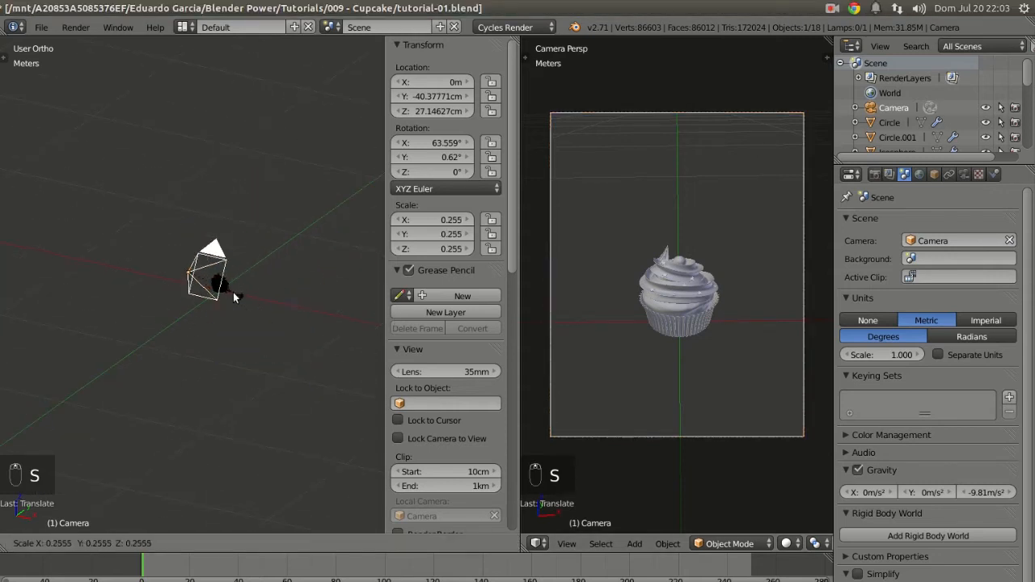
click(263, 318)
key(s)
click(257, 318)
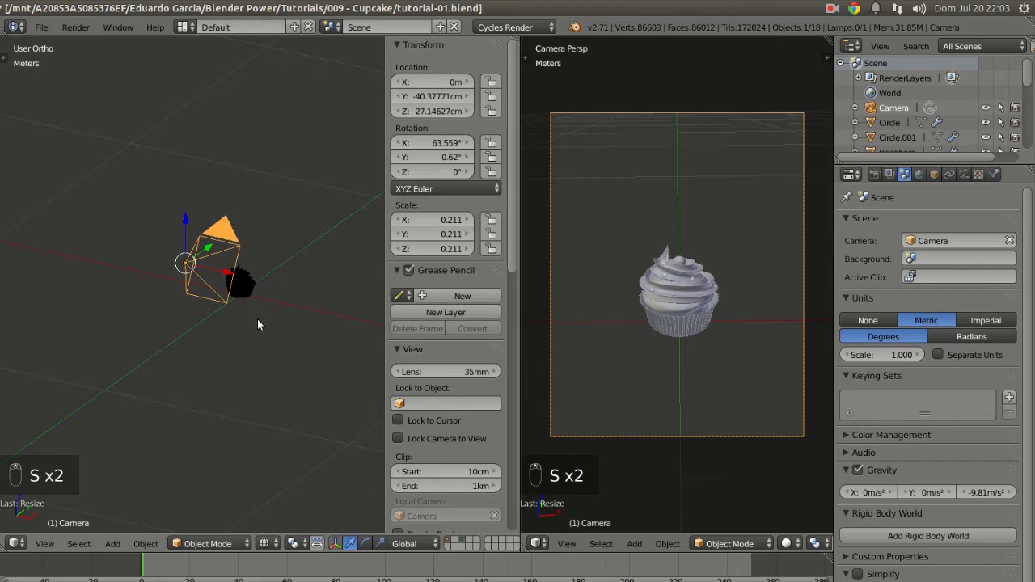
middle_drag(323, 326, 225, 310)
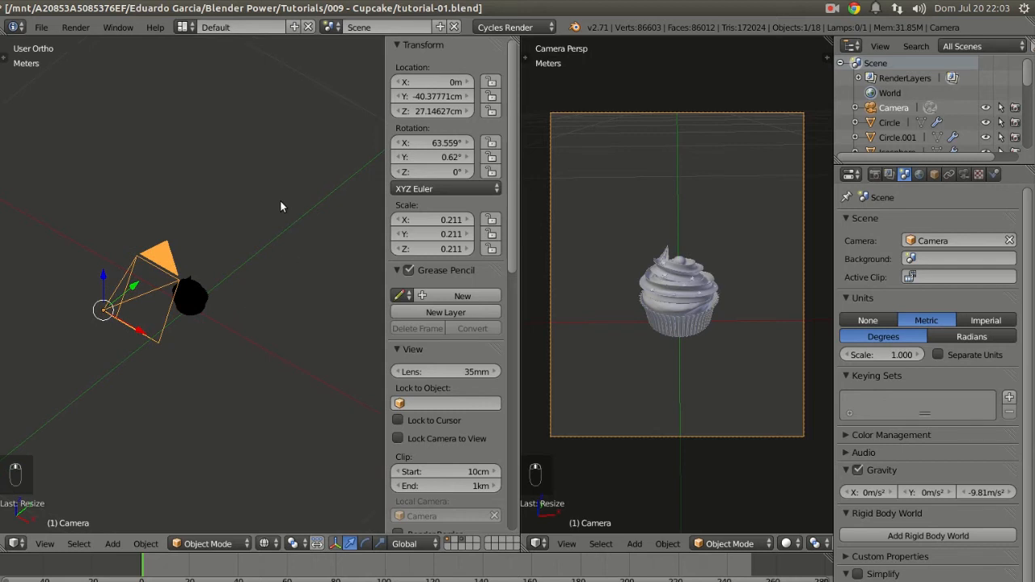
Snap the 3D cursor to the scene's centre and add a mesh plane there
key(shift+s)
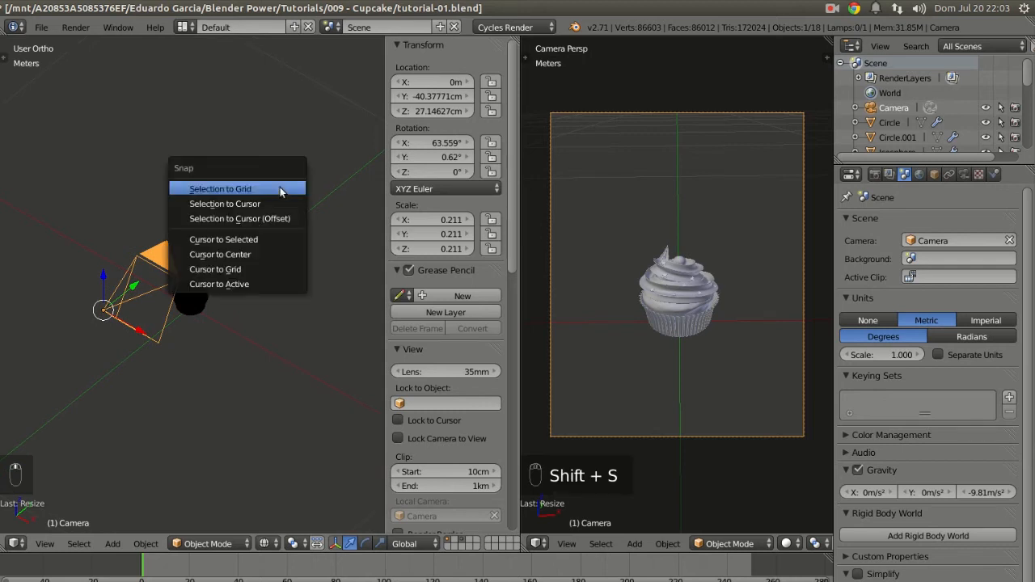
click(239, 255)
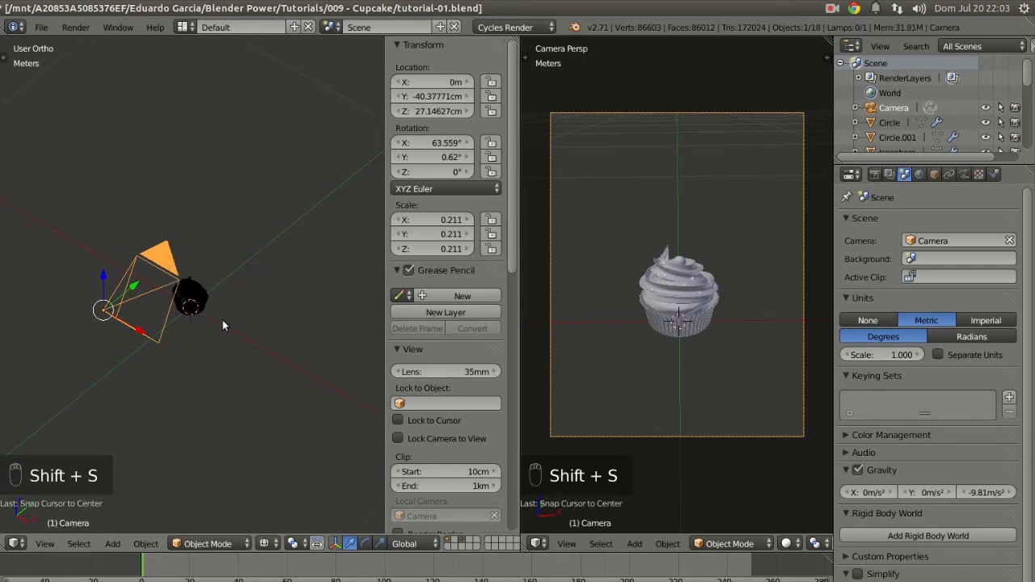
key(shift+a)
mouse_move(222, 321)
click(271, 322)
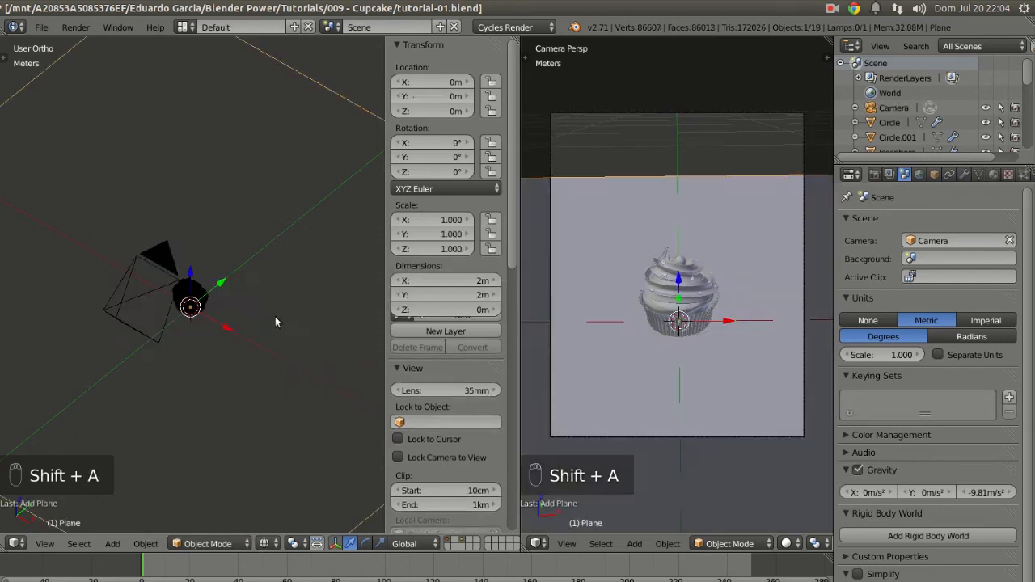
Scale the new plane's mesh down slightly in Edit Mode, keeping it well beyond the camera and cupcake
key(Tab)
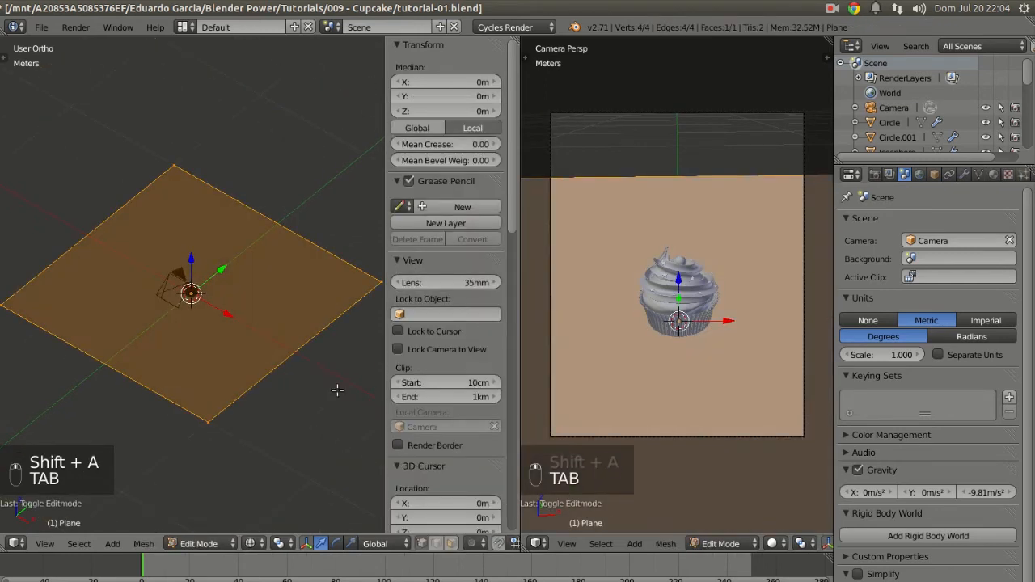
key(s)
click(314, 386)
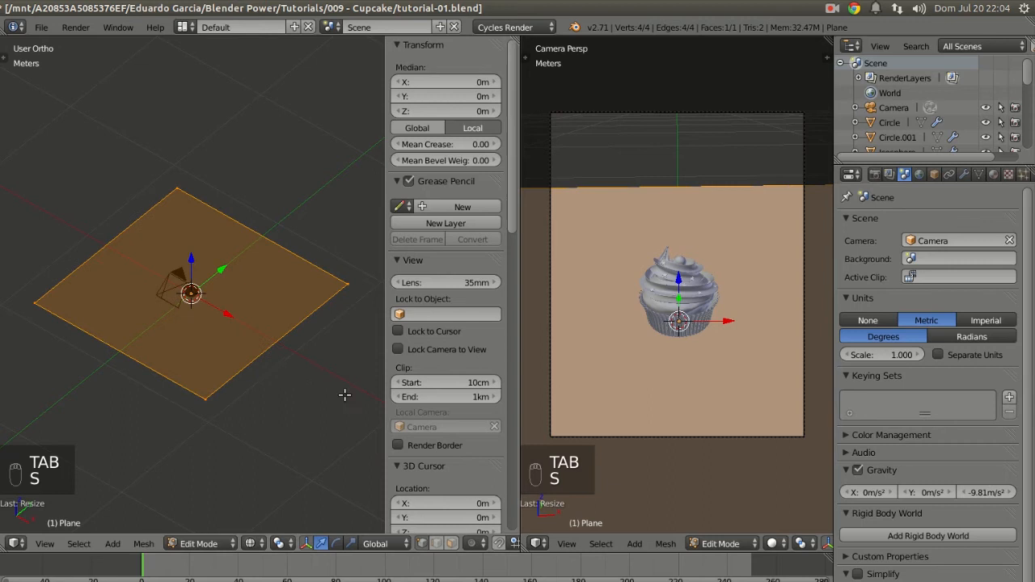
key(t)
key(t)
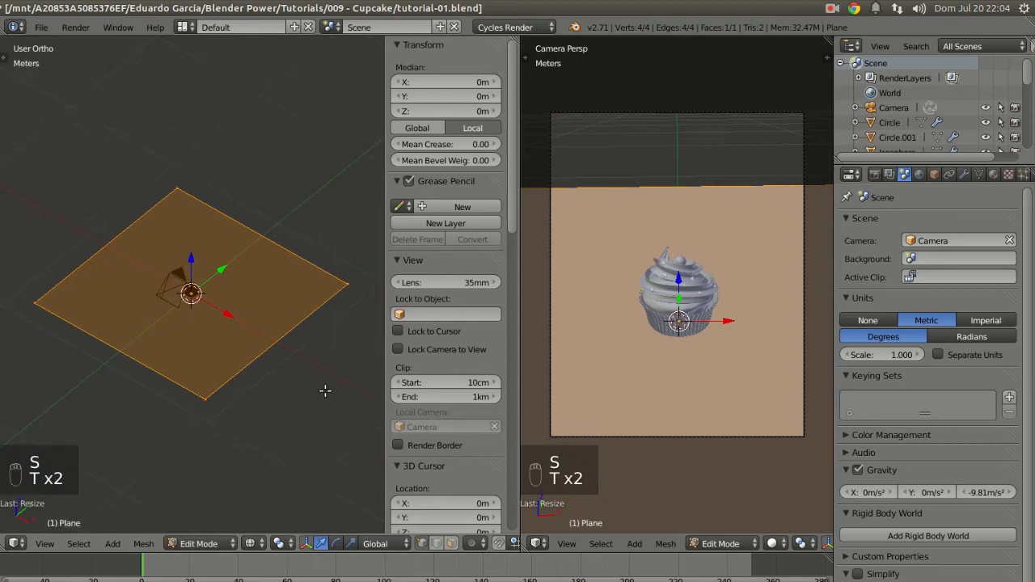
Hide the properties sidebar and widen the modelling viewport beside the camera view
key(n)
drag(519, 402, 668, 393)
scroll(575, 407, up, 3)
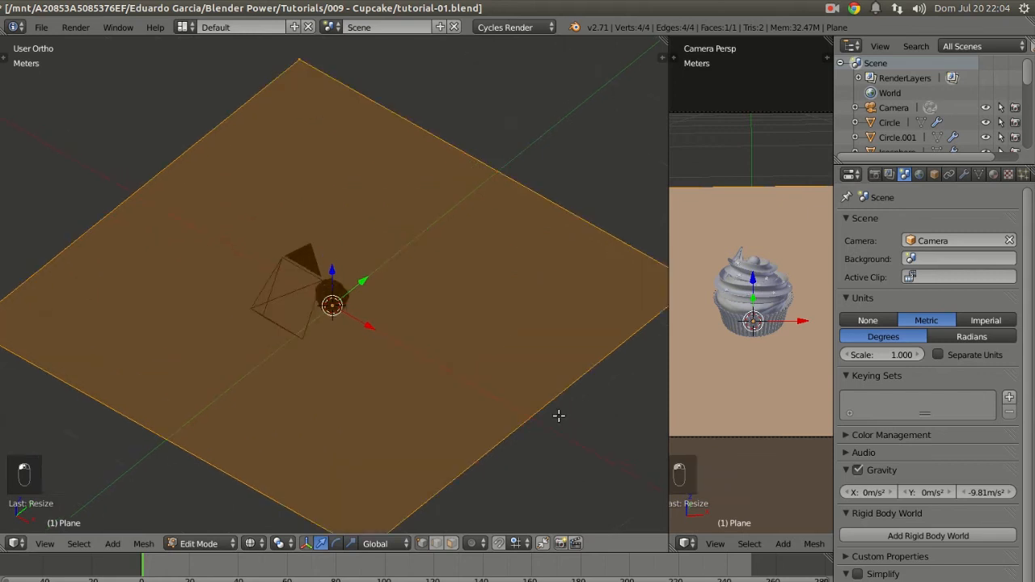
scroll(563, 414, down, 5)
Extrude the plane's rear edge in five segments in side view, curving upward into a backdrop, and return to Object Mode
right_click(505, 260)
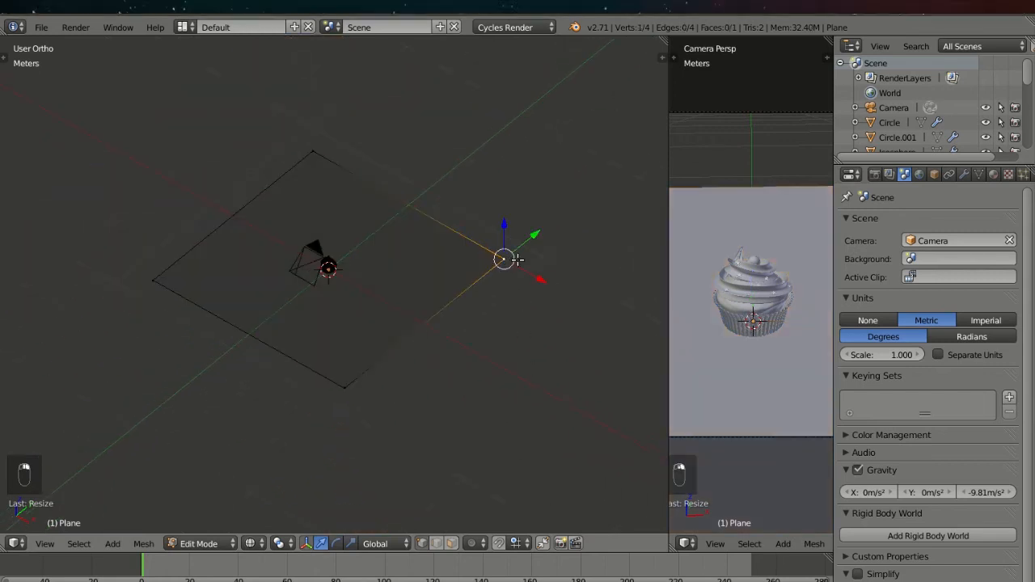
scroll(765, 324, down, 3)
shift+right_click(332, 150)
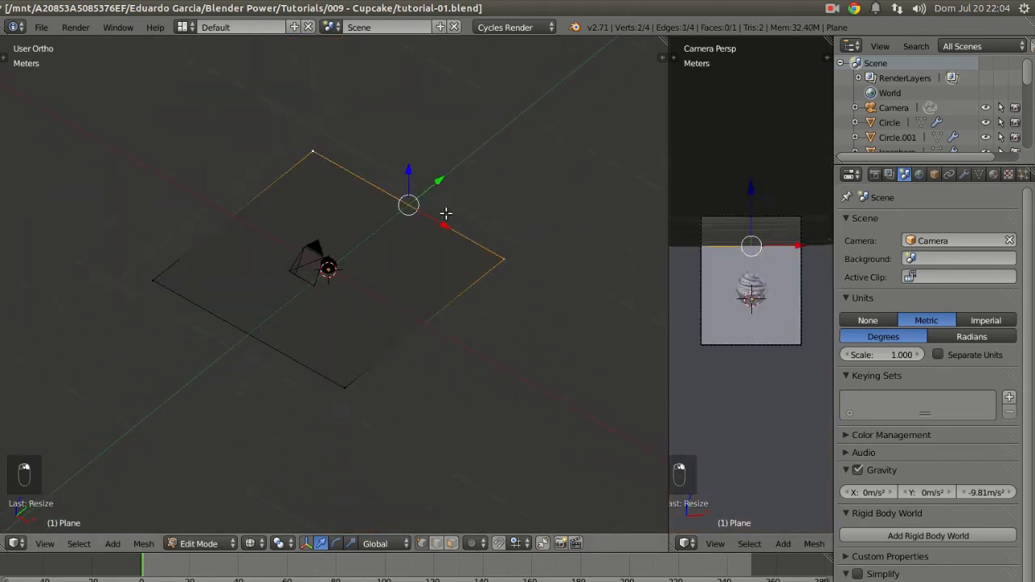
key(KP_3)
shift+middle_drag(503, 241, 392, 245)
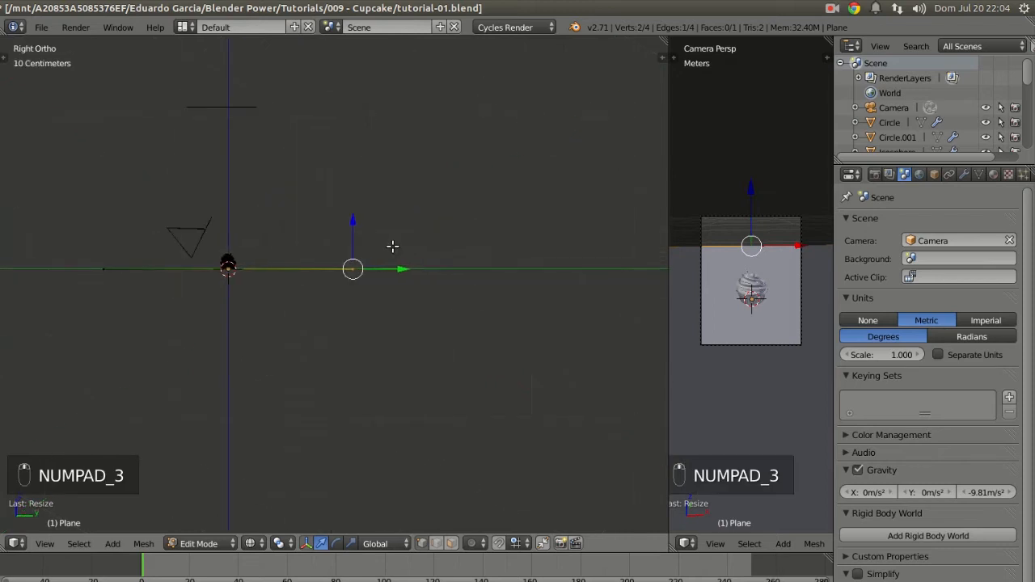
ctrl+right_click(437, 255)
ctrl+right_click(477, 236)
ctrl+right_click(520, 203)
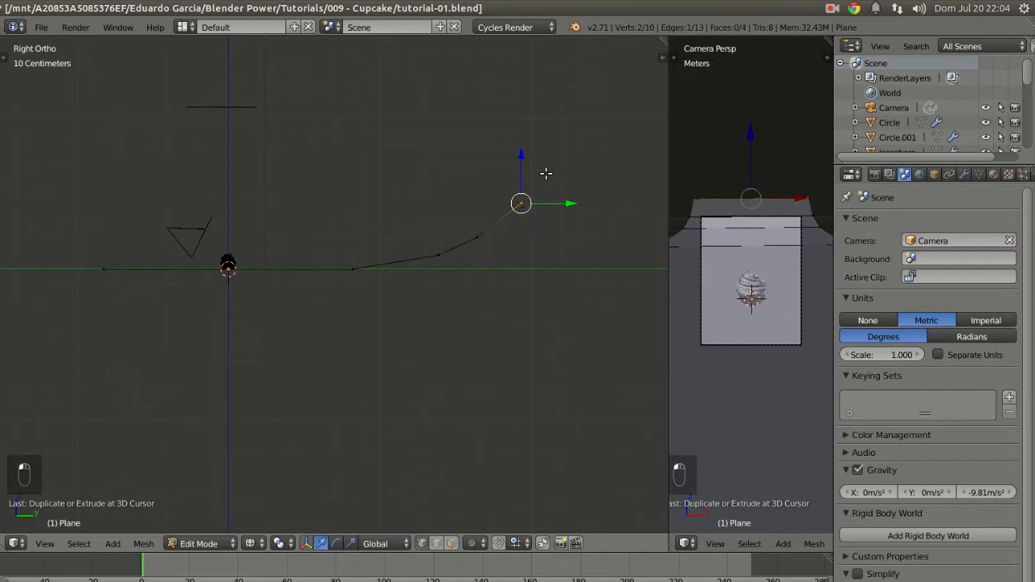
ctrl+right_click(546, 173)
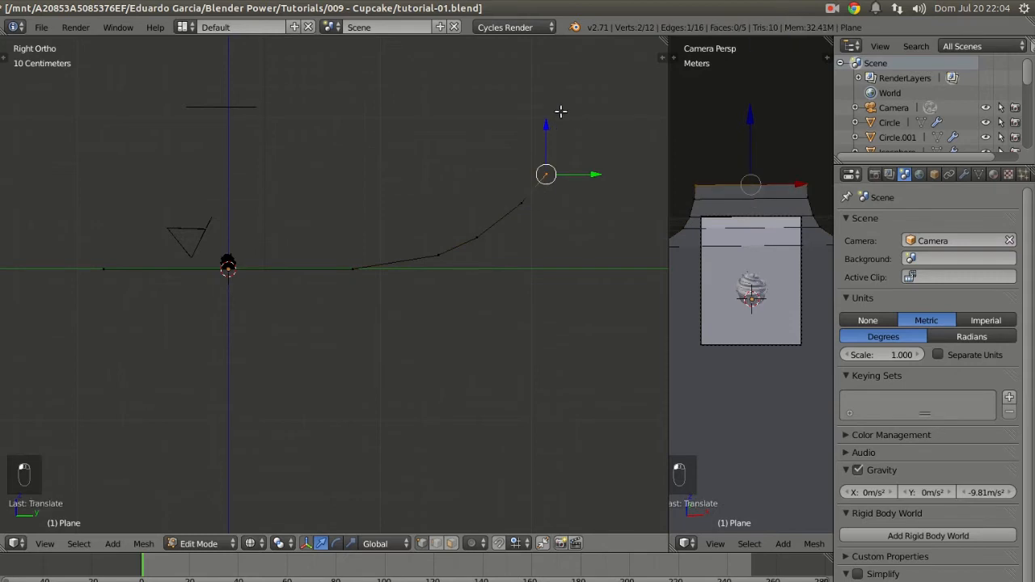
ctrl+right_click(560, 111)
right_click(543, 176)
key(a)
key(Tab)
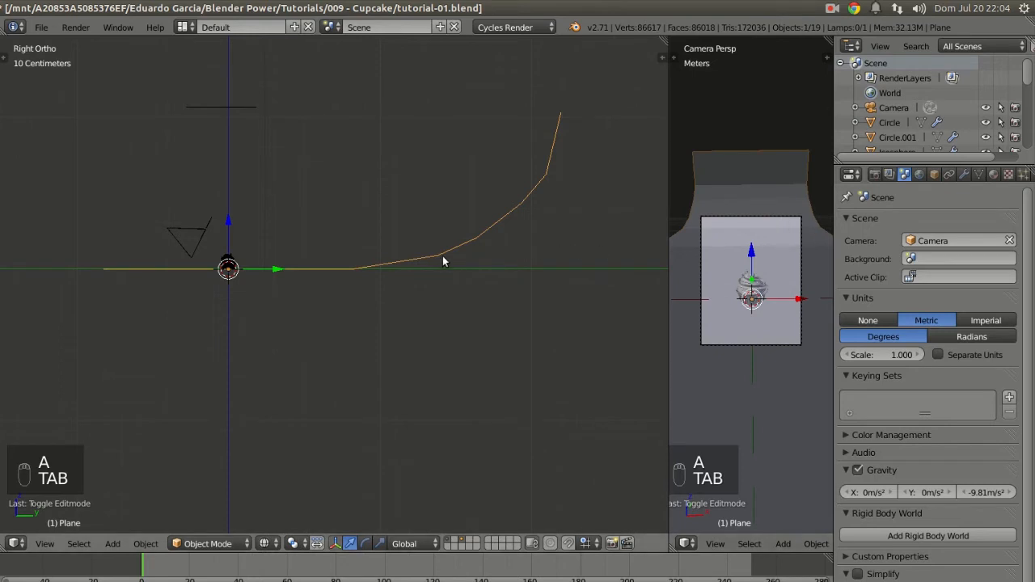
Add a Subdivision Surface modifier to the backdrop plane with 2 view subdivisions
click(967, 174)
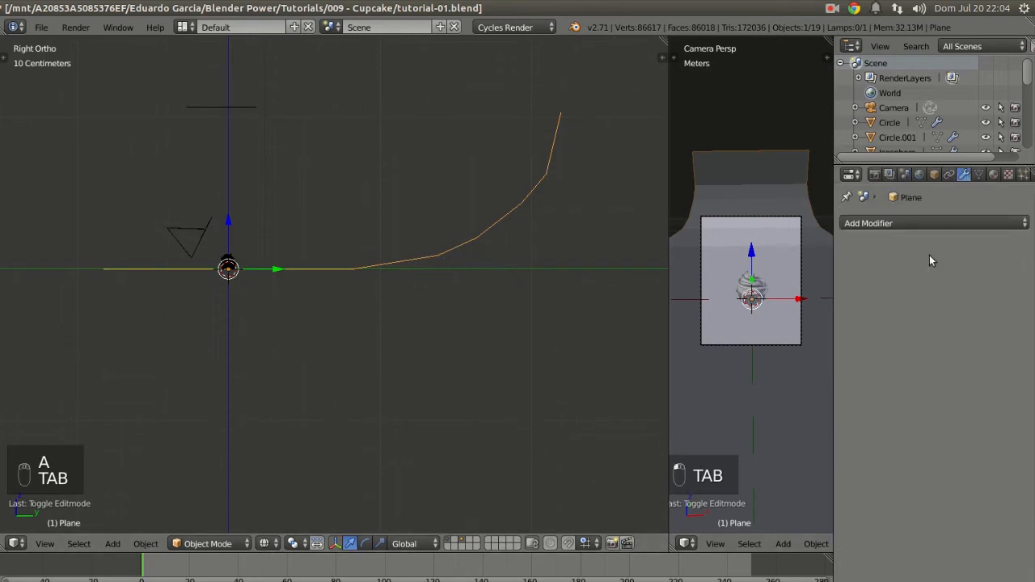
click(906, 225)
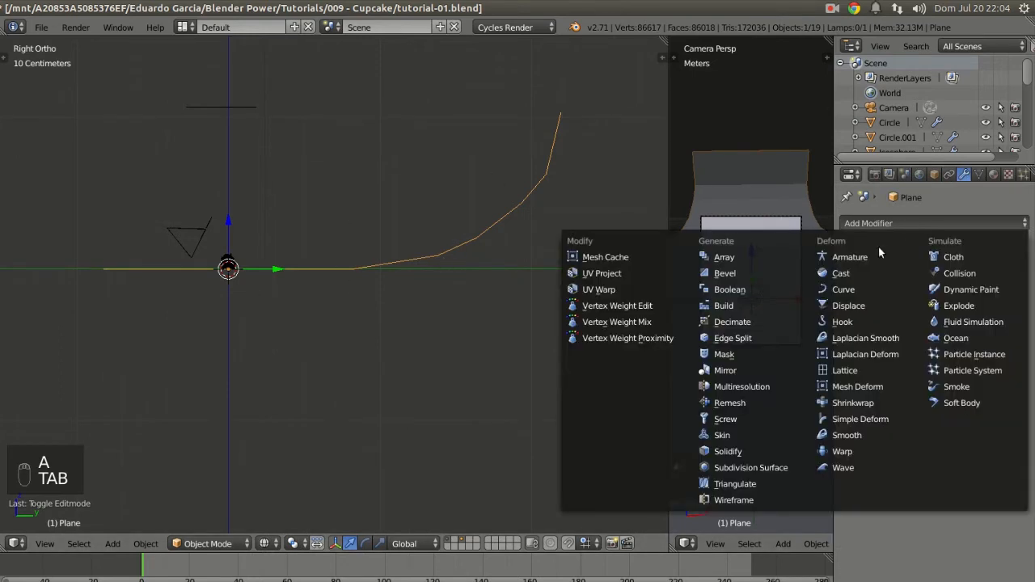
click(778, 469)
click(923, 322)
scroll(739, 285, up, 1)
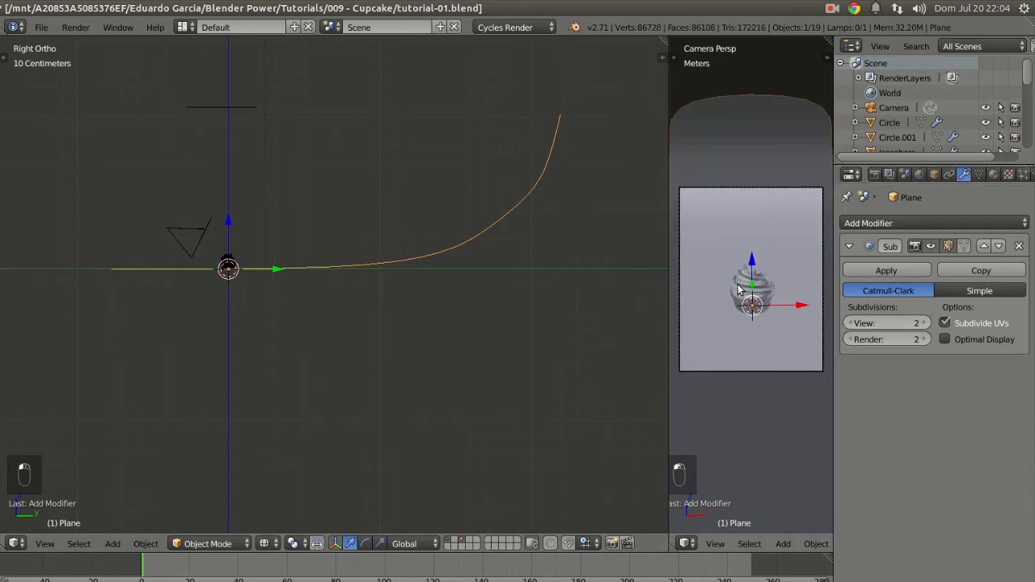
Apply smooth shading to the backdrop plane and check it in the enlarged camera view
key(t)
click(37, 258)
key(t)
scroll(631, 316, up, 3)
scroll(780, 325, up, 1)
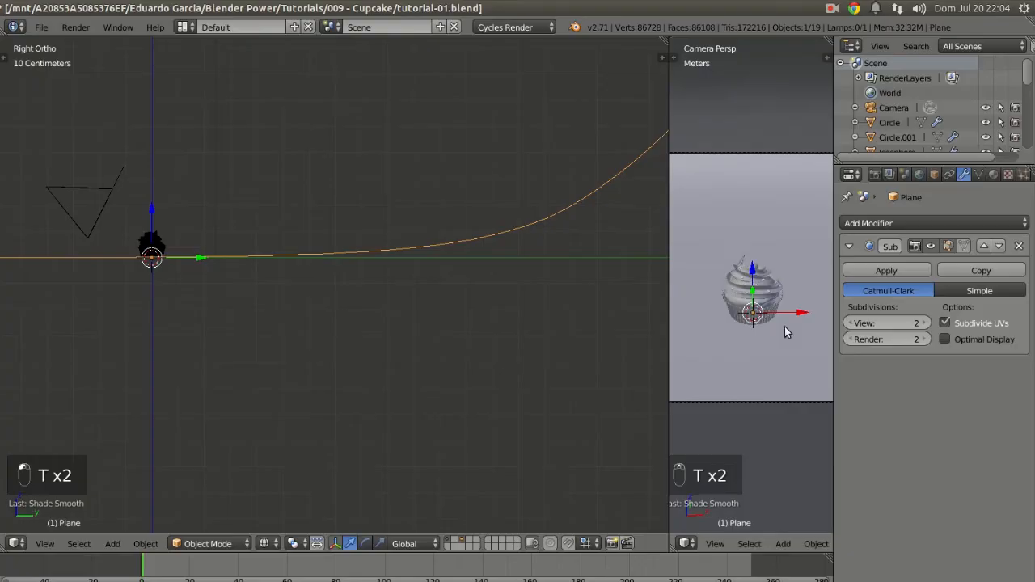
key(shift+space)
scroll(491, 317, up, 2)
scroll(492, 317, down, 2)
key(shift+space)
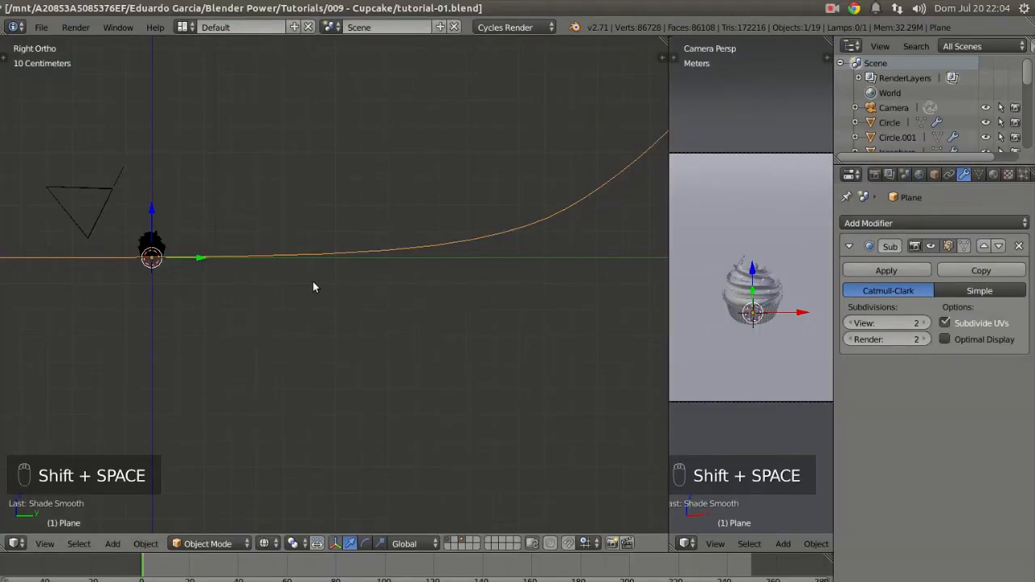
Move the lamp to about 1.51 in X and 2.40 in Z, and save the file
middle_drag(314, 287, 462, 174)
right_click(430, 139)
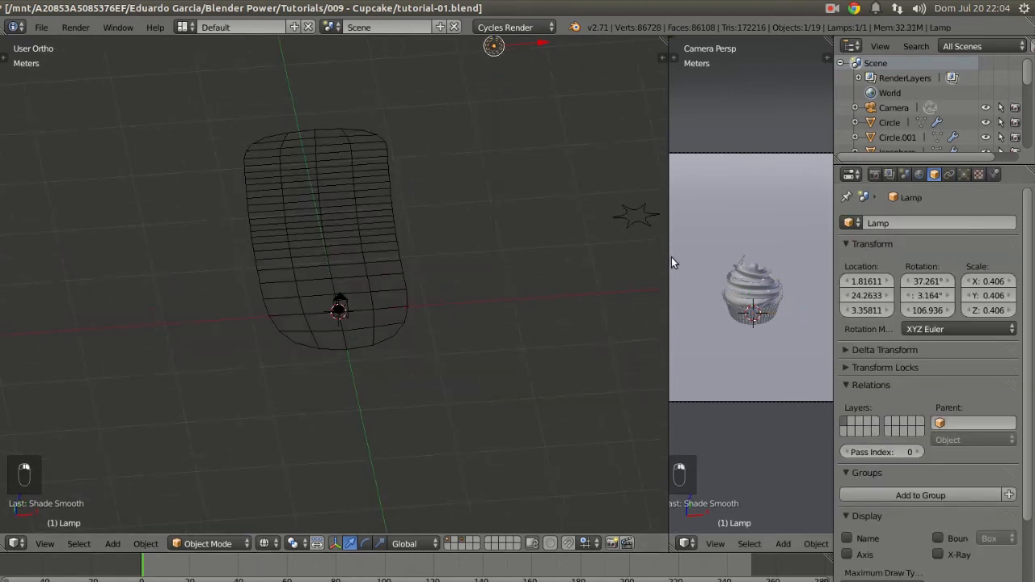
drag(670, 257, 550, 242)
key(g)
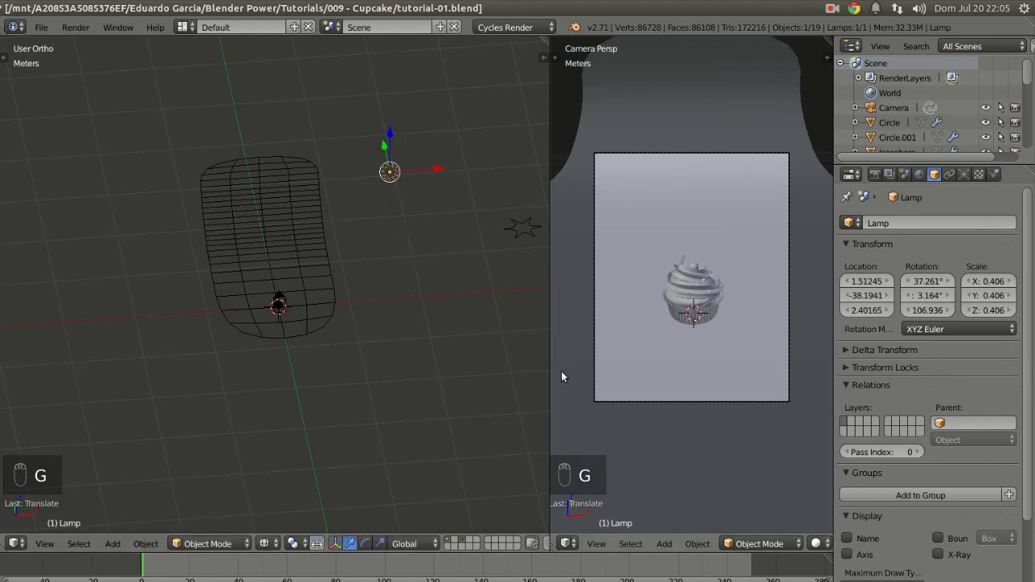
key(ctrl+s)
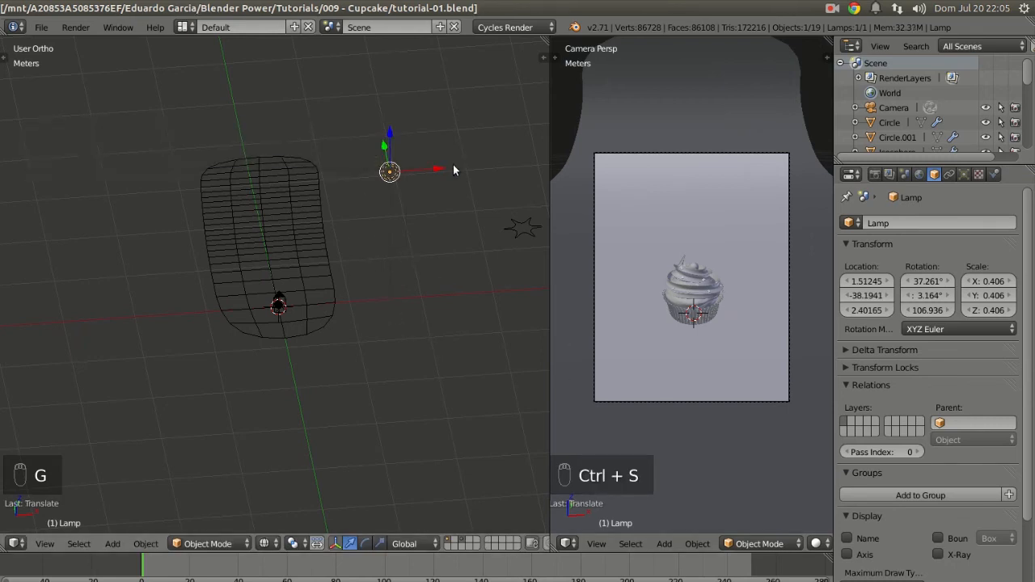
Set a render border just inside the camera frame and switch the camera view to Rendered shading
key(ctrl+b)
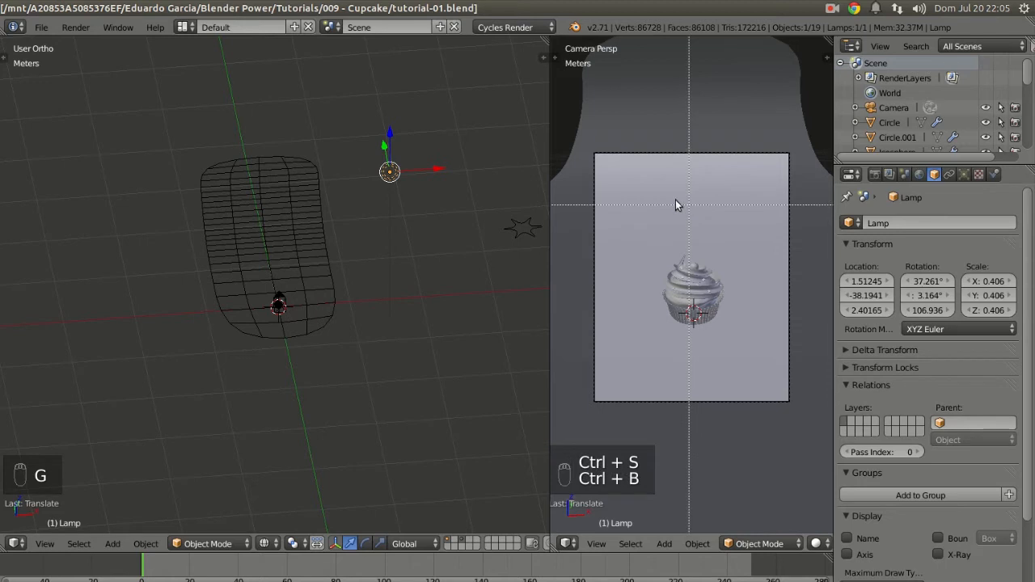
drag(600, 155, 751, 353)
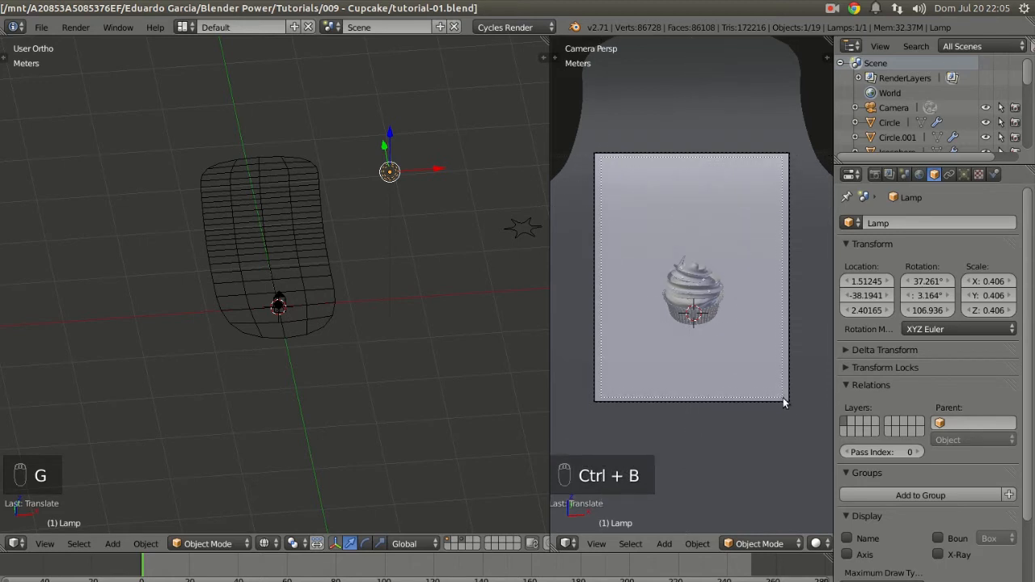
drag(784, 403, 786, 403)
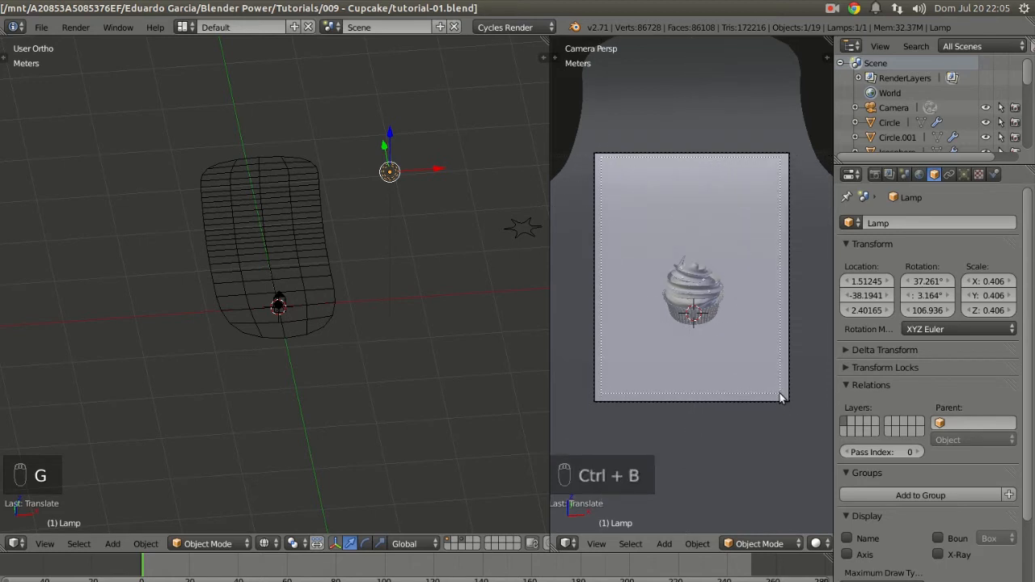
click(817, 543)
click(843, 448)
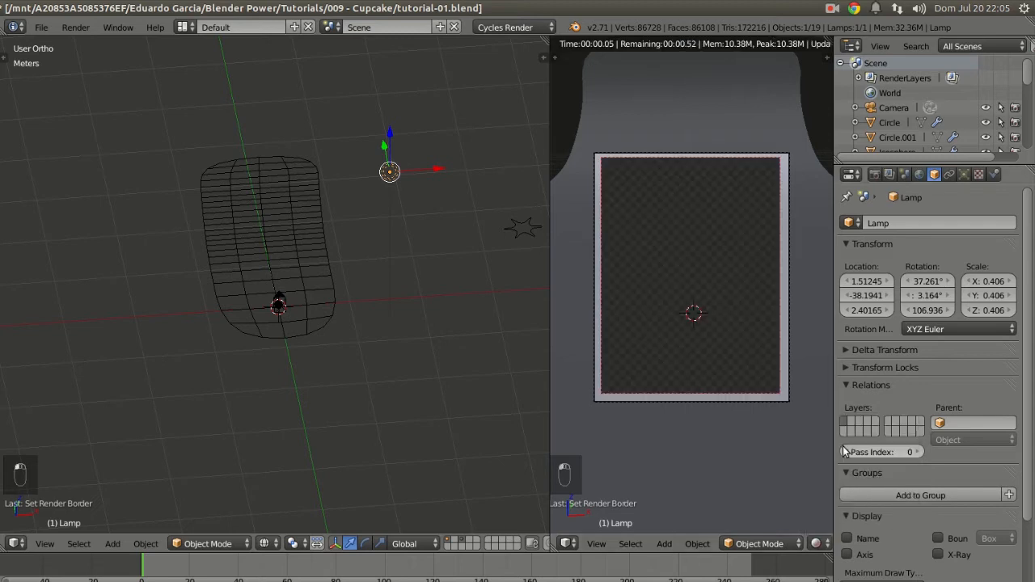
Change the lamp's type from Point to Area
middle_drag(275, 303, 318, 317)
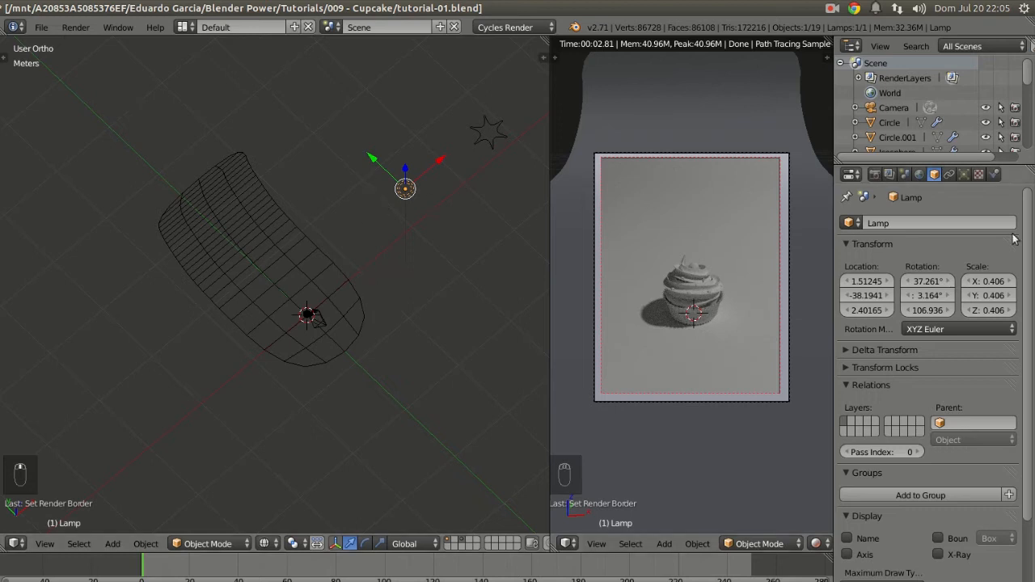
click(964, 174)
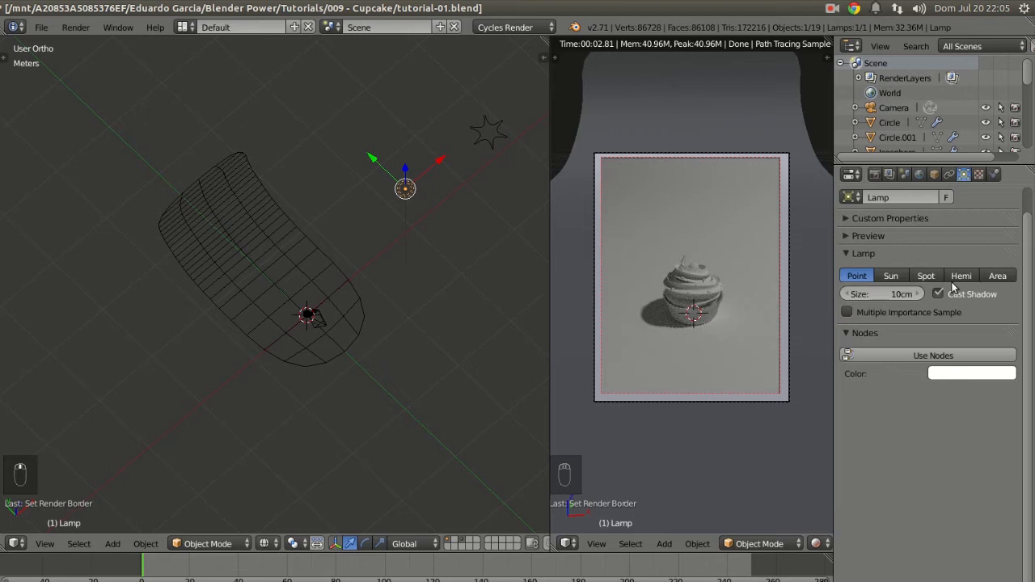
click(1000, 276)
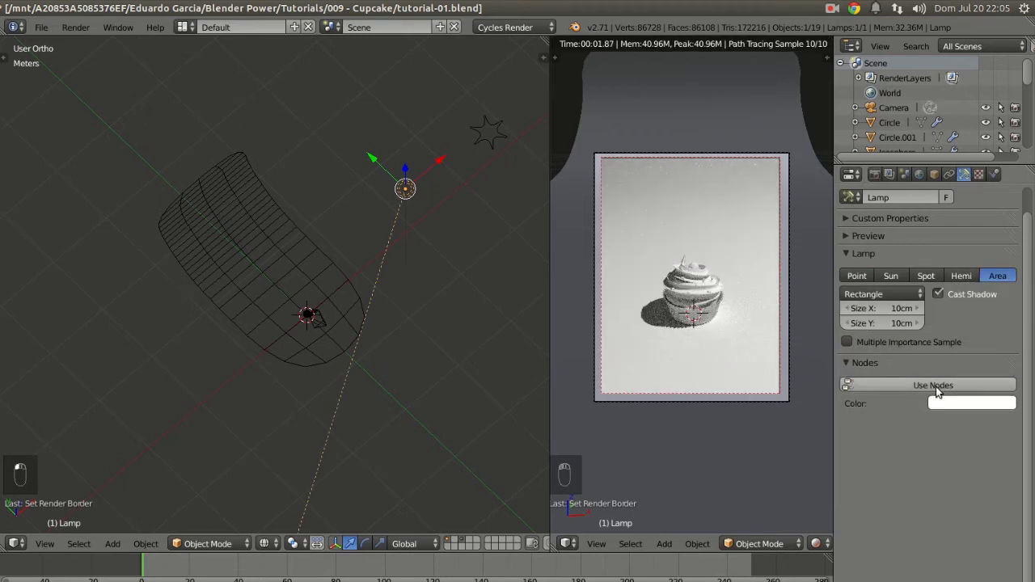
Enable shader nodes for the area lamp and rotate it in top view so it aims toward the cupcake
click(935, 385)
middle_drag(388, 330, 372, 316)
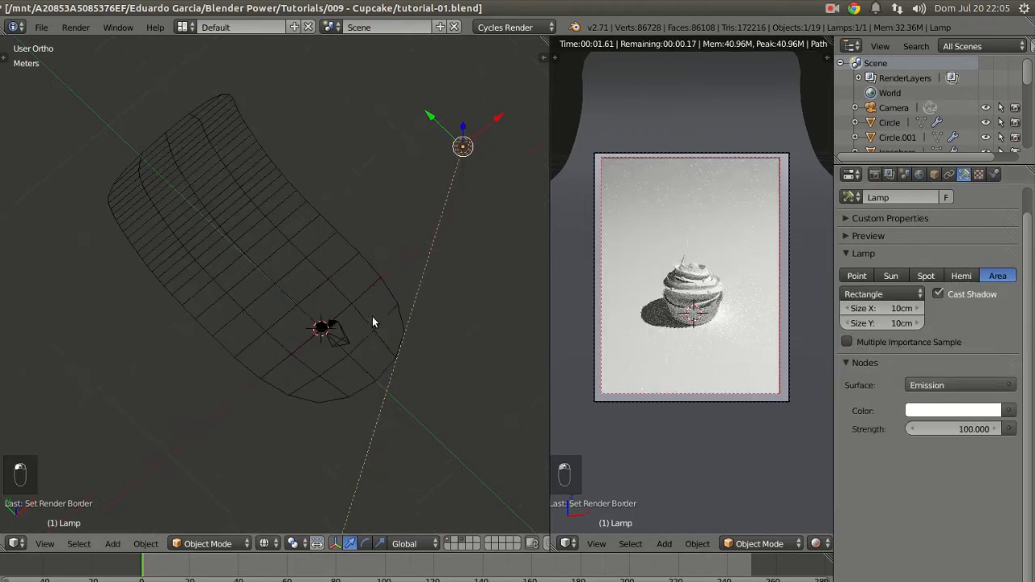
key(KP_7)
key(r)
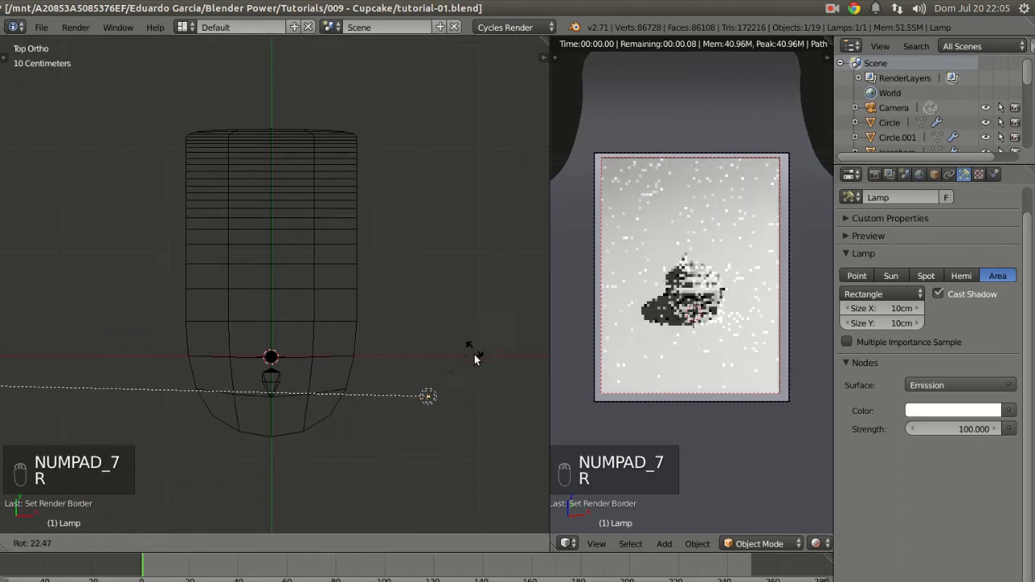
click(480, 376)
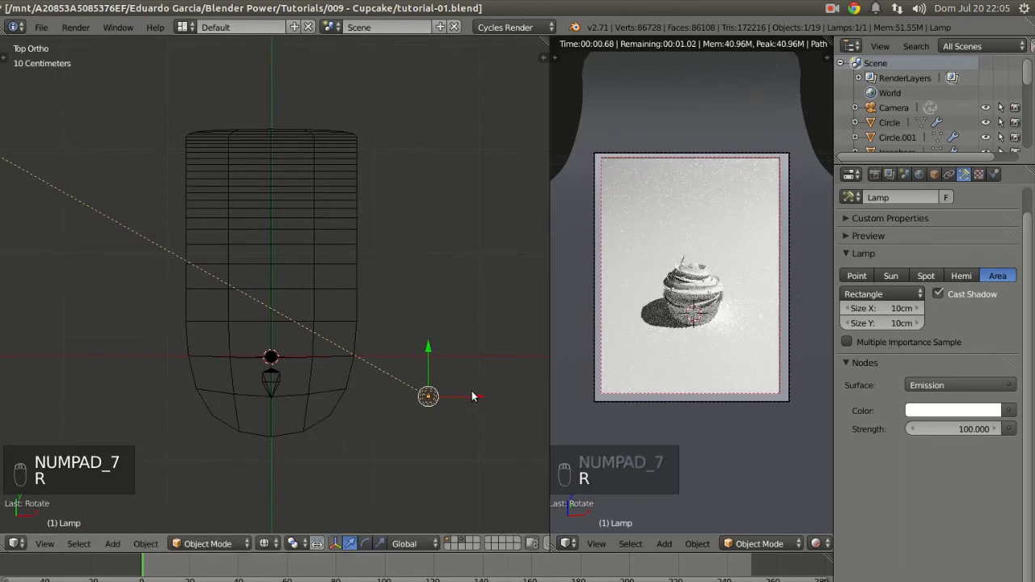
Move the area lamp farther toward the front in top view, and refine its position in a perspective-angled view
key(g)
click(446, 429)
middle_drag(418, 444, 363, 289)
key(g)
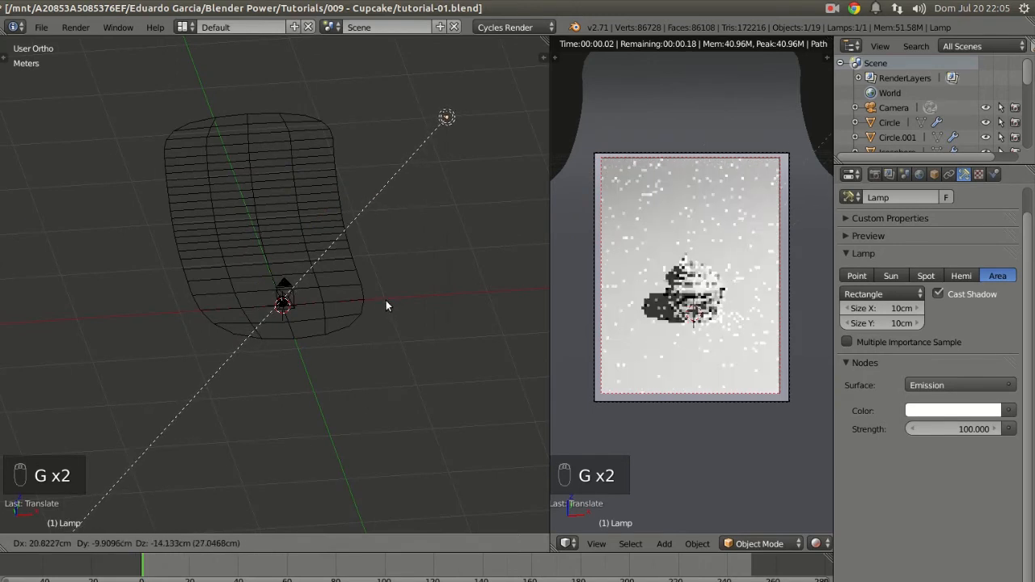
click(386, 301)
middle_drag(383, 302, 272, 334)
middle_drag(183, 350, 391, 276)
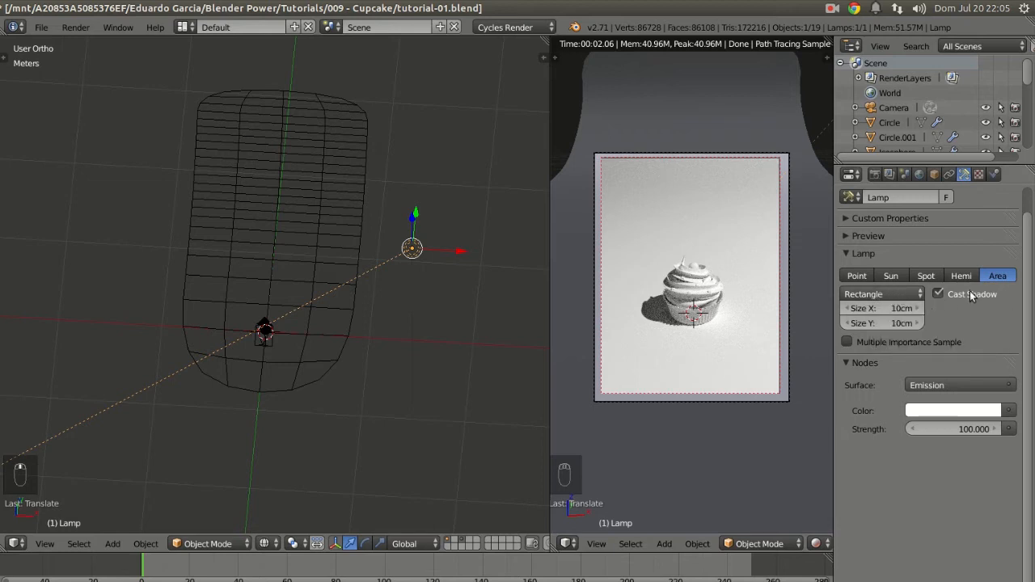
Change the area lamp's shape to Square with a size of 4 m and check the softened shadow in the camera view
click(886, 296)
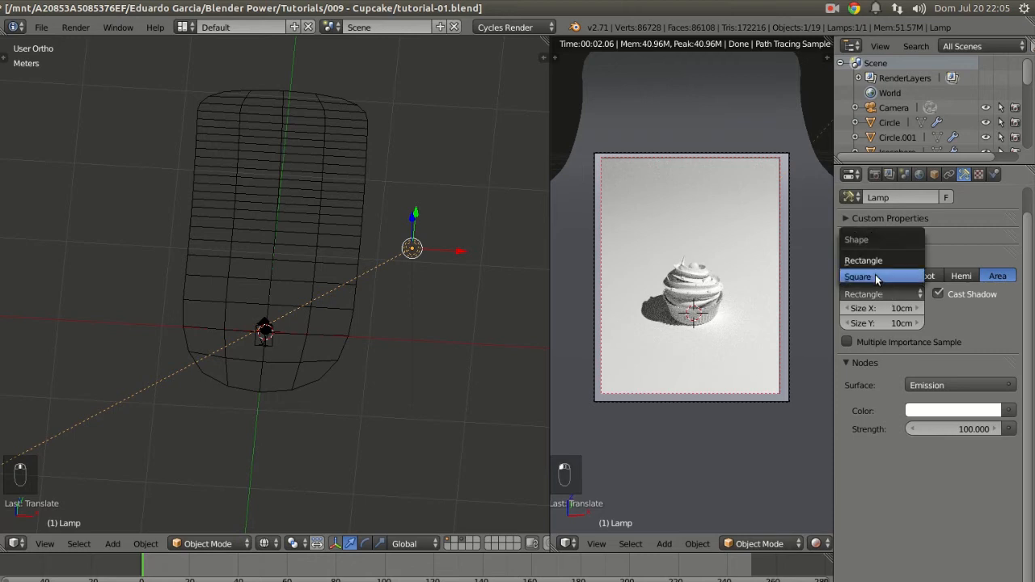
click(879, 278)
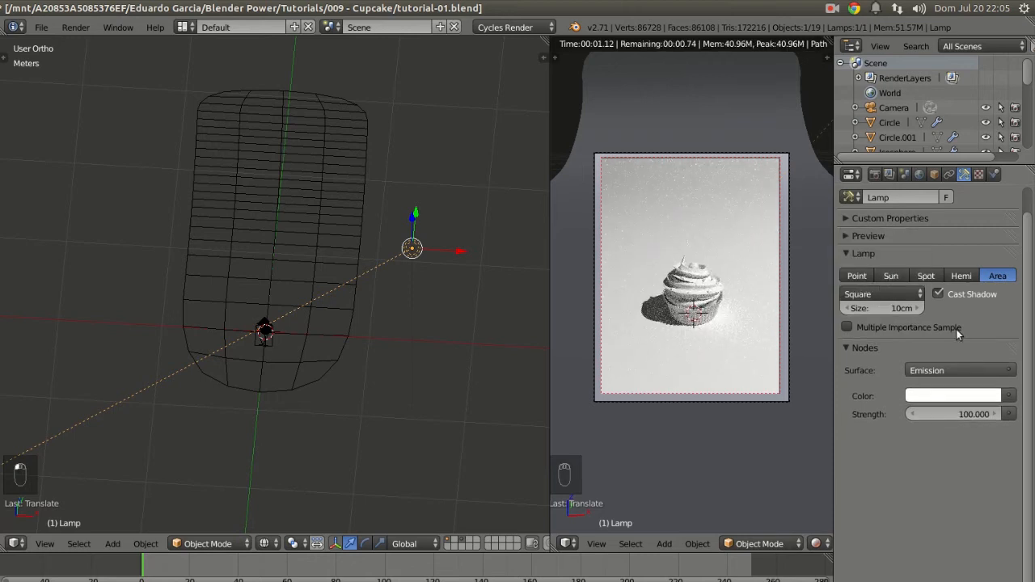
click(901, 308)
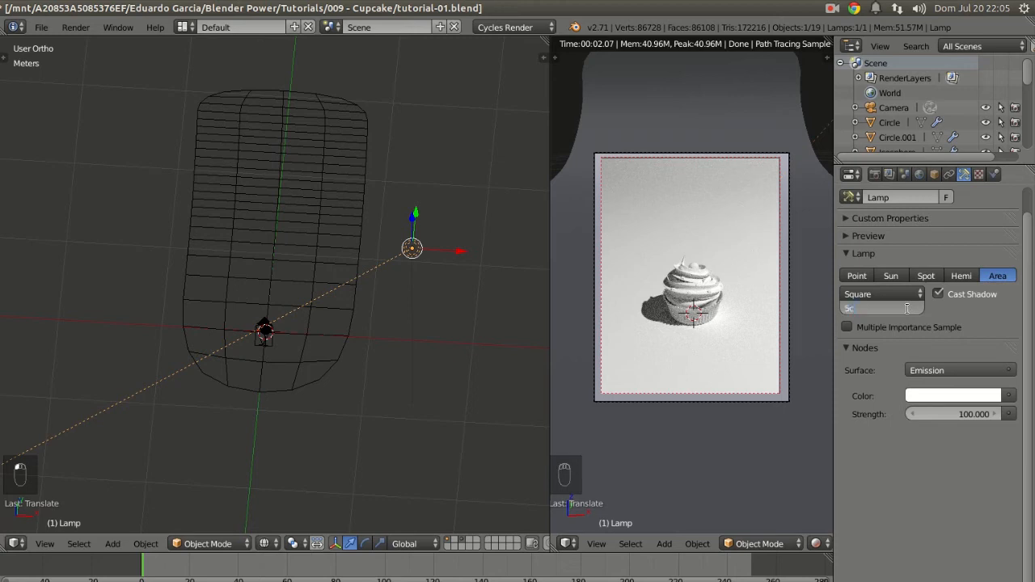
key(BackSpace)
key(BackSpace)
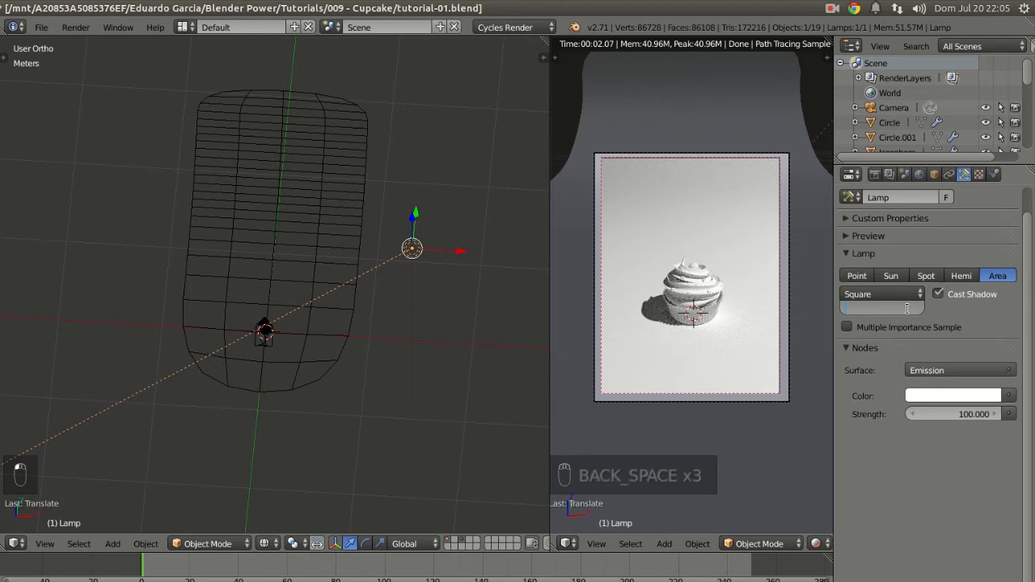
text(4)
key(Return)
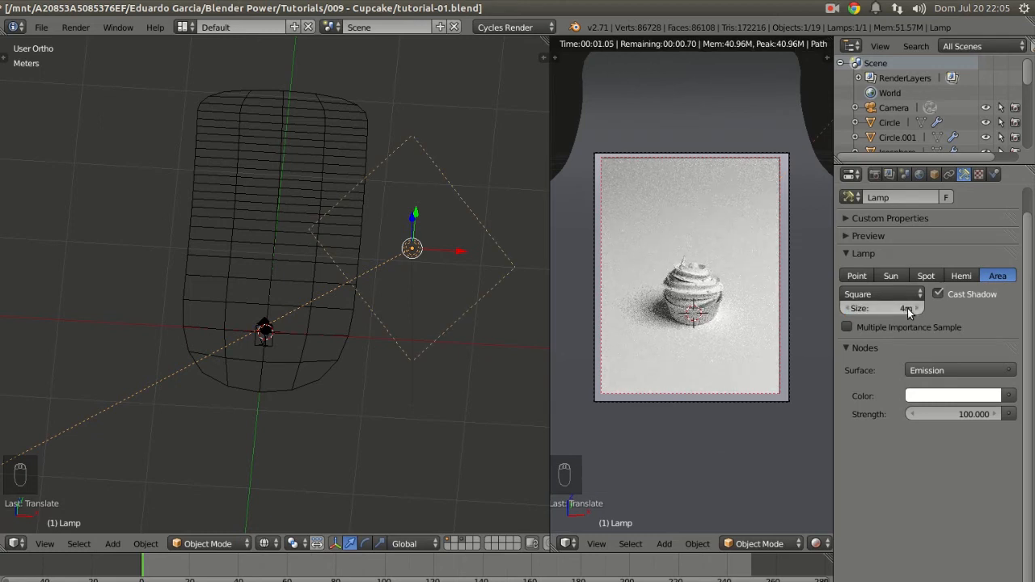
middle_drag(358, 291, 333, 285)
scroll(700, 291, up, 3)
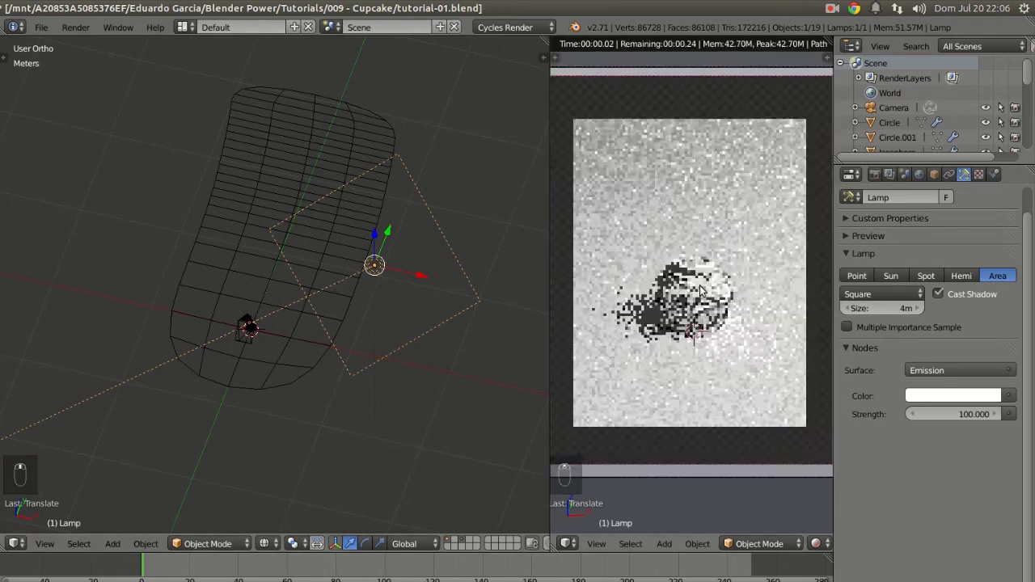
scroll(700, 291, down, 2)
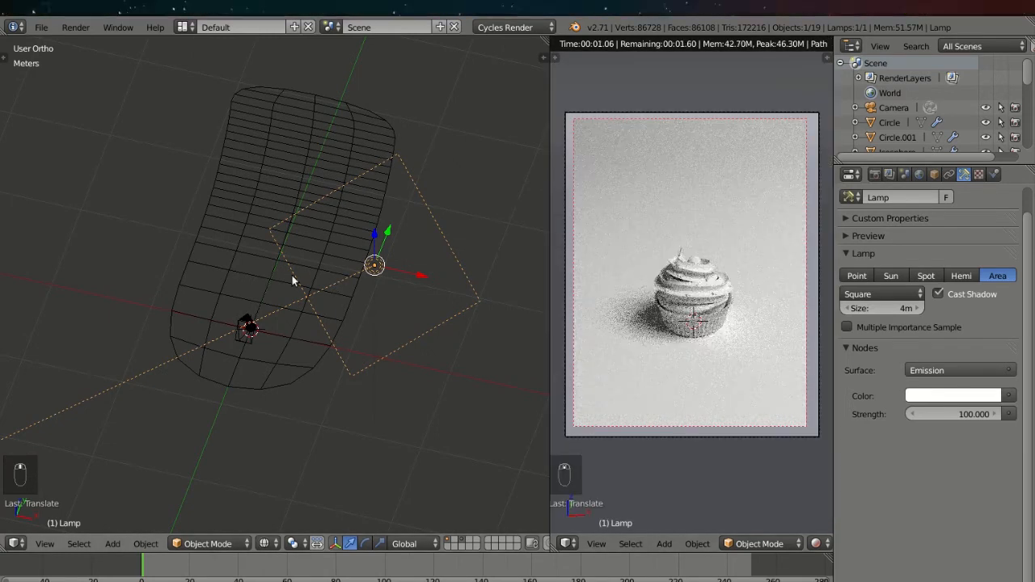
Duplicate the area lamp to the opposite side of the backdrop and rotate the copy about 126° in top view toward the cupcake
key(KP_7)
scroll(328, 310, down, 4)
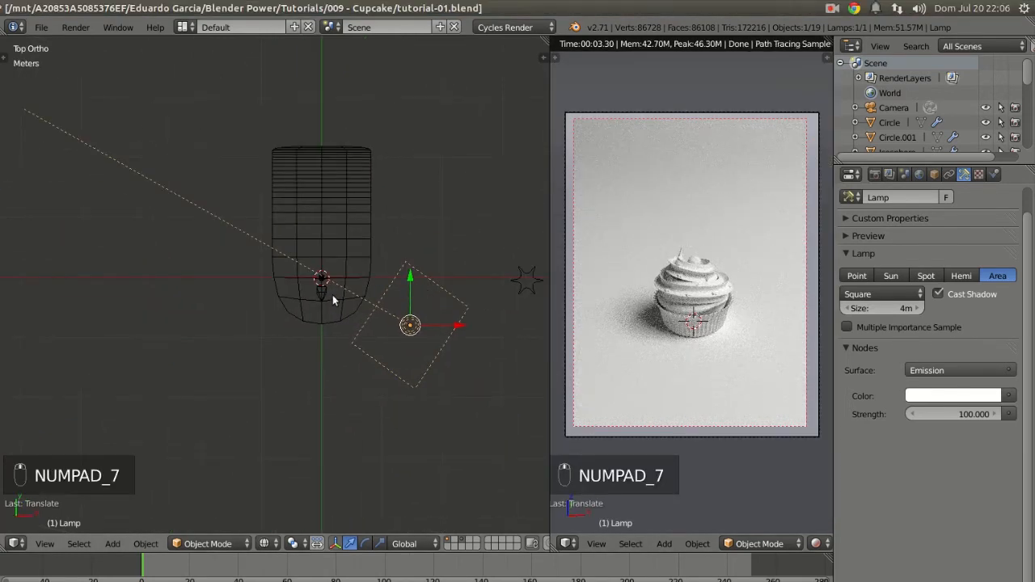
key(shift+d)
click(194, 295)
key(r)
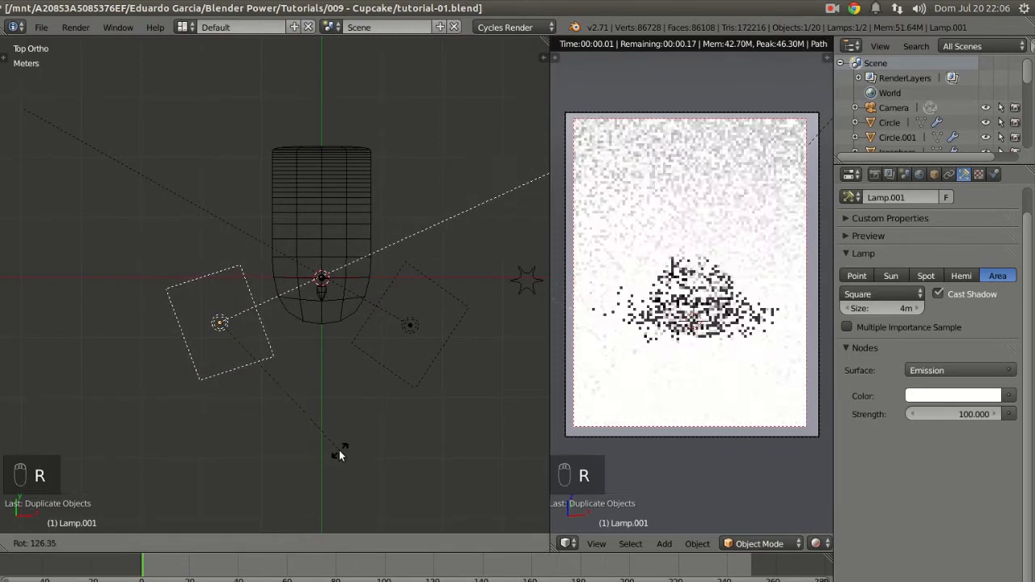
click(338, 450)
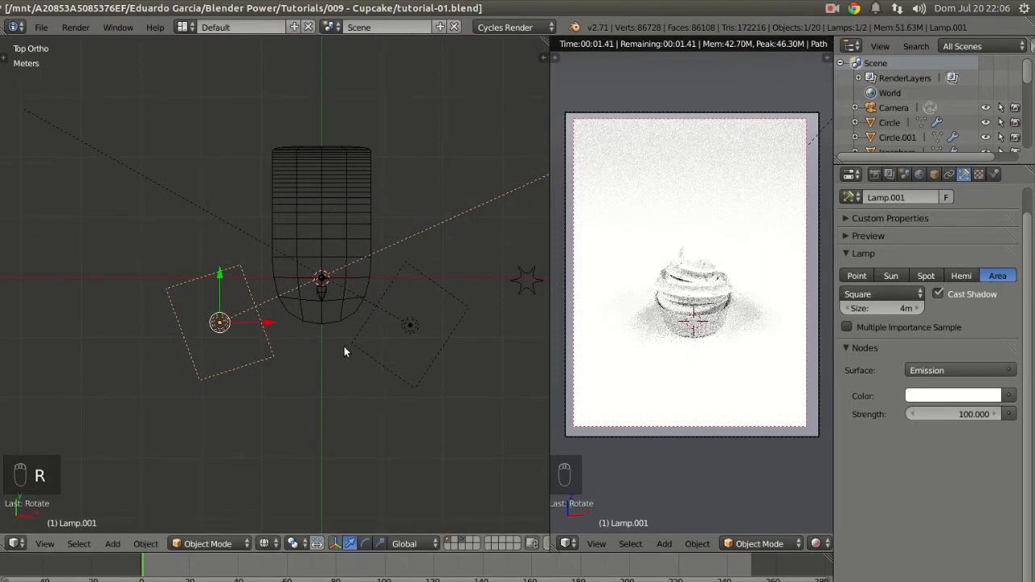
Set the duplicated lamp's emission strength to 40
right_click(412, 322)
right_click(226, 317)
click(955, 413)
key(Return)
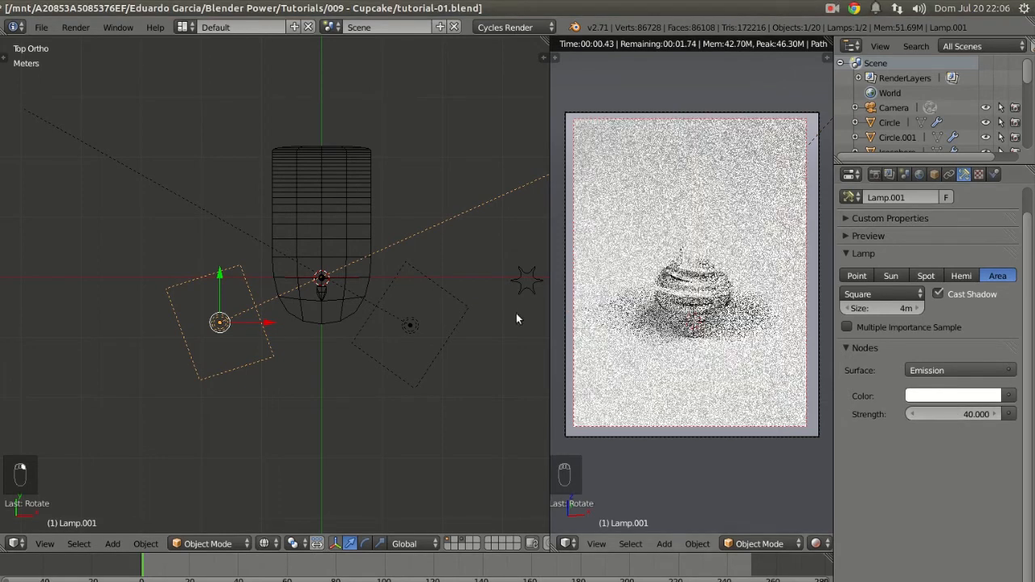
Set the original area lamp's emission strength to 80
right_click(412, 330)
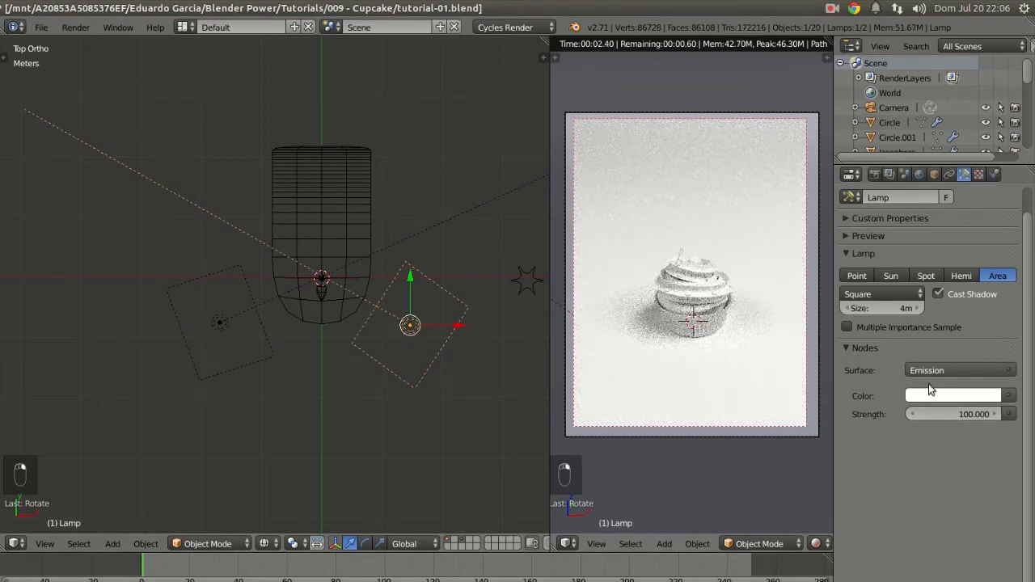
click(942, 414)
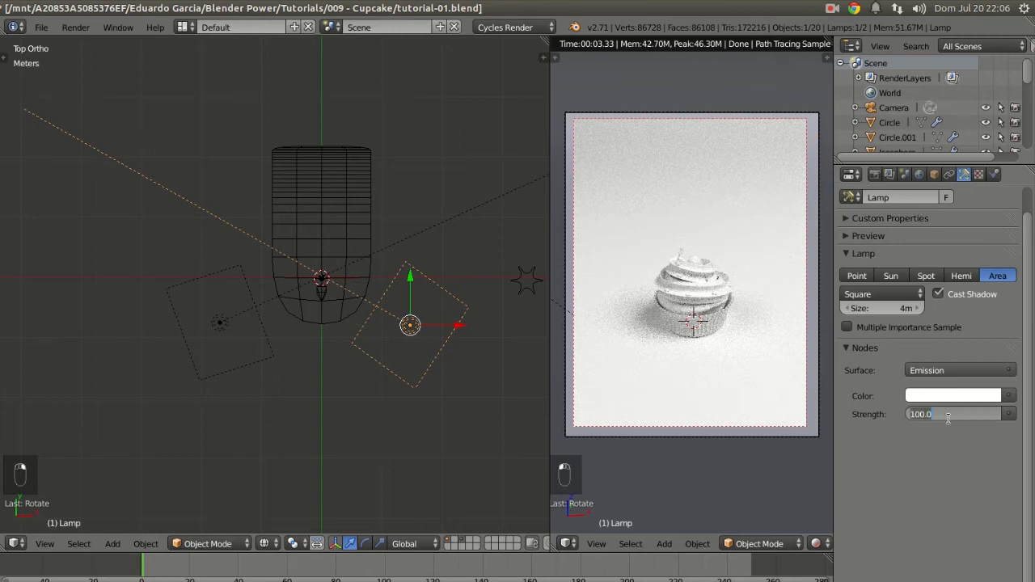
key(Return)
click(951, 414)
text(80)
key(Return)
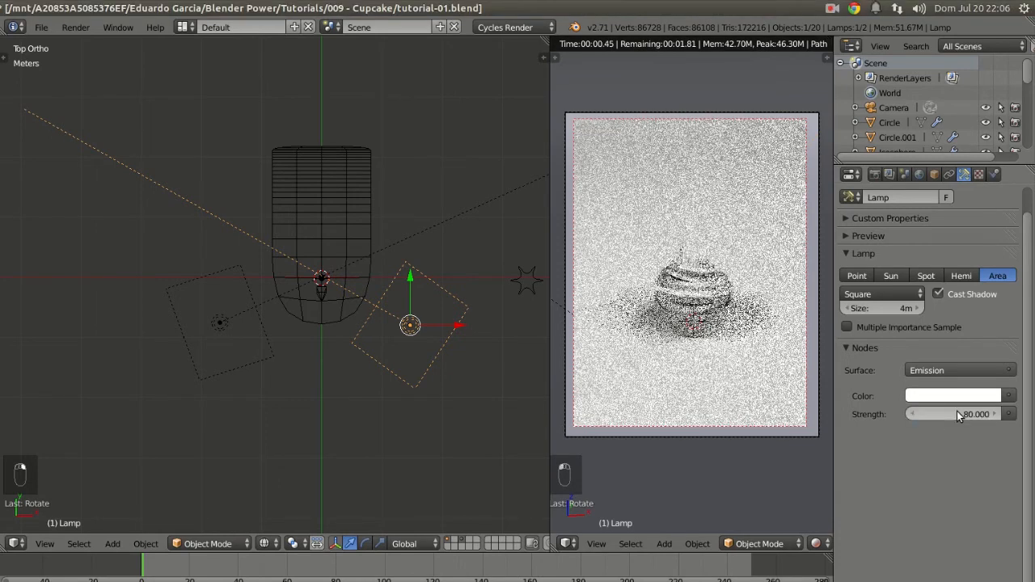
Enable nodes for the world and darken its background color to a gray with an HSV value of 0.127
middle_drag(404, 299, 452, 253)
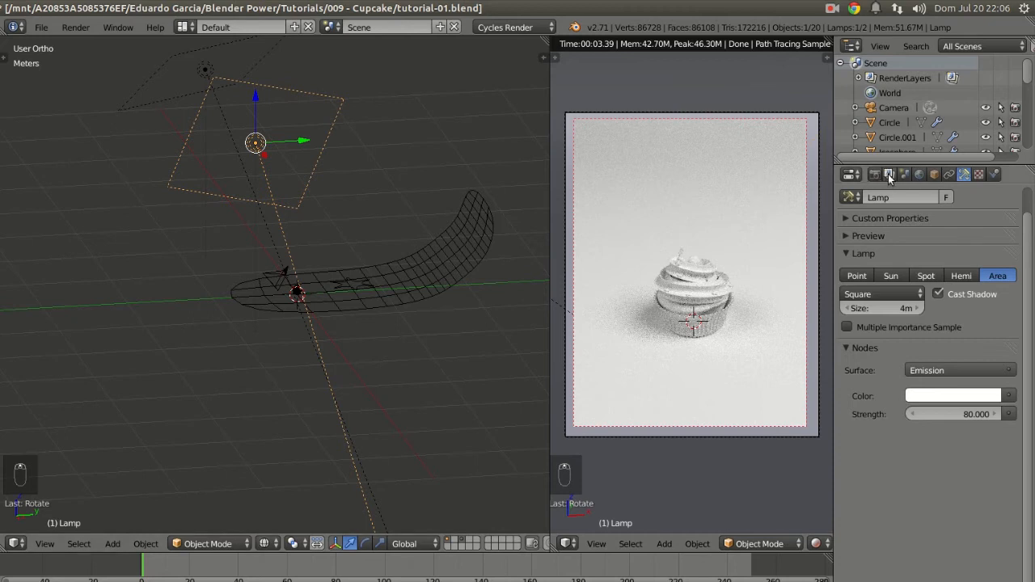
click(919, 176)
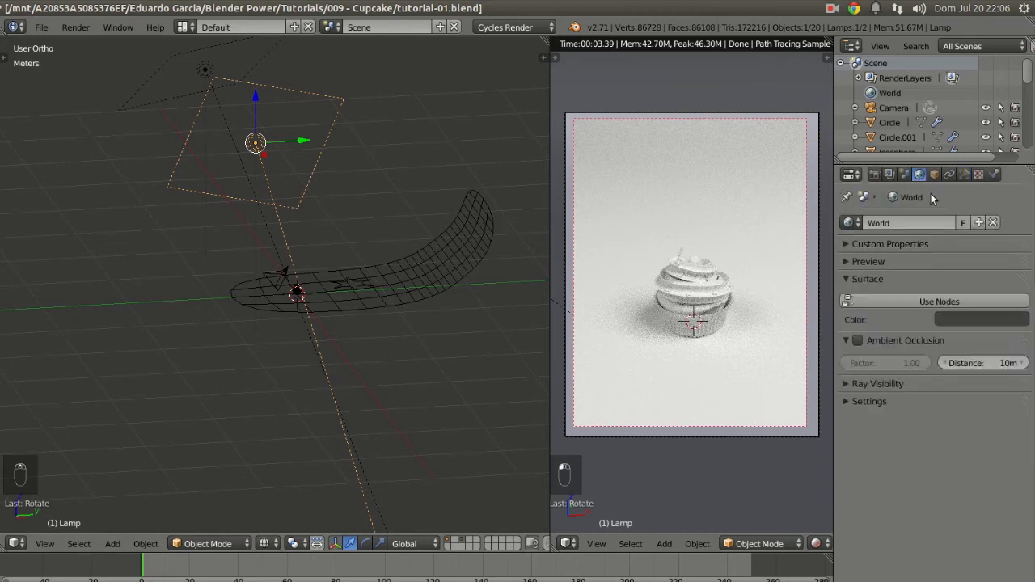
click(939, 306)
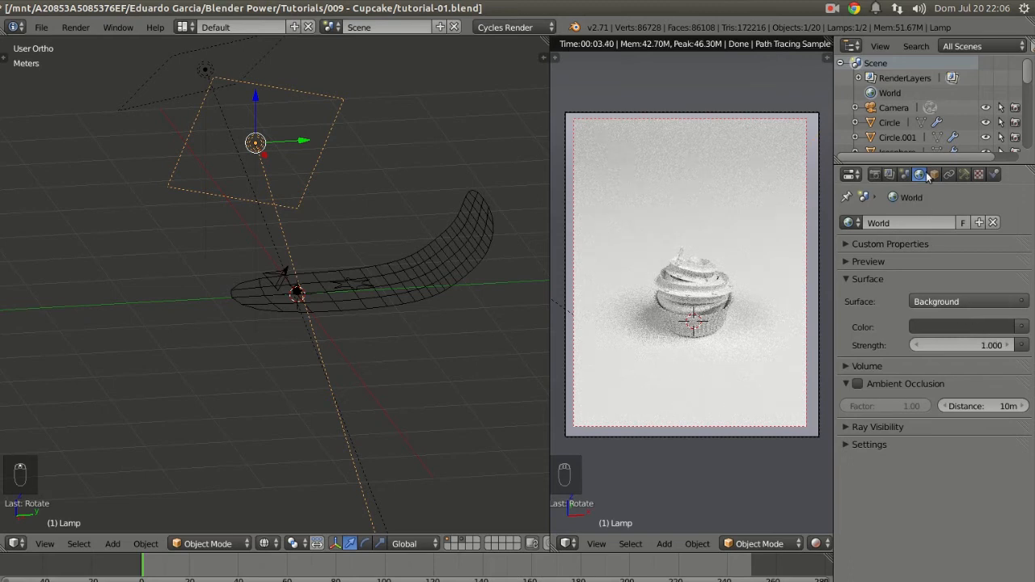
click(926, 327)
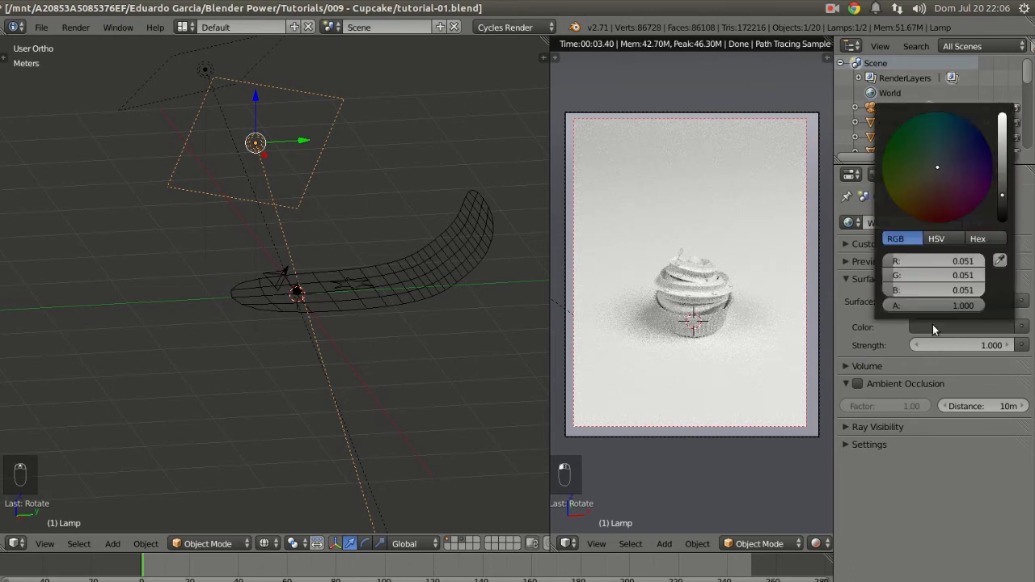
drag(1003, 201, 1002, 214)
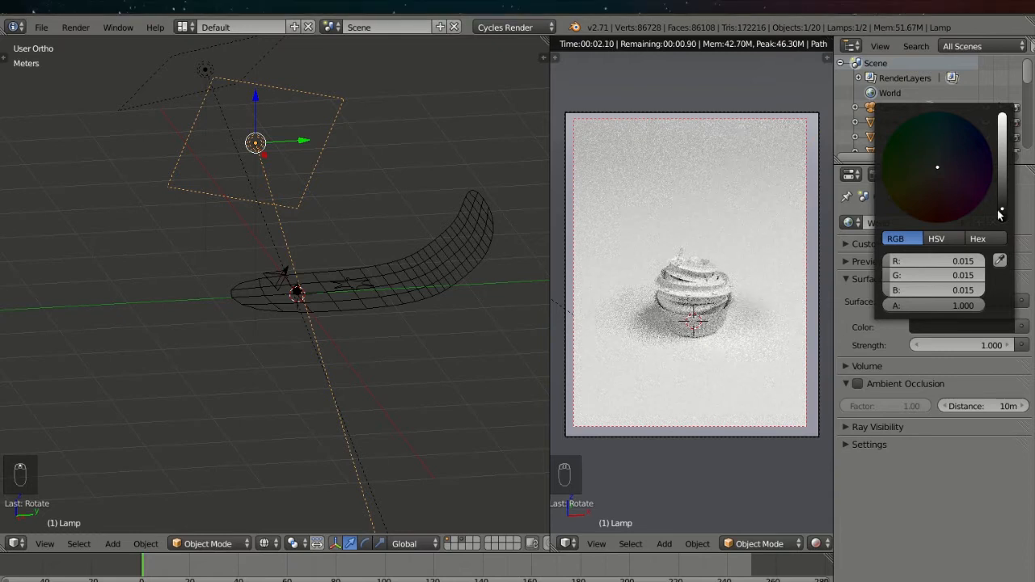
click(940, 238)
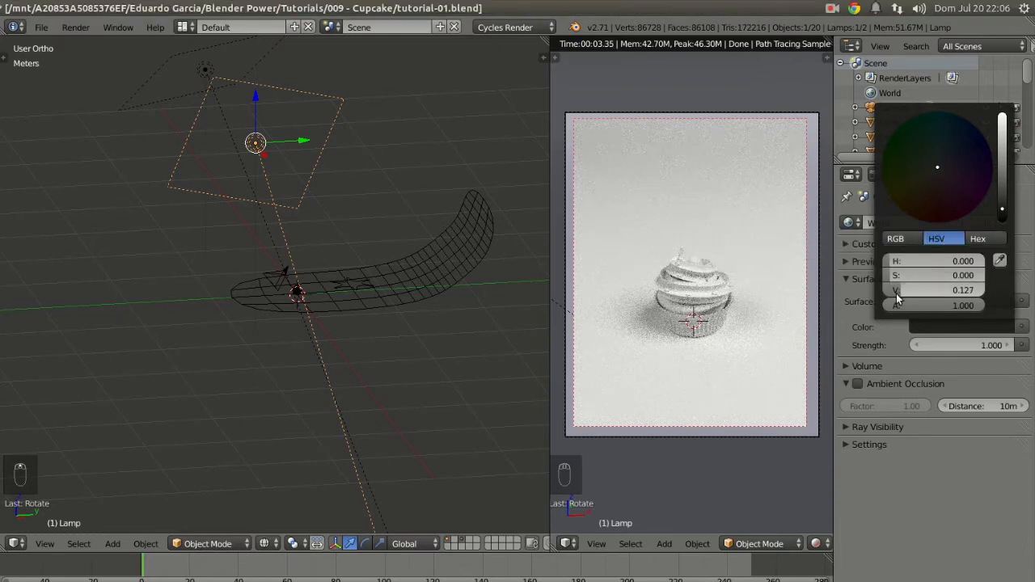
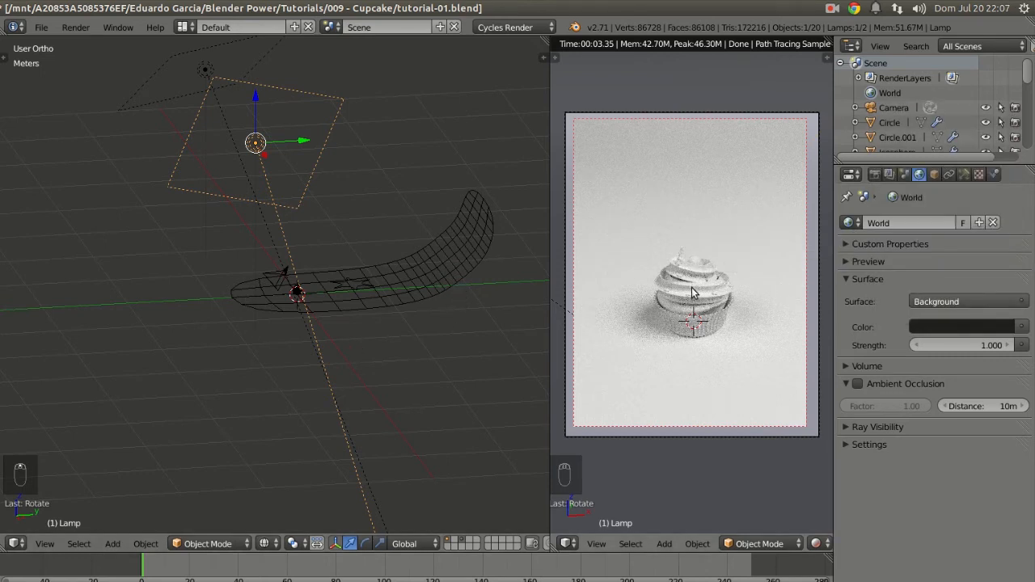
Switch the camera view to wireframe shading and select the cupcake wrapper
right_click(722, 348)
key(z)
right_click(722, 347)
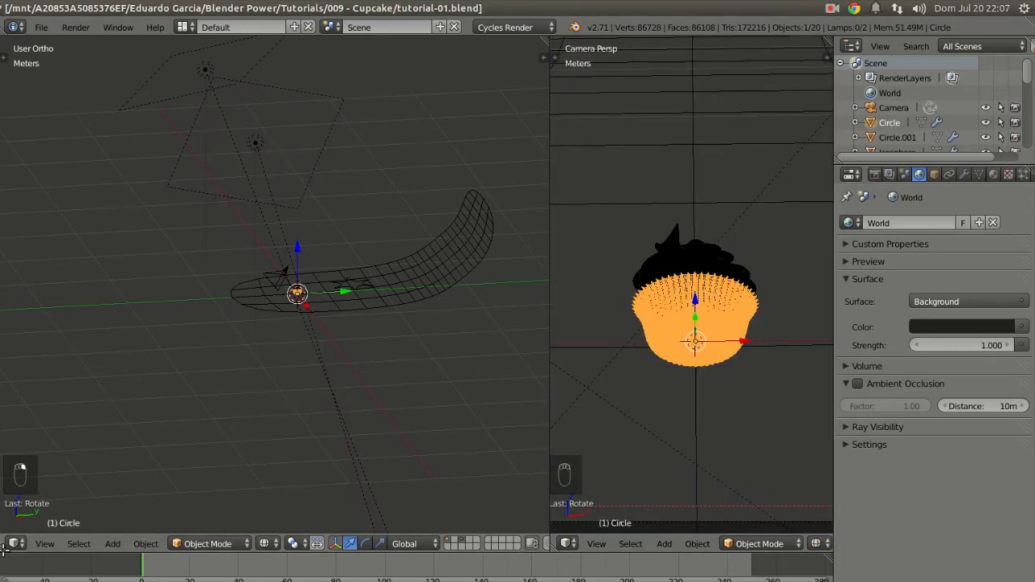
Split the larger 3D view into two stacked areas, with a Node Editor above and a UV/Image Editor below
drag(5, 550, 67, 182)
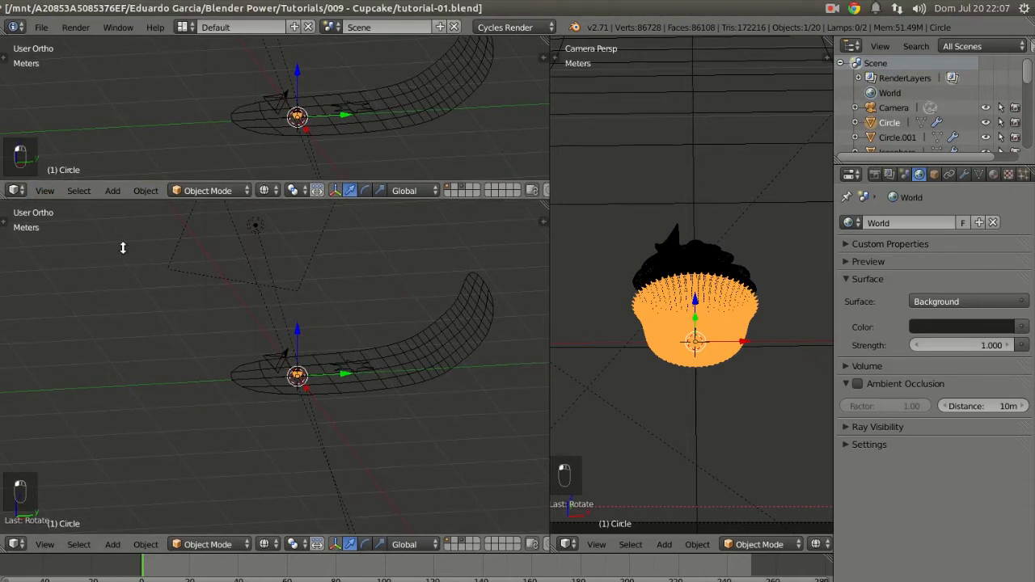
drag(131, 208, 115, 300)
click(15, 544)
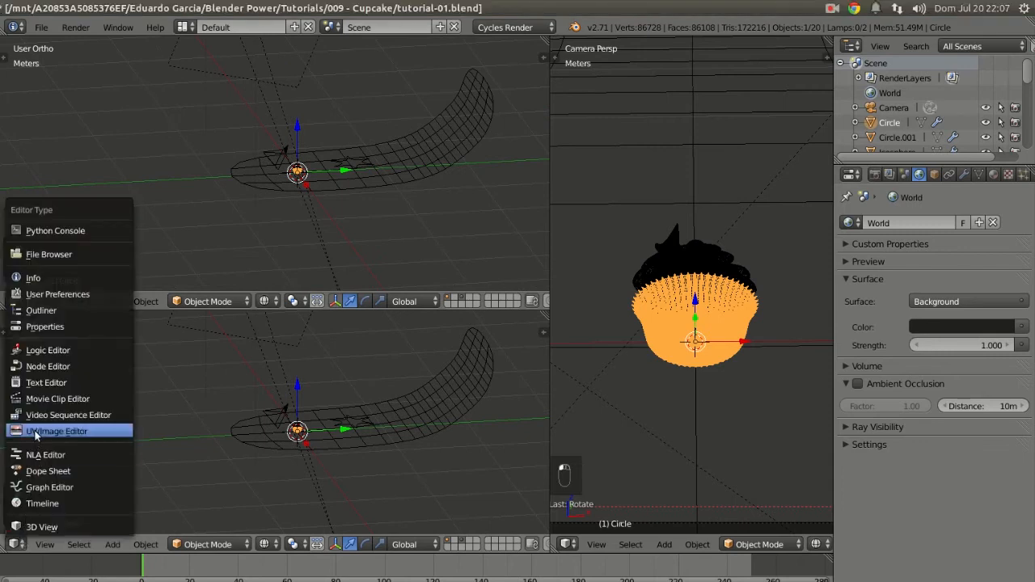
click(35, 431)
click(15, 301)
click(15, 301)
click(16, 301)
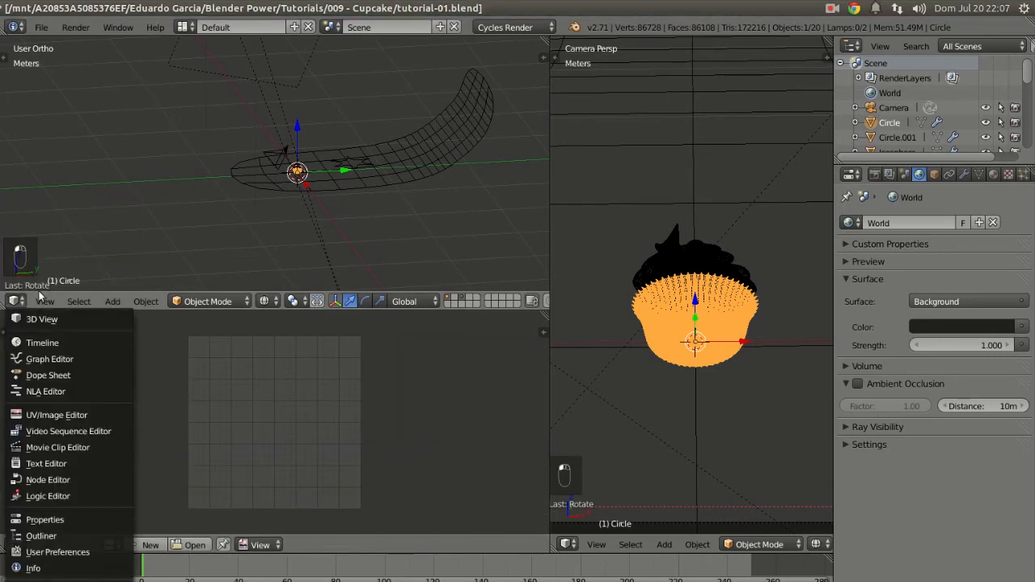
click(50, 482)
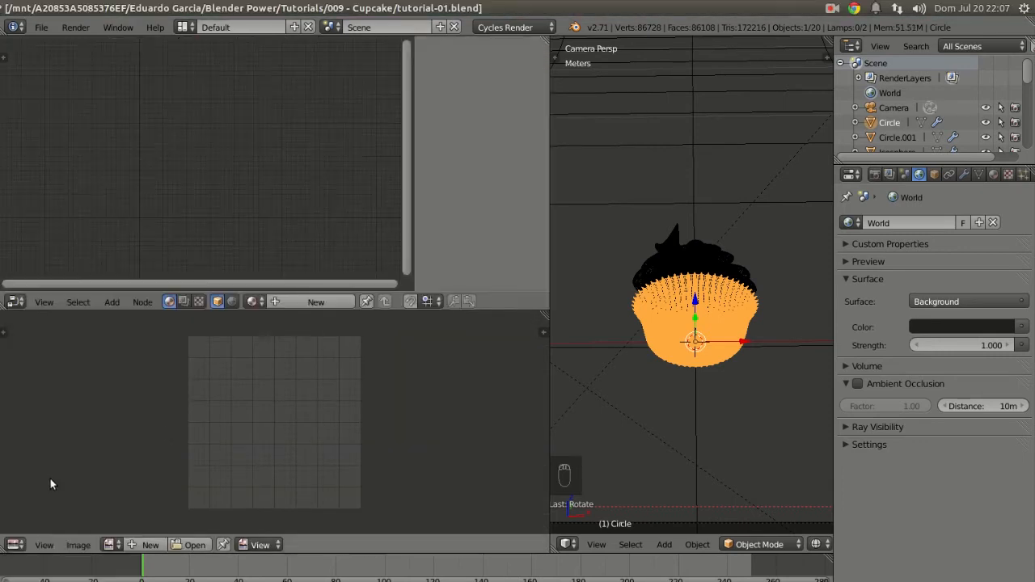
Create a new material named "forma" for the cupcake wrapper and hide the Node Editor's properties sidebar
click(313, 303)
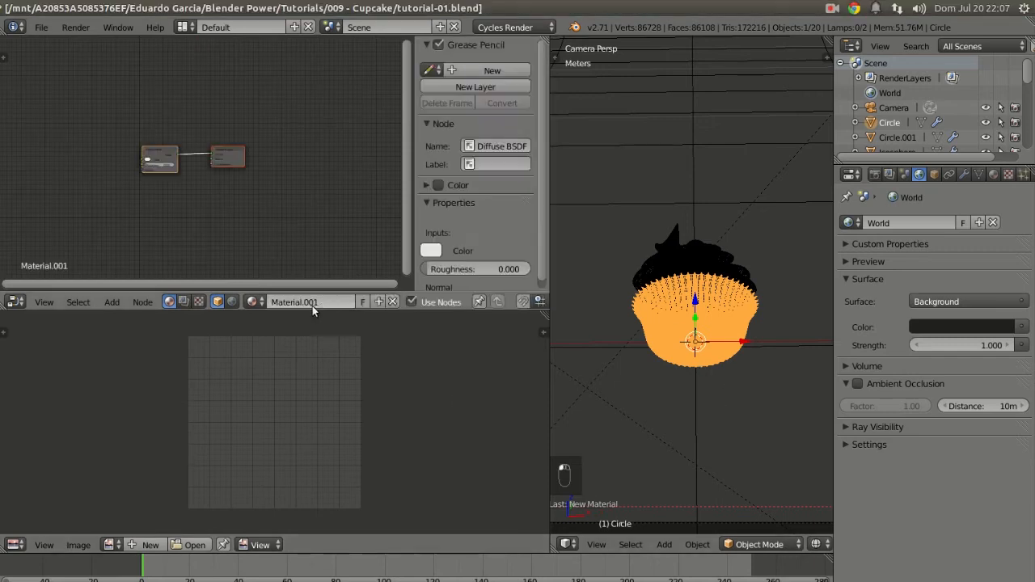
text(for)
text(tt)
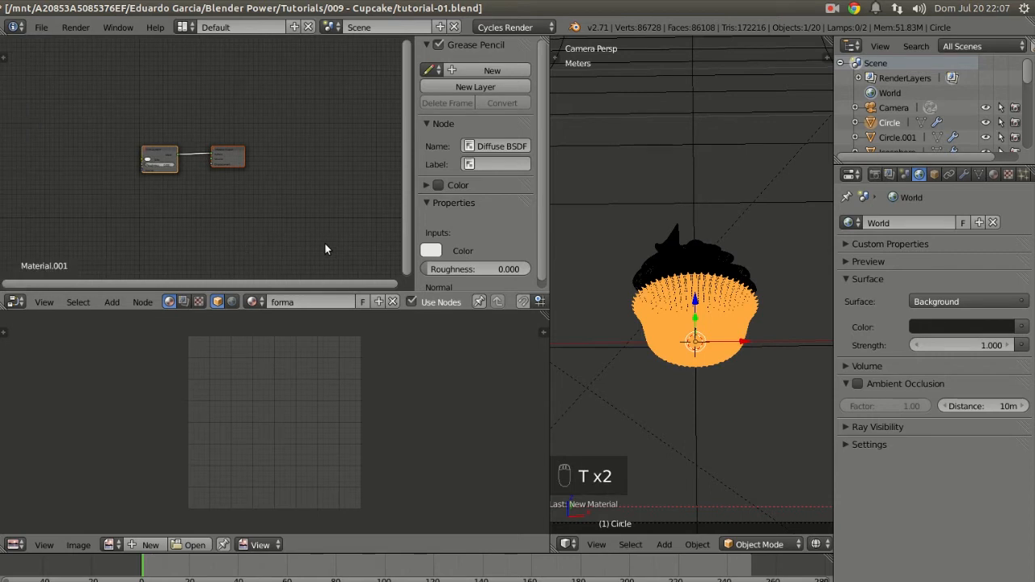
text(n)
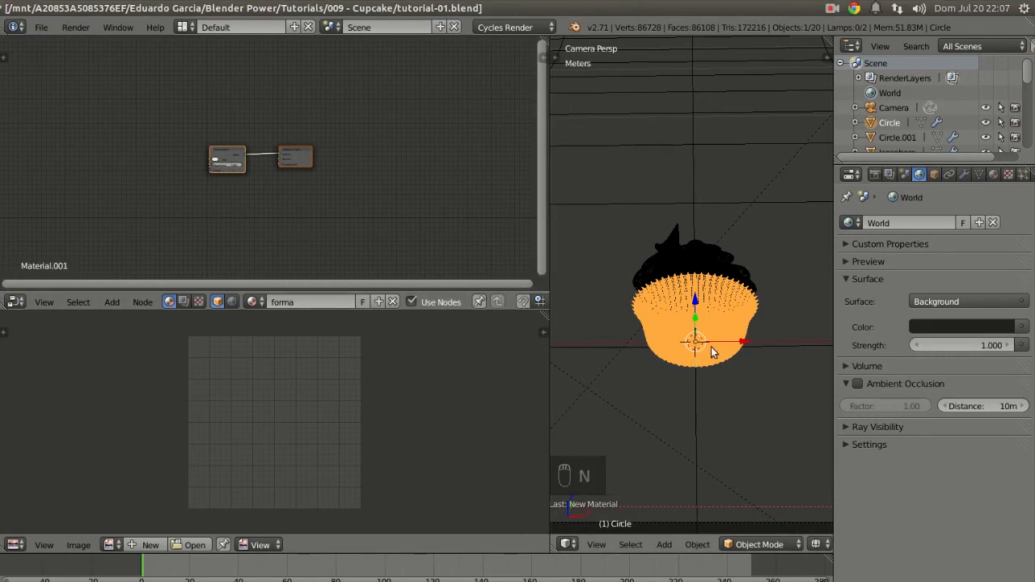
Open the pattern2.png image from the Textures folder in the UV/Image Editor
scroll(710, 347, up, 2)
key(Tab)
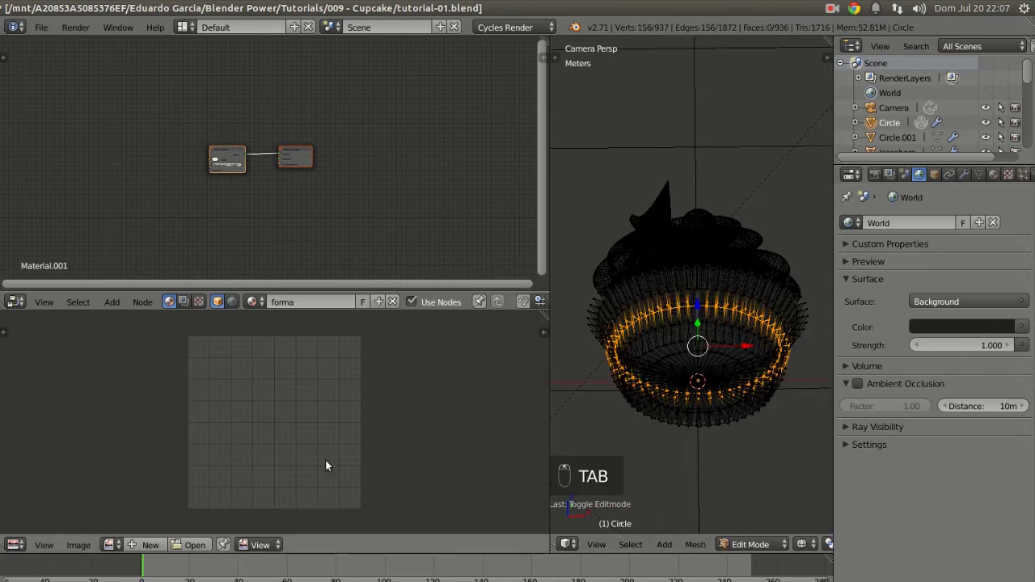
key(Tab)
click(194, 545)
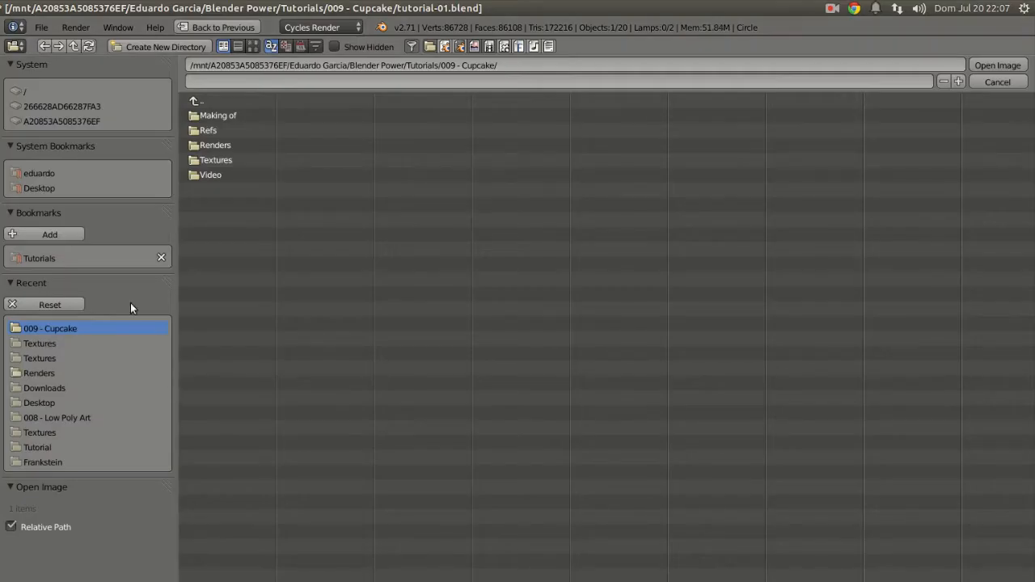
click(217, 161)
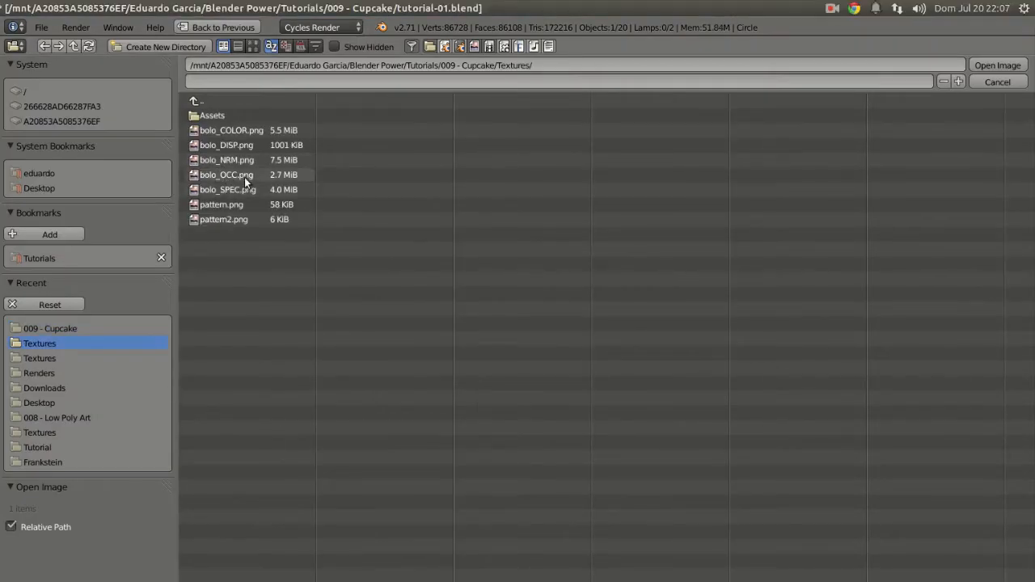
click(223, 219)
click(996, 65)
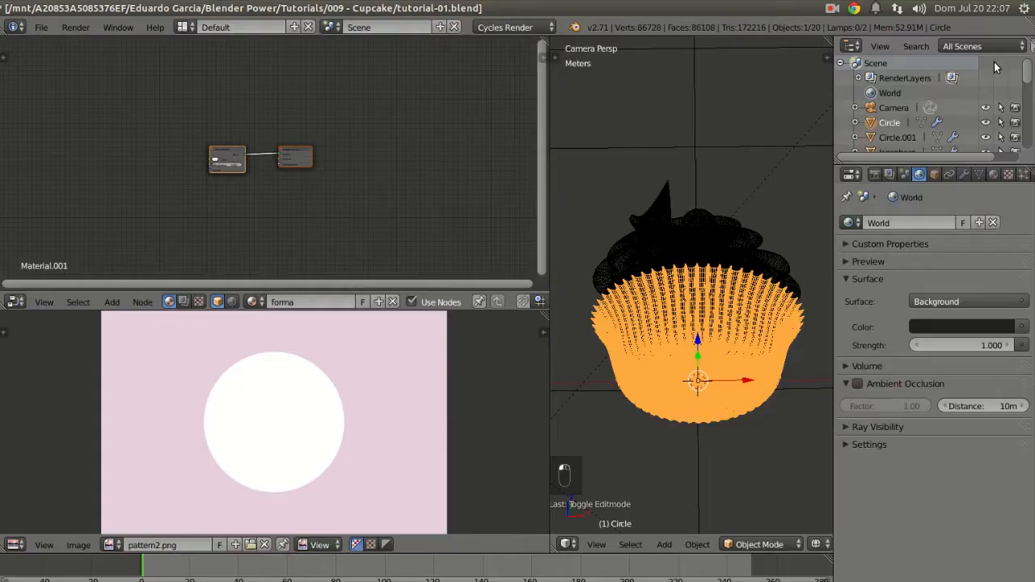
scroll(350, 417, up, 2)
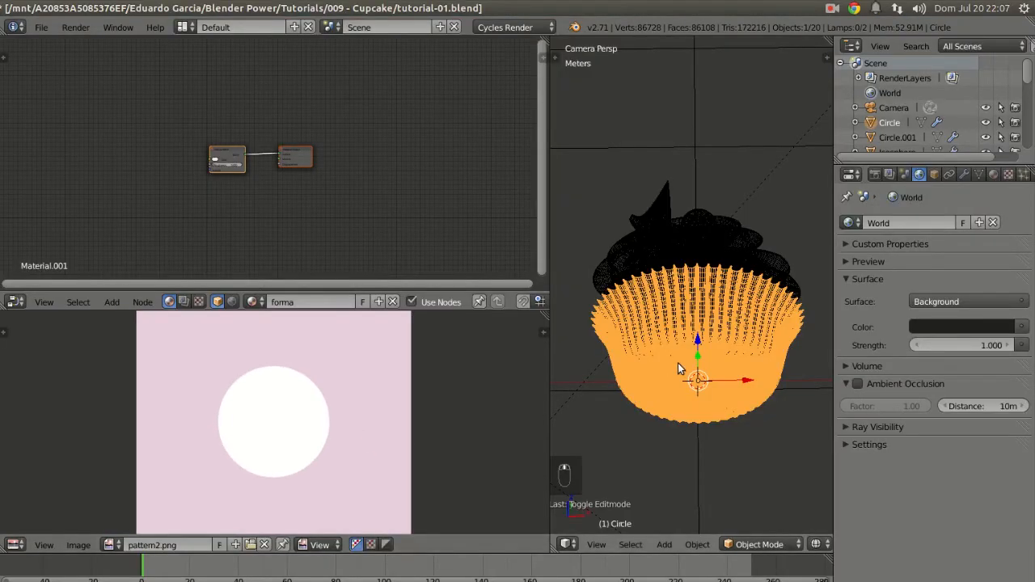
Enter Edit Mode on the wrapper in wireframe shading, switch to the right orthographic view and maximize the 3D view
scroll(718, 340, up, 2)
key(z)
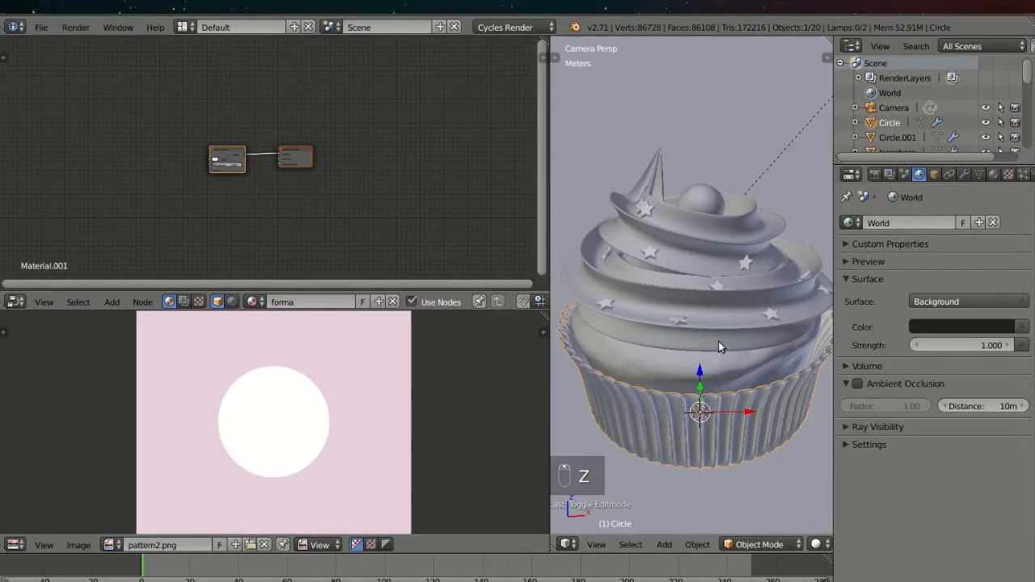
key(z)
key(z)
key(KP_5)
scroll(724, 357, up, 8)
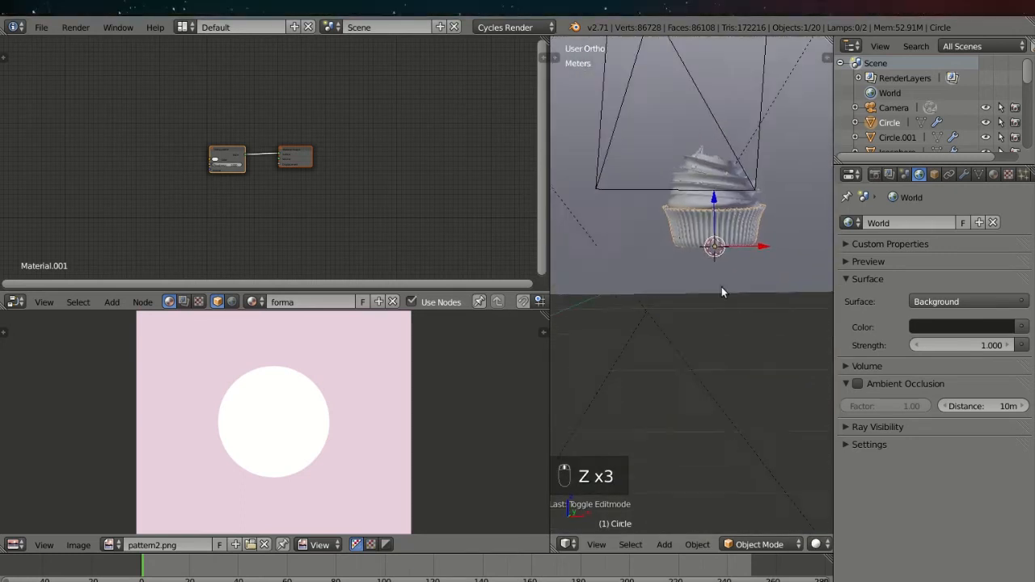
key(Tab)
key(z)
scroll(682, 321, down, 5)
key(KP_3)
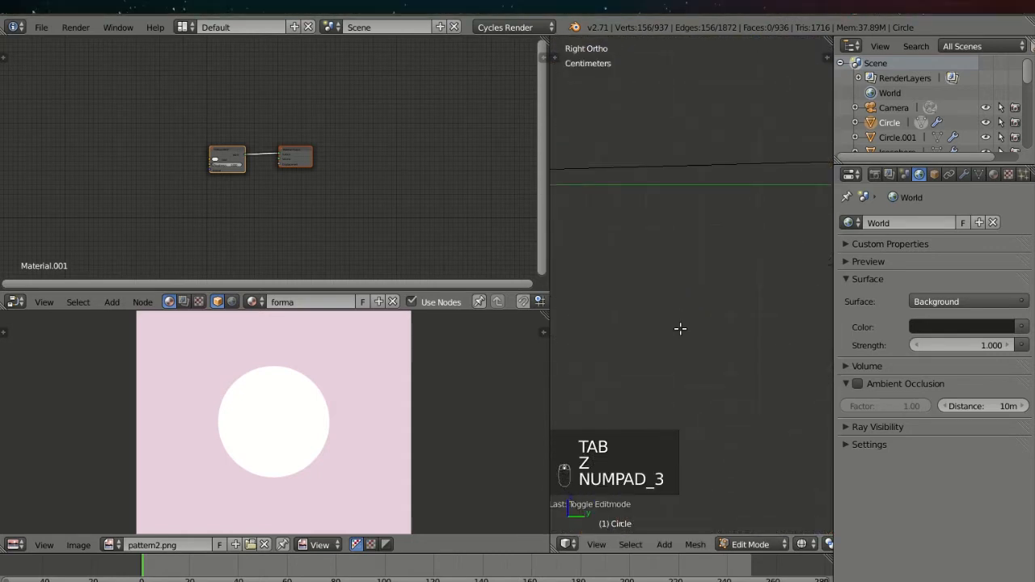
scroll(542, 342, up, 3)
key(shift+space)
scroll(808, 370, up, 5)
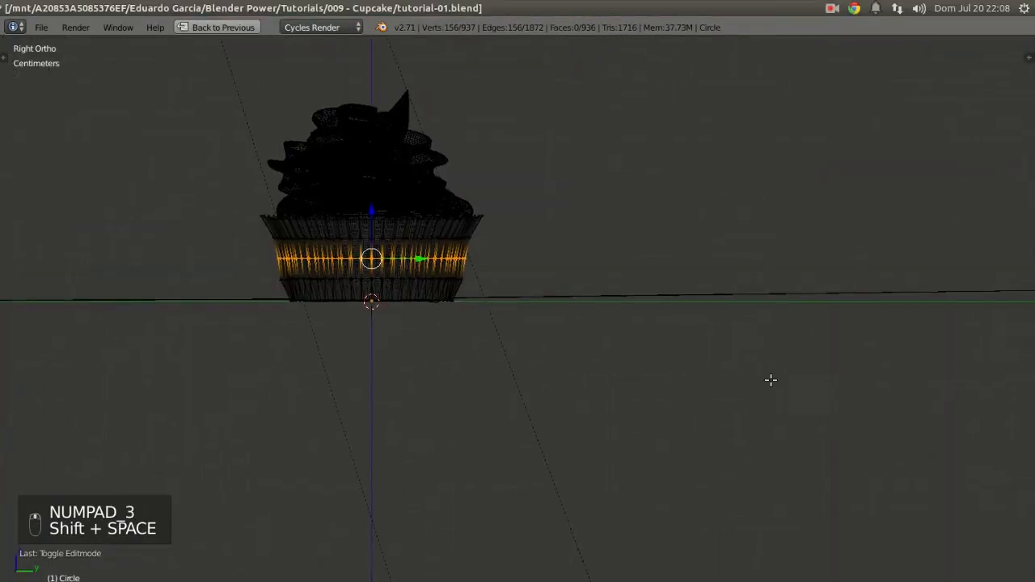
Select the edge loop around the wrapper's bottom rim and mark it as a seam
middle_drag(646, 297, 552, 519)
alt+right_click(547, 547)
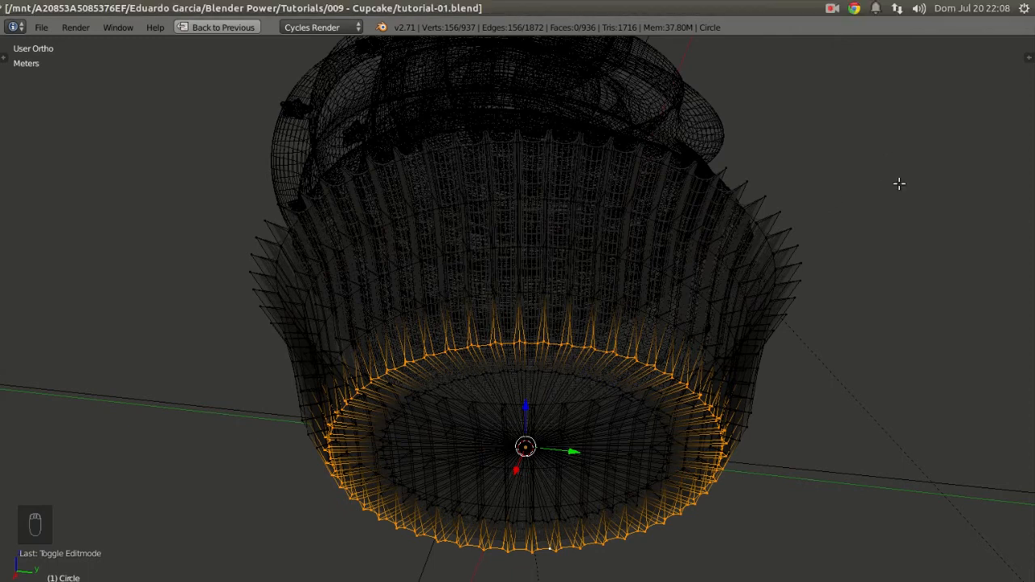
scroll(753, 247, down, 2)
middle_drag(753, 247, 744, 259)
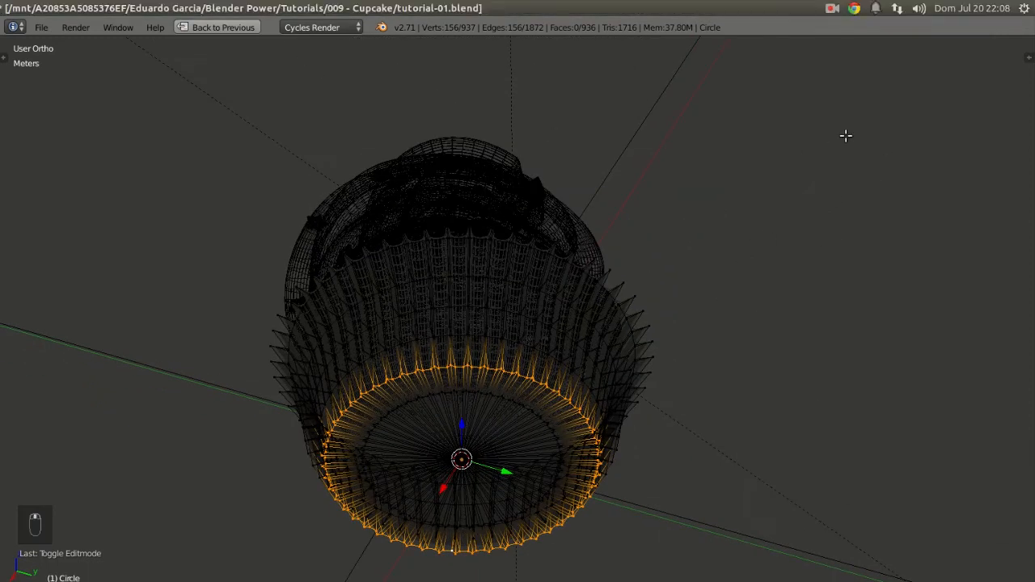
key(ctrl+e)
click(818, 142)
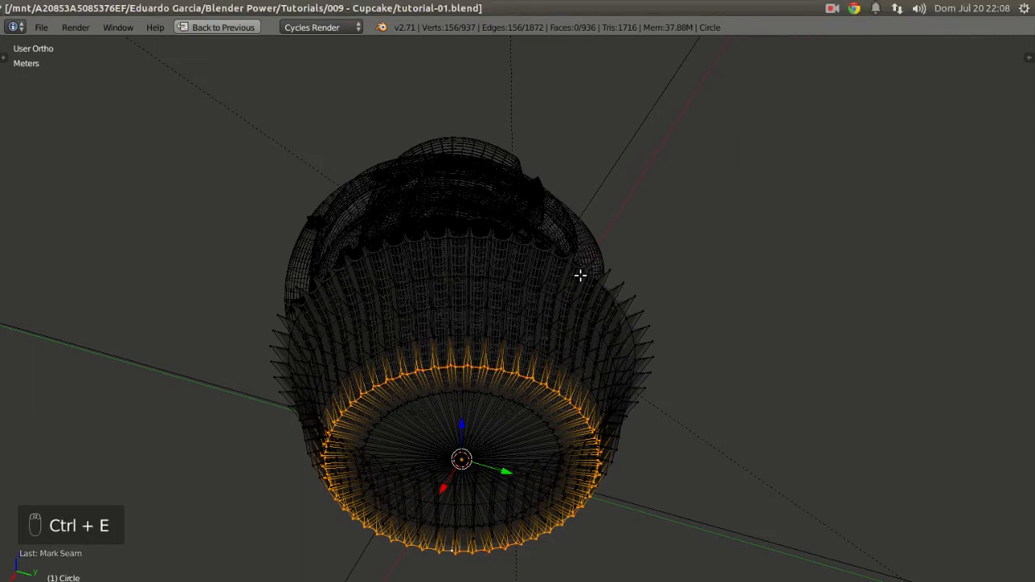
Select a vertical run of edges down one pleat on the wrapper's side and show the mesh in wireframe
key(z)
scroll(490, 302, down, 8)
scroll(422, 238, down, 2)
middle_drag(422, 238, 465, 277)
right_click(483, 345)
scroll(483, 347, up, 5)
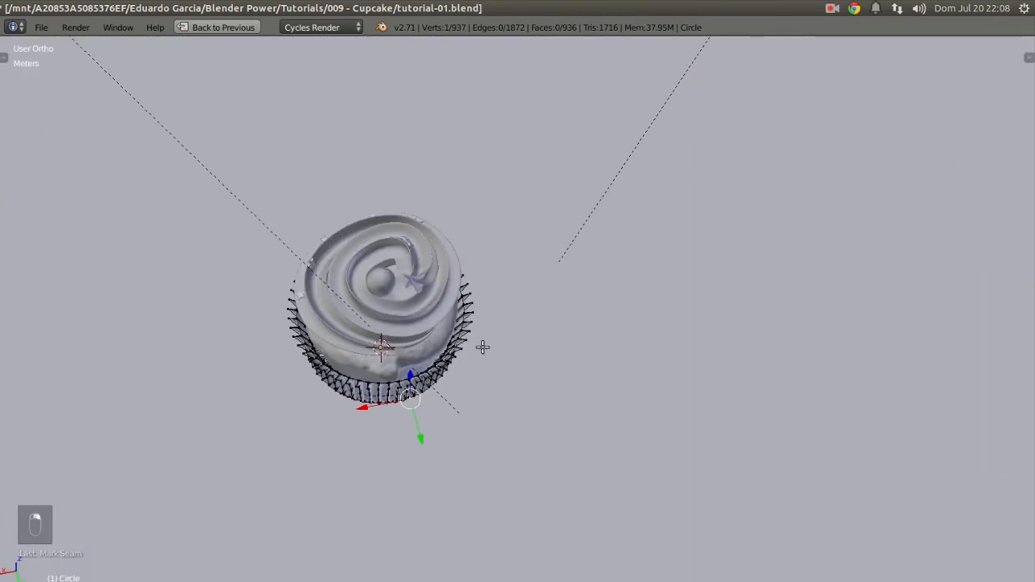
scroll(397, 396, up, 3)
alt+right_click(343, 438)
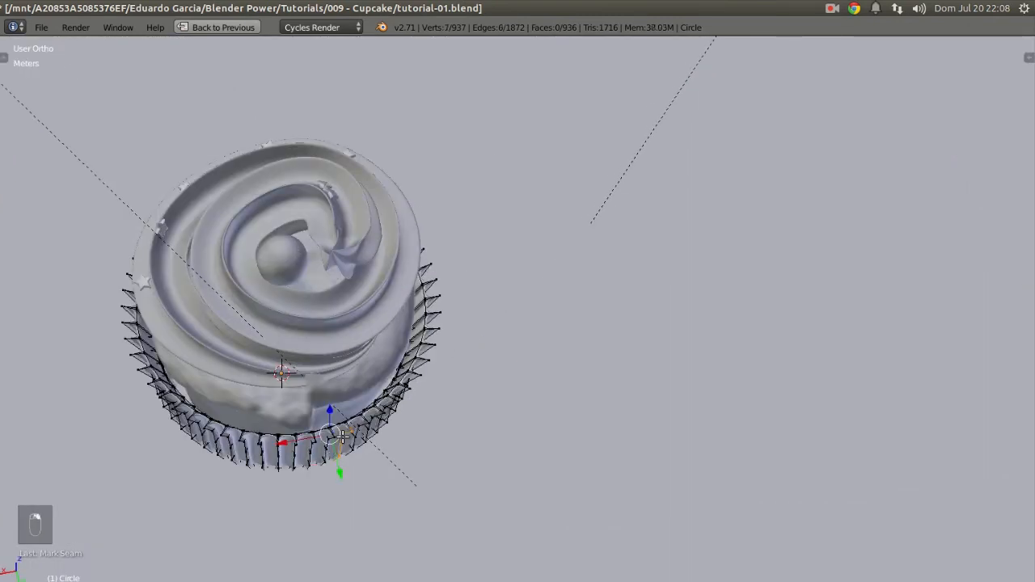
key(z)
scroll(342, 457, up, 1)
shift+middle_drag(312, 427, 426, 413)
scroll(426, 413, up, 3)
scroll(260, 416, down, 2)
middle_drag(234, 428, 366, 419)
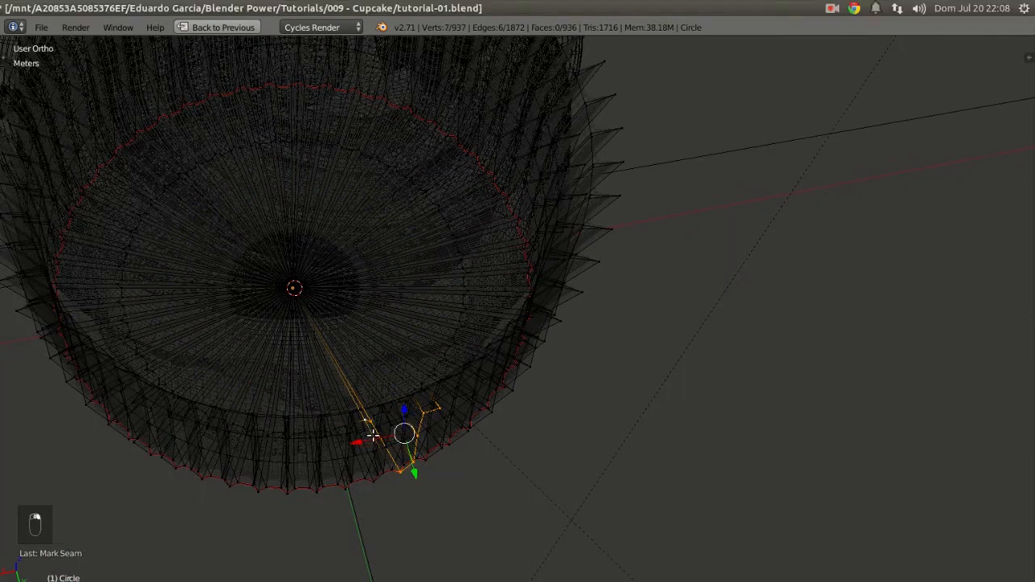
Trim the selection to the edges running down the pleat's side and mark them as a seam
key(ctrl+z)
scroll(366, 426, up, 4)
shift+right_click(202, 374)
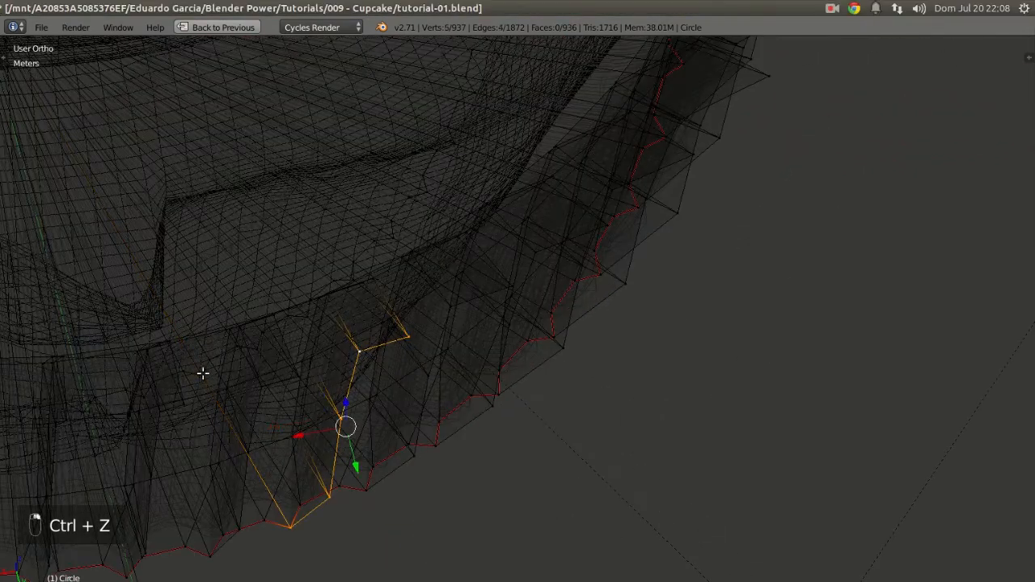
shift+middle_drag(312, 510, 423, 450)
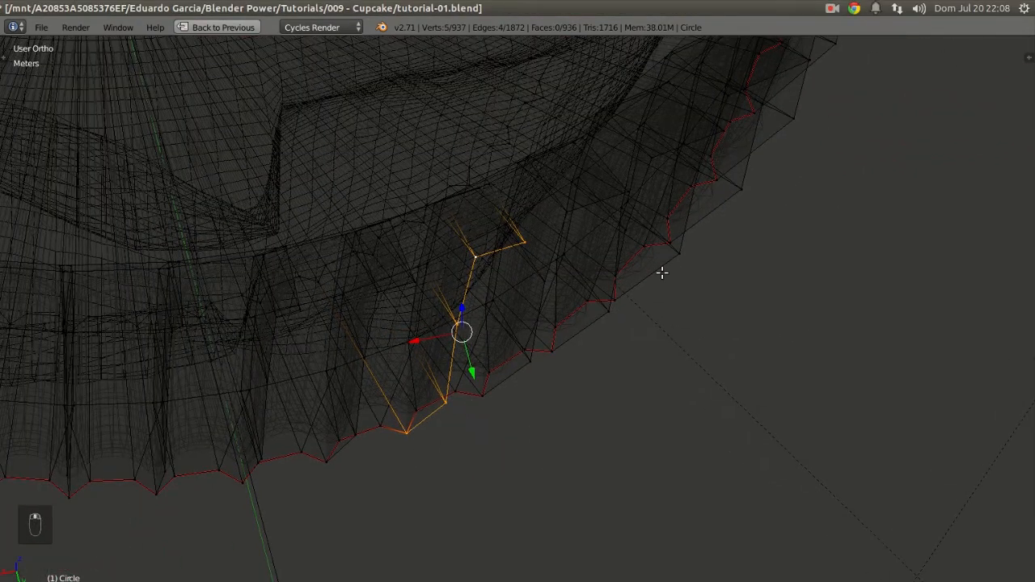
key(ctrl+e)
Select the entire wrapper mesh, unwrap it along its seams and restore the split editor layout
key(a)
key(a)
key(a)
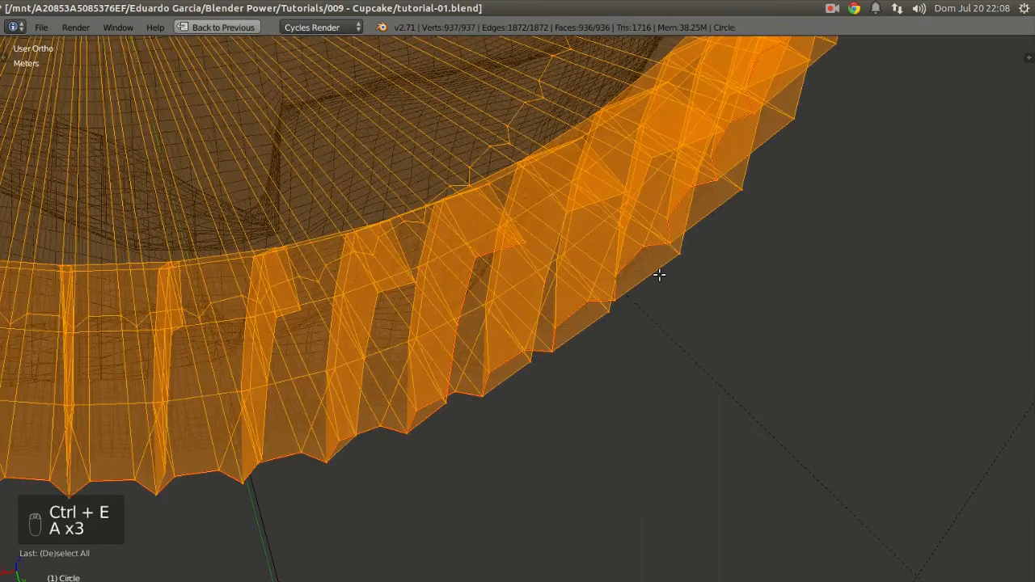
key(u)
click(604, 276)
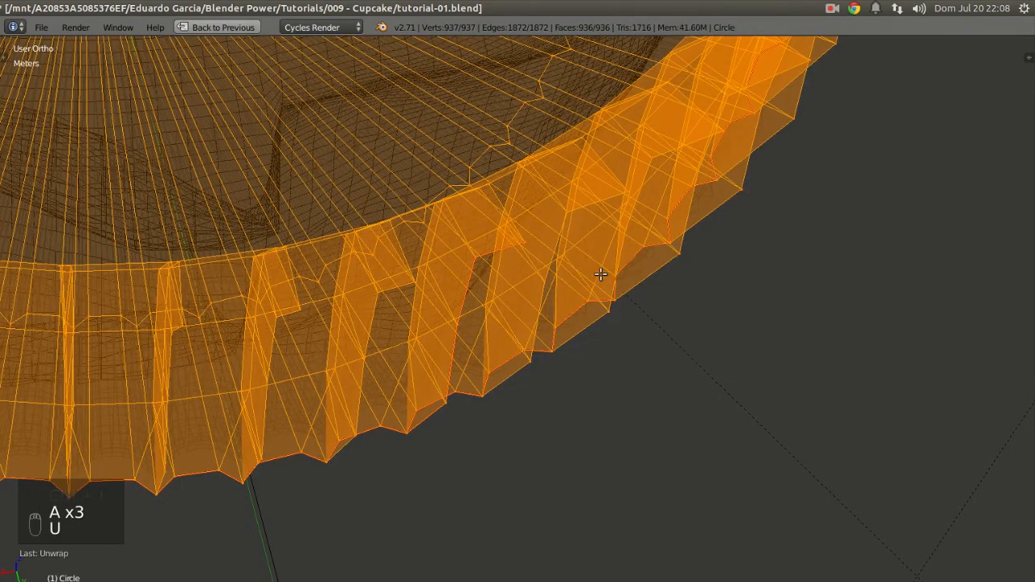
key(shift+space)
Deselect all UVs and examine the wrapper's unwrapped islands and side seam over the pattern image
scroll(250, 461, up, 3)
middle_drag(248, 458, 294, 431)
scroll(295, 431, up, 3)
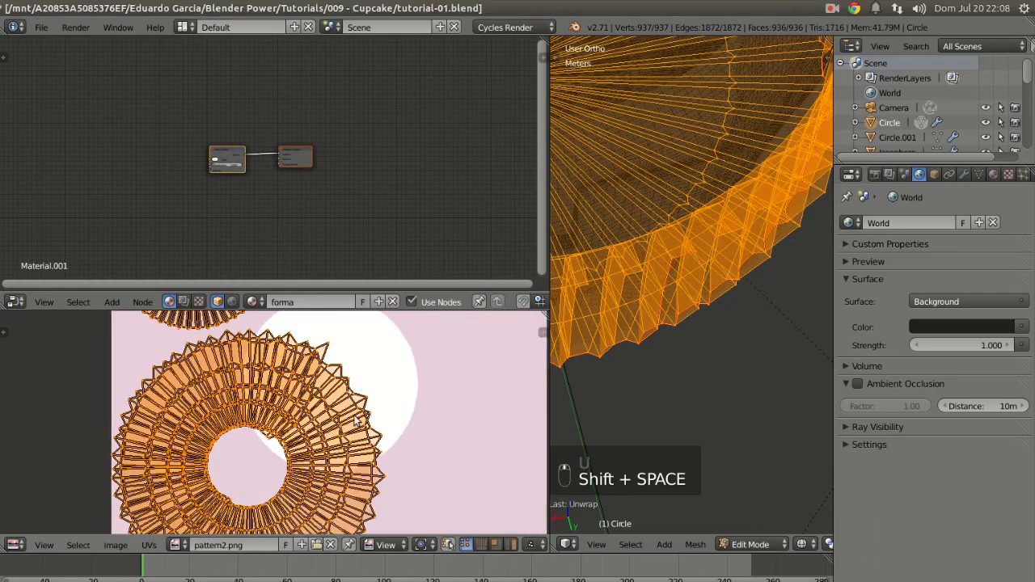
key(a)
scroll(294, 431, down, 3)
scroll(321, 384, up, 5)
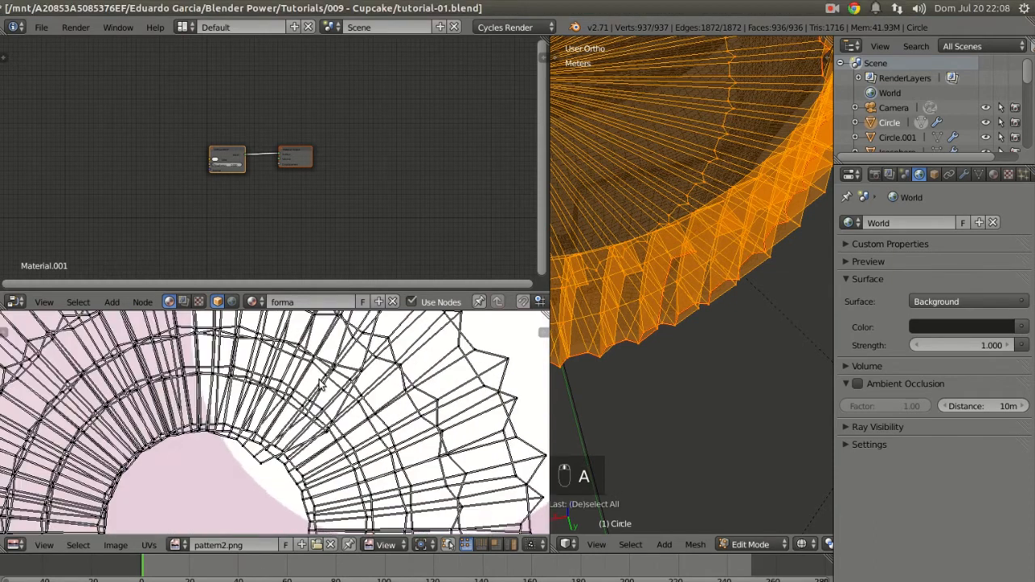
scroll(320, 390, down, 5)
middle_drag(313, 419, 375, 418)
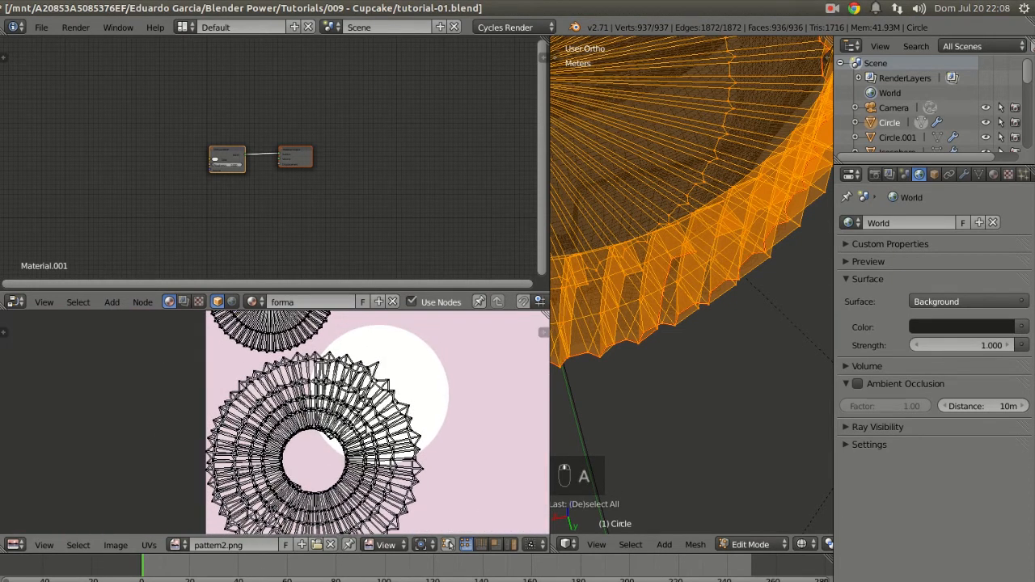
scroll(385, 419, down, 6)
scroll(322, 426, up, 5)
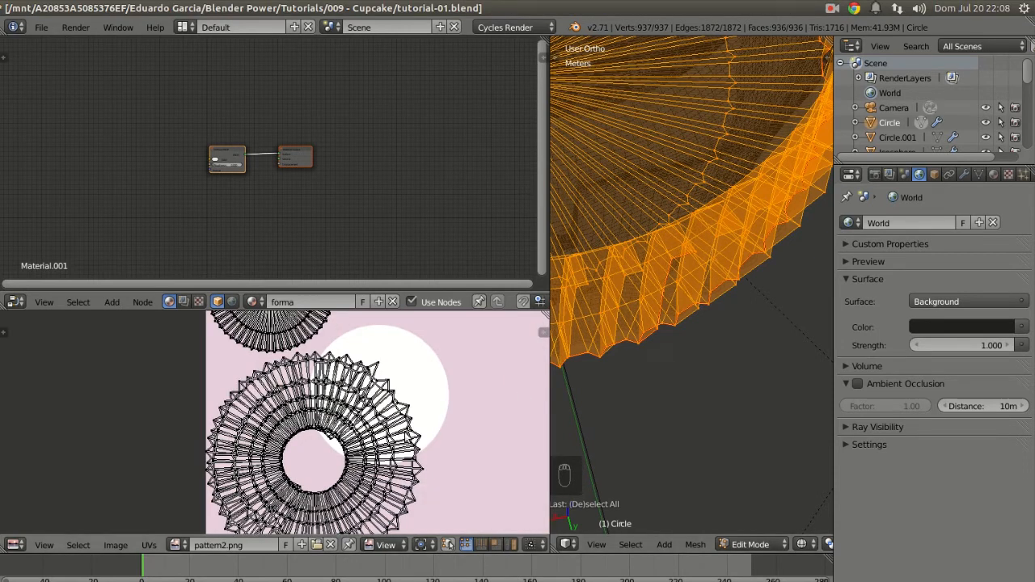
Leave mesh editing and display the cupcake wrapper in solid shading
scroll(412, 420, down, 5)
key(Tab)
key(z)
mouse_move(647, 298)
middle_down()
mouse_move(728, 334)
mouse_move(511, 384)
middle_up()
scroll(691, 379, up, 2)
scroll(690, 379, down, 3)
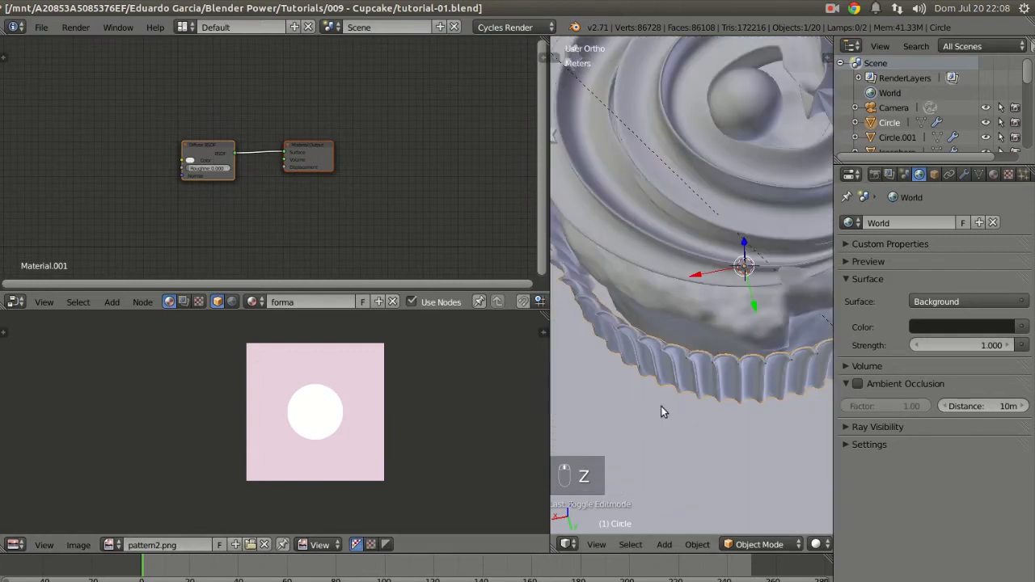
middle_drag(638, 404, 707, 405)
scroll(359, 220, up, 3)
Add an Image Texture node beside the Diffuse BSDF and assign the pattern2.png image to it
middle_drag(257, 161, 349, 87)
scroll(185, 157, up, 1)
key(shift+a)
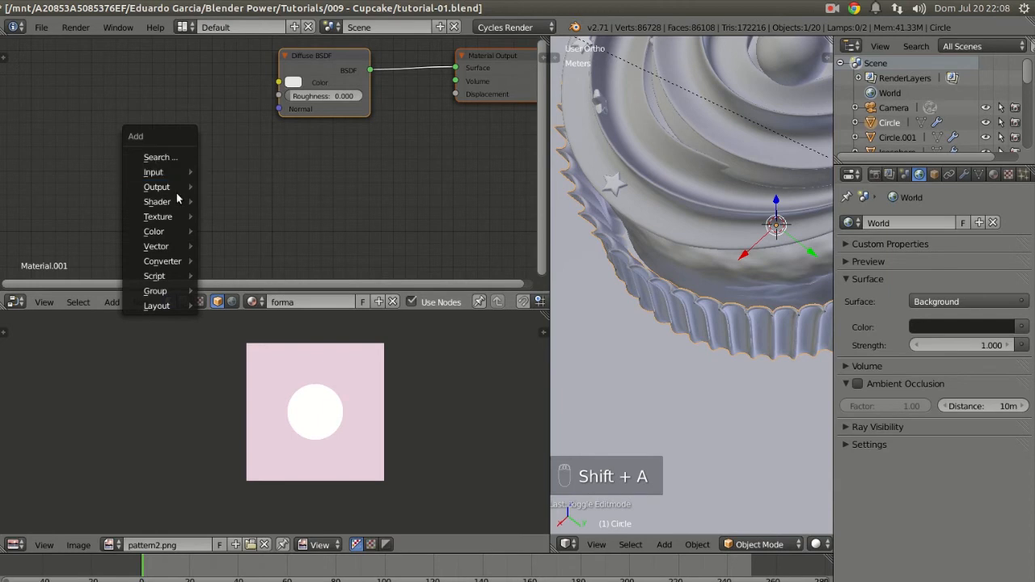
mouse_move(172, 218)
click(244, 217)
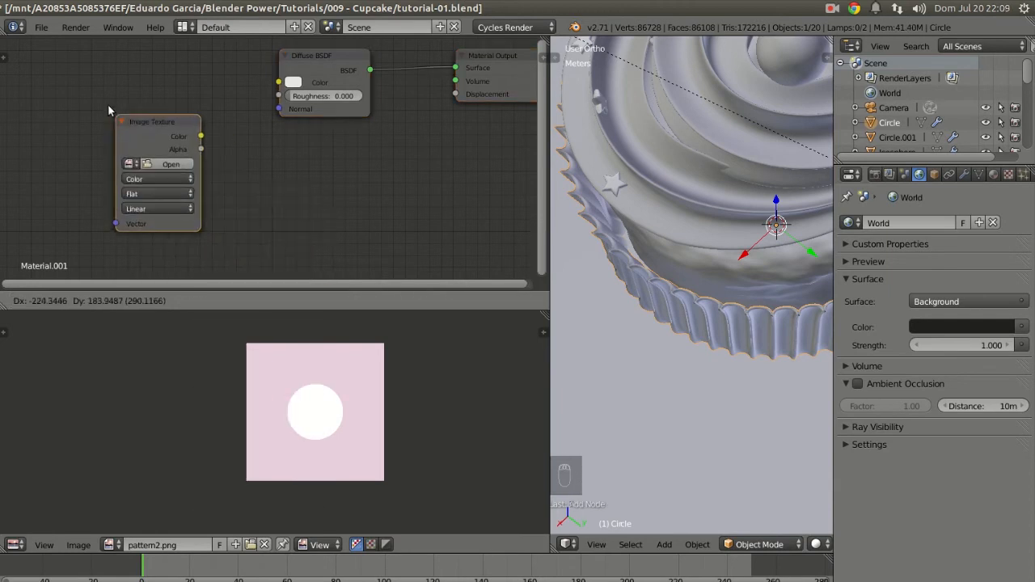
click(113, 59)
click(123, 96)
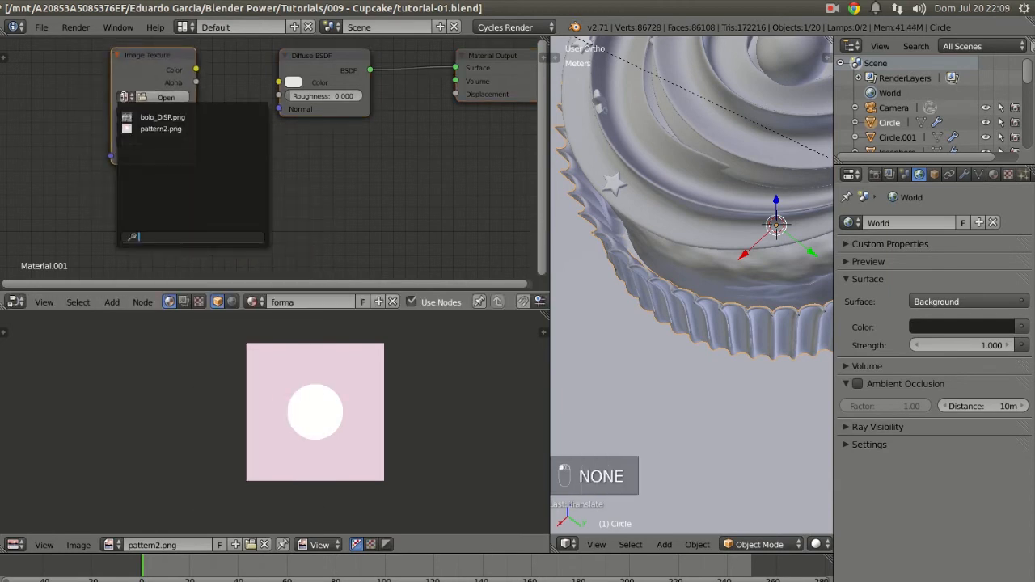
click(154, 128)
Connect the Image Texture's Color output to the Diffuse BSDF's Color input
scroll(320, 421, up, 4)
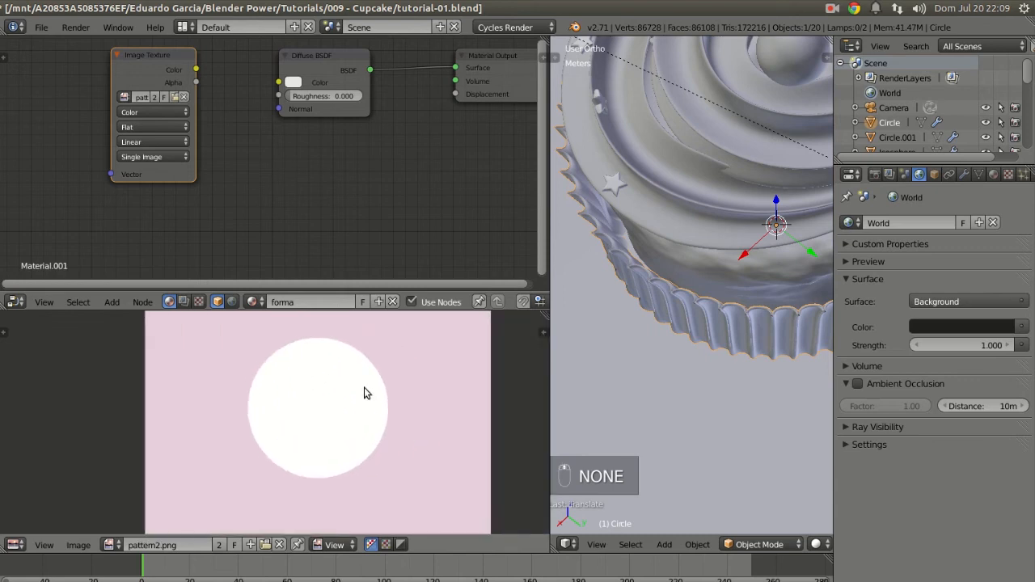
scroll(211, 86, down, 1)
middle_drag(211, 86, 203, 162)
drag(202, 163, 276, 175)
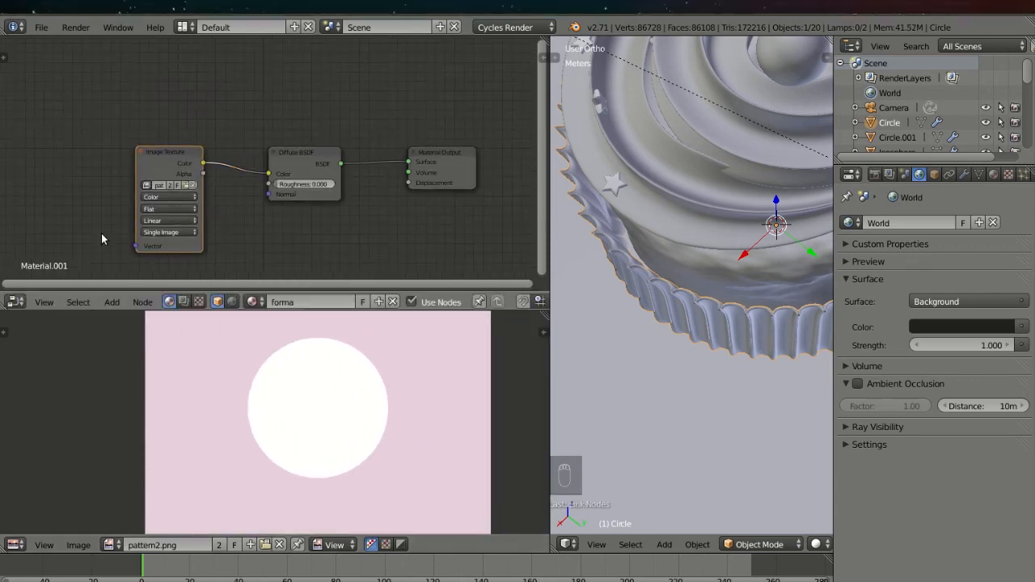
middle_drag(107, 229, 231, 227)
Switch the 3D viewport to Texture shading and inspect the pattern on the cupcake wrapper
scroll(800, 544, down, 5)
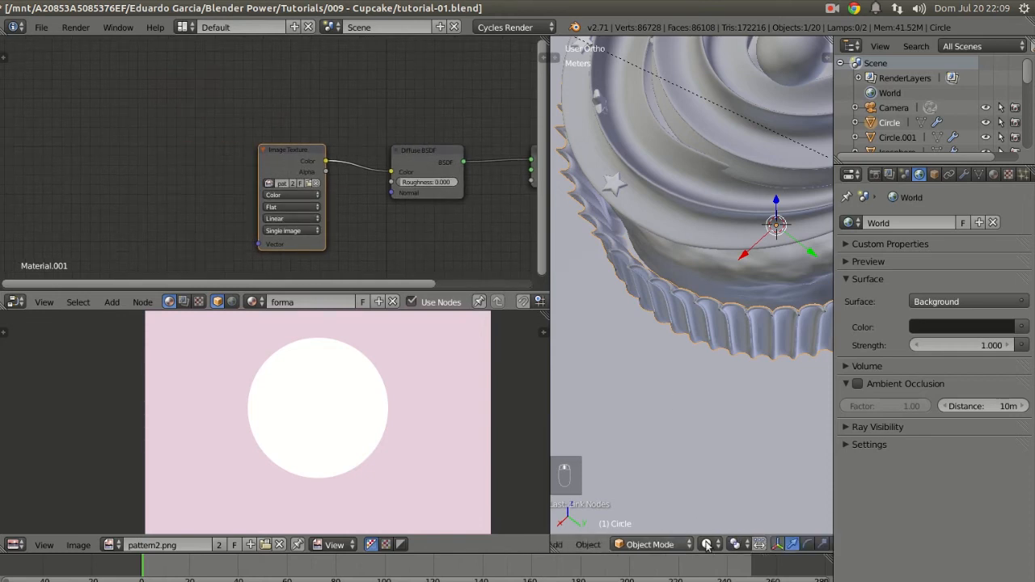
click(707, 544)
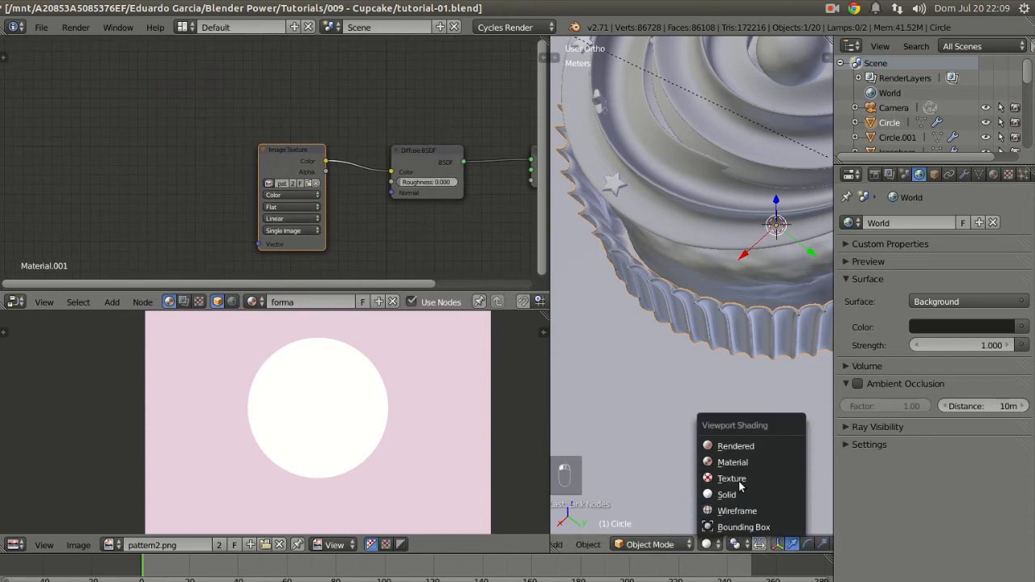
click(731, 479)
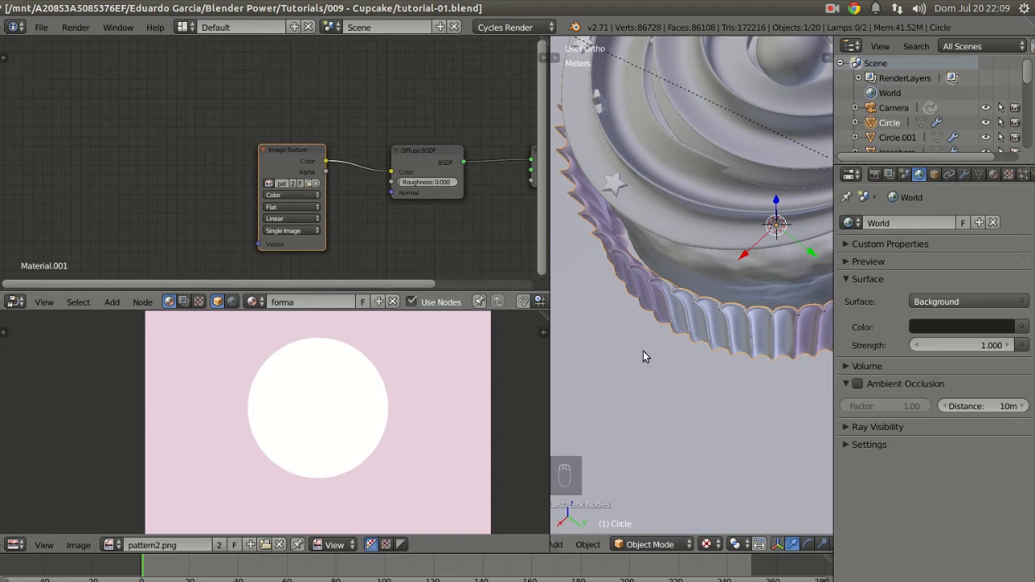
scroll(643, 351, down, 4)
middle_drag(643, 351, 690, 316)
shift+middle_drag(824, 187, 626, 224)
scroll(651, 203, up, 2)
shift+middle_drag(679, 241, 831, 260)
middle_drag(758, 273, 556, 268)
Add a Texture Coordinate node well before the Image Texture node in the wrapper material
key(shift+a)
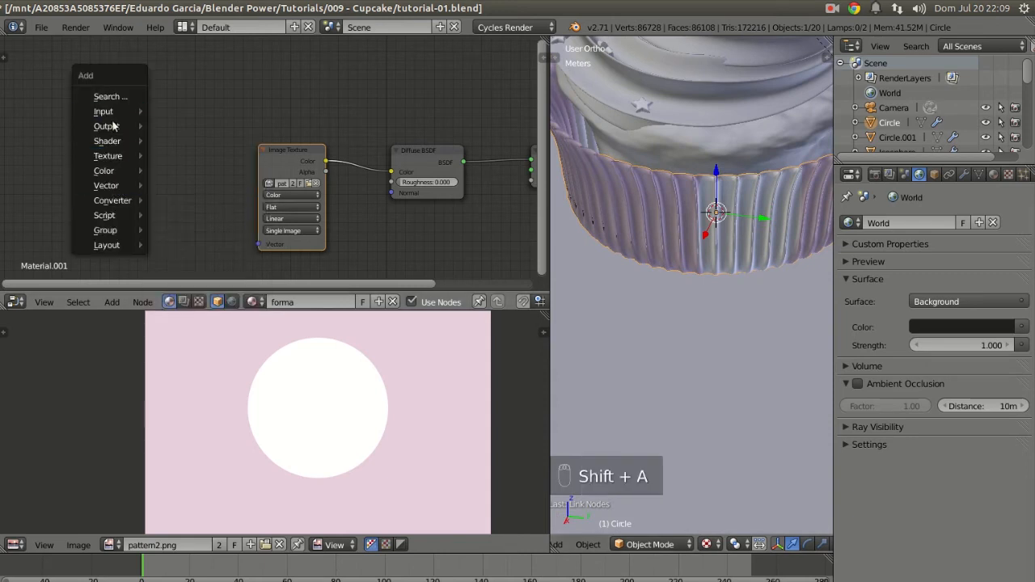
mouse_move(116, 111)
click(206, 111)
click(34, 119)
Add a Mapping node and arrange it between the Texture Coordinate and Image Texture nodes
key(shift+a)
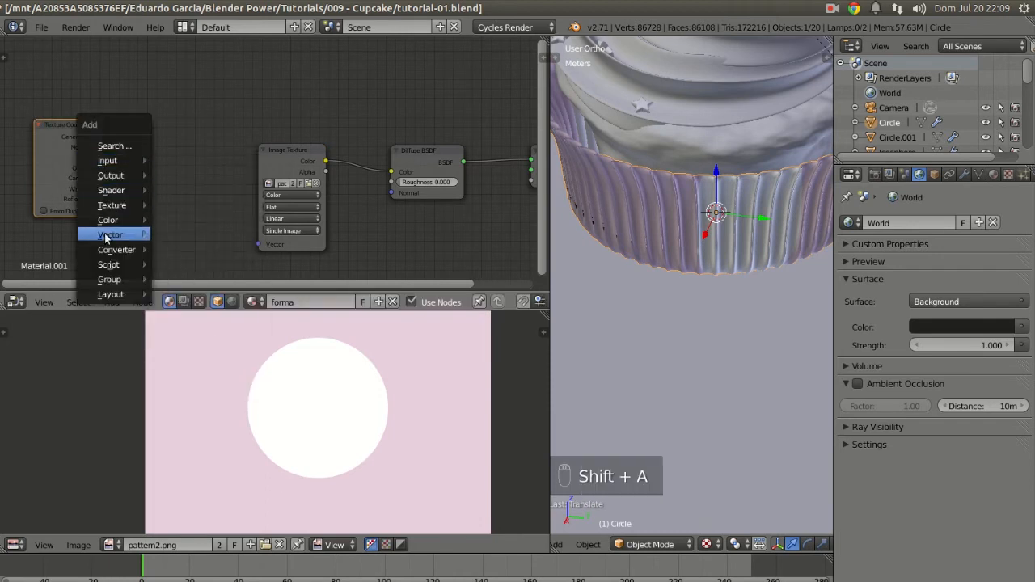
mouse_move(119, 253)
mouse_move(113, 236)
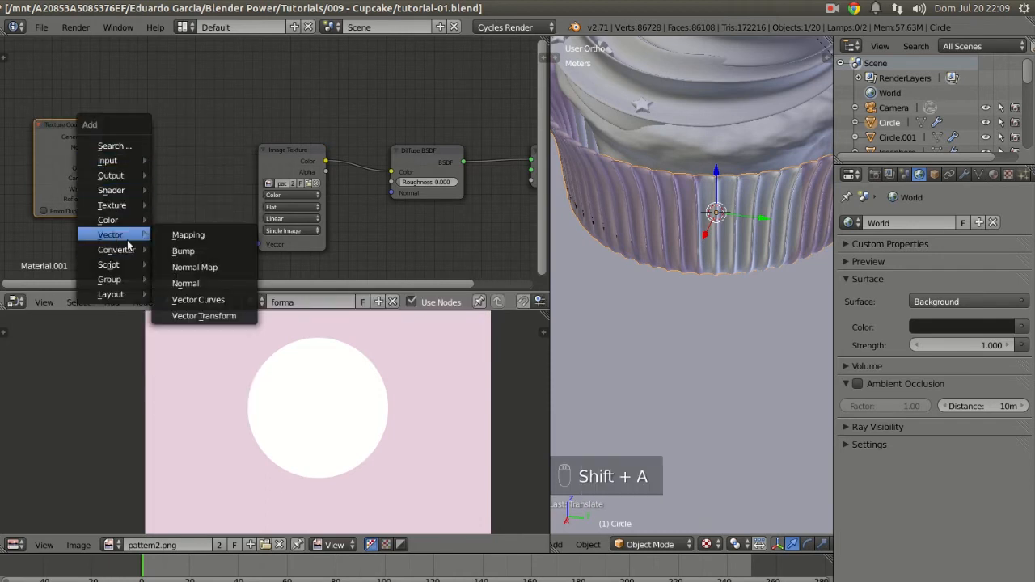
click(188, 235)
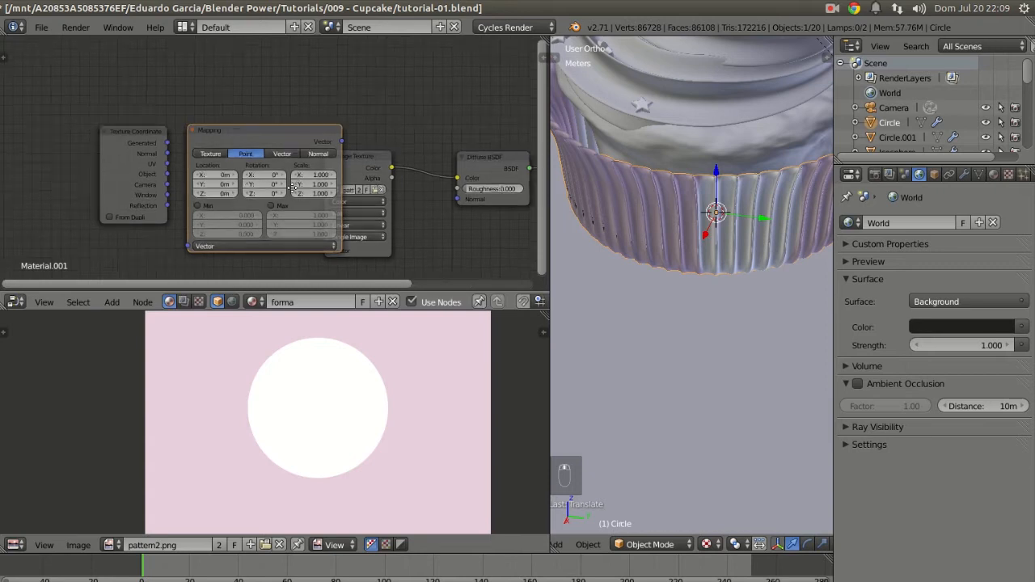
click(220, 126)
drag(215, 160, 79, 135)
drag(242, 137, 144, 123)
Link the Texture Coordinate's UV output through the Mapping node to the Image Texture's Vector input
drag(125, 169, 141, 169)
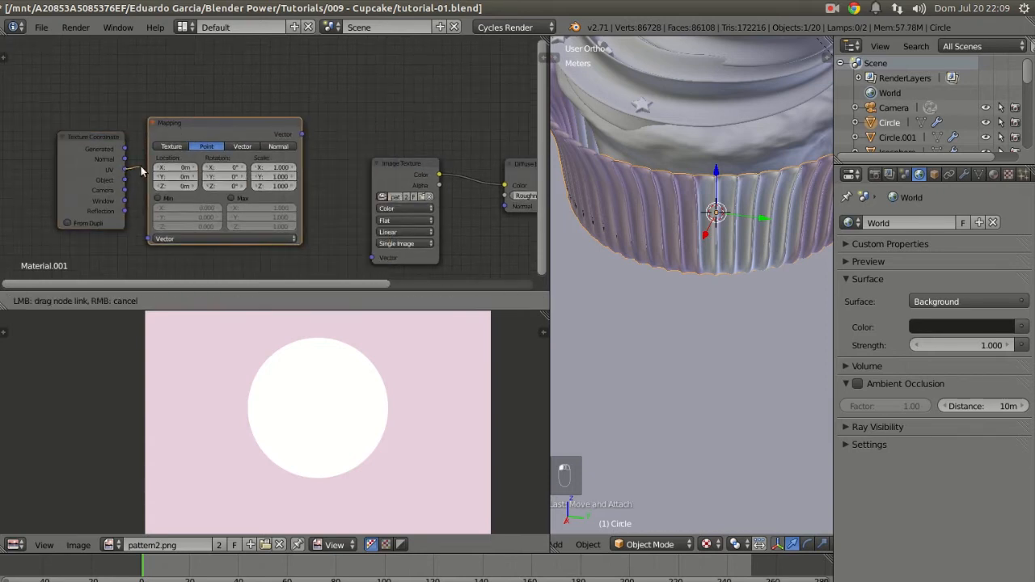
drag(146, 236, 148, 239)
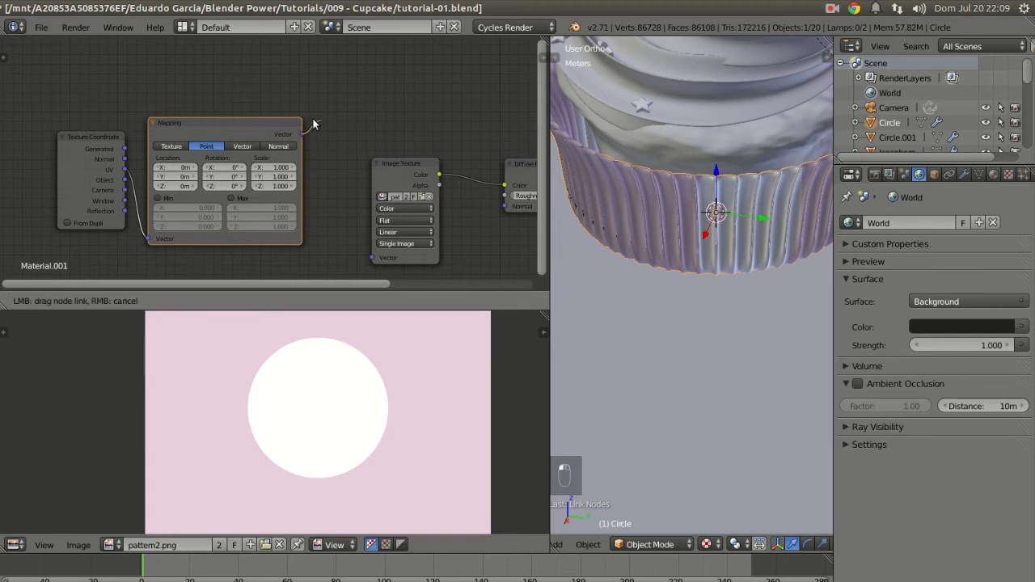
drag(374, 259, 374, 258)
drag(408, 170, 383, 158)
scroll(384, 157, up, 1)
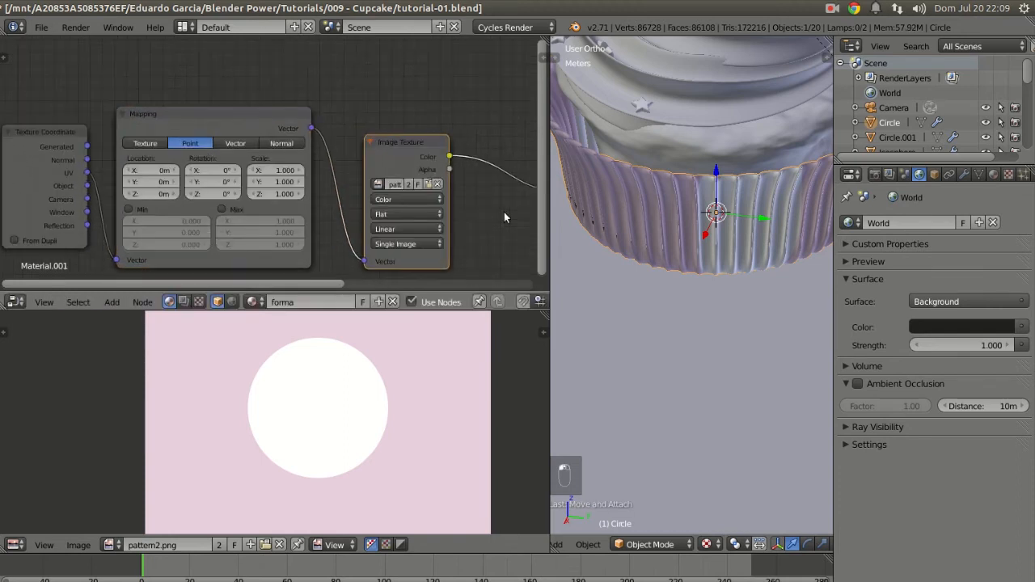
Set the Mapping node's scale to 40 on X, Y and Z
click(275, 170)
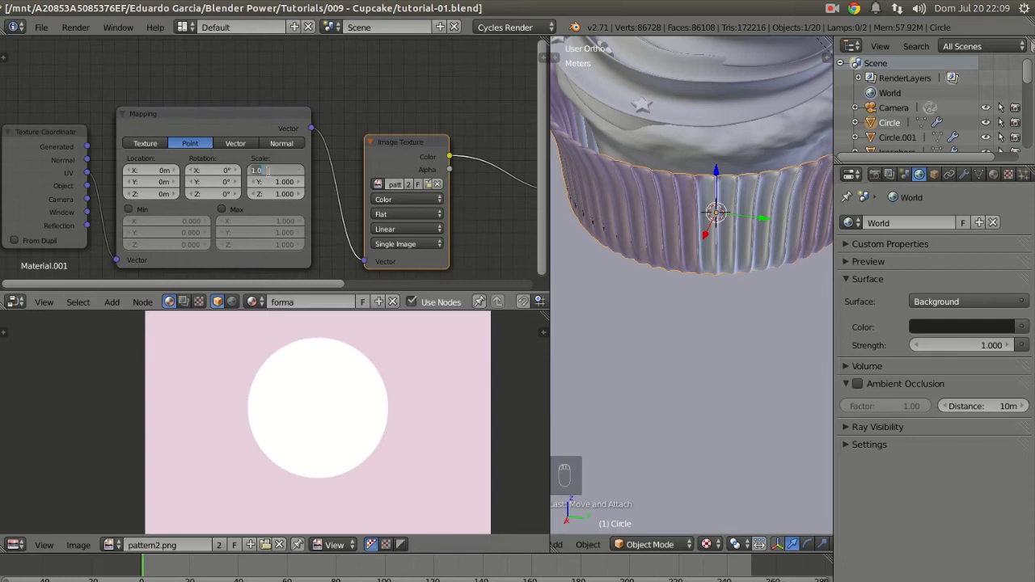
text(40)
key(Tab)
text(40)
key(Tab)
text(40)
key(Return)
scroll(335, 217, down, 1)
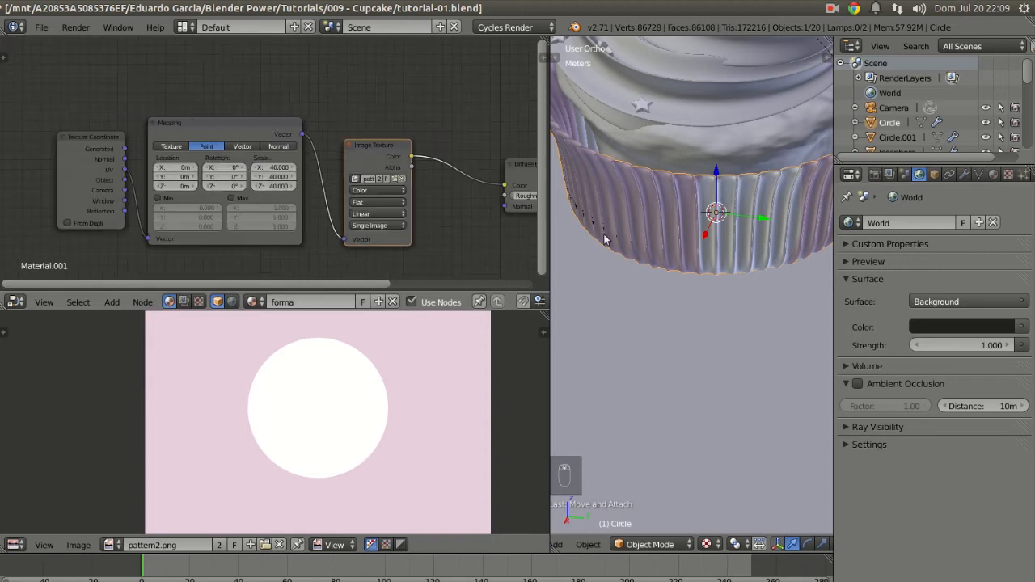
Switch the 3D viewport to Material shading and inspect the repeated dot pattern on the wrapper
scroll(700, 298, down, 3)
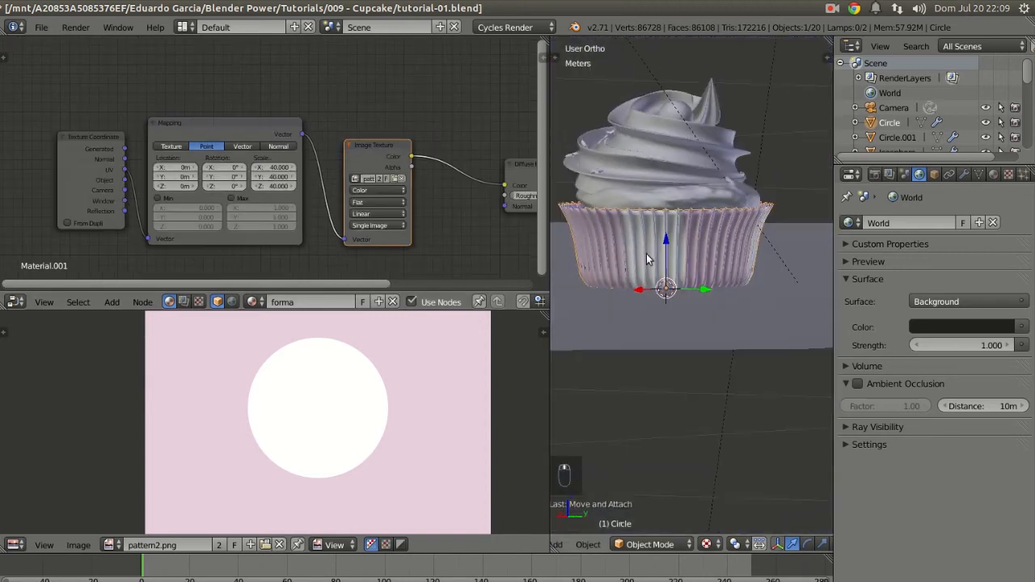
scroll(667, 272, up, 2)
click(374, 148)
click(373, 148)
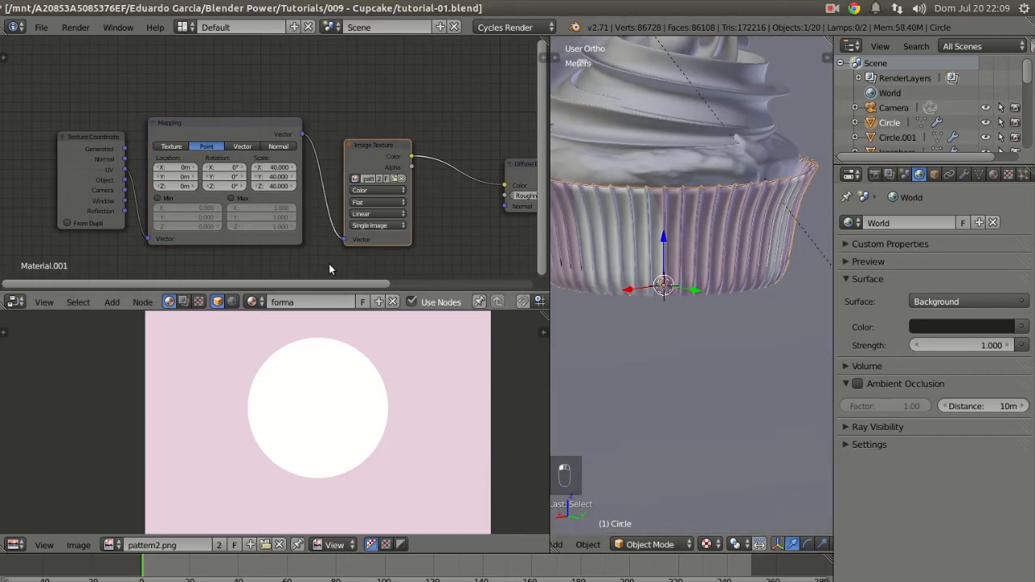
click(715, 546)
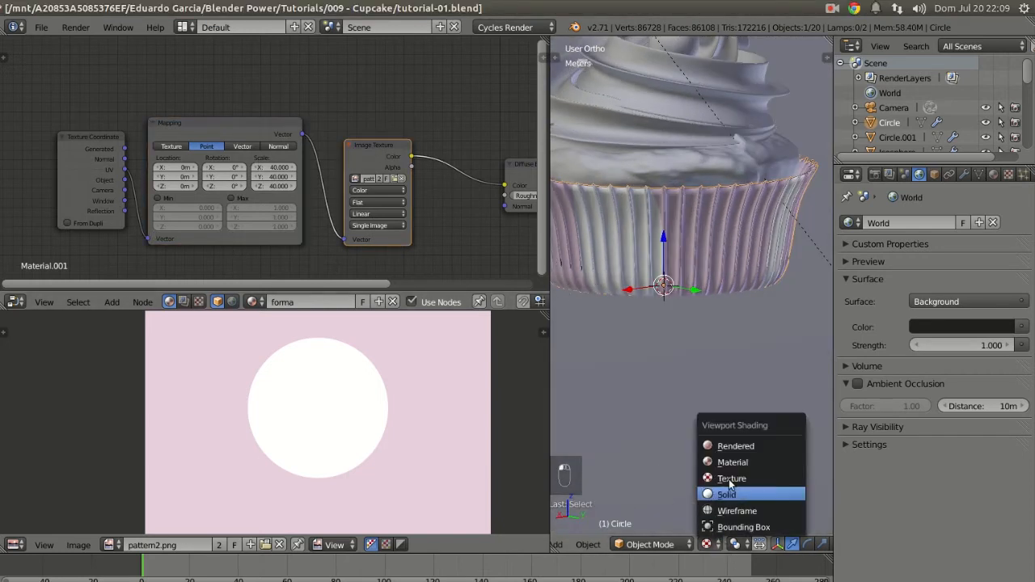
scroll(706, 252, down, 1)
middle_drag(706, 252, 714, 264)
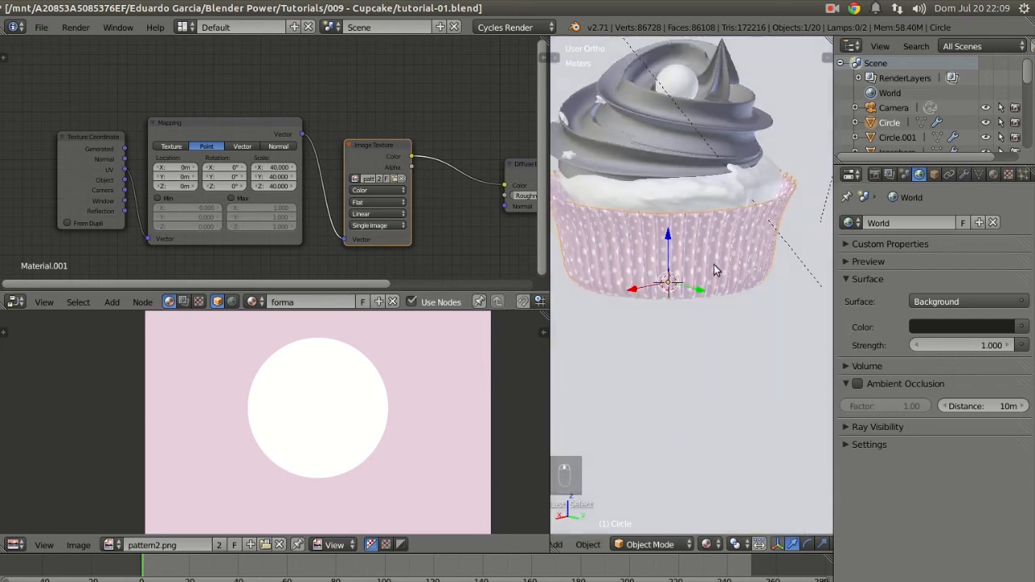
scroll(712, 265, up, 2)
mouse_move(614, 271)
shift+middle_down()
mouse_move(671, 273)
mouse_move(681, 296)
shift+middle_up()
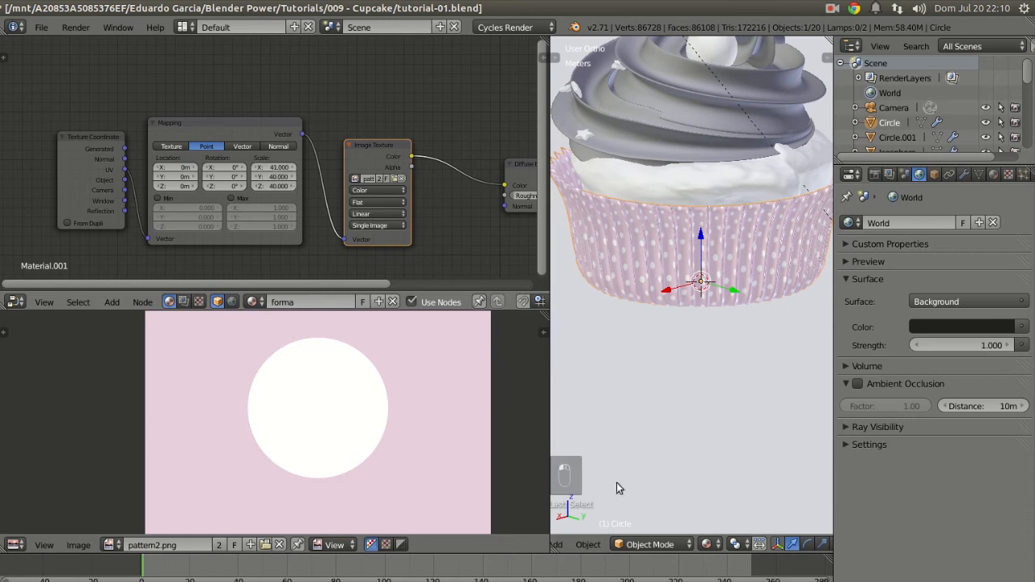
Compare the wrapper in Texture shading, returning the 3D viewport to Material shading
click(706, 544)
click(730, 479)
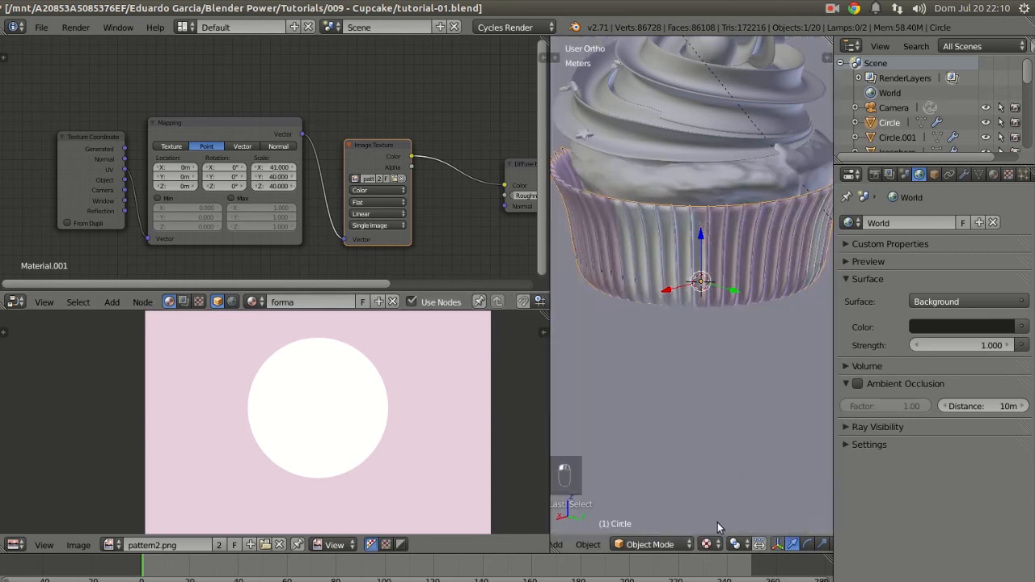
click(708, 544)
click(728, 460)
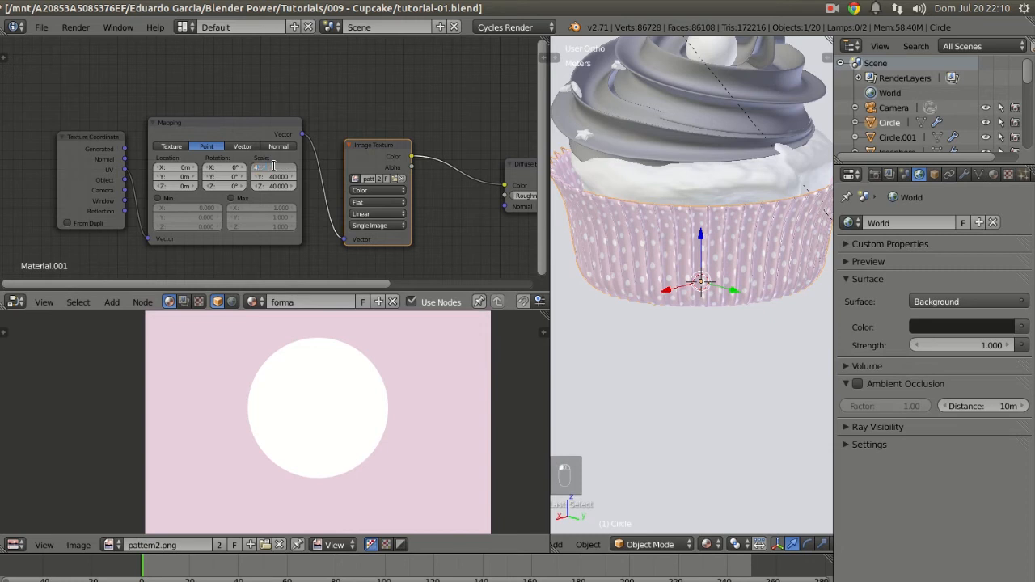
View the cupcake through the camera and set the Mapping node's scale to 20 on X, Y and Z
key(KP_0)
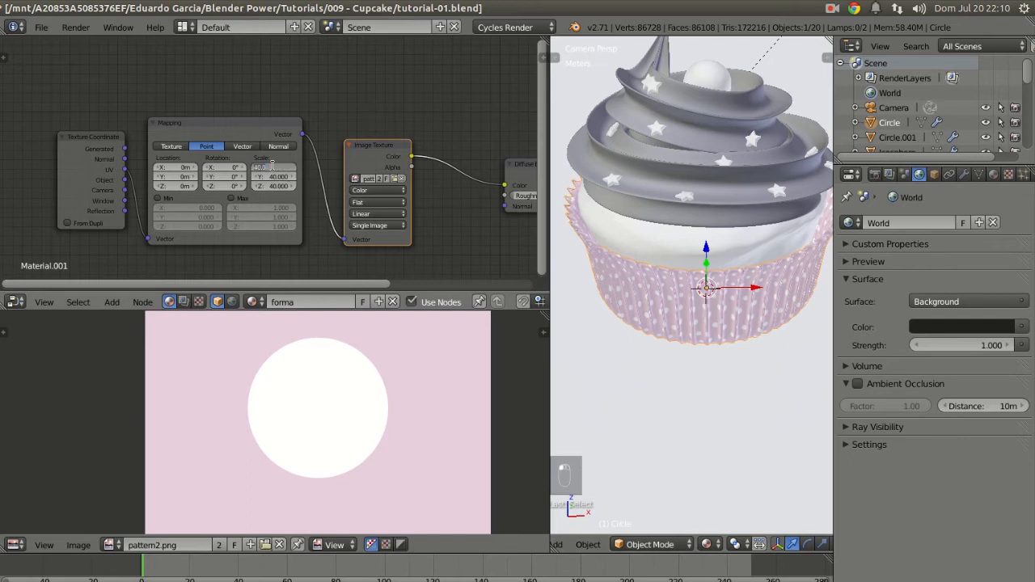
key(Tab)
text(20)
key(Tab)
text(20)
key(Return)
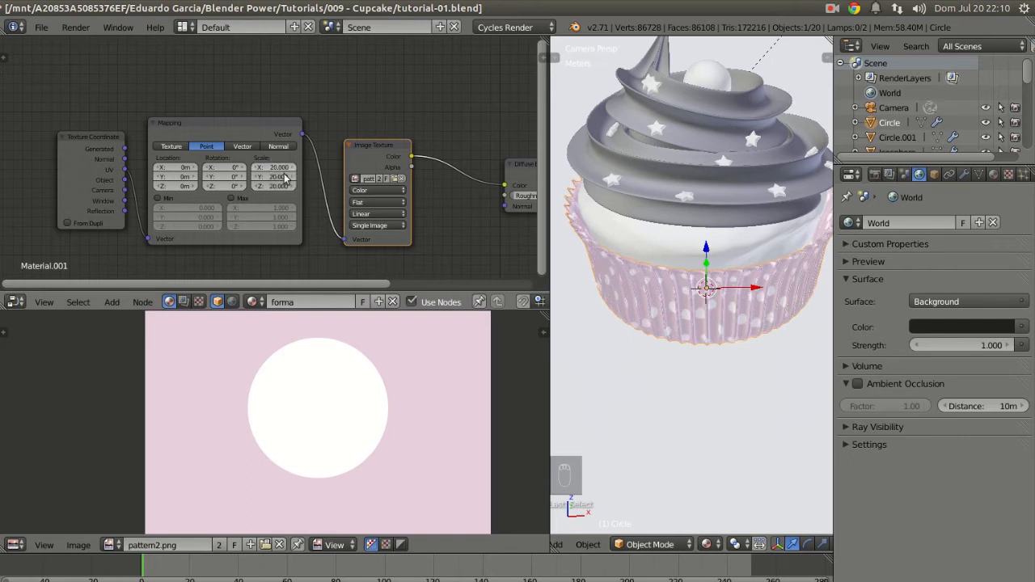
Set the Mapping node's scale to 30 on X, Y and Z
scroll(274, 168, up, 10)
scroll(274, 190, down, 3)
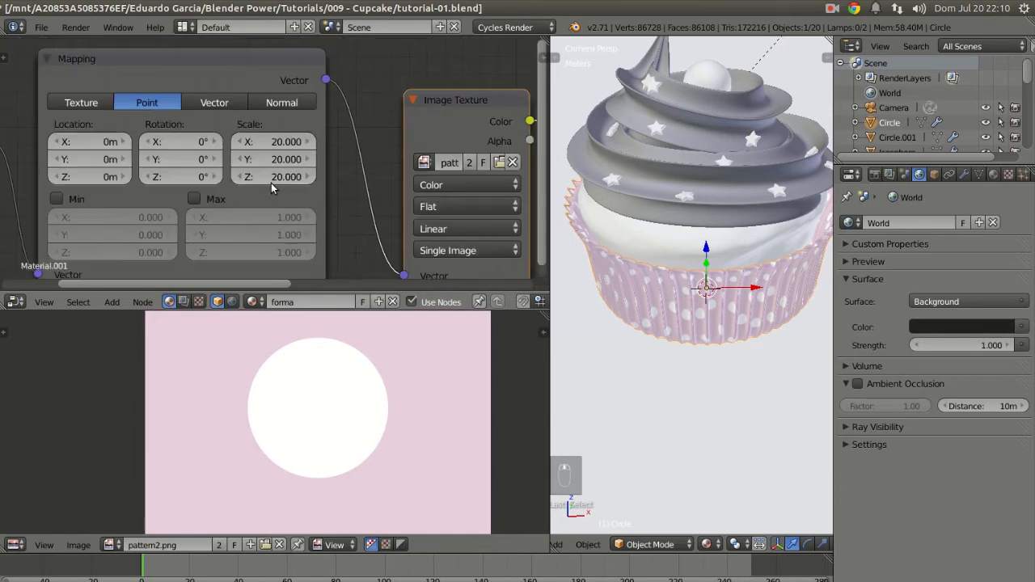
scroll(271, 183, up, 1)
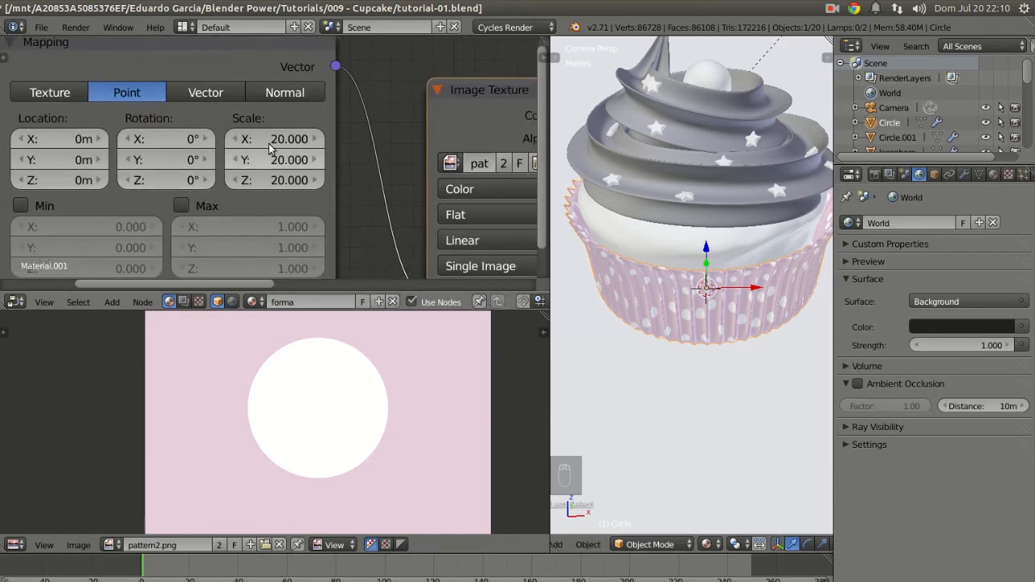
click(297, 138)
text(30)
key(Tab)
text(30)
key(Tab)
text(30)
key(Return)
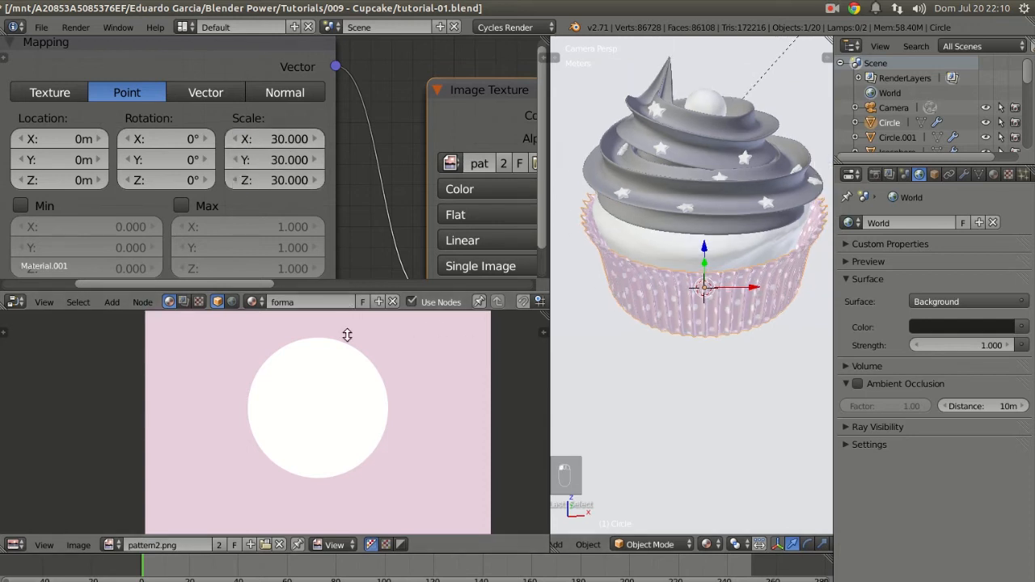
Enlarge the node editor over the image editor to make room for the shader nodes
drag(347, 335, 349, 518)
scroll(385, 352, down, 5)
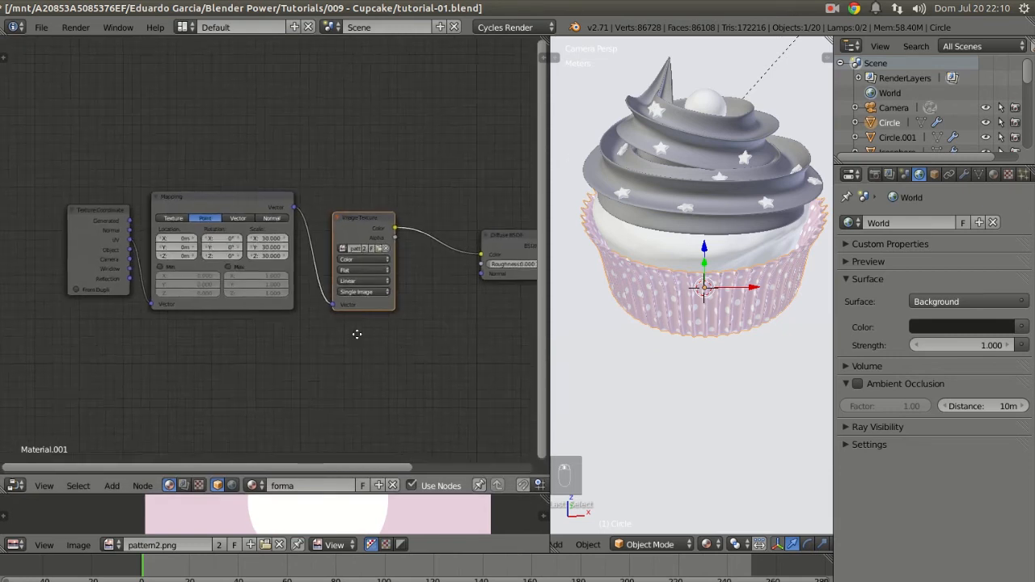
middle_drag(421, 227, 242, 217)
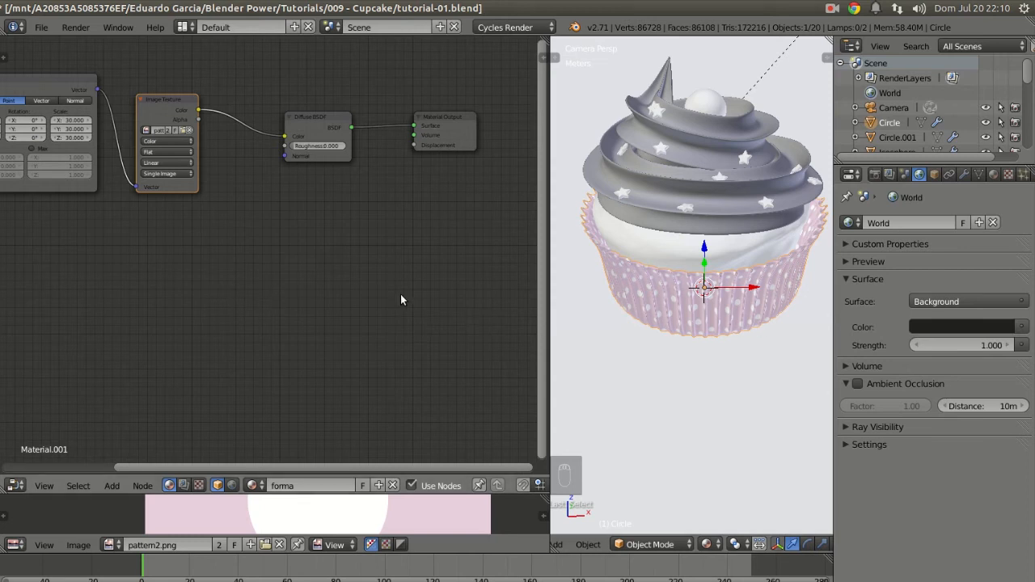
Insert a Mix Shader between the Diffuse BSDF and Material Output, moving the output node farther away for room
key(shift+a)
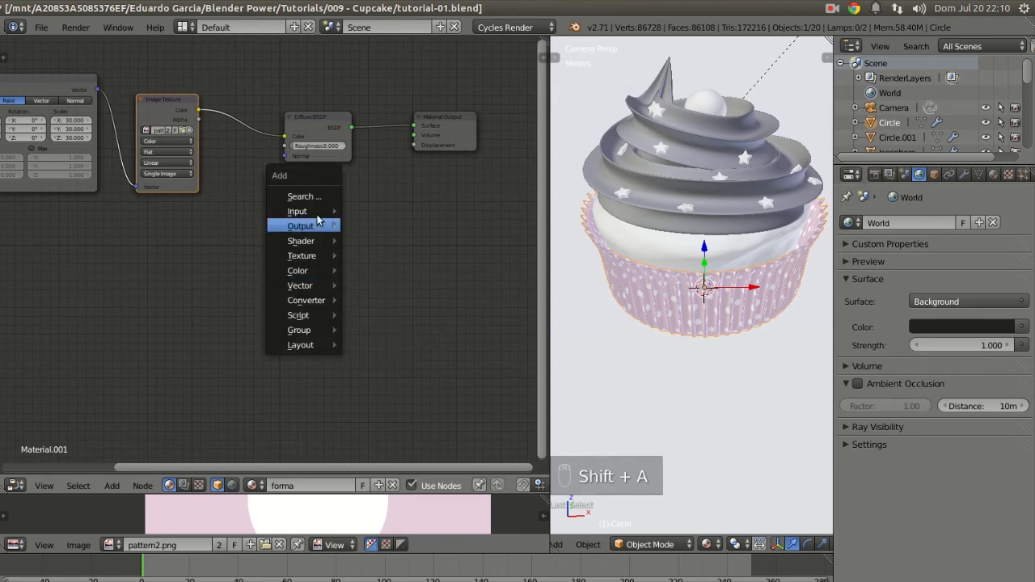
mouse_move(314, 242)
click(380, 236)
click(405, 114)
drag(475, 113, 538, 111)
Add a Translucent BSDF below the Diffuse BSDF and link it to the Mix Shader's second shader input
key(shift+a)
mouse_move(297, 279)
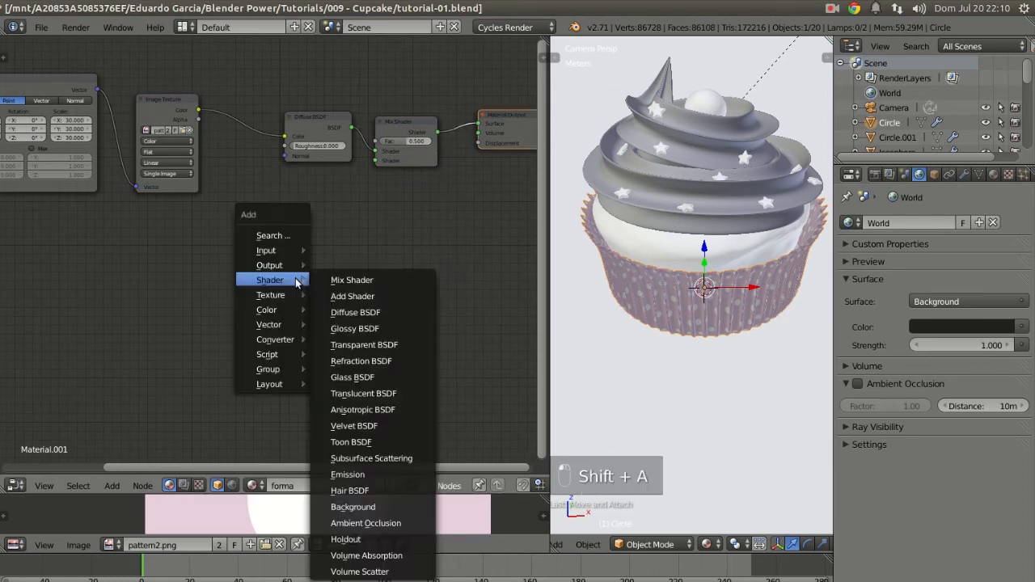
click(365, 394)
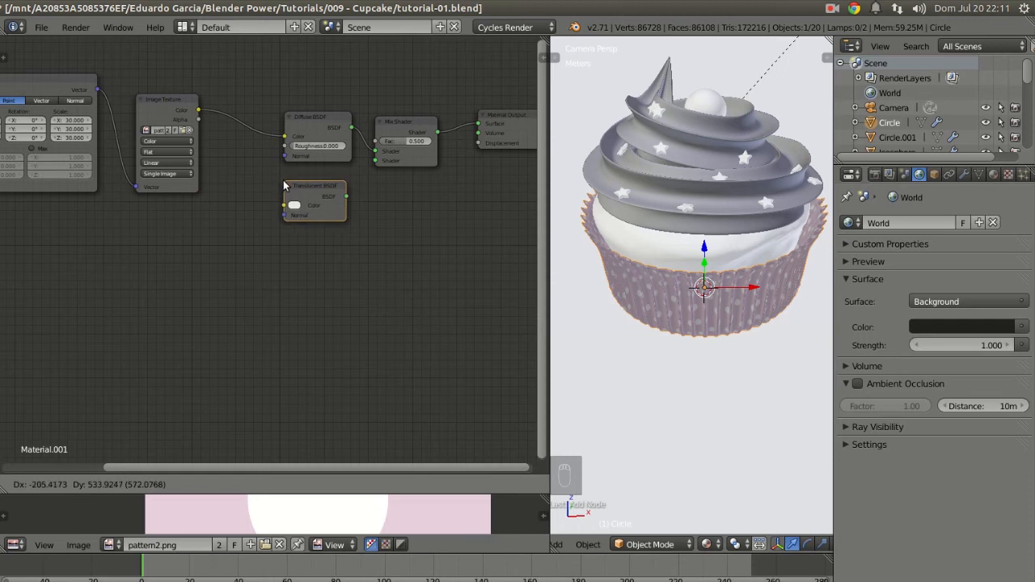
click(283, 186)
scroll(347, 242, up, 2)
drag(357, 266, 364, 263)
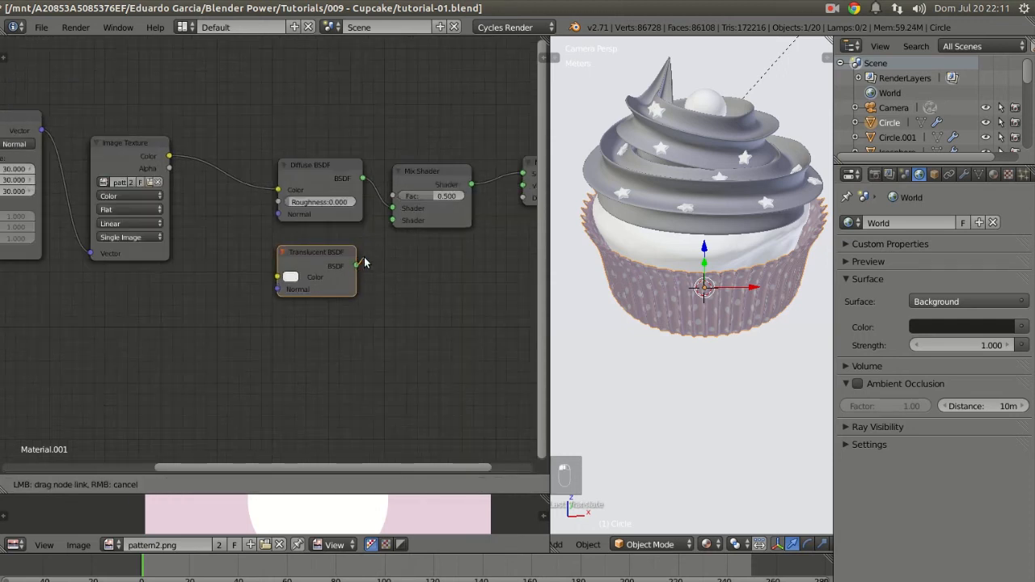
drag(390, 224, 392, 221)
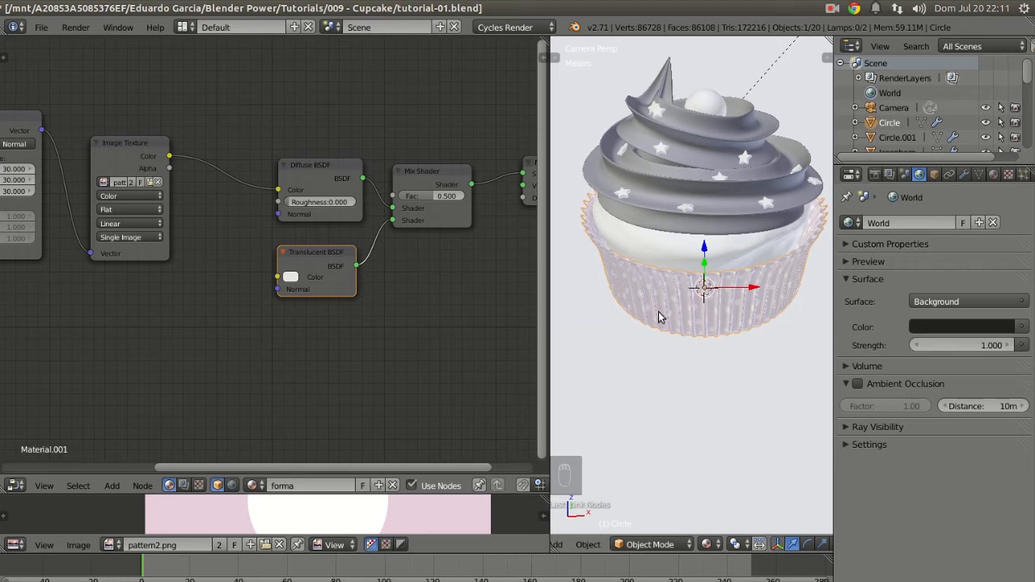
Set a render border around the wrapper in the camera view and preview it with Rendered viewport shading
click(719, 548)
scroll(698, 328, down, 2)
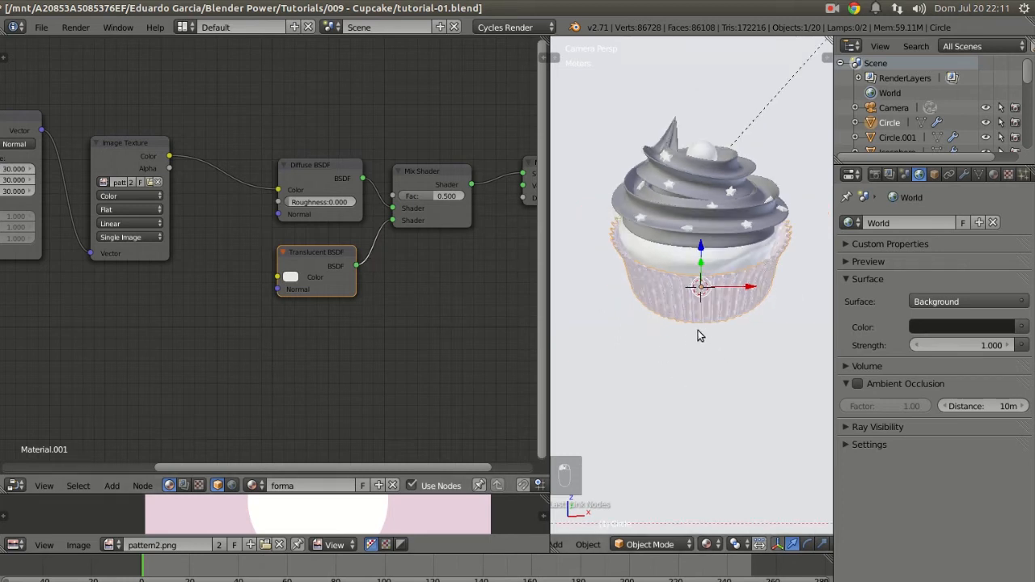
scroll(699, 331, down, 2)
key(ctrl+b)
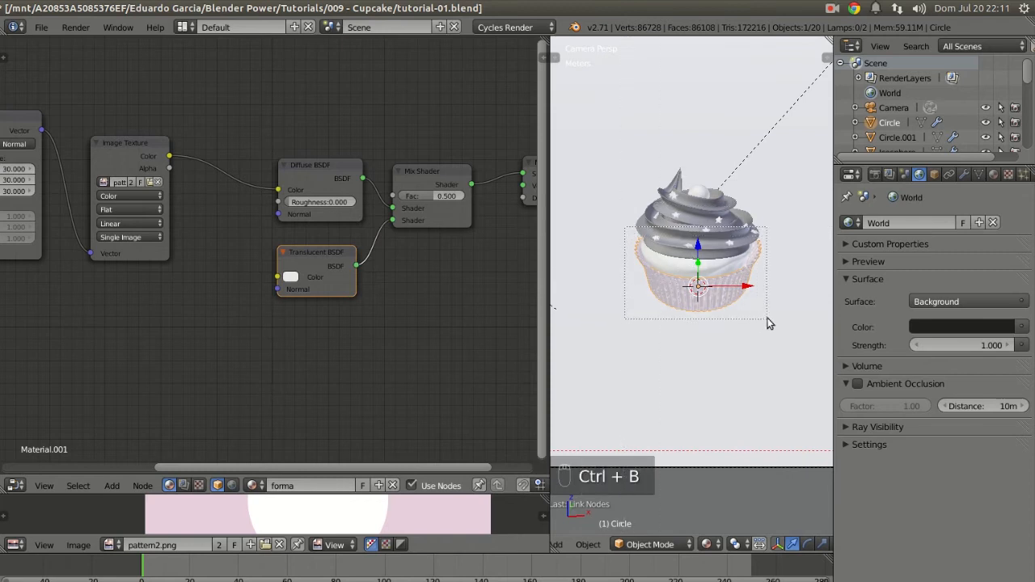
click(708, 543)
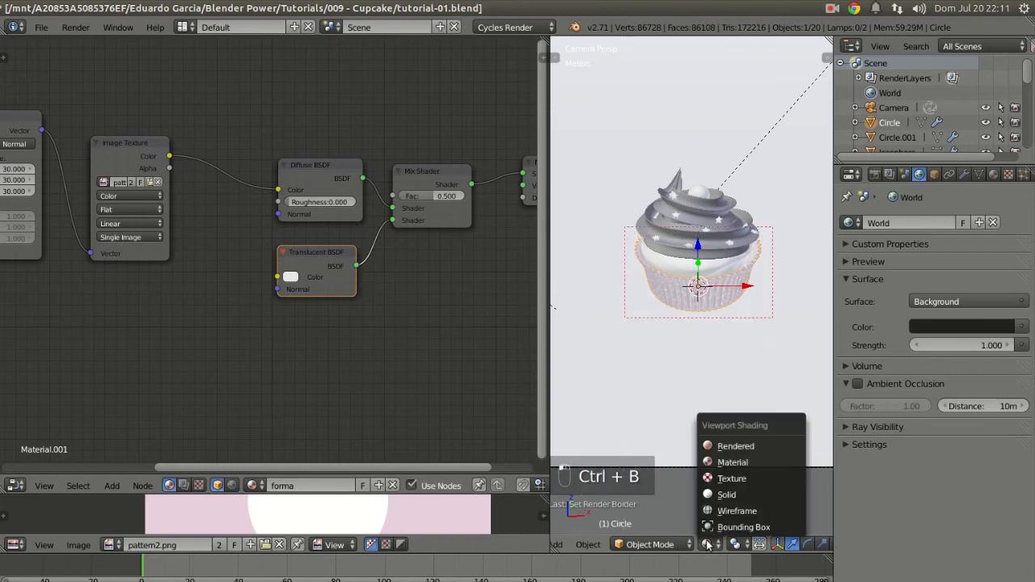
click(734, 447)
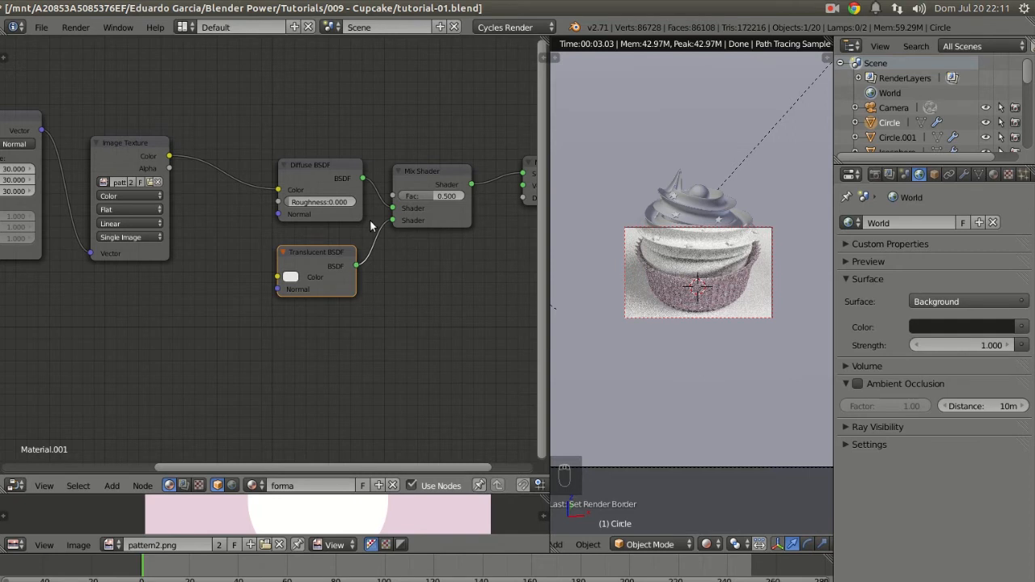
Darken the Translucent BSDF's colour to a grey with value 0.384
scroll(374, 238, up, 1)
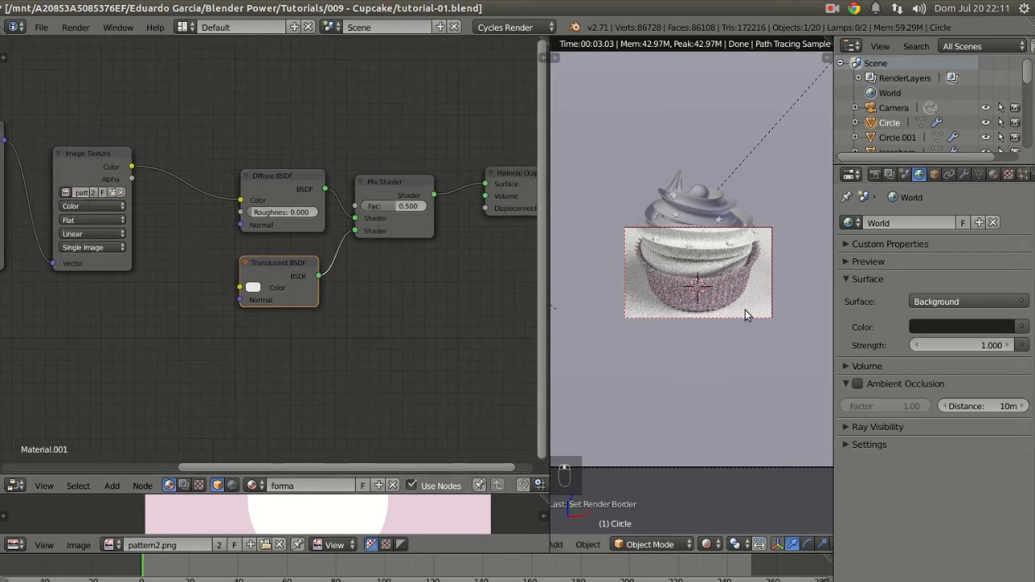
scroll(278, 293, up, 1)
click(247, 295)
drag(352, 118, 353, 174)
Delete the Mix Shader and place an Add Shader between the Diffuse BSDF and the Material Output
mouse_move(414, 168)
mouse_down()
mouse_move(395, 161)
mouse_move(420, 173)
mouse_up()
key(x)
middle_drag(413, 247, 356, 241)
key(shift+a)
mouse_move(361, 249)
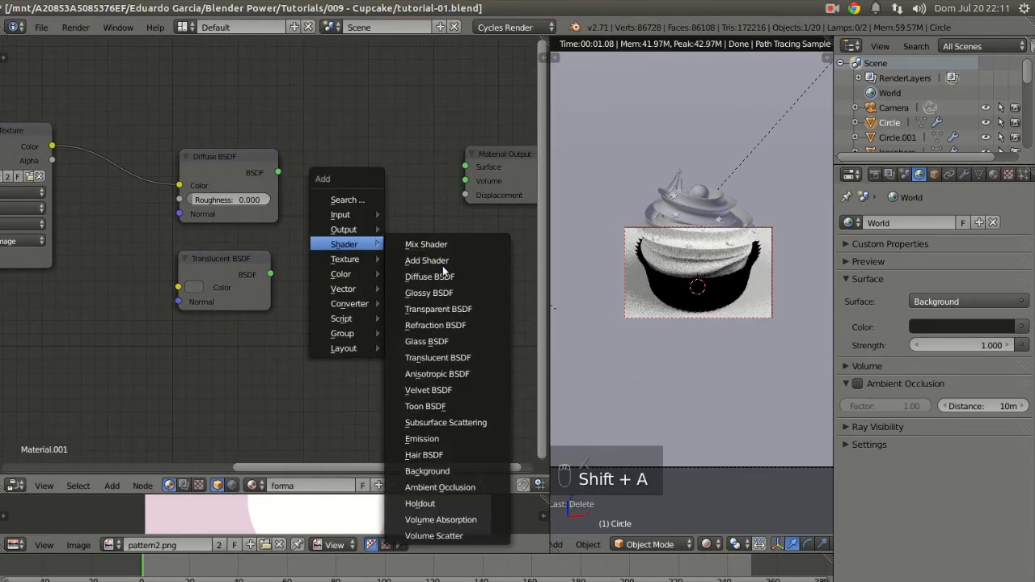
click(430, 259)
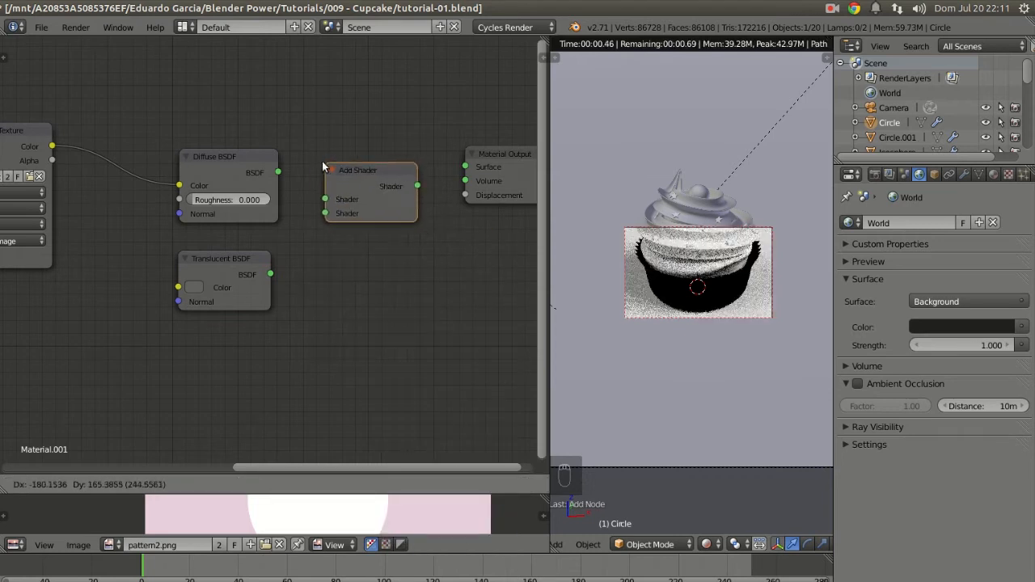
click(313, 159)
Link the Diffuse and Translucent BSDFs into the Add Shader and its output to the Material Output's Surface
drag(278, 171, 315, 197)
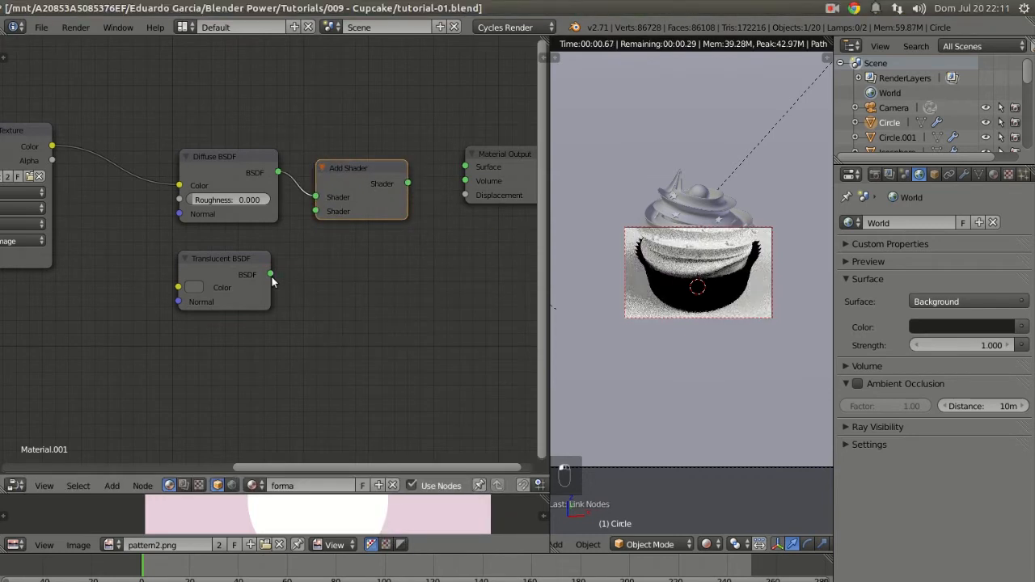
drag(272, 275, 302, 249)
drag(320, 212, 317, 211)
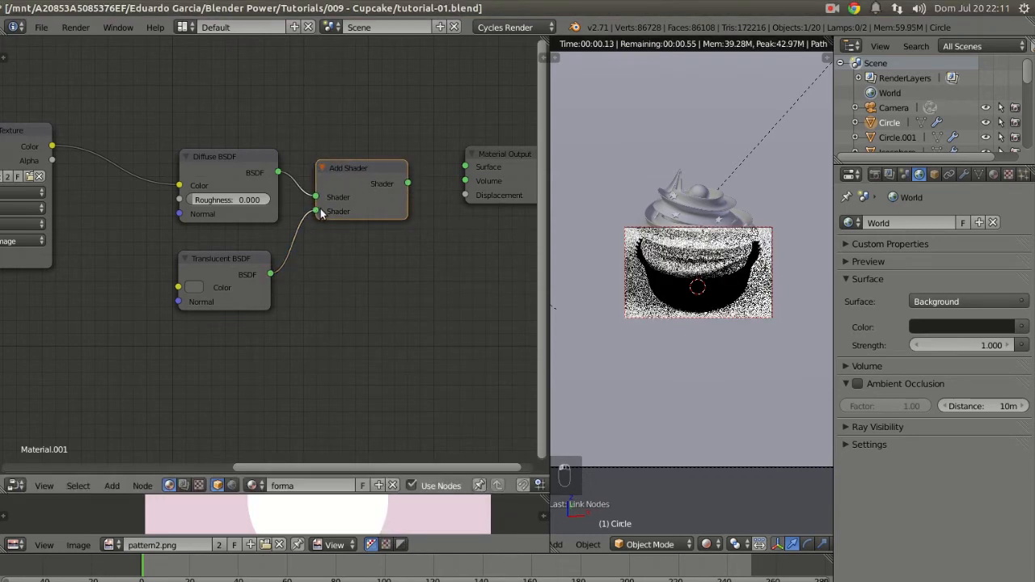
drag(408, 184, 466, 168)
drag(368, 175, 389, 171)
Fine-tune the brightness of the Translucent BSDF's grey colour
click(197, 288)
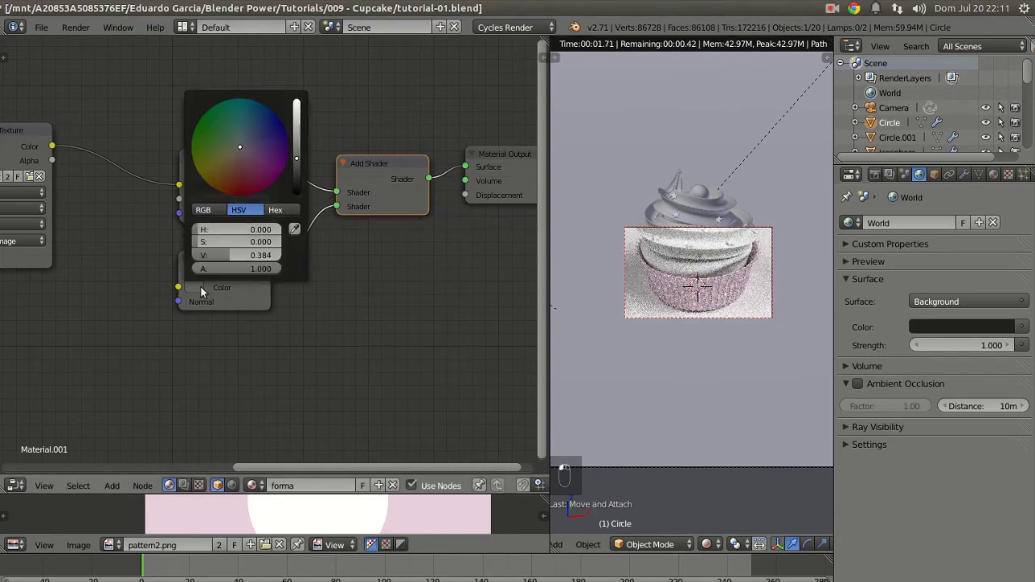
mouse_move(298, 158)
mouse_down()
mouse_move(296, 103)
mouse_move(297, 155)
mouse_up()
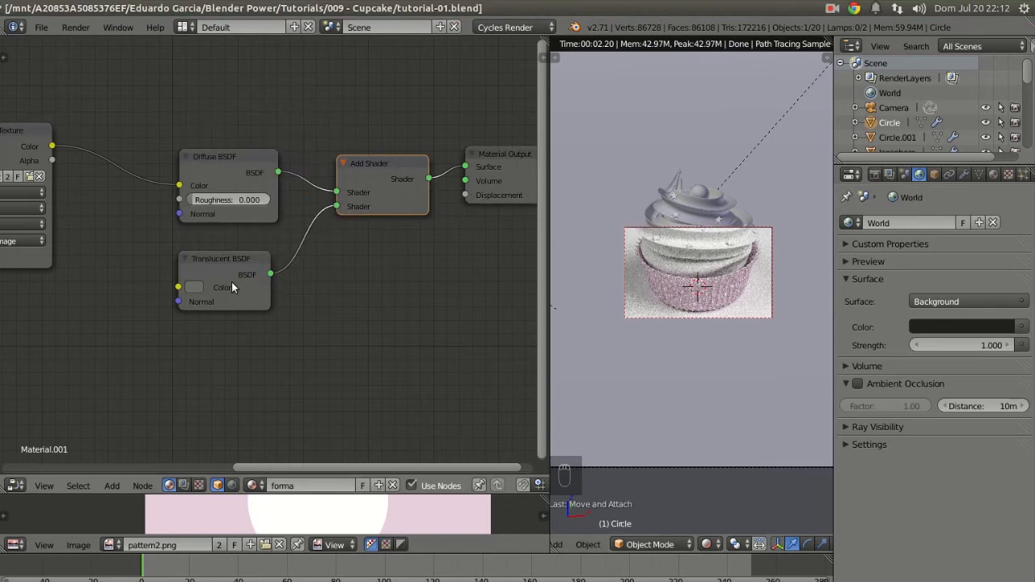
click(195, 287)
mouse_move(296, 162)
mouse_down()
mouse_move(296, 102)
mouse_move(296, 194)
mouse_move(296, 141)
mouse_move(296, 154)
mouse_up()
Return the viewport to solid shading and select the cake body inside the wrapper
key(z)
key(z)
right_click(678, 261)
scroll(678, 265, up, 3)
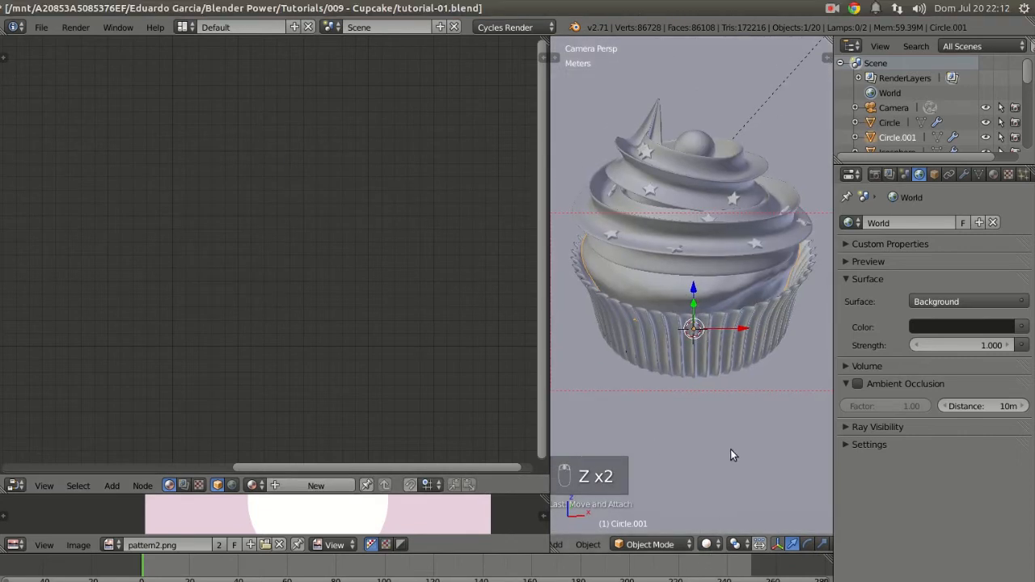
click(709, 544)
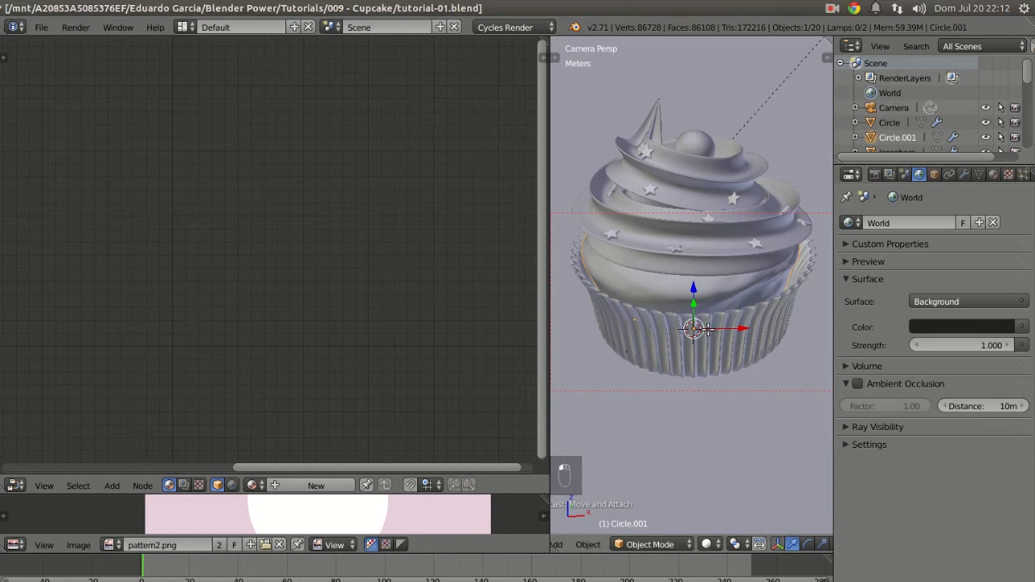
Check the cake body's mesh, move it to a separate layer and view it alone in the normal screen layout
key(Tab)
key(shift+space)
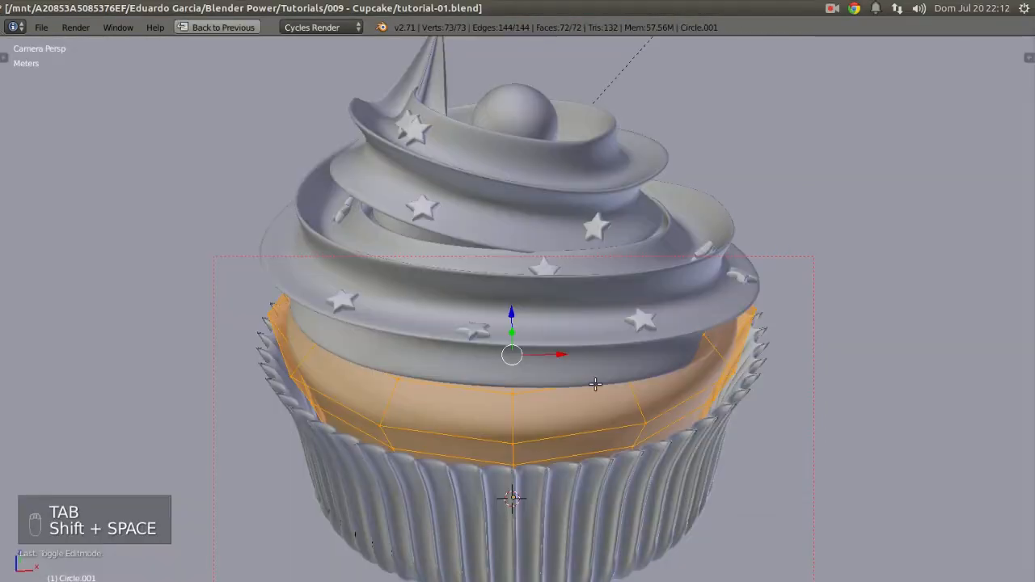
key(Tab)
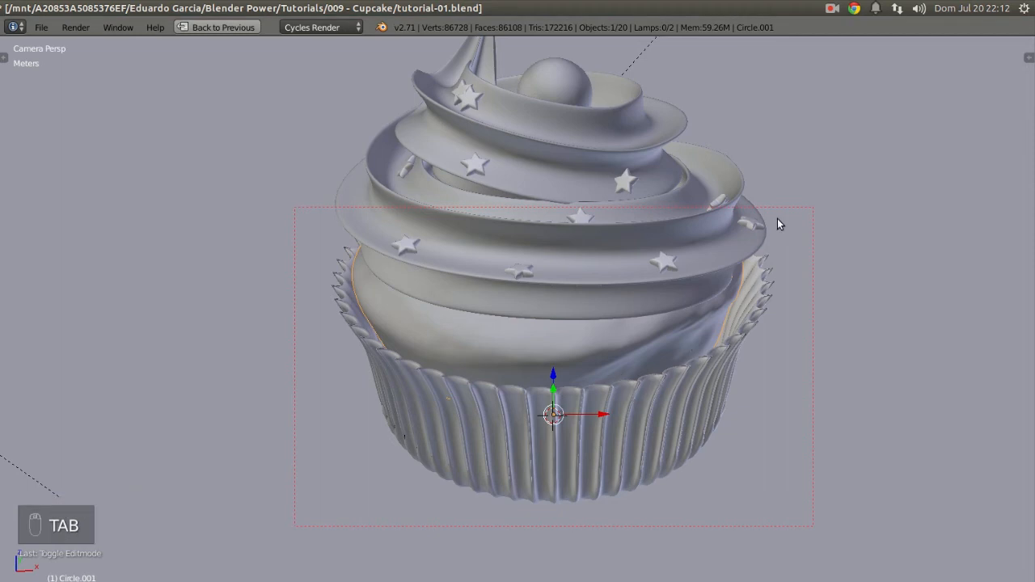
key(m)
click(908, 244)
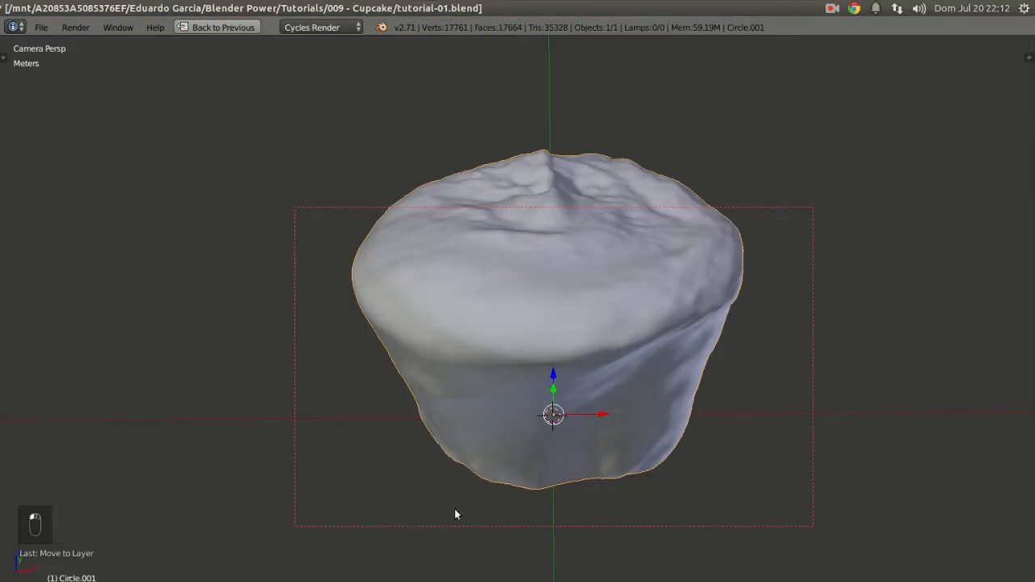
scroll(579, 379, down, 3)
key(Tab)
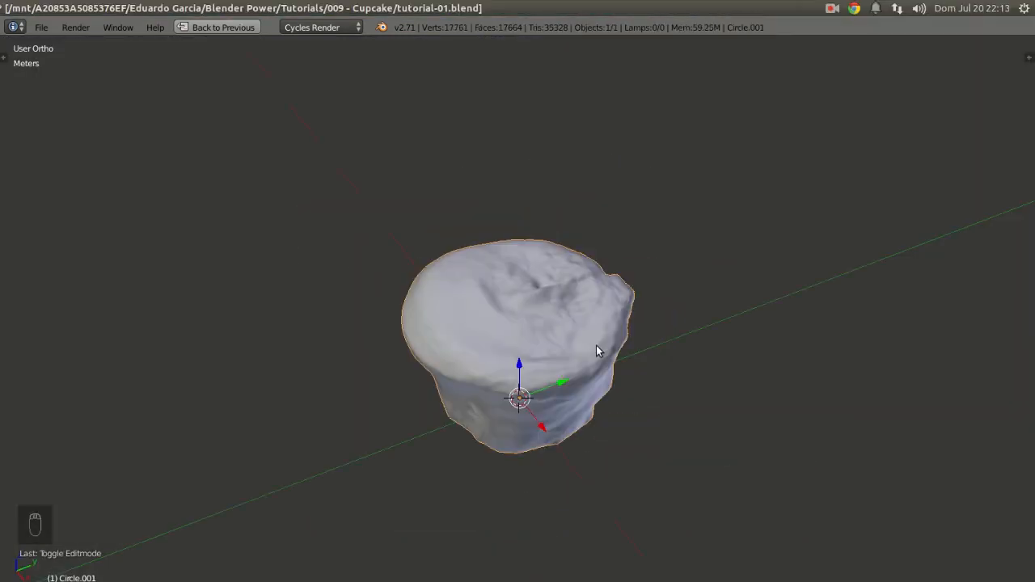
key(shift+space)
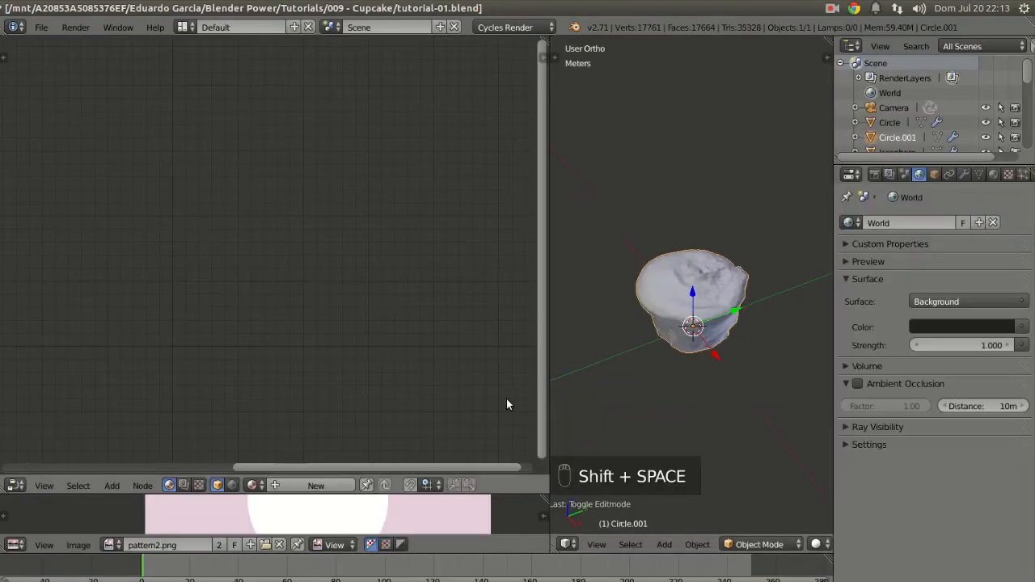
Create a new material for the cake body and name it bolinho
click(316, 486)
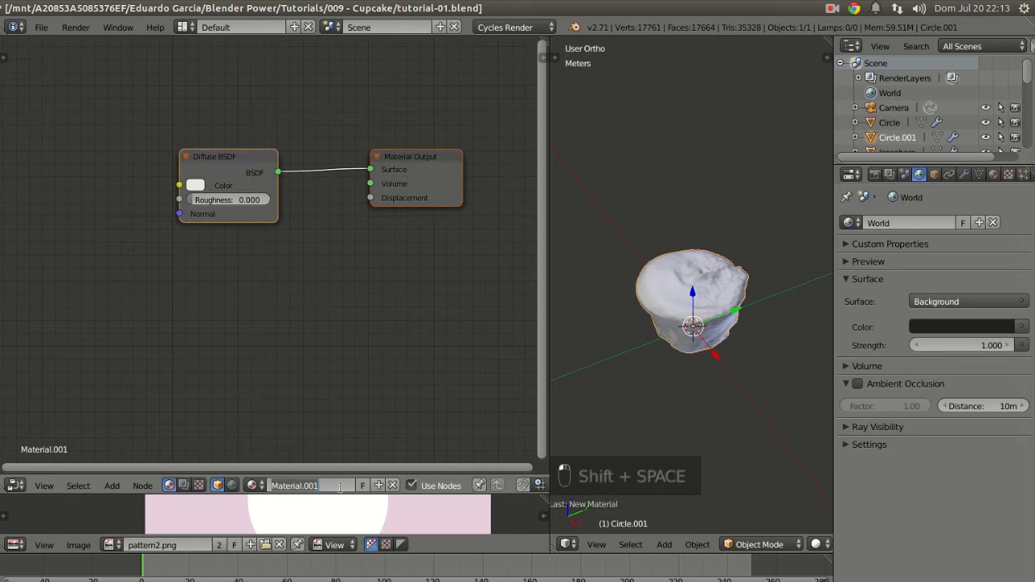
text(bolinho)
key(Return)
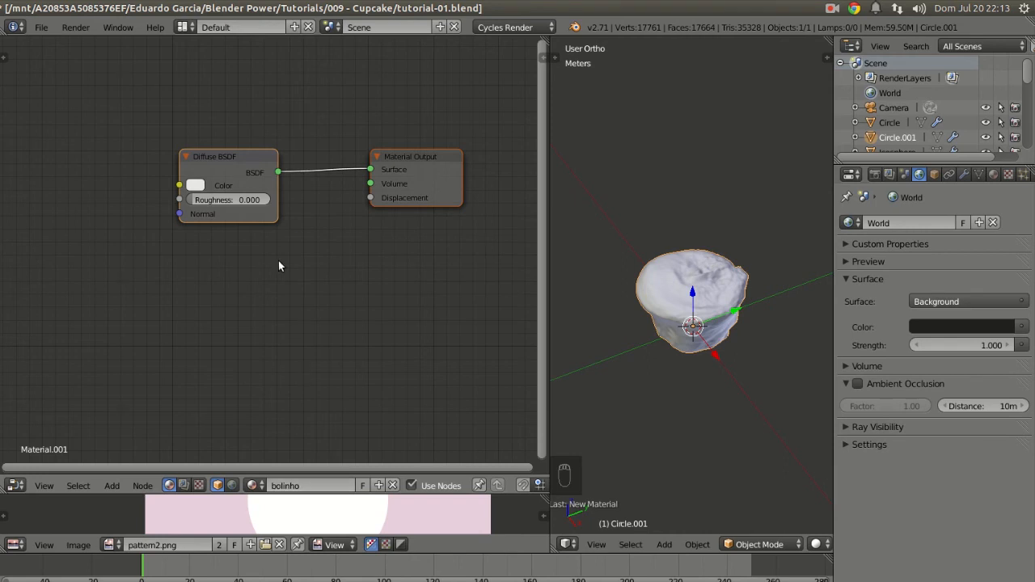
Shift the Diffuse BSDF aside and add a Subsurface Scattering shader below it
drag(234, 171, 195, 187)
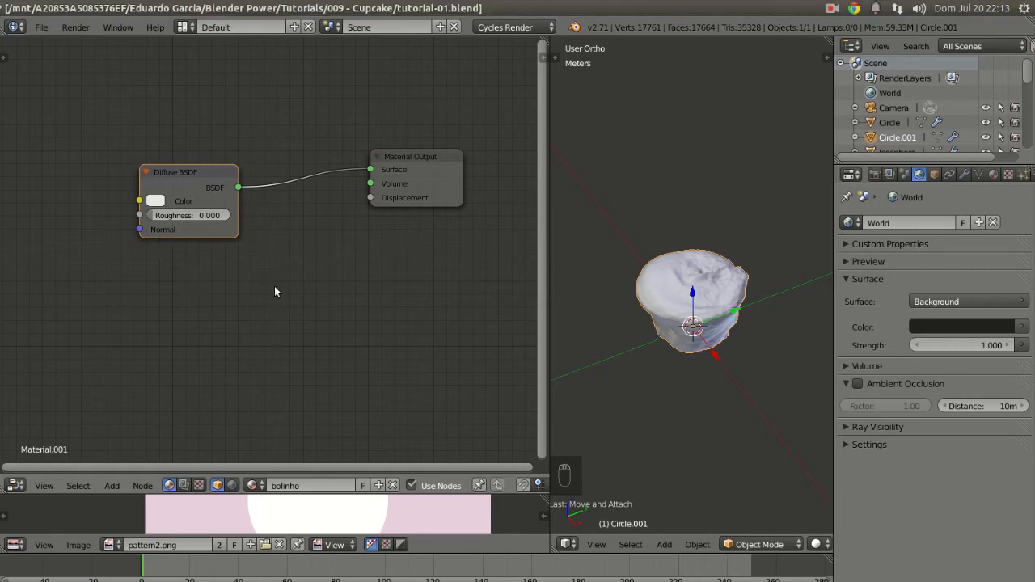
key(shift+a)
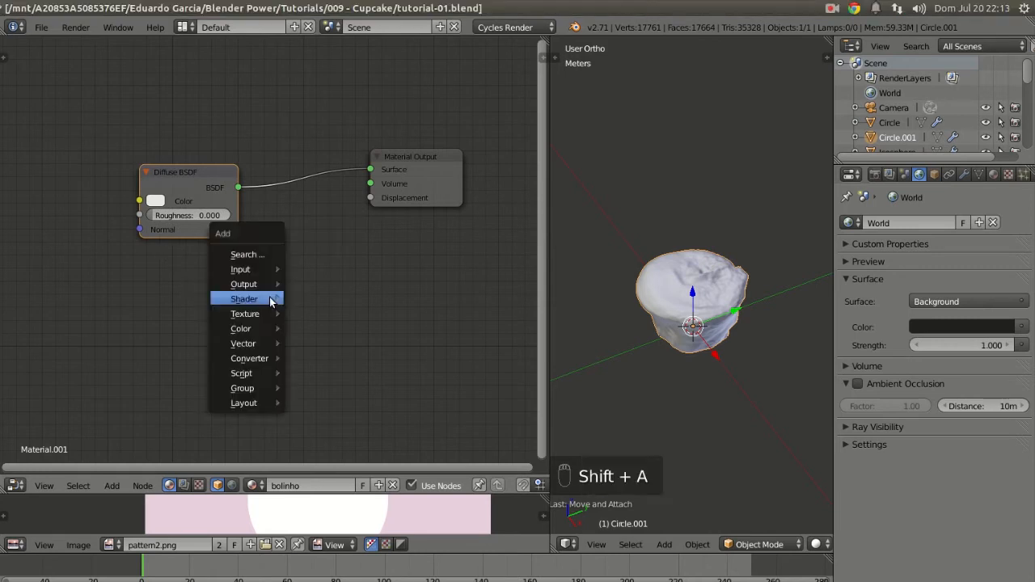
mouse_move(240, 303)
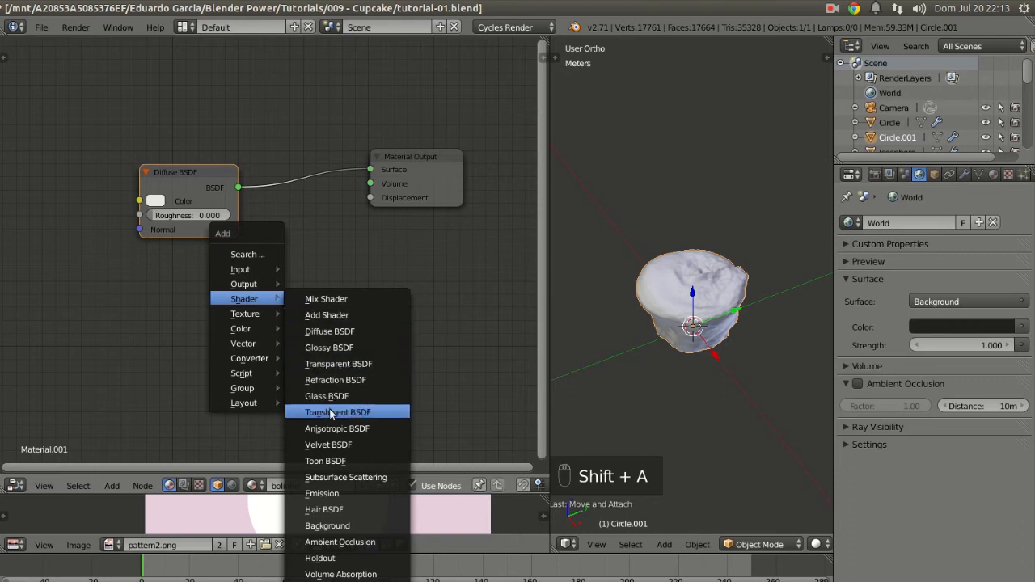
click(361, 475)
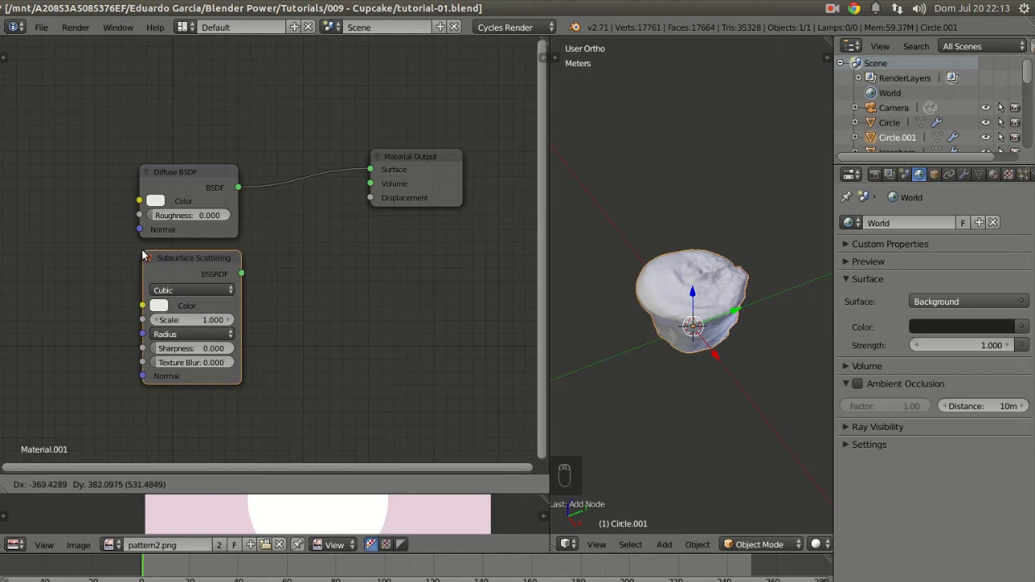
click(142, 250)
Delete the Diffuse BSDF, link Subsurface Scattering to the Material Output's Surface and reposition the node
click(182, 179)
key(x)
drag(222, 273, 370, 169)
right_click(412, 156)
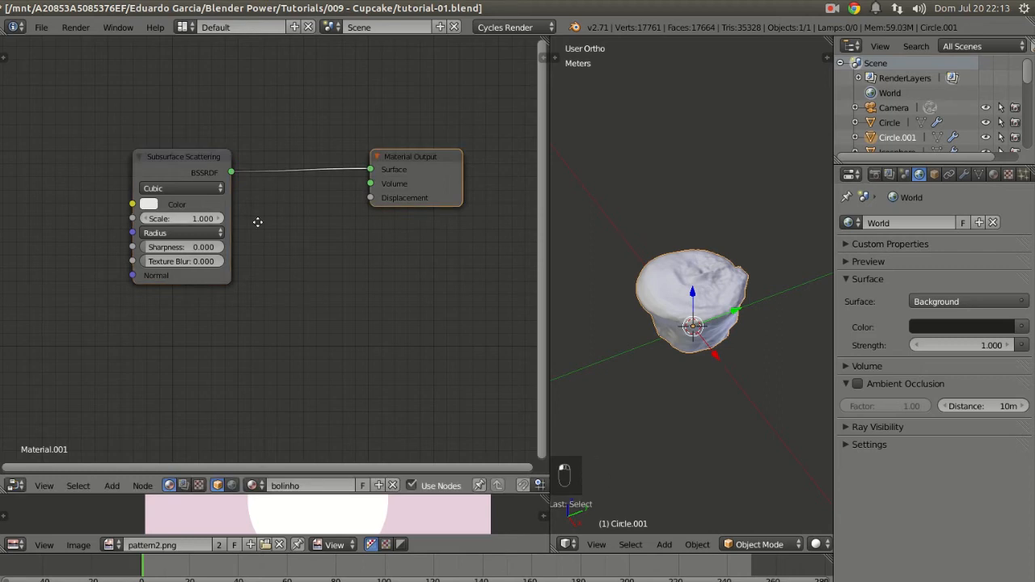
middle_drag(254, 222, 354, 232)
drag(330, 190, 350, 190)
middle_drag(405, 256, 337, 256)
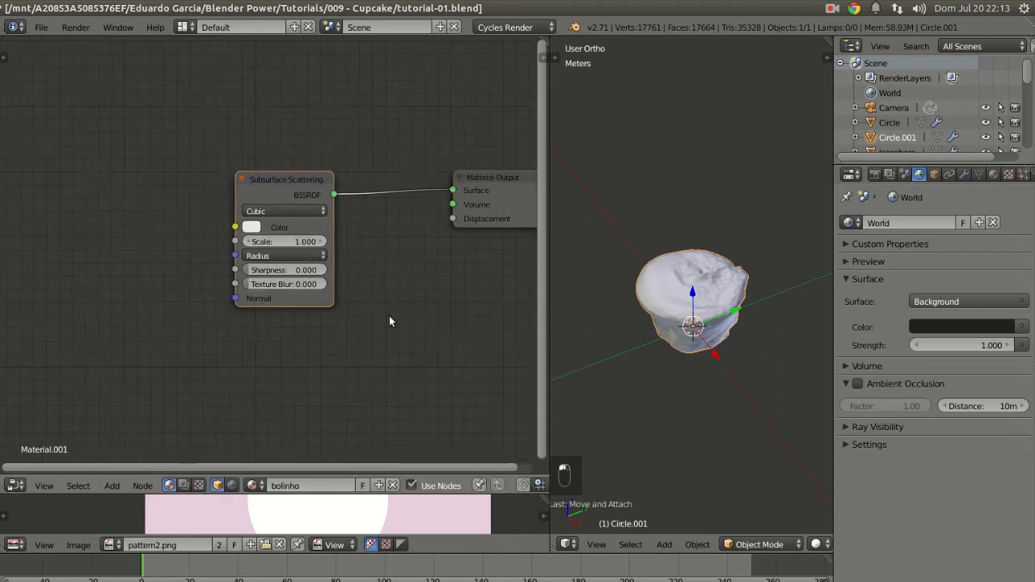
middle_drag(389, 316, 352, 306)
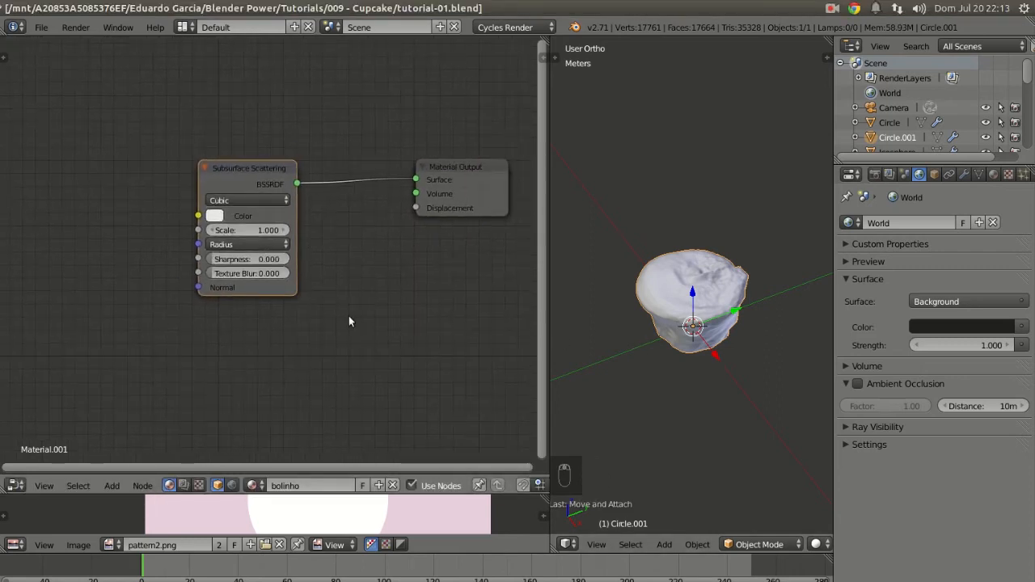
Add an Image Texture node beside the Subsurface Scattering node in the bolinho material
key(shift+a)
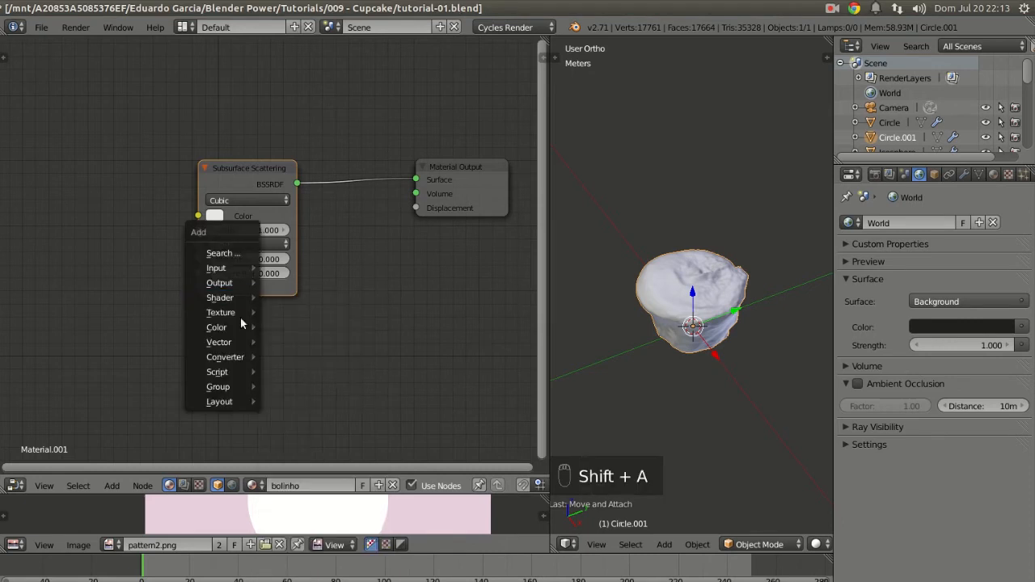
mouse_move(232, 312)
click(329, 317)
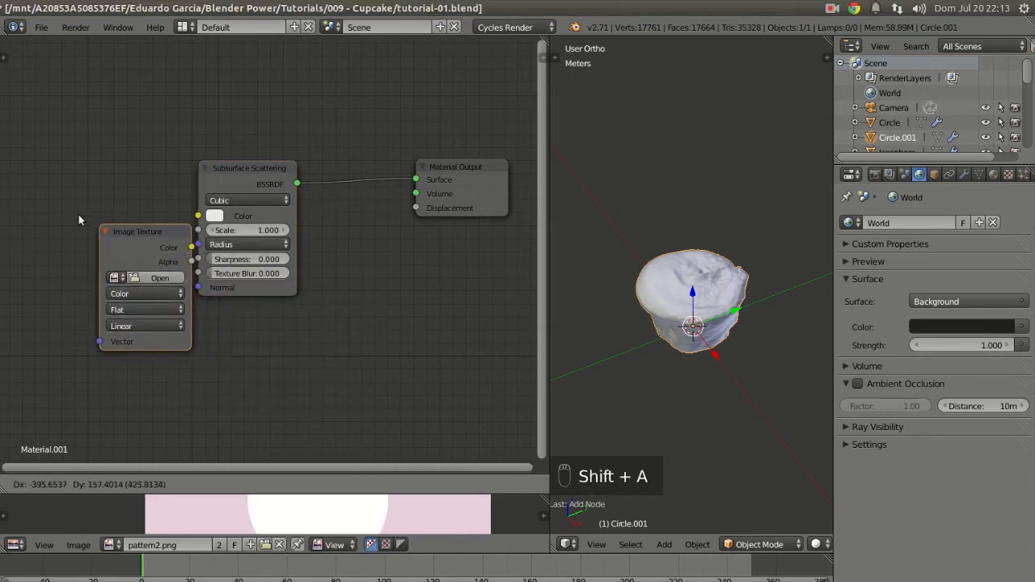
click(50, 184)
Load bolo_COLOR.png from the Textures folder into the Image Texture and link its Color to Subsurface Scattering's Color
click(111, 238)
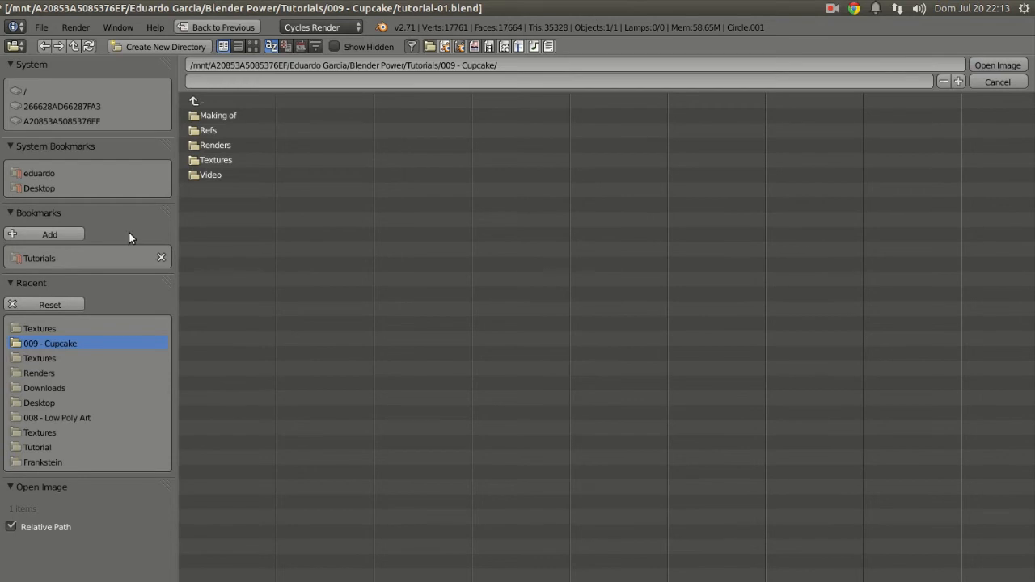
click(216, 159)
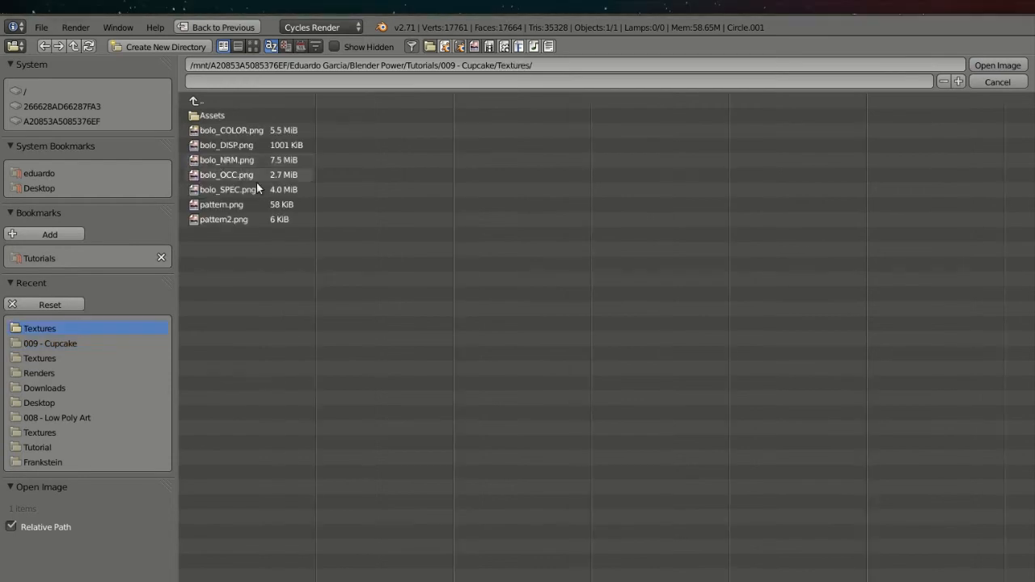
click(230, 132)
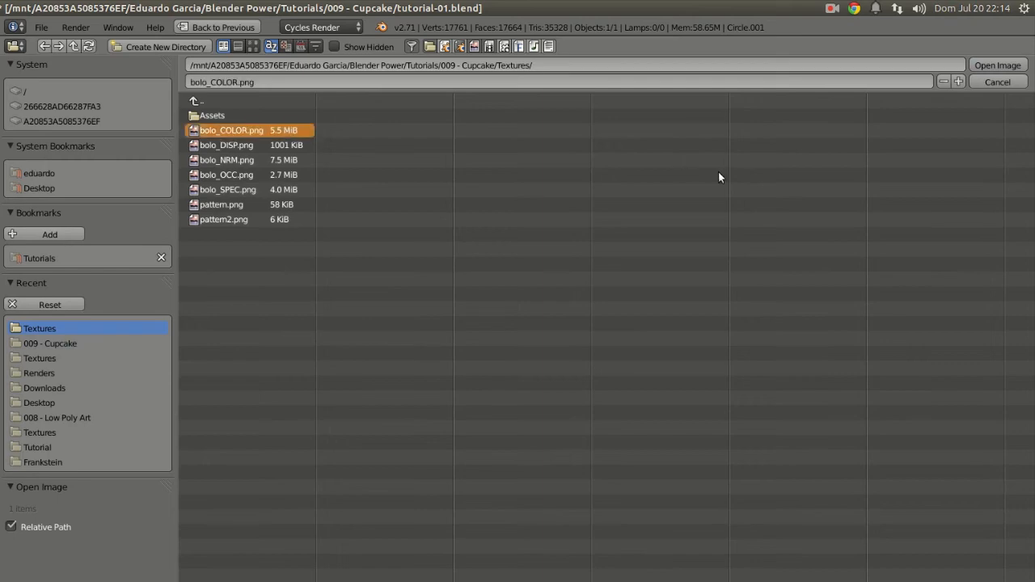
click(993, 66)
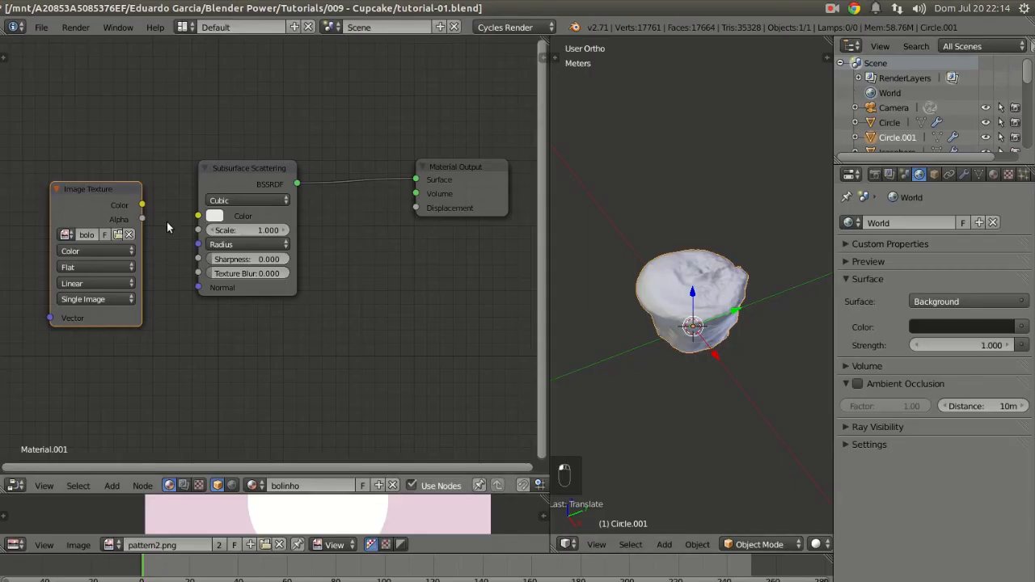
drag(142, 205, 199, 216)
drag(100, 205, 86, 172)
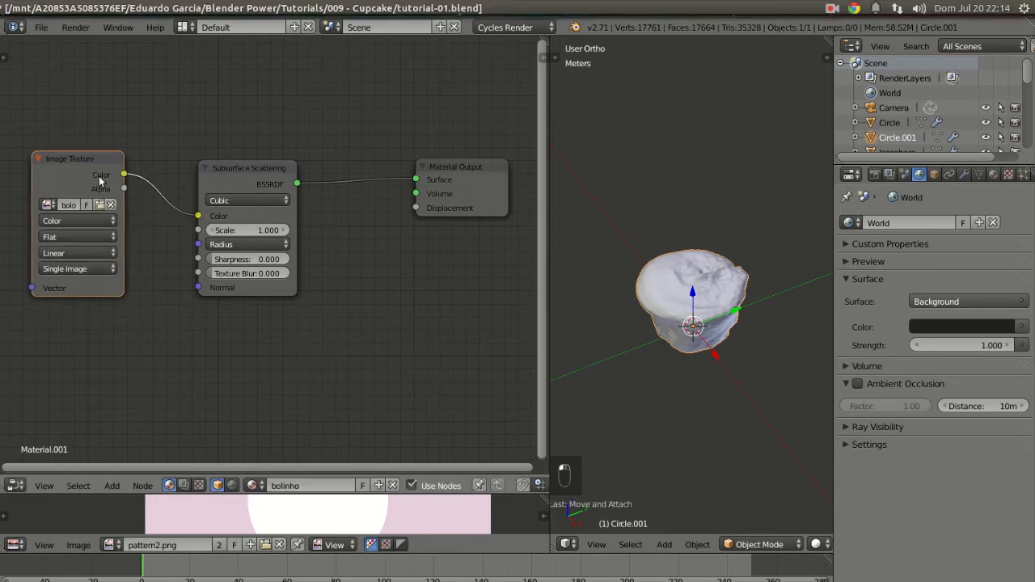
Add a Normal Map node below the Image Texture and link its Normal output to Subsurface Scattering's Normal input
middle_drag(105, 308, 183, 224)
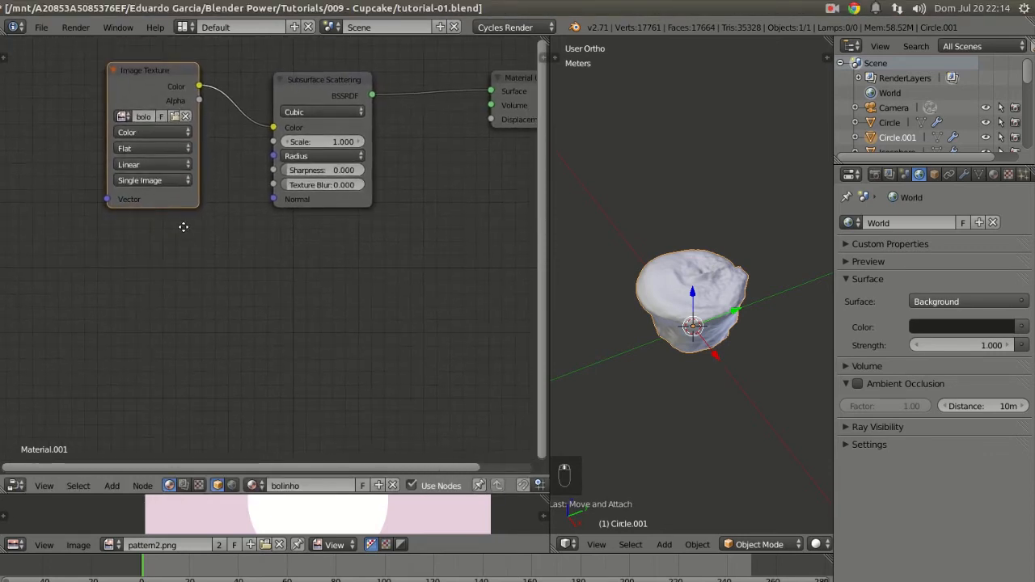
key(shift+a)
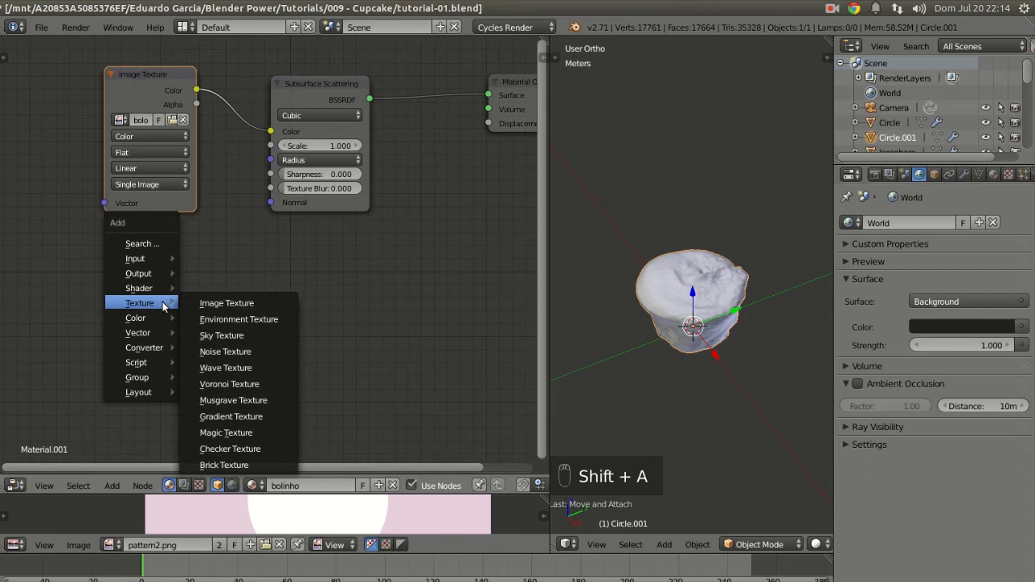
mouse_move(171, 335)
click(223, 364)
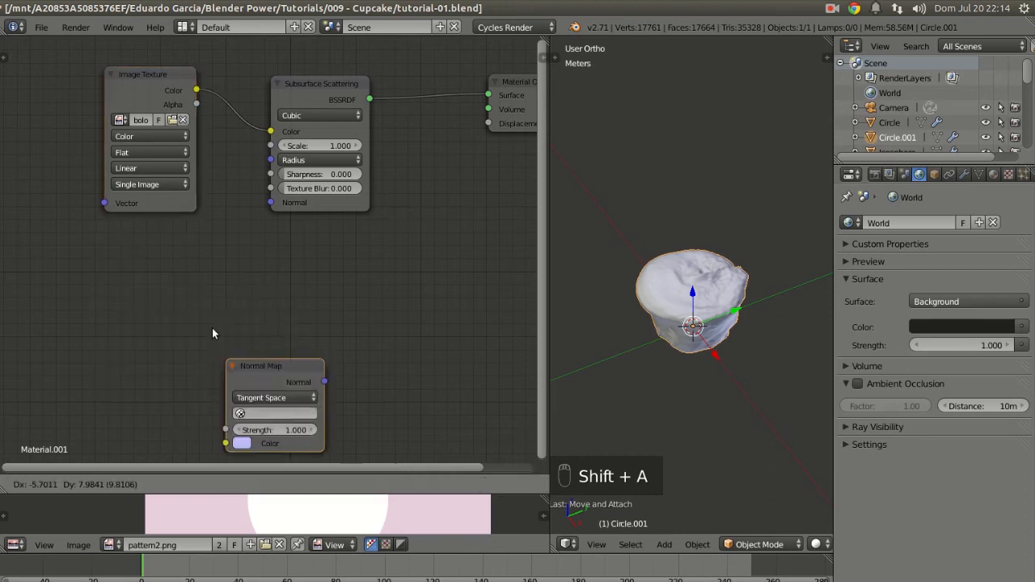
click(102, 245)
drag(200, 262, 272, 202)
click(332, 82)
Add a second Image Texture node and place it beside the Normal Map node
middle_drag(193, 308, 278, 307)
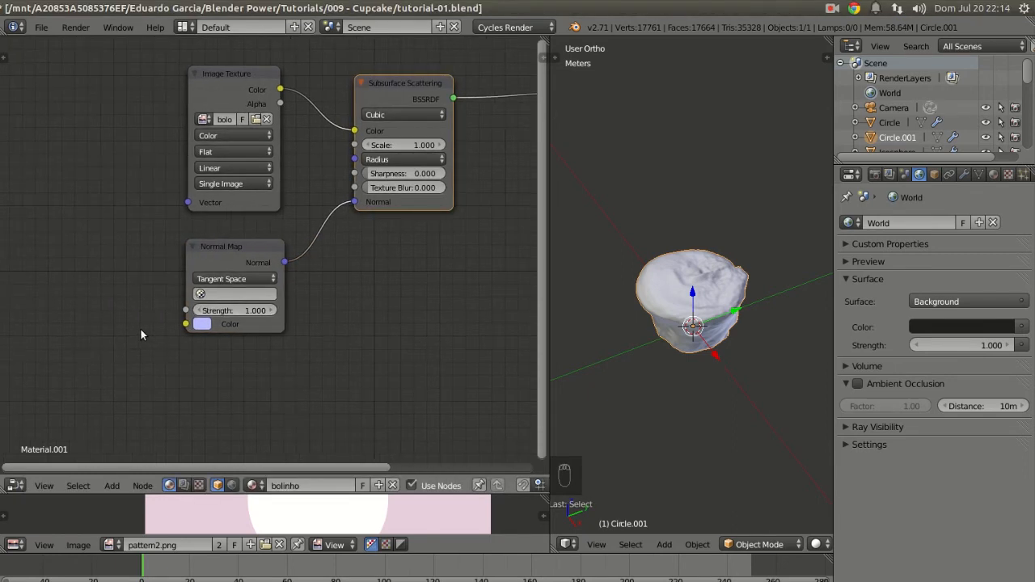
key(shift+a)
mouse_move(128, 309)
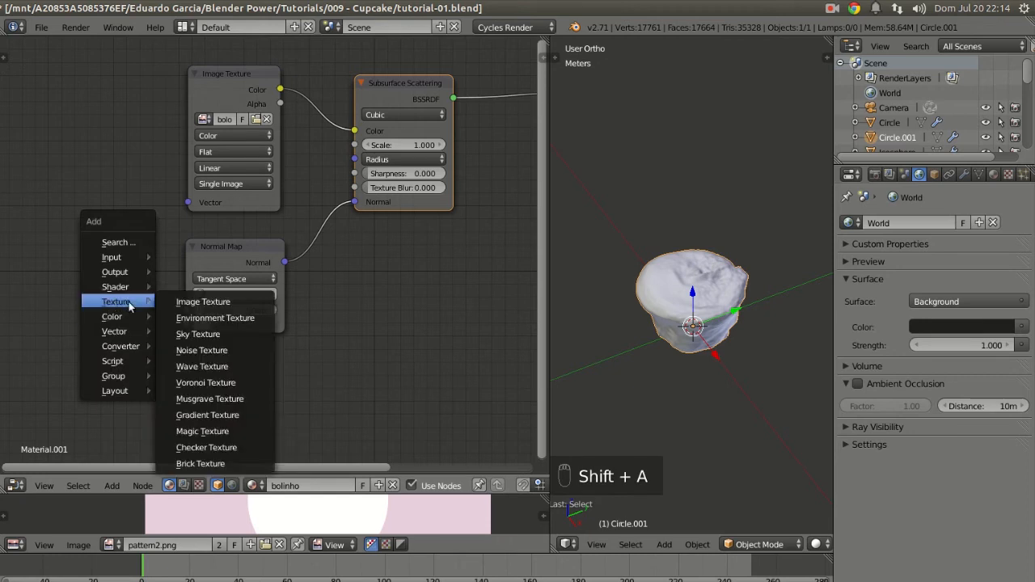
click(203, 302)
click(72, 233)
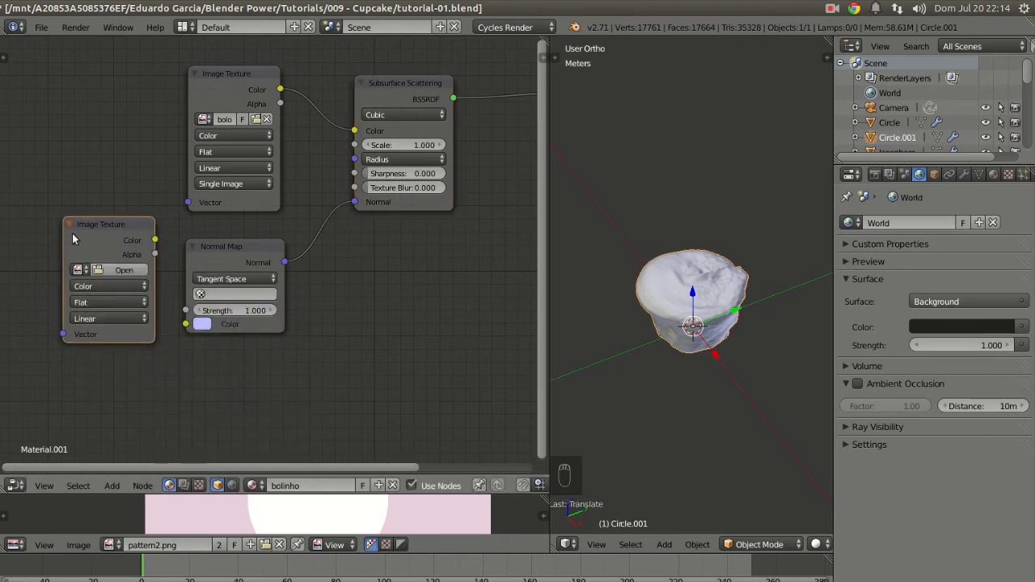
Load bolo_NRM.png from the Textures folder into the second Image Texture and link its Color to the Normal Map's Color
click(106, 269)
click(217, 159)
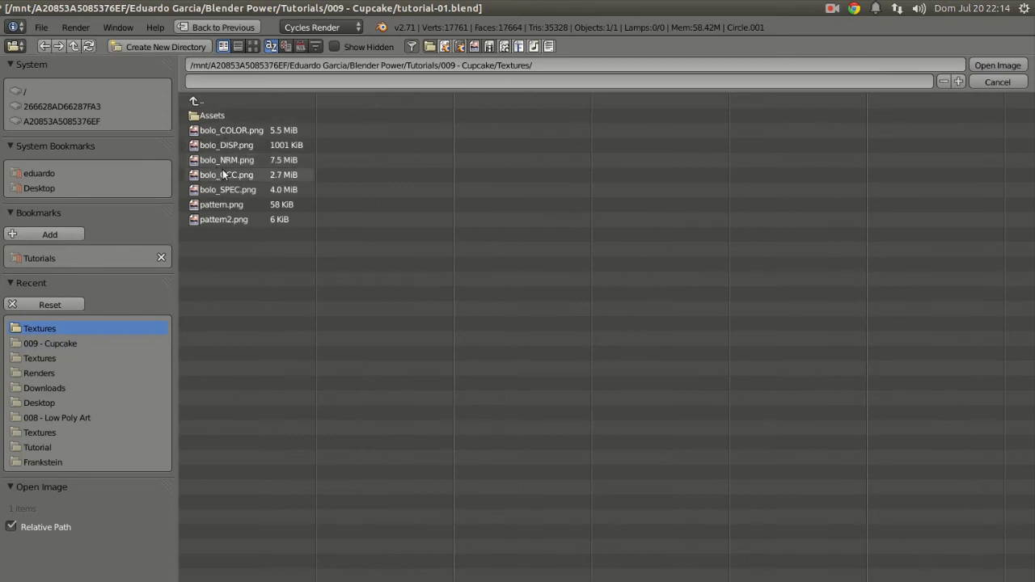
click(229, 159)
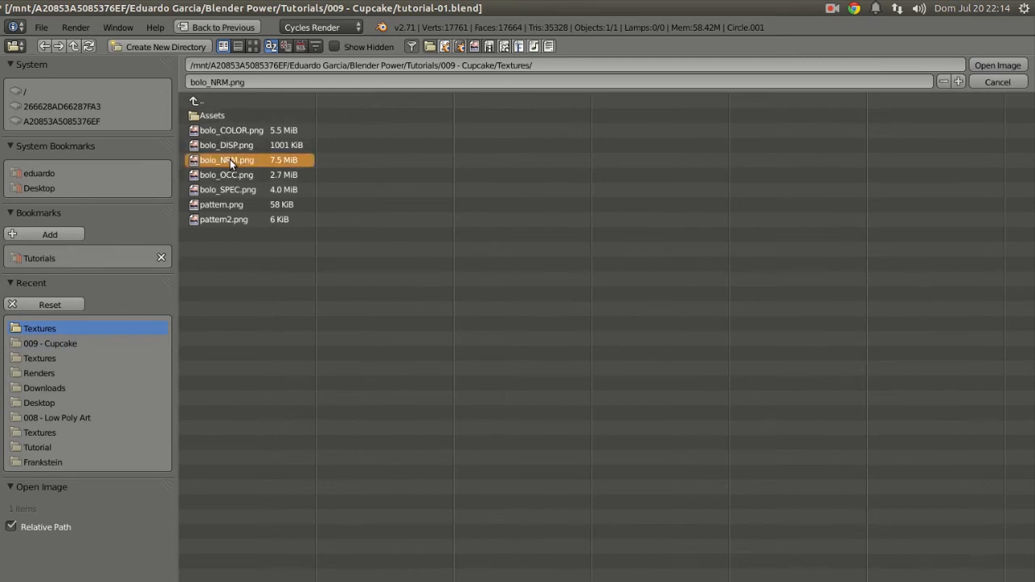
click(1002, 67)
drag(155, 240, 185, 324)
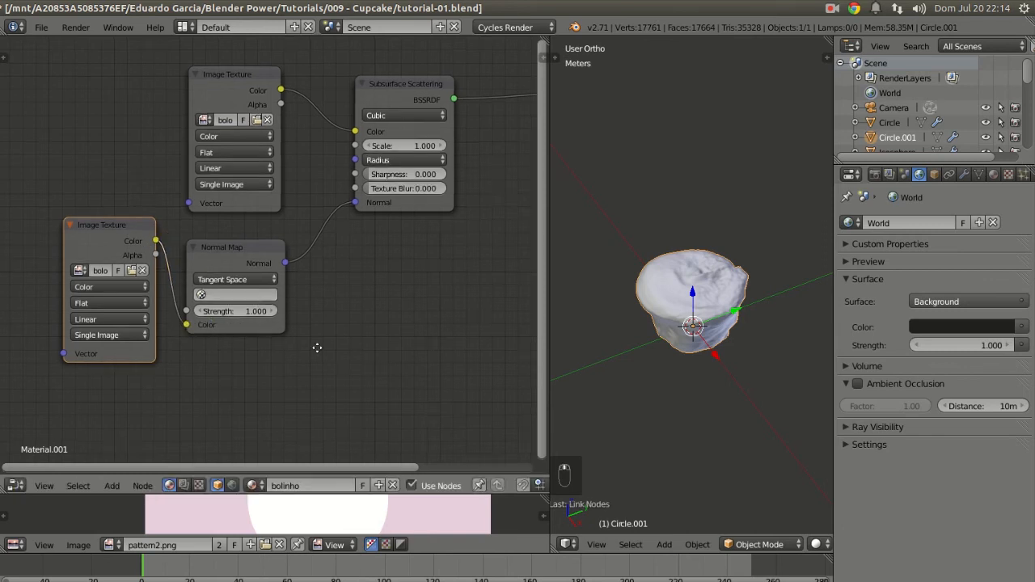
Move one of the lamps from the first layer to the cake body's layer and display the cake body's layer
scroll(312, 356, down, 2)
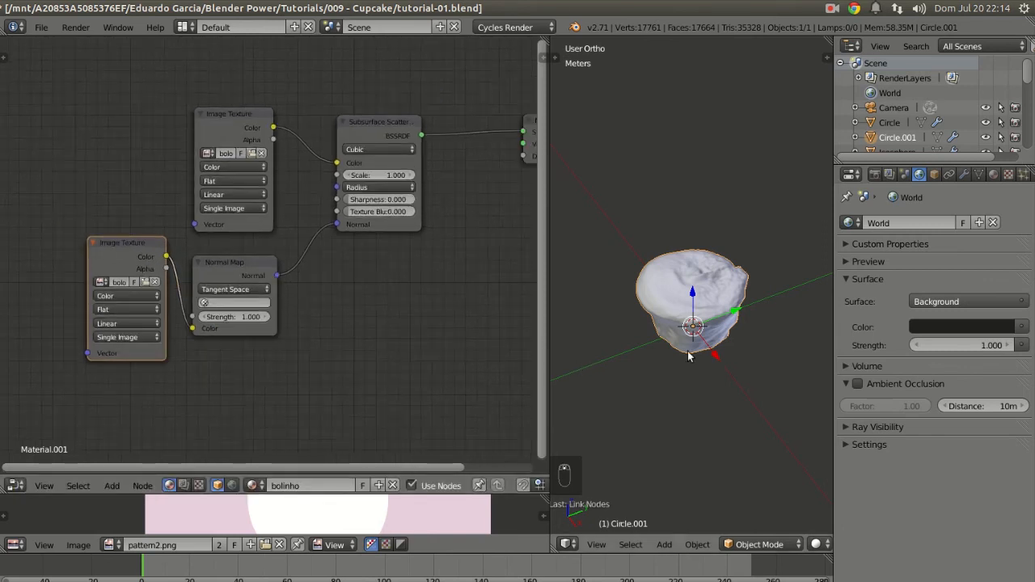
scroll(696, 380, down, 5)
scroll(799, 548, down, 5)
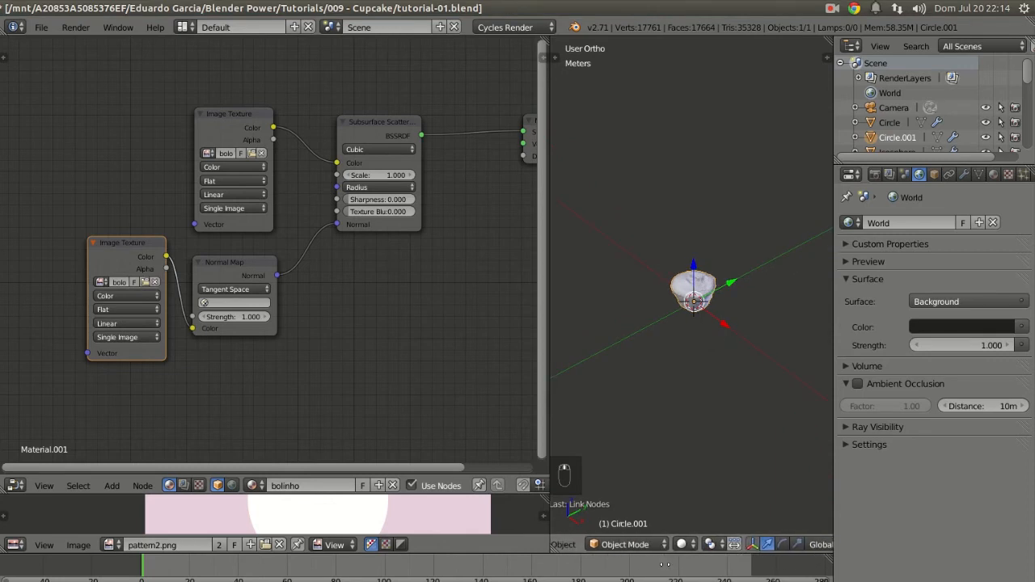
scroll(728, 544, down, 4)
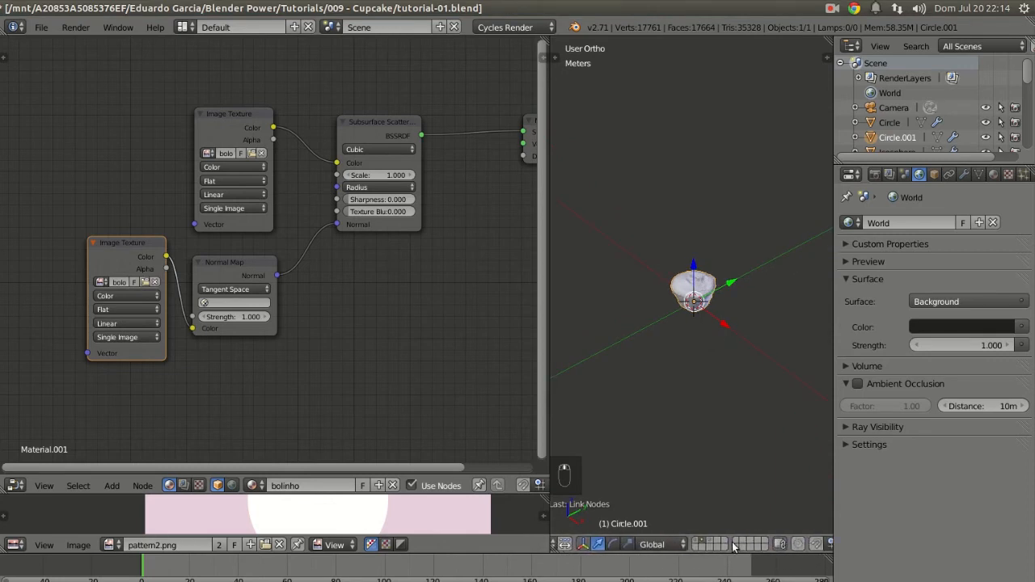
click(700, 540)
scroll(681, 360, down, 2)
scroll(726, 171, down, 4)
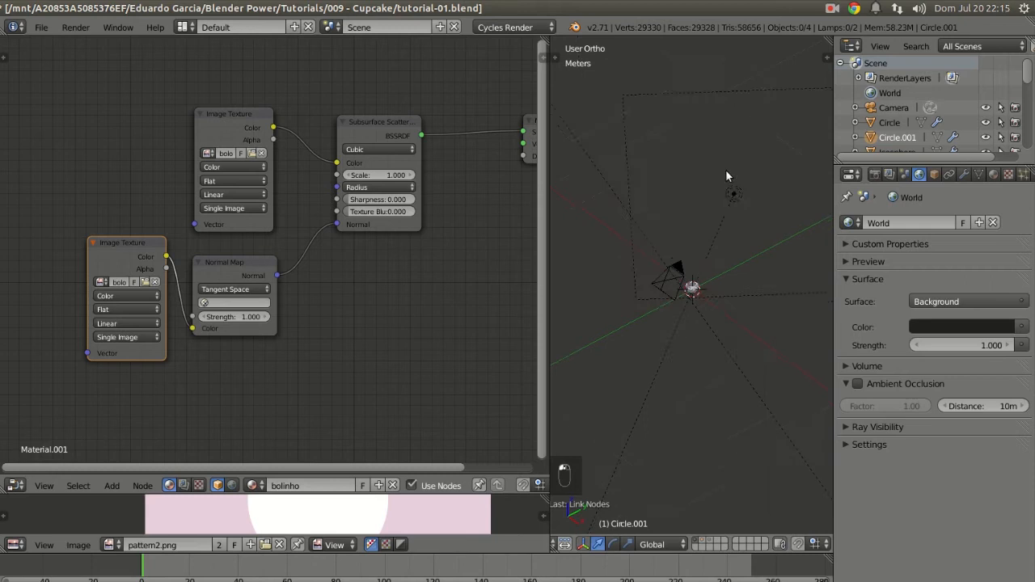
right_click(721, 224)
middle_drag(680, 271, 726, 273)
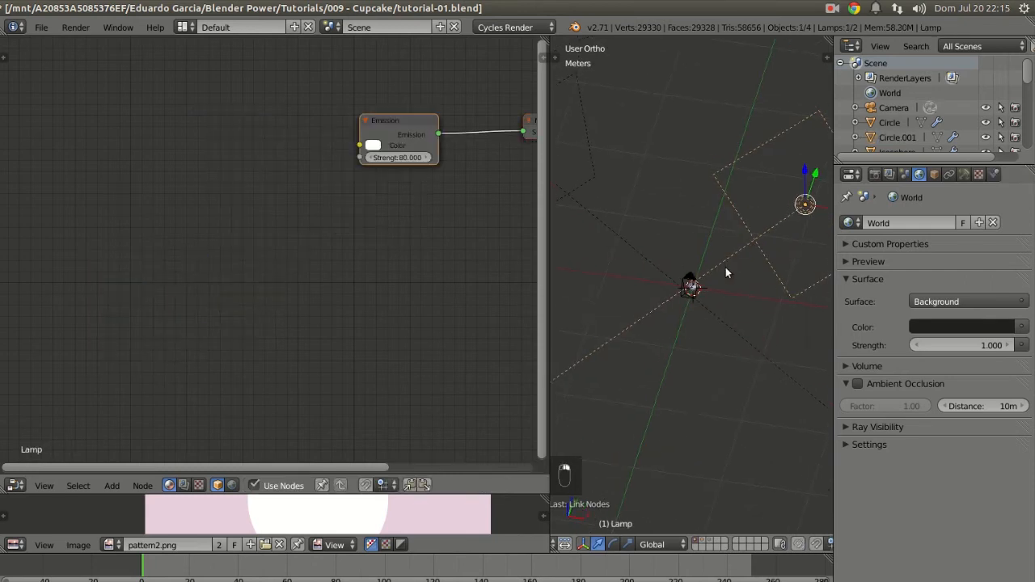
key(m)
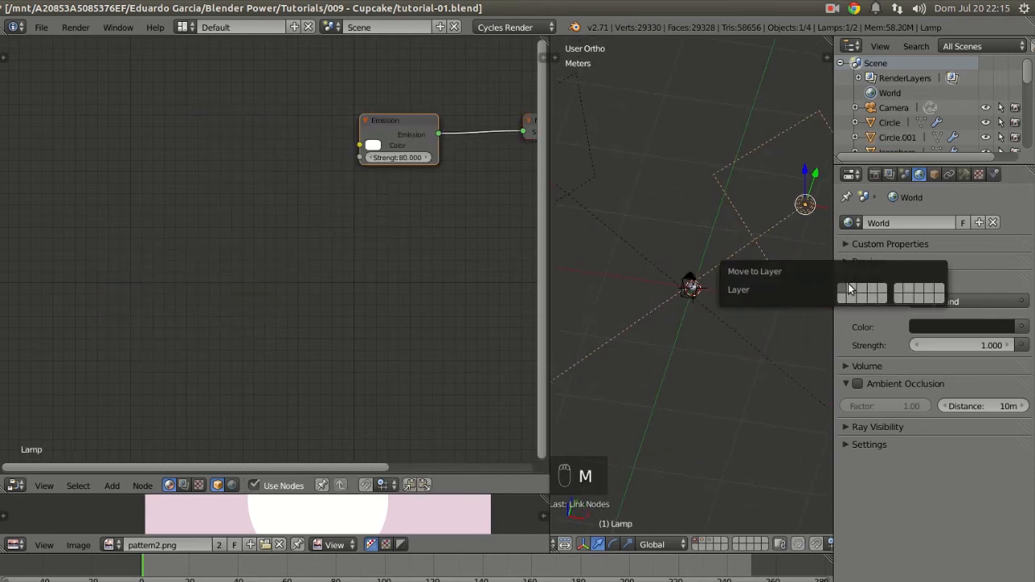
click(852, 291)
click(702, 545)
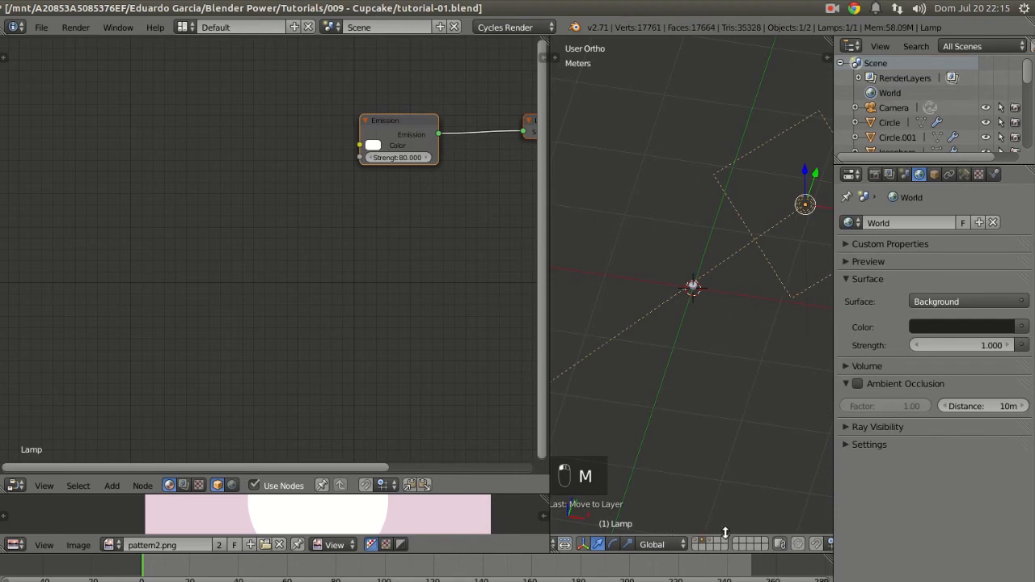
Look through the camera and draw a render border around the whole cake body
middle_drag(763, 545, 724, 550)
scroll(692, 368, up, 11)
key(KP_0)
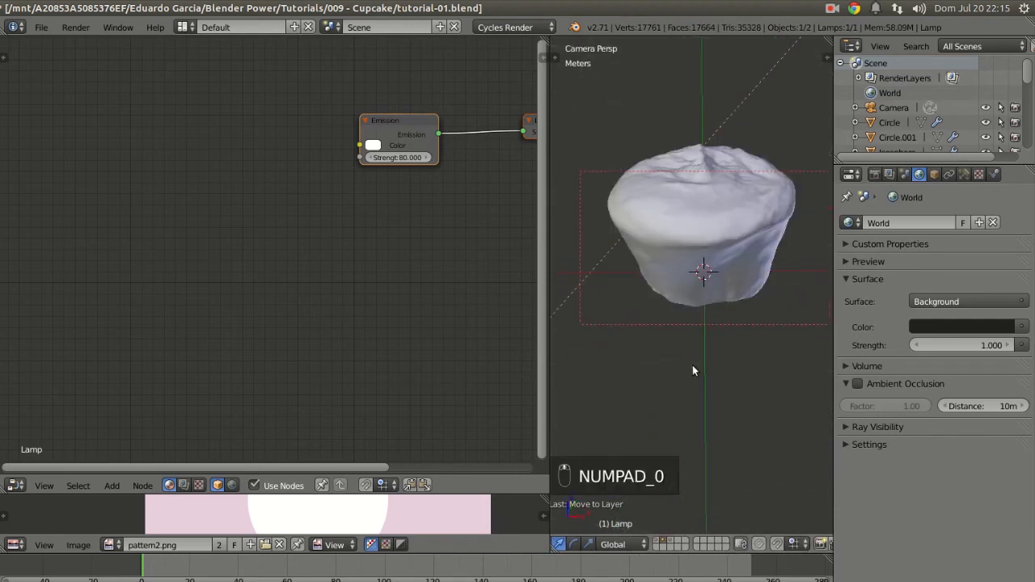
scroll(689, 368, down, 3)
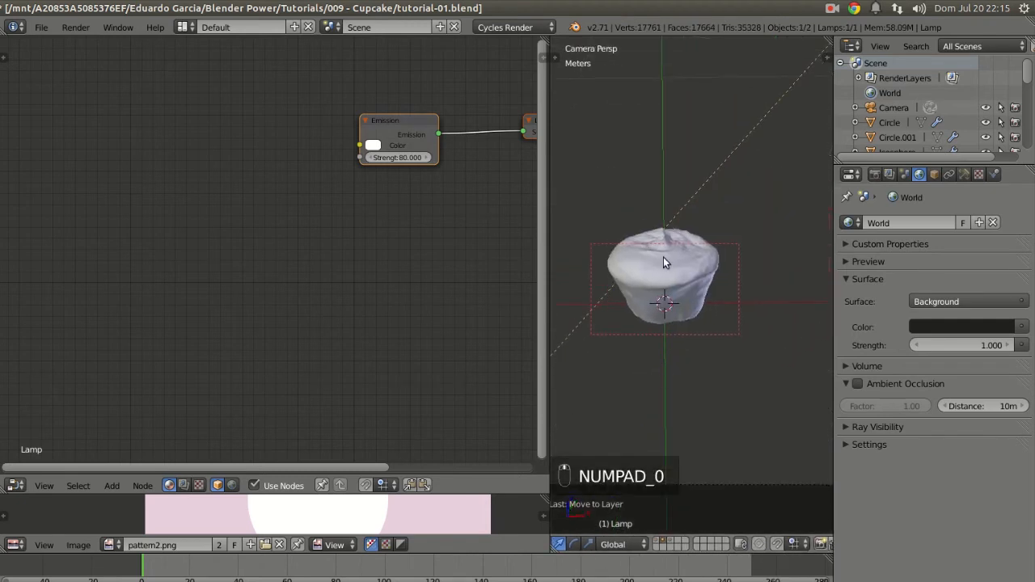
key(ctrl+b)
drag(591, 197, 743, 348)
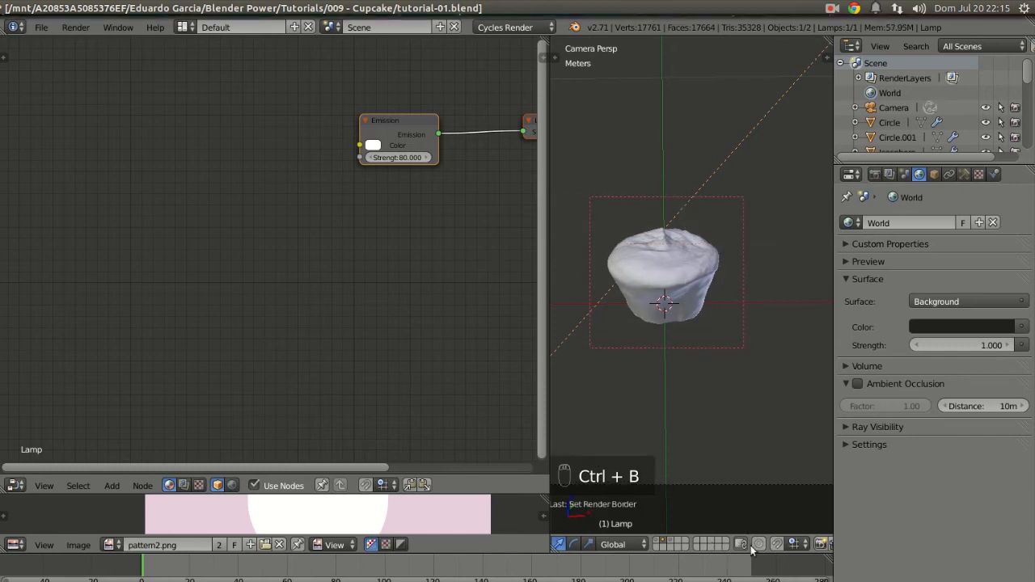
Switch the 3D view to Rendered shading and select the cake body to show its bolinho material nodes
middle_drag(597, 549, 862, 559)
click(697, 544)
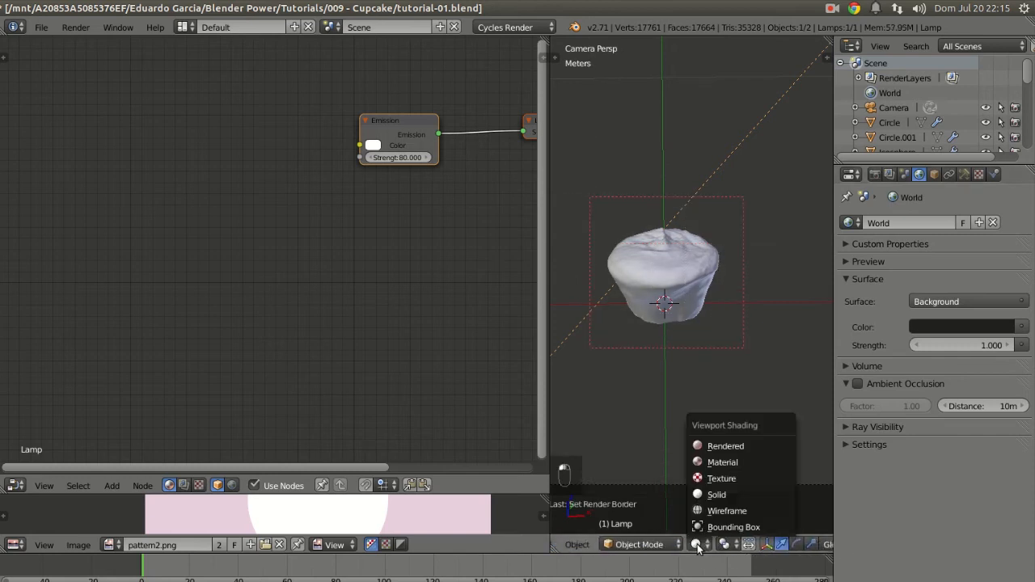
key(Return)
right_click(675, 274)
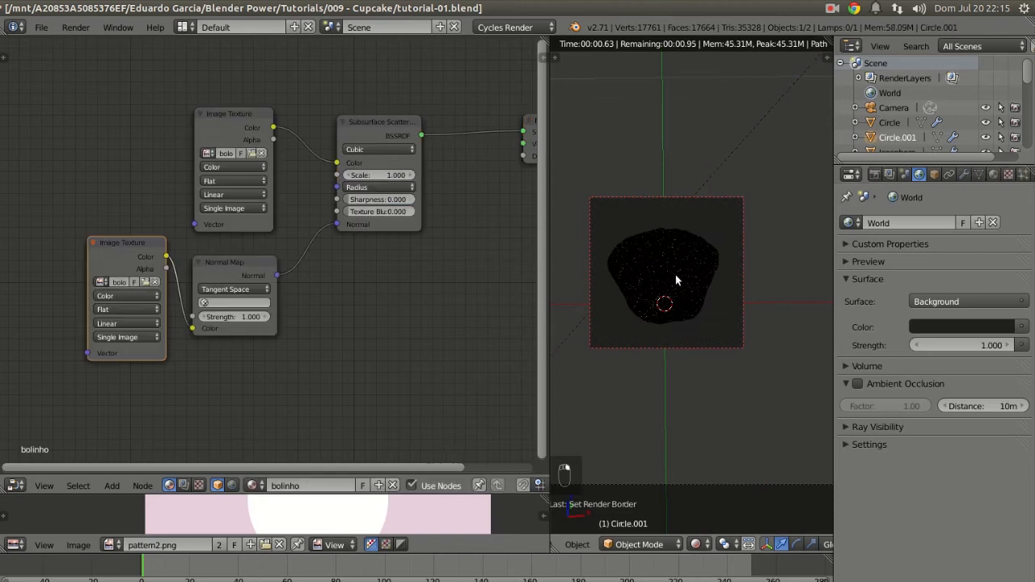
scroll(647, 302, up, 4)
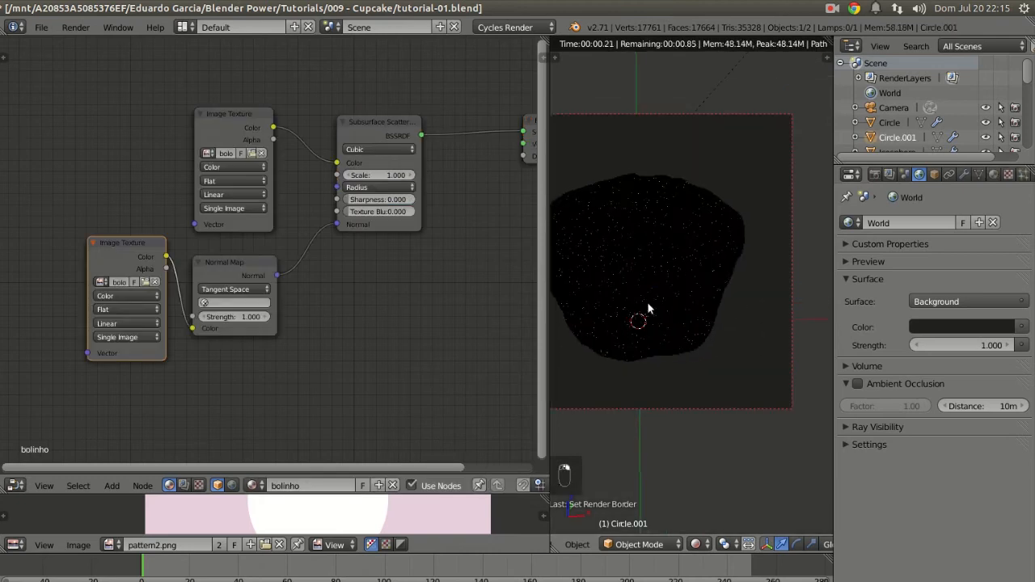
shift+middle_drag(647, 302, 724, 304)
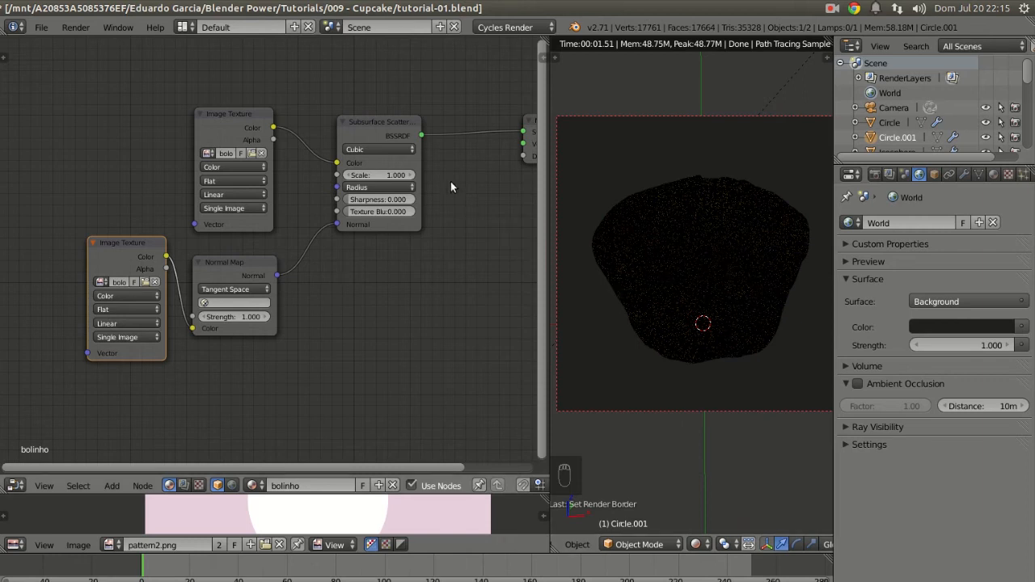
Set the Subsurface Scattering node's Scale to 0.04
scroll(380, 215, up, 4)
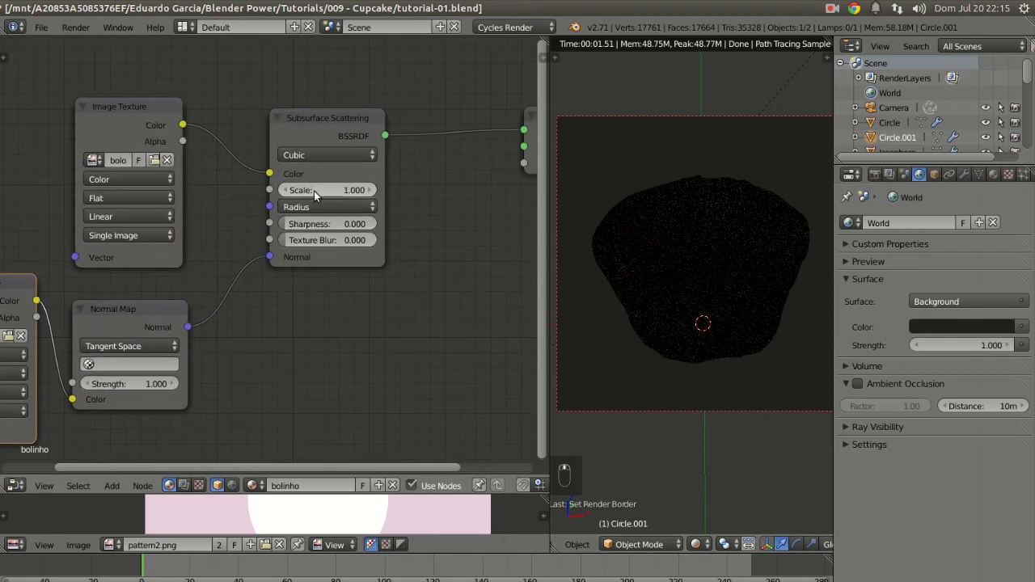
scroll(316, 202, up, 3)
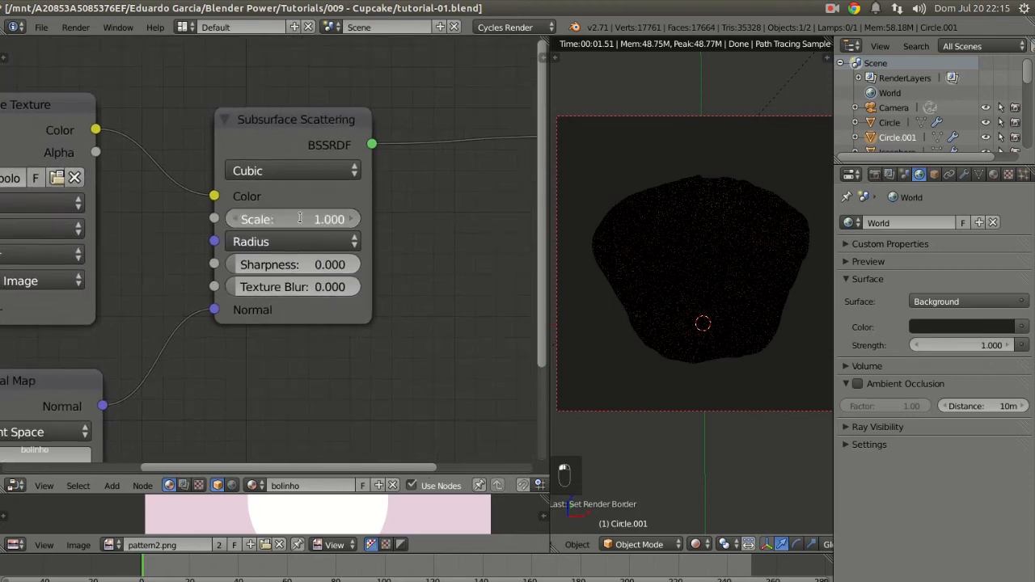
click(301, 218)
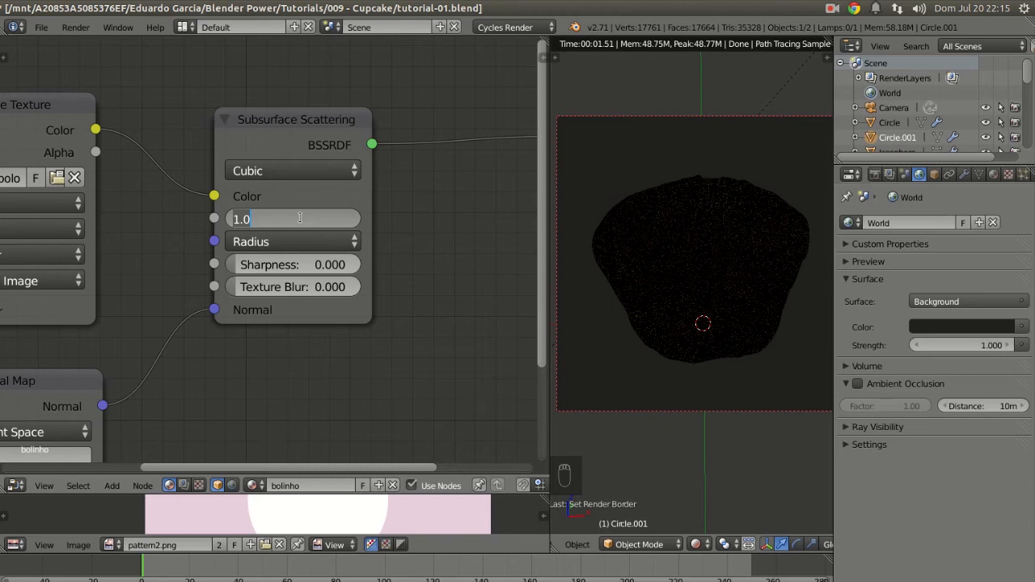
text(0.04)
key(Return)
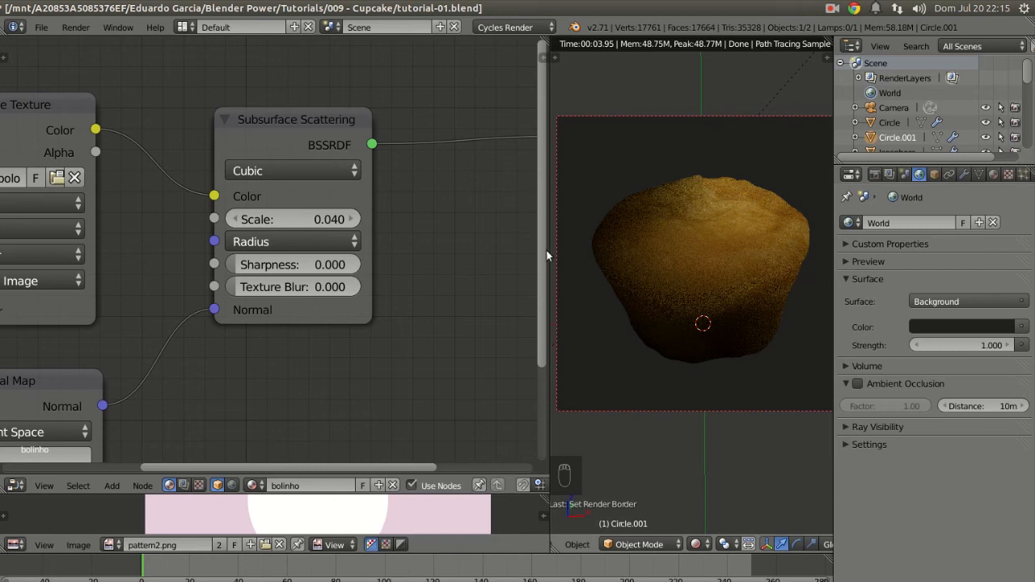
Set the Subsurface Scattering node's Scale to 0.003
click(321, 219)
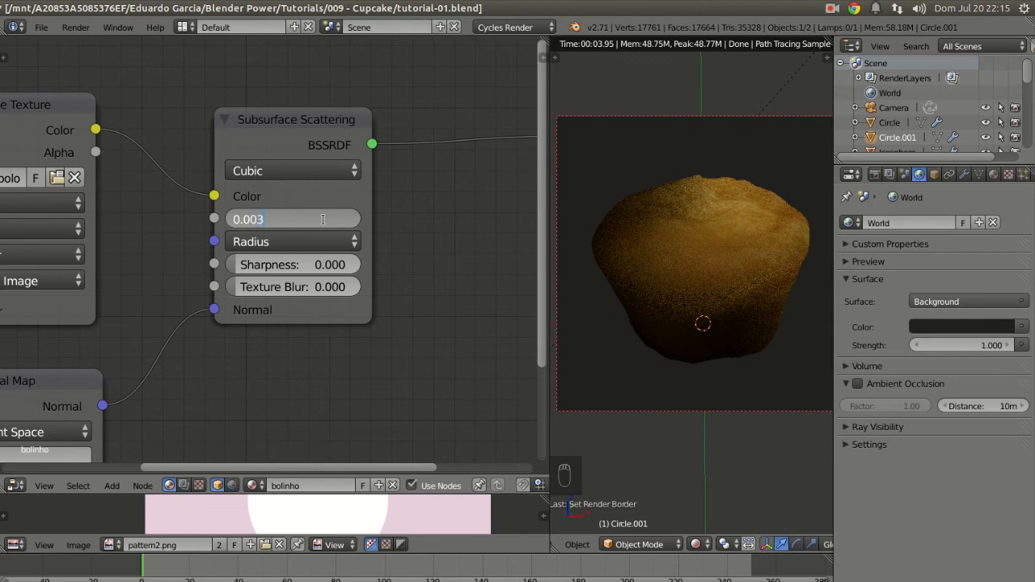
key(Return)
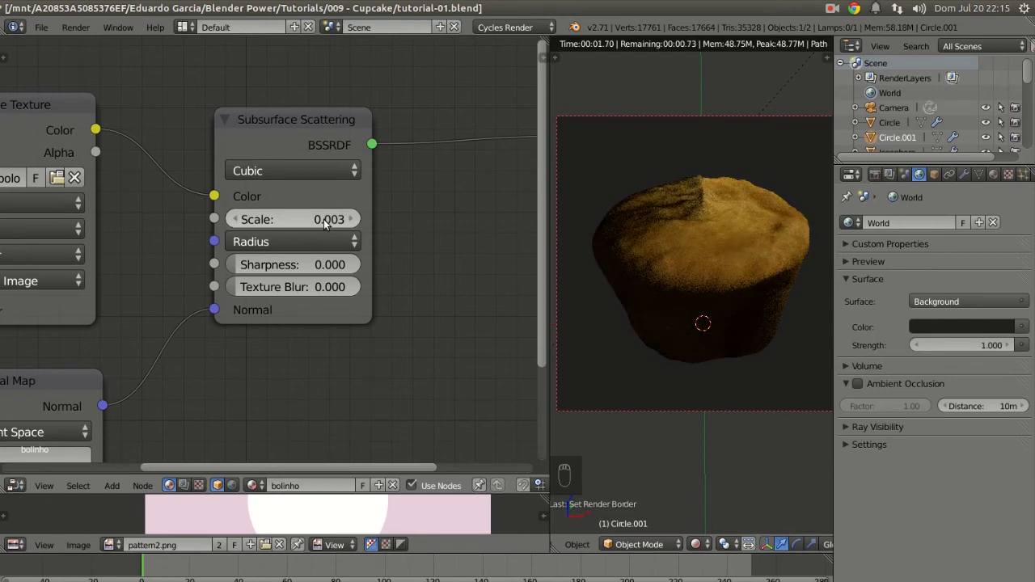
scroll(721, 242, up, 3)
scroll(722, 255, down, 3)
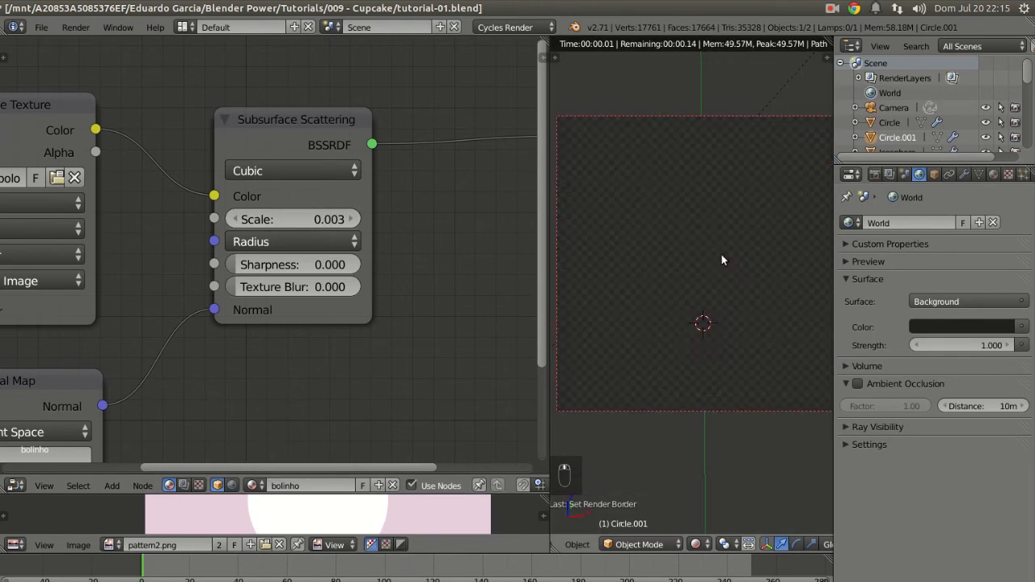
Shift the Material Output node aside and add a Noise Texture node below the Subsurface Scattering node
scroll(348, 284, down, 3)
middle_drag(380, 271, 321, 260)
scroll(377, 256, down, 3)
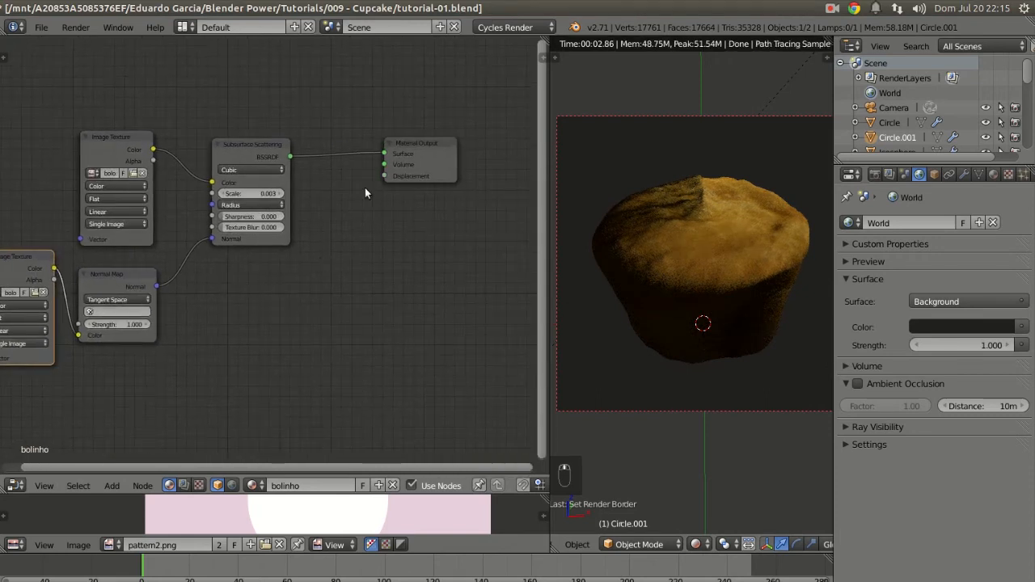
drag(424, 156, 448, 167)
key(shift+a)
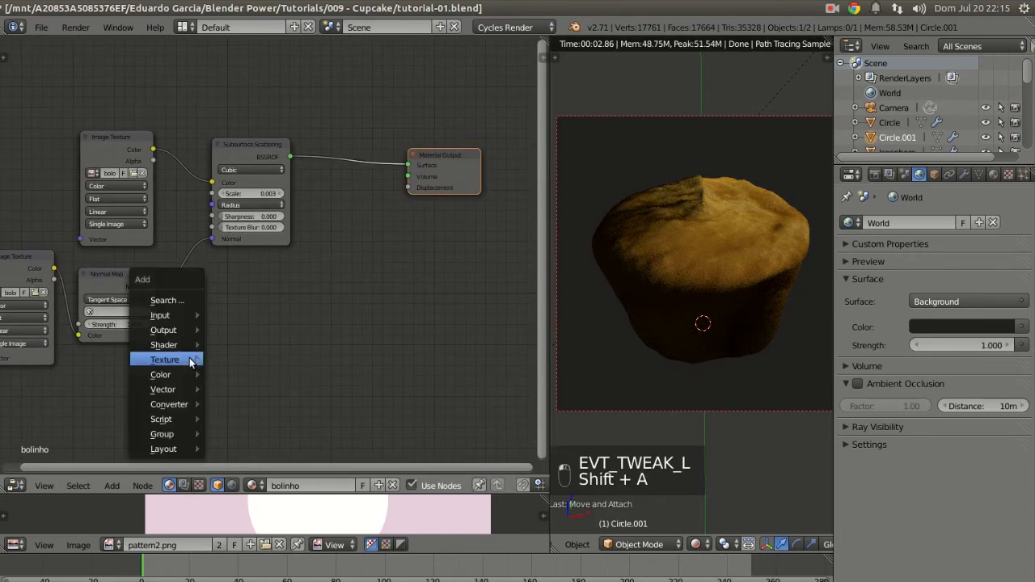
mouse_move(182, 361)
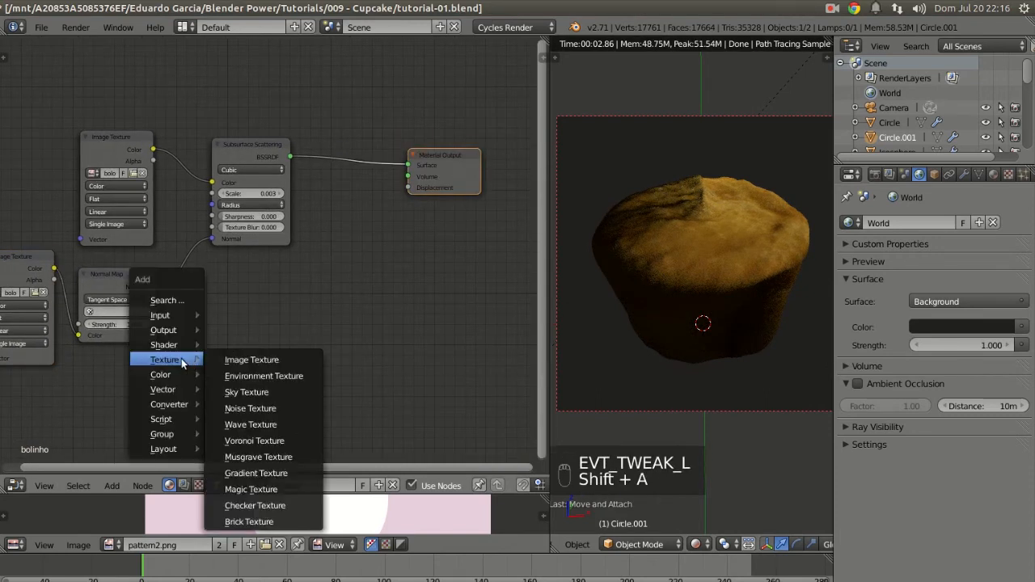
click(269, 408)
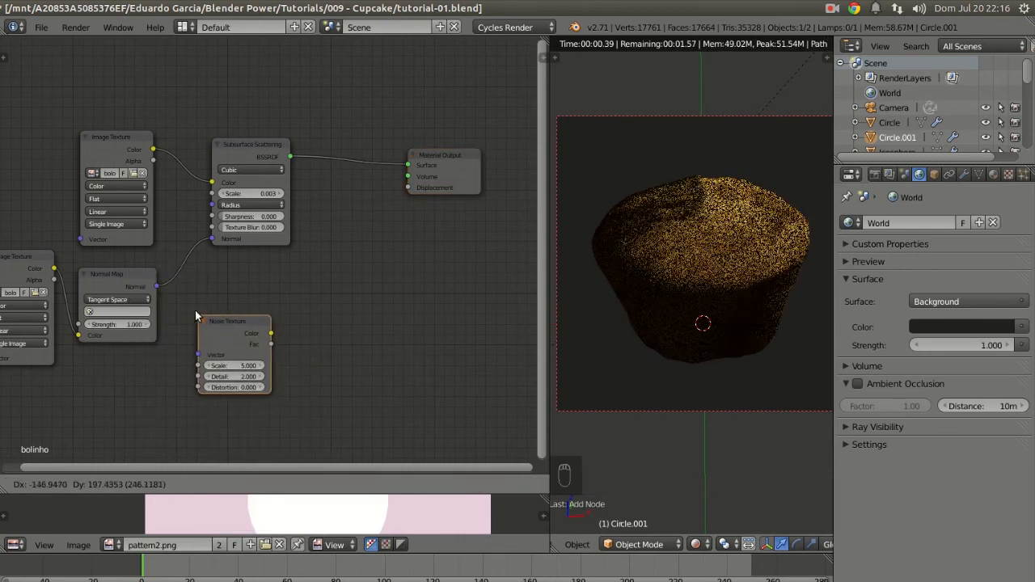
click(263, 329)
Make more room beside the Material Output node and connect the Noise Texture's Color to its Displacement input
middle_drag(263, 329, 183, 353)
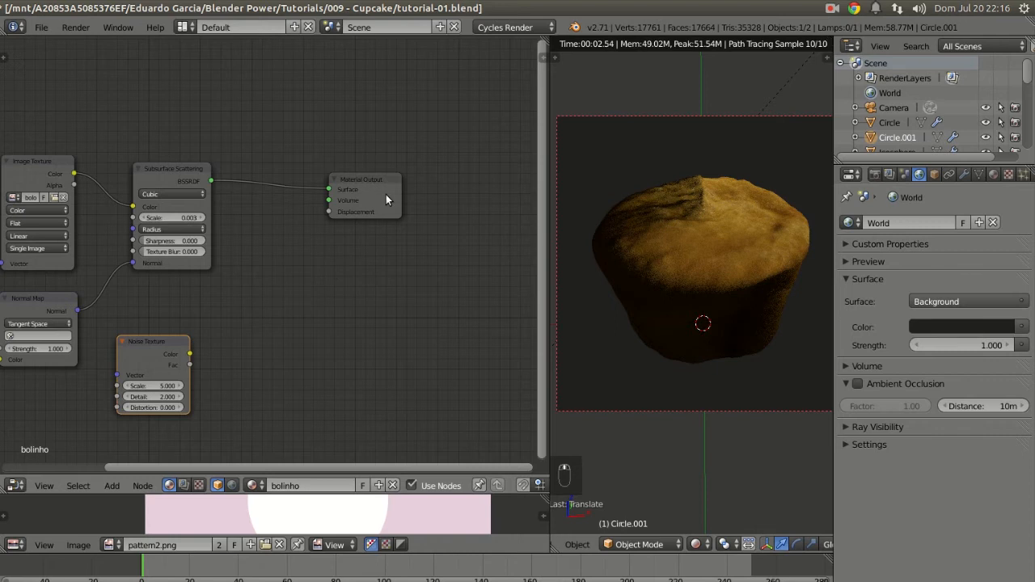
drag(386, 194, 412, 208)
drag(190, 353, 212, 343)
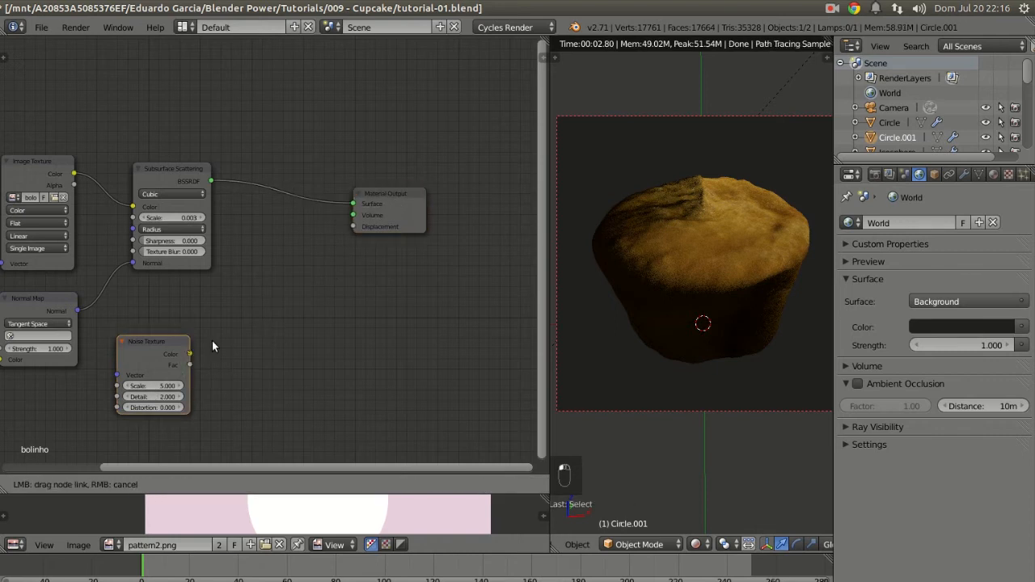
drag(237, 307, 350, 227)
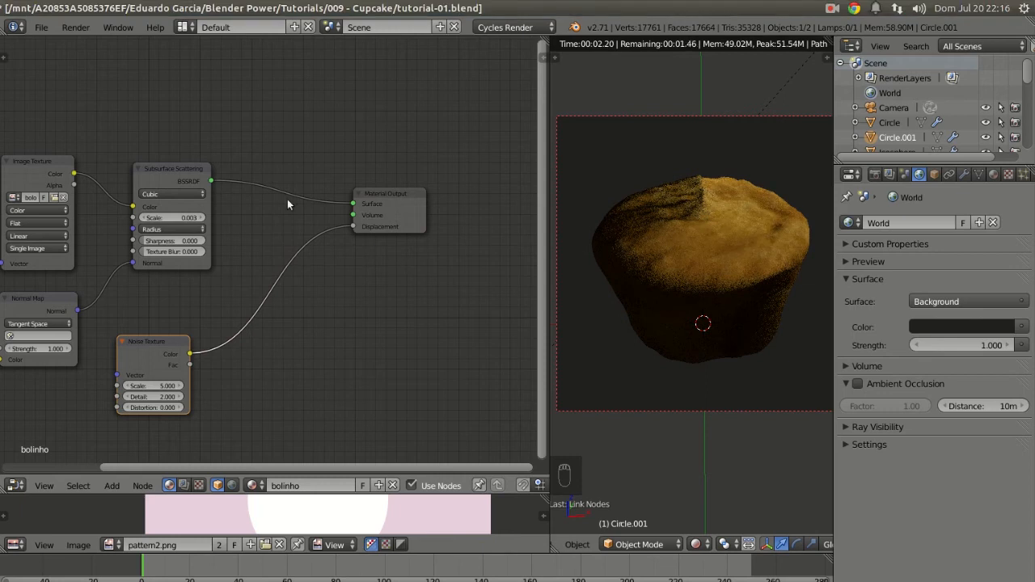
Cut the Subsurface Scattering link and connect a new Diffuse BSDF node to the Material Output's Surface input
ctrl+right_drag(289, 166, 253, 229)
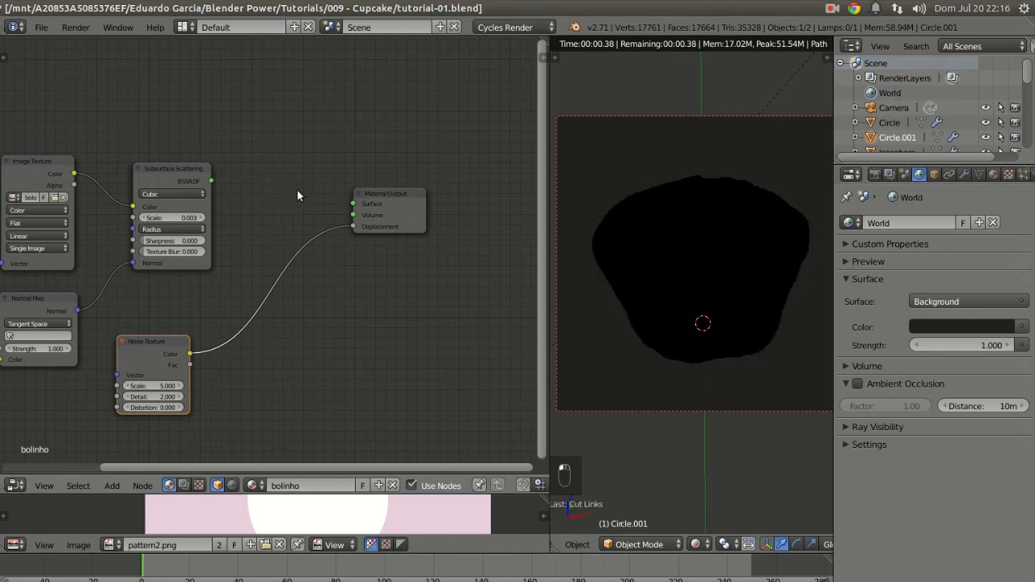
key(shift+a)
mouse_move(296, 195)
mouse_move(273, 178)
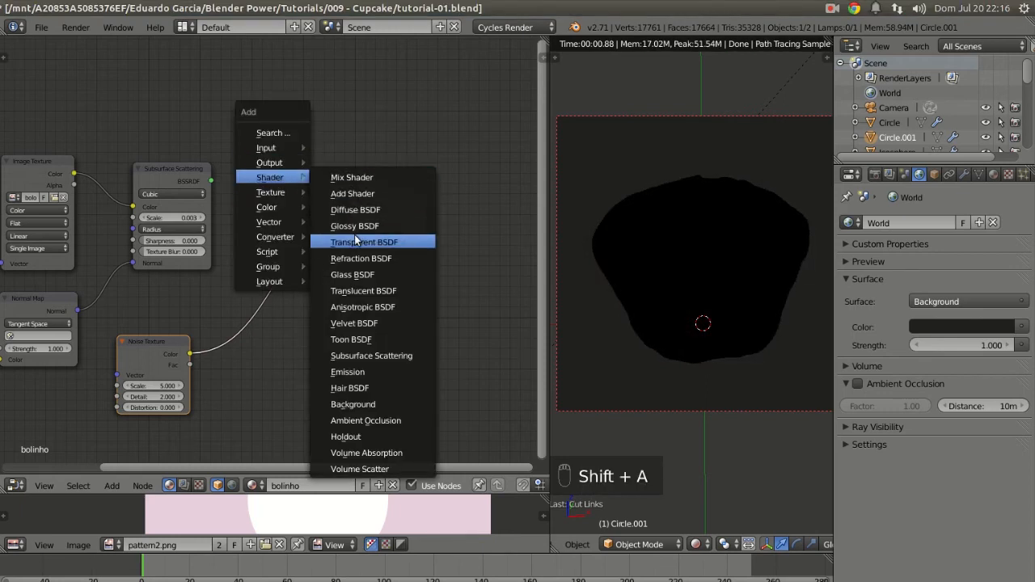
click(348, 209)
click(317, 148)
drag(319, 145, 354, 205)
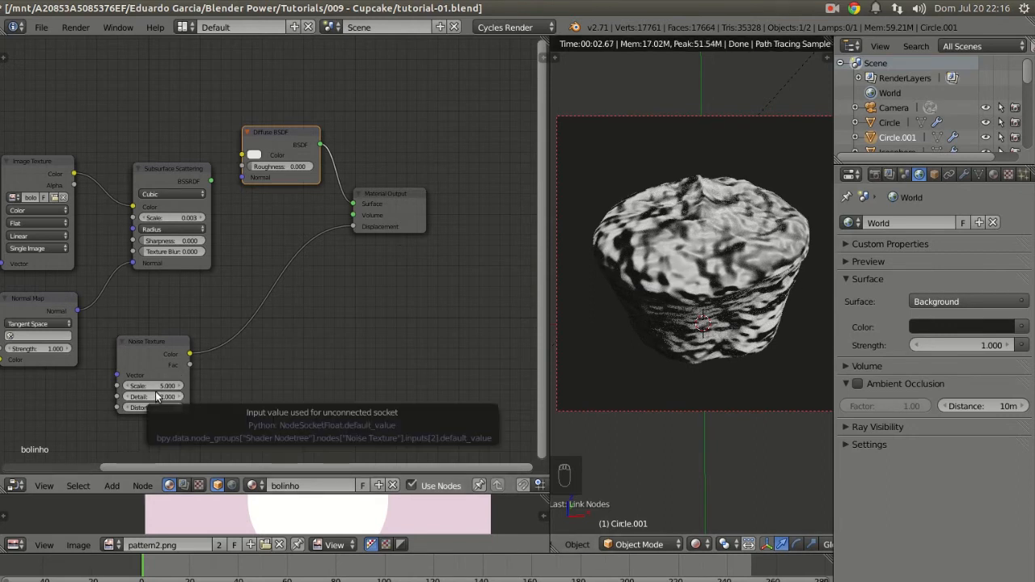
Set the Noise Texture's Scale to 40 and its Detail to 5
middle_drag(156, 396, 224, 362)
click(221, 355)
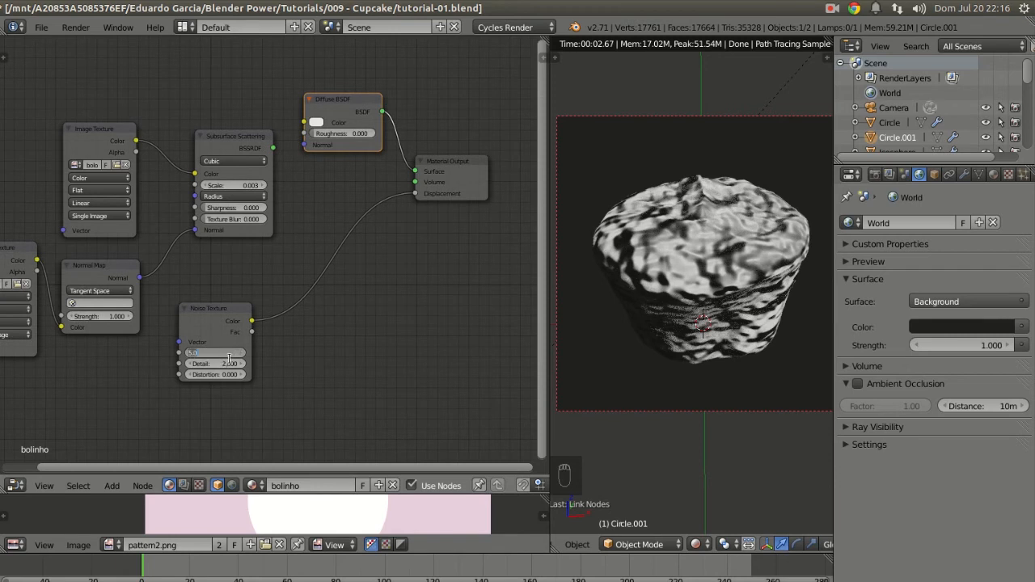
text(40)
key(Return)
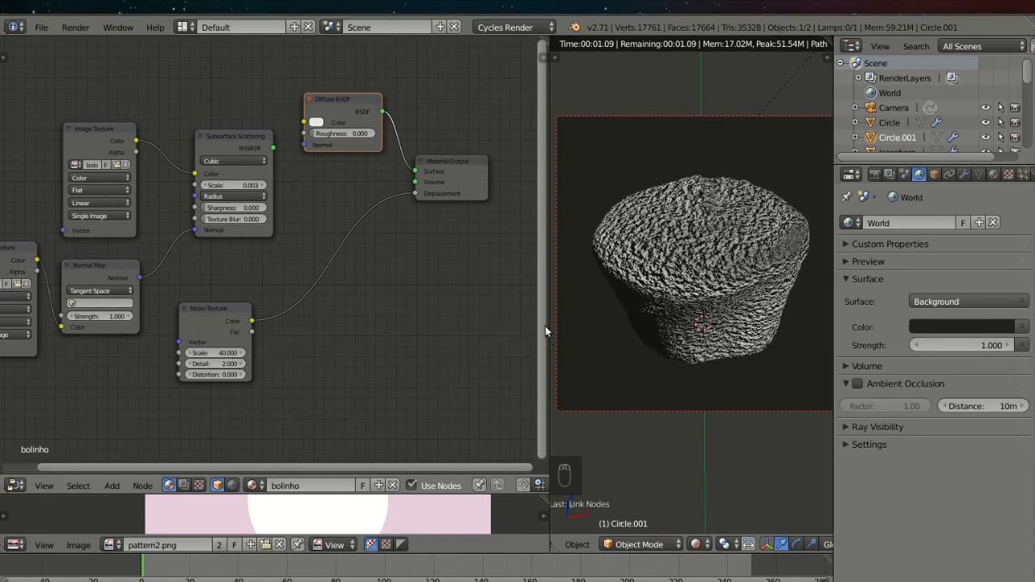
scroll(723, 219, up, 2)
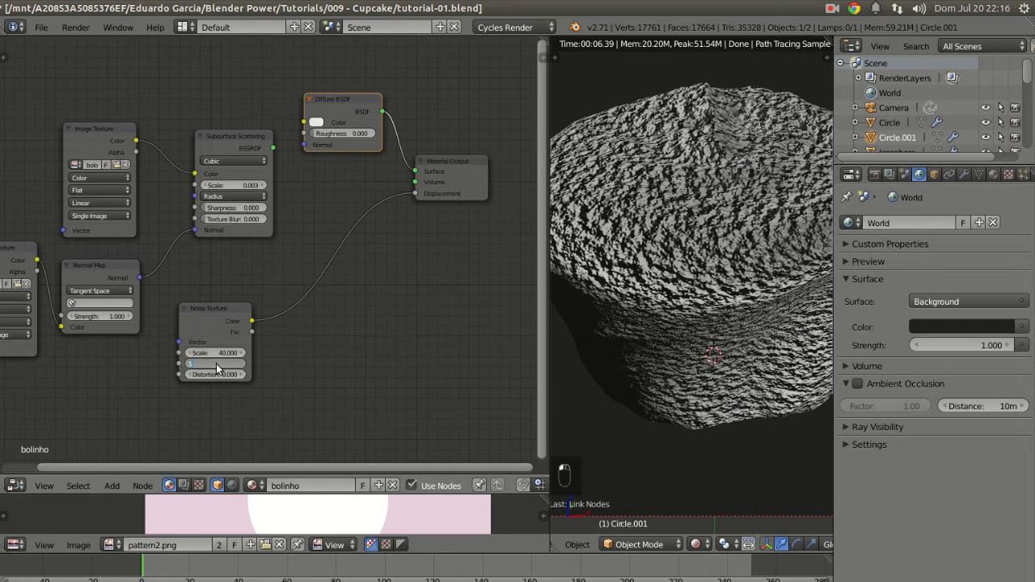
key(Return)
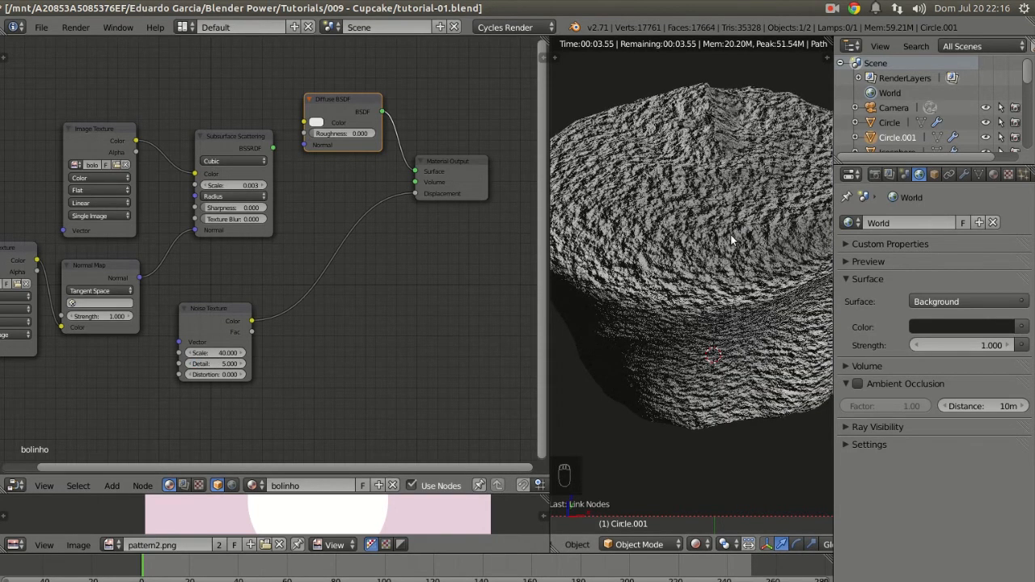
Delete the Diffuse BSDF node and reconnect the Subsurface Scattering output to the Material Output's Surface input
drag(348, 105, 358, 84)
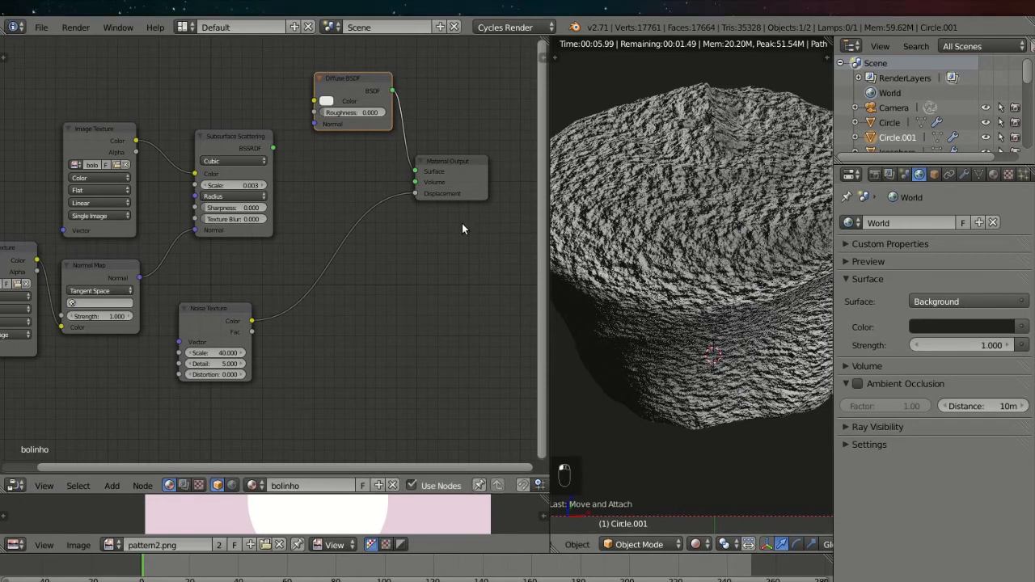
key(x)
drag(274, 148, 415, 171)
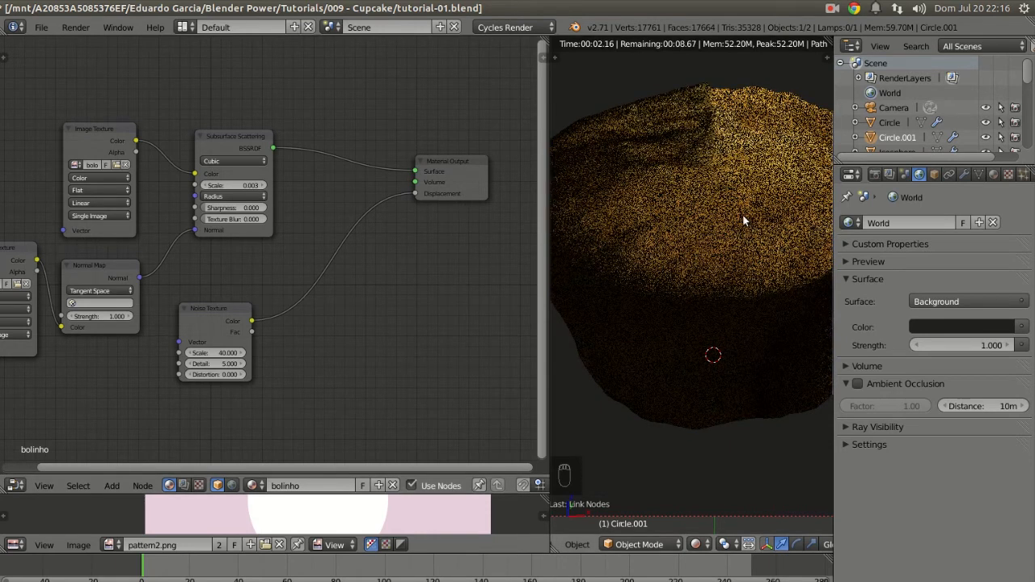
scroll(748, 225, down, 1)
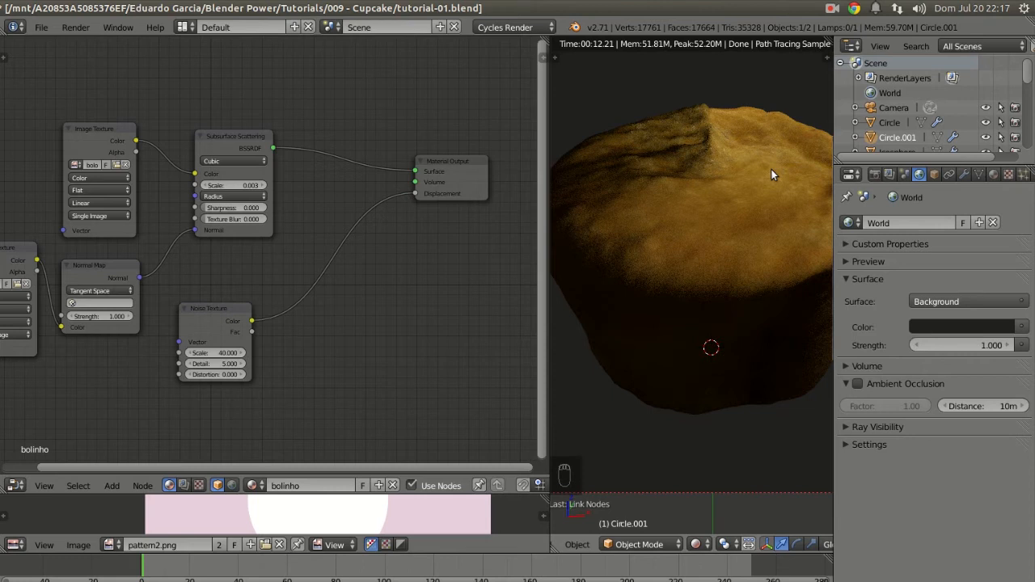
Leave the rendered preview, move the lamp and cake body to the first layer, and display that layer in solid shading
key(z)
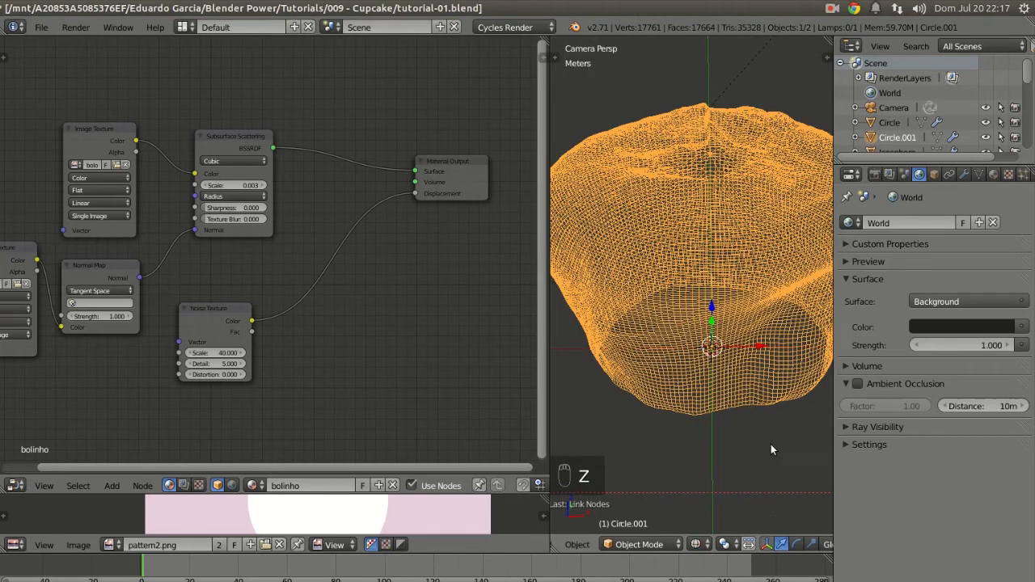
scroll(709, 350, down, 5)
scroll(715, 275, down, 3)
right_click(726, 233)
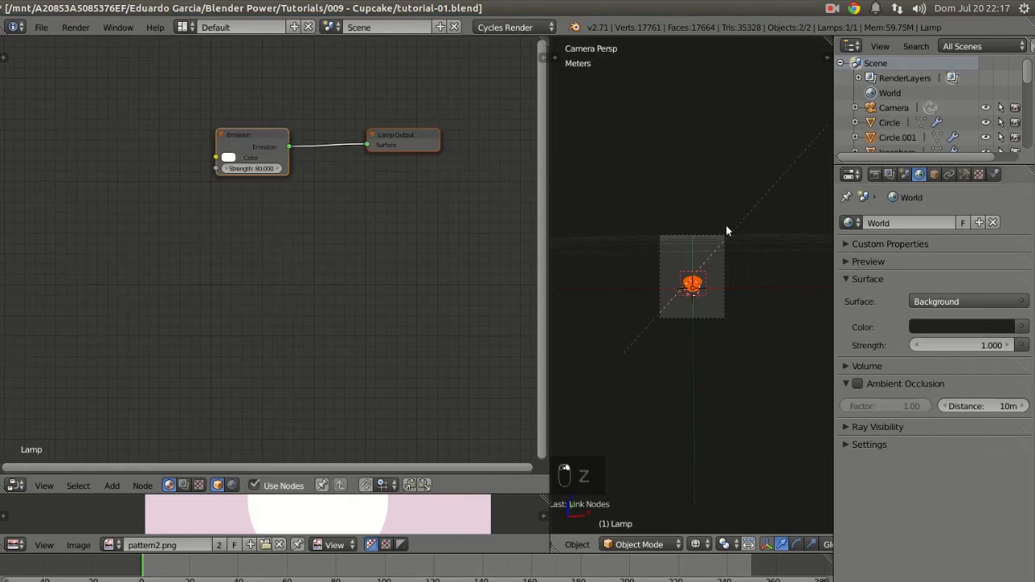
key(m)
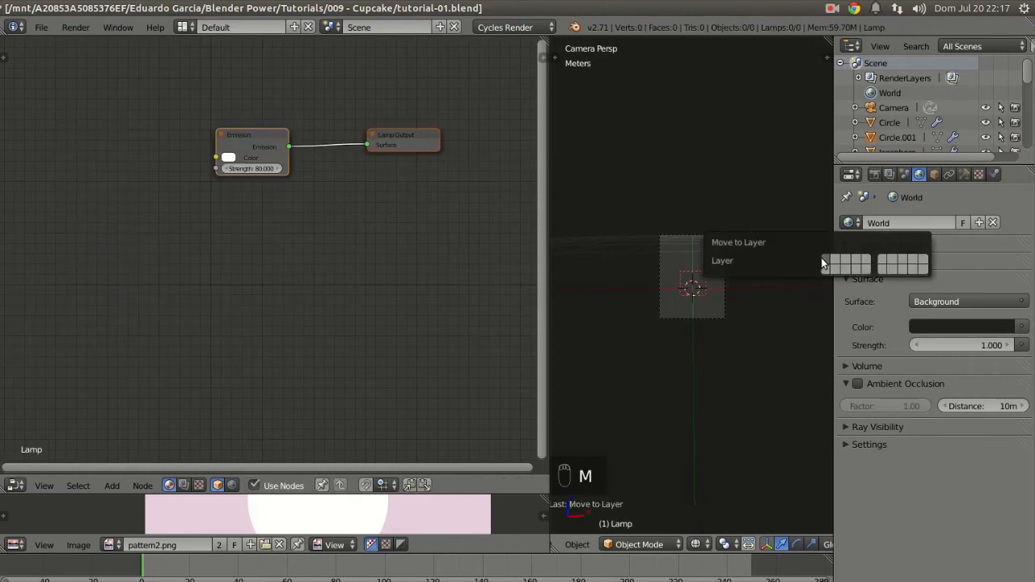
click(825, 260)
scroll(682, 550, down, 2)
click(783, 539)
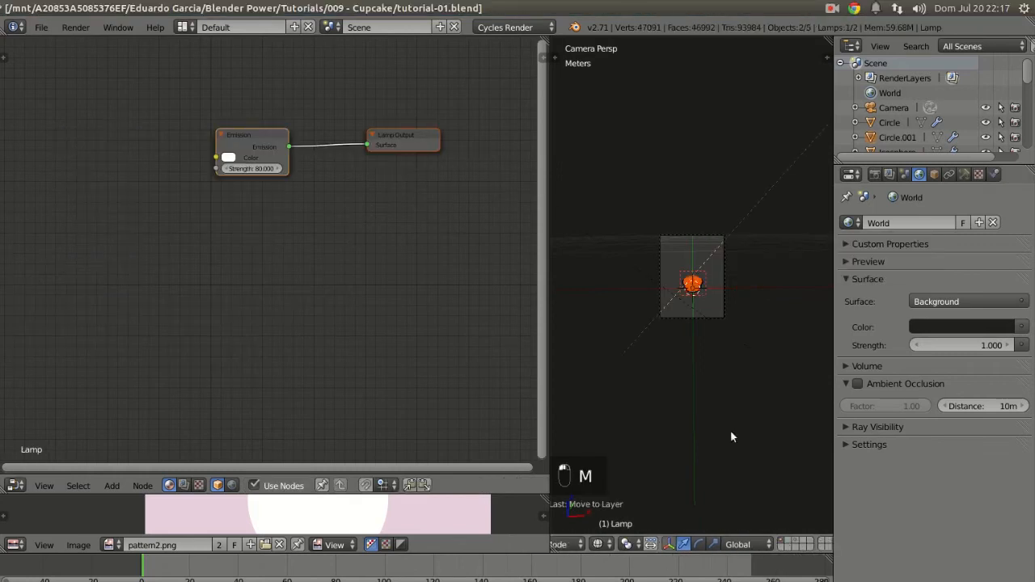
scroll(687, 323, up, 10)
key(z)
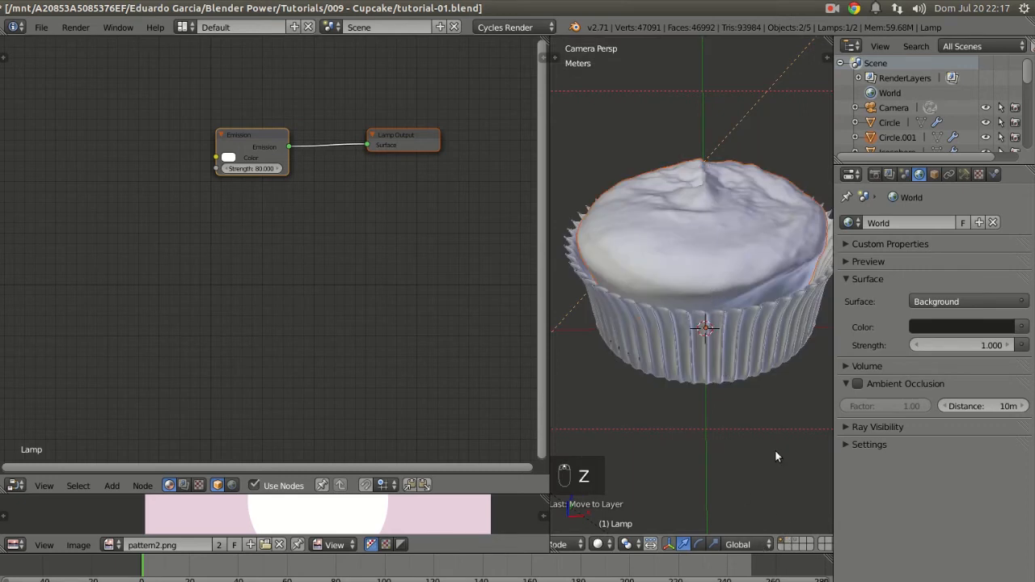
Display the frosting's layer and move the glace object to the first layer
click(801, 544)
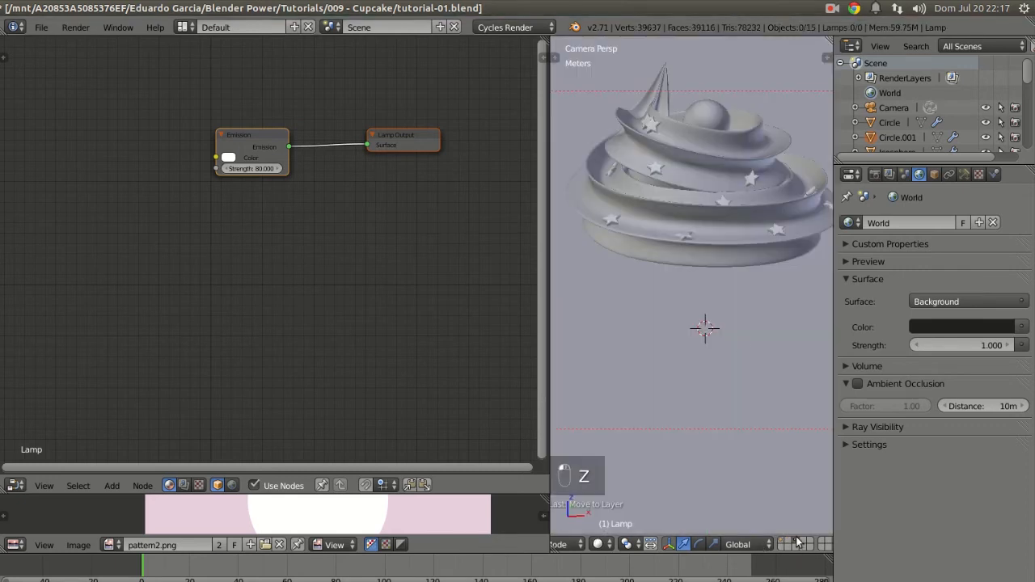
scroll(722, 278, down, 2)
right_click(715, 261)
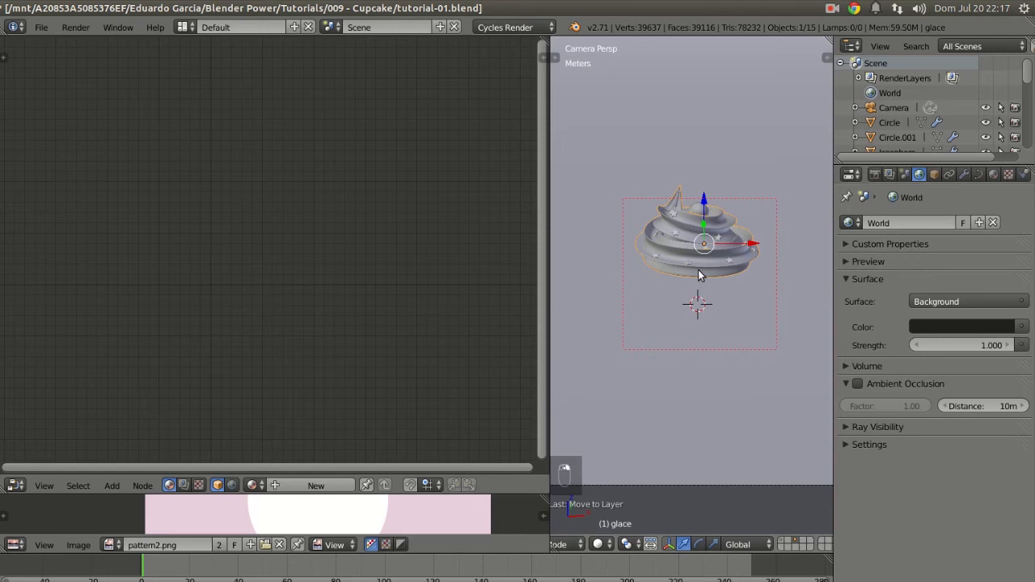
key(m)
click(832, 216)
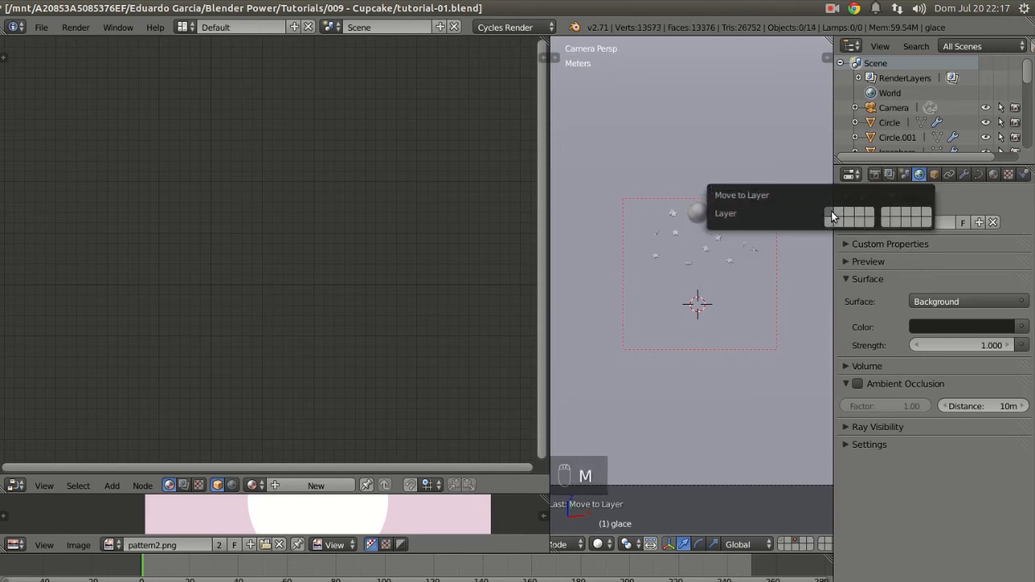
Box-select the remaining stars, ball and backdrop in wireframe and move them to the first layer
key(KP_3)
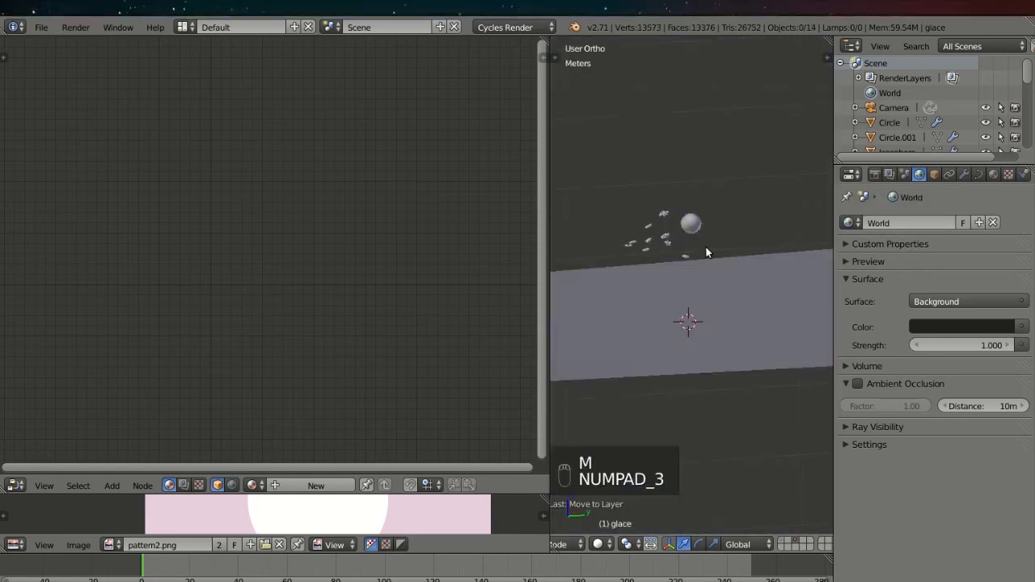
middle_drag(762, 321, 683, 305)
key(z)
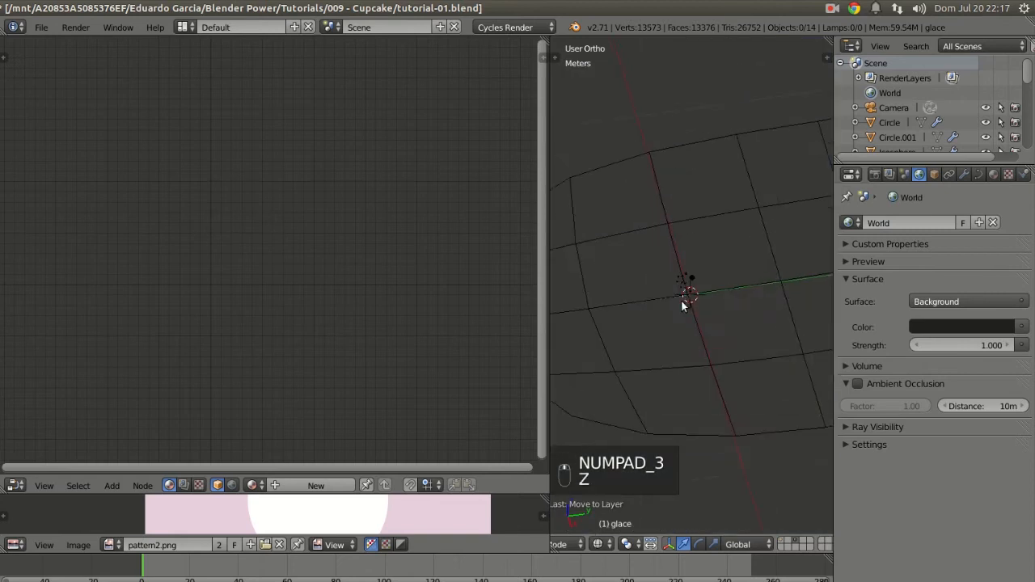
key(b)
drag(642, 221, 712, 305)
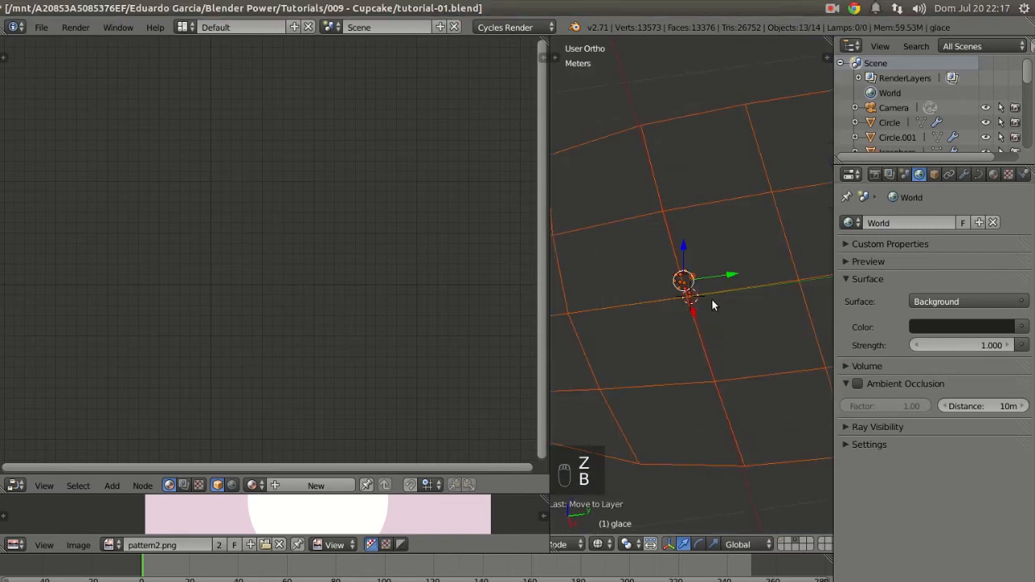
key(m)
click(827, 324)
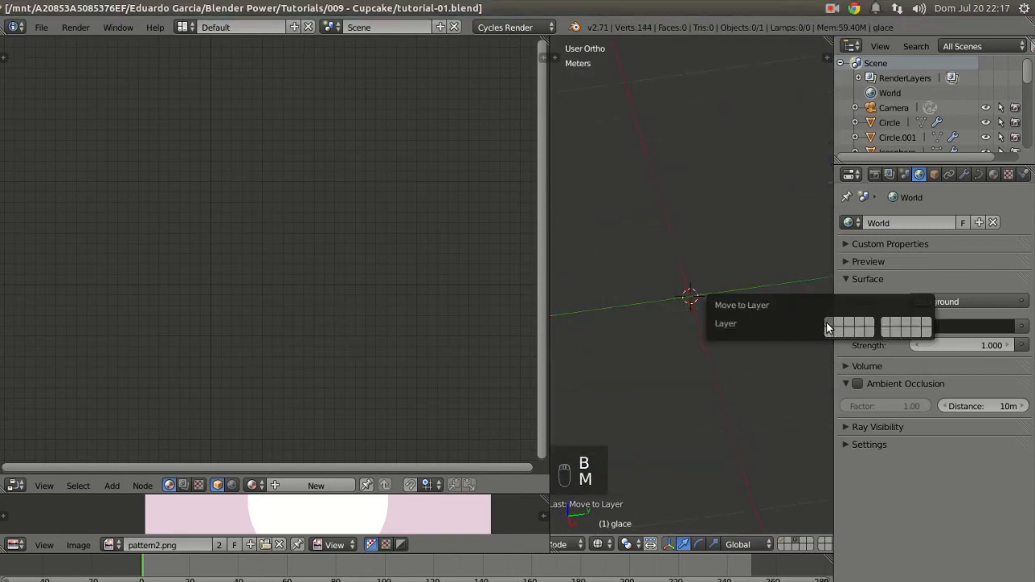
Display the first layer, deselect everything, and show the whole cupcake through the camera in solid shading
click(780, 540)
scroll(727, 347, down, 4)
middle_drag(709, 343, 746, 340)
key(a)
scroll(696, 303, up, 5)
scroll(699, 302, up, 3)
key(KP_0)
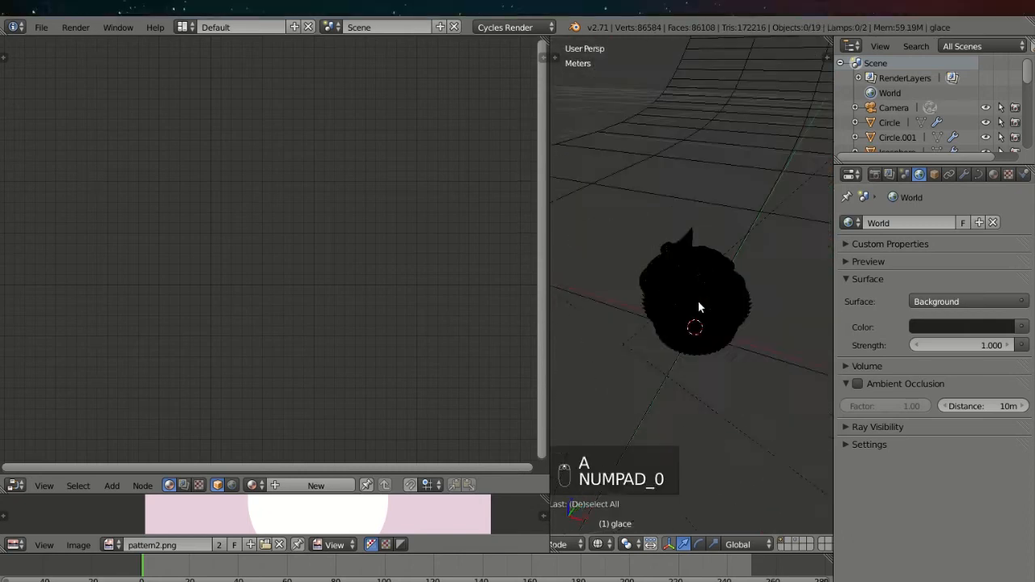
key(z)
Select the frosting, set a render border around it, and give it a new material named glace
right_click(679, 245)
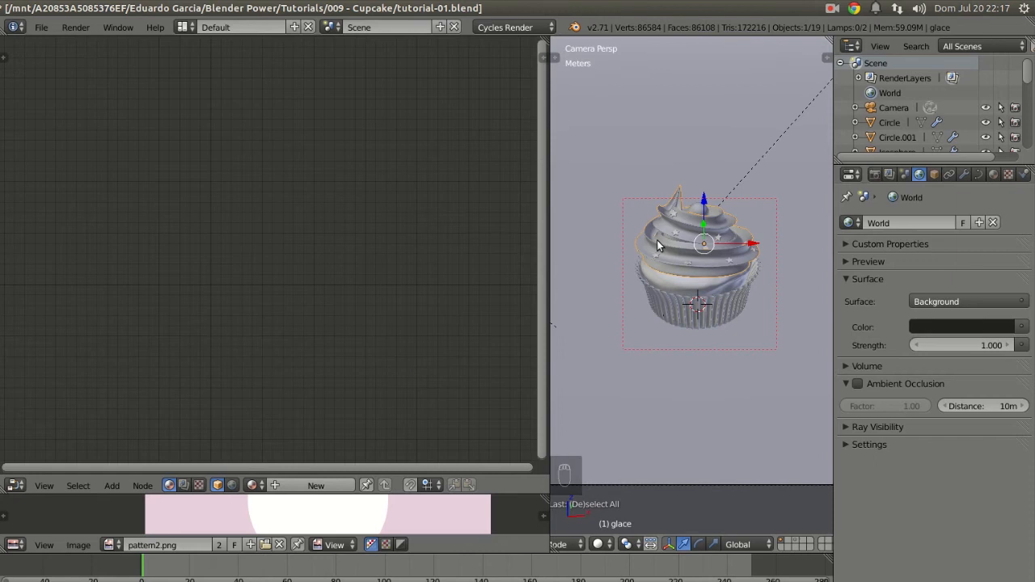
key(ctrl+b)
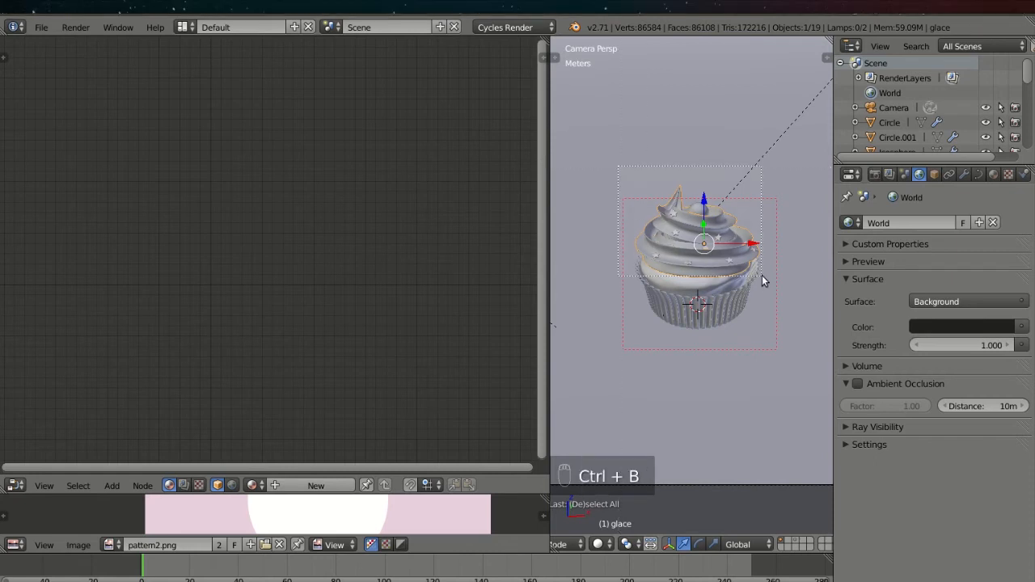
click(315, 485)
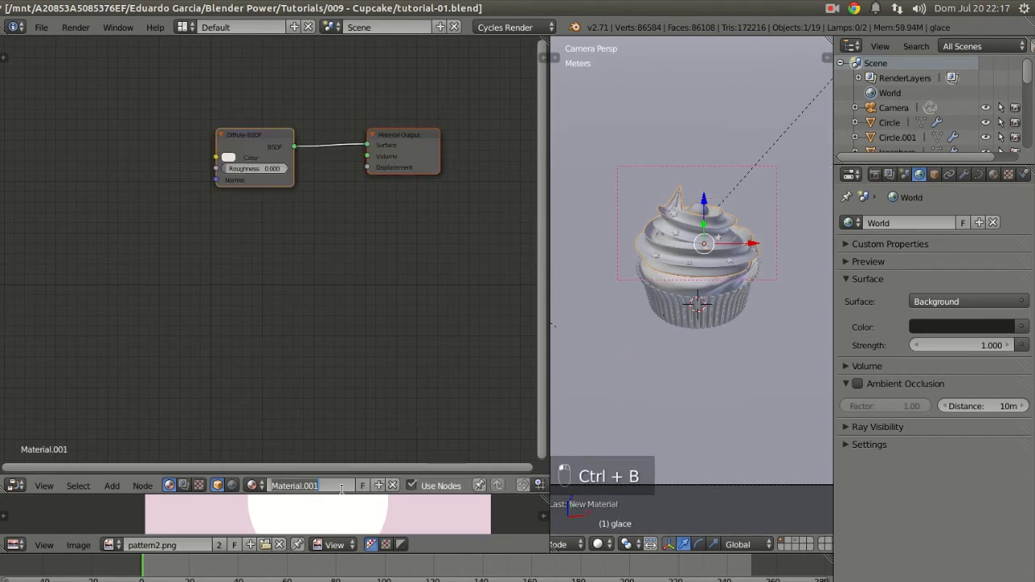
click(341, 488)
text(glace)
key(Return)
middle_drag(311, 202, 254, 274)
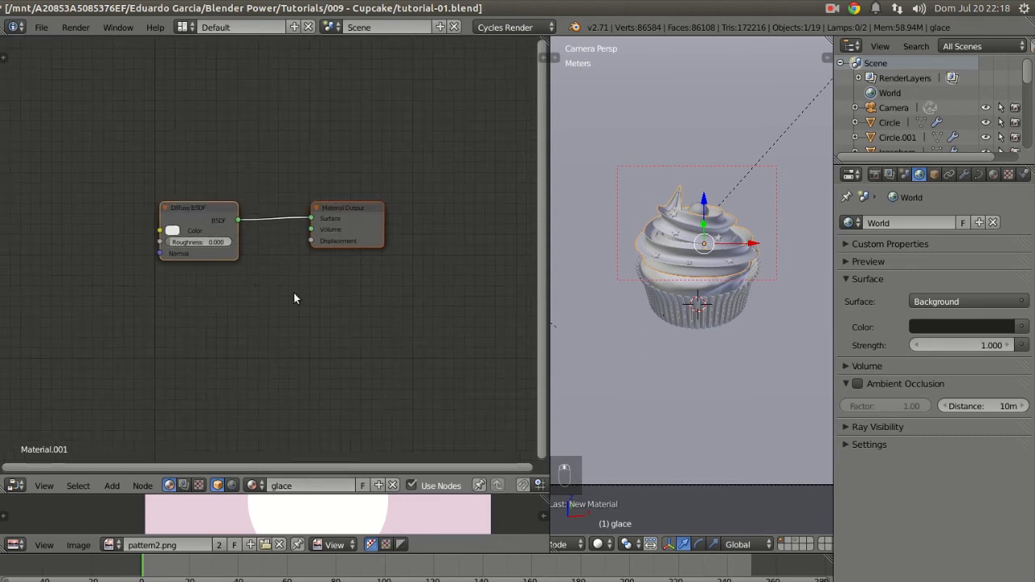
Replace the glace material's Diffuse BSDF with a Subsurface Scattering shader linked to the Material Output's Surface
drag(175, 211, 180, 201)
key(x)
scroll(197, 220, up, 2)
key(shift+a)
mouse_move(197, 219)
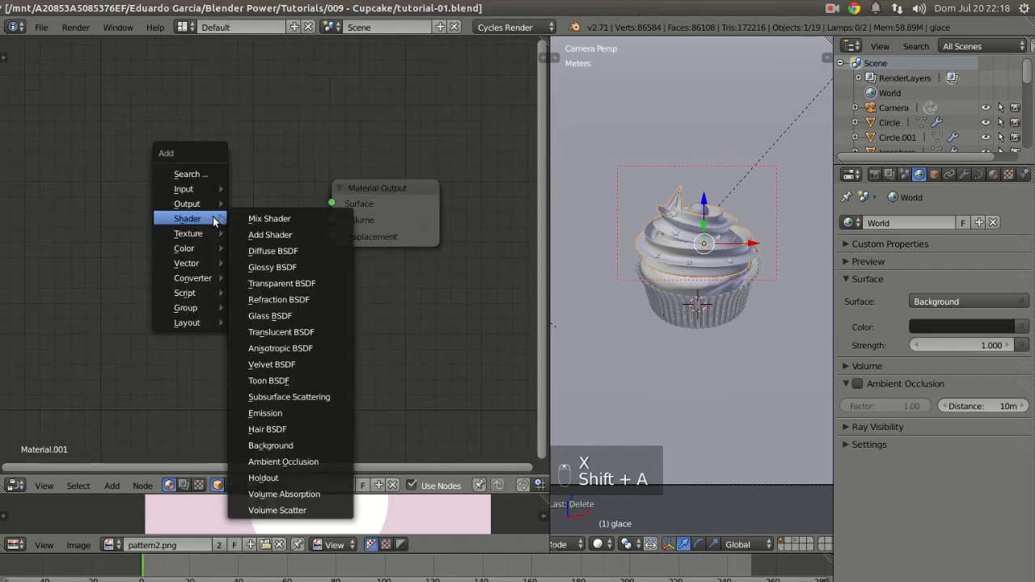
click(289, 397)
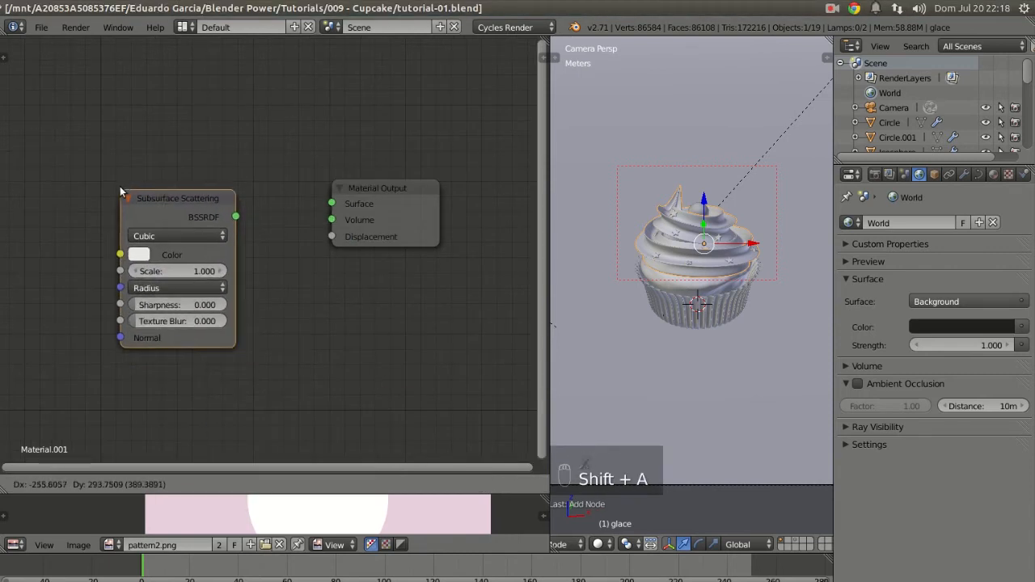
click(179, 181)
drag(217, 168, 332, 204)
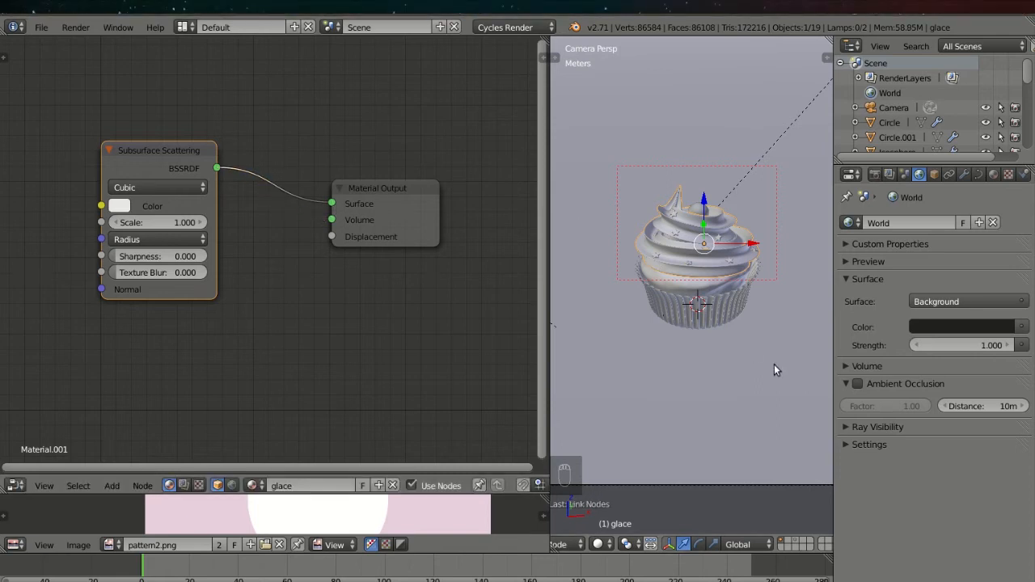
Set the Subsurface Scattering color to light pink with hue 0.868, saturation 0.184 and value 0.906
click(122, 207)
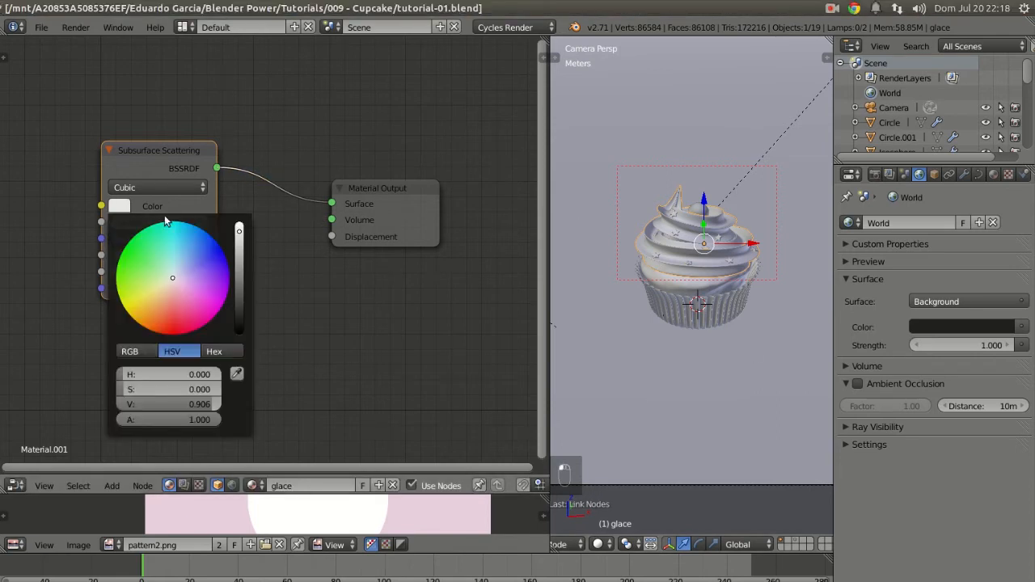
drag(179, 282, 181, 289)
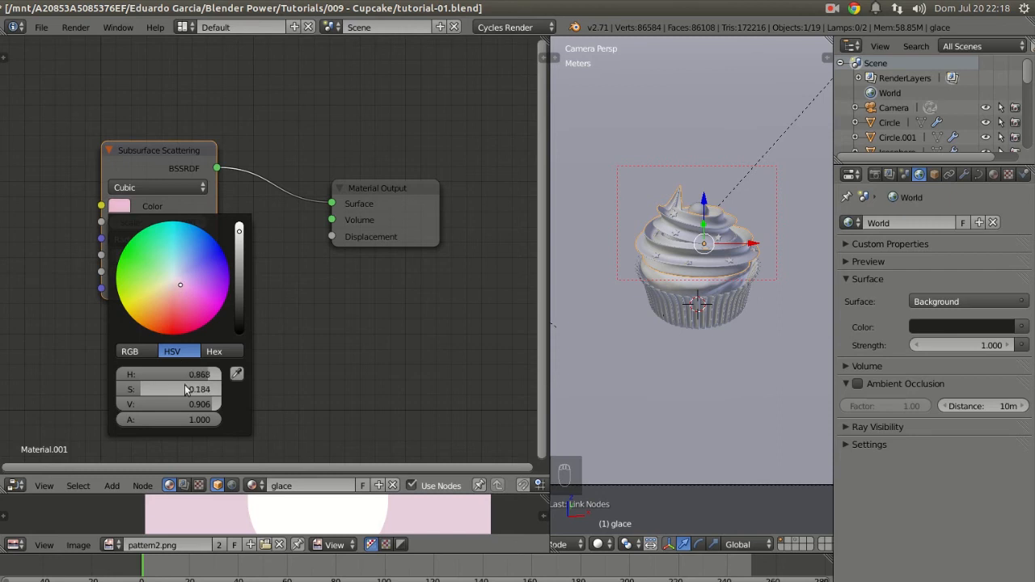
click(144, 353)
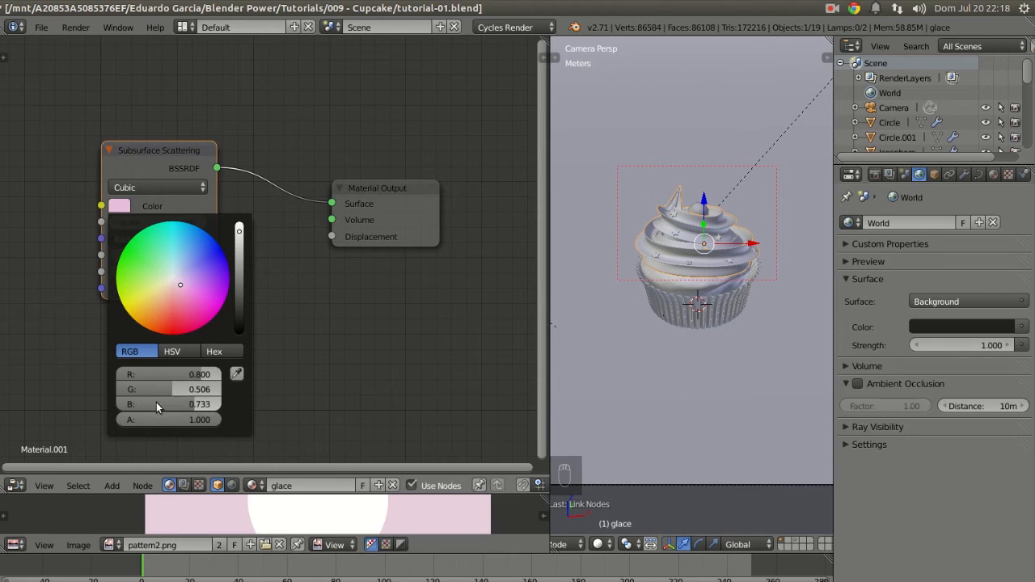
click(185, 353)
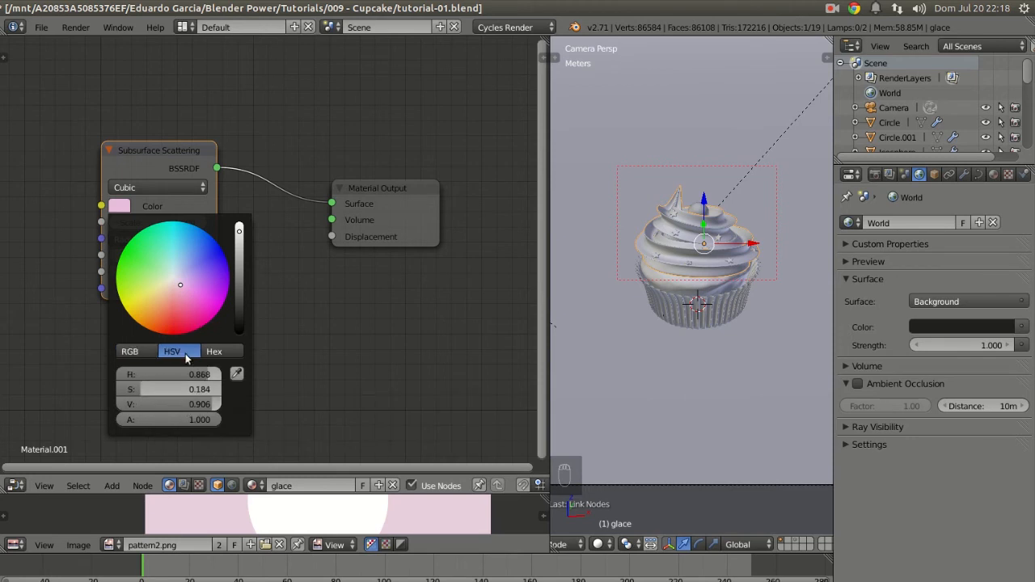
click(171, 173)
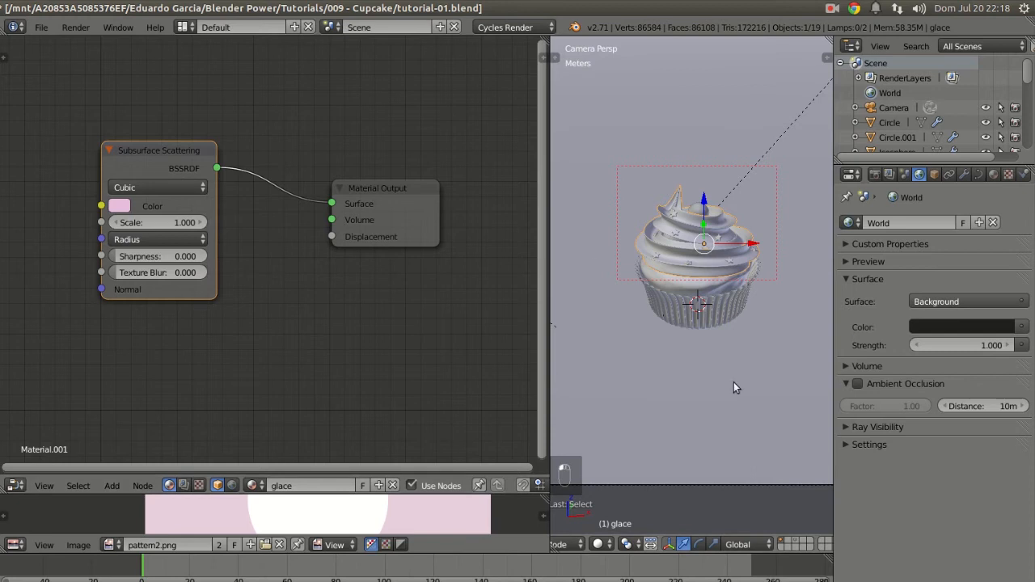
Show the camera view in rendered shading and redraw the render border around the whole frosting
click(602, 544)
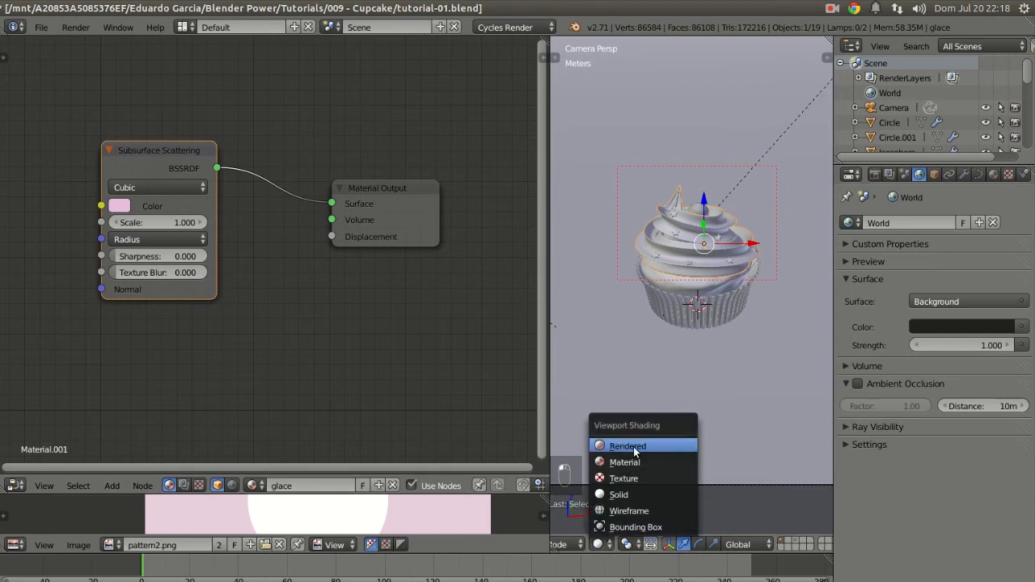
key(Return)
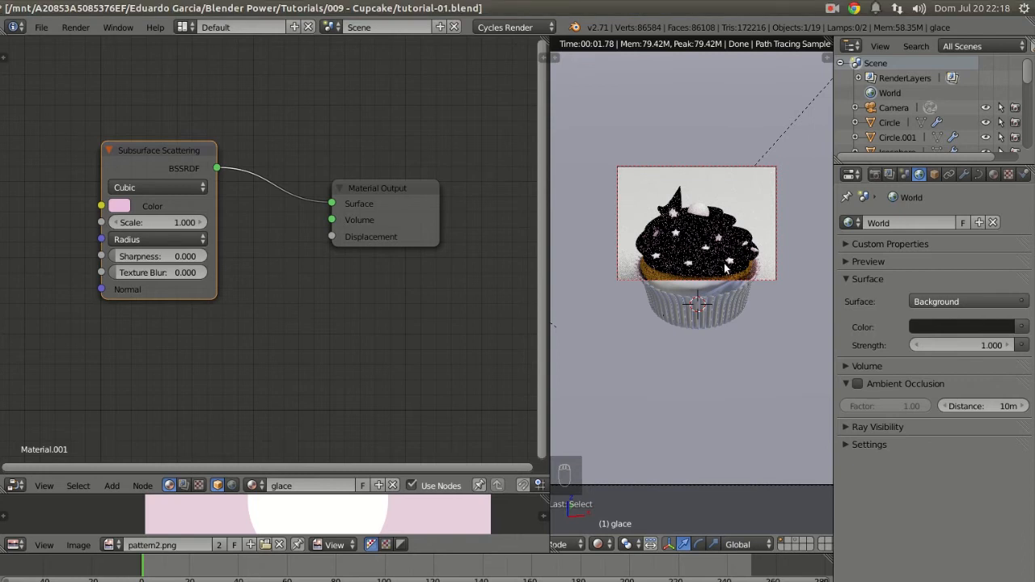
key(ctrl+b)
drag(618, 168, 784, 291)
scroll(739, 266, up, 2)
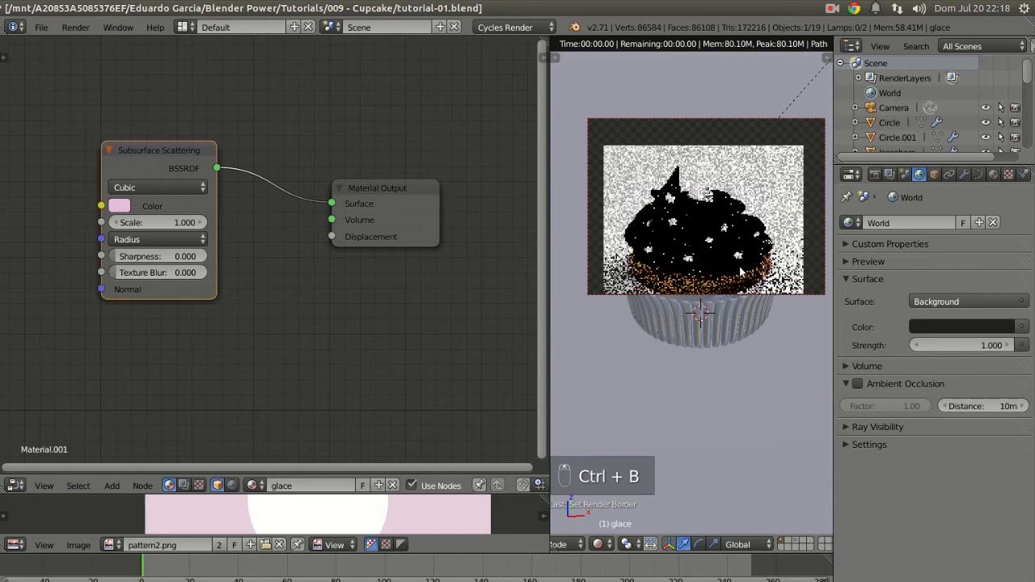
shift+middle_drag(737, 269, 740, 300)
Set the frosting's Subsurface Scattering scale to 0.003 and check the rendered cupcake up close
click(167, 225)
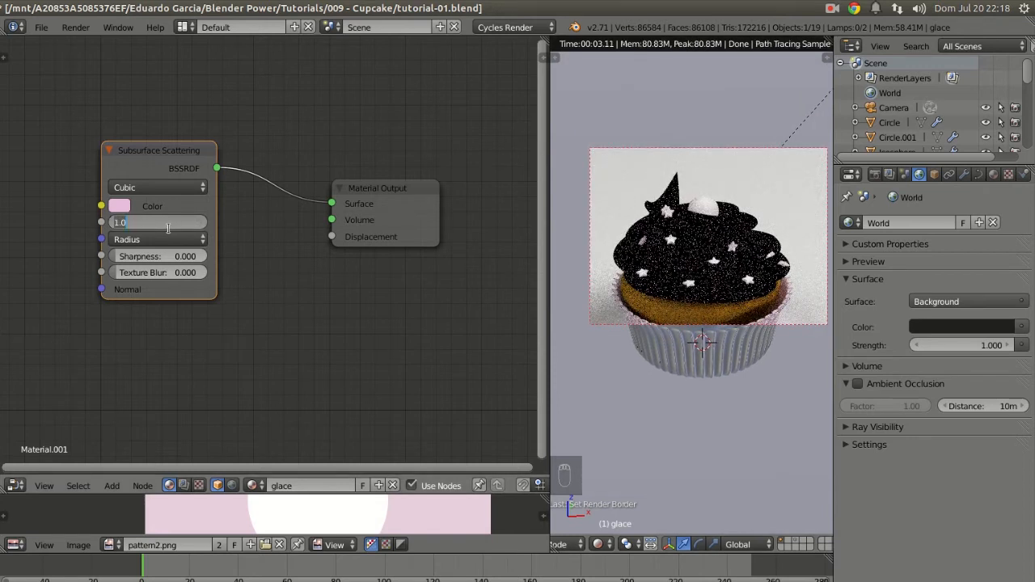
text(0.003)
key(Return)
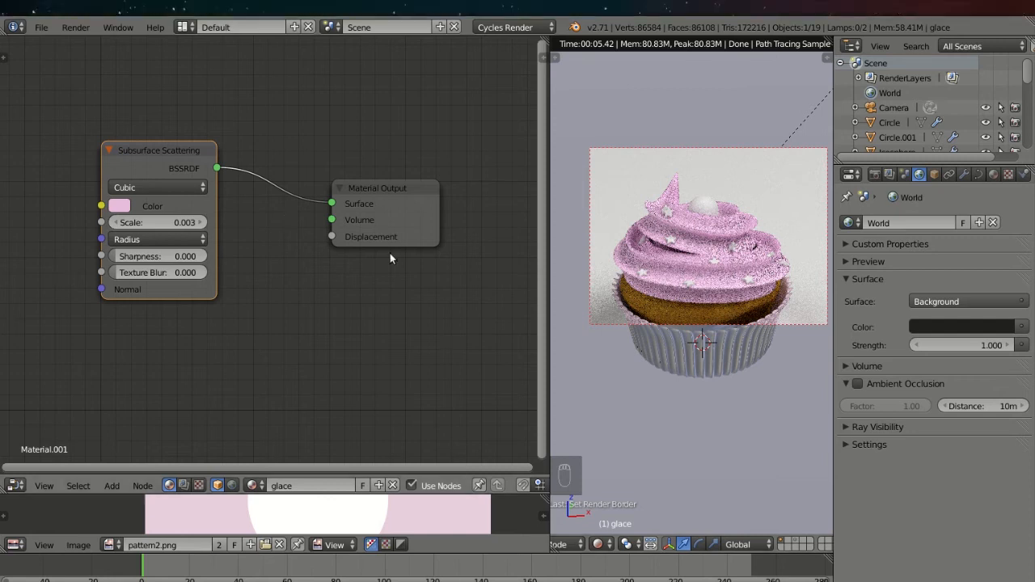
scroll(684, 279, up, 2)
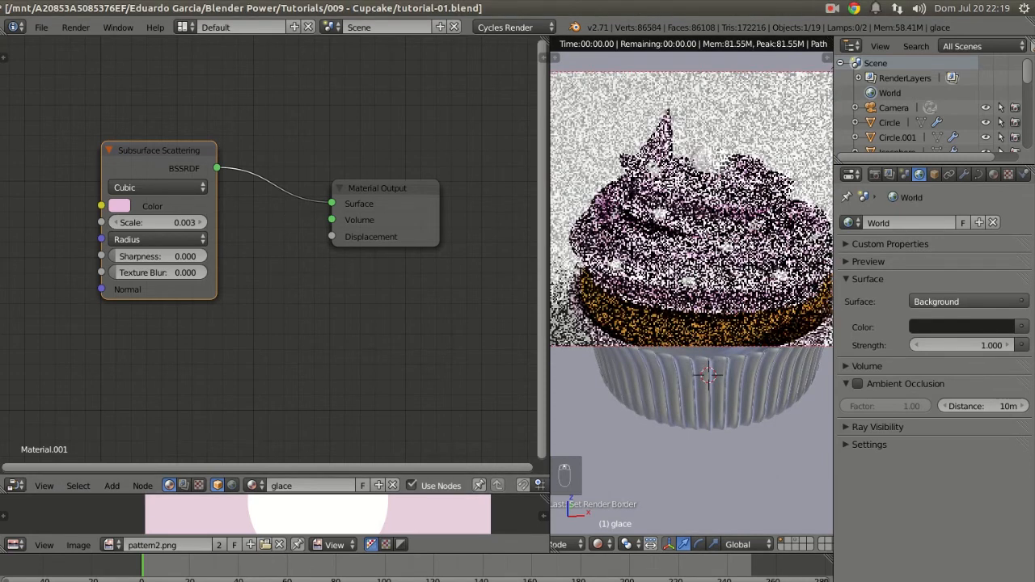
scroll(691, 279, down, 1)
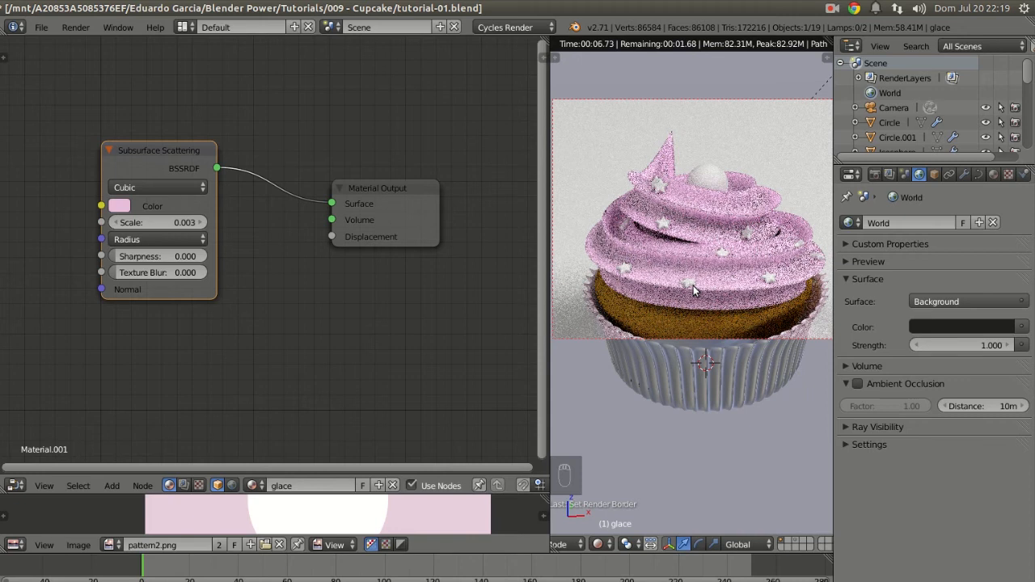
drag(160, 152, 165, 148)
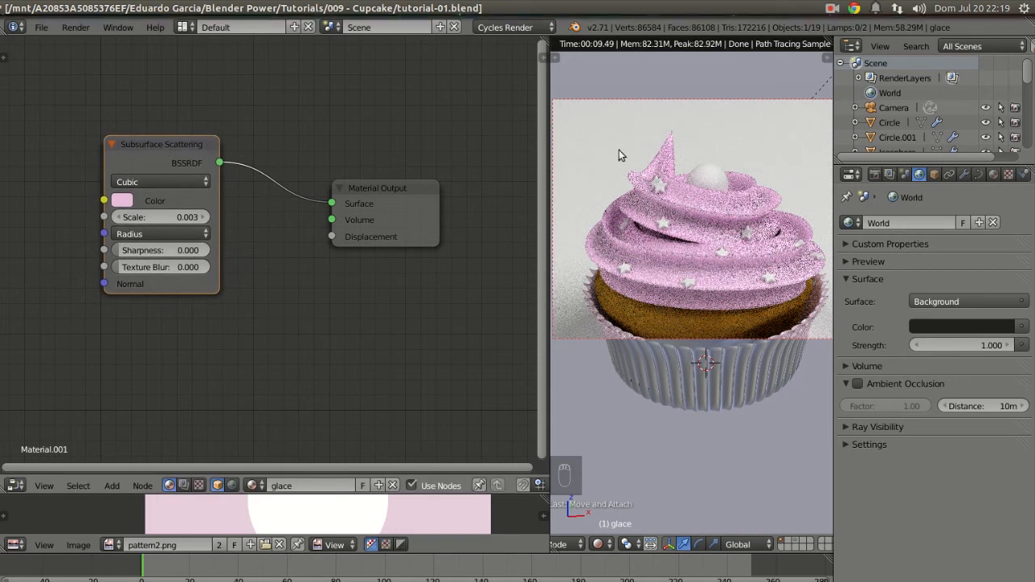
Select the ball on top of the frosting and give it a new material named cereja
right_click(702, 174)
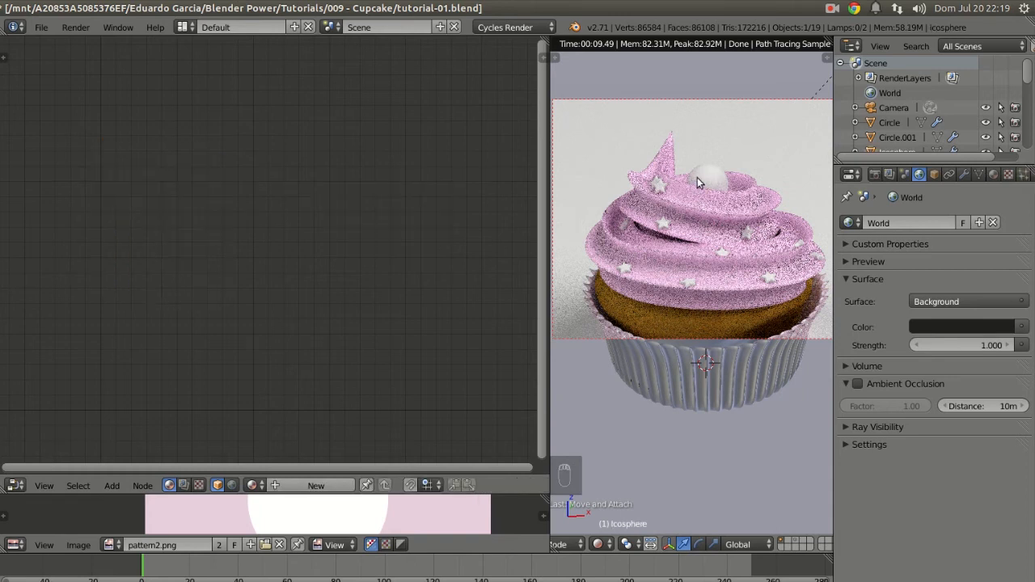
click(322, 486)
click(312, 485)
text(cereja)
key(Return)
drag(204, 212, 181, 165)
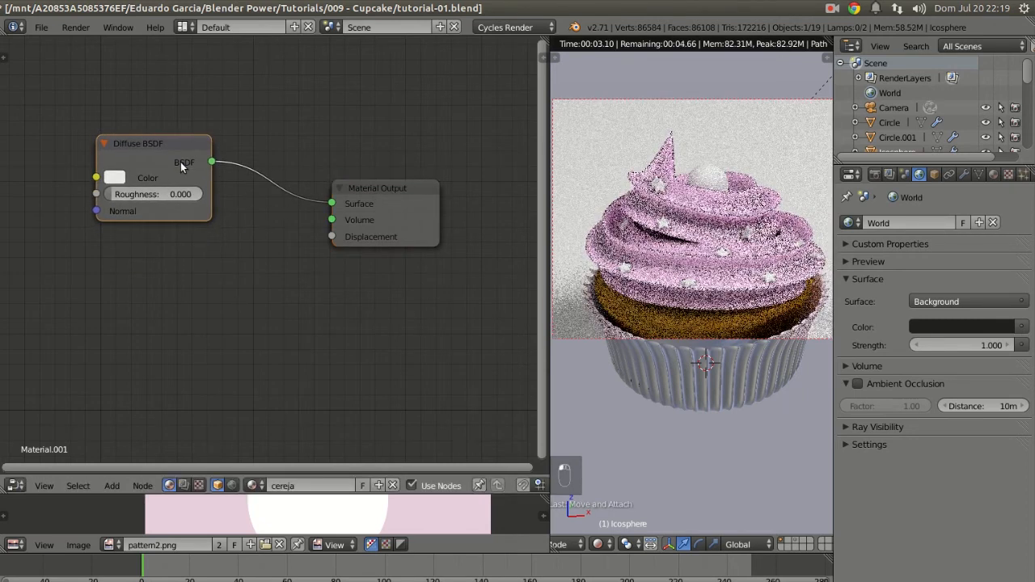
middle_drag(191, 207, 213, 226)
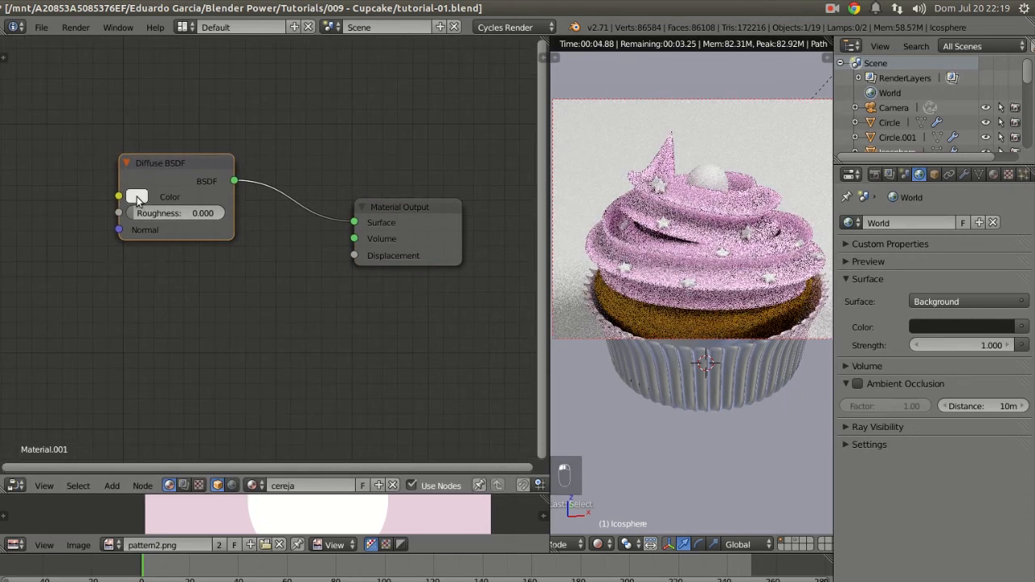
Set the cereja material's Diffuse BSDF color to a dark red with value 0.422
click(136, 198)
click(186, 324)
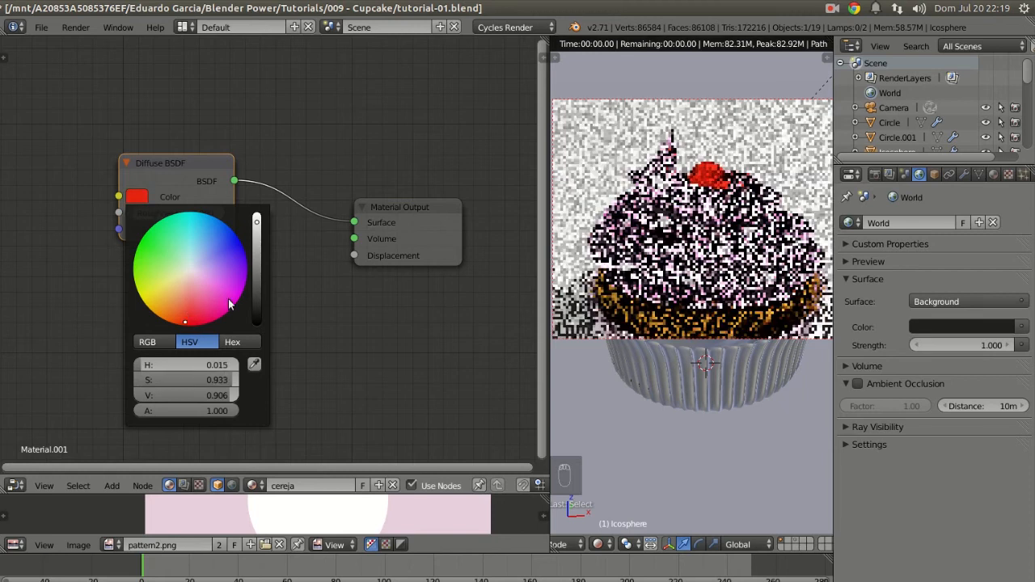
drag(257, 235, 256, 278)
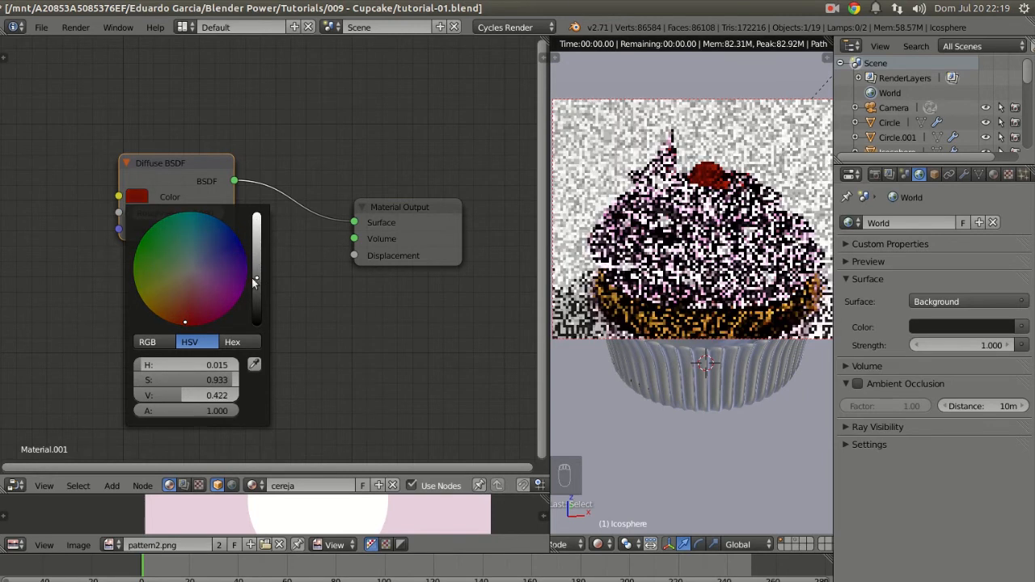
drag(183, 317, 192, 318)
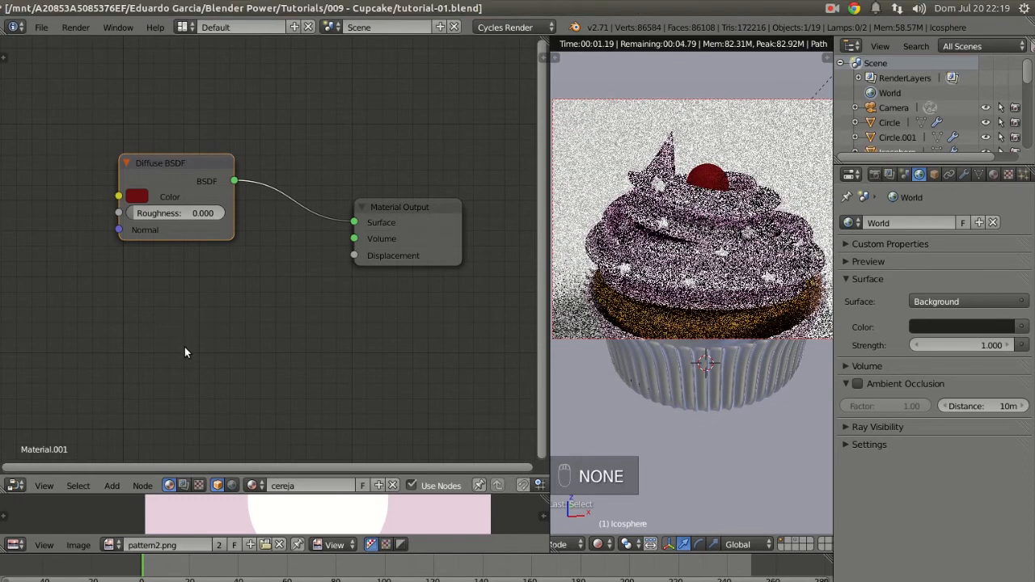
Insert a Mix Shader between the Diffuse BSDF and the Material Output, spacing the nodes apart
key(shift+a)
mouse_move(185, 349)
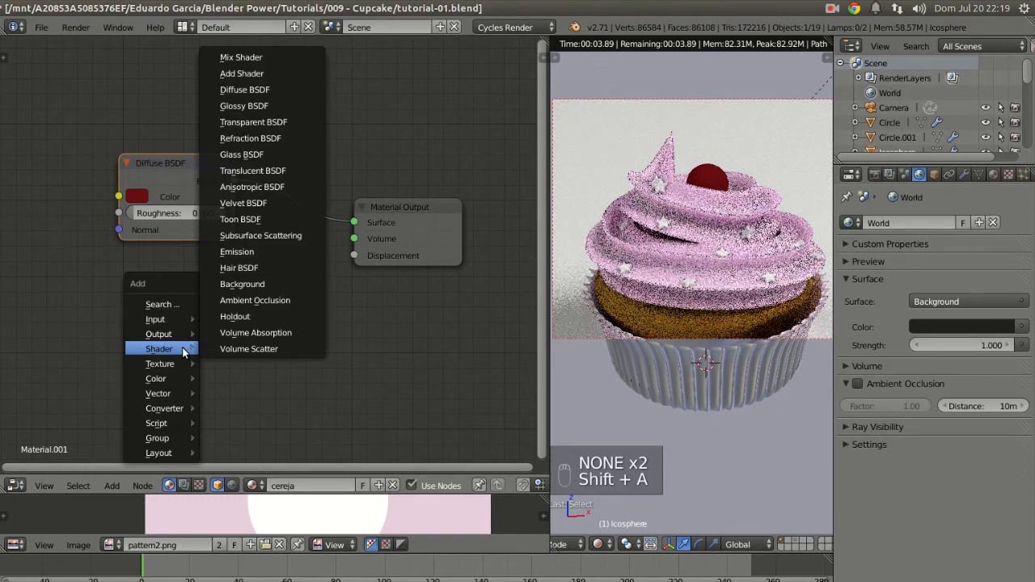
click(241, 57)
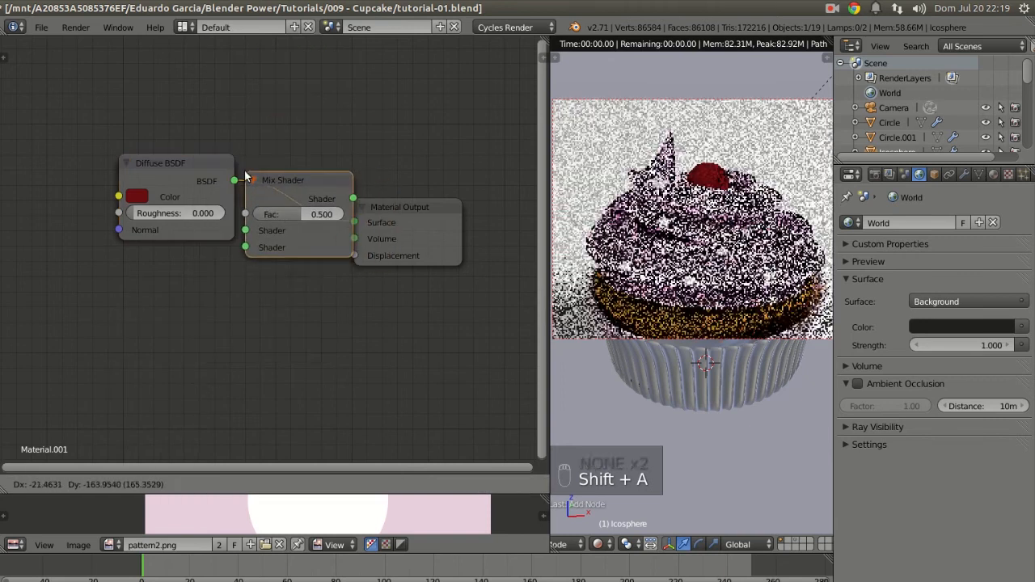
click(247, 174)
drag(394, 207, 451, 210)
drag(206, 181, 145, 153)
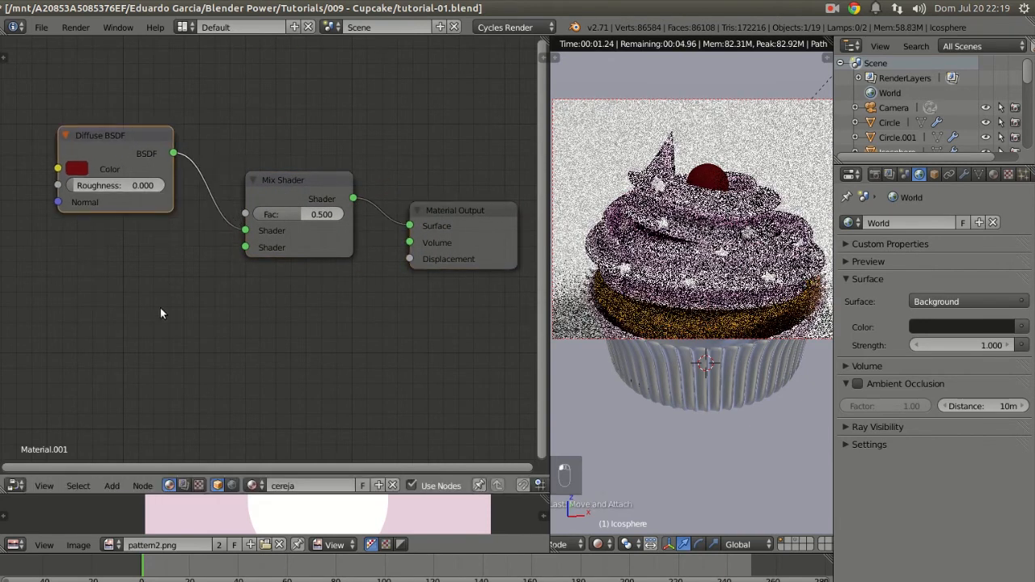
Add a Glossy BSDF below the Diffuse BSDF and link it to the Mix Shader's second shader input
key(shift+a)
mouse_move(136, 351)
click(194, 105)
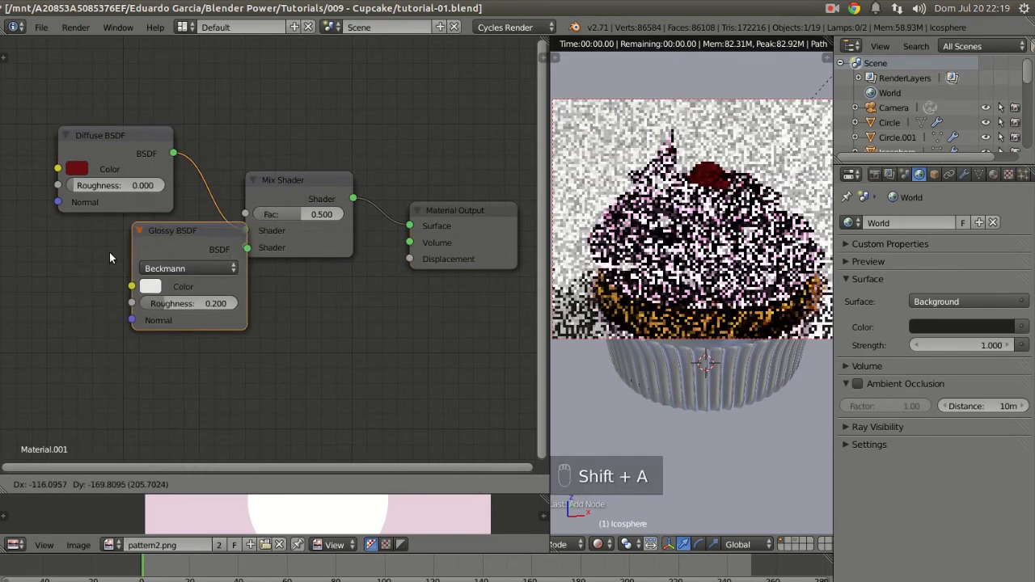
click(159, 280)
drag(159, 280, 246, 247)
Limit the render border to a small area around the cherry
scroll(696, 209, up, 2)
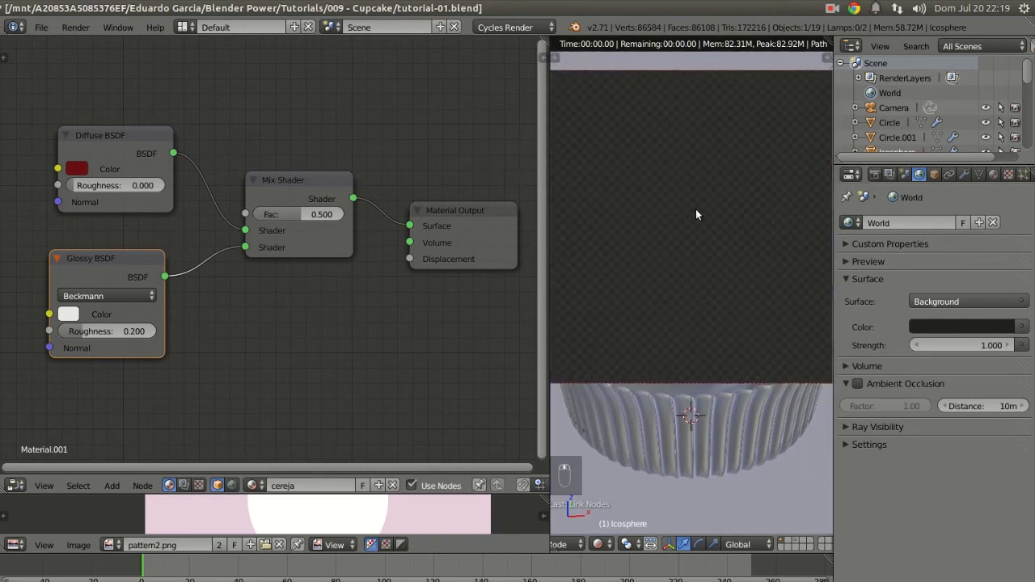
key(ctrl+b)
drag(632, 156, 709, 219)
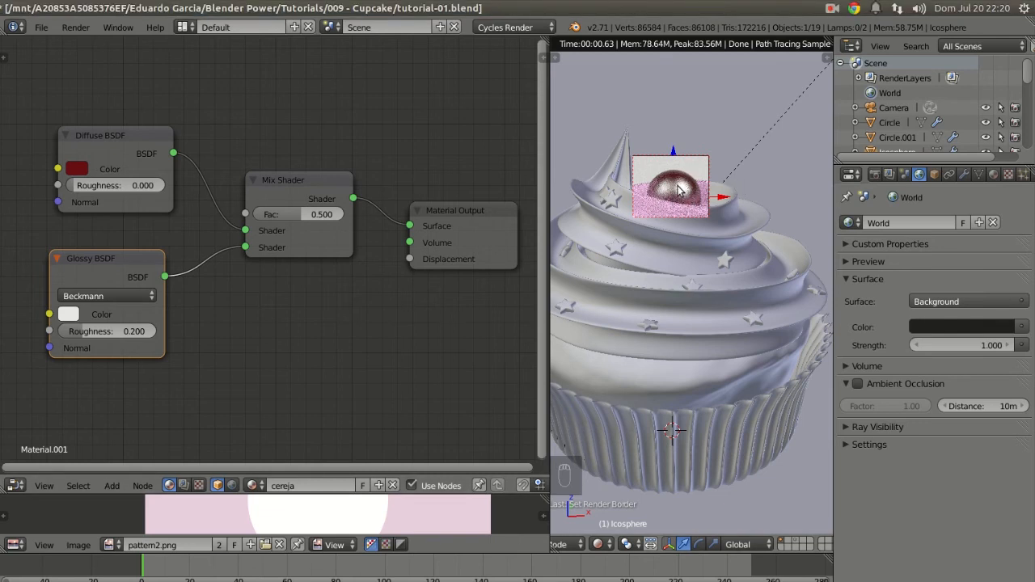
Lower the Mix Shader factor to 0.123 to reduce the cherry's gloss, and select the Glossy BSDF
scroll(299, 220, up, 3)
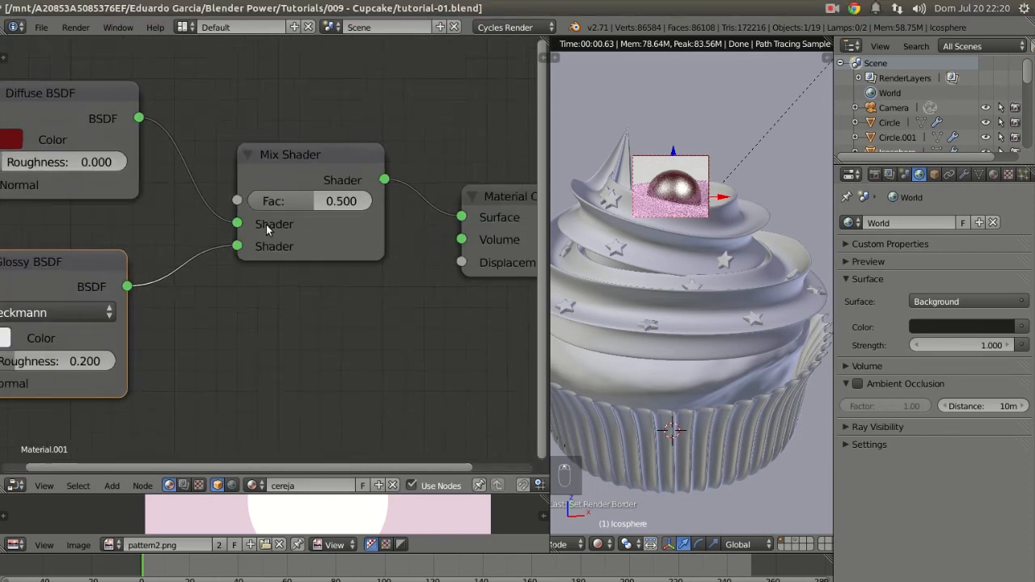
drag(343, 250, 297, 251)
middle_drag(86, 185, 164, 204)
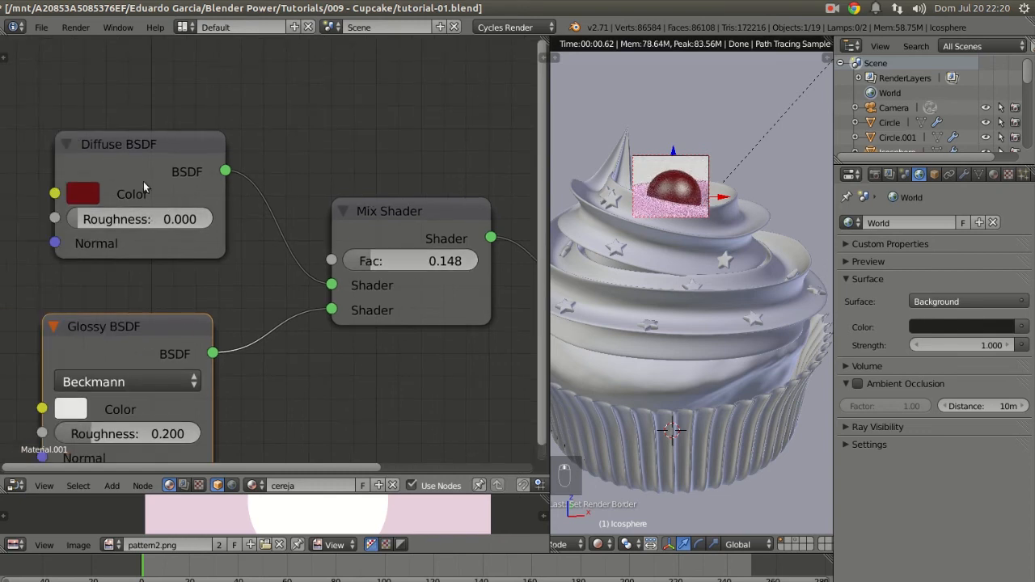
drag(143, 197, 123, 184)
middle_drag(247, 289, 258, 233)
click(164, 266)
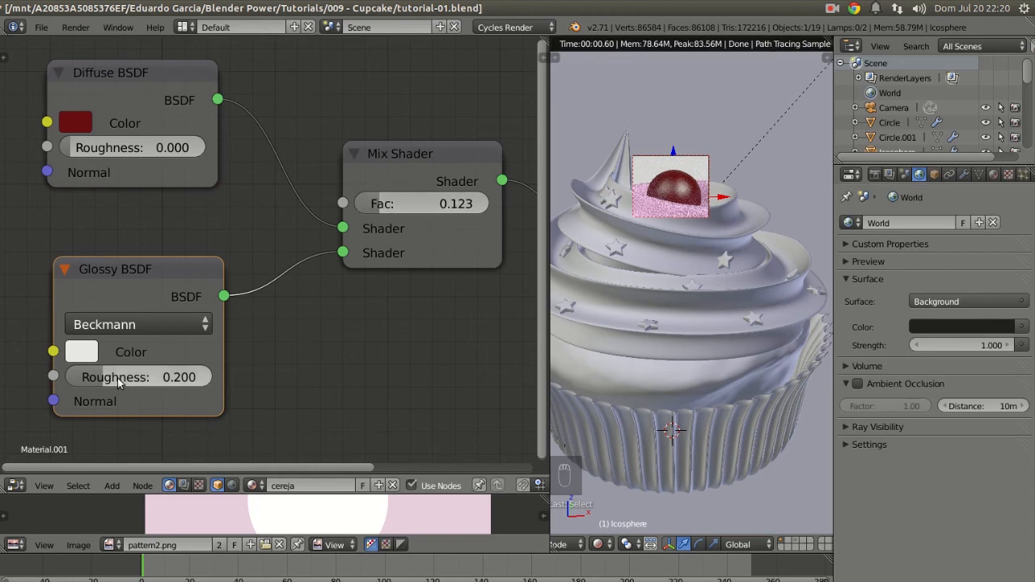
Lower the cherry's Glossy BSDF roughness to 0.080 and inspect the sharper highlights up close
drag(95, 380, 77, 380)
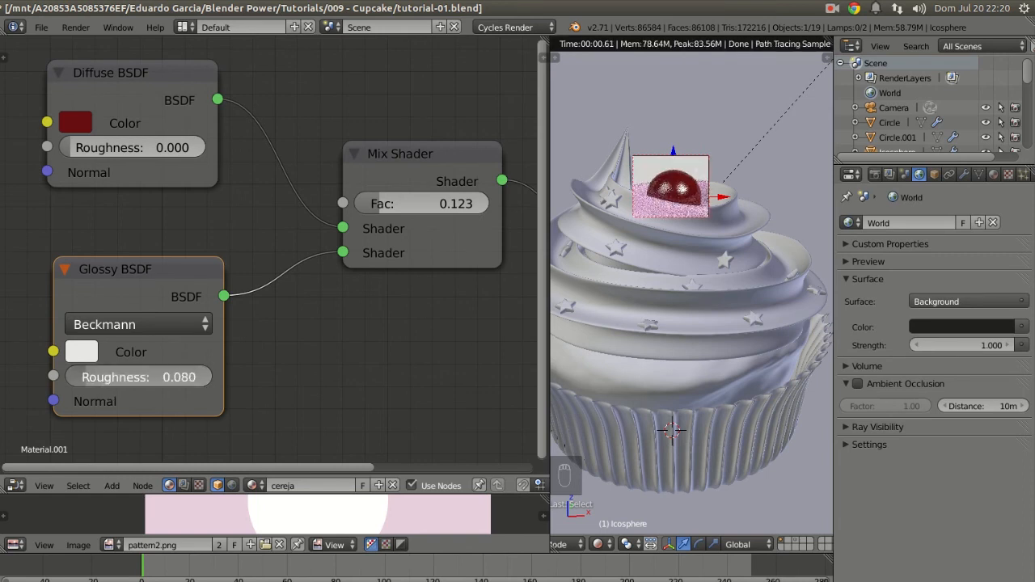
scroll(676, 200, up, 5)
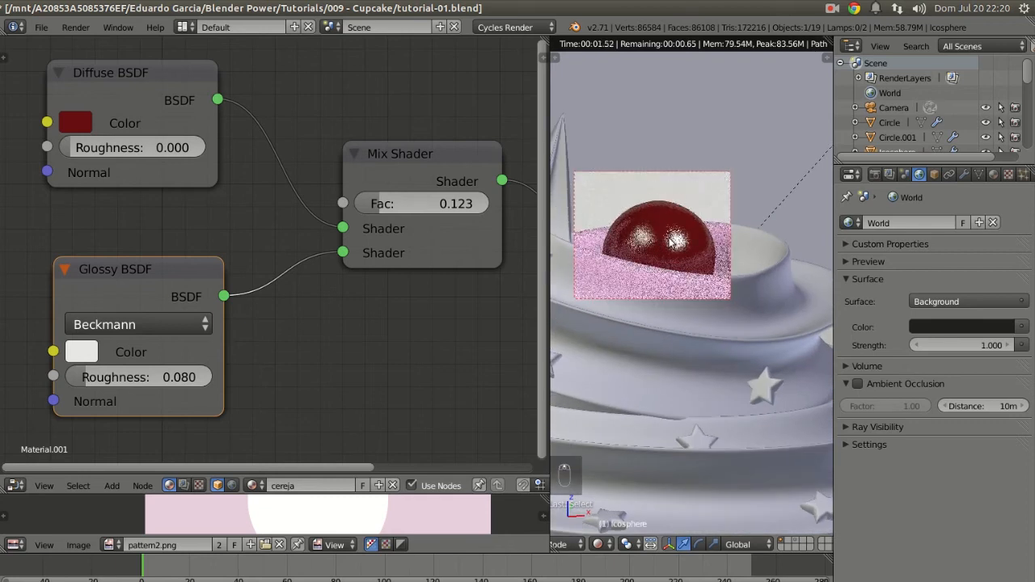
scroll(678, 242, down, 2)
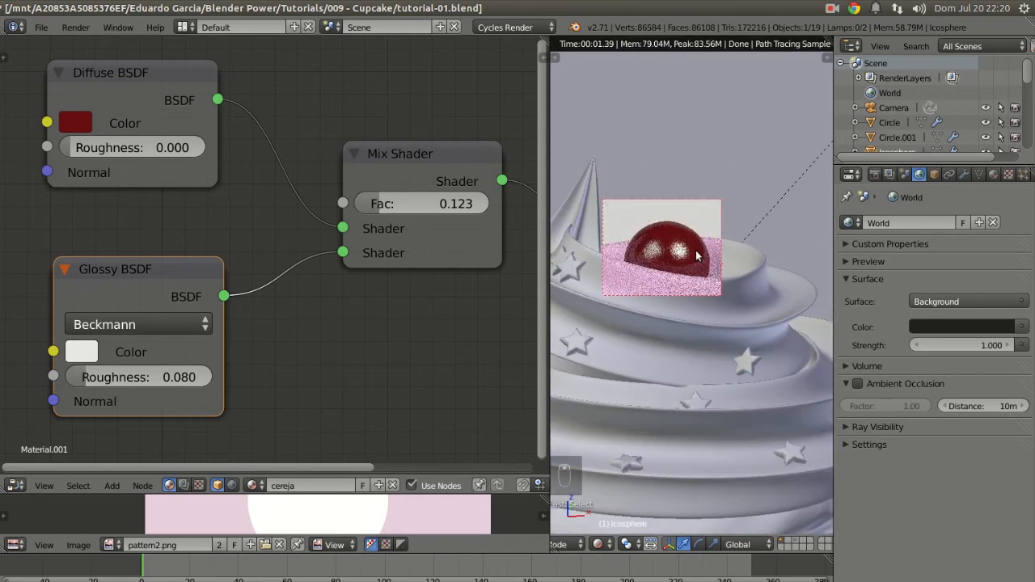
scroll(696, 250, down, 2)
scroll(695, 250, up, 2)
scroll(690, 251, down, 1)
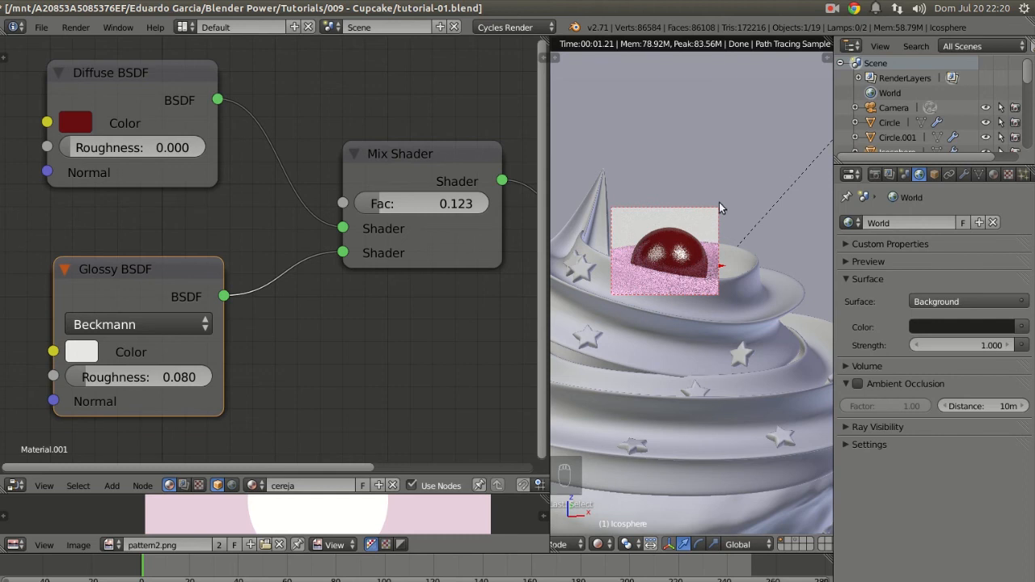
Replace the cherry's render border with one around the whole cupcake and preview it in Rendered shading
key(z)
key(z)
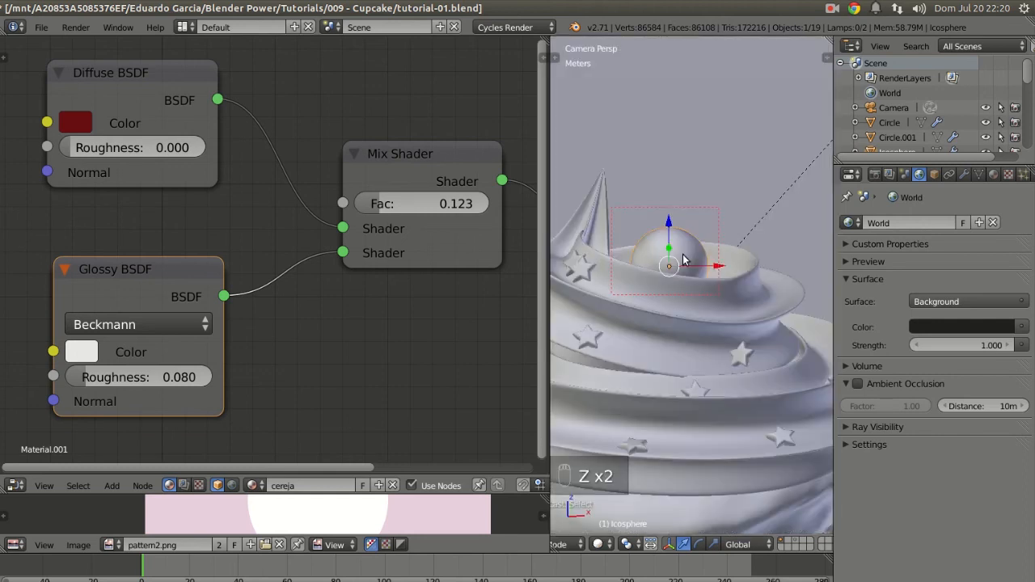
scroll(683, 259, down, 8)
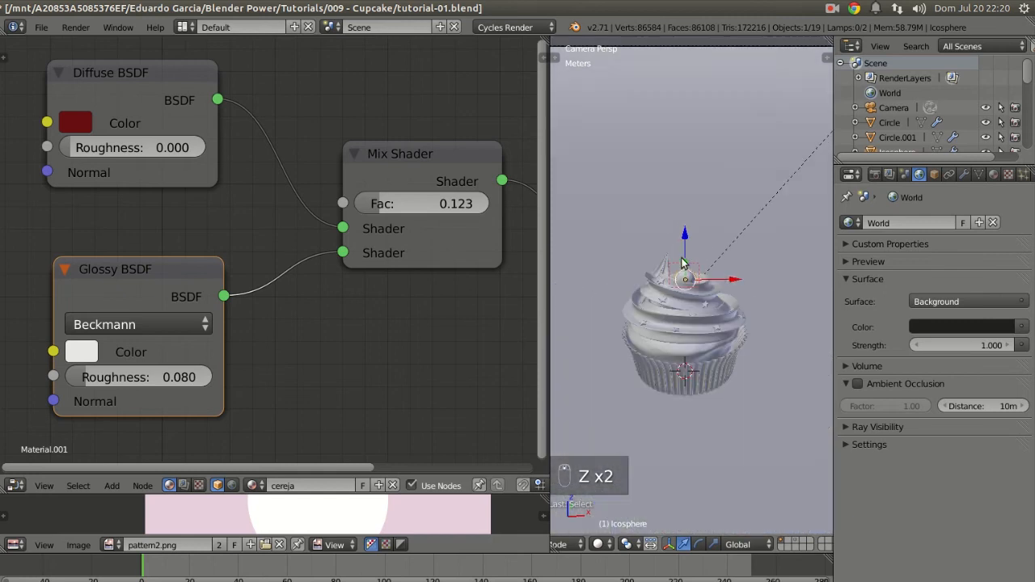
key(ctrl+alt+b)
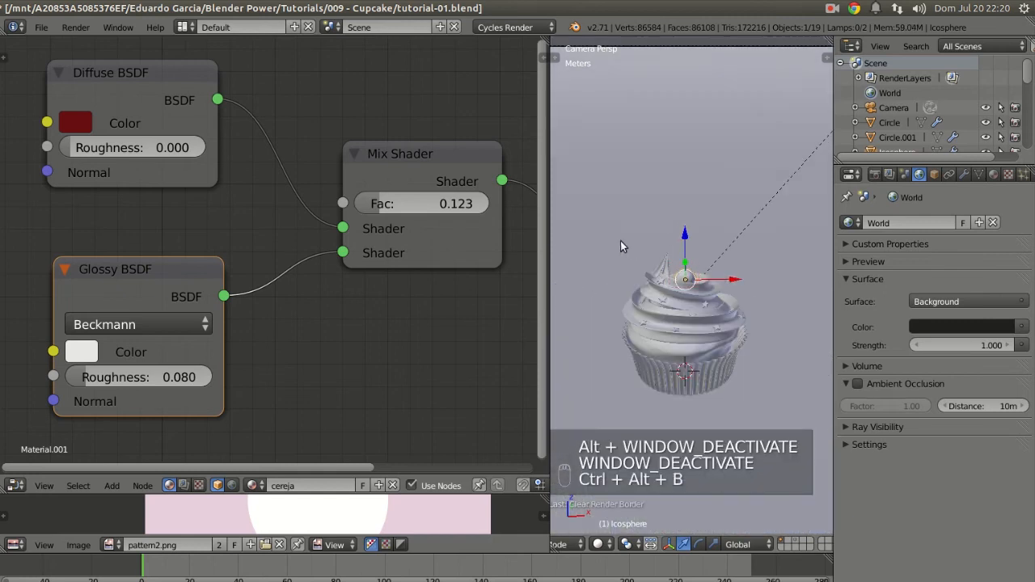
key(ctrl+b)
drag(728, 418, 762, 421)
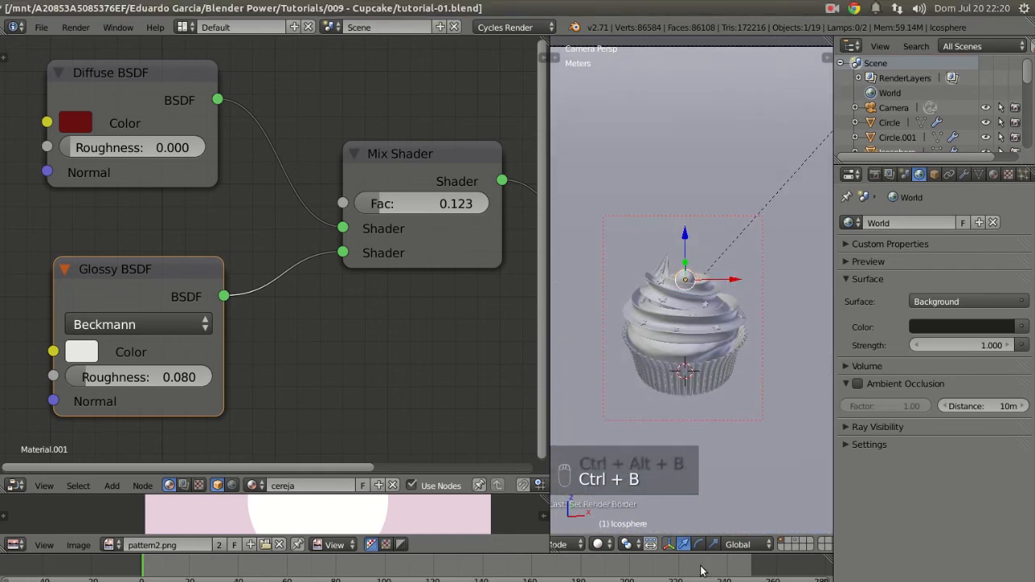
click(598, 544)
click(658, 446)
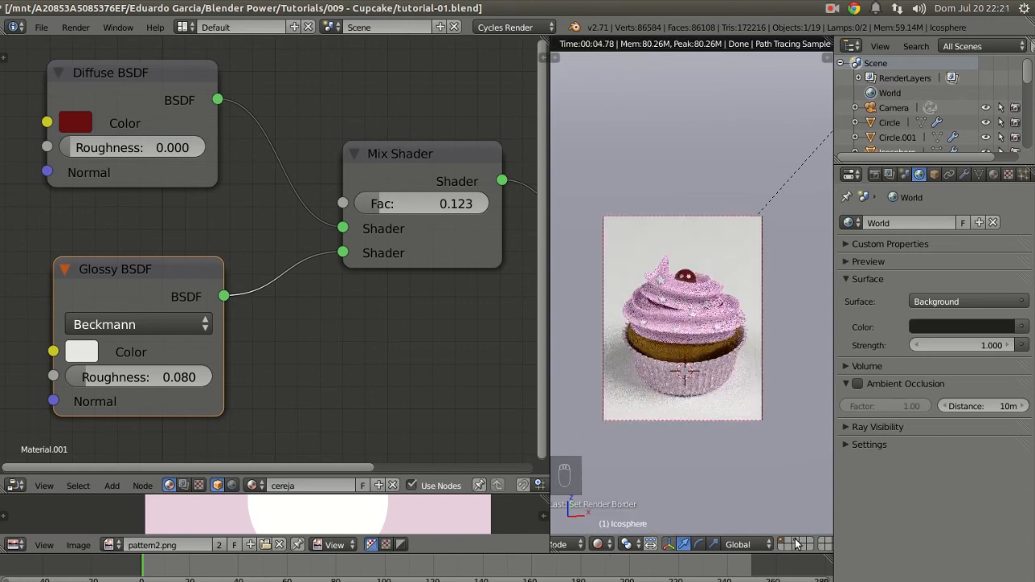
Return to solid shading and select one of the star decorations on the frosting, showing its estrela material nodes
key(z)
key(z)
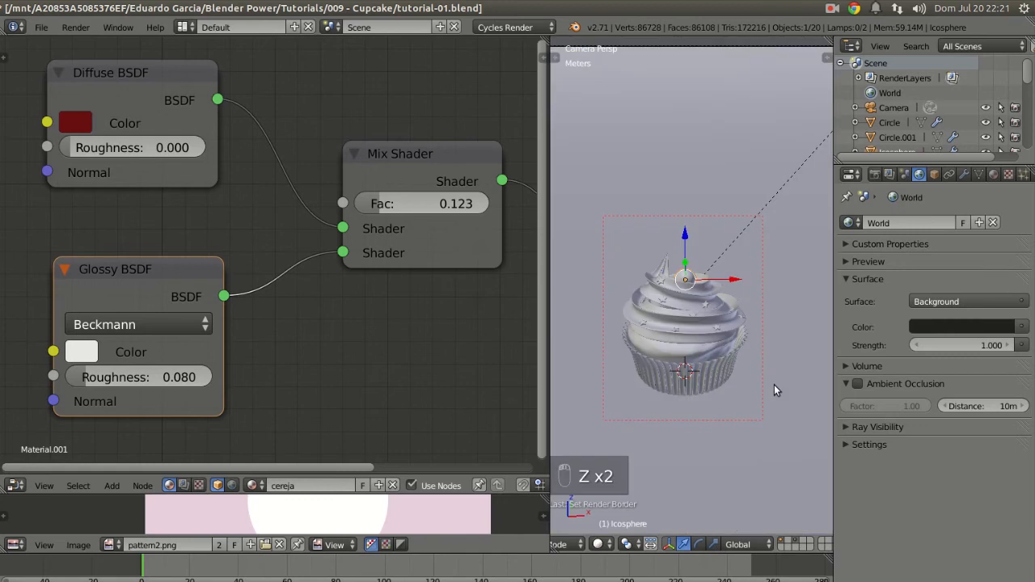
key(KP_1)
middle_drag(747, 423, 641, 271)
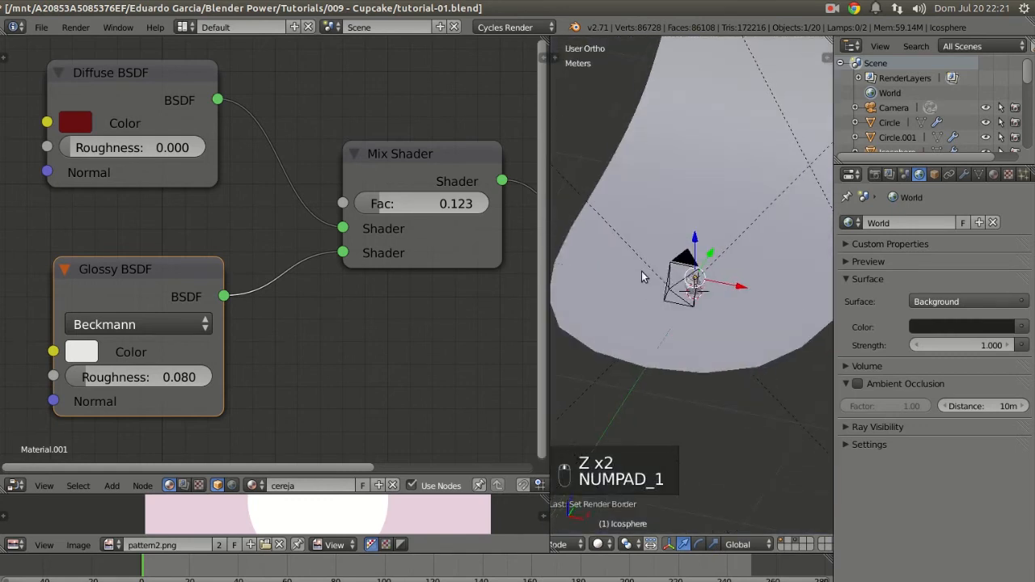
right_click(639, 275)
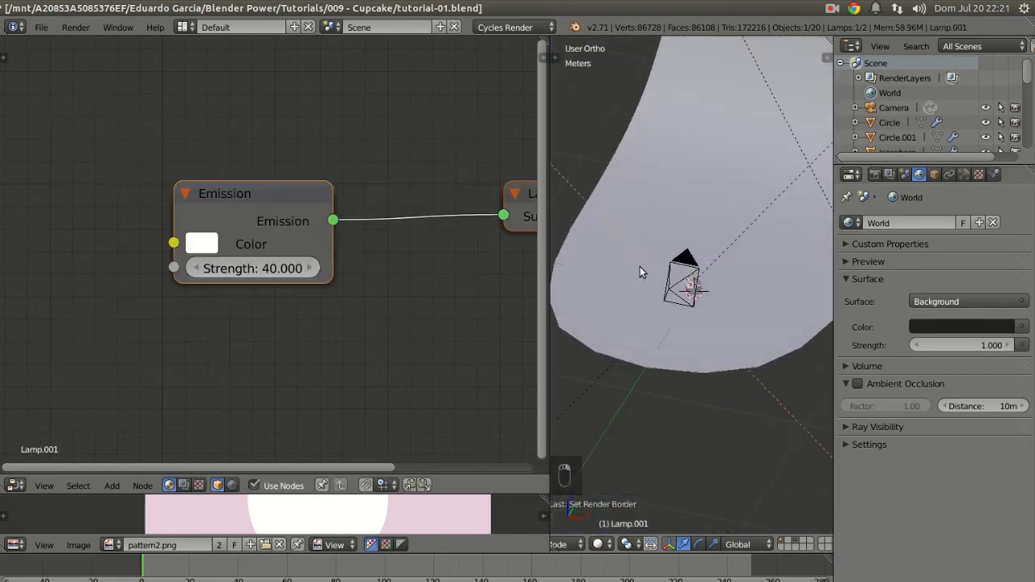
scroll(640, 271, up, 6)
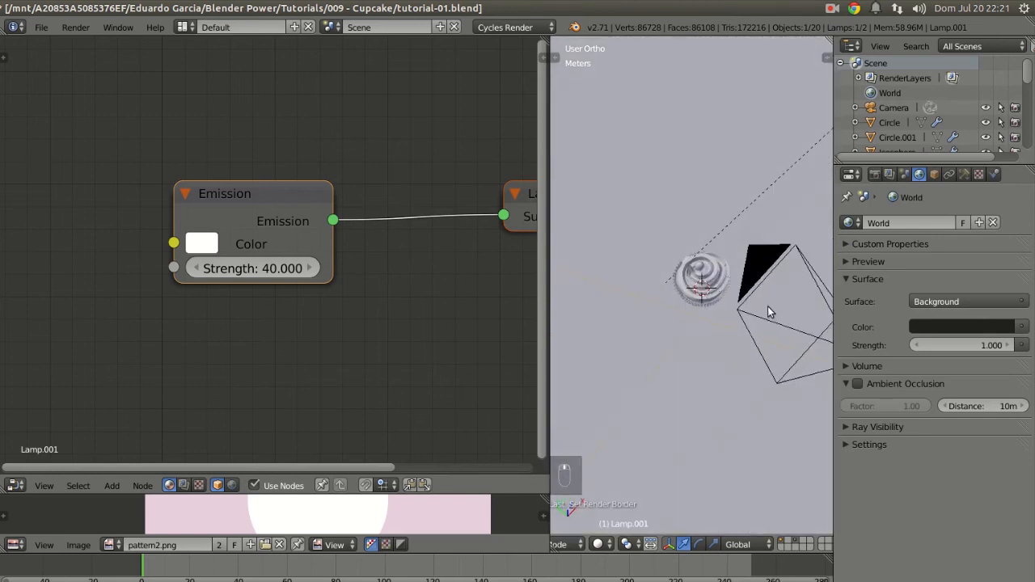
middle_drag(767, 306, 751, 265)
scroll(716, 289, up, 5)
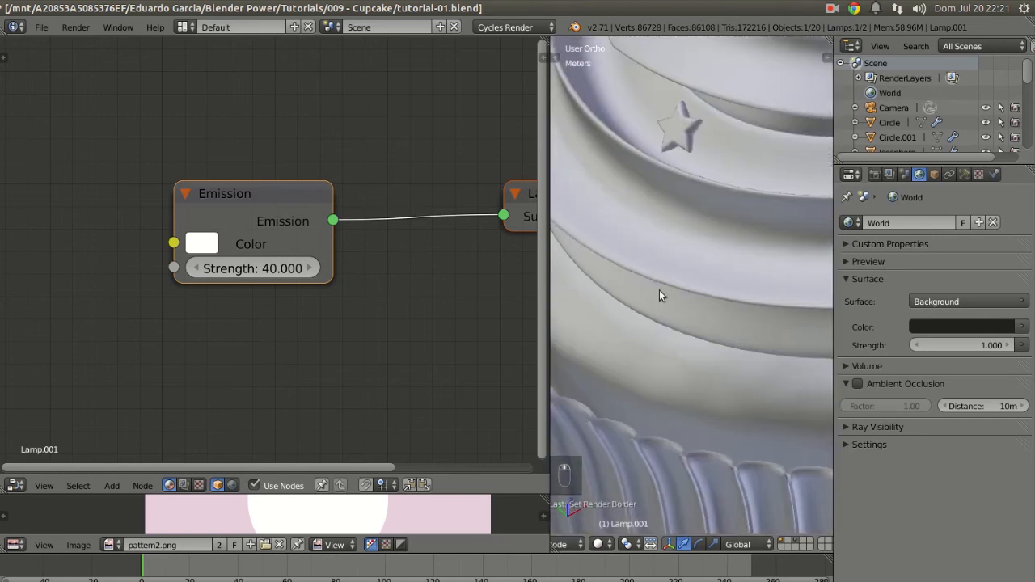
middle_drag(659, 295, 762, 288)
right_click(767, 285)
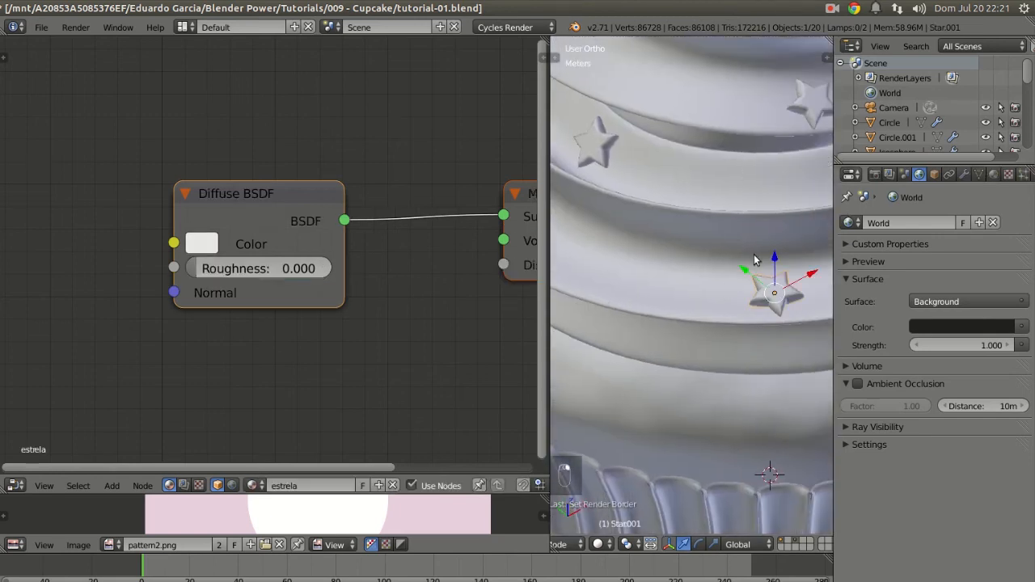
scroll(481, 241, down, 3)
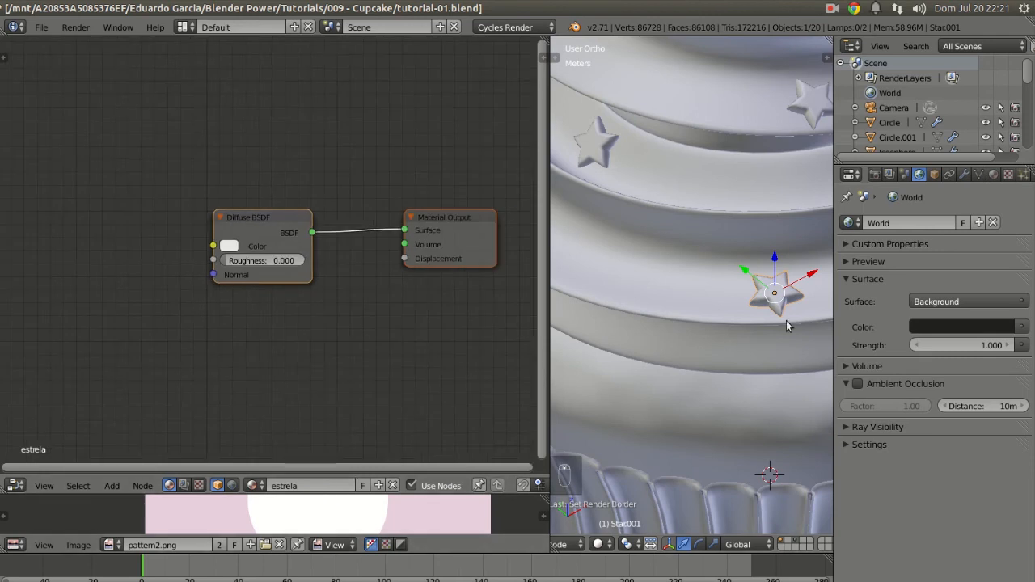
From the camera view, limit the render border to the selected star and preview it in Rendered shading
key(KP_0)
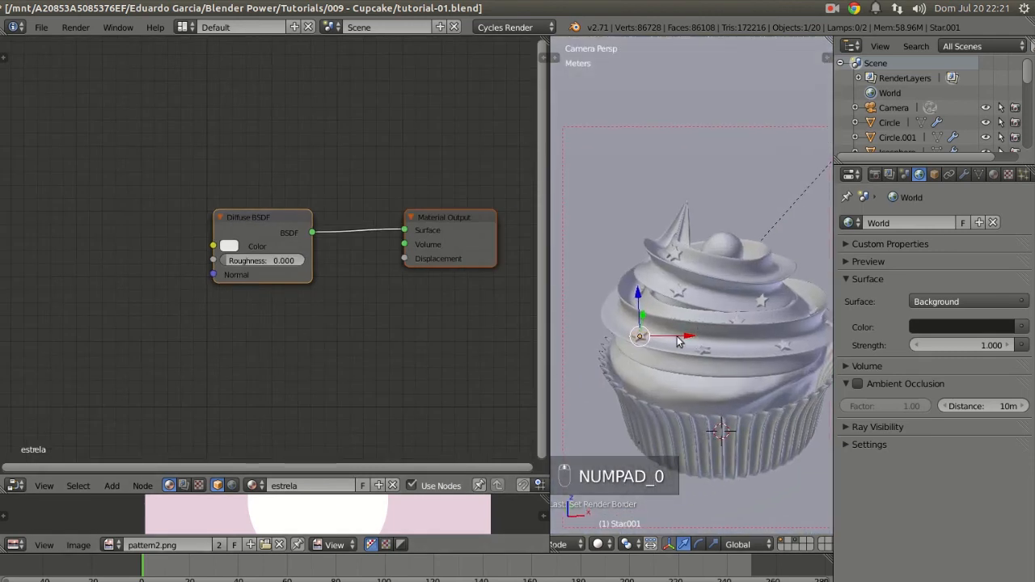
key(ctrl+b)
drag(616, 301, 667, 351)
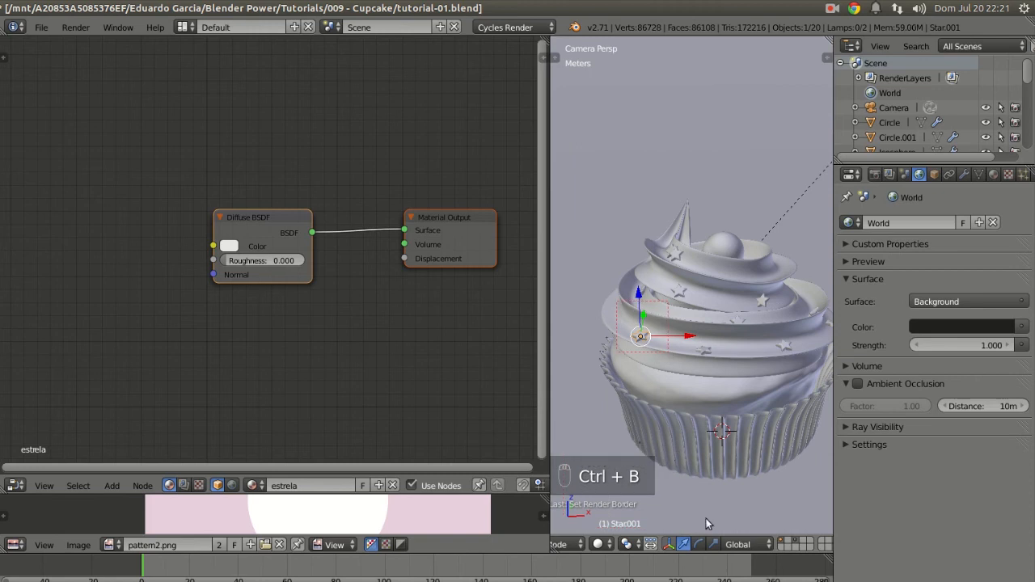
click(600, 544)
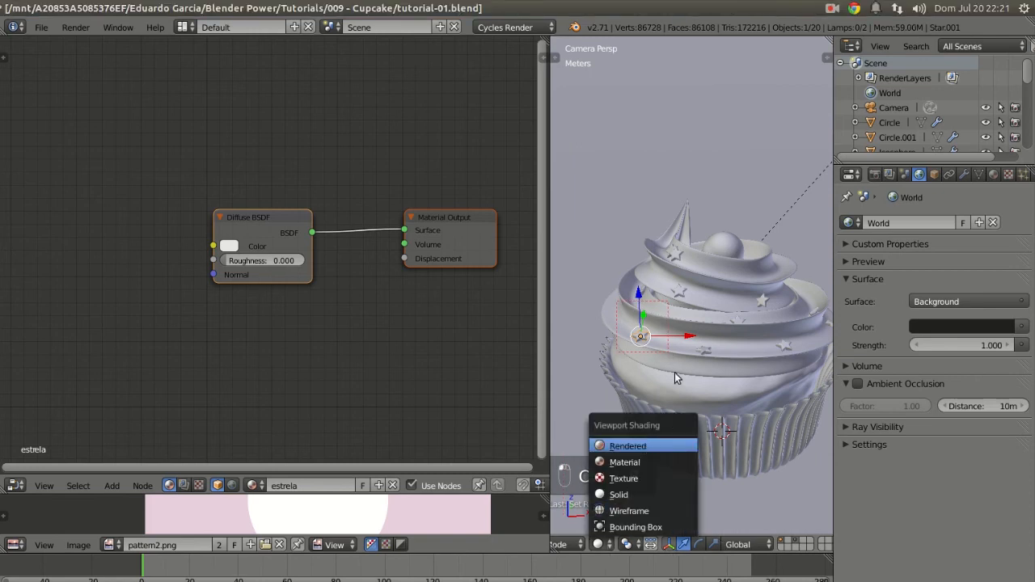
click(641, 446)
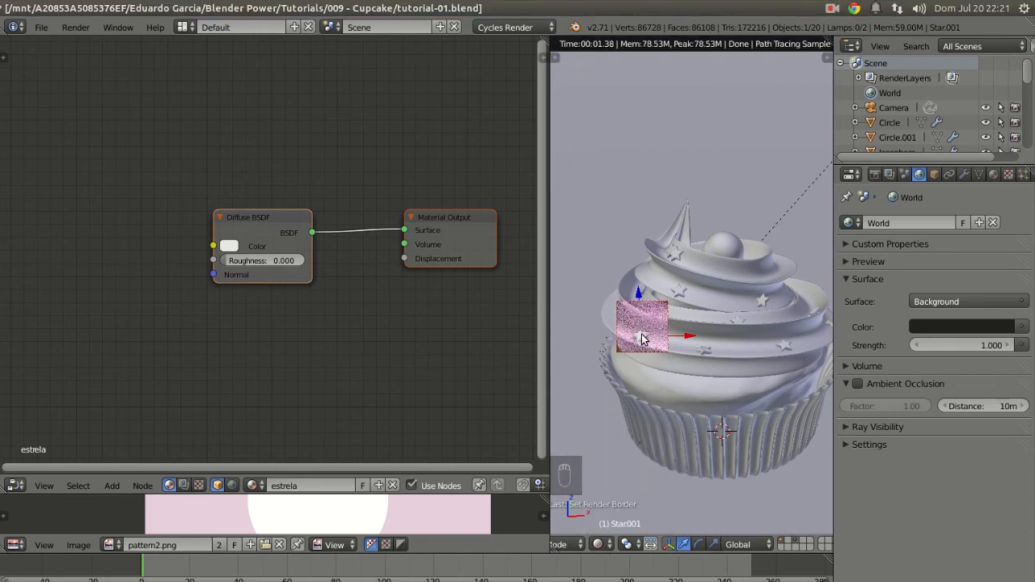
Change the estrela material's Diffuse BSDF color to a dark red
click(228, 248)
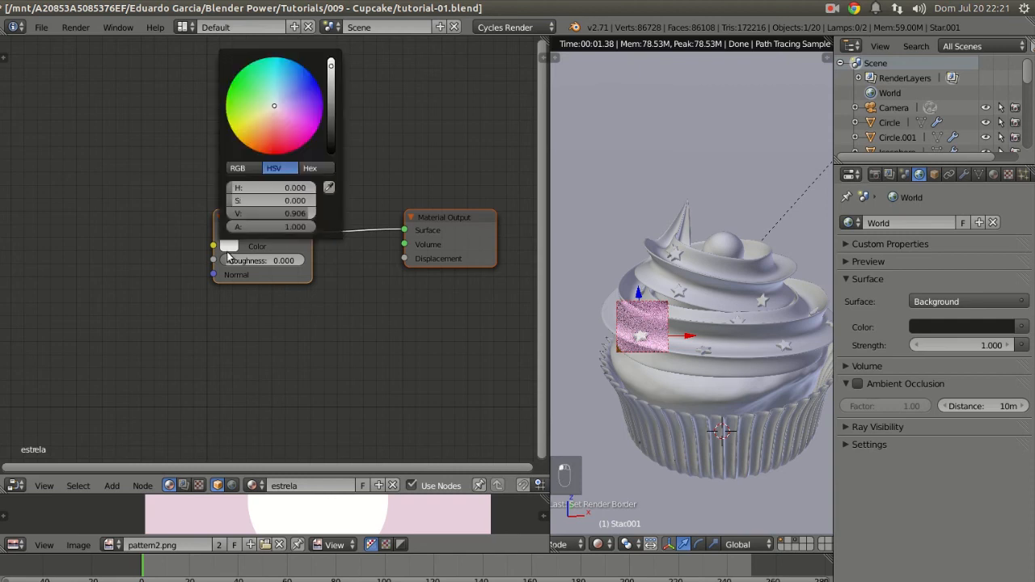
drag(288, 137, 272, 145)
drag(331, 69, 334, 121)
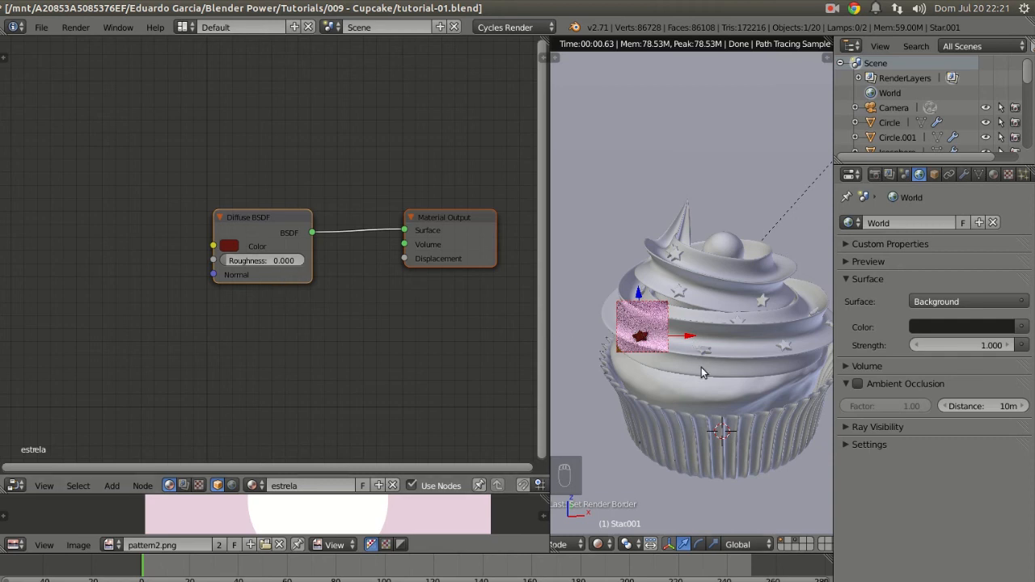
Expand the render border to enclose the whole cupcake and center it in the rendered view
shift+middle_drag(685, 358, 668, 336)
key(ctrl+b)
drag(566, 142, 834, 522)
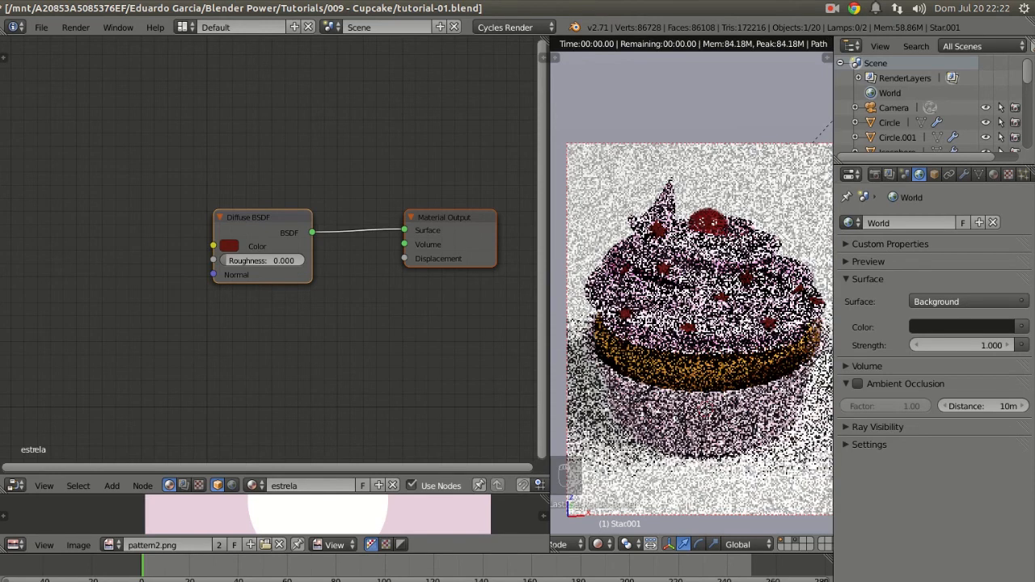
scroll(748, 332, down, 1)
shift+middle_drag(735, 336, 717, 333)
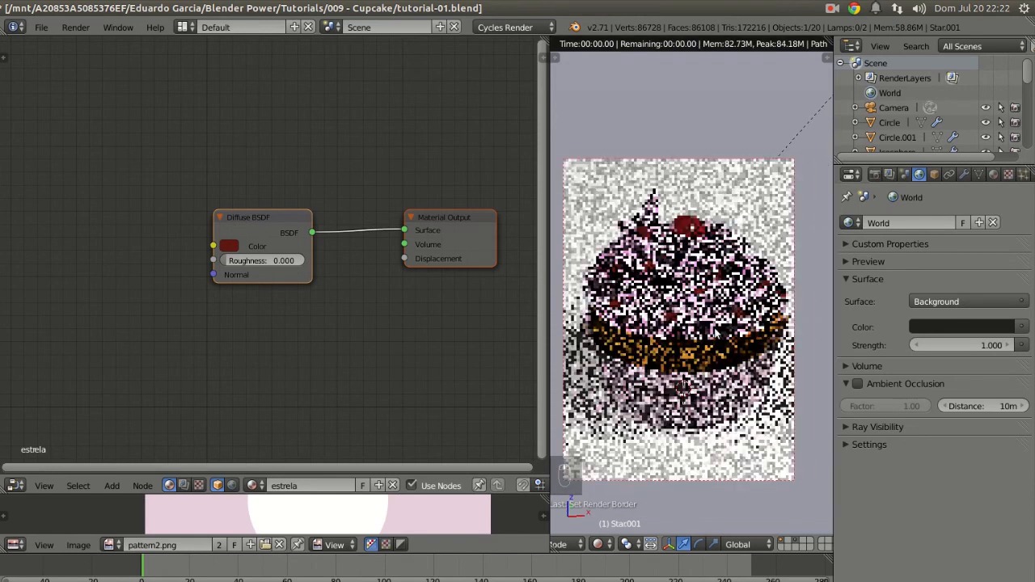
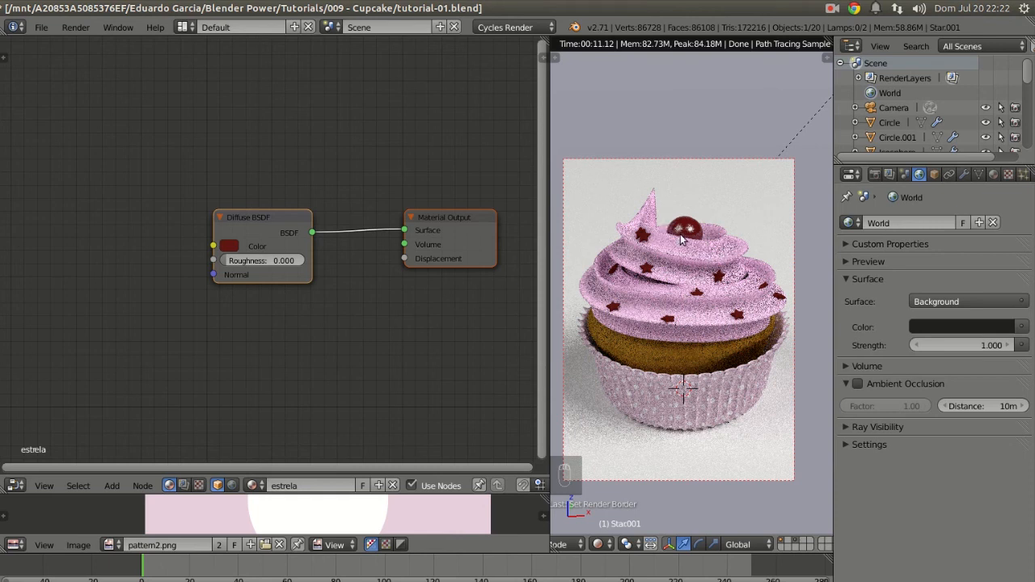
Select the cherry and lower its Mix Shader factor to 0.035
right_click(685, 235)
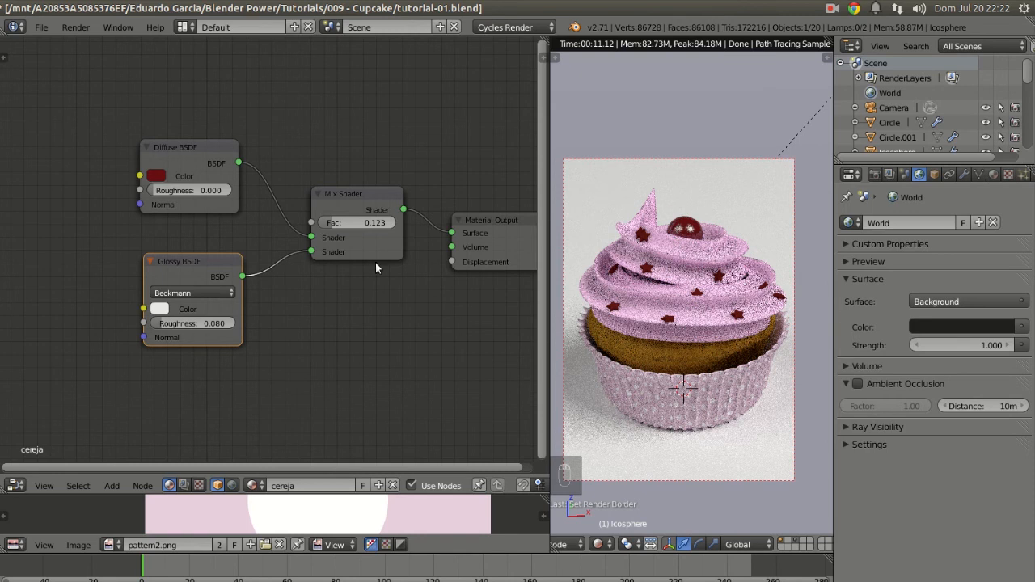
scroll(252, 285, up, 3)
drag(380, 208, 370, 208)
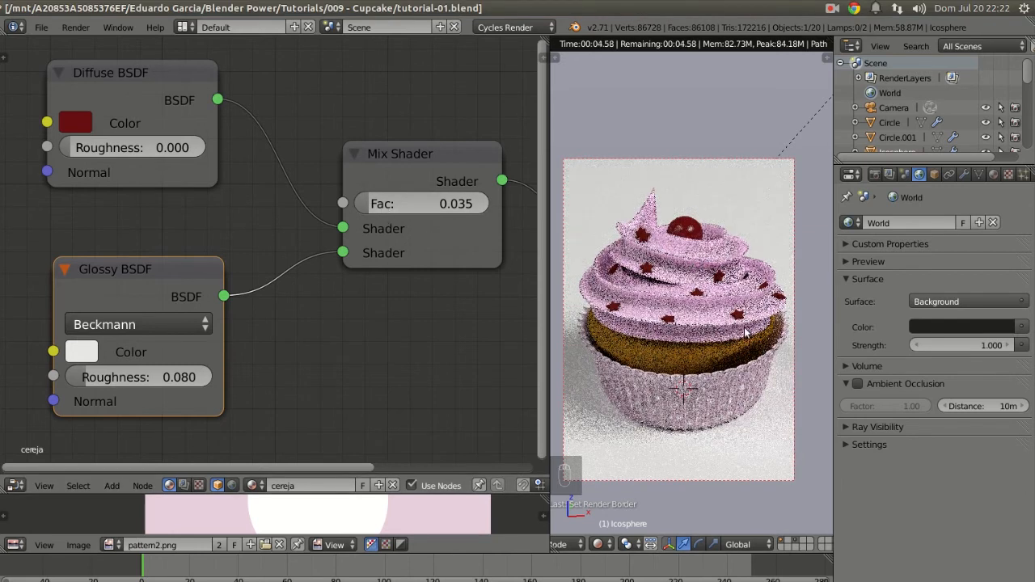
scroll(745, 331, down, 1)
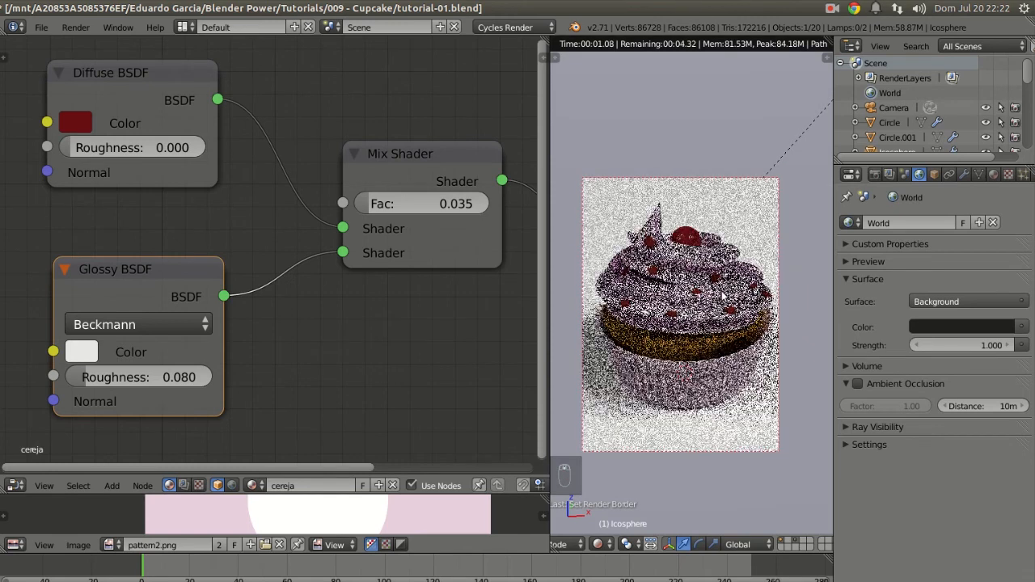
Return to solid shading, select the backdrop plane, and enlarge the image editor beneath the node editor
key(z)
key(z)
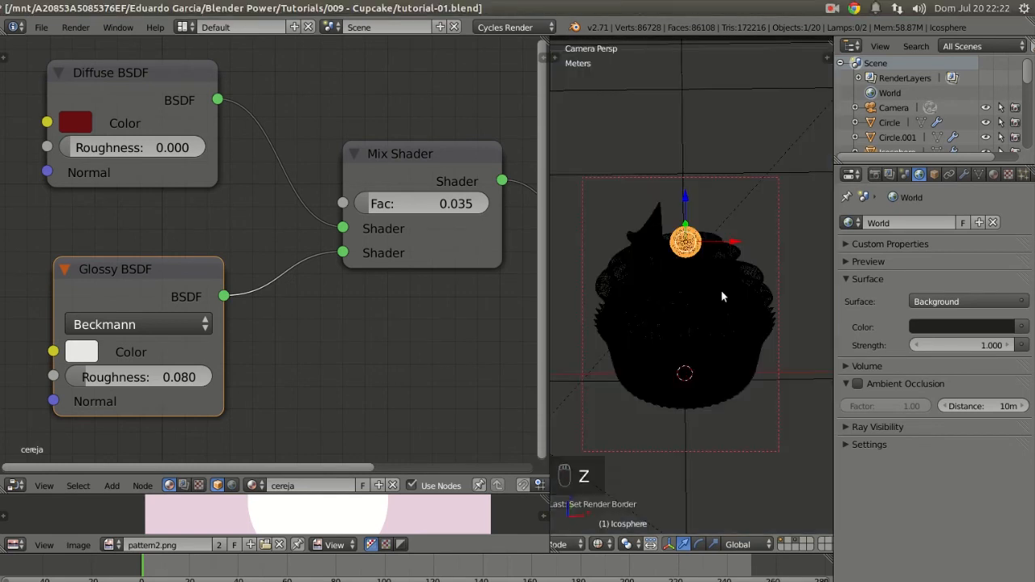
scroll(715, 300, down, 5)
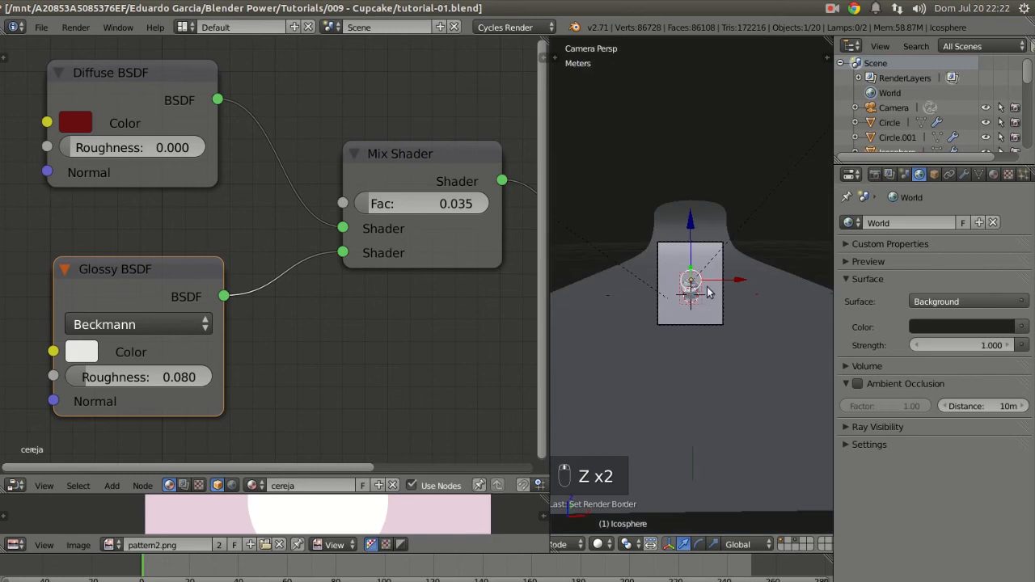
right_click(714, 212)
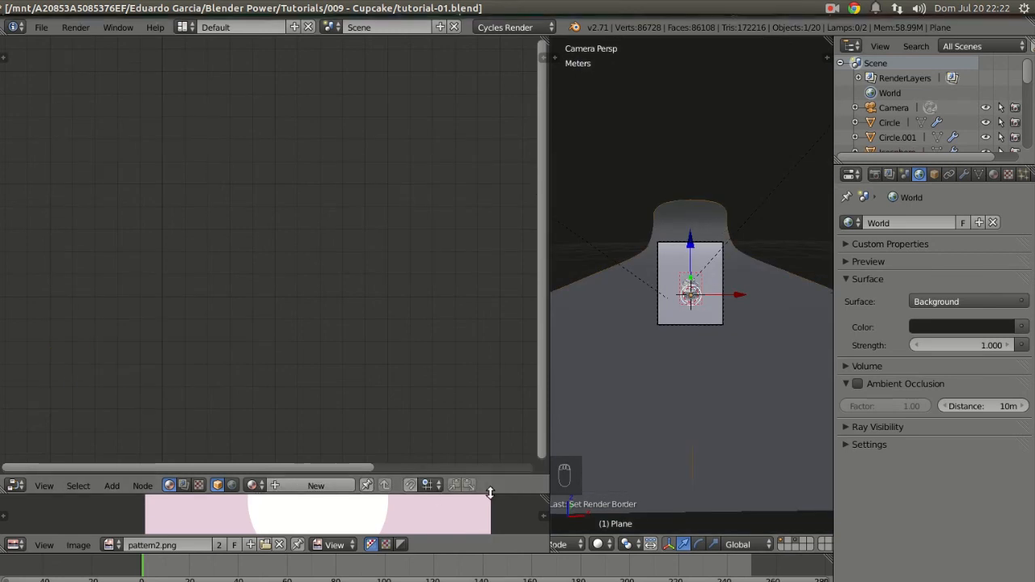
drag(487, 466, 486, 194)
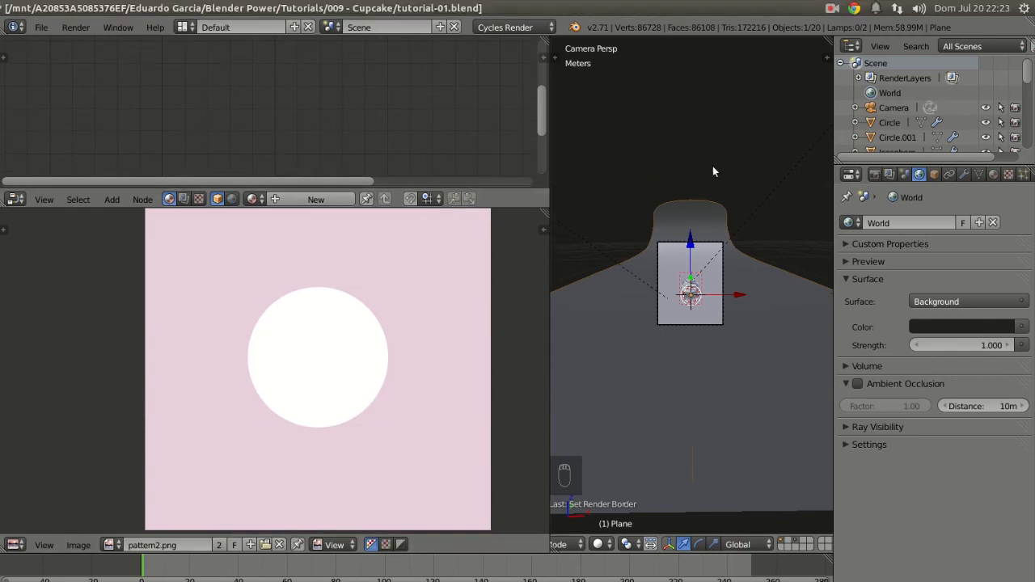
drag(517, 193, 566, 219)
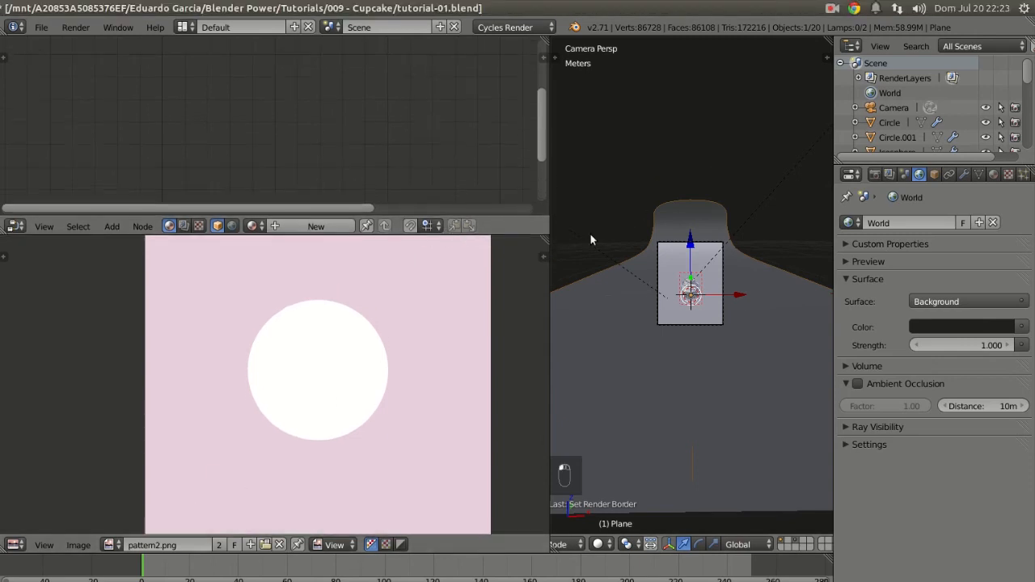
Create a new material for the backdrop plane and name it fundo
click(316, 225)
double_click(315, 226)
key(BackSpace)
text(fundo)
key(Return)
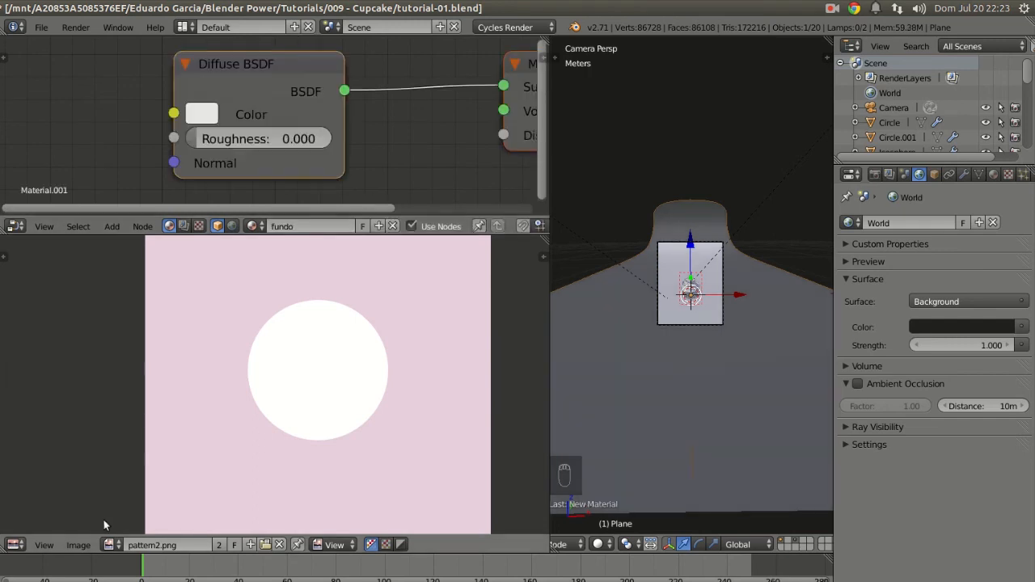
Open pattern.png from the Textures folder in the image editor and inspect the pattern enlarged
click(78, 545)
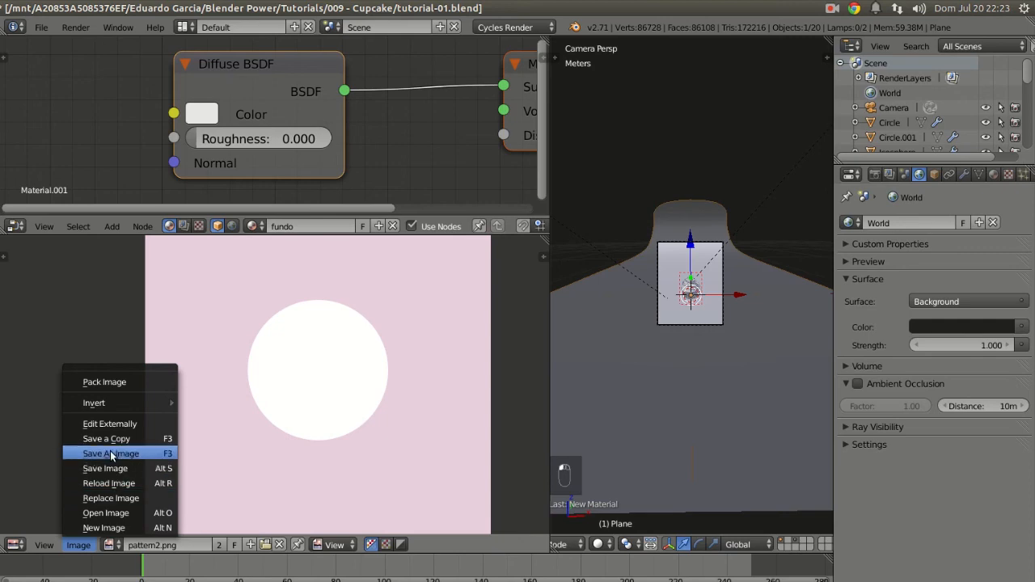
click(130, 512)
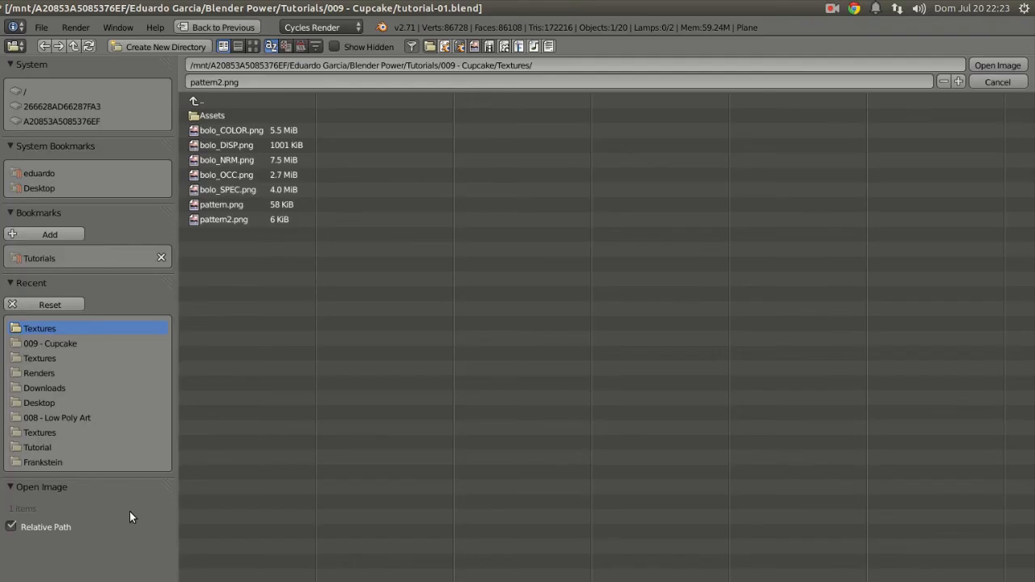
click(228, 202)
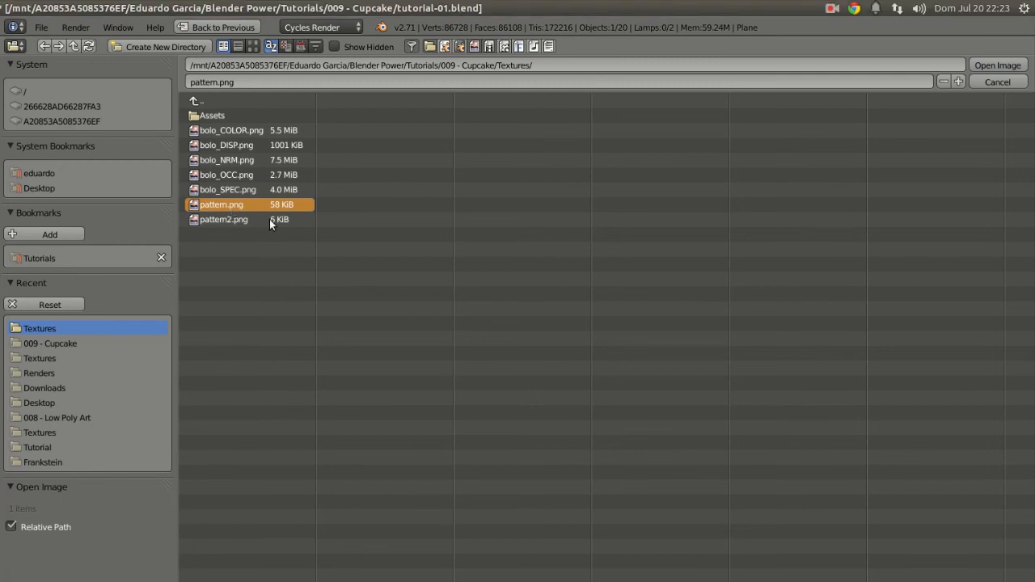
click(983, 64)
scroll(310, 332, down, 1)
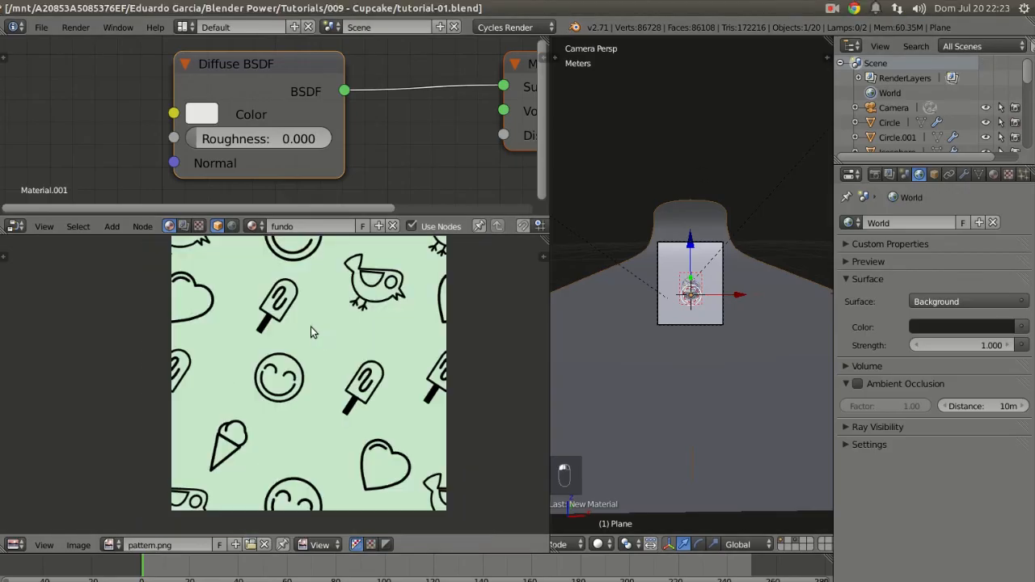
key(ctrl+Up)
scroll(580, 235, up, 4)
middle_drag(581, 254, 524, 260)
scroll(524, 259, down, 4)
scroll(536, 206, up, 1)
key(shift+space)
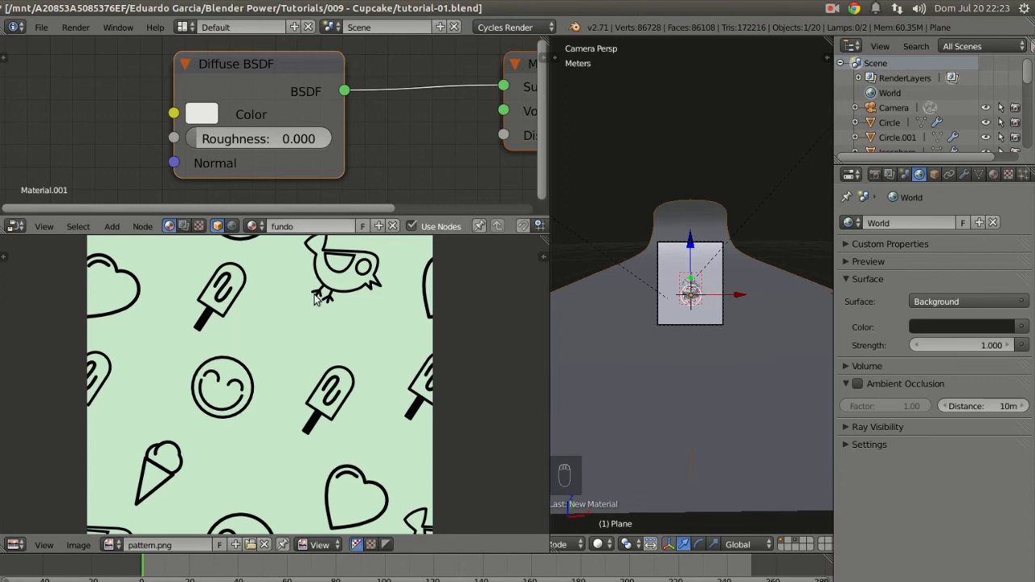
Enlarge the node editor and add an Image Texture node using pattern.png beside the Diffuse BSDF of the fundo material
drag(388, 219, 377, 384)
scroll(360, 469, down, 2)
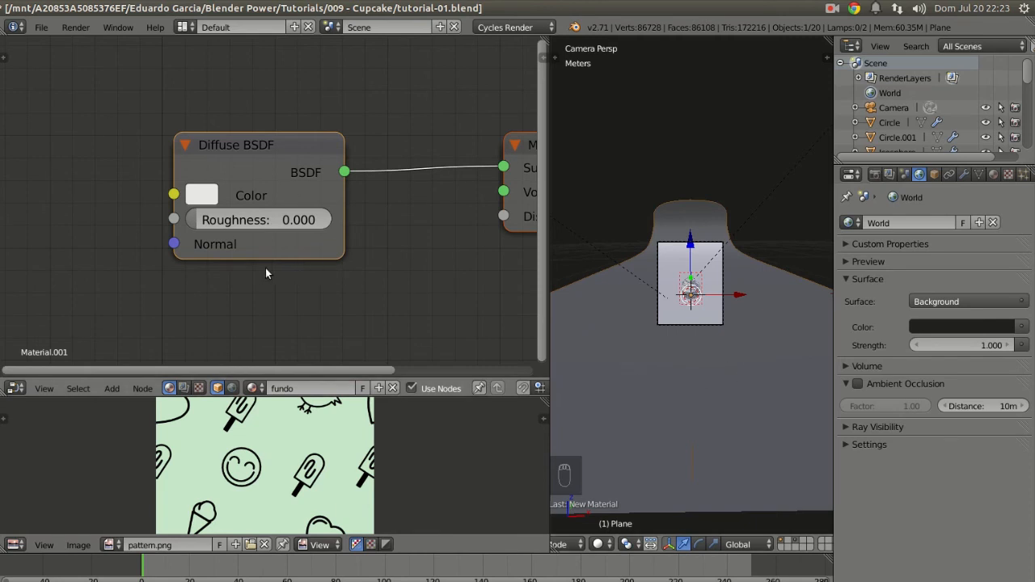
scroll(278, 256, down, 2)
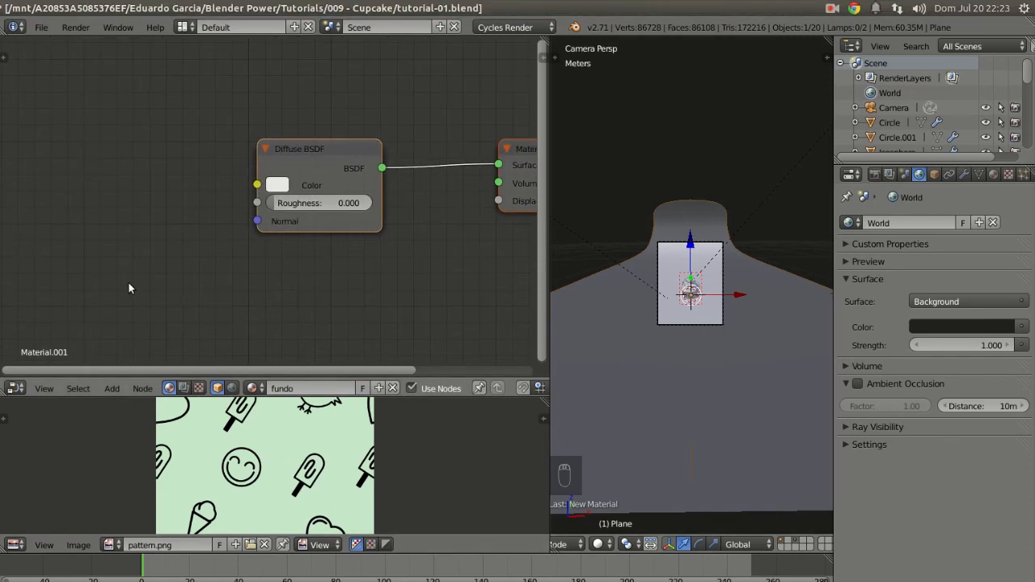
key(shift+a)
mouse_move(79, 325)
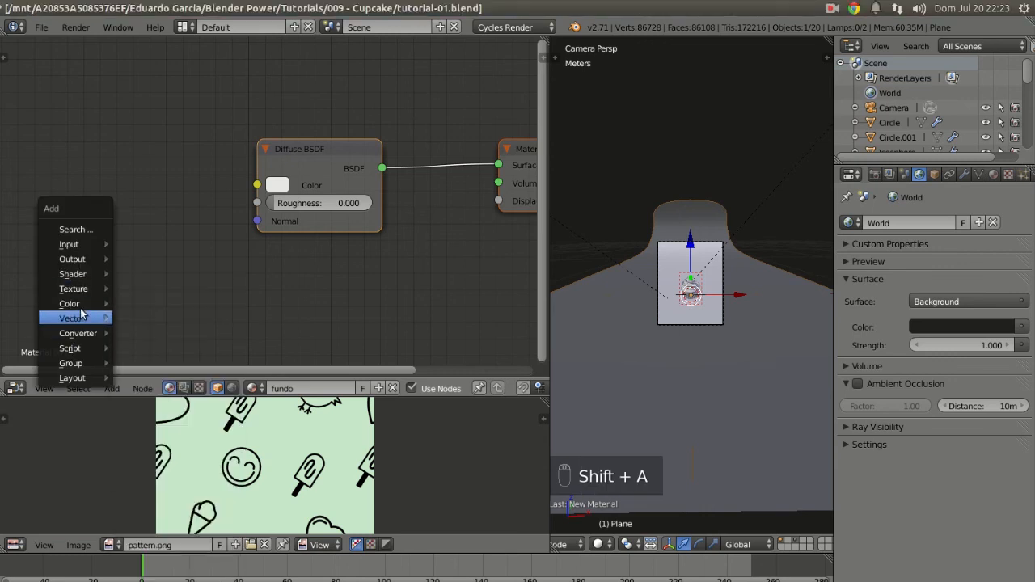
mouse_move(77, 290)
click(160, 289)
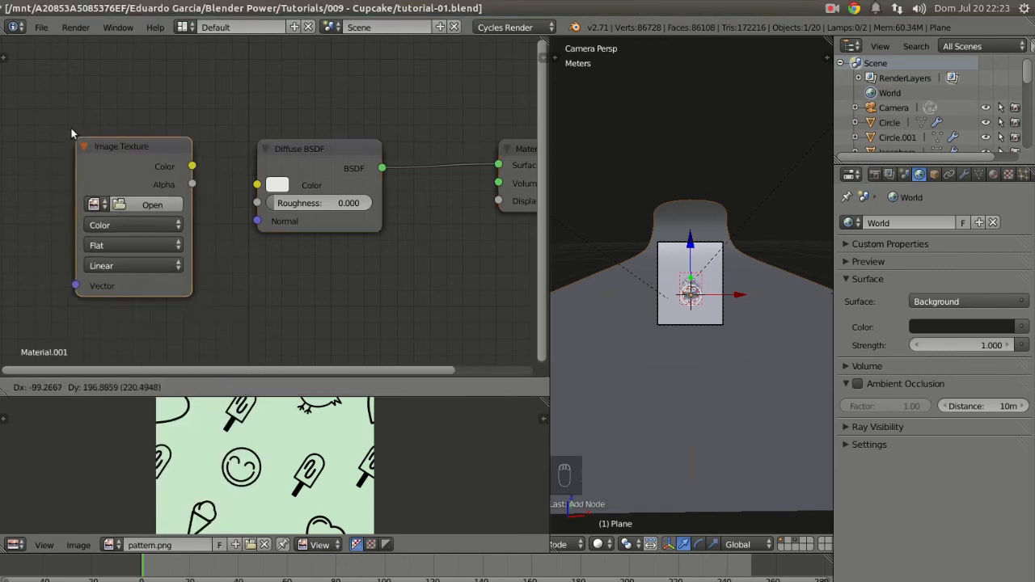
click(72, 129)
click(90, 179)
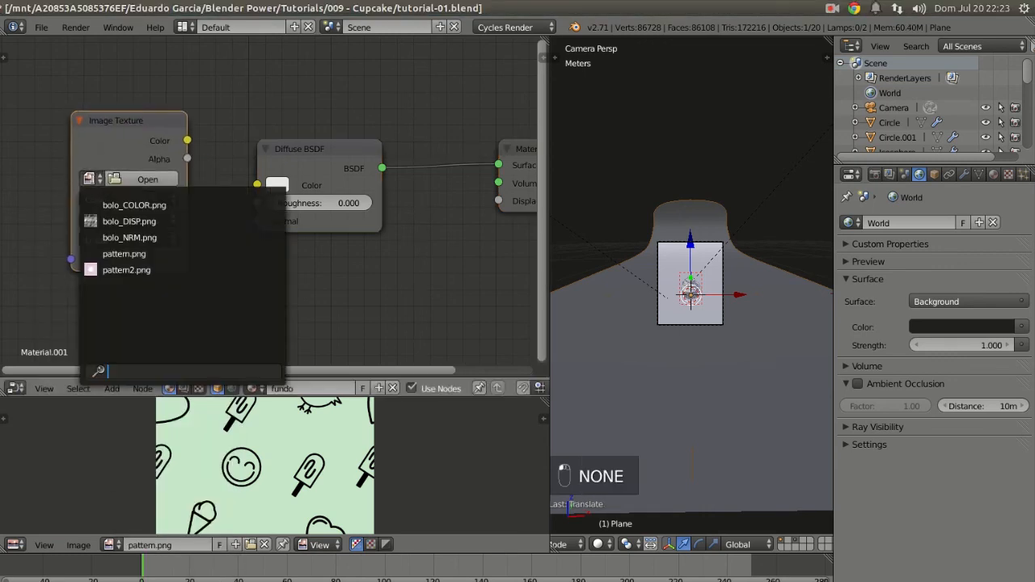
click(118, 254)
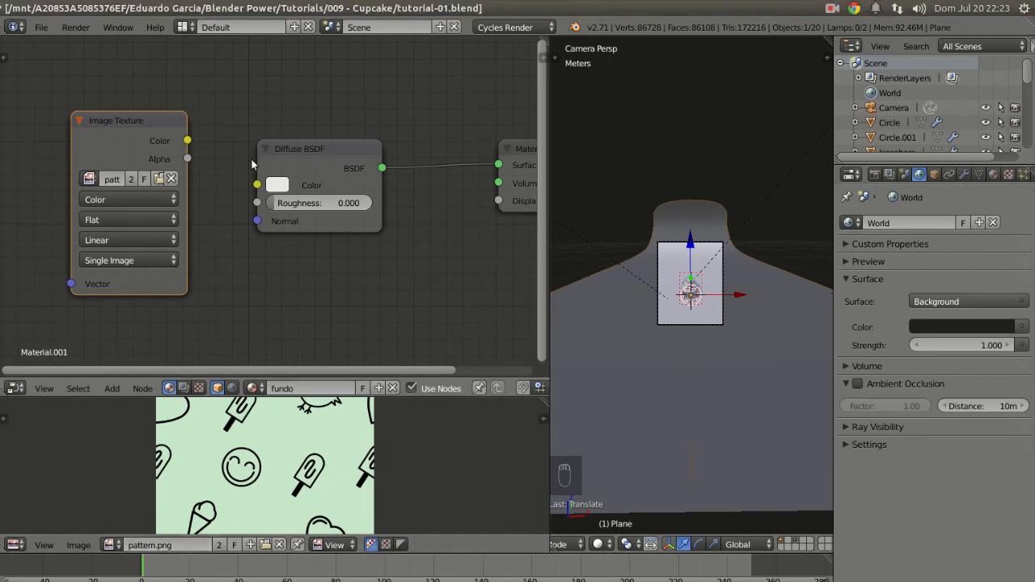
Link the Image Texture's Color output to the Diffuse BSDF's Color input
drag(188, 142, 258, 186)
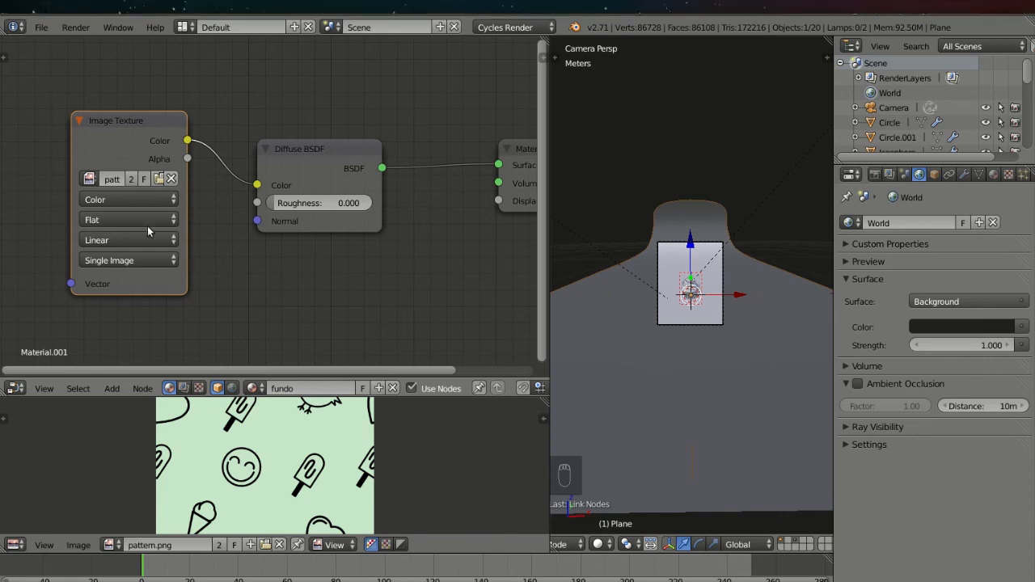
scroll(182, 235, down, 2)
middle_drag(216, 245, 376, 238)
middle_drag(245, 233, 172, 204)
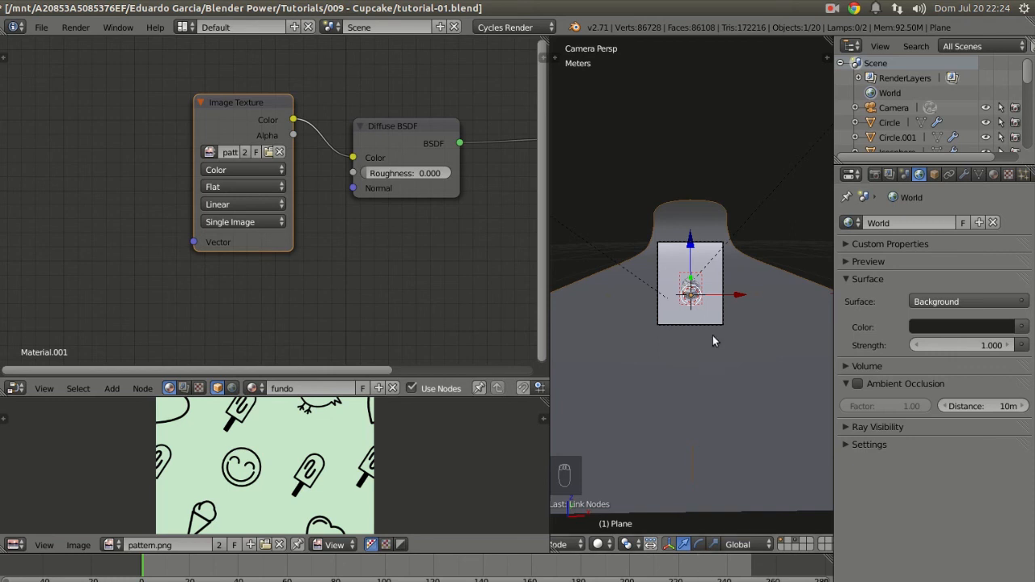
Set a render border around the whole camera frame and show the viewport in Rendered shading
drag(612, 184, 829, 490)
click(603, 544)
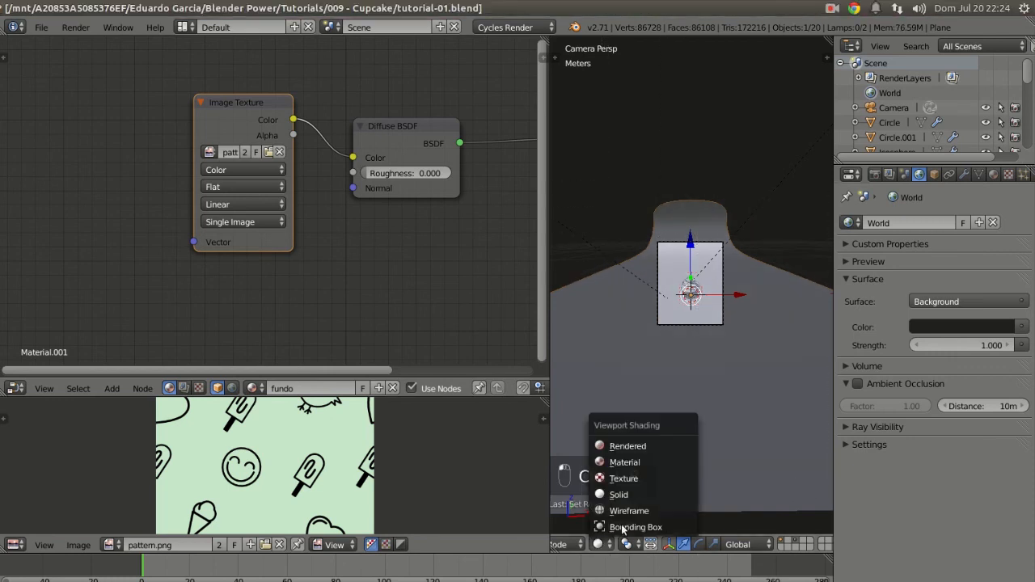
click(650, 449)
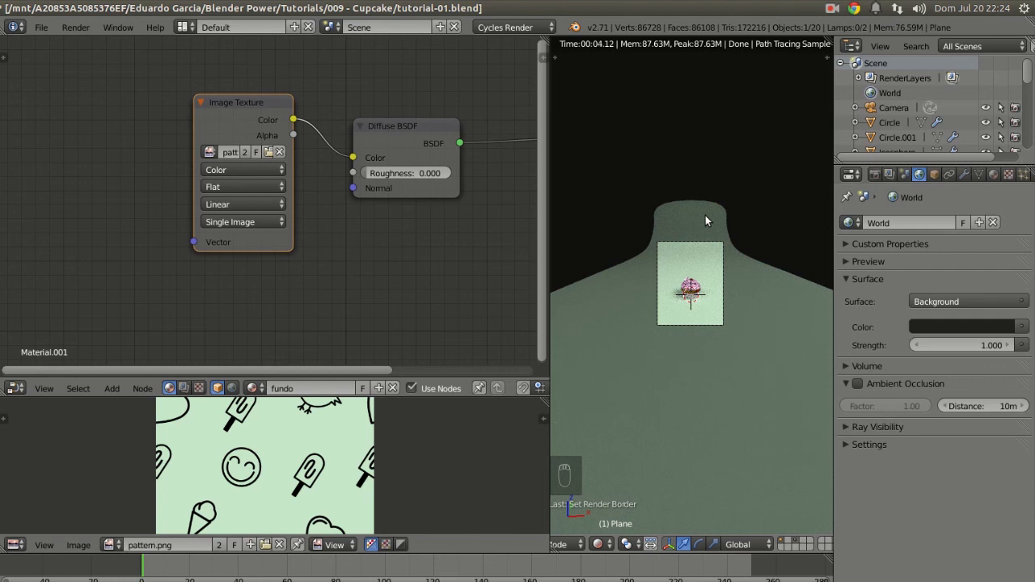
Unwrap the backdrop plane's entire mesh in Edit Mode and return to Object Mode
key(z)
key(Tab)
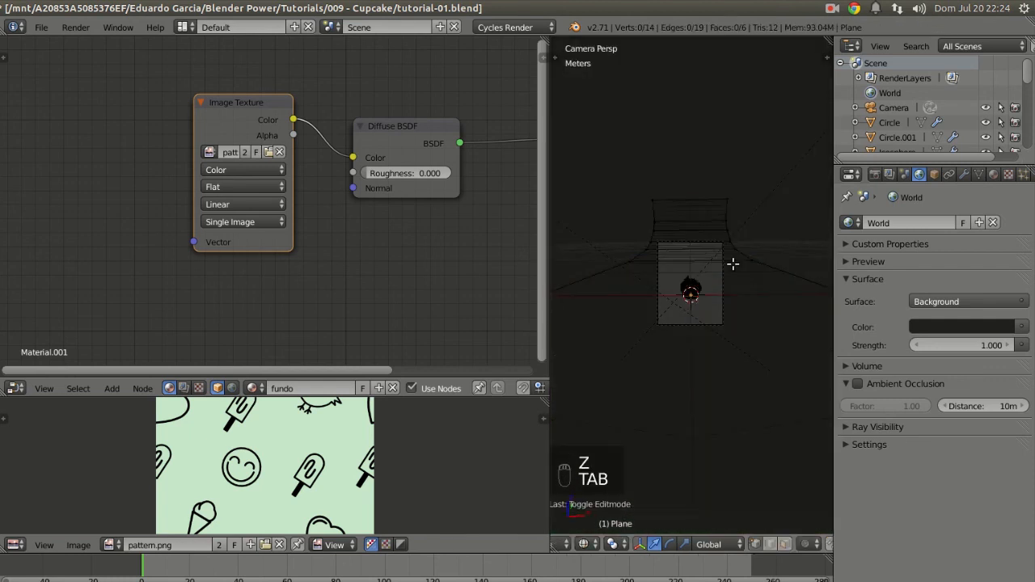
key(a)
key(a)
key(u)
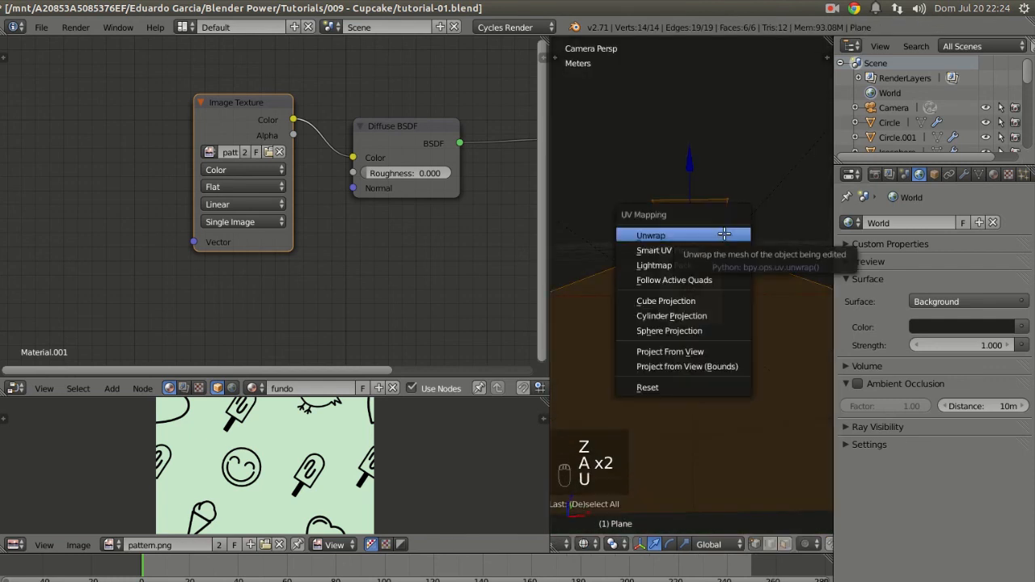
click(724, 233)
key(Tab)
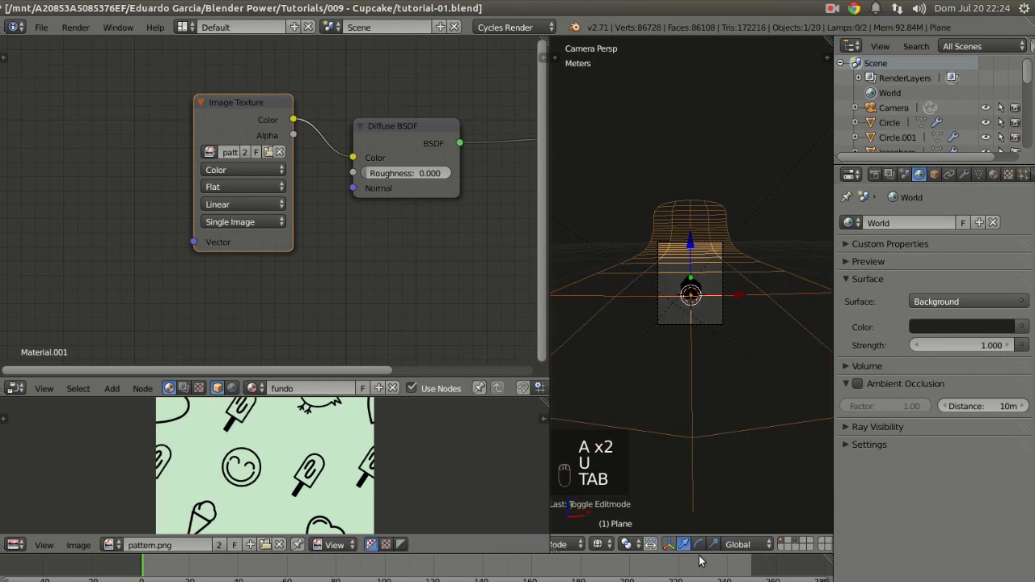
Examine in Rendered shading, from outside the camera view, how the pattern lies across the backdrop
click(607, 544)
click(640, 432)
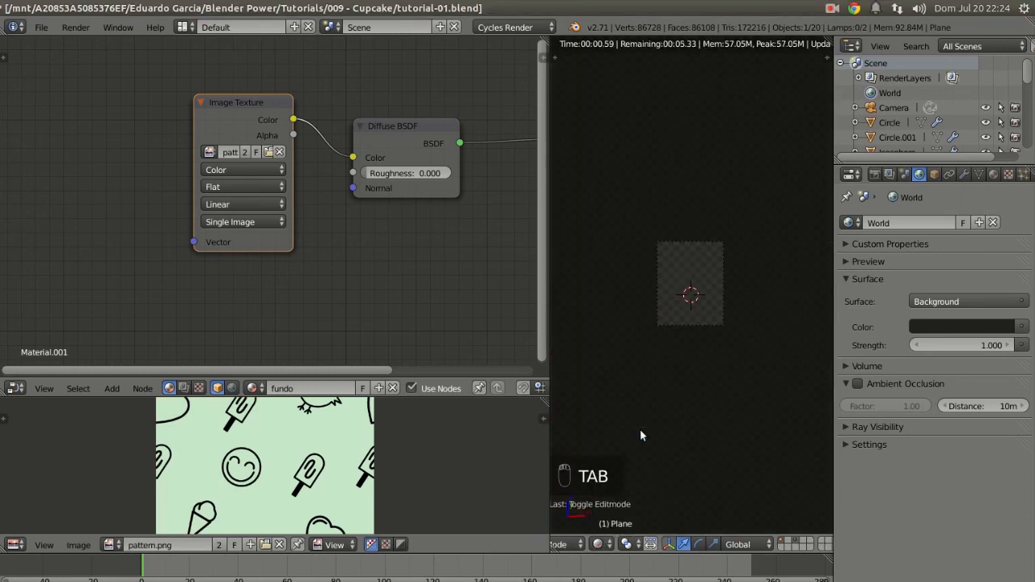
scroll(640, 435, up, 3)
key(KP_3)
scroll(705, 316, down, 12)
middle_drag(704, 315, 685, 348)
scroll(684, 349, down, 10)
scroll(685, 349, up, 8)
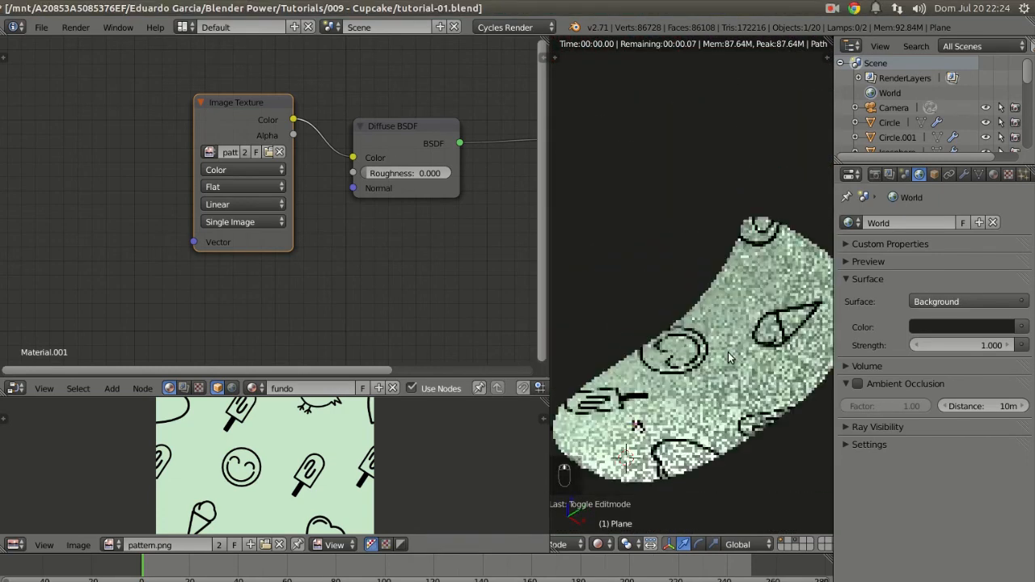
Return to the camera view and switch the viewport to Material shading
key(z)
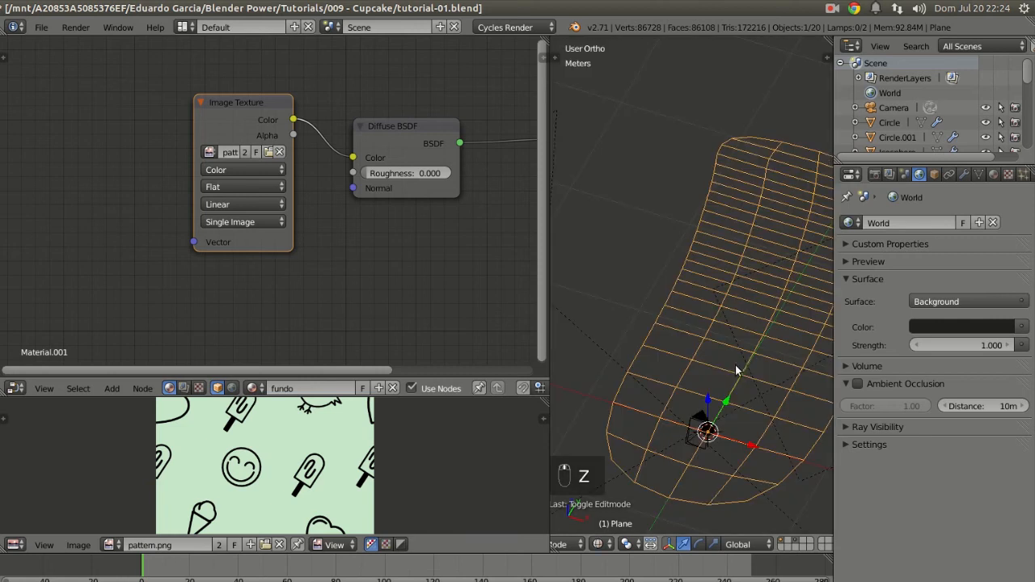
key(KP_0)
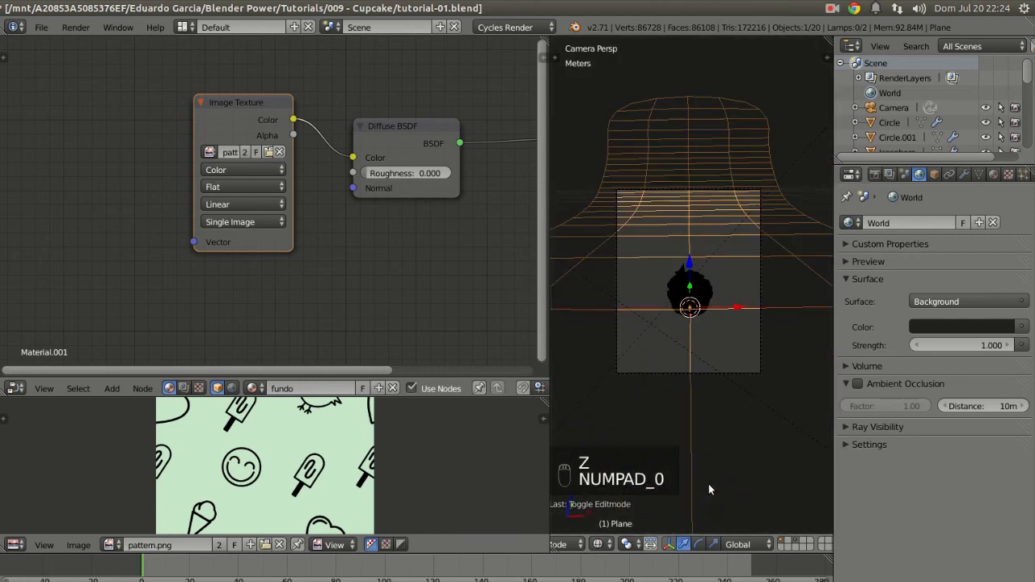
click(599, 544)
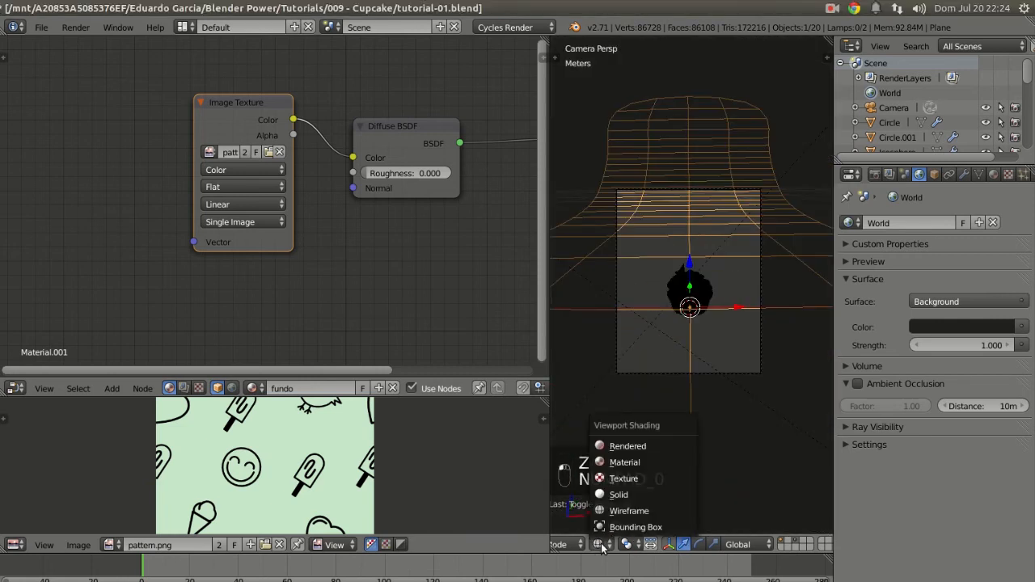
click(638, 463)
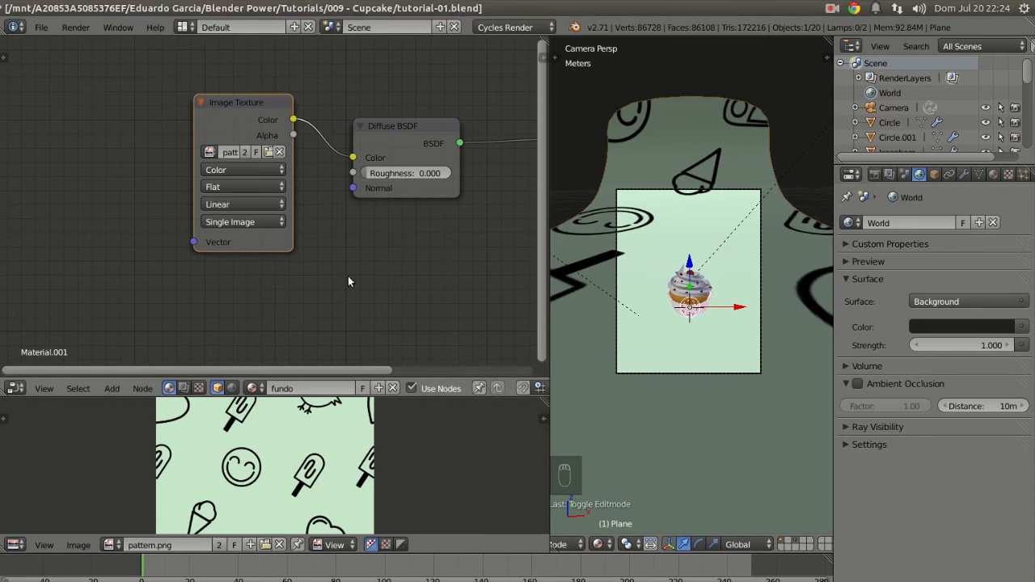
shift+middle_drag(730, 208, 767, 264)
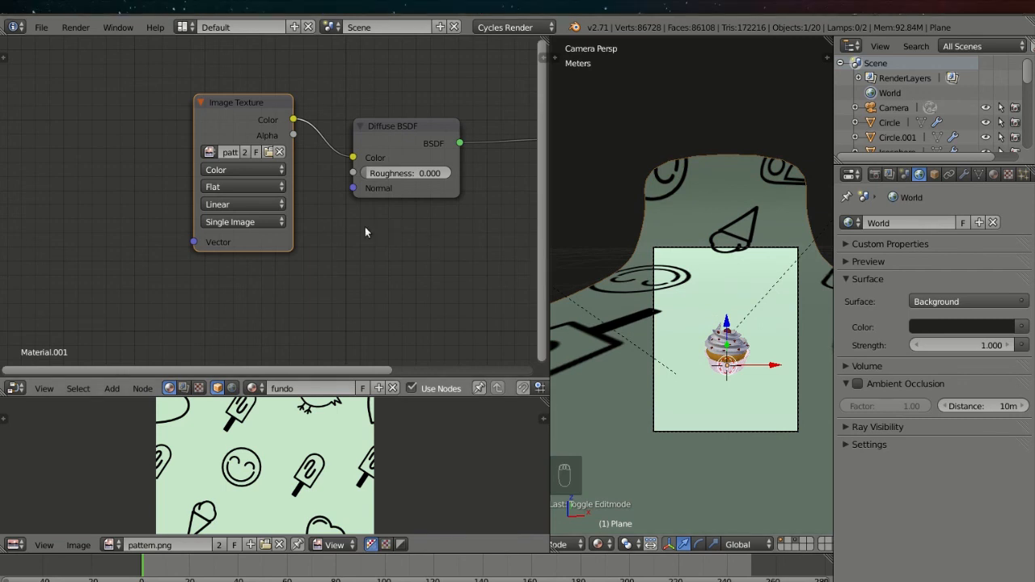
Add a Texture Coordinate node and a Mapping node ahead of the Image Texture node
middle_drag(34, 219, 214, 254)
key(shift+a)
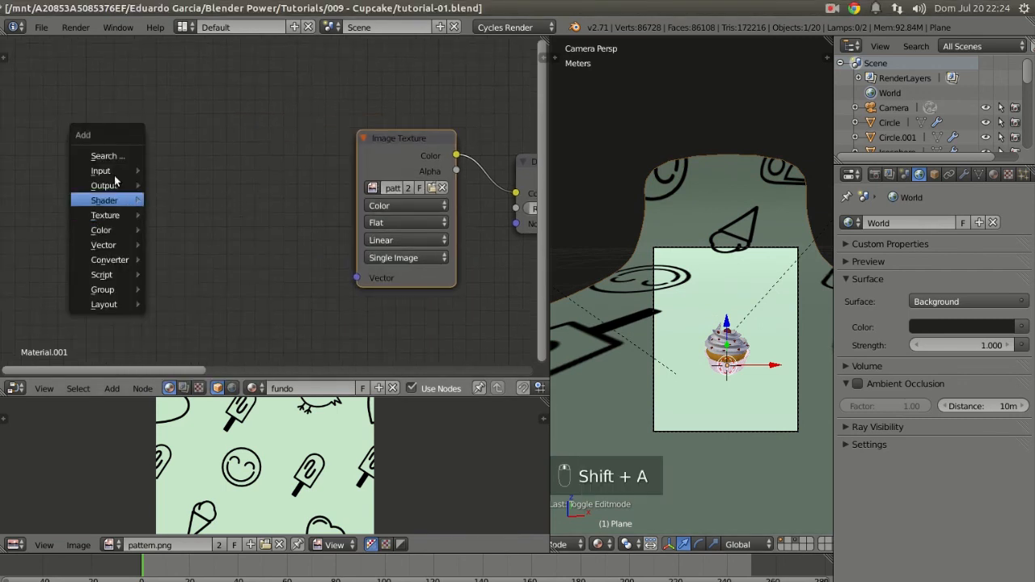
mouse_move(101, 171)
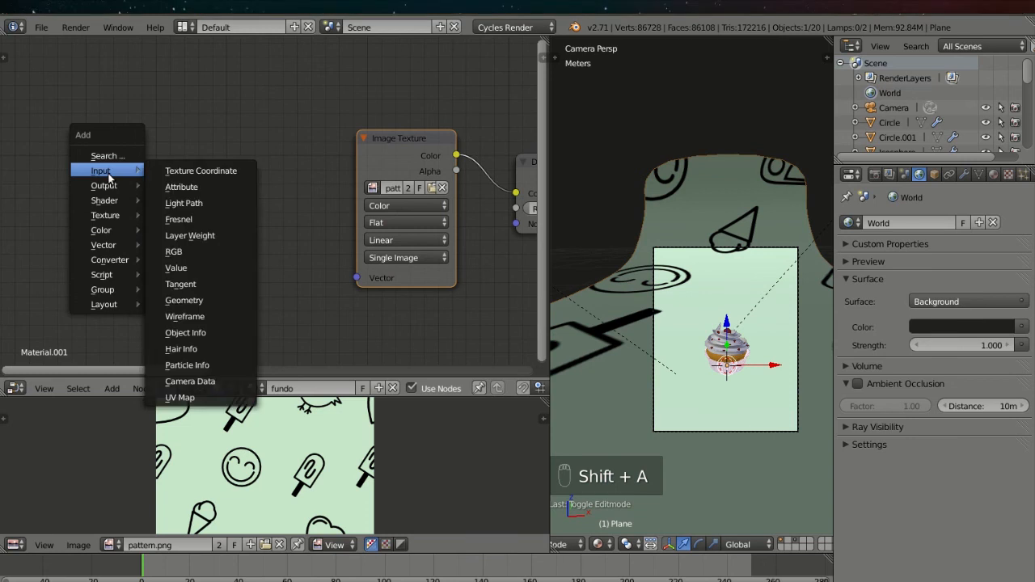
click(203, 173)
click(59, 110)
key(shift+a)
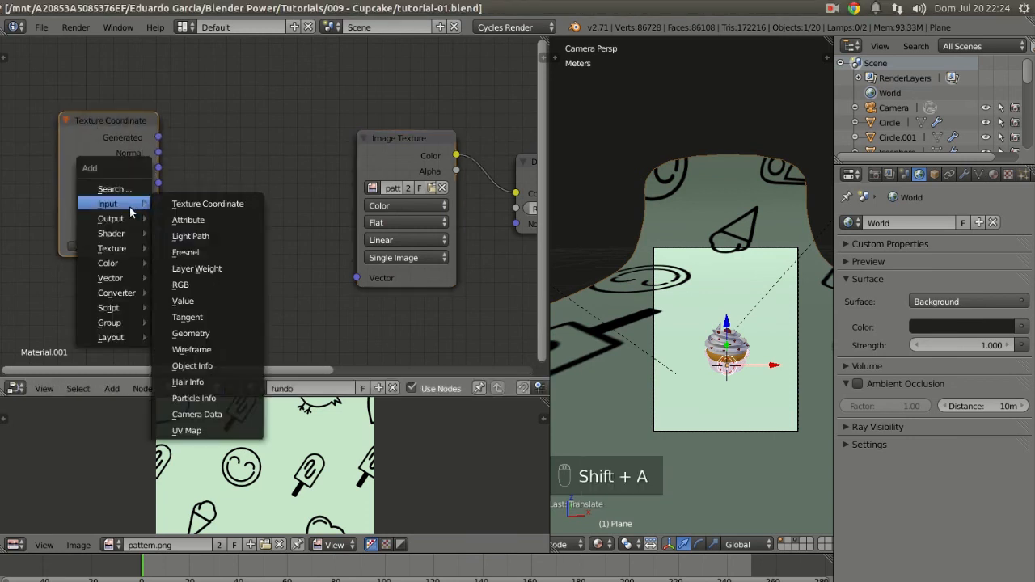
mouse_move(113, 278)
click(199, 278)
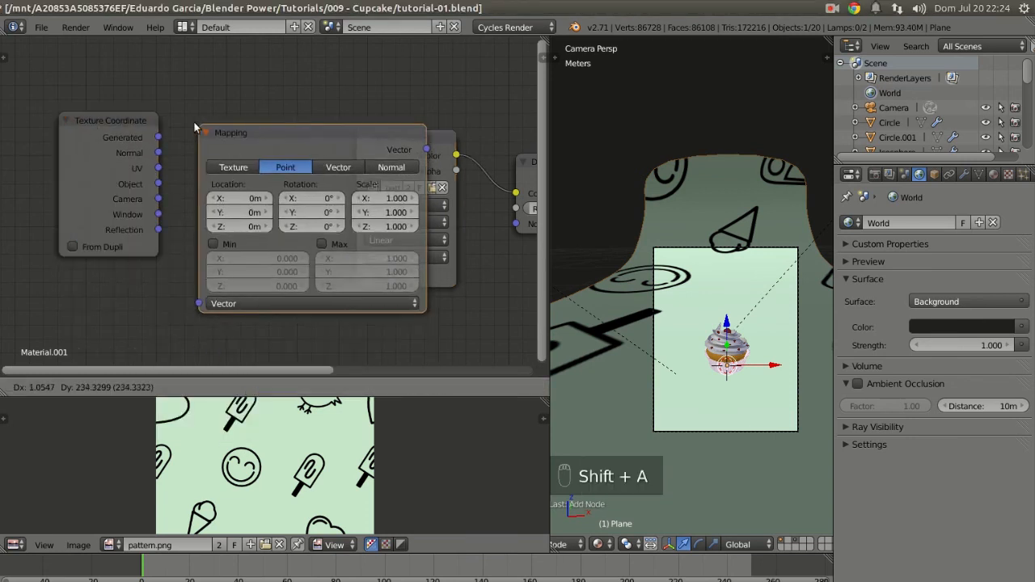
click(182, 118)
Arrange the Texture Coordinate and Mapping nodes in a row with clear space before the Image Texture node
middle_drag(230, 166, 314, 178)
click(170, 141)
key(g)
click(71, 131)
drag(318, 146, 192, 99)
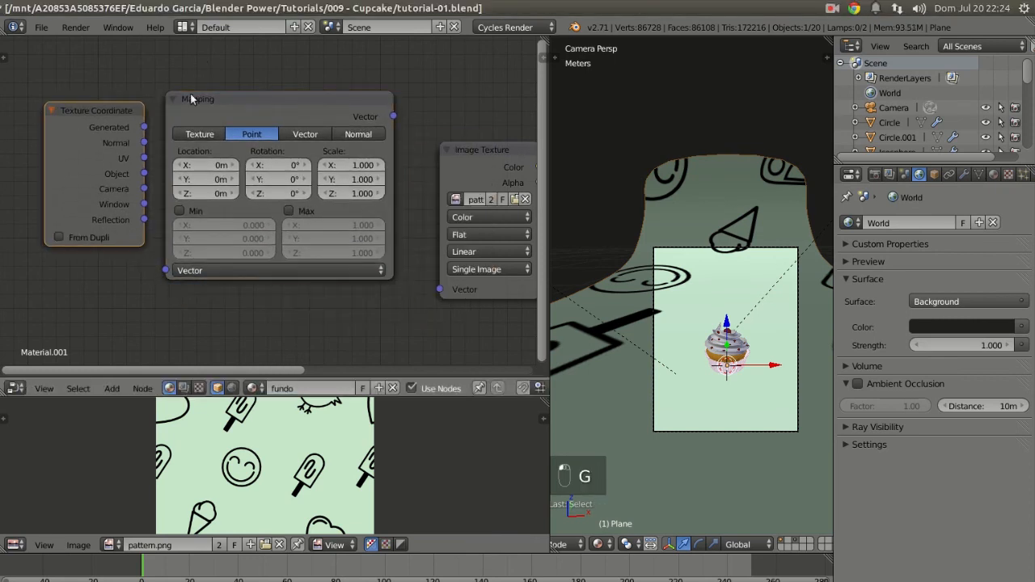
click(241, 109)
click(490, 163)
middle_drag(490, 174, 426, 170)
key(g)
click(90, 160)
Link the UV output to the Mapping node's Vector input and the Mapping output to the Image Texture's Vector input
drag(79, 154, 100, 266)
drag(328, 112, 386, 289)
drag(433, 159, 425, 135)
middle_drag(444, 131, 380, 130)
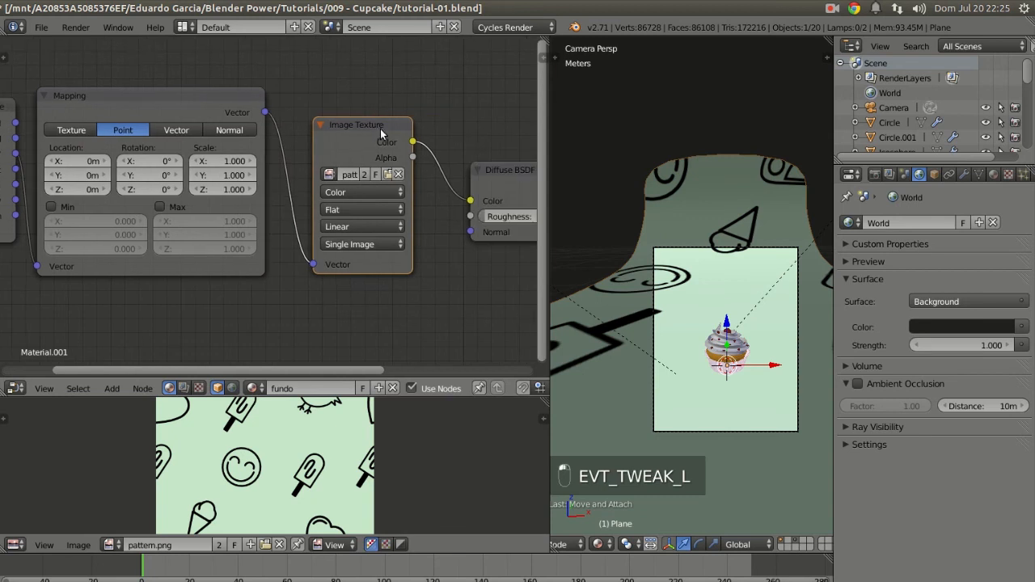
middle_drag(428, 242, 450, 252)
Set the Mapping node's scale to 20 on X, Y and Z
click(250, 172)
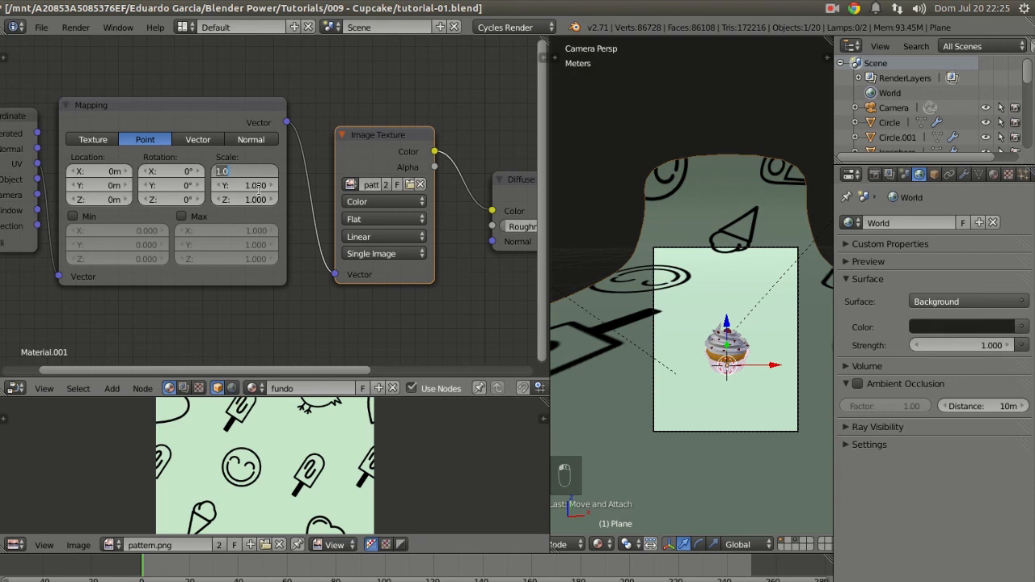
text(20)
key(Tab)
text(20)
key(Tab)
text(20)
key(Tab)
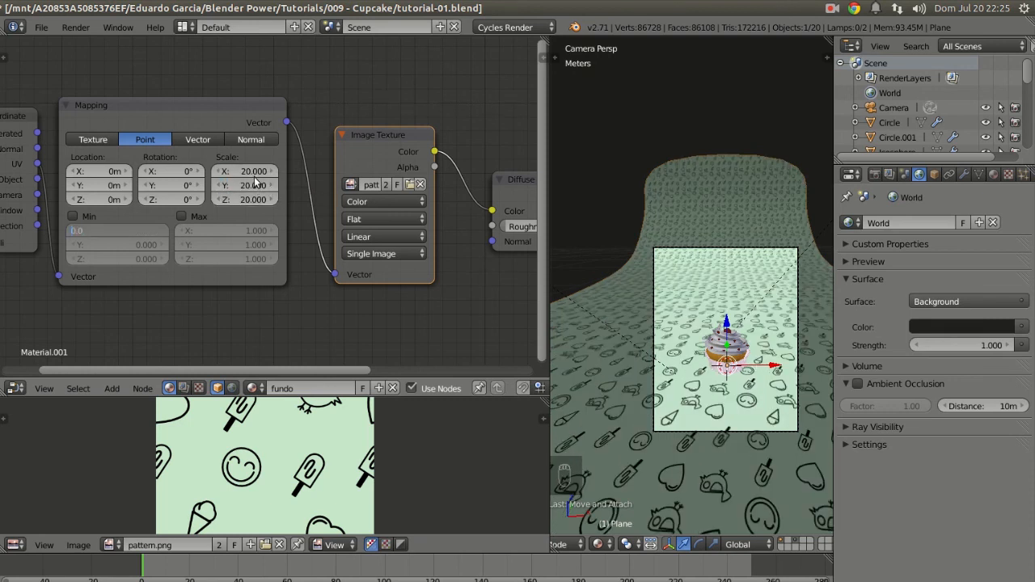
Set the Mapping node's scale to 30 on X, Y and Z and check the tiling around the cupcake
click(252, 173)
text(30)
key(Tab)
text(30)
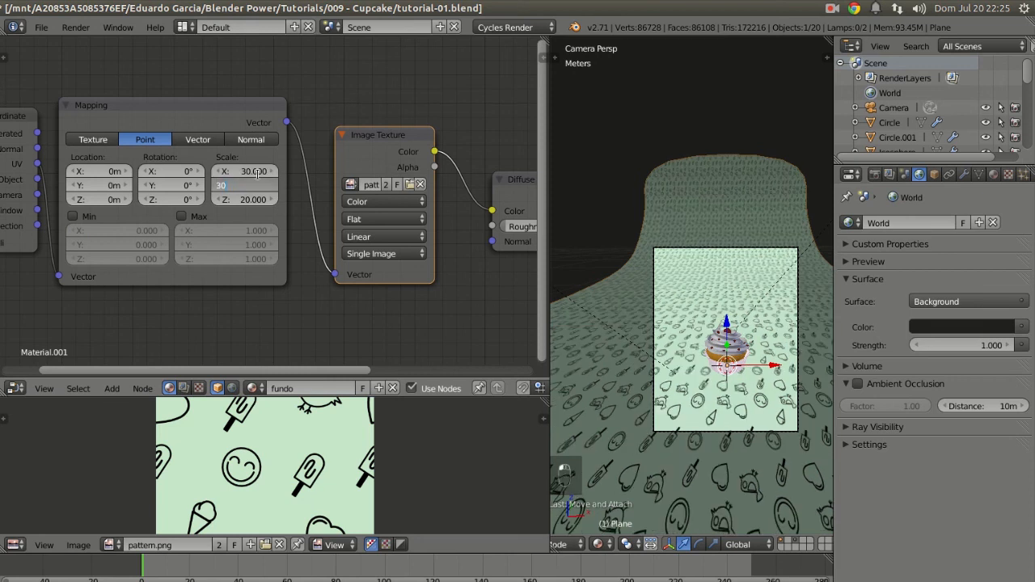
key(Tab)
text(30)
key(Return)
scroll(758, 388, up, 5)
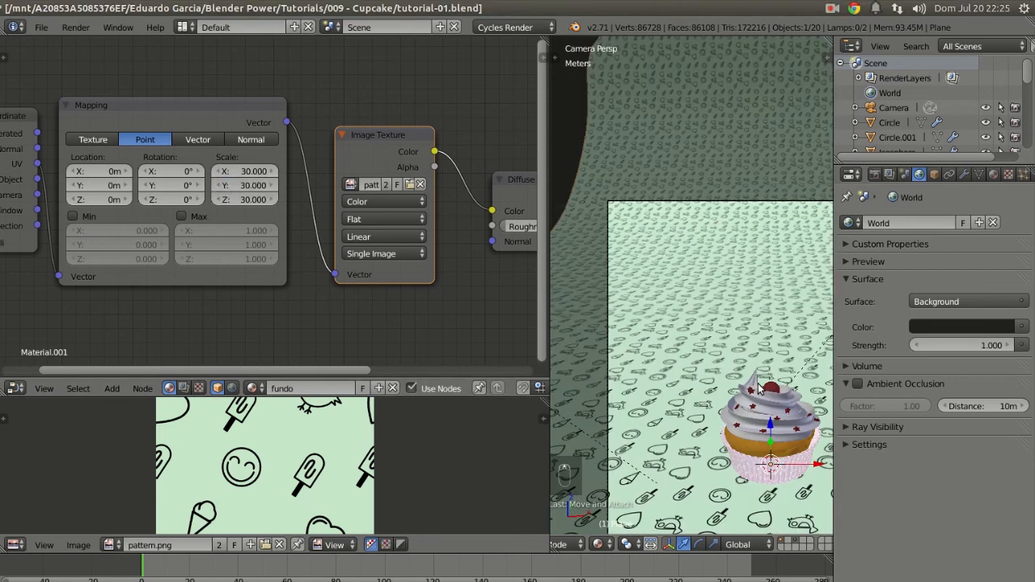
Check the pattern tiling around the cupcake and set the Mapping node's scale to 40 on X, Y and Z
scroll(759, 388, up, 8)
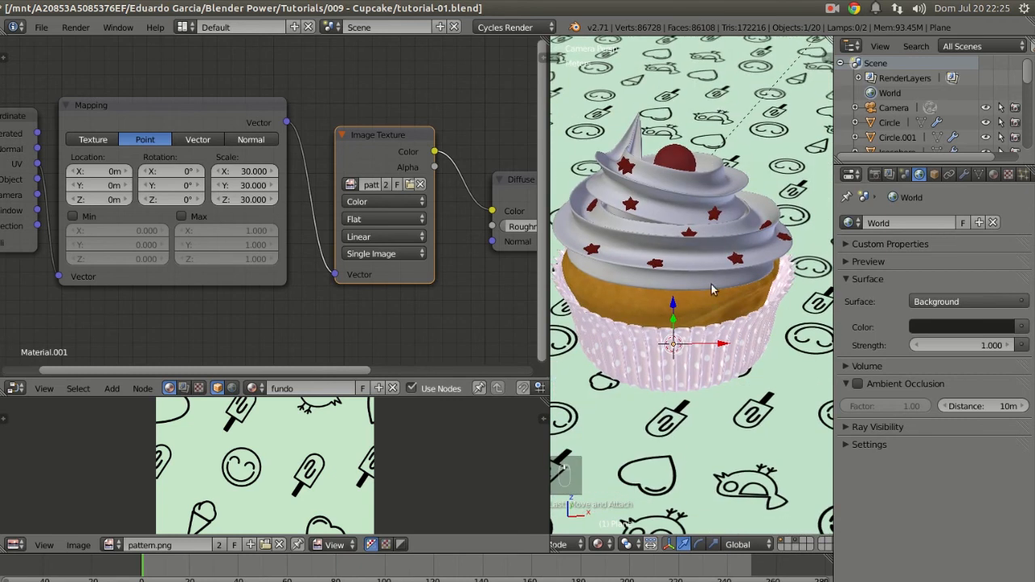
scroll(748, 374, down, 8)
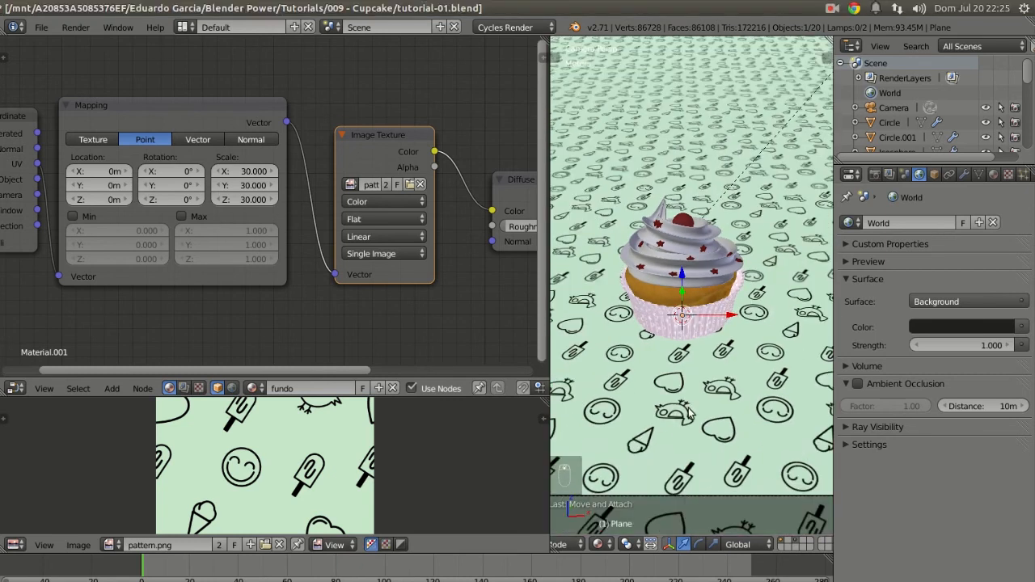
scroll(722, 380, up, 2)
click(255, 171)
text(40)
key(Return)
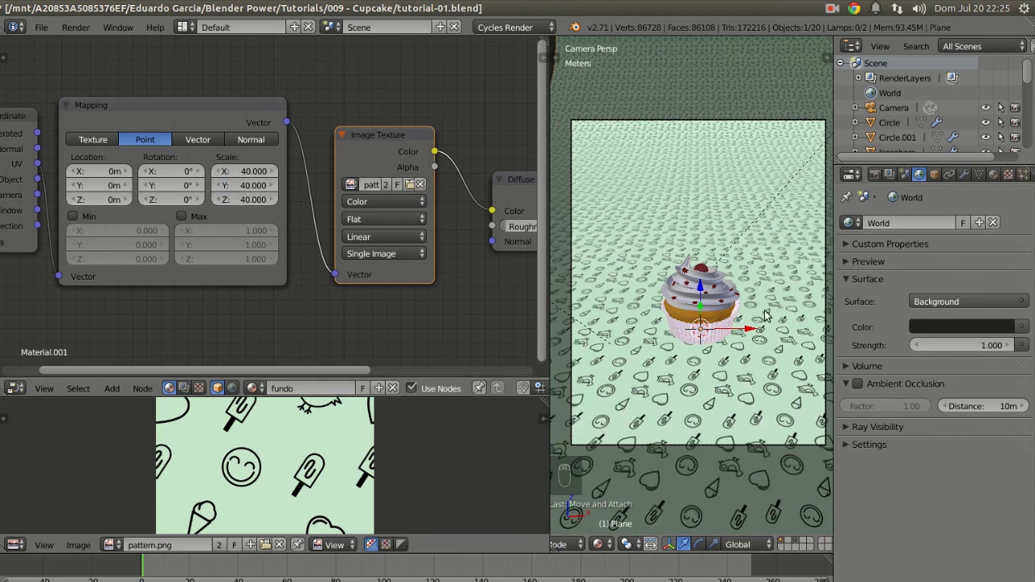
Try rotating the Mapping node 46° on X and 28° on Y, and reset both rotations to 0°
middle_drag(184, 204, 226, 224)
drag(212, 191, 232, 205)
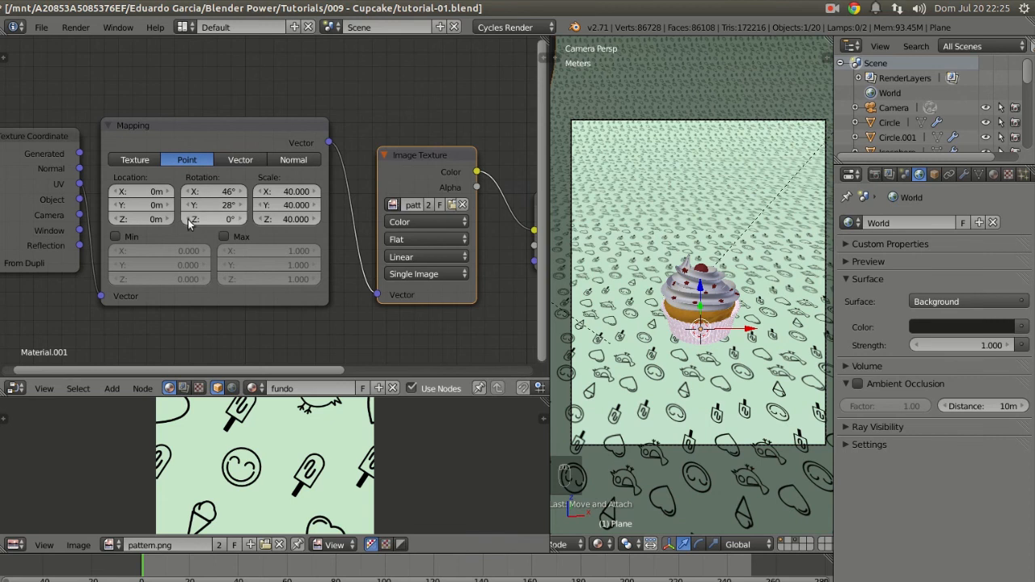
click(231, 192)
text(0)
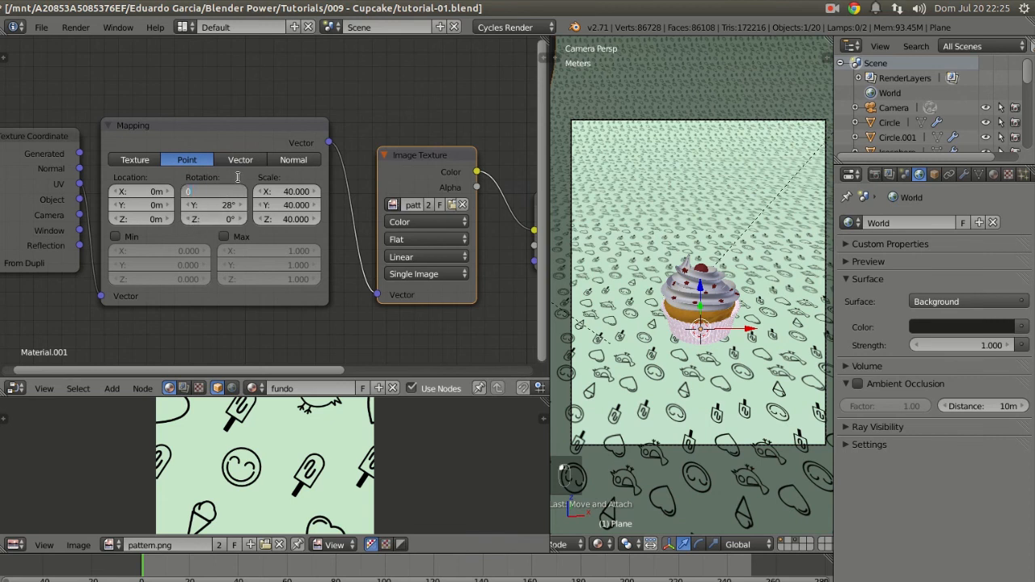
key(Tab)
text(0)
key(Return)
key(Tab)
key(Tab)
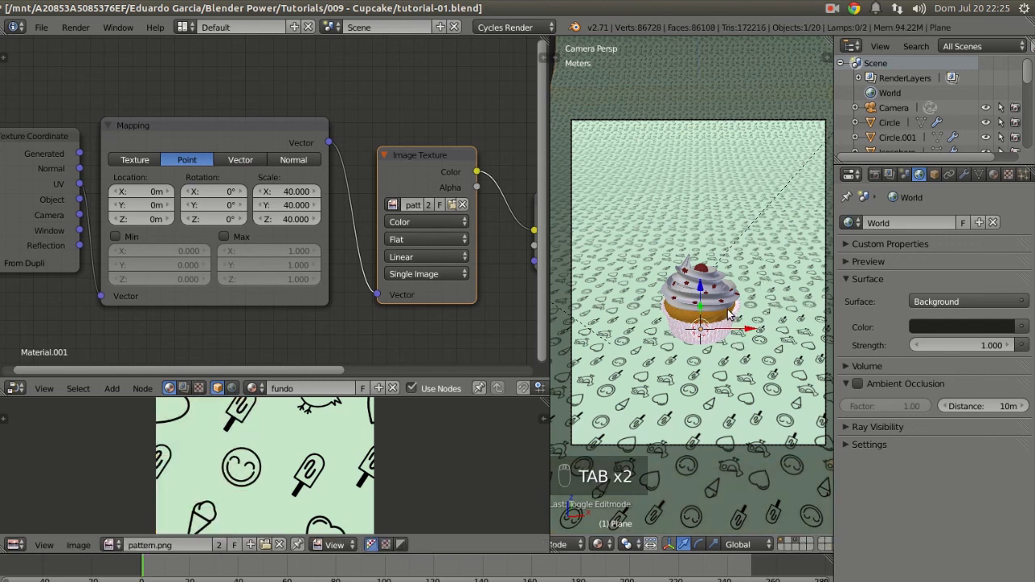
Set the Mapping node's X rotation to 180° and check the pattern's orientation in the camera view
key(shift+space)
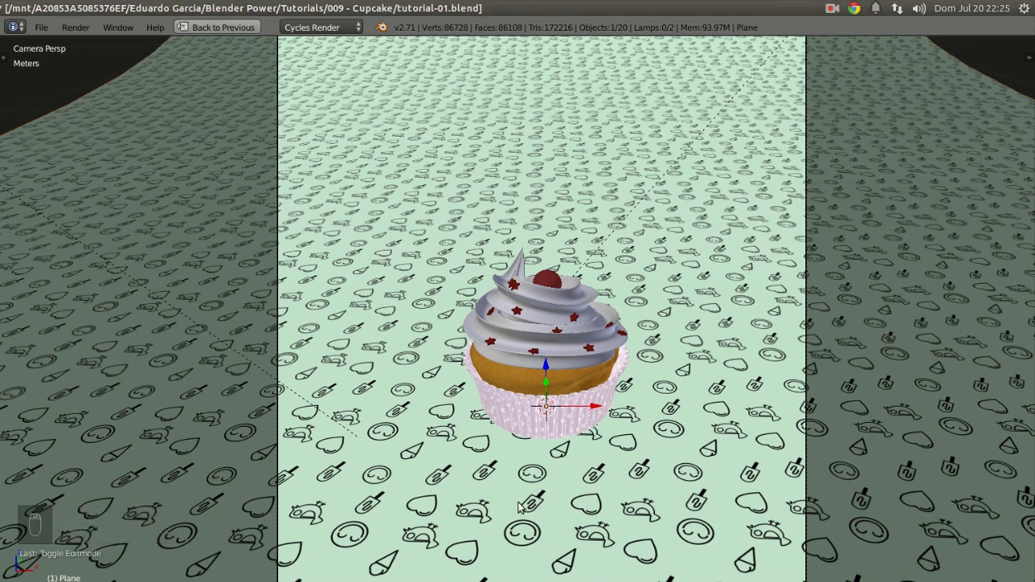
key(shift+space)
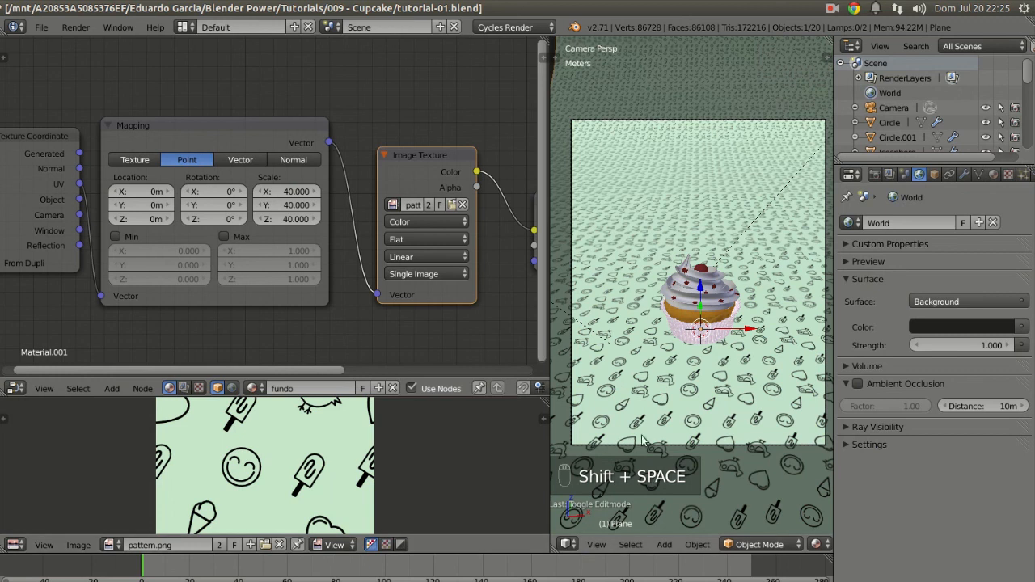
shift+middle_drag(696, 360, 684, 323)
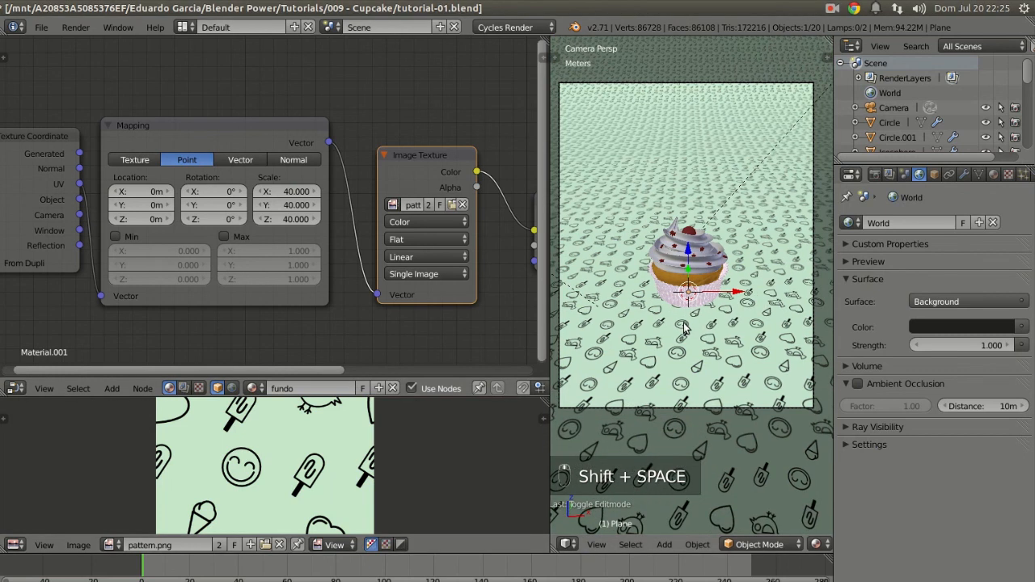
scroll(683, 328, up, 4)
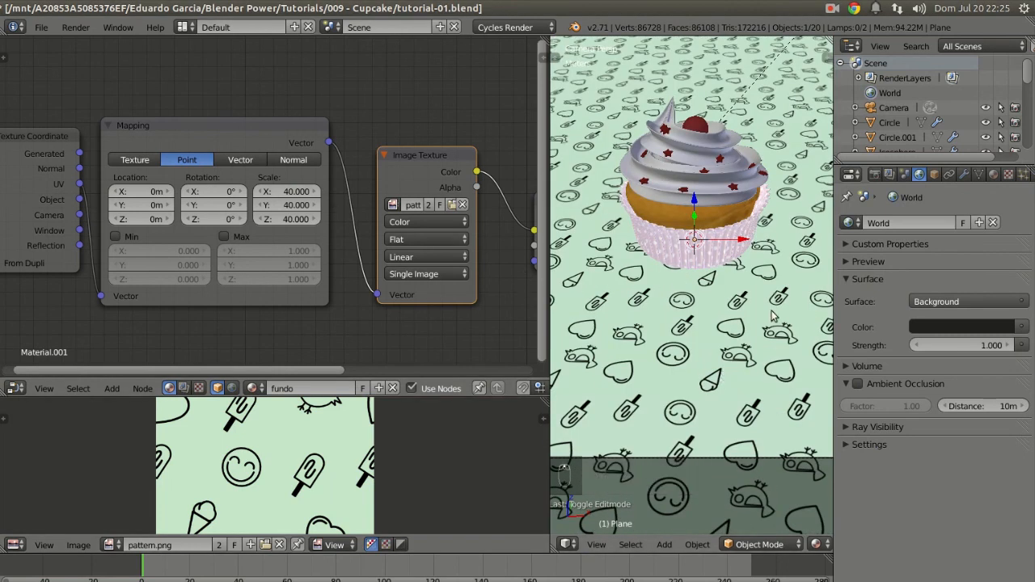
scroll(772, 316, down, 3)
click(213, 191)
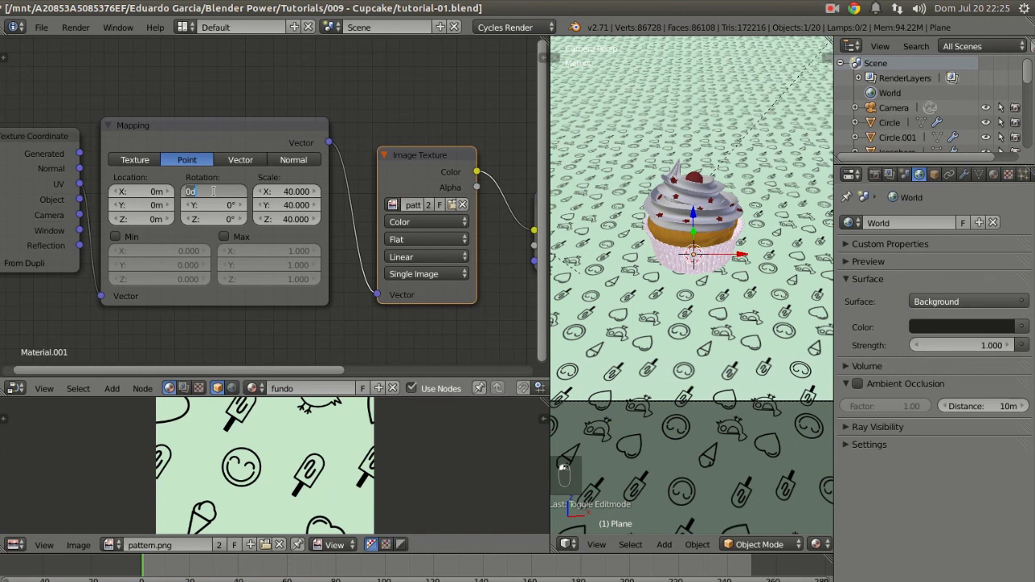
text(180)
key(Return)
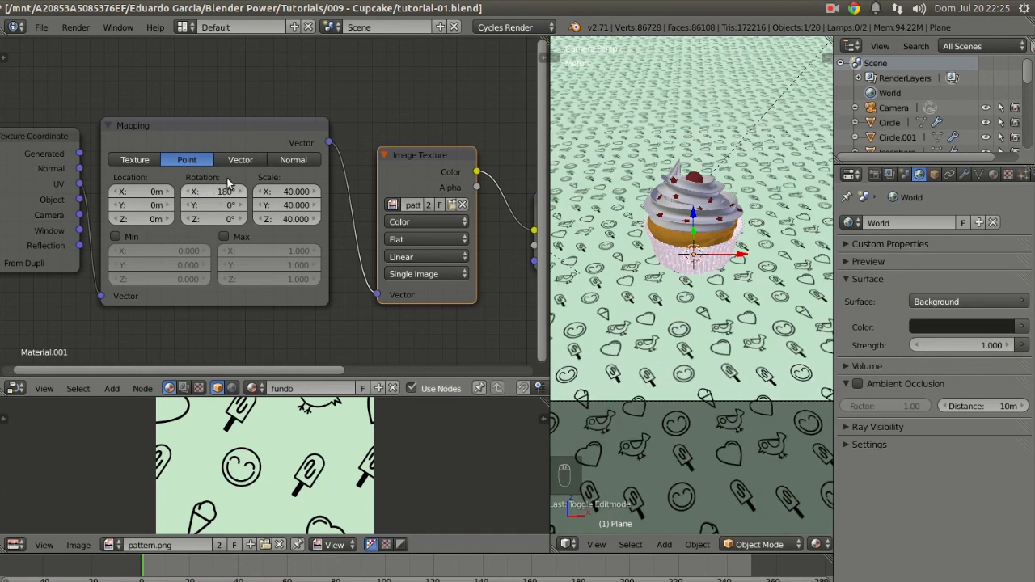
scroll(726, 336, down, 3)
scroll(726, 336, up, 5)
scroll(726, 336, up, 2)
scroll(732, 323, down, 4)
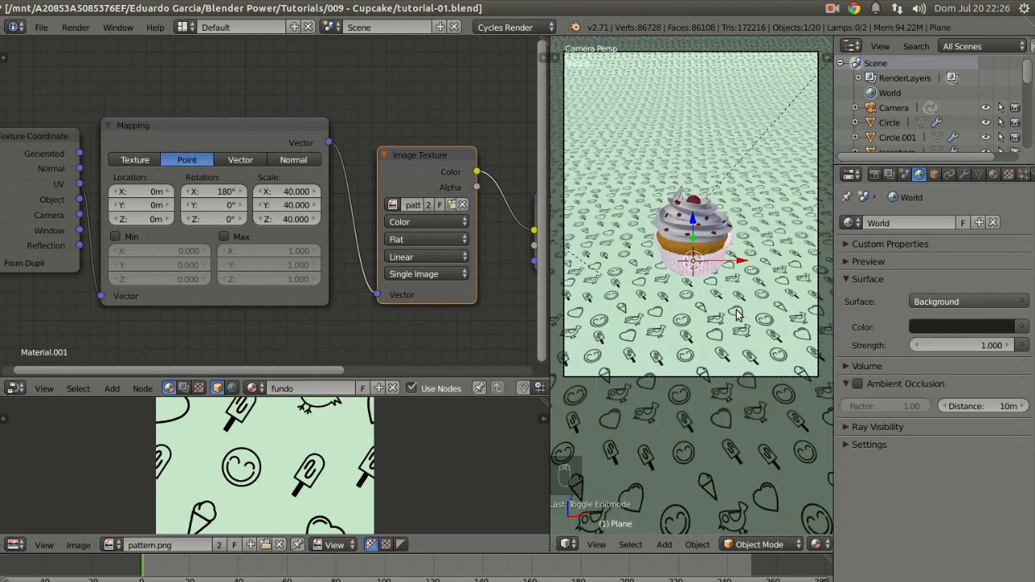
Switch the camera view to solid shading and save the scene over tutorial-01.blend
key(z)
key(z)
key(z)
key(ctrl+s)
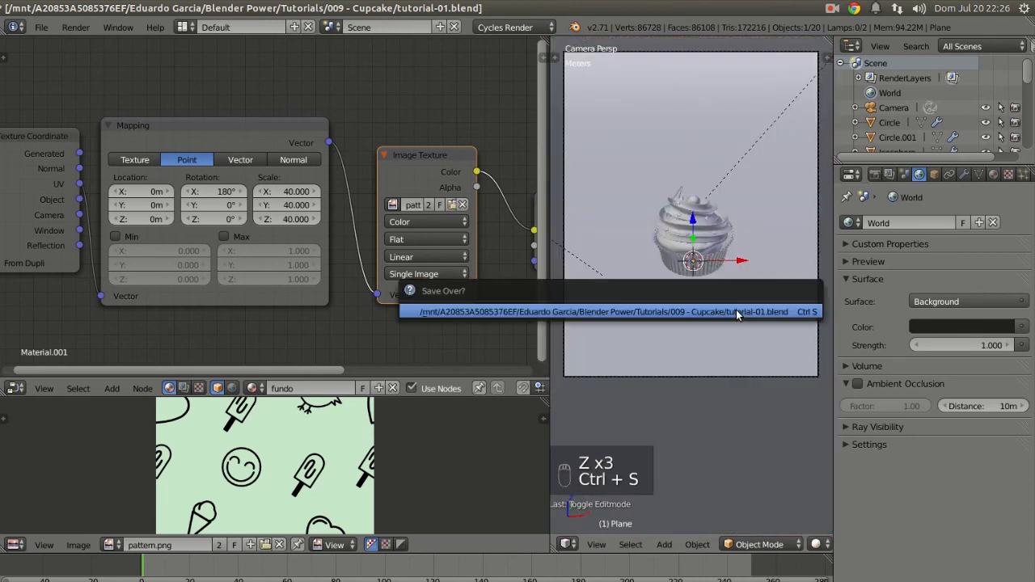
Set the render resolution percentage to 100% for the 1500 × 1920 px image
click(874, 175)
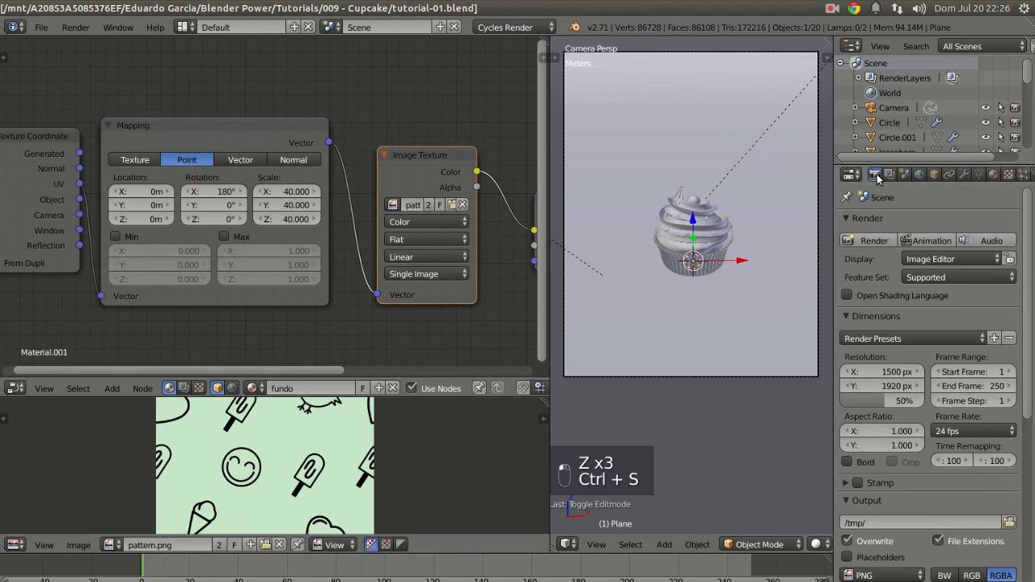
drag(884, 401, 921, 401)
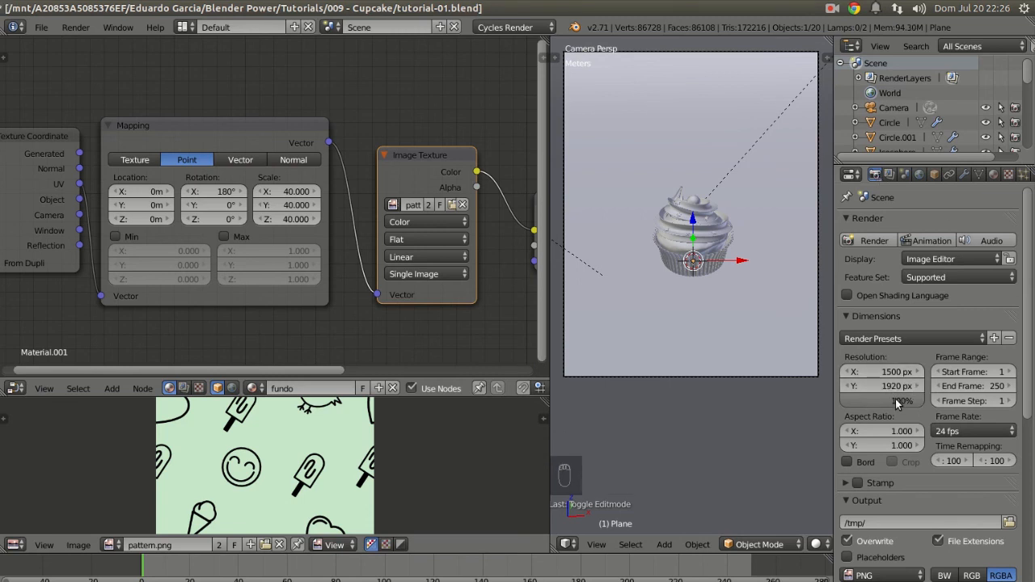
click(895, 400)
Set the Cycles render samples to 300 and render the still image from the camera
drag(1029, 312, 1028, 353)
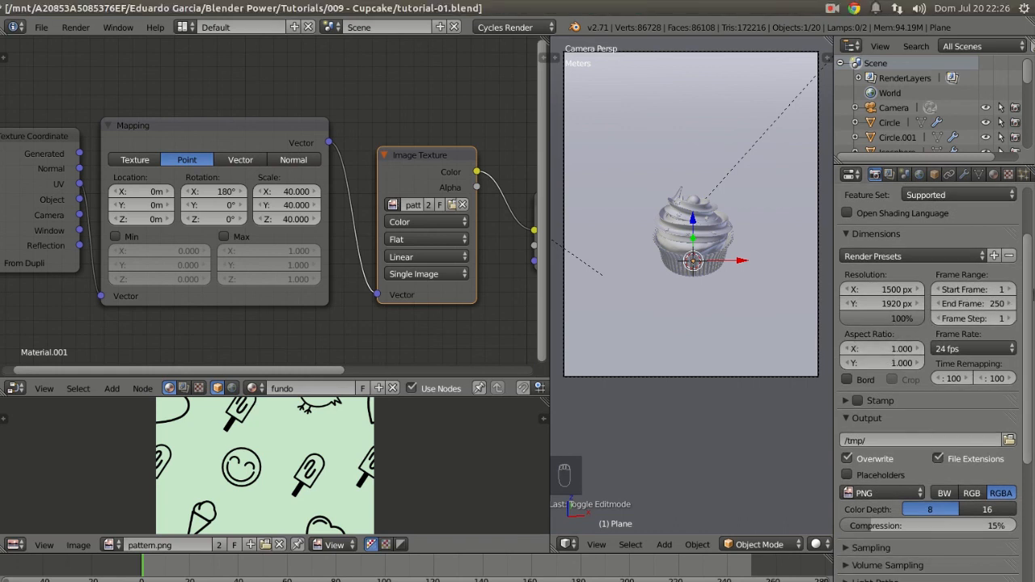
drag(1029, 306, 1017, 441)
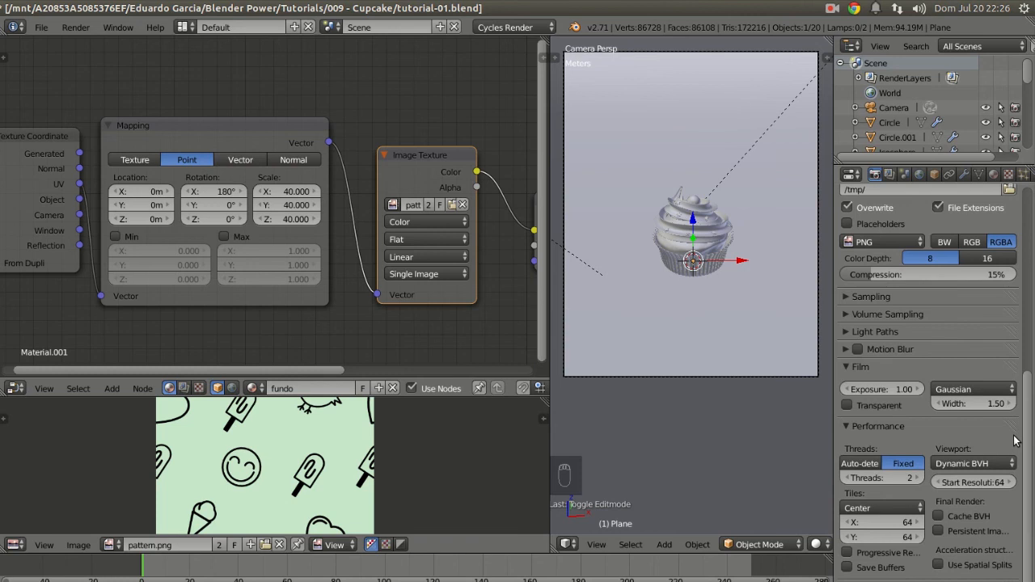
scroll(965, 373, up, 2)
click(873, 339)
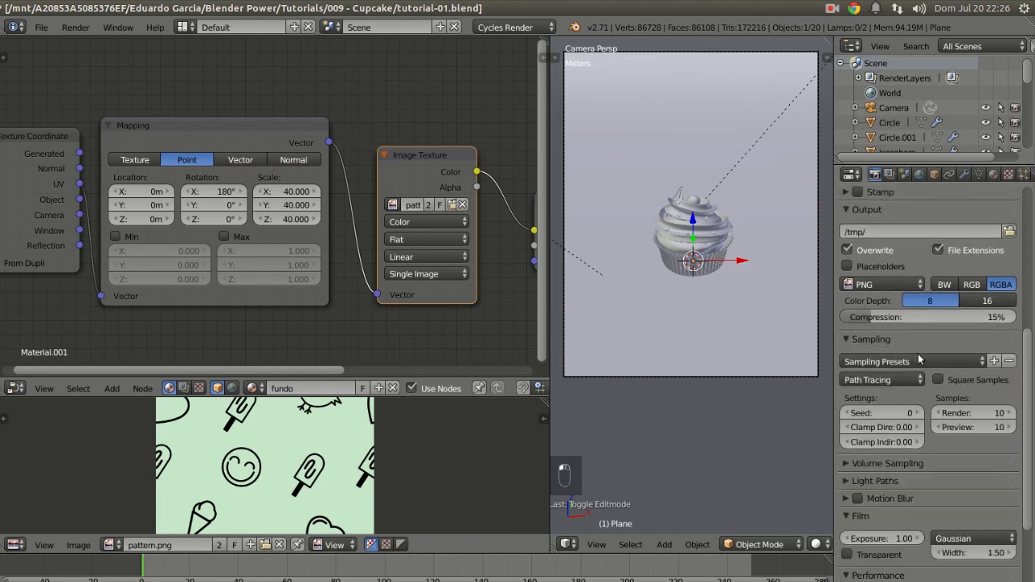
scroll(1001, 427, down, 2)
click(1000, 364)
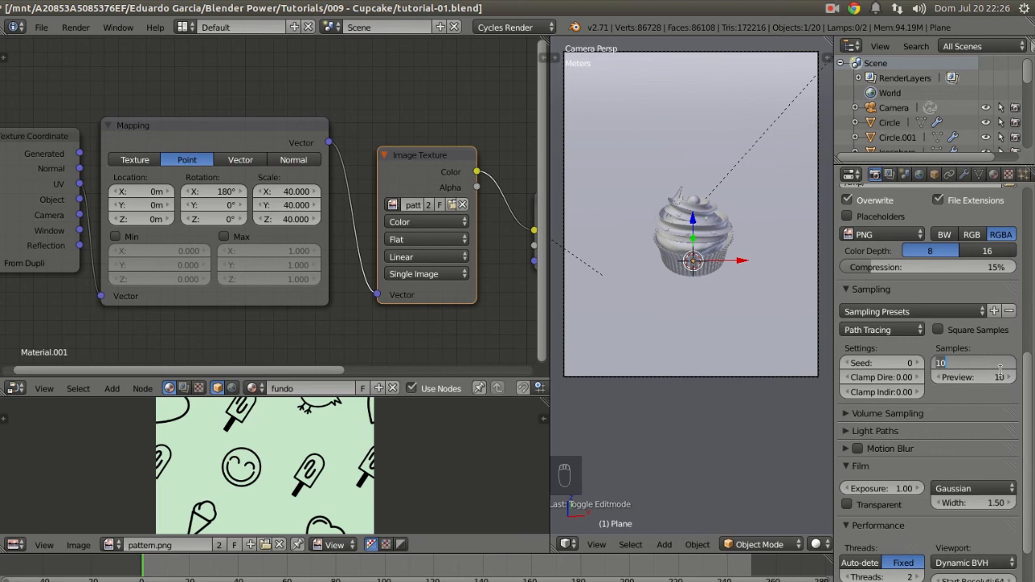
text(300)
key(Return)
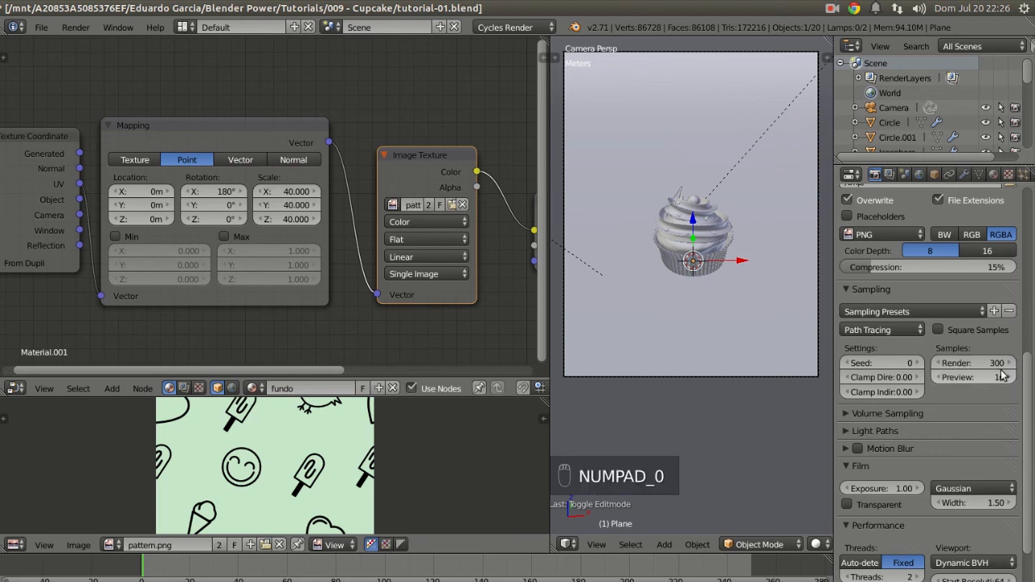
scroll(1023, 380, up, 4)
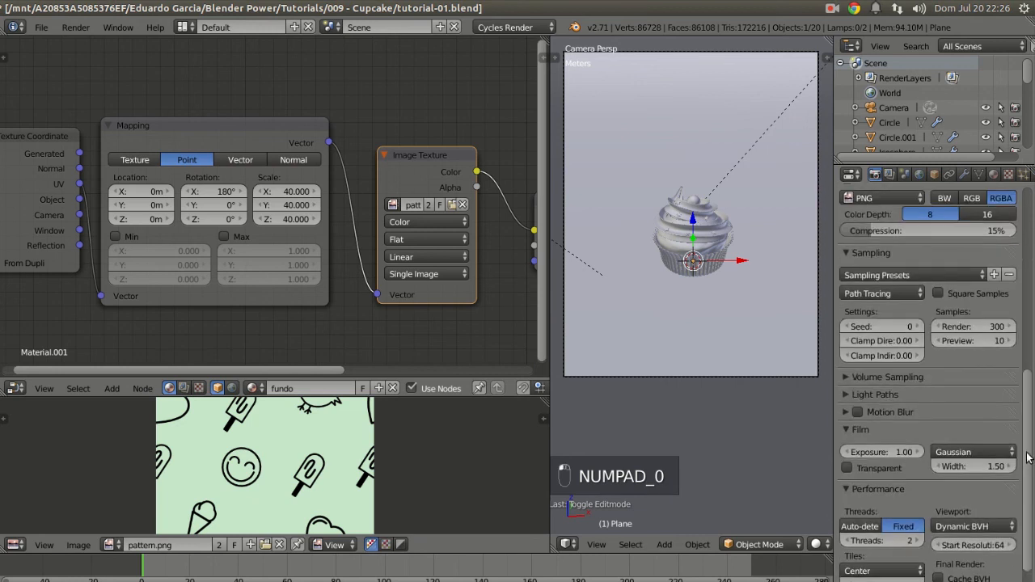
drag(1032, 378, 1031, 245)
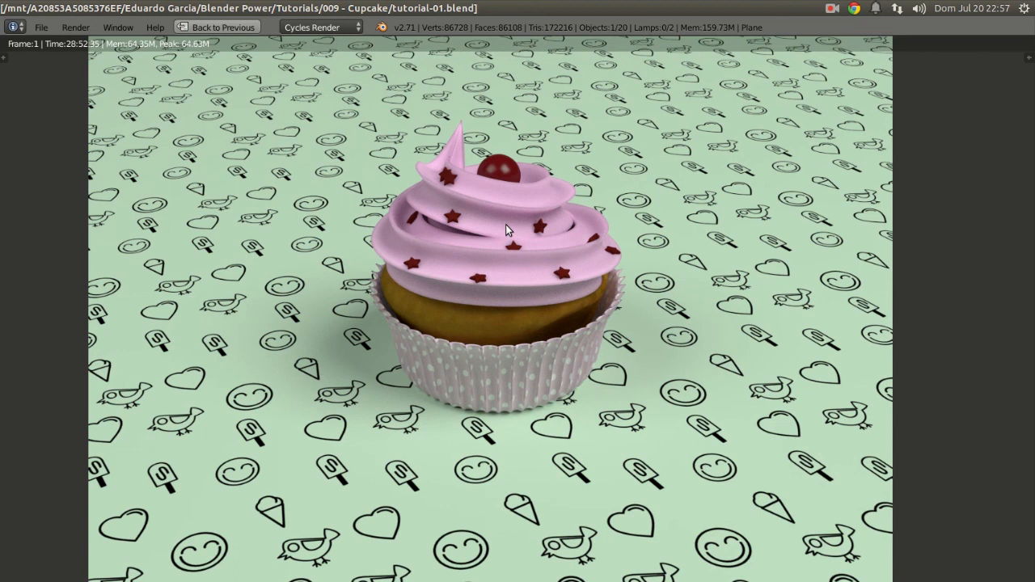
Examine the finished render as a whole, with a close look at the backdrop pattern in front of the cupcake
scroll(605, 270, down, 2)
middle_drag(604, 316, 612, 297)
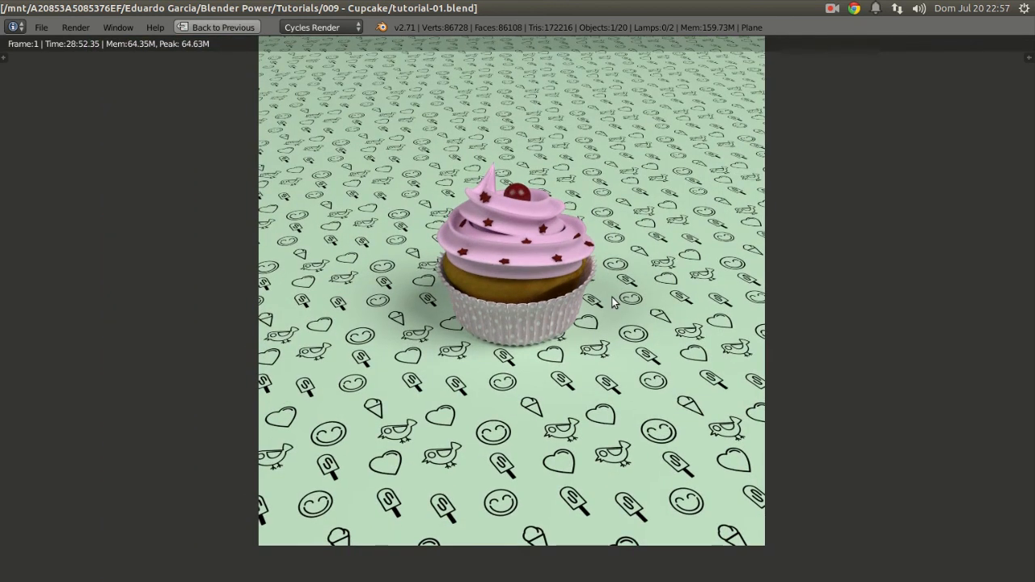
scroll(612, 296, up, 1)
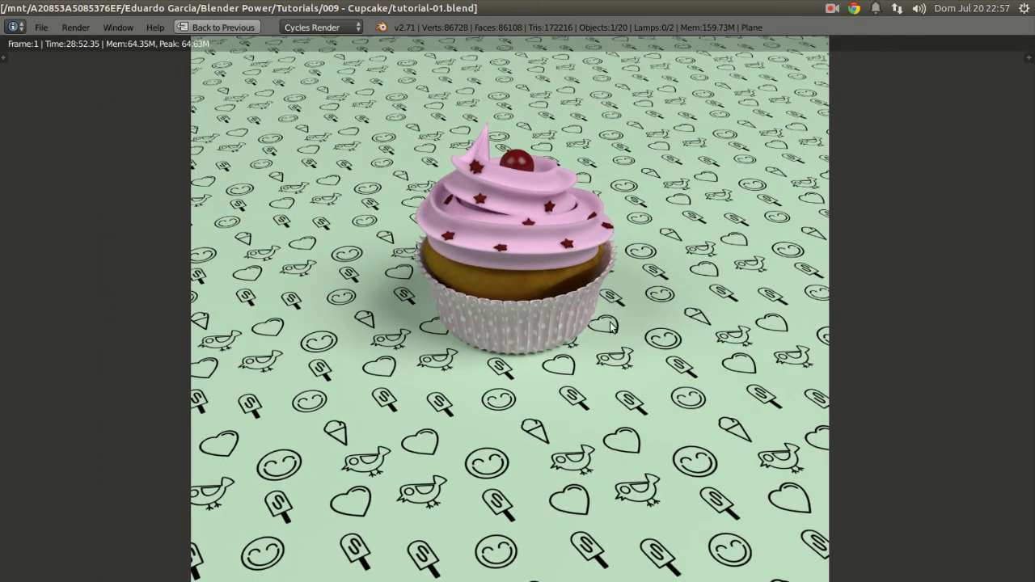
middle_drag(608, 321, 601, 288)
middle_drag(531, 346, 511, 422)
scroll(511, 422, up, 2)
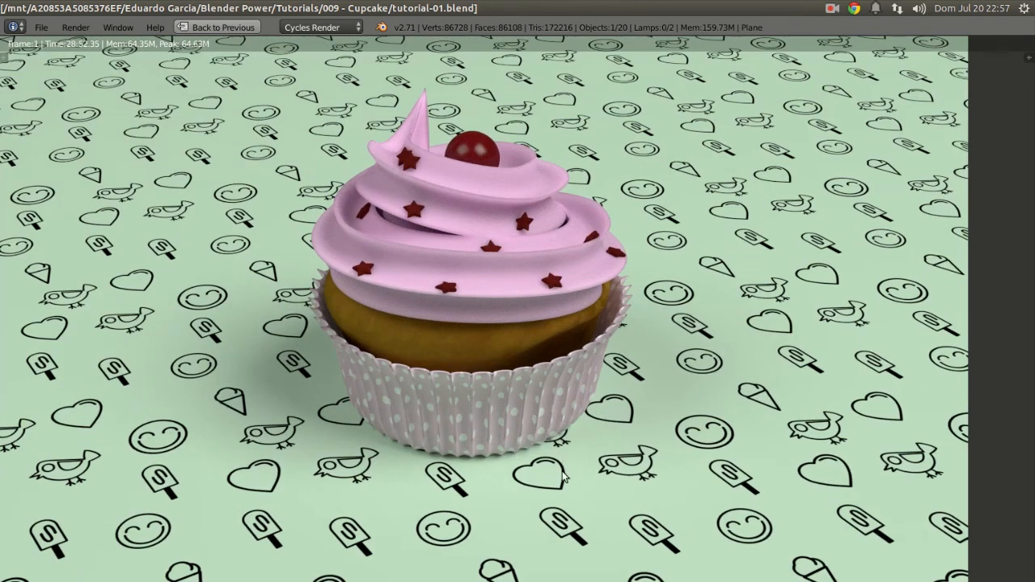
scroll(334, 504, up, 3)
middle_drag(329, 505, 534, 249)
middle_drag(268, 410, 442, 342)
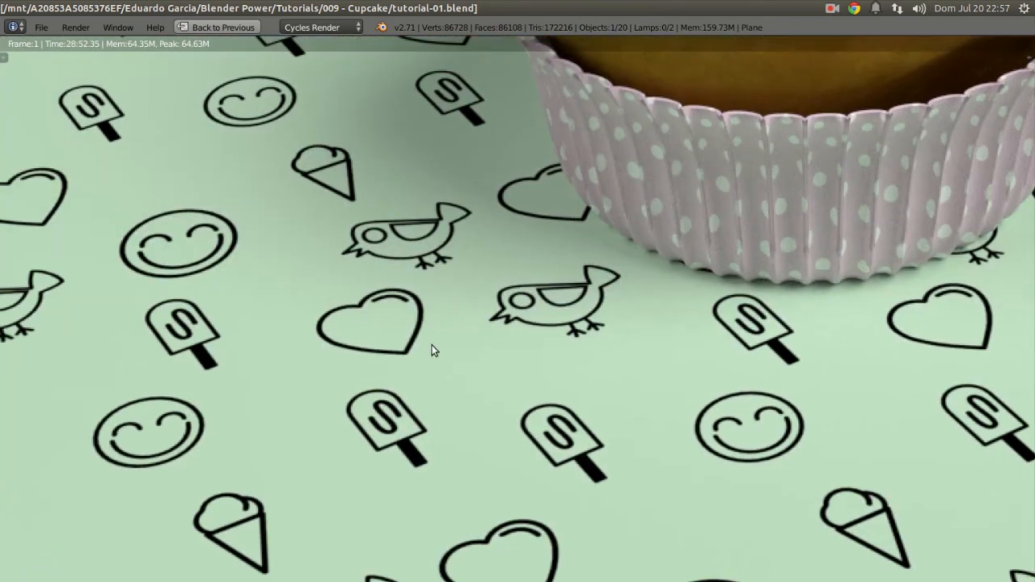
scroll(405, 355, up, 5)
scroll(389, 360, down, 6)
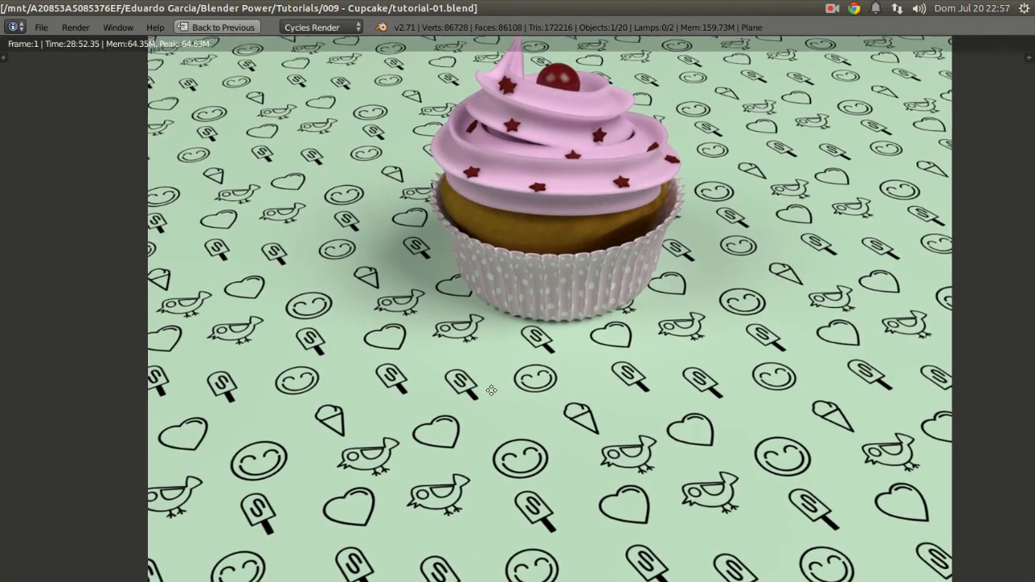
scroll(649, 420, down, 3)
scroll(530, 300, up, 3)
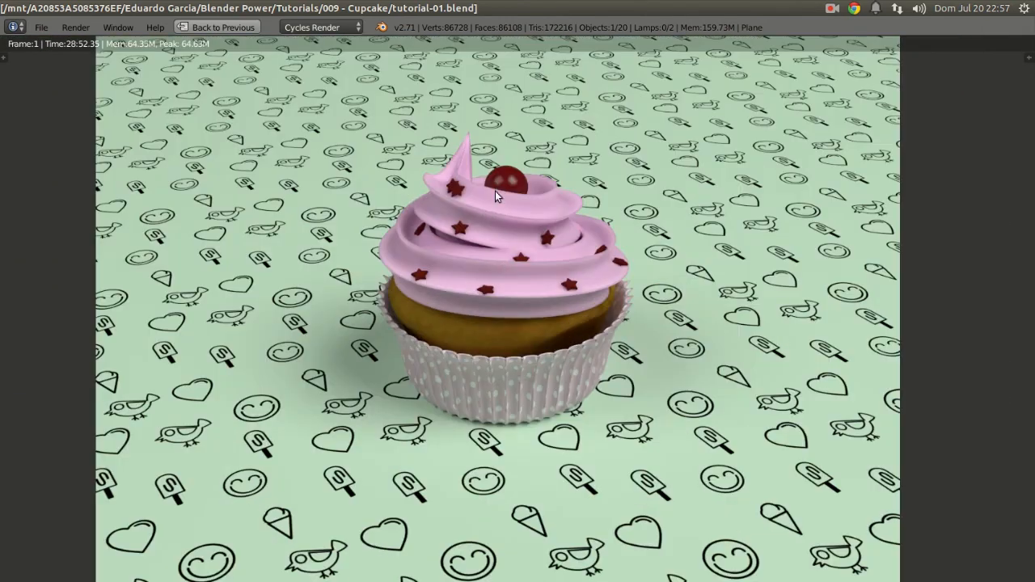
Inspect the rendered frosting, stars, cake and wrapper up close and review the cupcake's placement in the full image
middle_drag(499, 227, 501, 242)
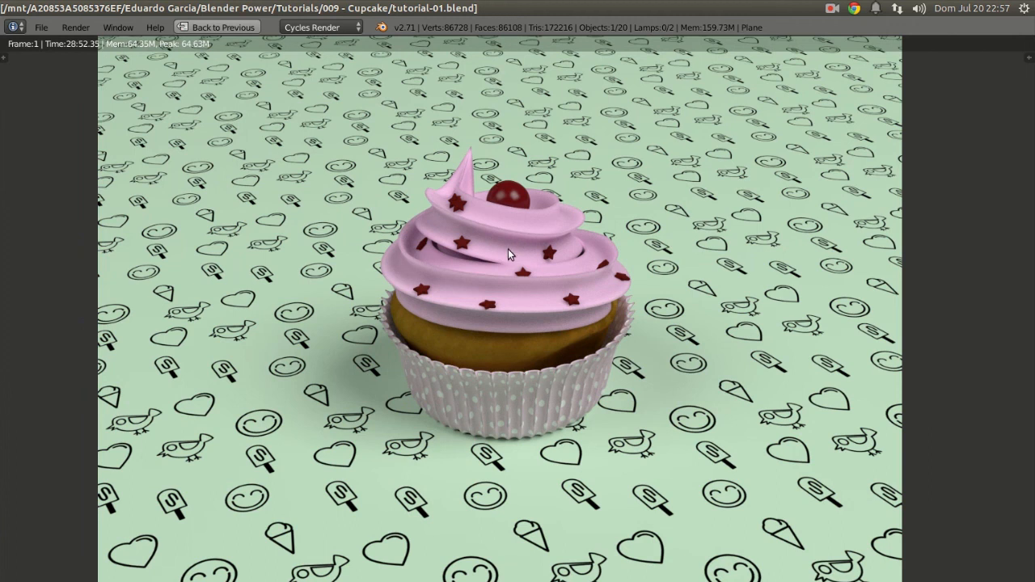
scroll(508, 240, up, 2)
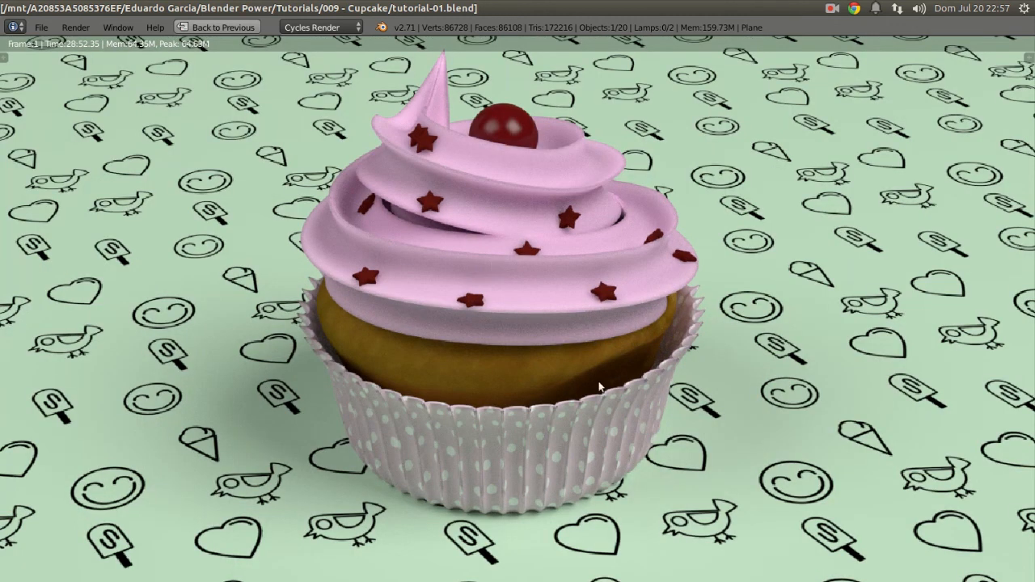
middle_drag(471, 380, 463, 361)
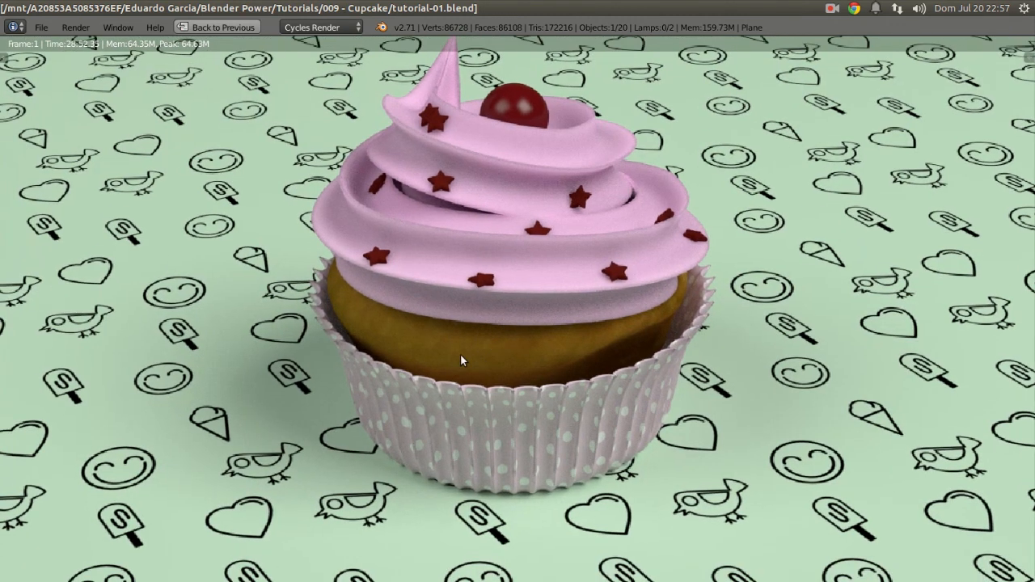
scroll(634, 360, up, 4)
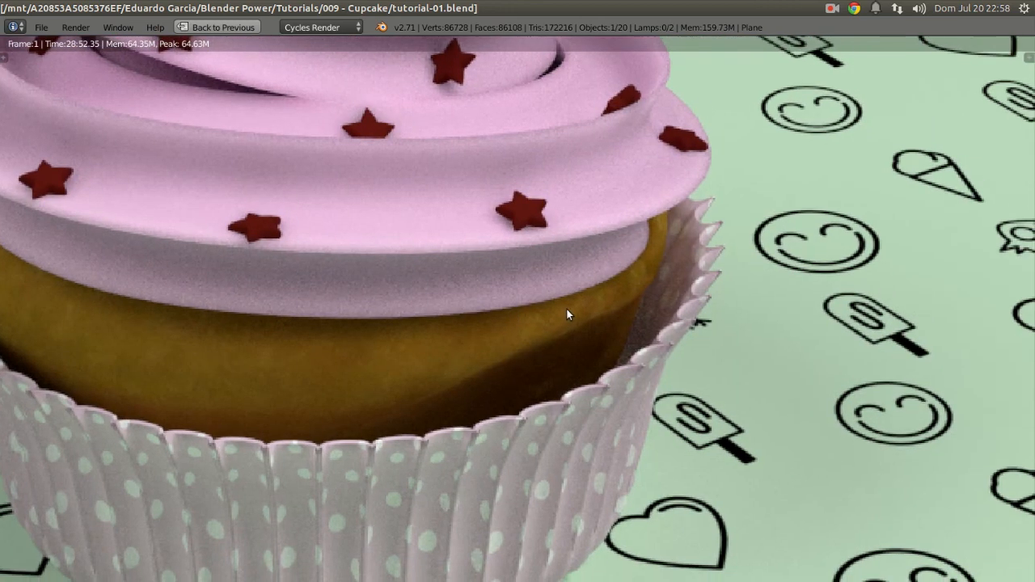
scroll(587, 319, down, 4)
middle_drag(423, 366, 448, 399)
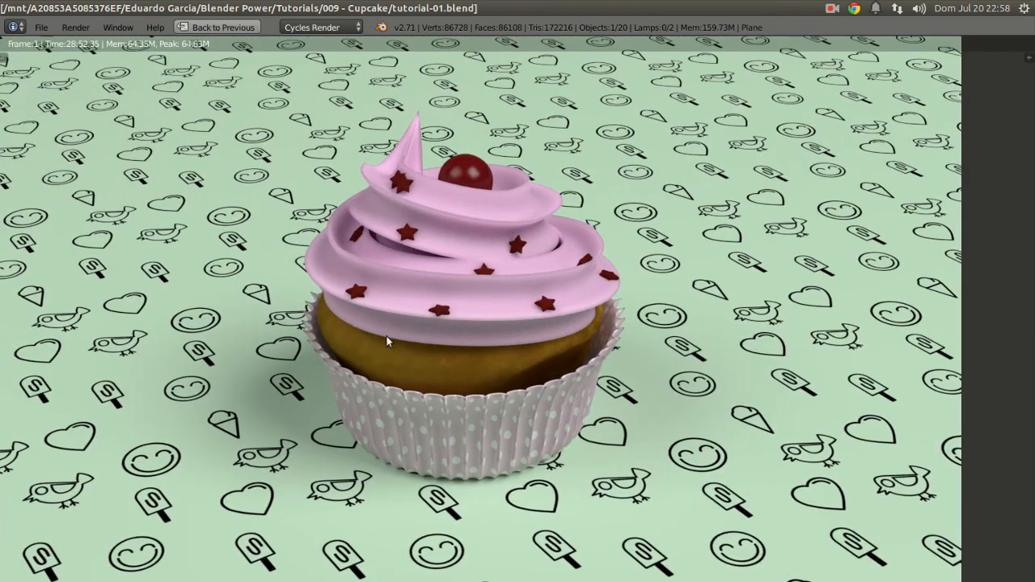
scroll(436, 346, down, 5)
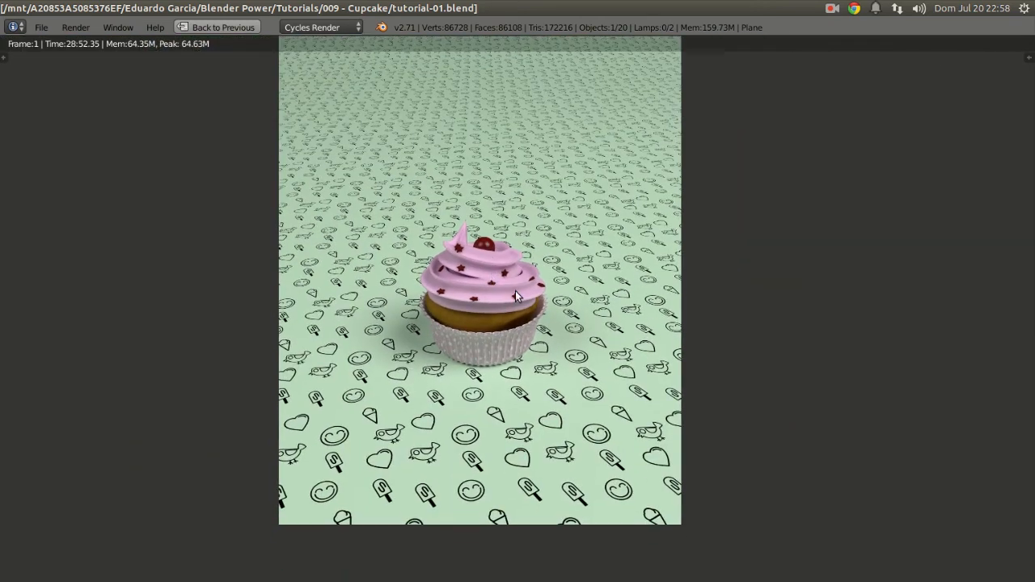
scroll(518, 300, up, 1)
scroll(520, 295, down, 2)
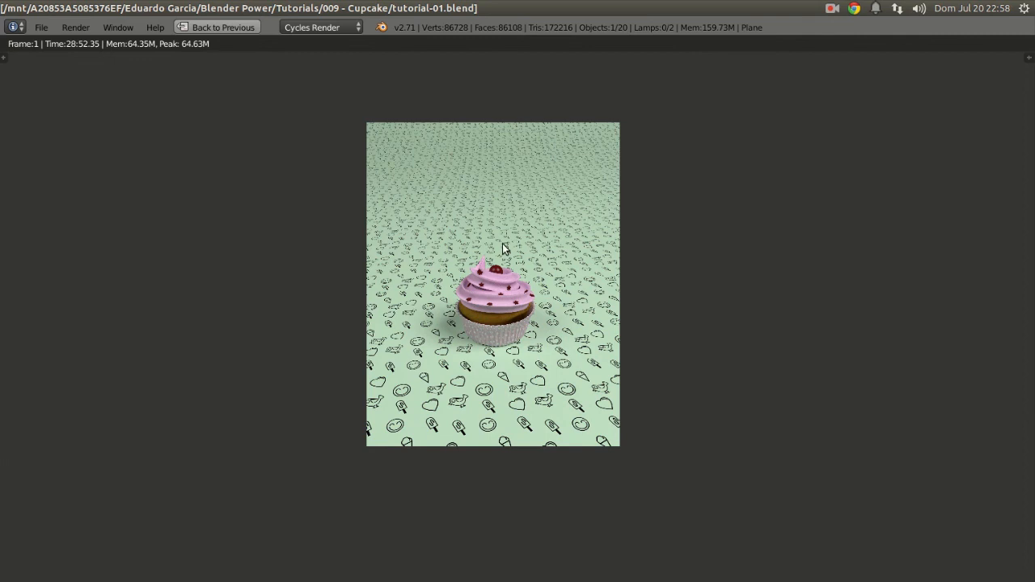
scroll(486, 226, up, 3)
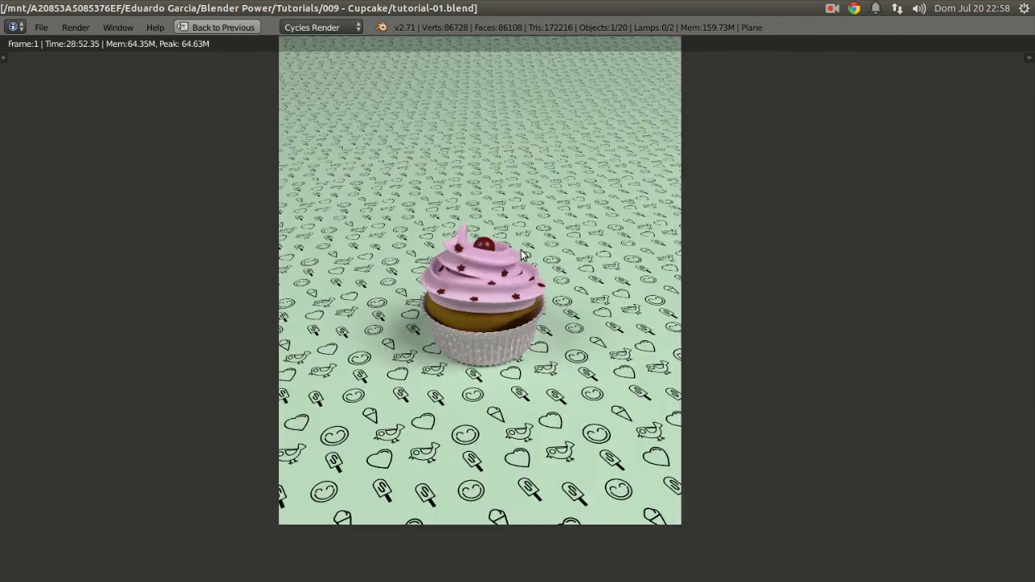
scroll(478, 267, up, 2)
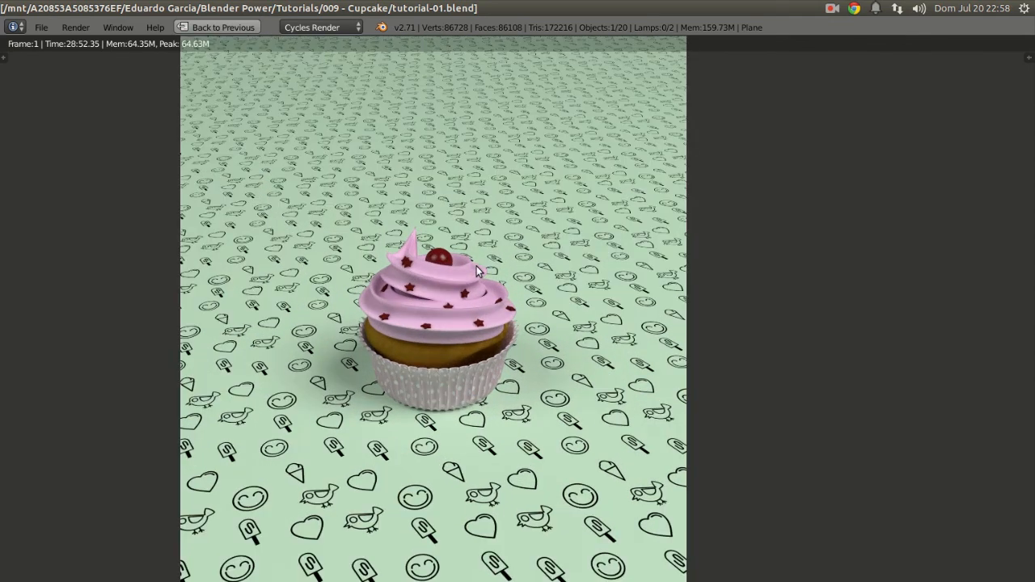
middle_drag(476, 266, 528, 251)
scroll(528, 250, up, 1)
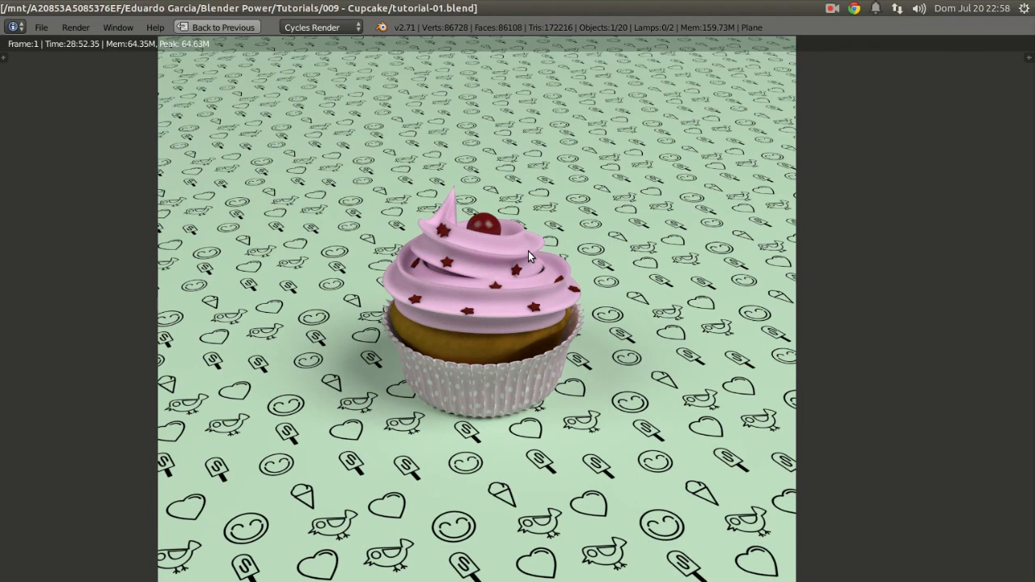